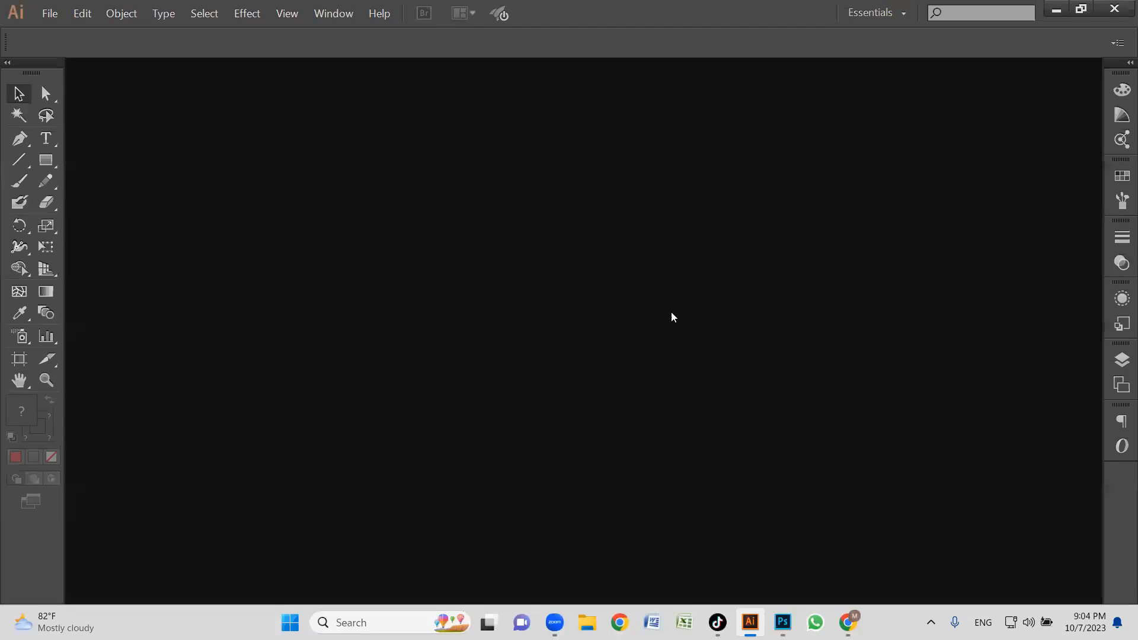
{"action": "left_click", "coordinate": [848, 622]}
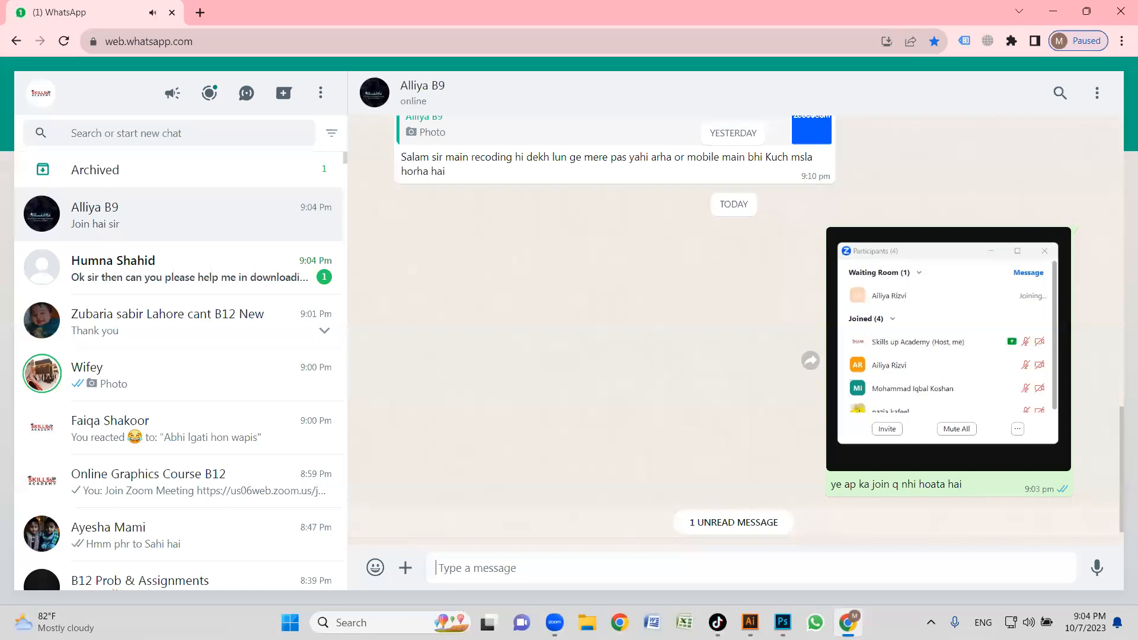
{"action": "left_click", "coordinate": [848, 622]}
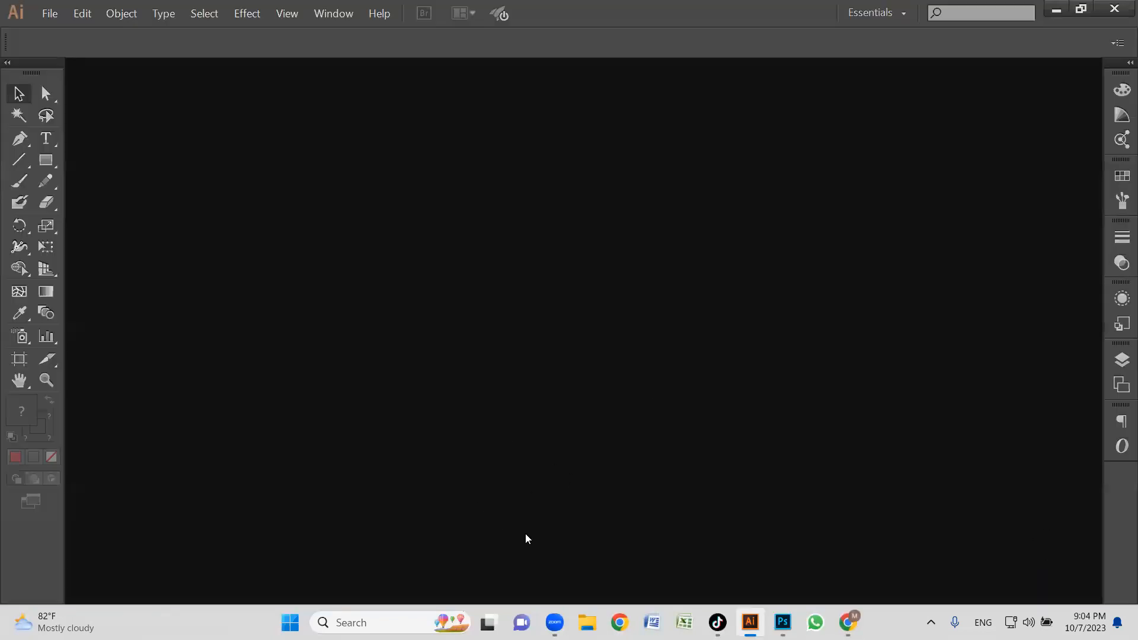
Switch to File Explorer, open the Downloads folder and view the 9th and 10th class academy admission posters.
{"action": "key", "text": "super+e"}
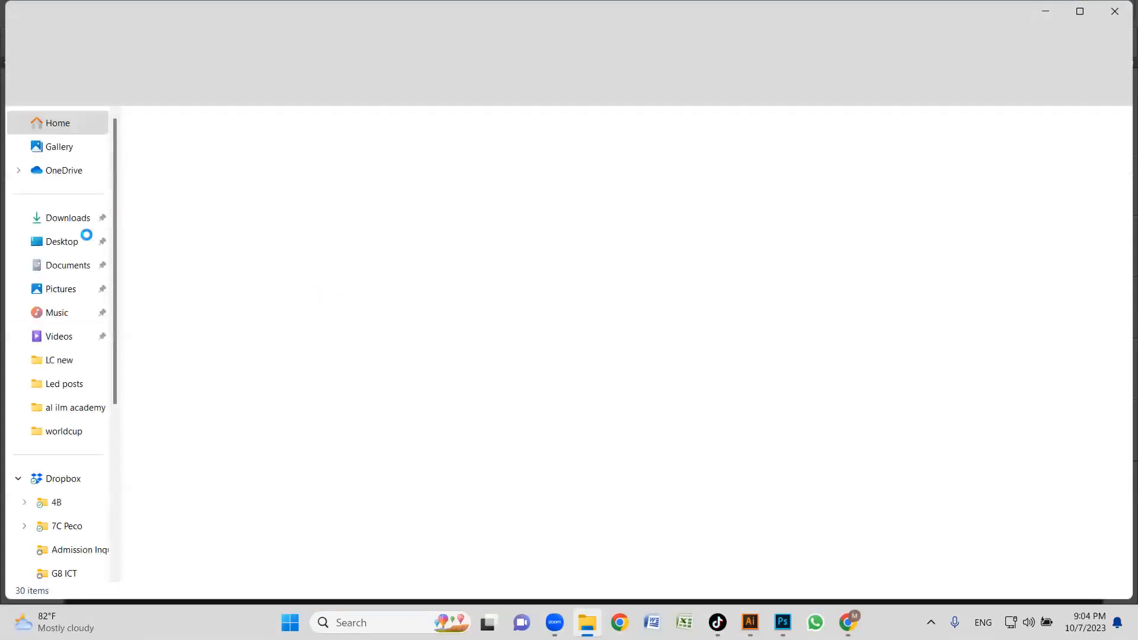
{"action": "left_click", "coordinate": [67, 230]}
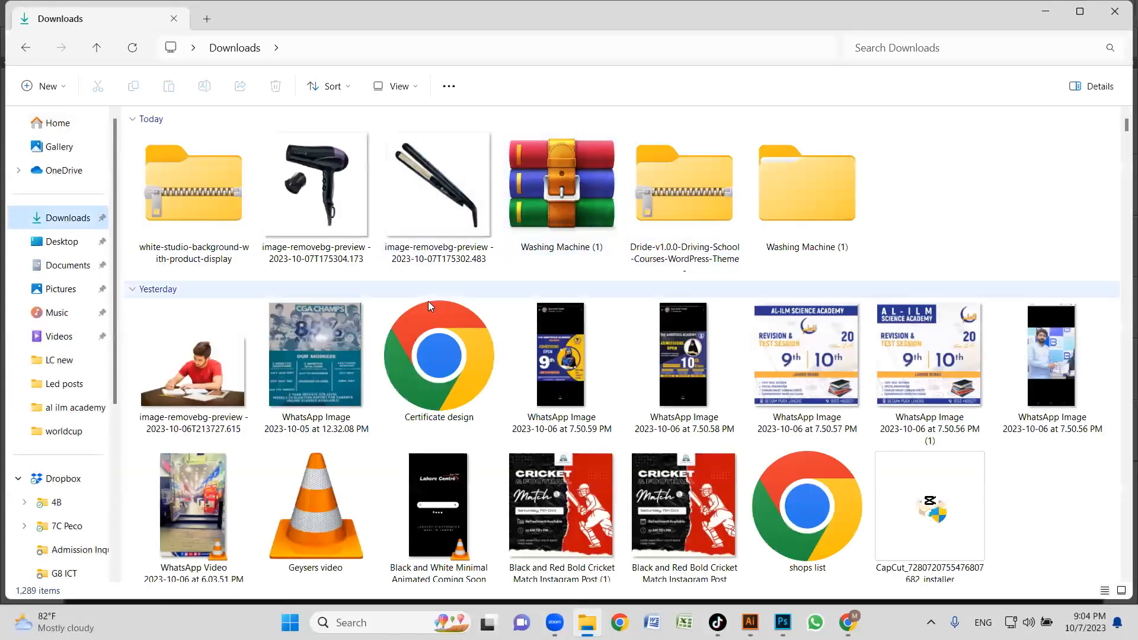
{"action": "double_click", "coordinate": [559, 364]}
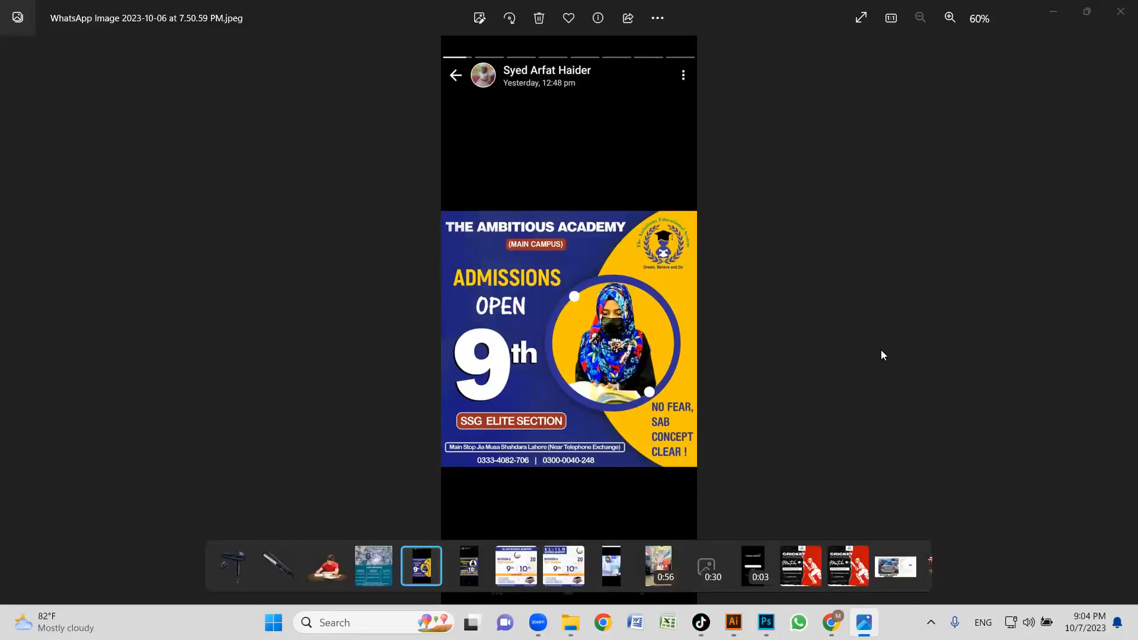
{"action": "key", "text": "Right"}
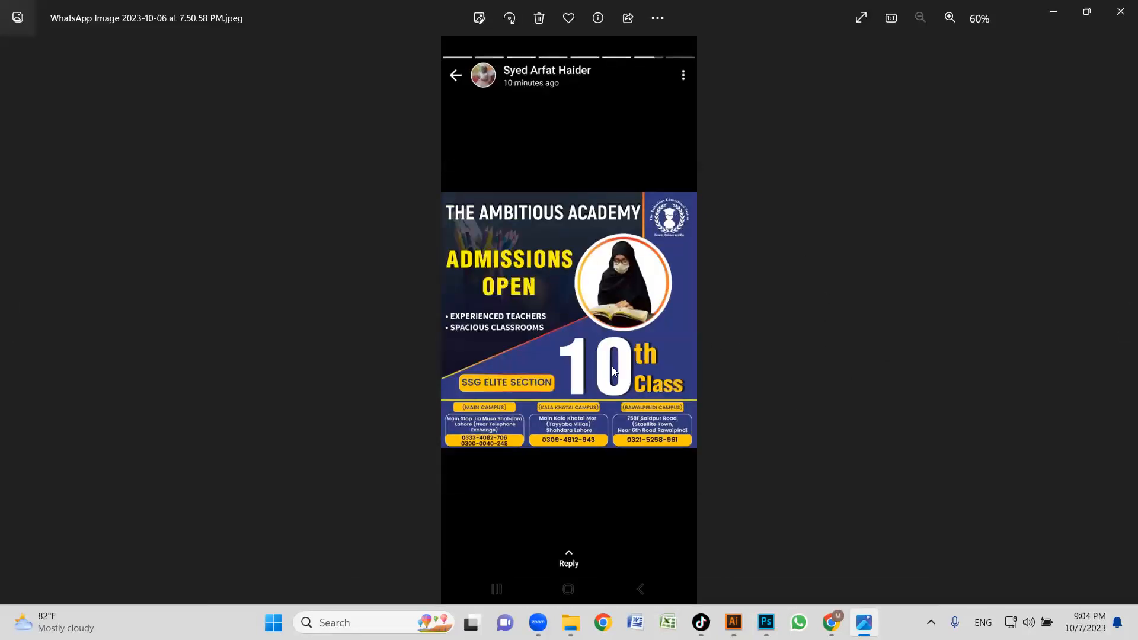
{"action": "key", "text": "Right"}
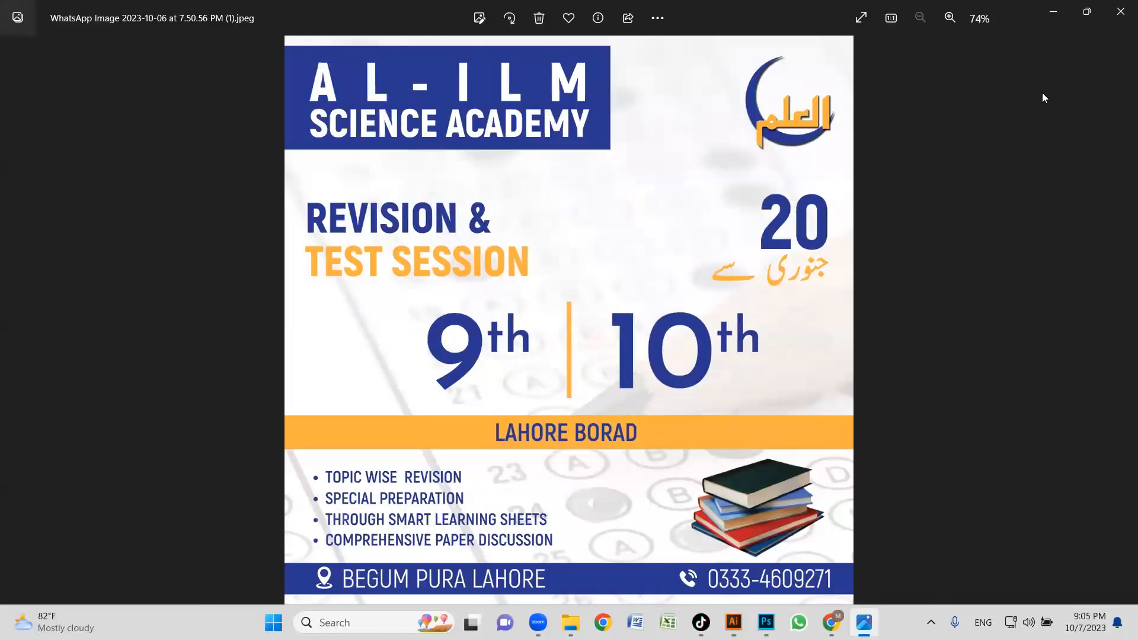
{"action": "left_click", "coordinate": [1120, 11]}
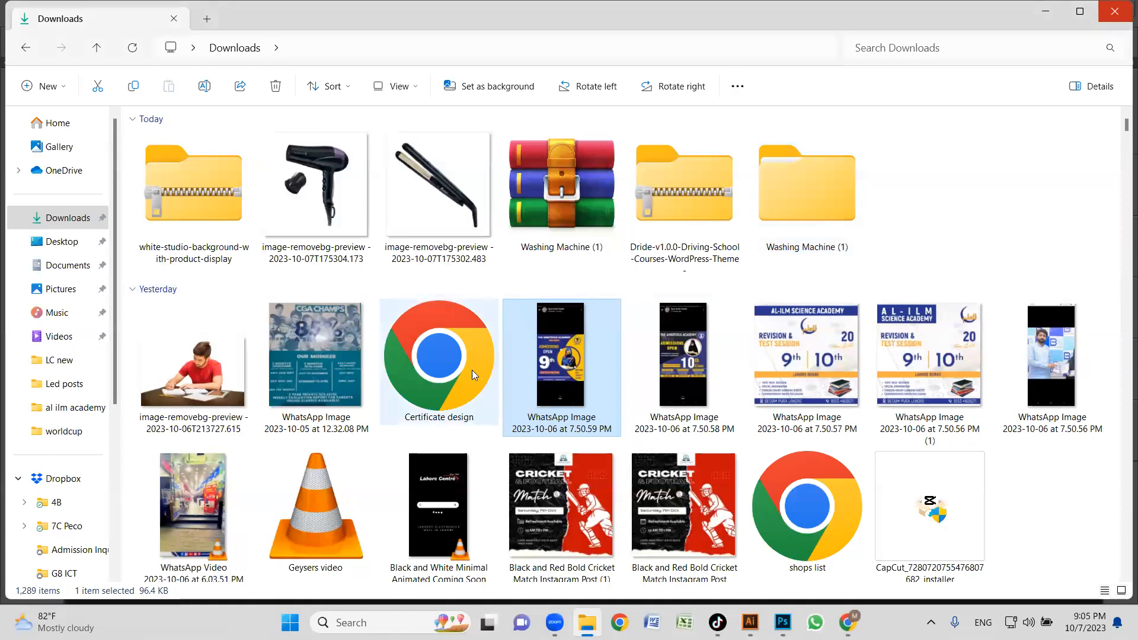
Open the Certificate design PDF from Downloads and look over the whole certificate layout.
{"action": "double_click", "coordinate": [457, 349]}
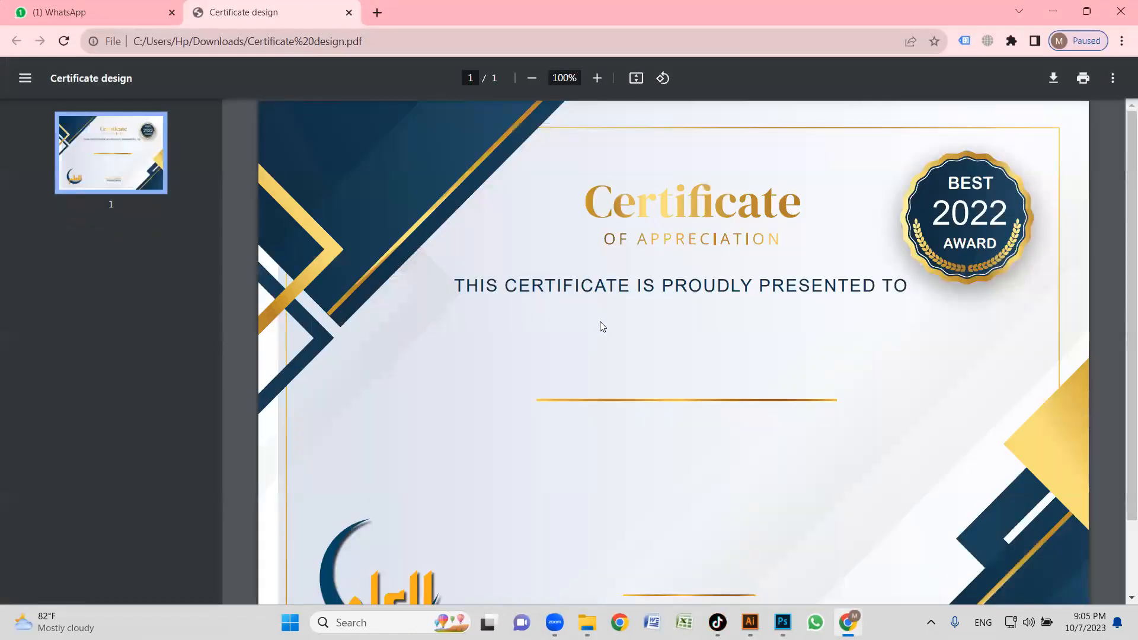
{"action": "scroll", "coordinate": [600, 321], "scroll_direction": "down", "scroll_amount": 3}
{"action": "scroll", "coordinate": [661, 347], "scroll_direction": "up", "scroll_amount": 2}
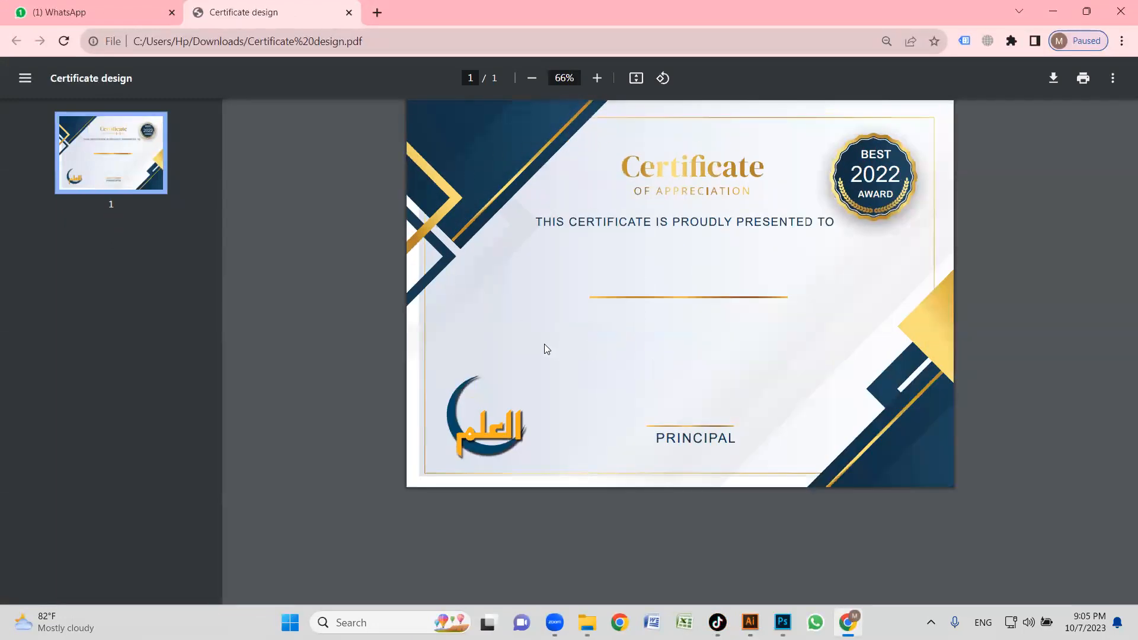
{"action": "left_click", "coordinate": [1055, 11]}
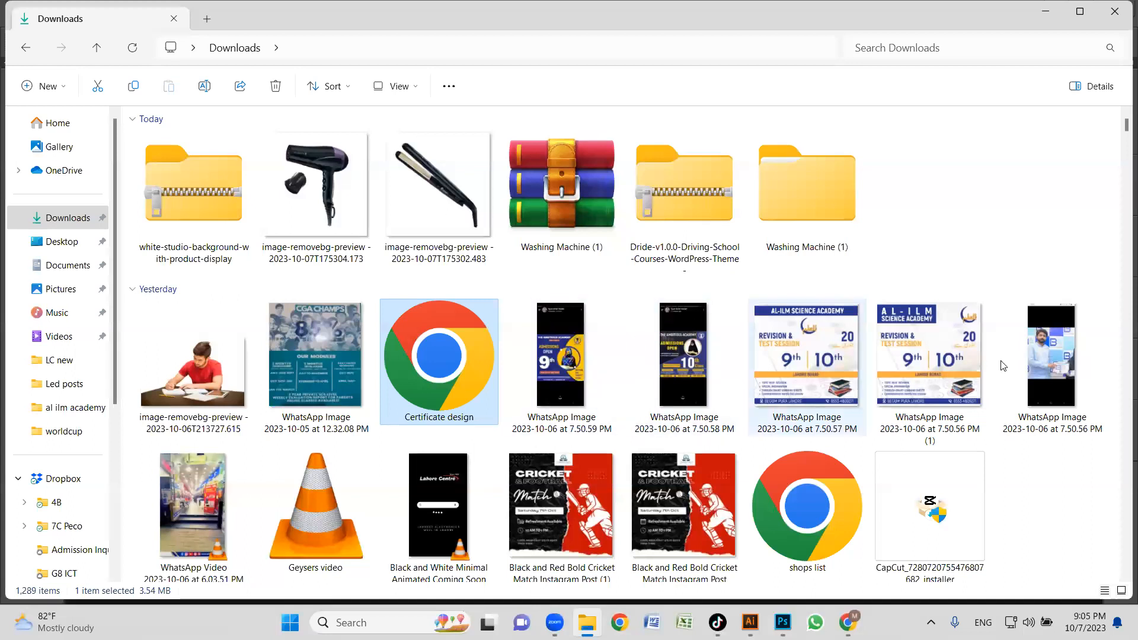
Open the WhatsApp photo of the Babar Academy award from Downloads and examine the certificate's border, title, logo and badge up close.
{"action": "double_click", "coordinate": [1071, 361]}
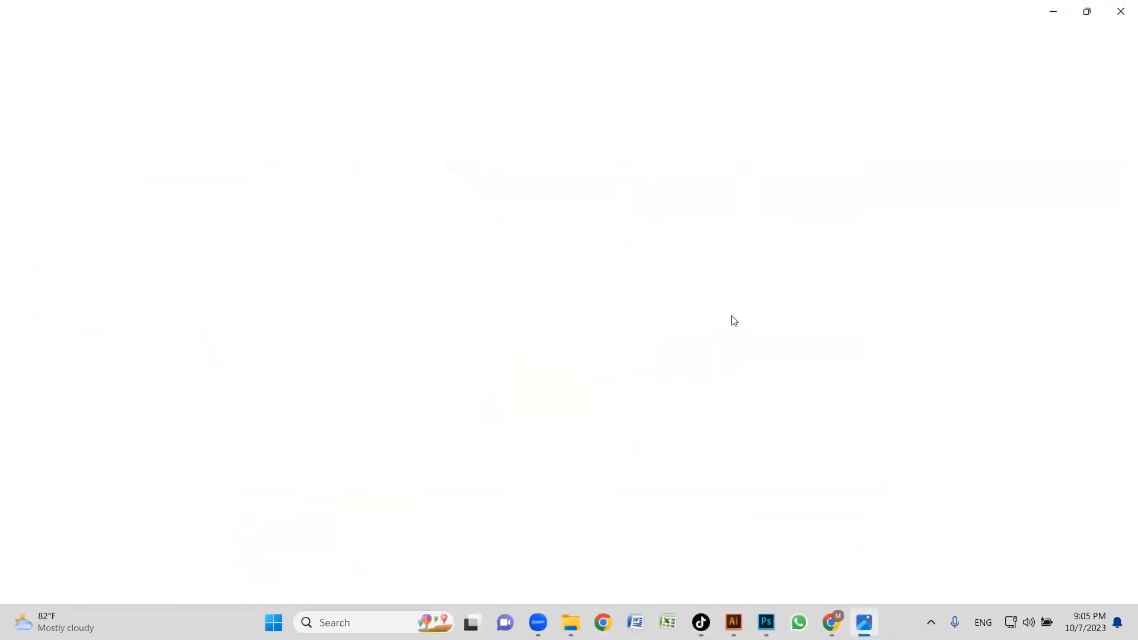
{"action": "scroll", "coordinate": [609, 336], "scroll_direction": "up", "scroll_amount": 5}
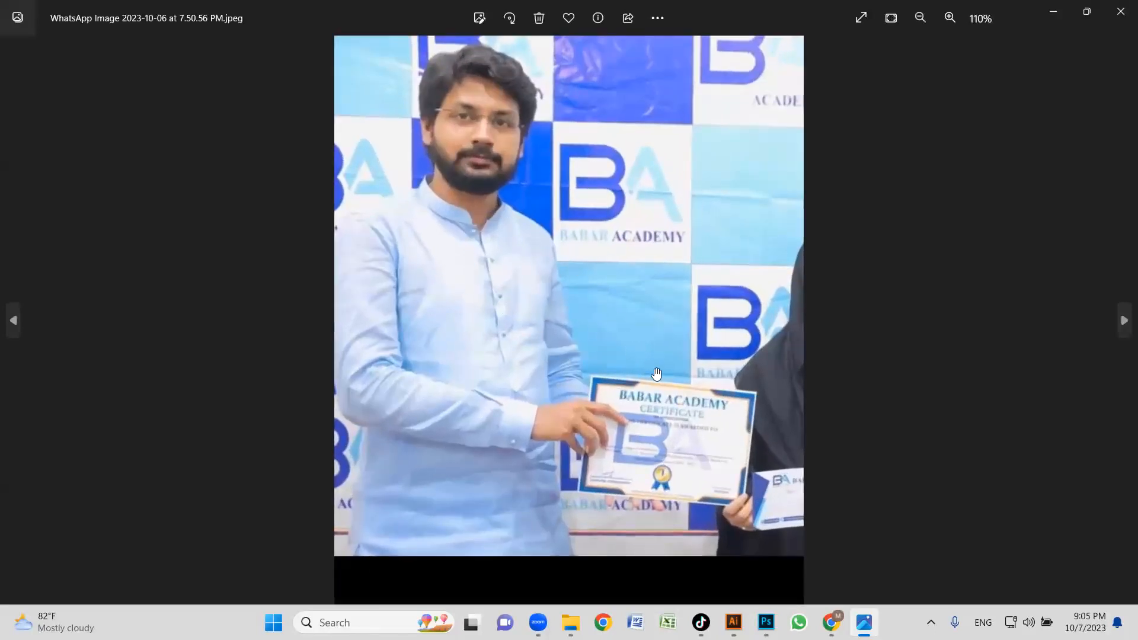
{"action": "scroll", "coordinate": [608, 344], "scroll_direction": "up", "scroll_amount": 3}
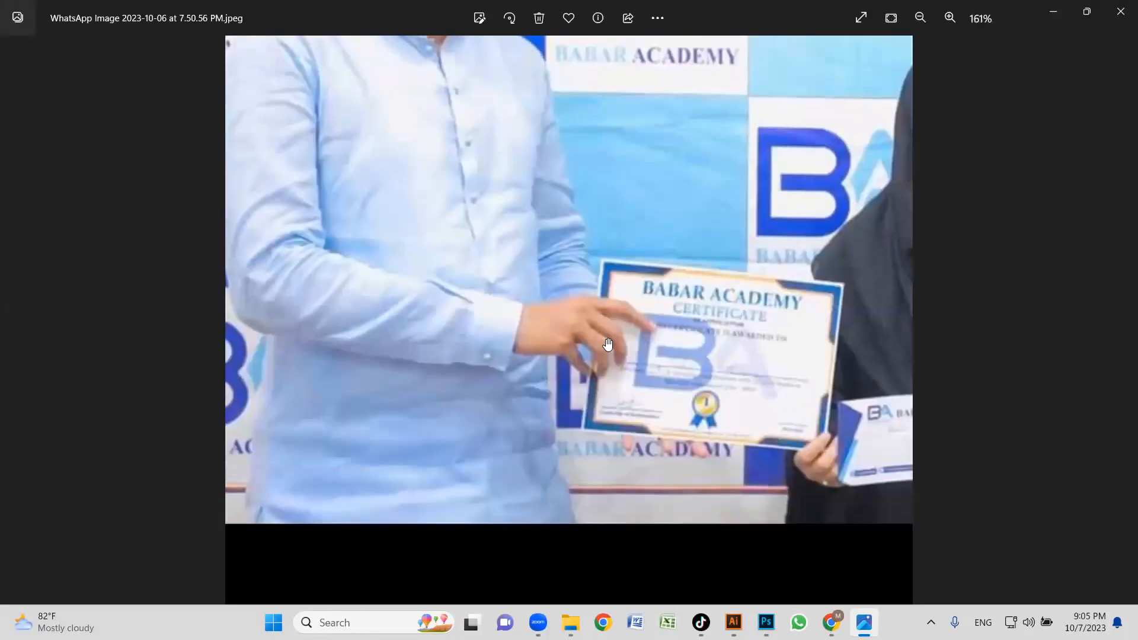
{"action": "scroll", "coordinate": [607, 344], "scroll_direction": "up", "scroll_amount": 4}
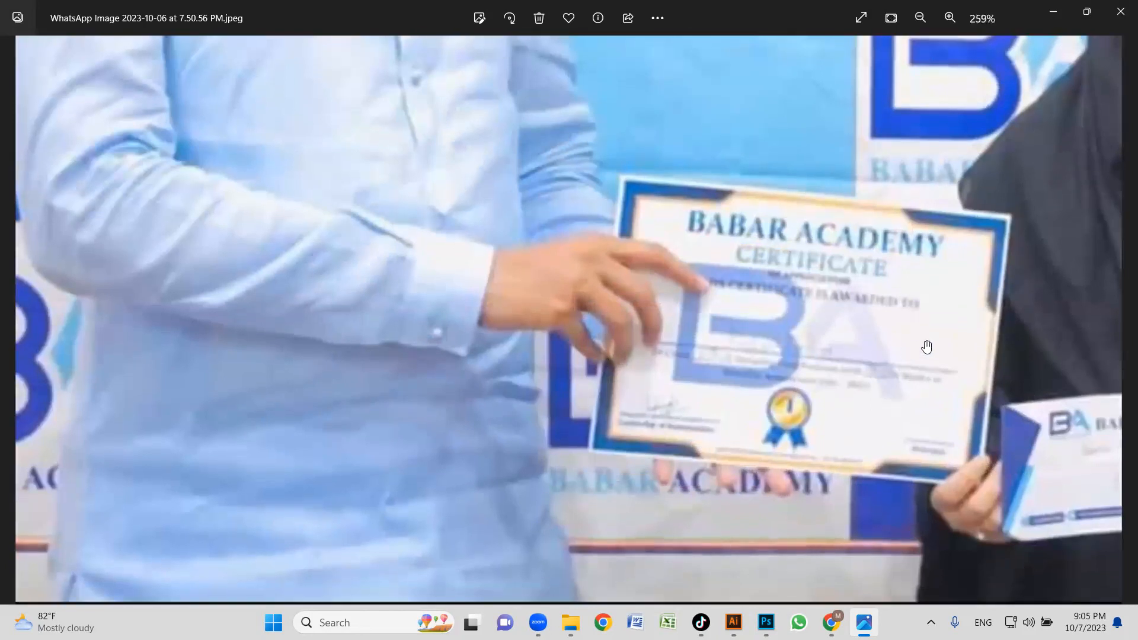
{"action": "scroll", "coordinate": [925, 350], "scroll_direction": "up", "scroll_amount": 3}
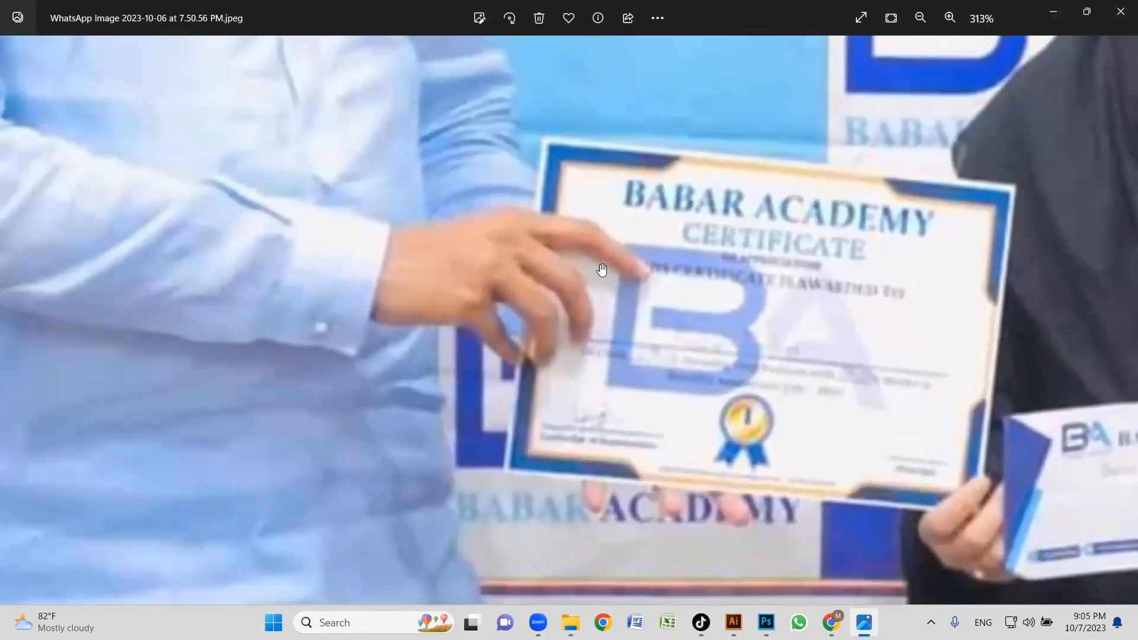
{"action": "scroll", "coordinate": [808, 318], "scroll_direction": "down", "scroll_amount": 2}
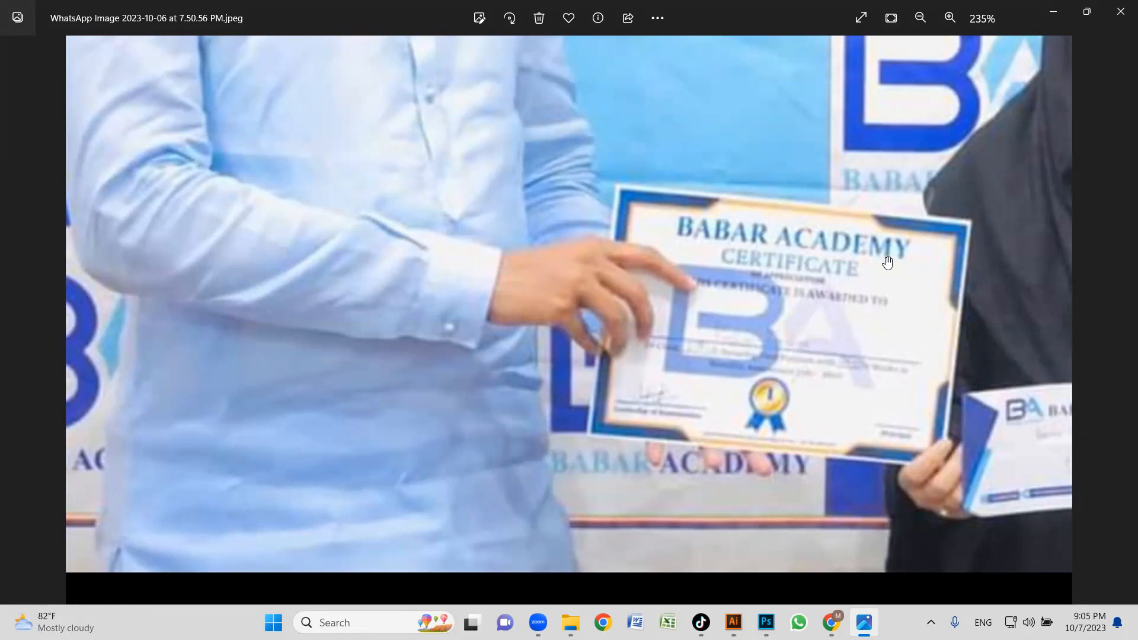
{"action": "left_click", "coordinate": [1048, 13]}
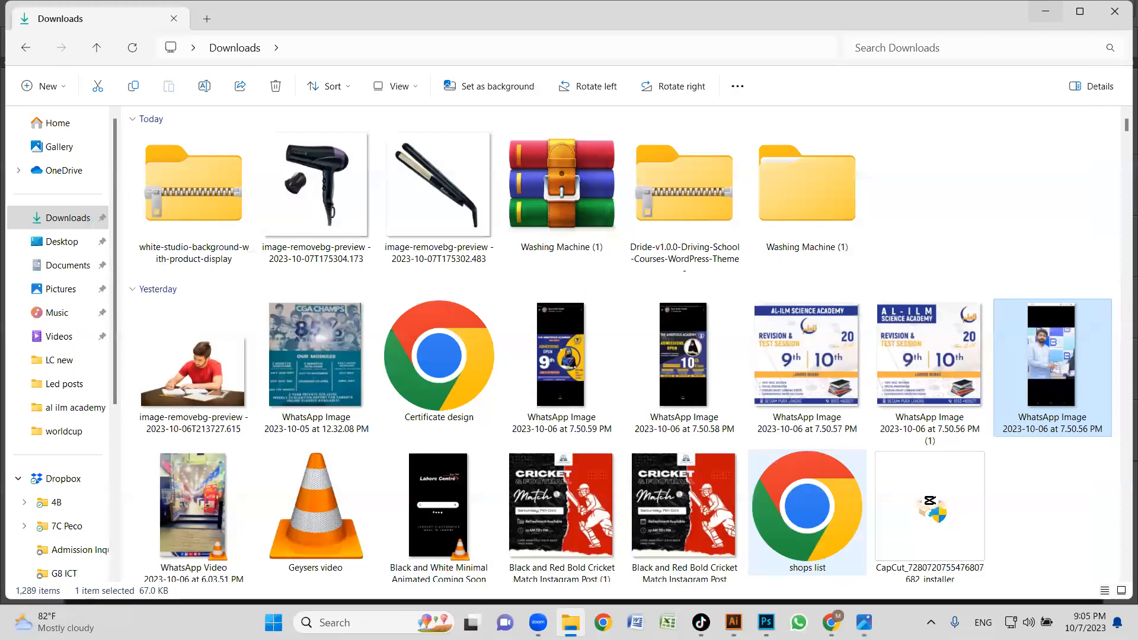
Switch to Chrome and open freepik.com in a new tab.
{"action": "left_click", "coordinate": [831, 623]}
{"action": "left_click", "coordinate": [376, 12]}
{"action": "type", "text": "fre"}
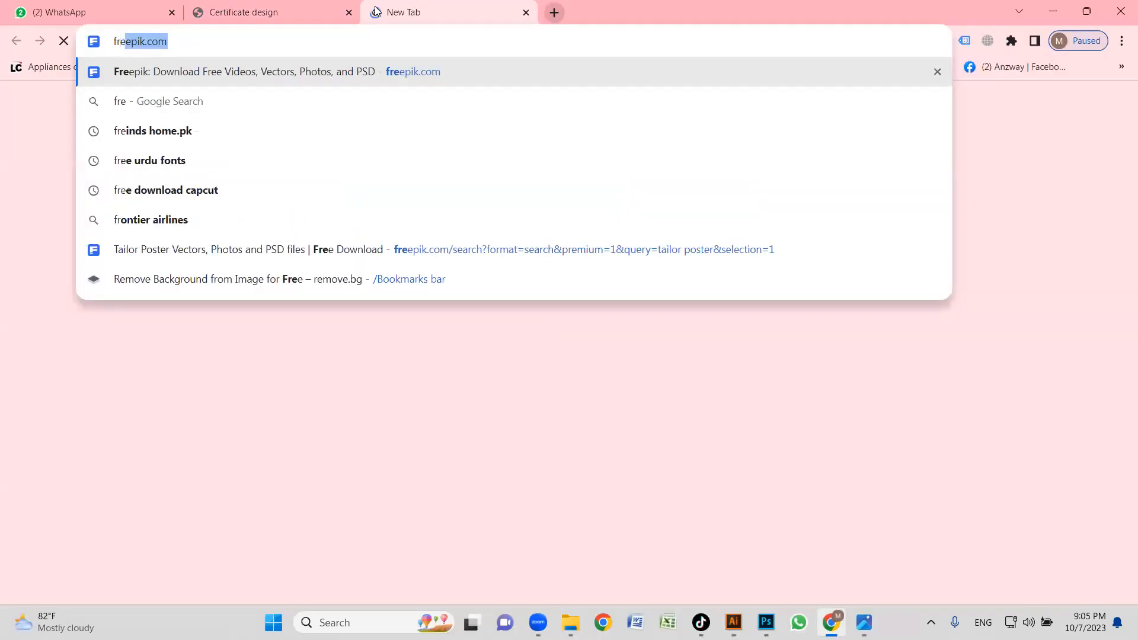
{"action": "key", "text": "Return"}
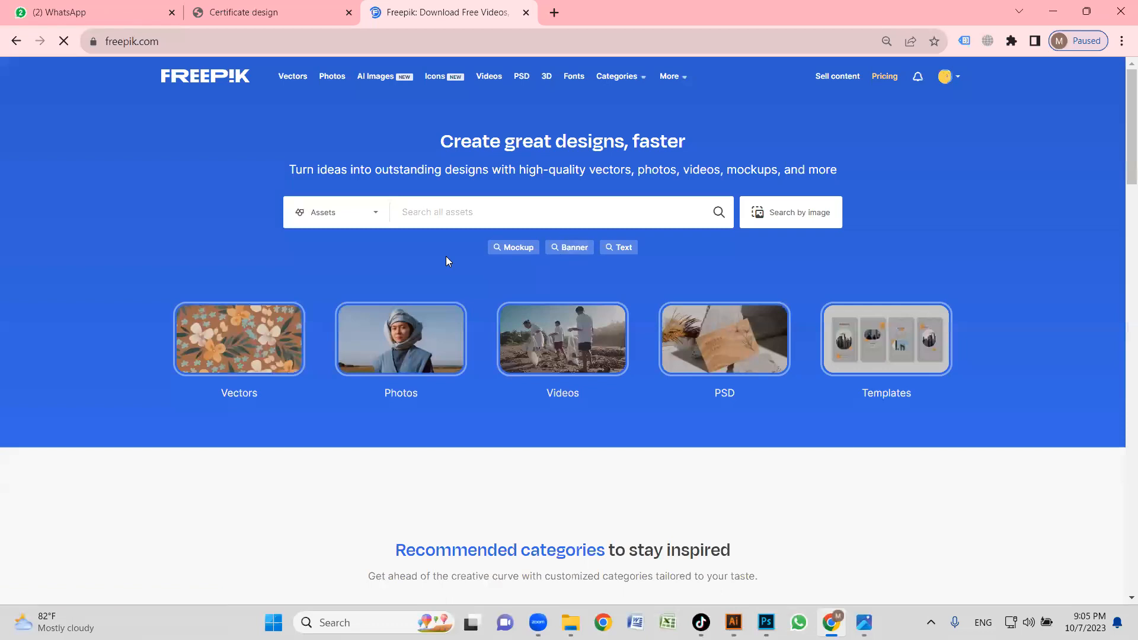
Set the Freepik search filter to Vectors with both Free and Premium licences included.
{"action": "left_click", "coordinate": [375, 214]}
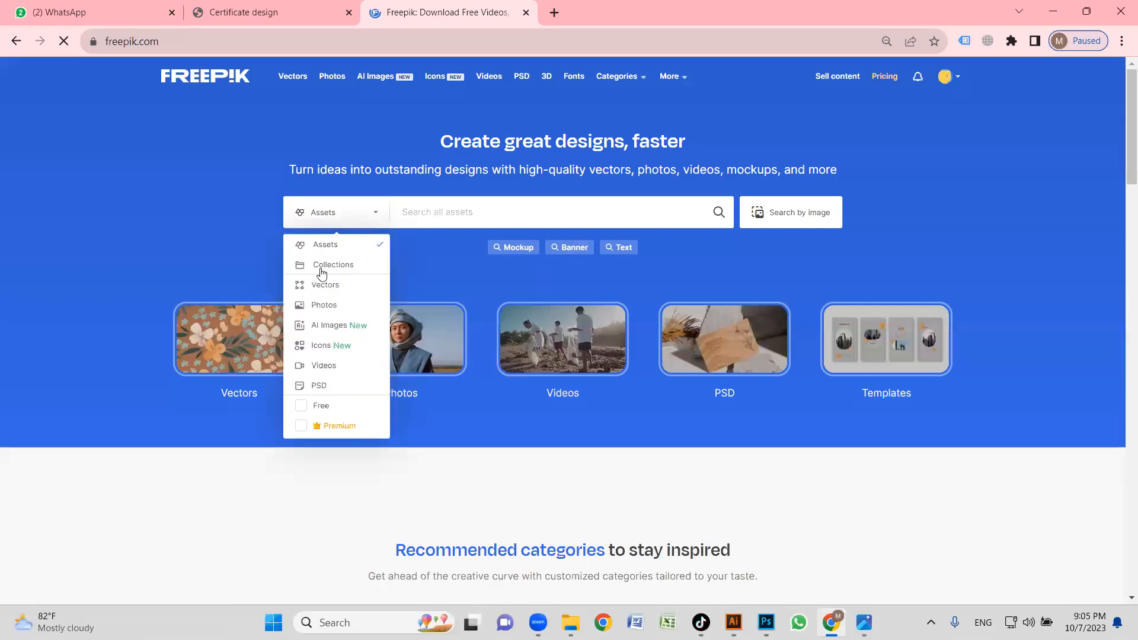
{"action": "left_click", "coordinate": [300, 426]}
{"action": "left_click", "coordinate": [300, 405]}
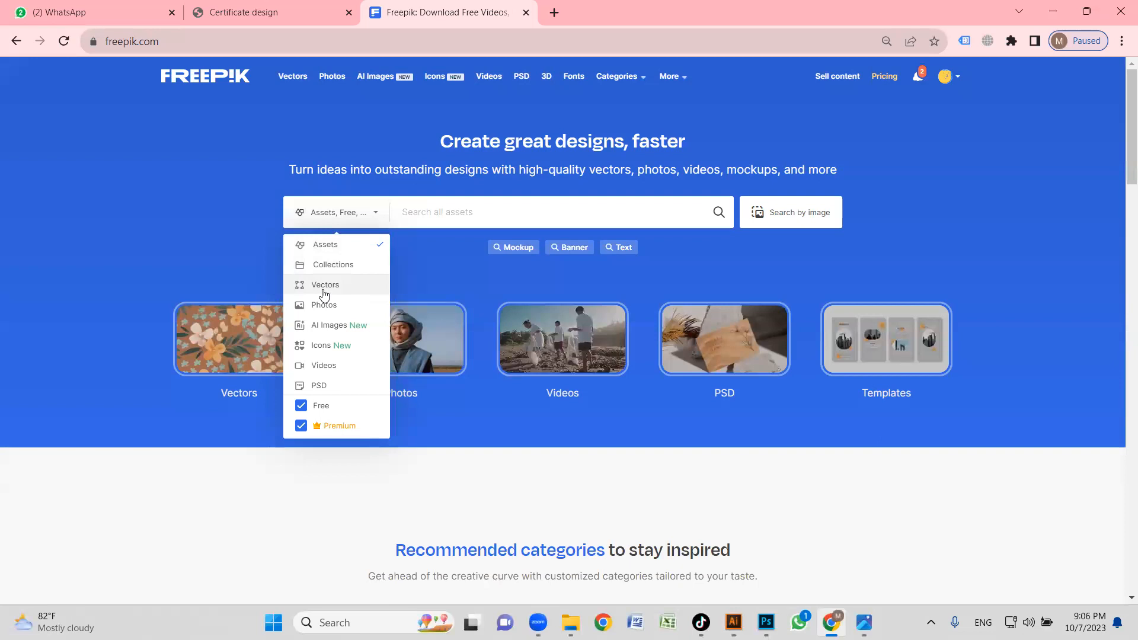
Search Freepik for the suggested term "certificate desig".
{"action": "left_click", "coordinate": [457, 216]}
{"action": "type", "text": "cert"}
{"action": "key", "text": "BackSpace"}
{"action": "type", "text": "rtifica"}
{"action": "key", "text": "BackSpace"}
{"action": "type", "text": "cate"}
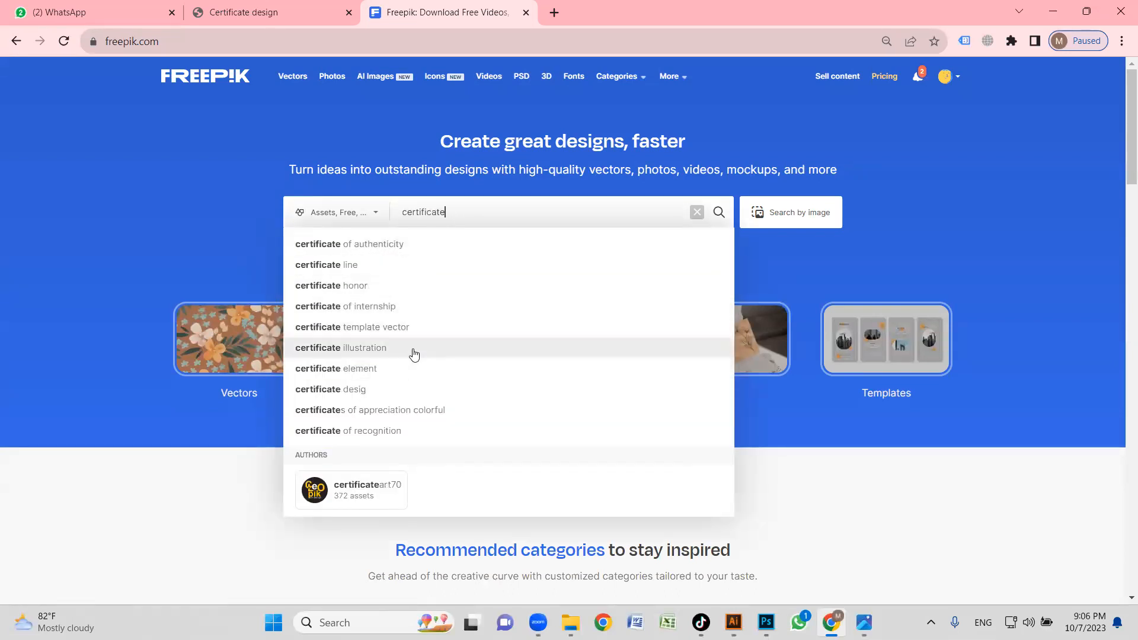
{"action": "left_click", "coordinate": [406, 391]}
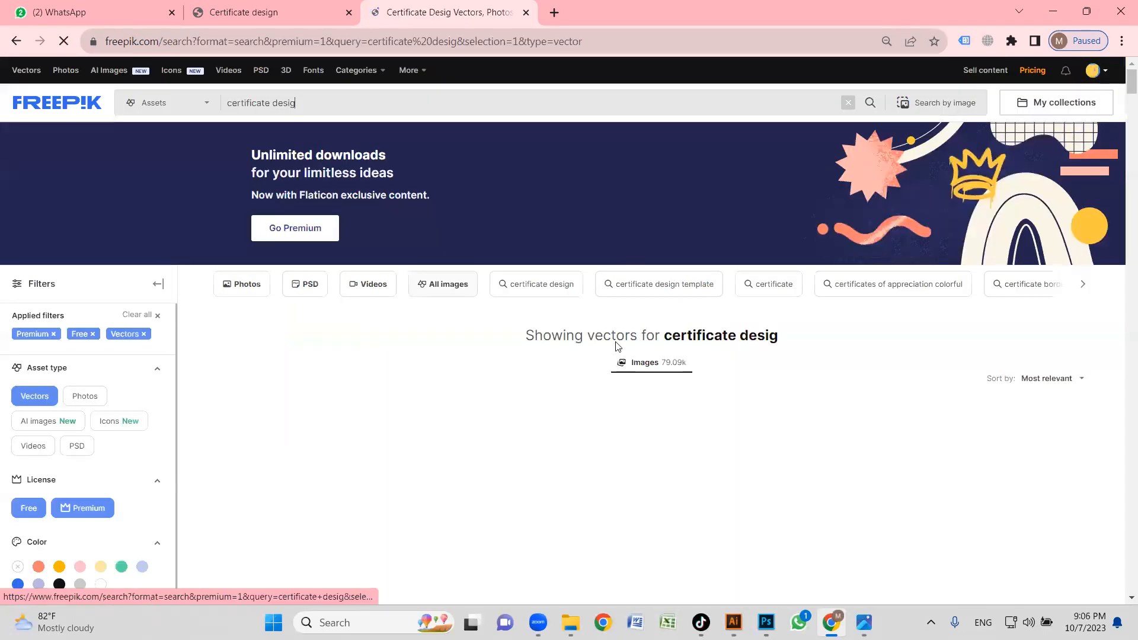
Browse the first rows of certificate vectors for a layout similar to the reference certificate.
{"action": "scroll", "coordinate": [500, 317], "scroll_direction": "down", "scroll_amount": 4}
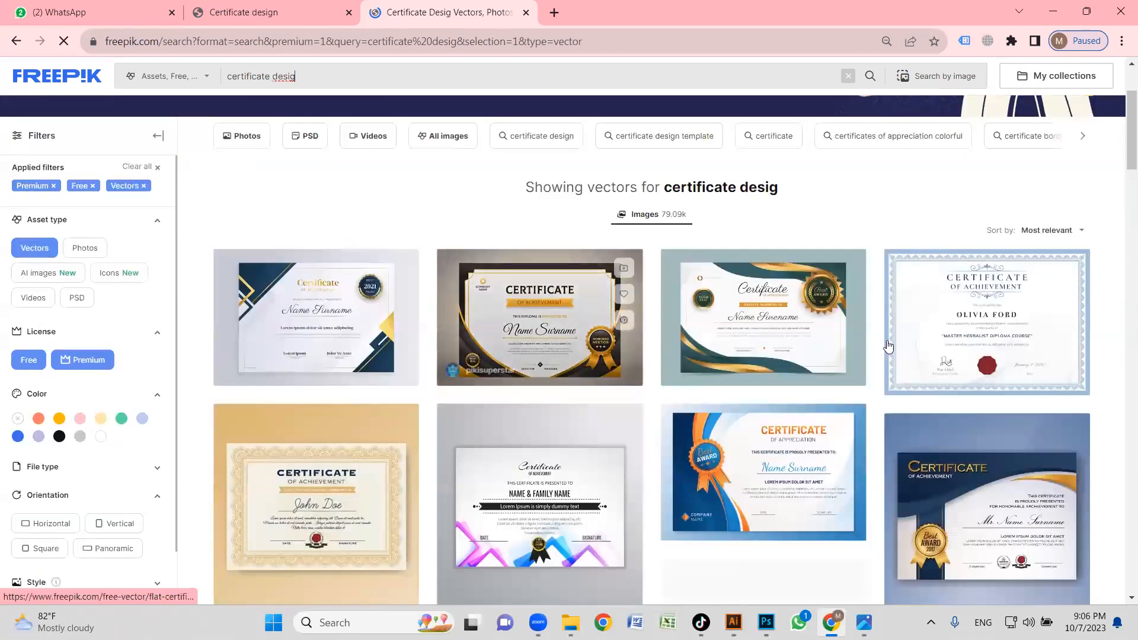
{"action": "scroll", "coordinate": [681, 319], "scroll_direction": "down", "scroll_amount": 7}
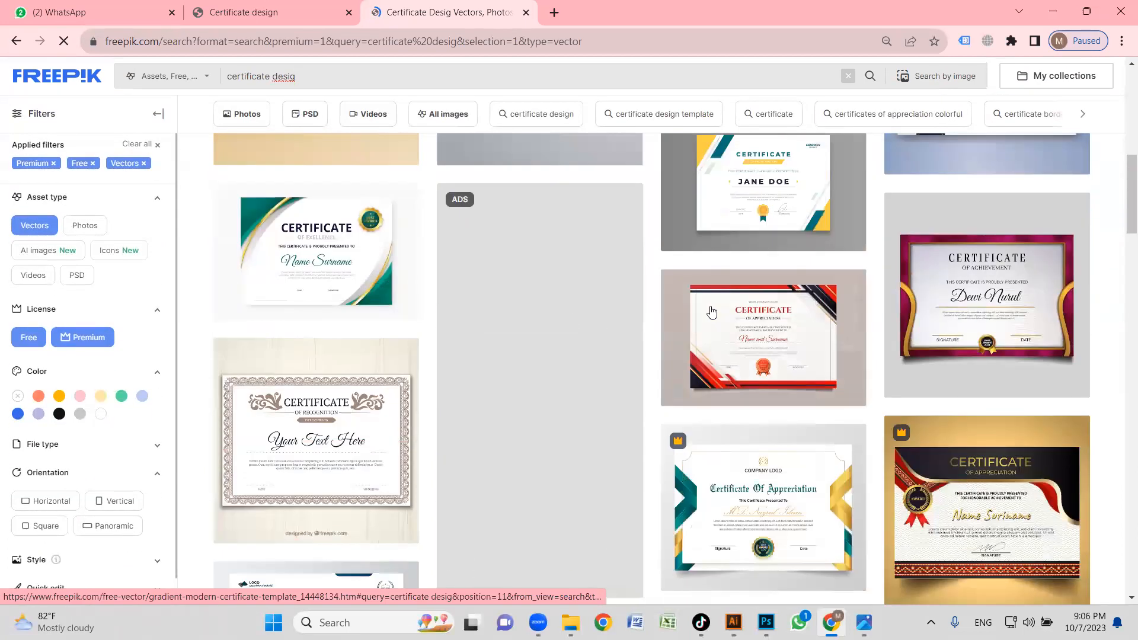
{"action": "scroll", "coordinate": [627, 311], "scroll_direction": "down", "scroll_amount": 6}
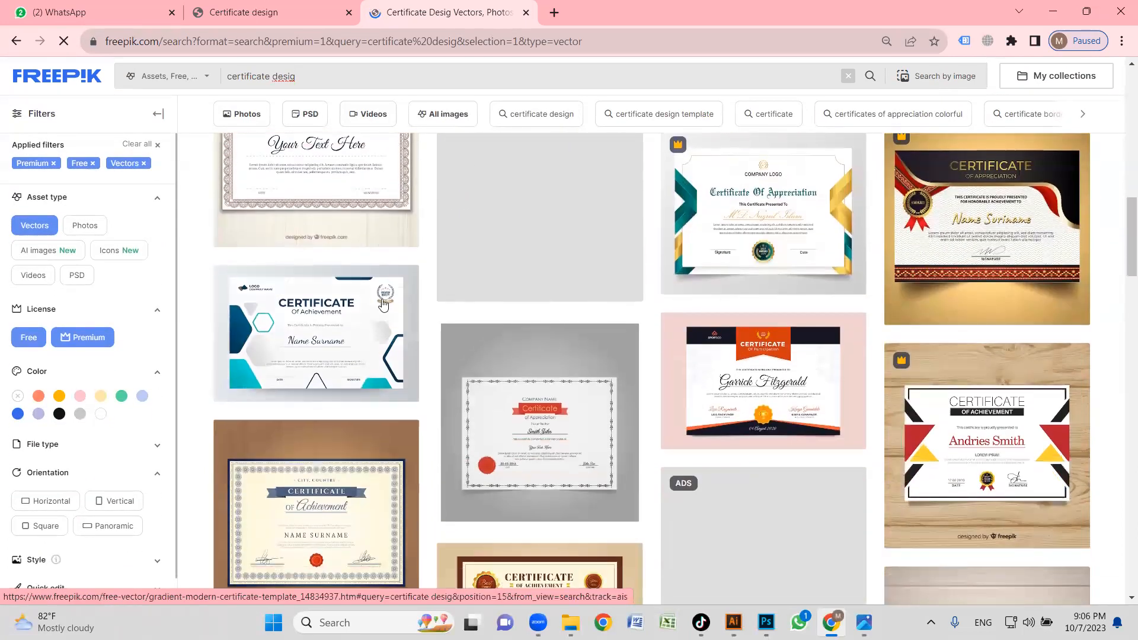
Switch back to the award photo and re-examine the Babar Academy certificate's layout and corner shapes in close-up.
{"action": "left_click", "coordinate": [864, 623]}
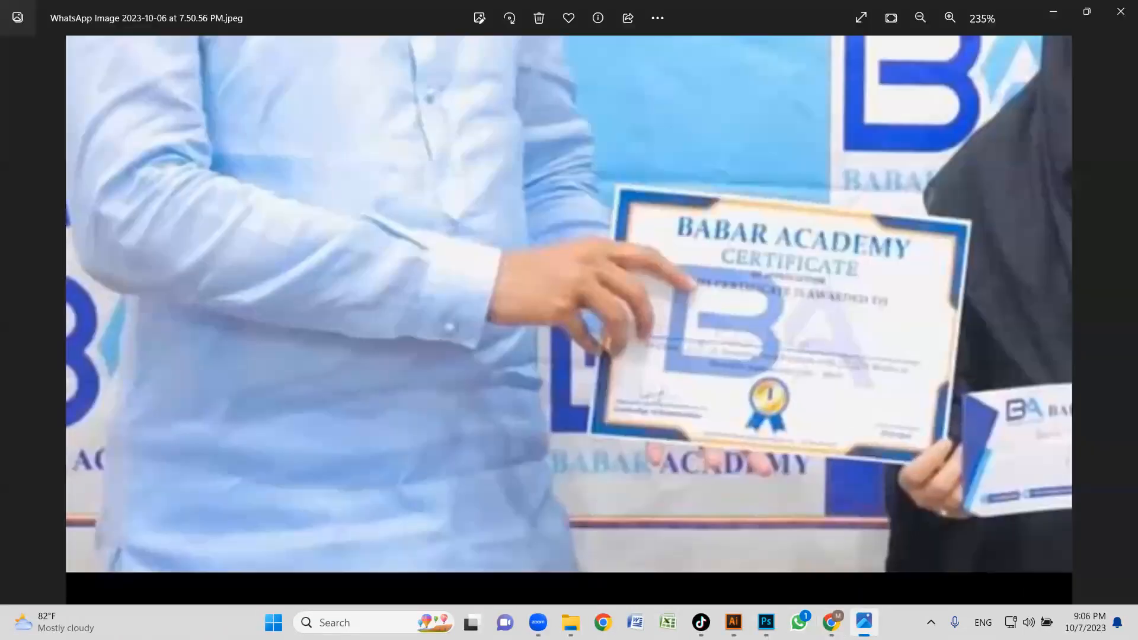
{"action": "scroll", "coordinate": [722, 331], "scroll_direction": "down", "scroll_amount": 4}
{"action": "scroll", "coordinate": [722, 332], "scroll_direction": "up", "scroll_amount": 6}
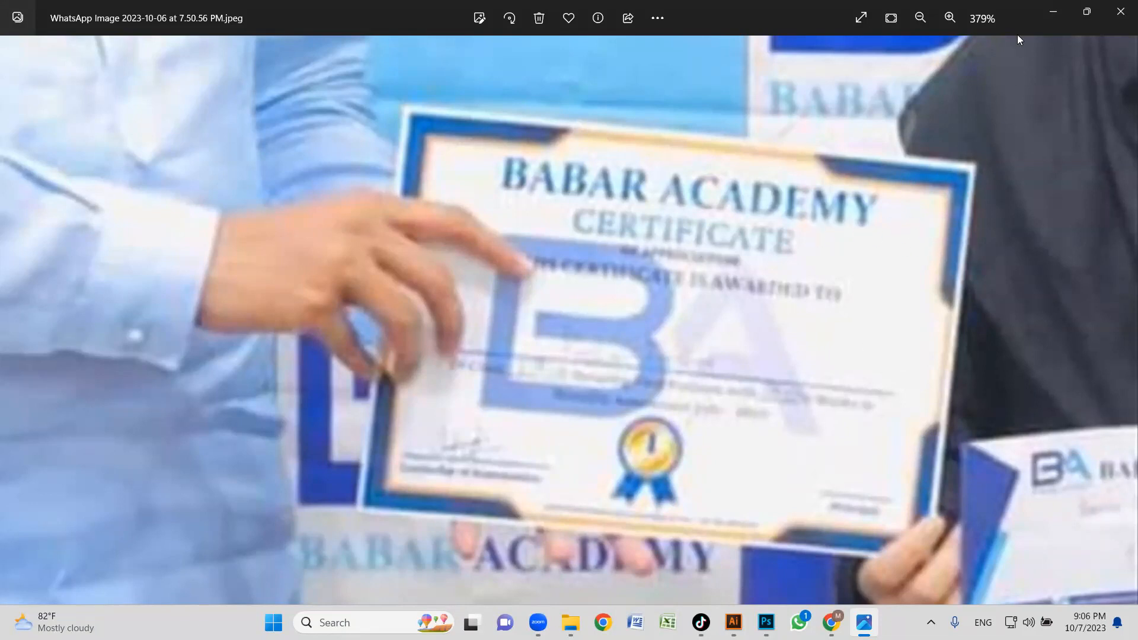
{"action": "left_click", "coordinate": [1052, 12]}
Look through the remaining certificate vectors down to the end of the first results page for a matching template.
{"action": "scroll", "coordinate": [771, 315], "scroll_direction": "down", "scroll_amount": 5}
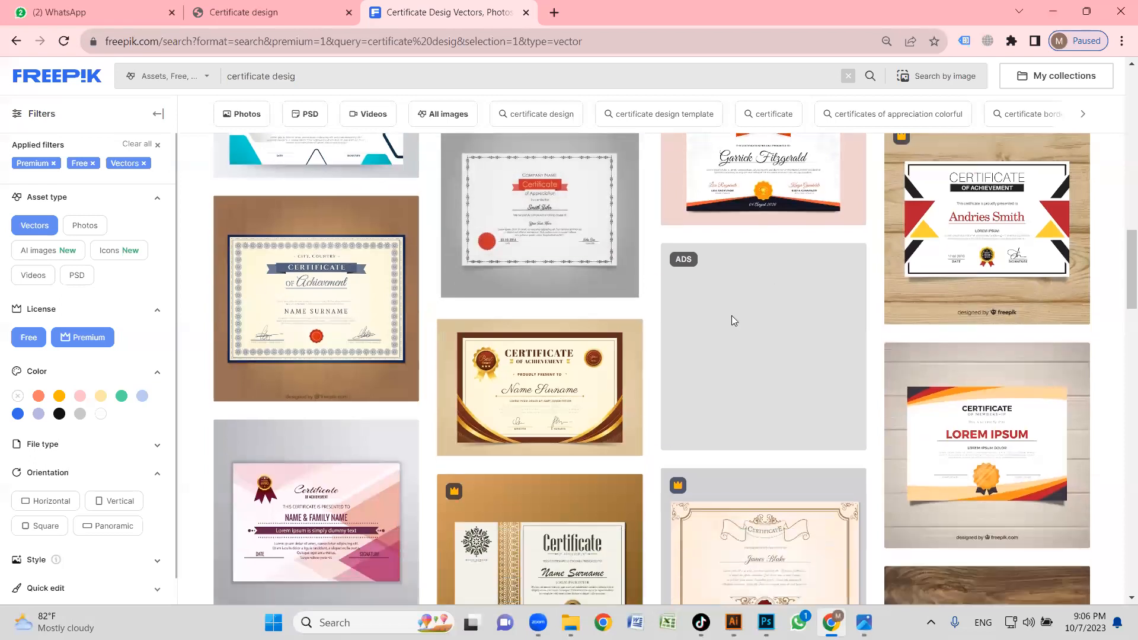
{"action": "scroll", "coordinate": [420, 330], "scroll_direction": "down", "scroll_amount": 6}
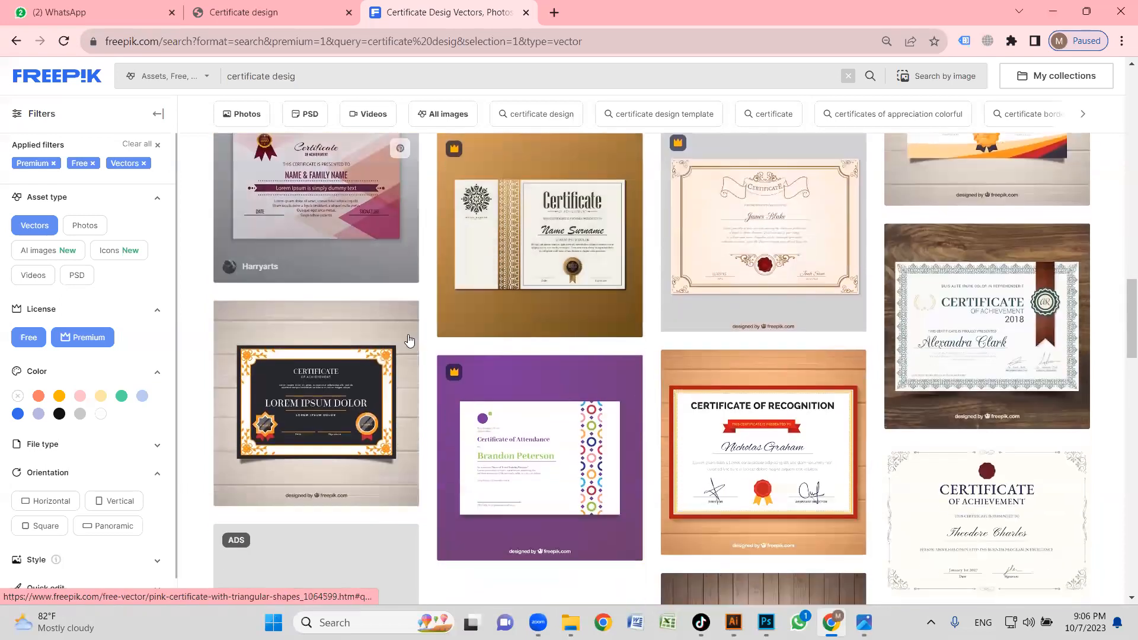
{"action": "scroll", "coordinate": [497, 327], "scroll_direction": "down", "scroll_amount": 4}
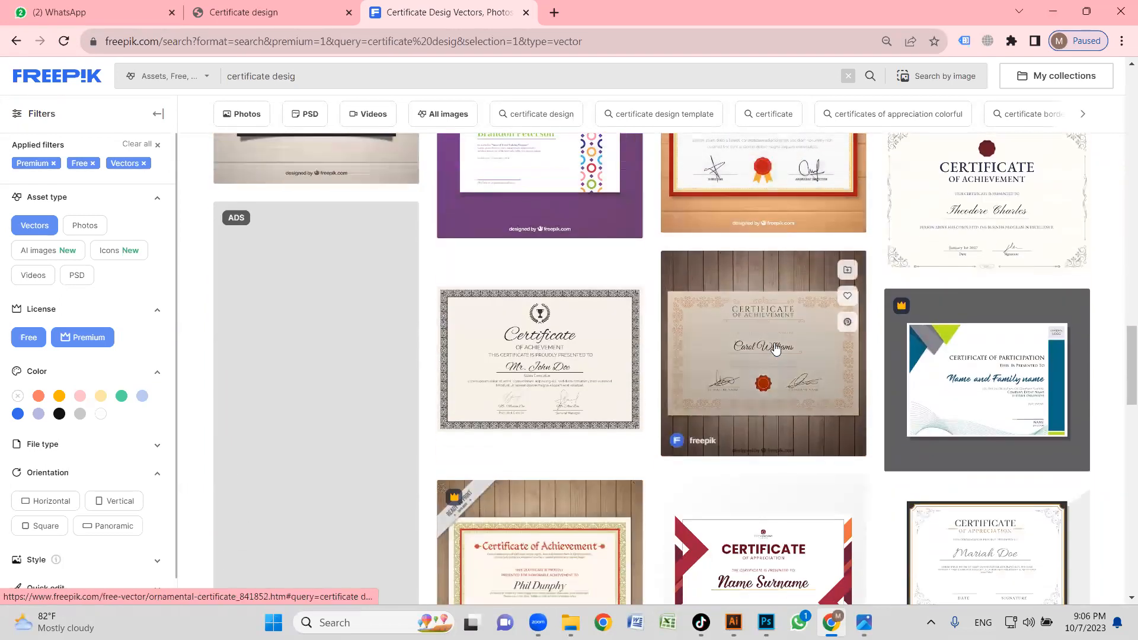
{"action": "scroll", "coordinate": [630, 318], "scroll_direction": "down", "scroll_amount": 8}
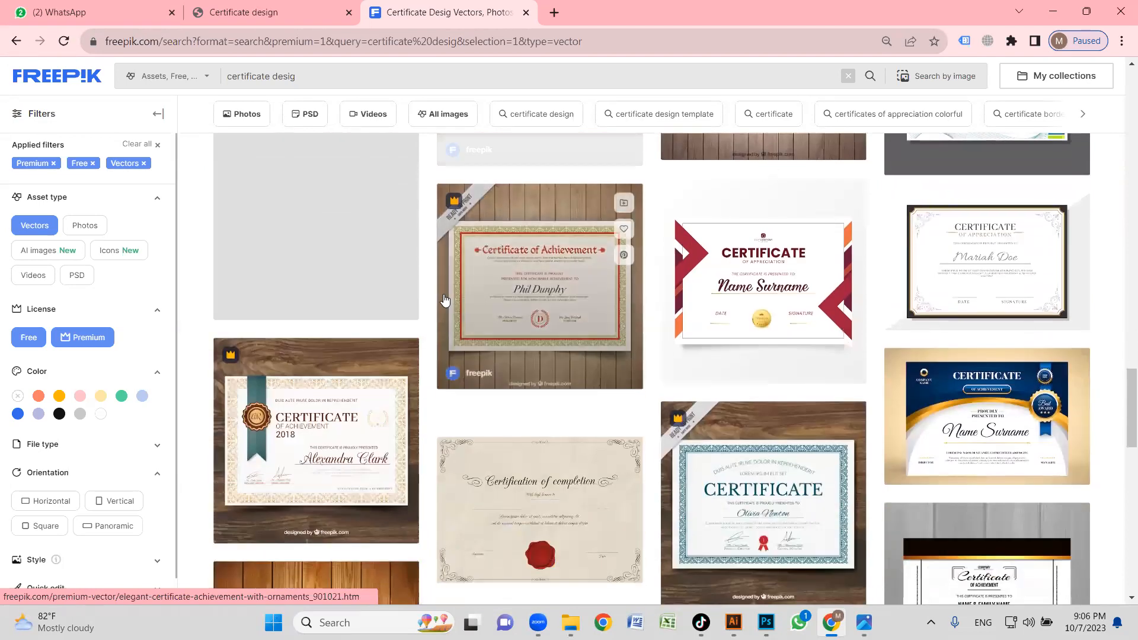
{"action": "scroll", "coordinate": [661, 330], "scroll_direction": "down", "scroll_amount": 5}
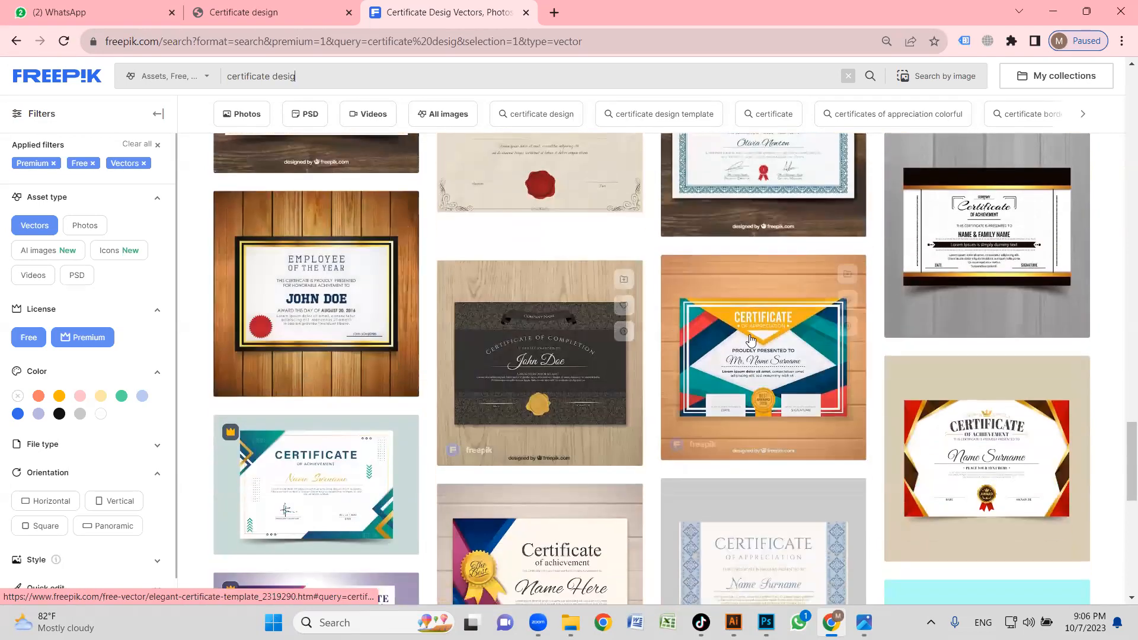
{"action": "scroll", "coordinate": [661, 329], "scroll_direction": "down", "scroll_amount": 5}
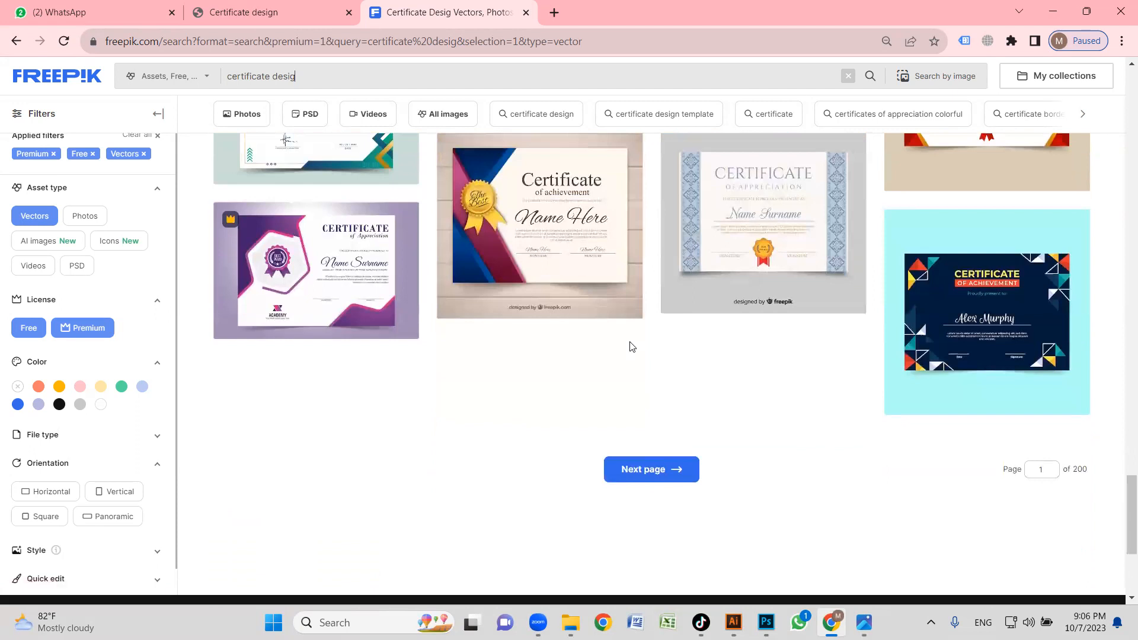
Go to the second page of certificate results and close the Adobe Stock pop-up window.
{"action": "left_click", "coordinate": [654, 323]}
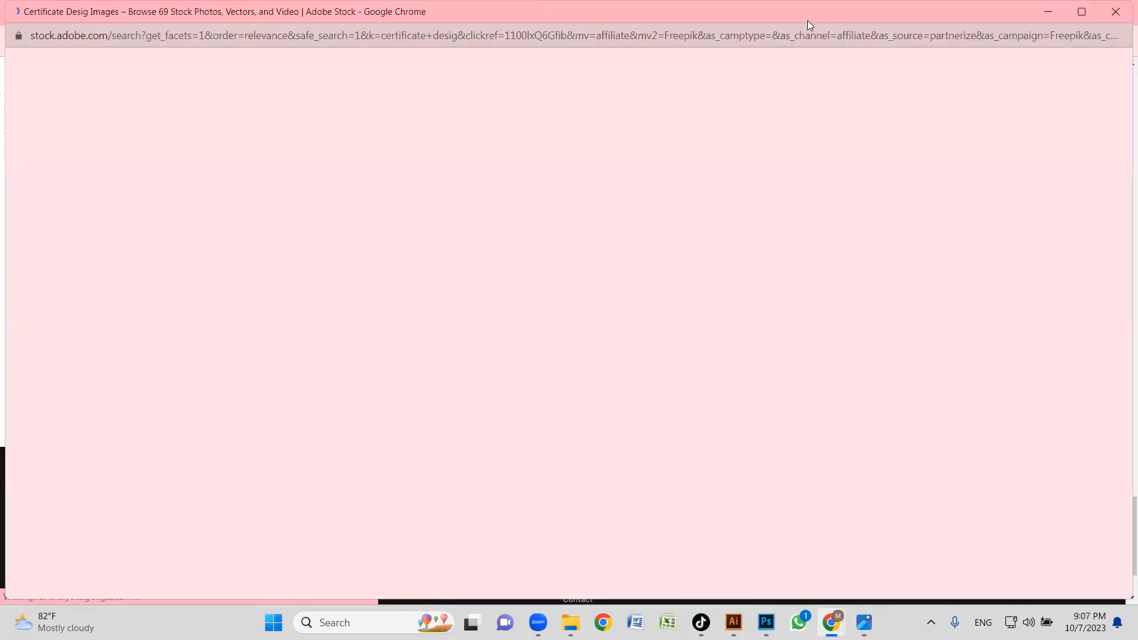
{"action": "left_click_drag", "start_coordinate": [807, 20], "coordinate": [776, 76]}
{"action": "left_click", "coordinate": [1082, 70]}
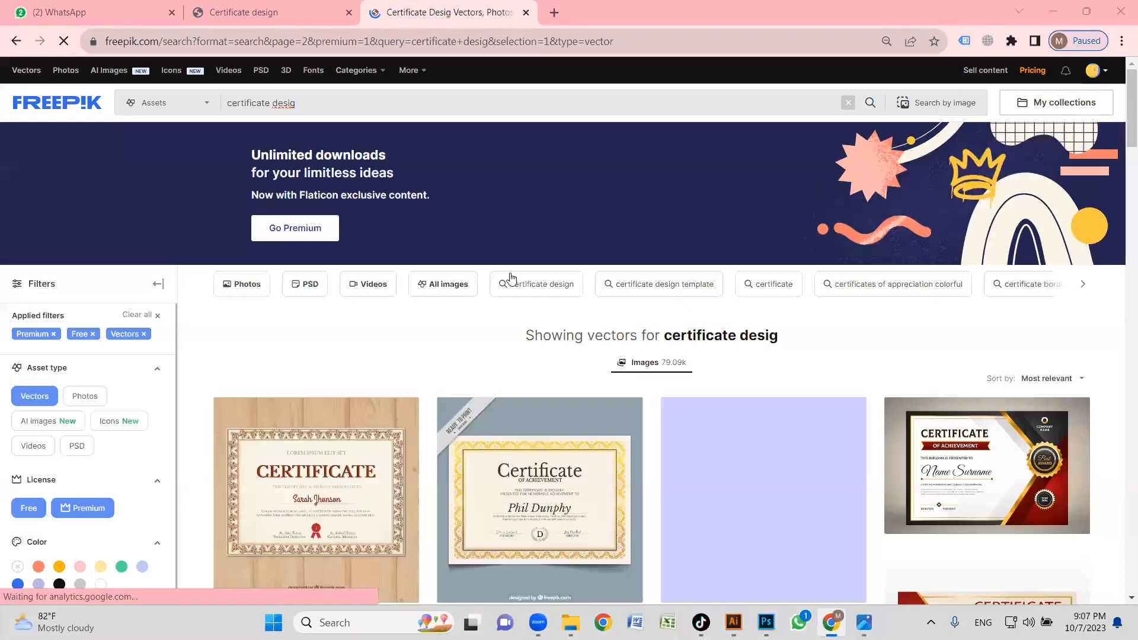
Browse the second results page and open the navy-and-gold Certificate of Appreciation vector with wavy corners in a new tab.
{"action": "scroll", "coordinate": [735, 299], "scroll_direction": "down", "scroll_amount": 5}
{"action": "scroll", "coordinate": [837, 295], "scroll_direction": "down", "scroll_amount": 5}
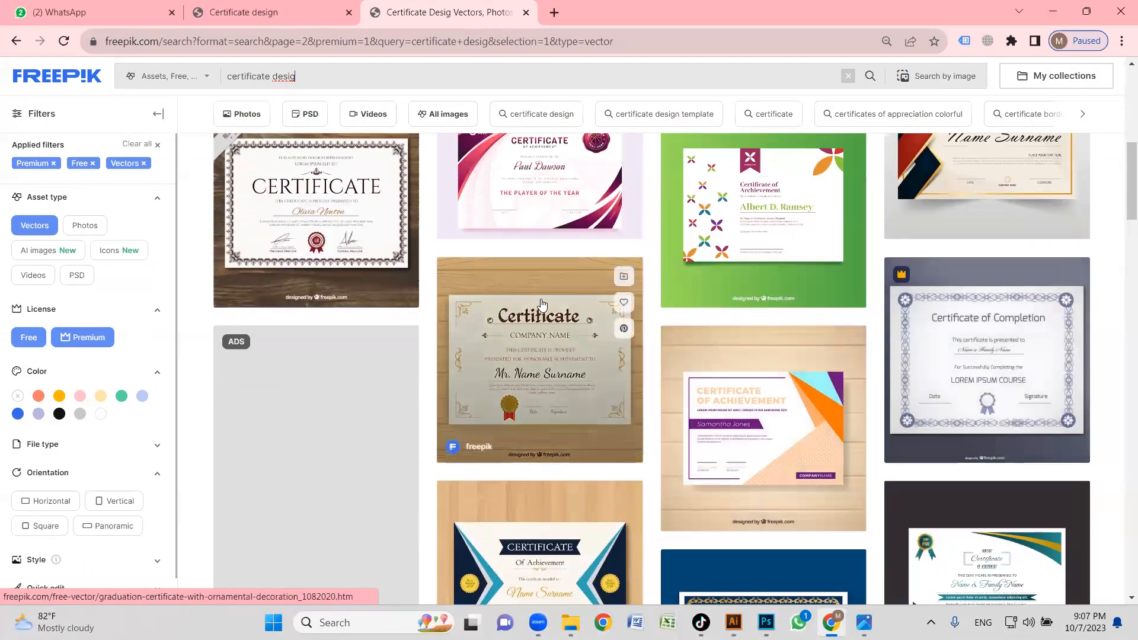
{"action": "scroll", "coordinate": [398, 300], "scroll_direction": "down", "scroll_amount": 7}
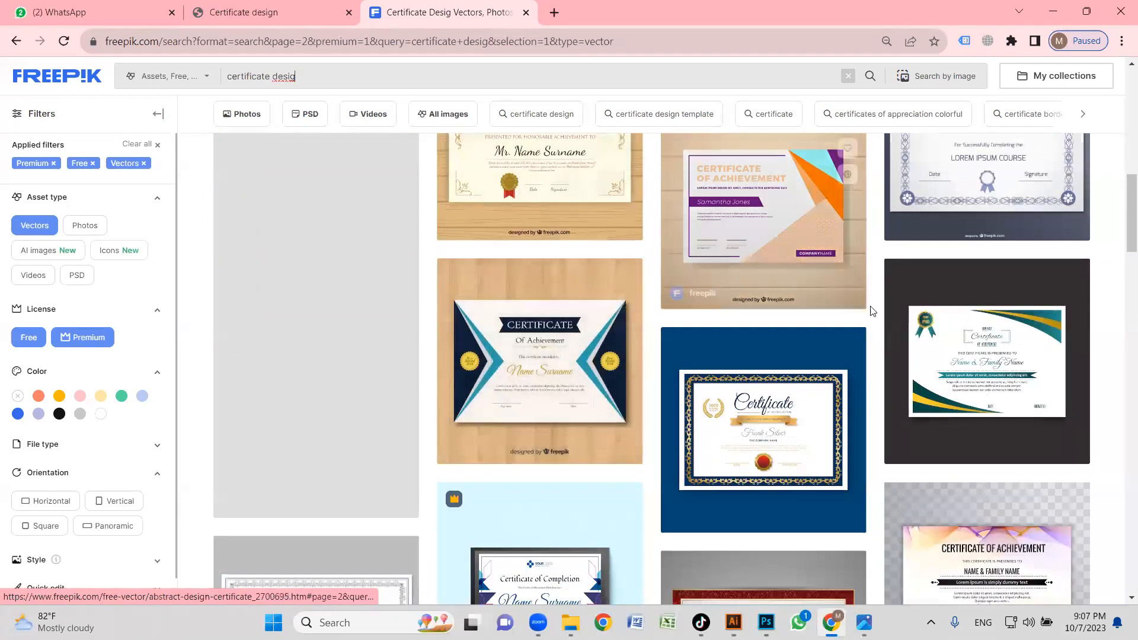
{"action": "scroll", "coordinate": [625, 331], "scroll_direction": "down", "scroll_amount": 5}
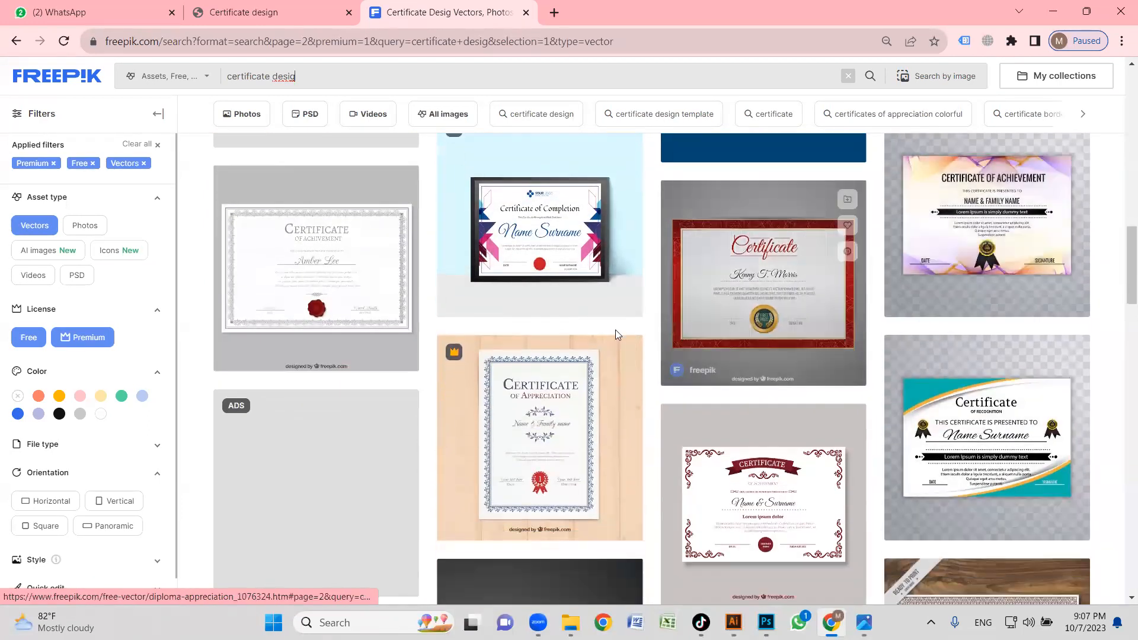
{"action": "scroll", "coordinate": [467, 324], "scroll_direction": "down", "scroll_amount": 7}
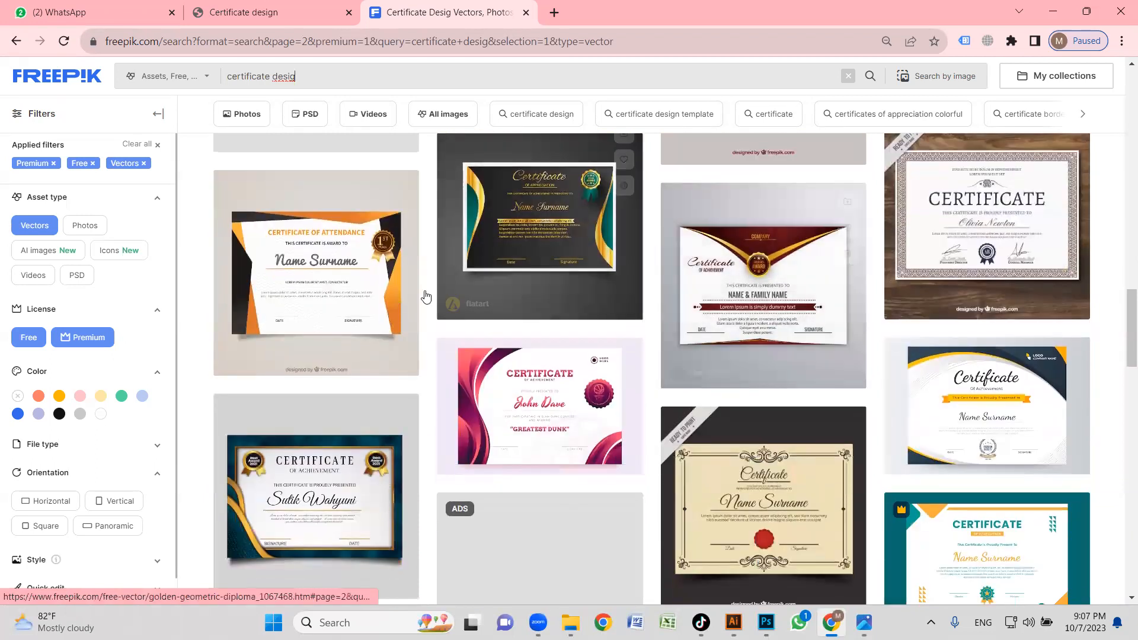
{"action": "scroll", "coordinate": [449, 316], "scroll_direction": "down", "scroll_amount": 6}
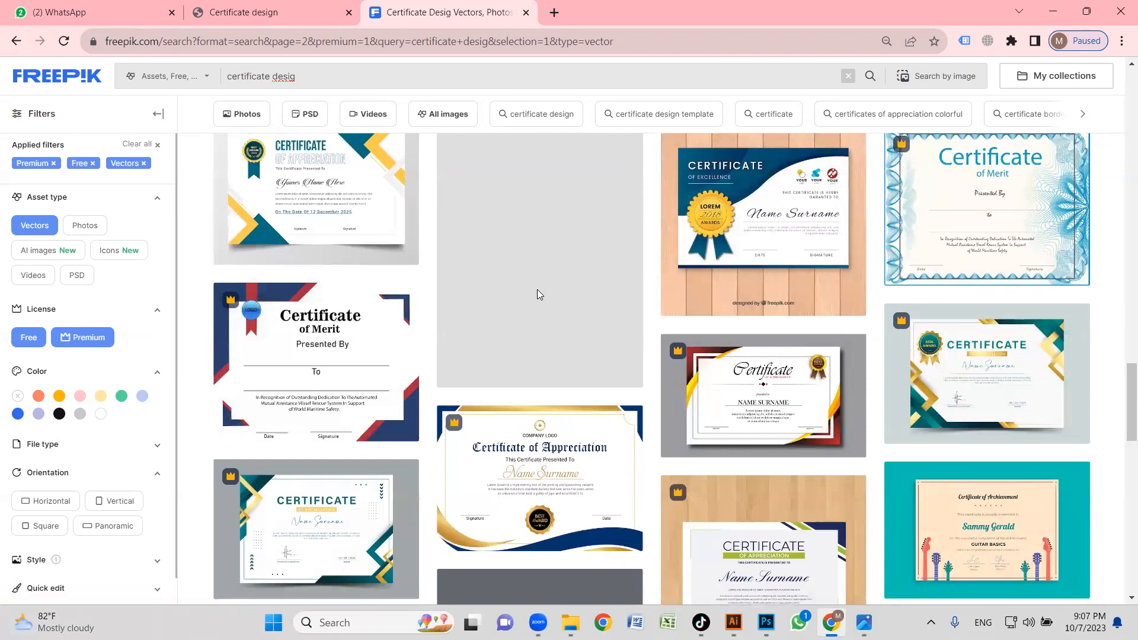
{"action": "scroll", "coordinate": [537, 289], "scroll_direction": "down", "scroll_amount": 1}
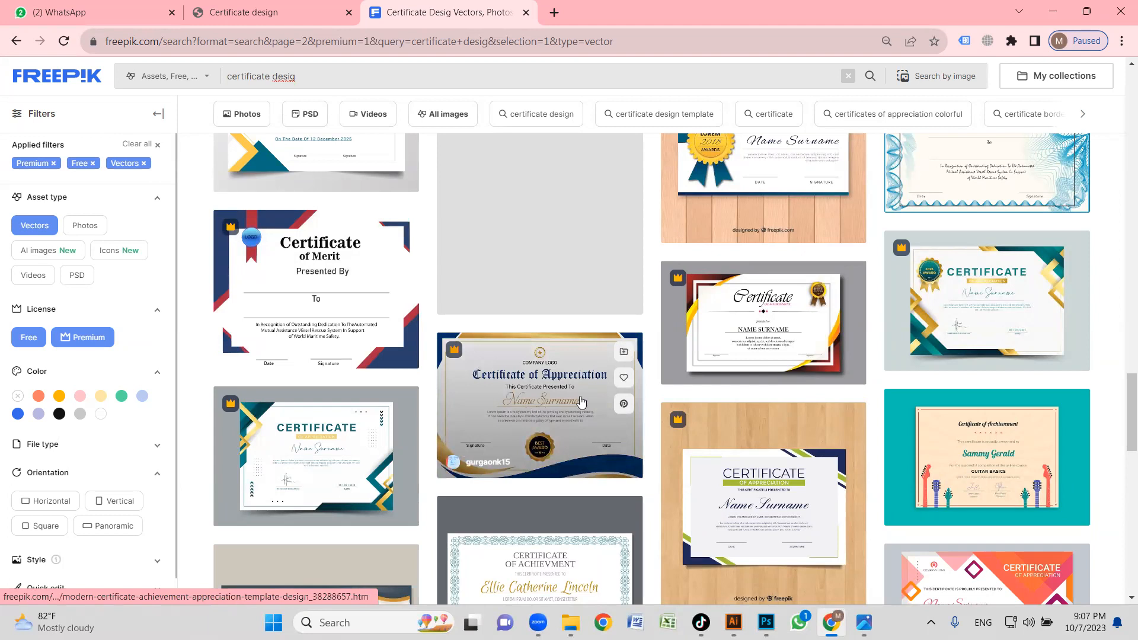
{"action": "middle_click", "coordinate": [557, 396]}
Look through the remaining certificate vectors on the second results page for other matching layouts.
{"action": "scroll", "coordinate": [820, 381], "scroll_direction": "down", "scroll_amount": 1}
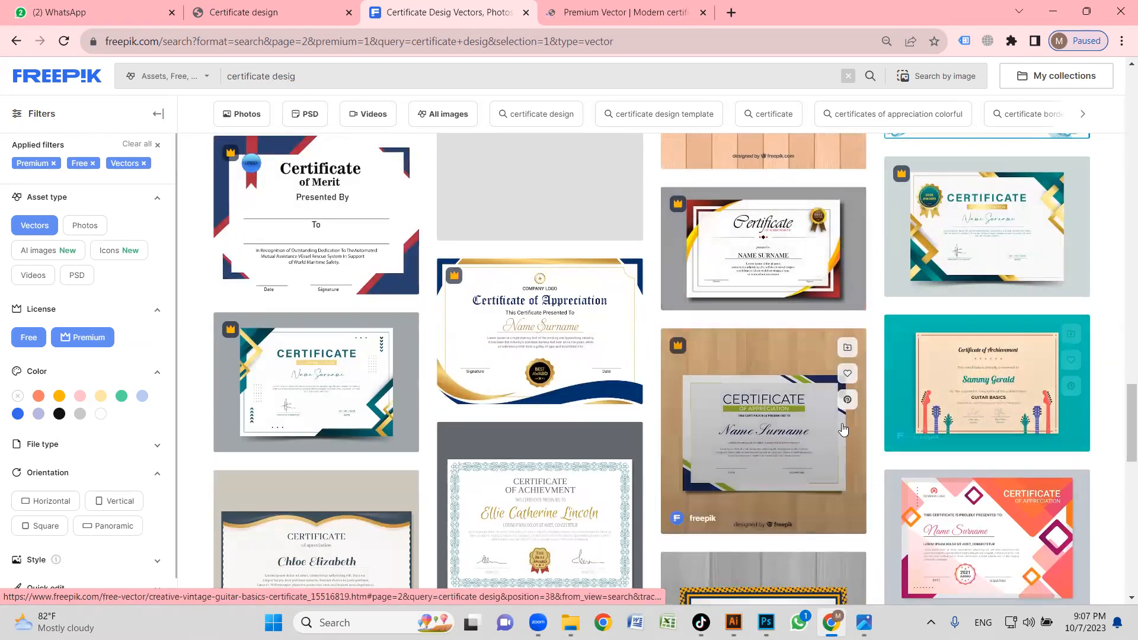
{"action": "scroll", "coordinate": [859, 409], "scroll_direction": "down", "scroll_amount": 2}
{"action": "scroll", "coordinate": [787, 318], "scroll_direction": "up", "scroll_amount": 2}
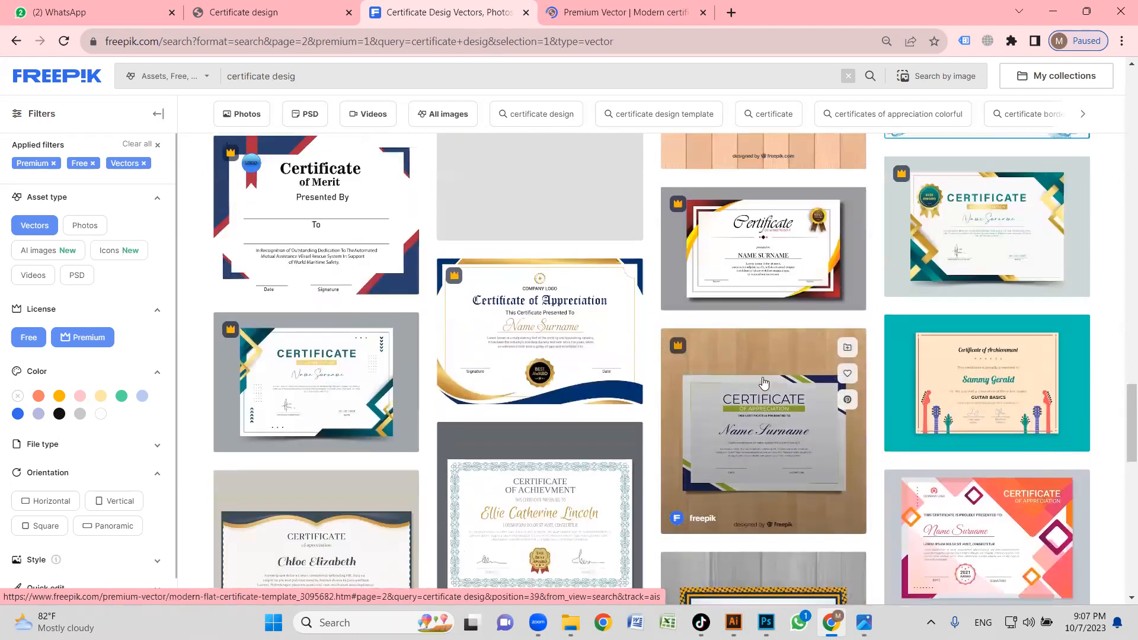
{"action": "scroll", "coordinate": [766, 386], "scroll_direction": "down", "scroll_amount": 5}
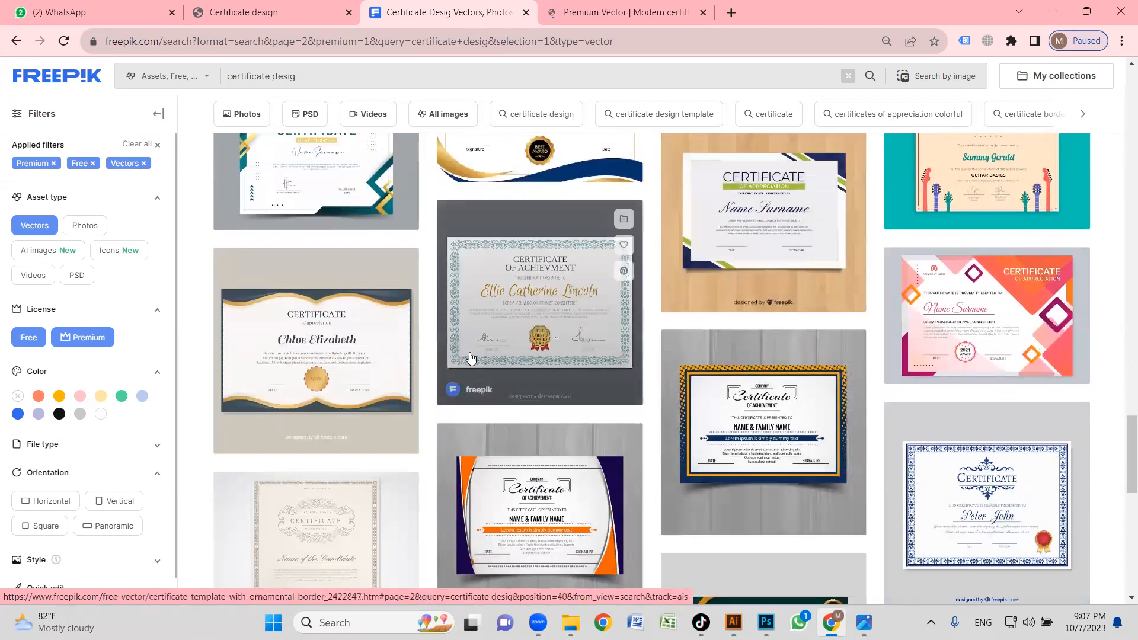
{"action": "scroll", "coordinate": [664, 338], "scroll_direction": "down", "scroll_amount": 6}
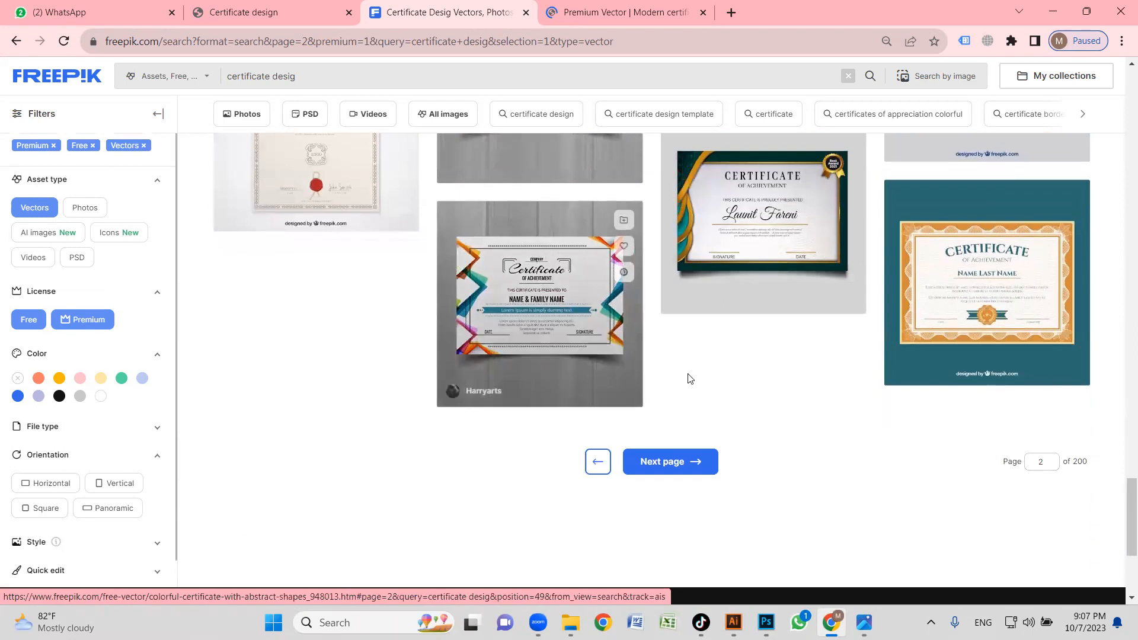
Go to the third results page and examine its certificate vectors for a layout like the reference.
{"action": "left_click", "coordinate": [668, 328]}
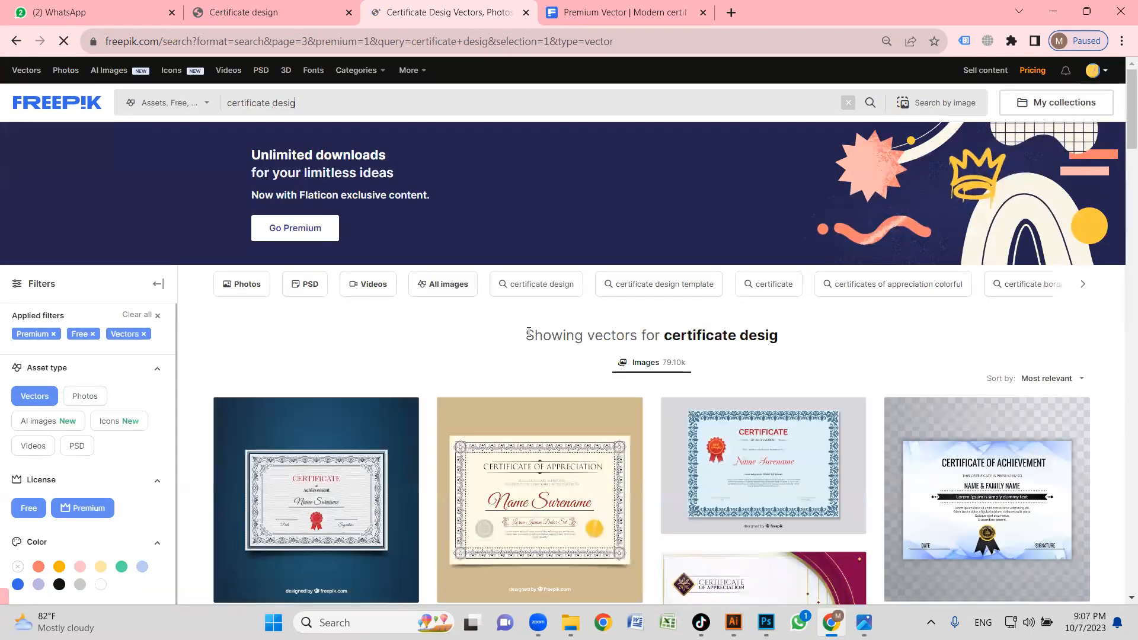
{"action": "scroll", "coordinate": [524, 336], "scroll_direction": "down", "scroll_amount": 5}
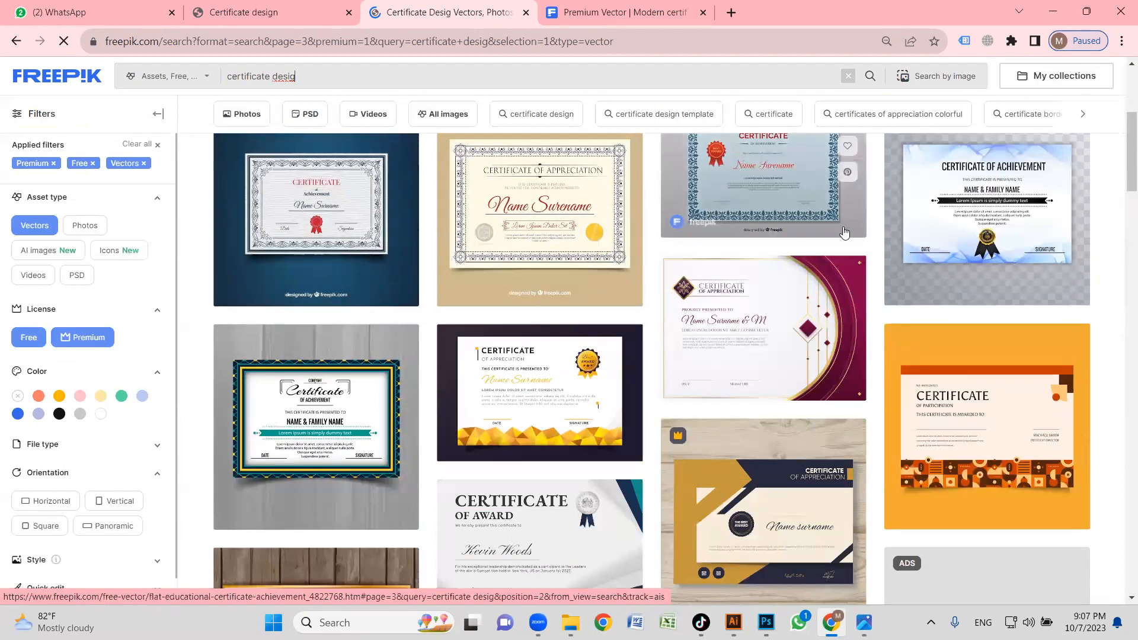
{"action": "scroll", "coordinate": [945, 263], "scroll_direction": "down", "scroll_amount": 5}
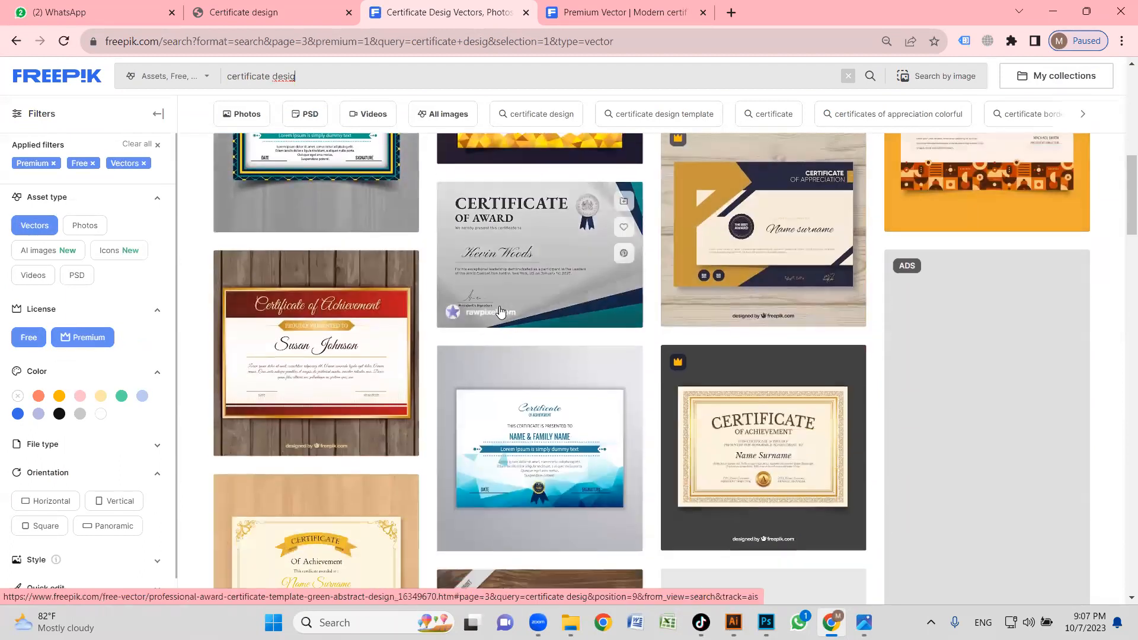
{"action": "scroll", "coordinate": [422, 305], "scroll_direction": "down", "scroll_amount": 5}
{"action": "scroll", "coordinate": [662, 271], "scroll_direction": "down", "scroll_amount": 6}
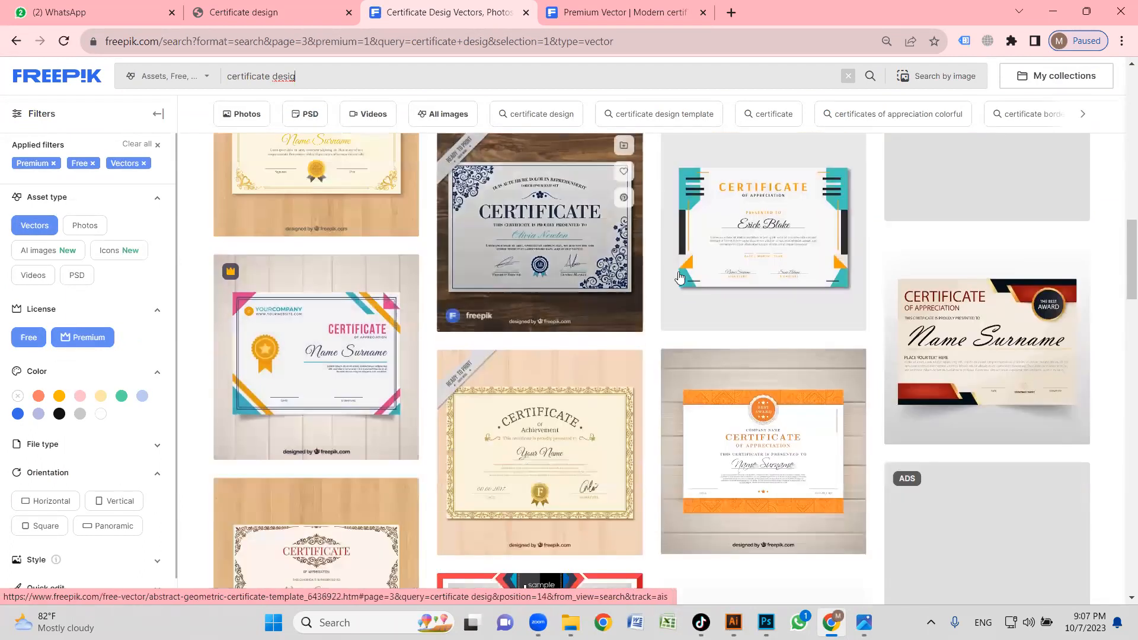
{"action": "scroll", "coordinate": [681, 302], "scroll_direction": "down", "scroll_amount": 6}
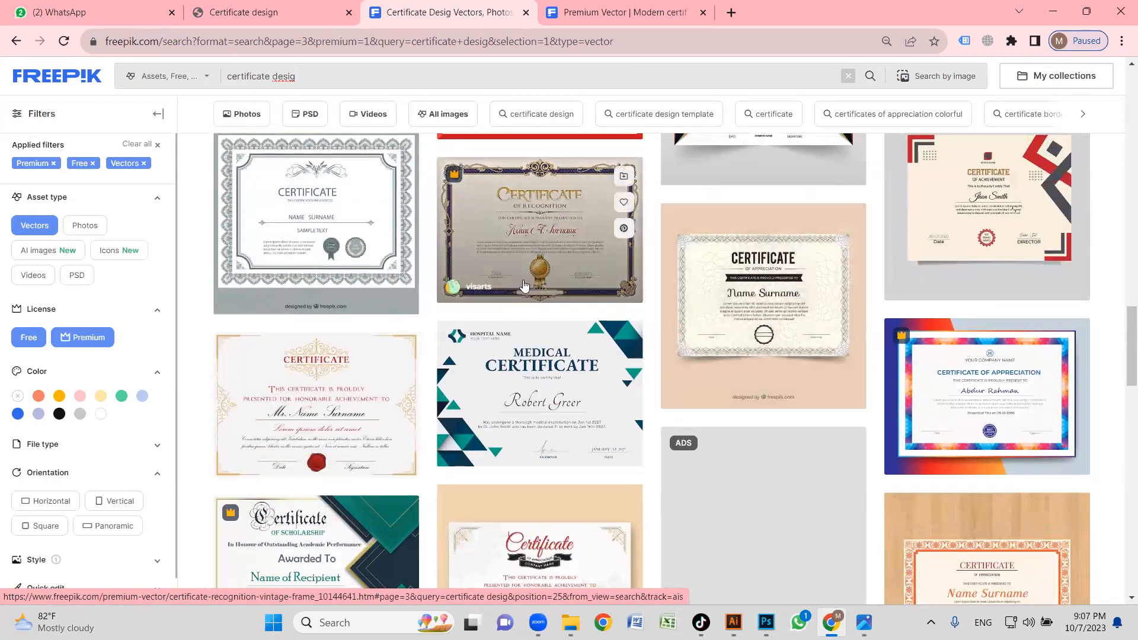
{"action": "scroll", "coordinate": [515, 290], "scroll_direction": "down", "scroll_amount": 1}
{"action": "scroll", "coordinate": [672, 301], "scroll_direction": "down", "scroll_amount": 6}
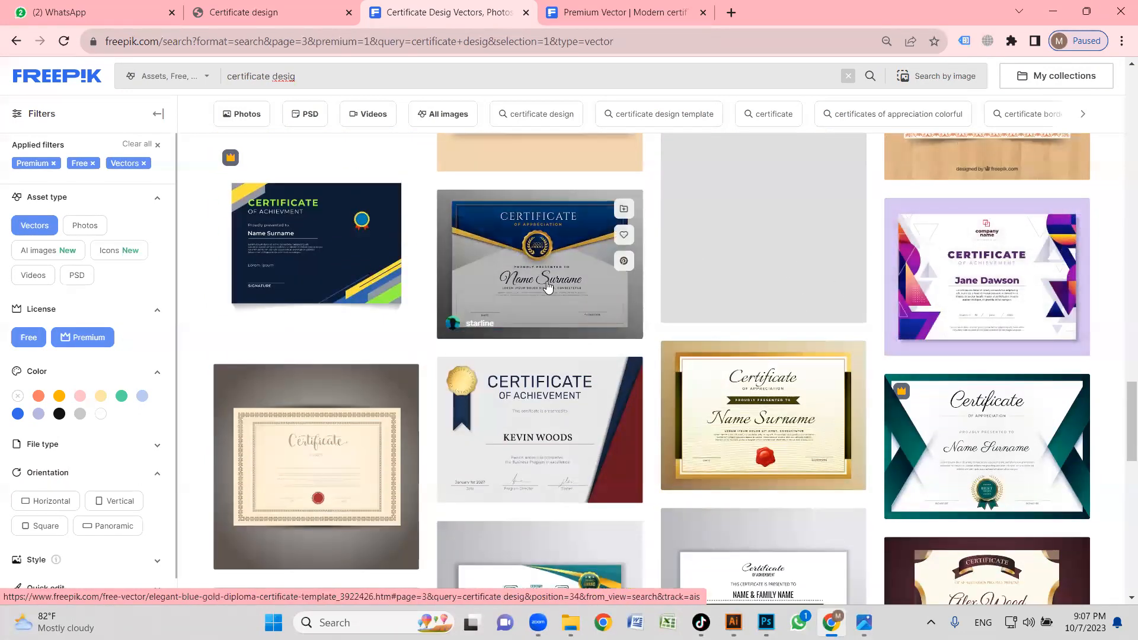
{"action": "scroll", "coordinate": [553, 286], "scroll_direction": "down", "scroll_amount": 5}
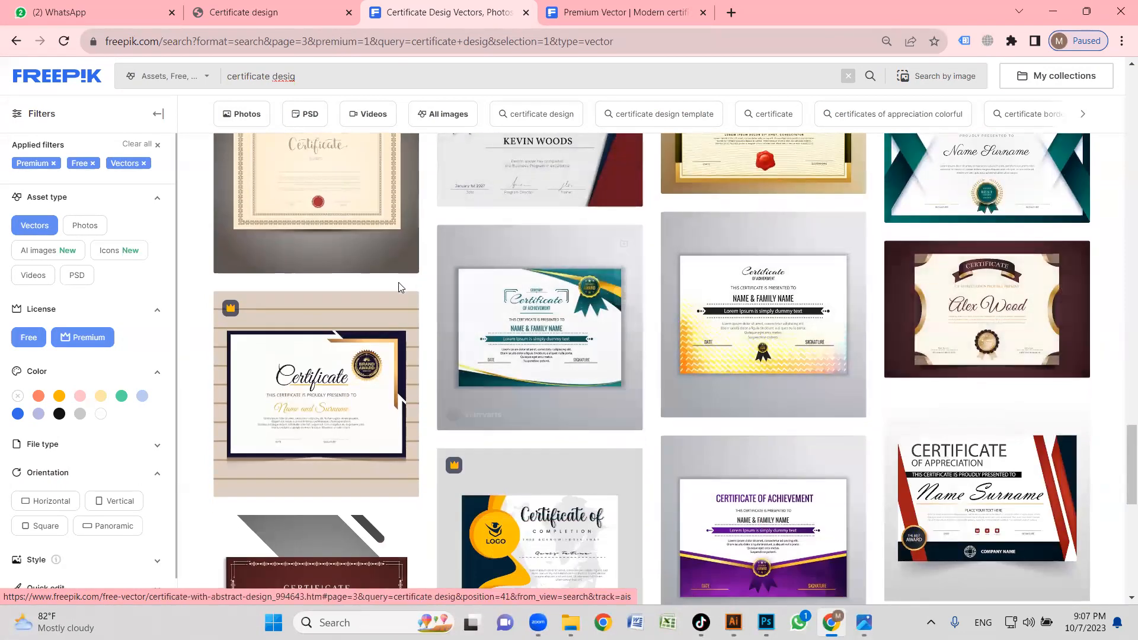
{"action": "scroll", "coordinate": [399, 290], "scroll_direction": "down", "scroll_amount": 6}
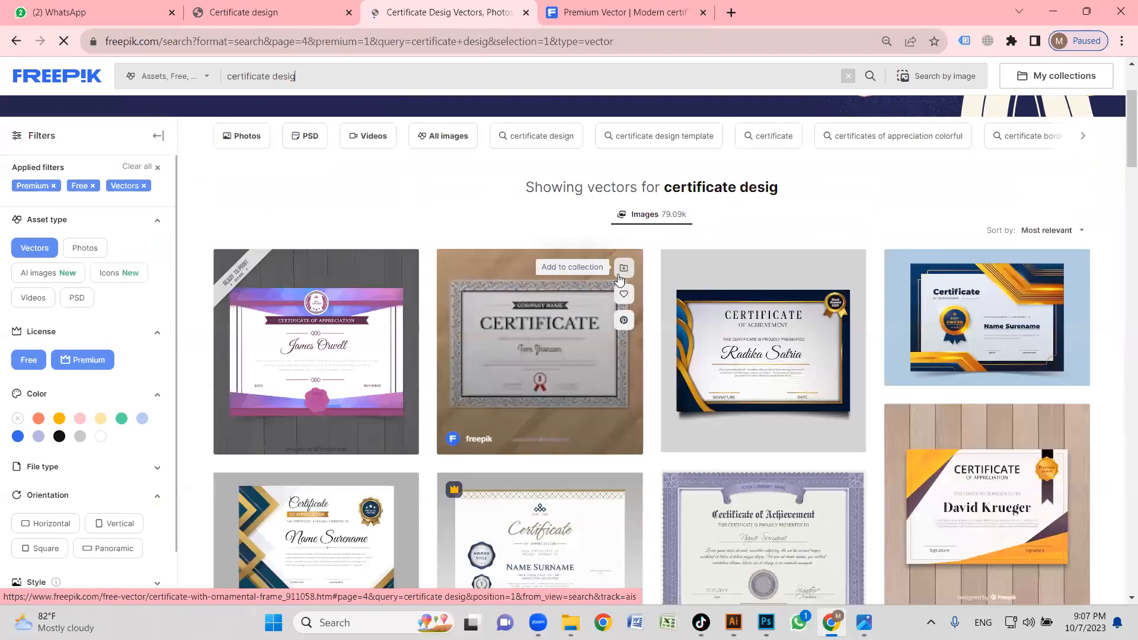
Examine the certificate vectors on the fourth results page down to its end, dismissing the Adobe Stock ad.
{"action": "scroll", "coordinate": [533, 267], "scroll_direction": "down", "scroll_amount": 2}
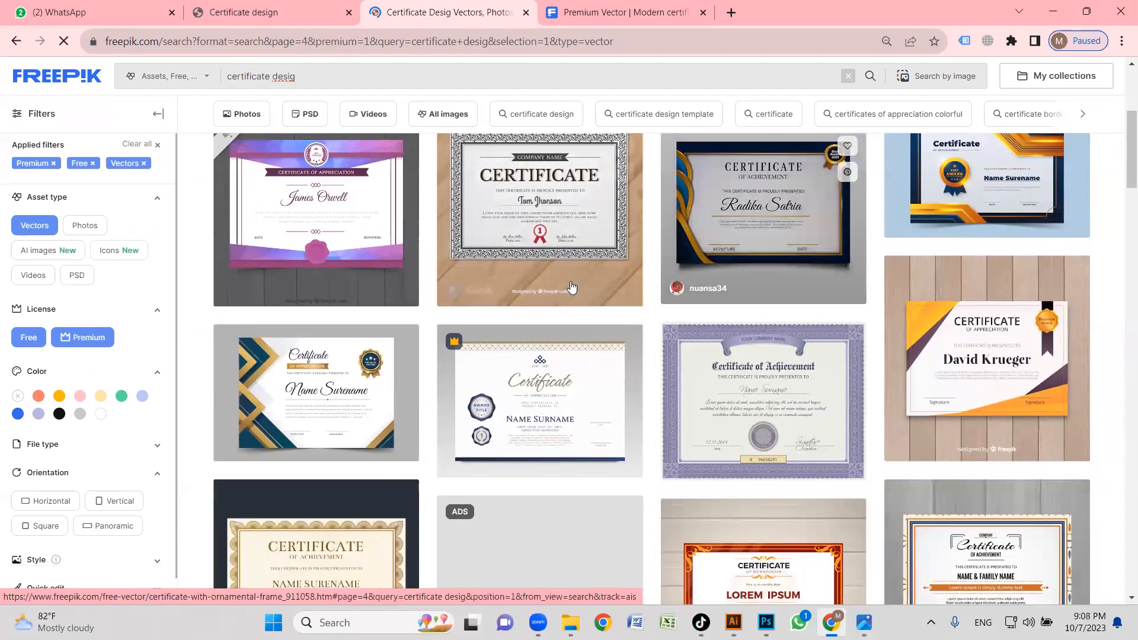
{"action": "scroll", "coordinate": [572, 288], "scroll_direction": "down", "scroll_amount": 8}
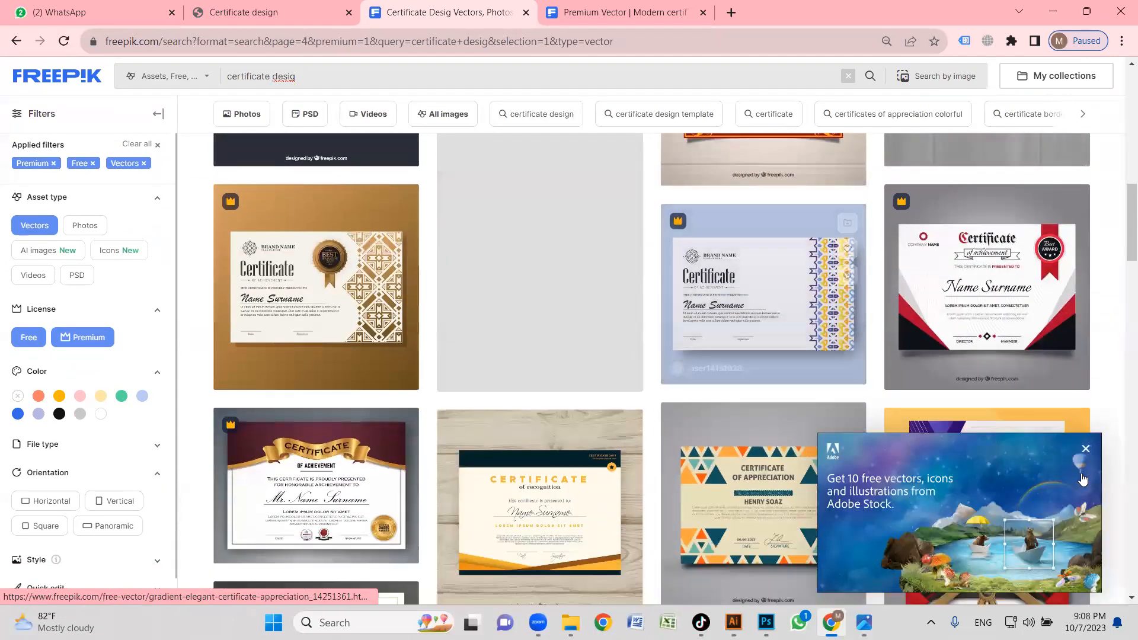
{"action": "left_click", "coordinate": [1085, 448]}
{"action": "scroll", "coordinate": [605, 333], "scroll_direction": "down", "scroll_amount": 4}
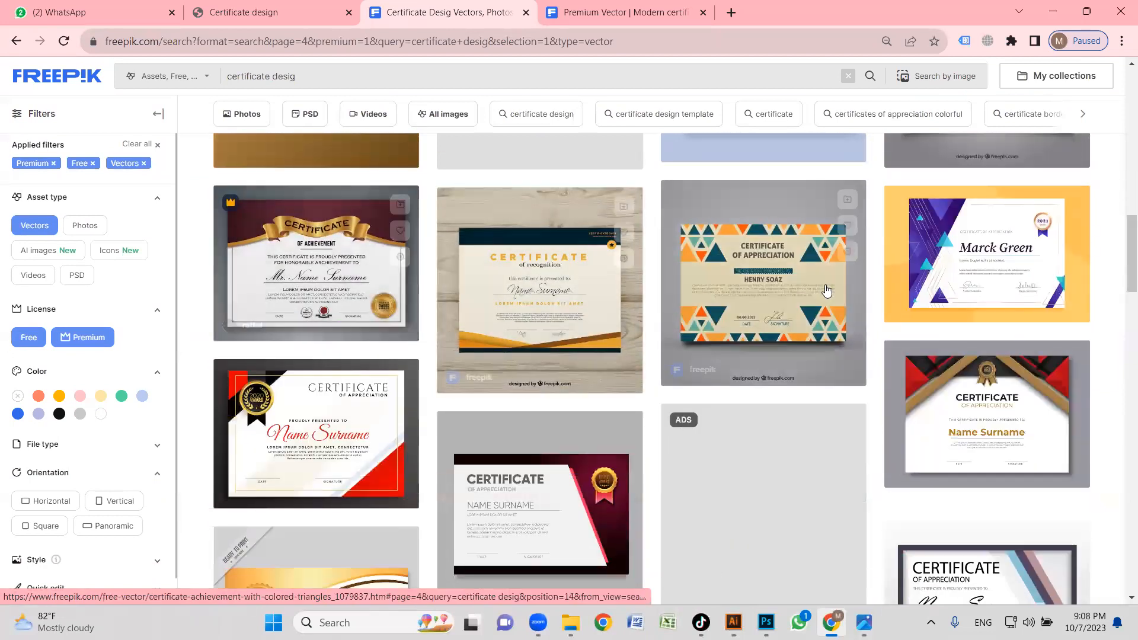
{"action": "scroll", "coordinate": [827, 290], "scroll_direction": "down", "scroll_amount": 5}
{"action": "scroll", "coordinate": [849, 347], "scroll_direction": "down", "scroll_amount": 4}
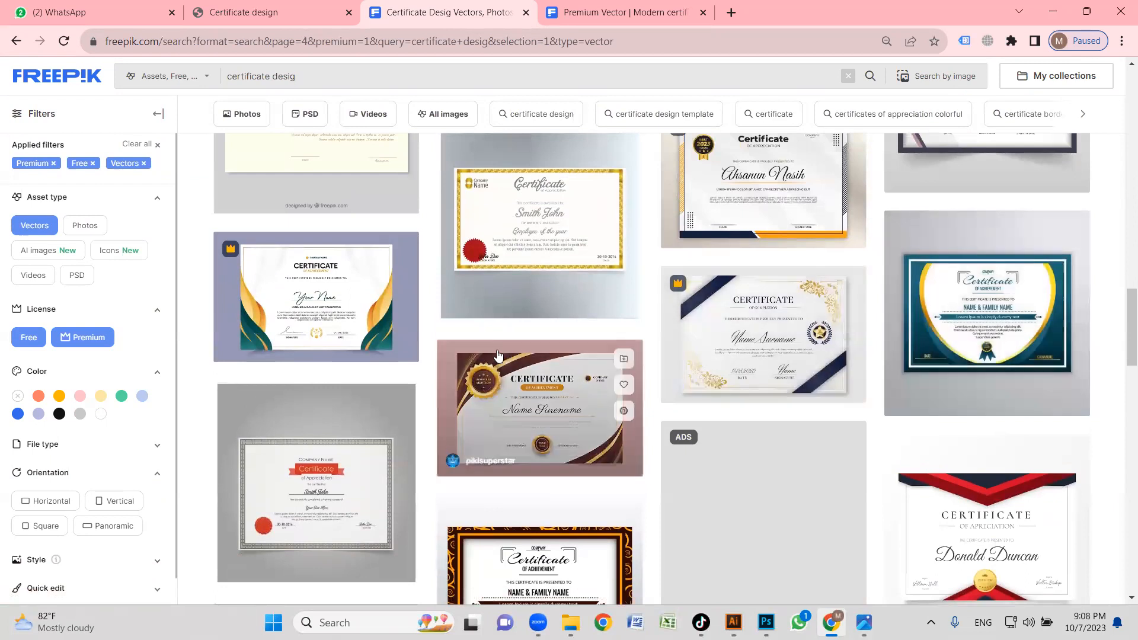
{"action": "scroll", "coordinate": [497, 354], "scroll_direction": "down", "scroll_amount": 7}
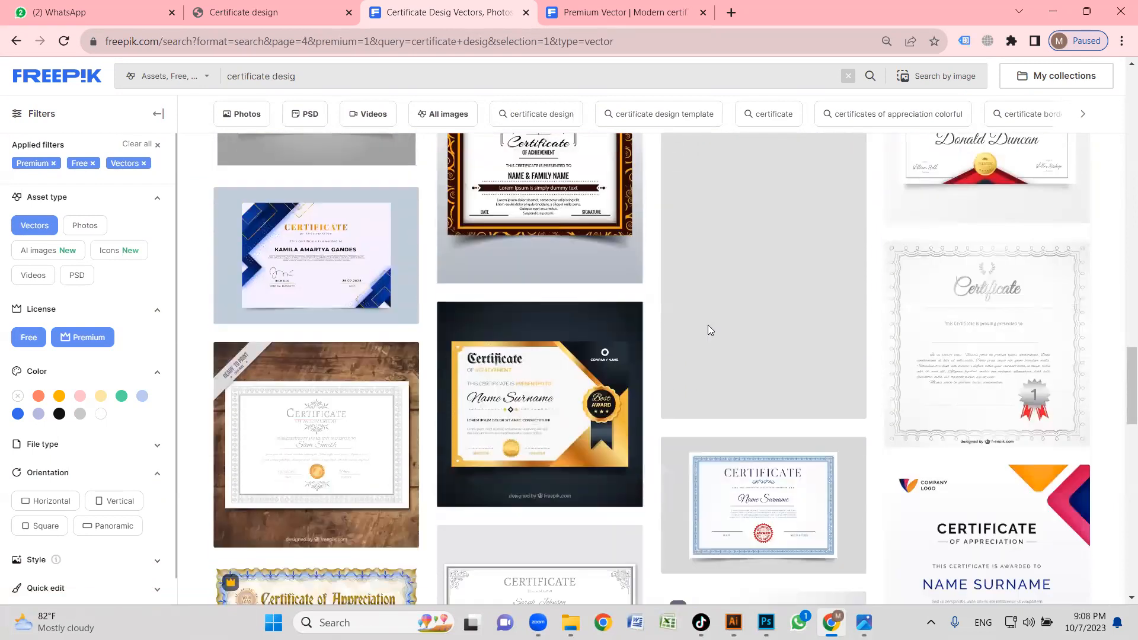
{"action": "scroll", "coordinate": [686, 327], "scroll_direction": "down", "scroll_amount": 10}
{"action": "scroll", "coordinate": [684, 415], "scroll_direction": "down", "scroll_amount": 3}
{"action": "scroll", "coordinate": [704, 356], "scroll_direction": "down", "scroll_amount": 5}
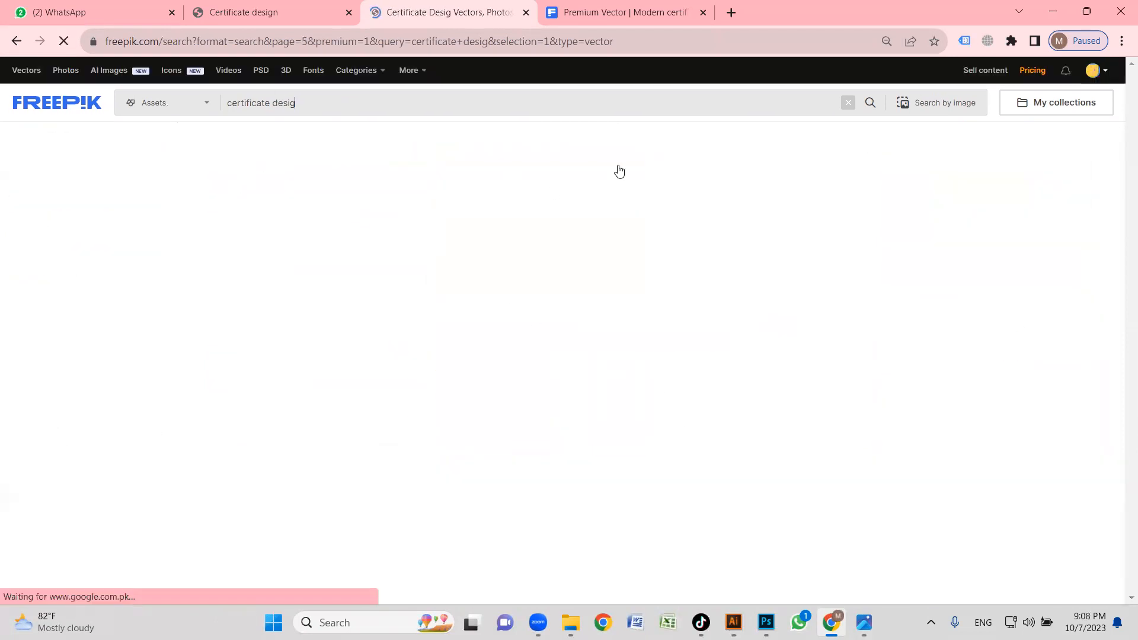
Examine the certificate vectors on the fifth results page down to its end for a matching corner design.
{"action": "scroll", "coordinate": [593, 282], "scroll_direction": "down", "scroll_amount": 3}
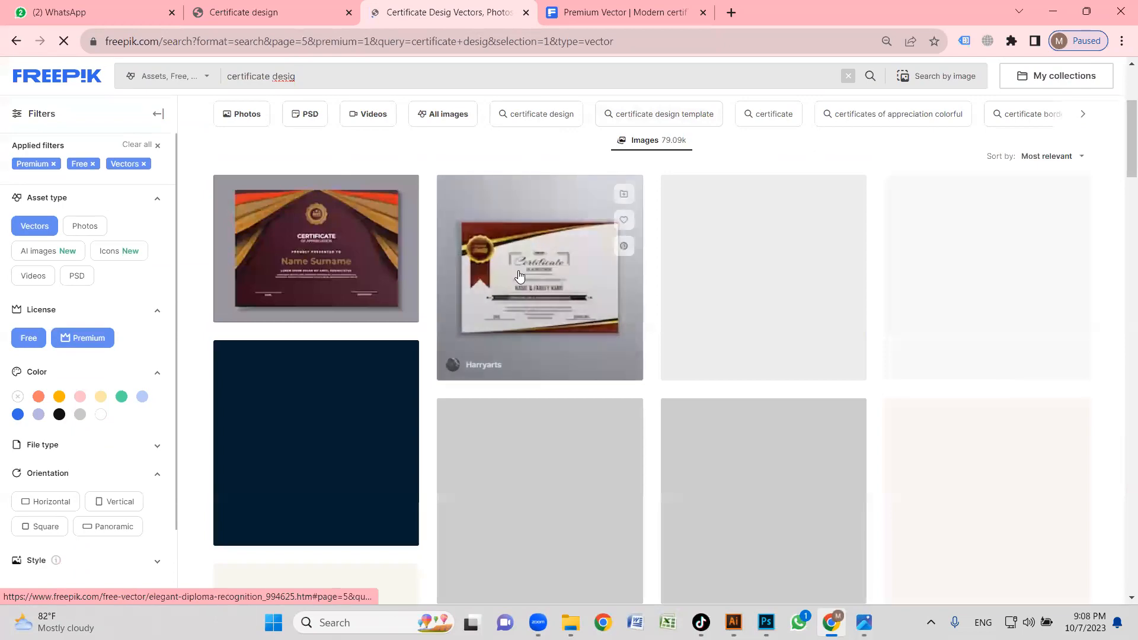
{"action": "scroll", "coordinate": [593, 284], "scroll_direction": "down", "scroll_amount": 7}
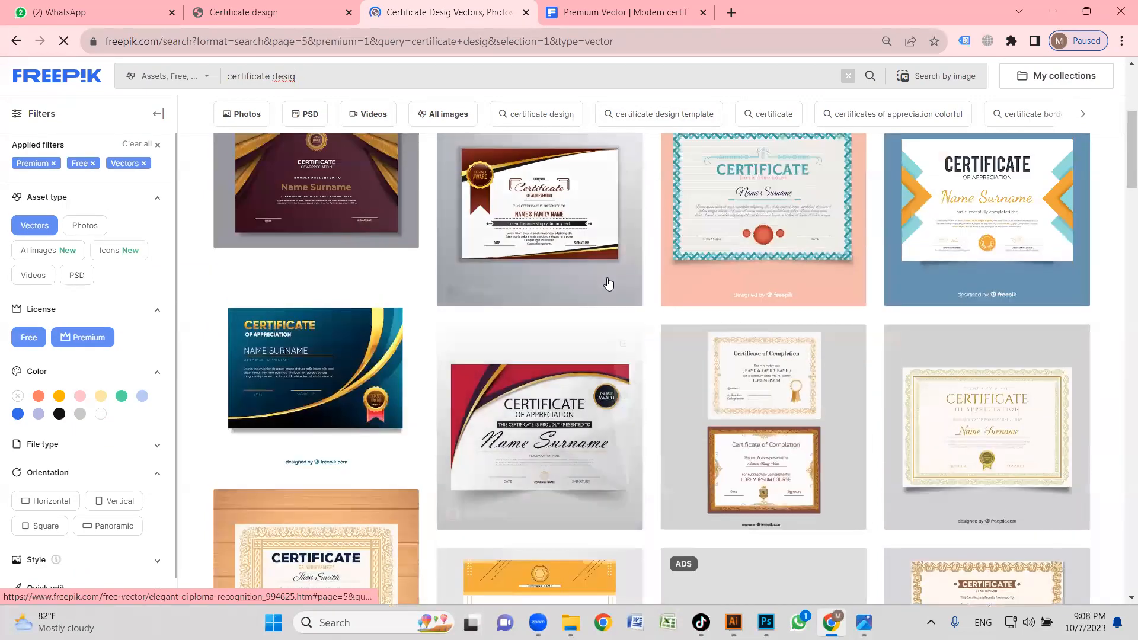
{"action": "scroll", "coordinate": [545, 284], "scroll_direction": "down", "scroll_amount": 10}
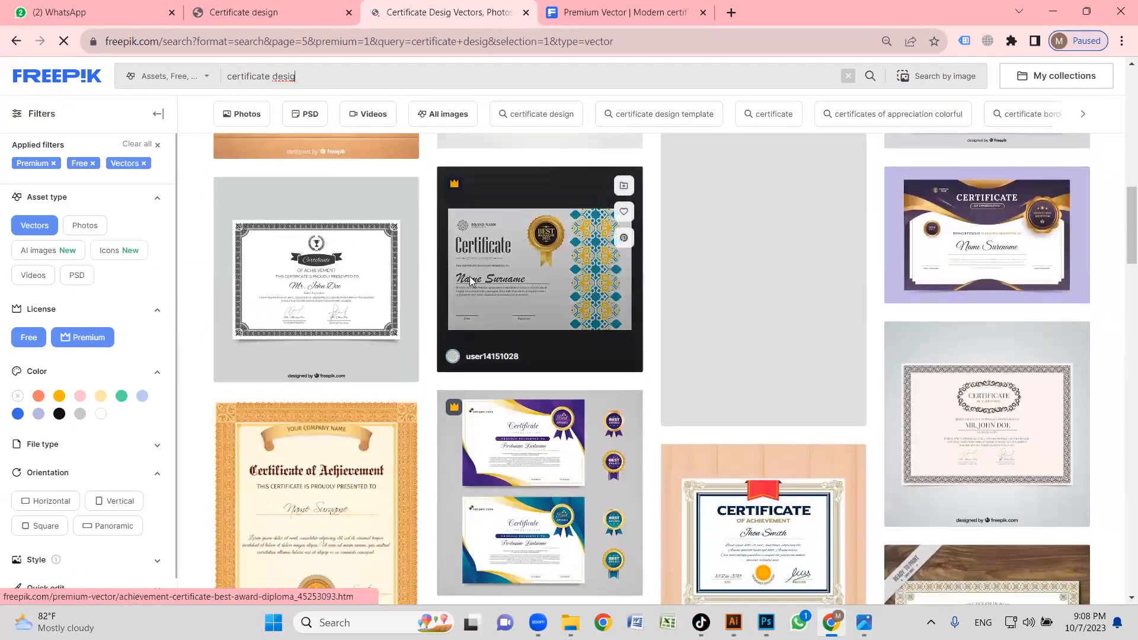
{"action": "scroll", "coordinate": [608, 271], "scroll_direction": "down", "scroll_amount": 7}
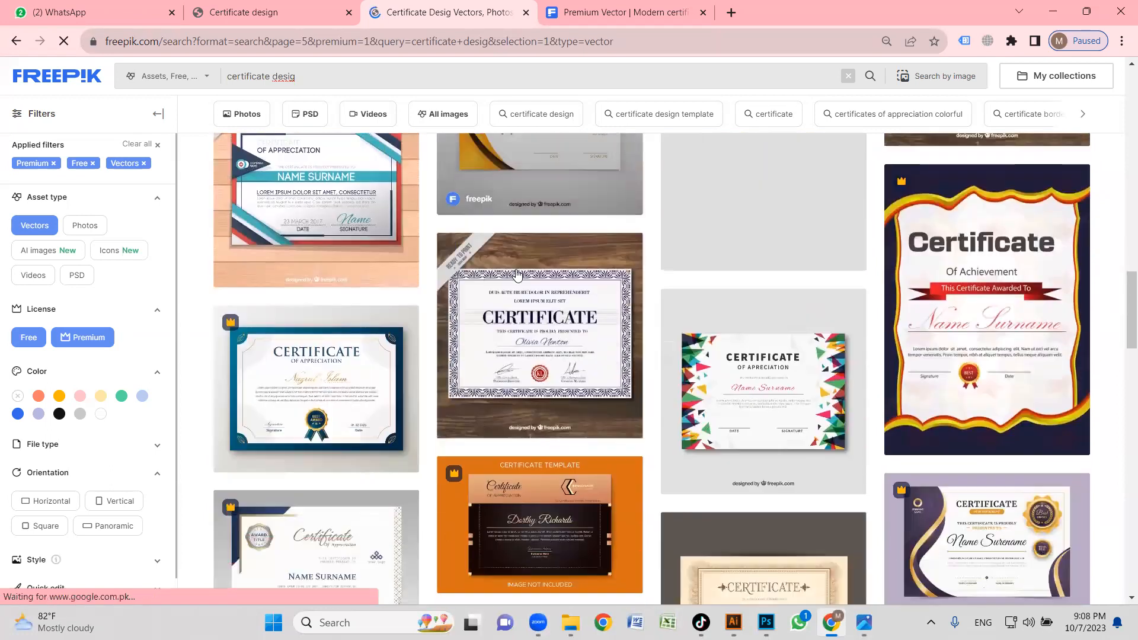
{"action": "scroll", "coordinate": [484, 292], "scroll_direction": "down", "scroll_amount": 4}
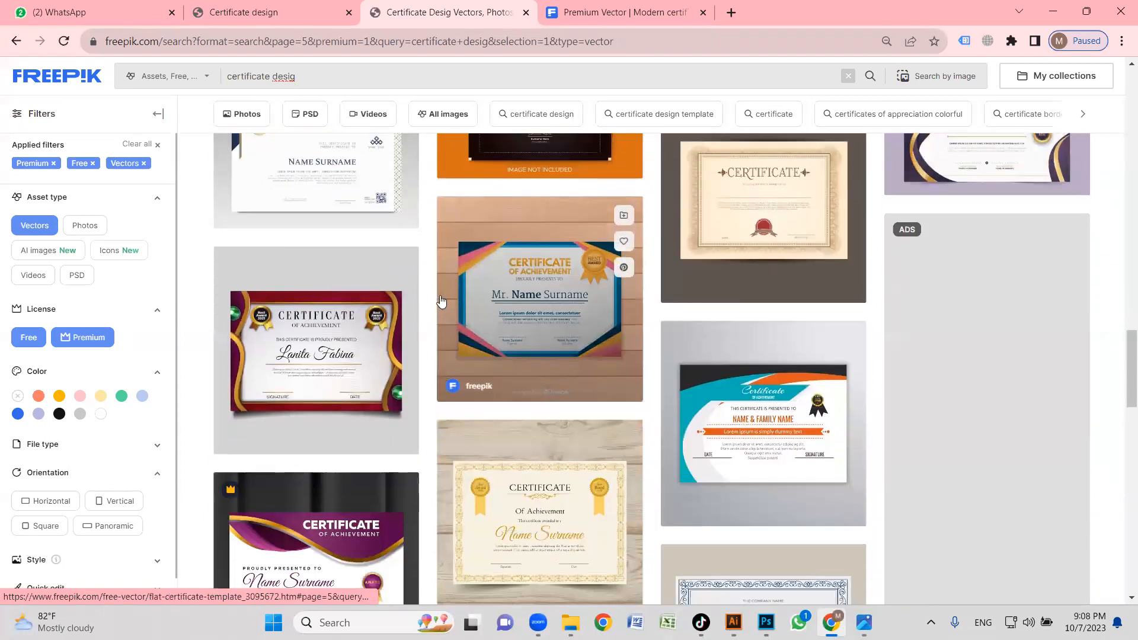
{"action": "scroll", "coordinate": [517, 300], "scroll_direction": "up", "scroll_amount": 1}
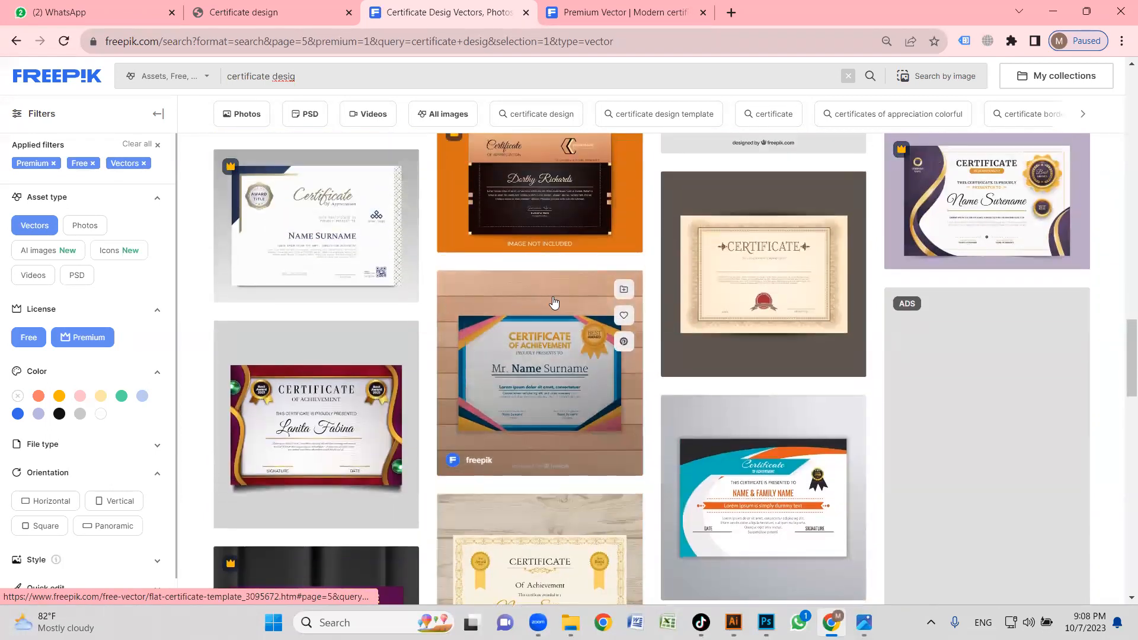
{"action": "scroll", "coordinate": [557, 304], "scroll_direction": "down", "scroll_amount": 8}
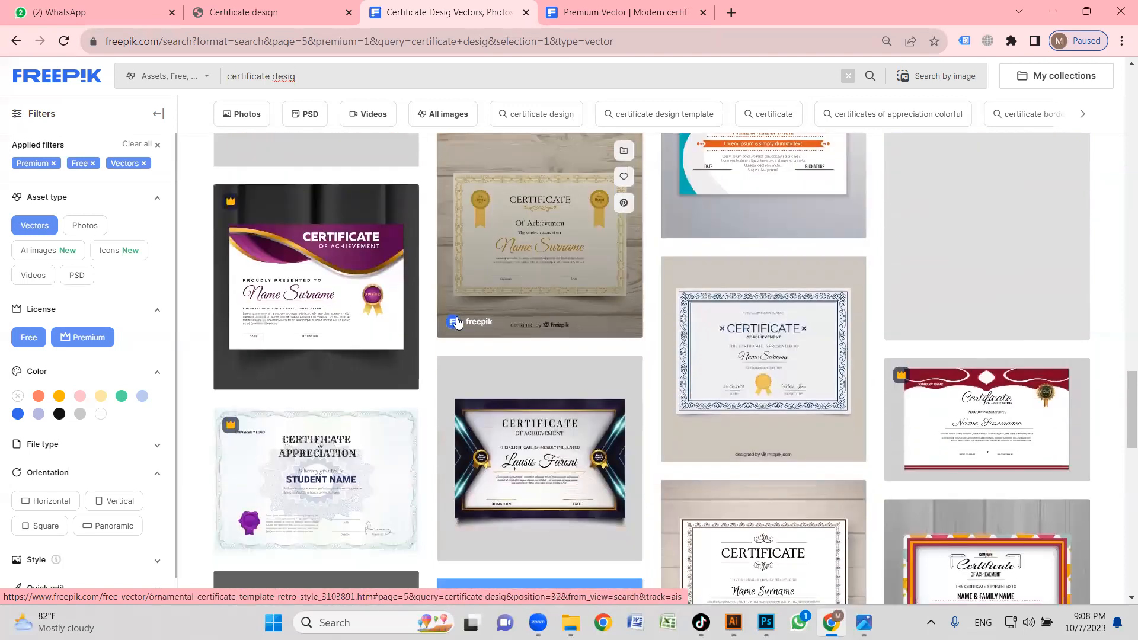
{"action": "scroll", "coordinate": [447, 238], "scroll_direction": "down", "scroll_amount": 6}
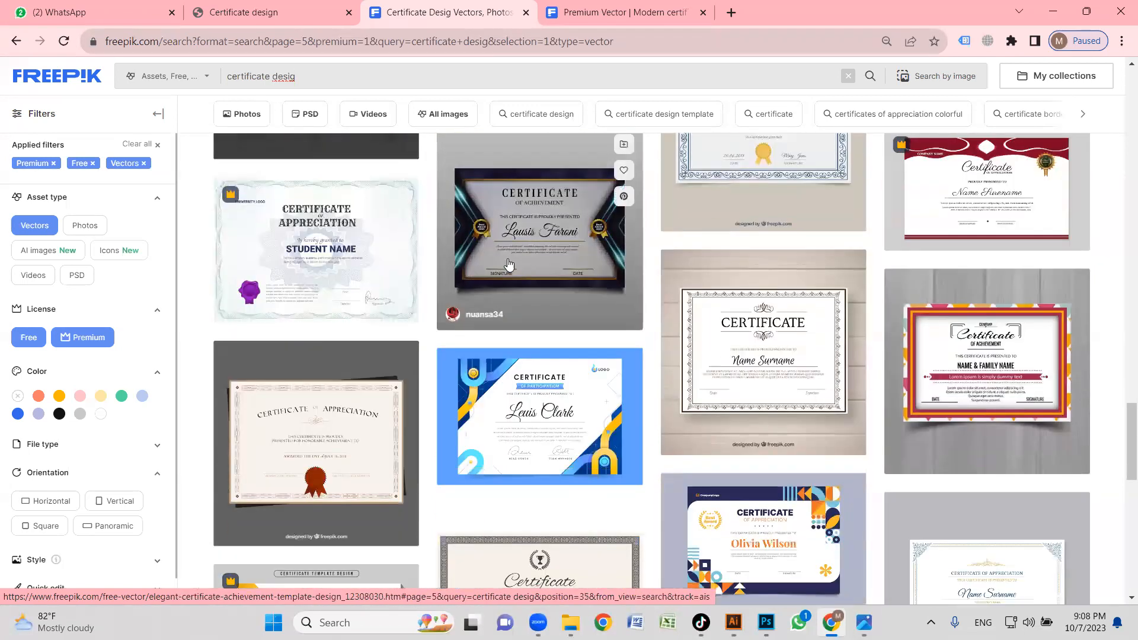
{"action": "scroll", "coordinate": [391, 263], "scroll_direction": "down", "scroll_amount": 6}
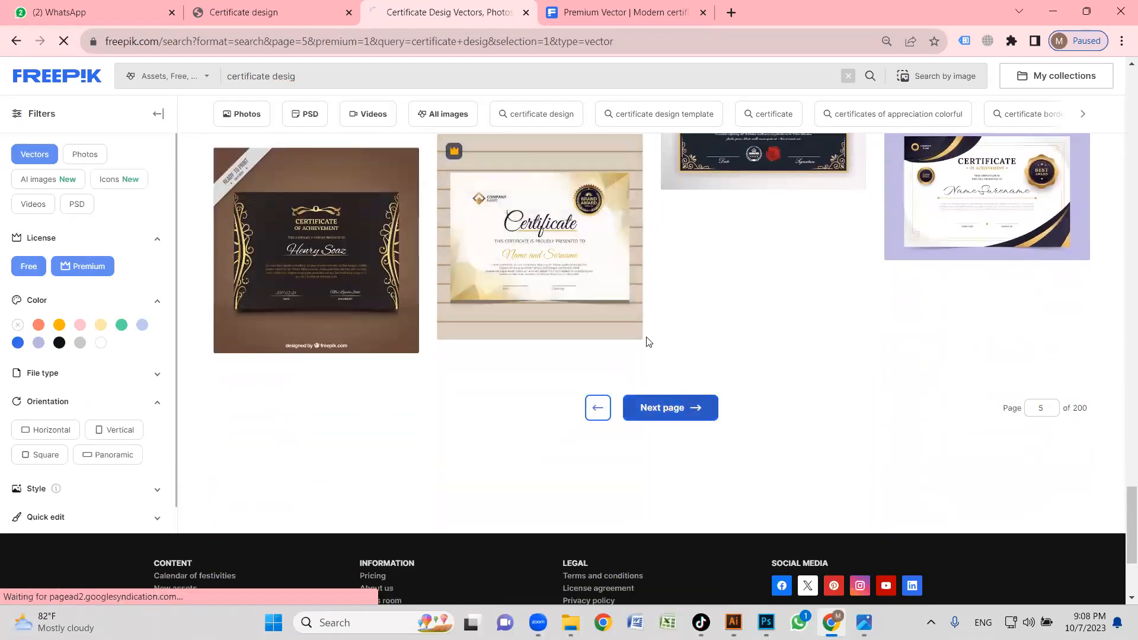
Go to the sixth results page and examine its certificate vectors down to the end for a layout like the reference.
{"action": "scroll", "coordinate": [493, 285], "scroll_direction": "down", "scroll_amount": 4}
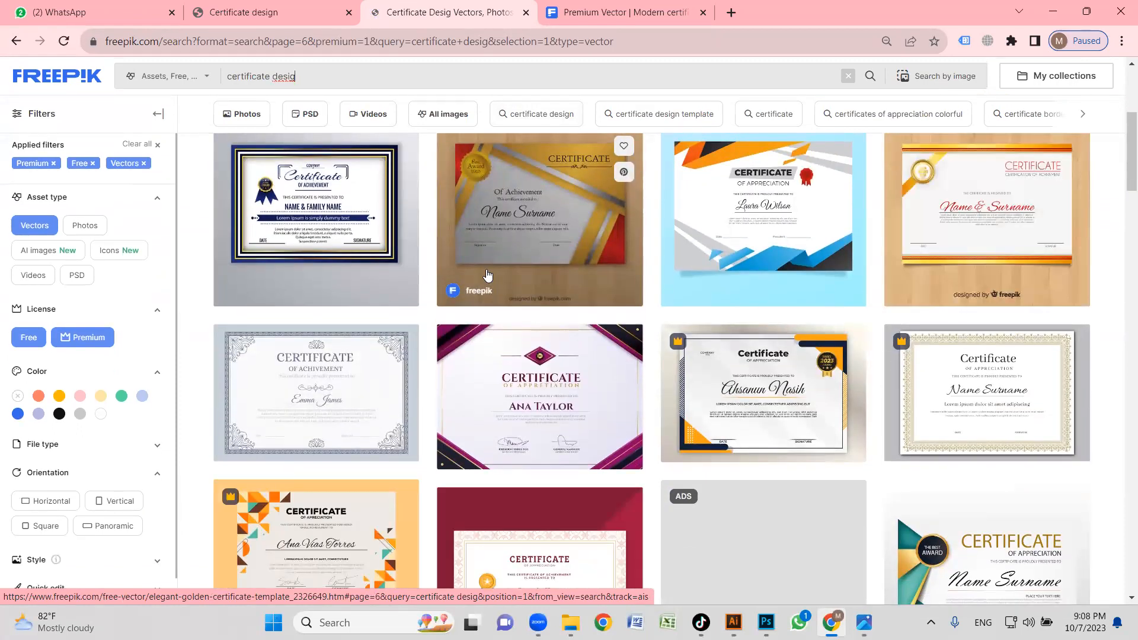
{"action": "scroll", "coordinate": [487, 274], "scroll_direction": "down", "scroll_amount": 5}
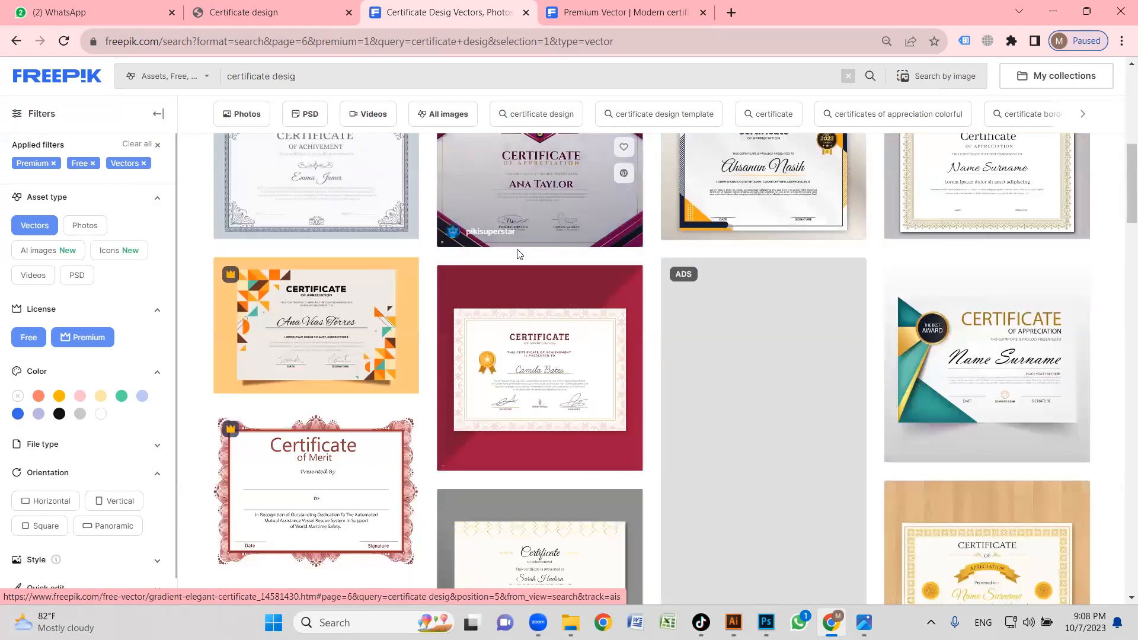
{"action": "scroll", "coordinate": [487, 260], "scroll_direction": "down", "scroll_amount": 10}
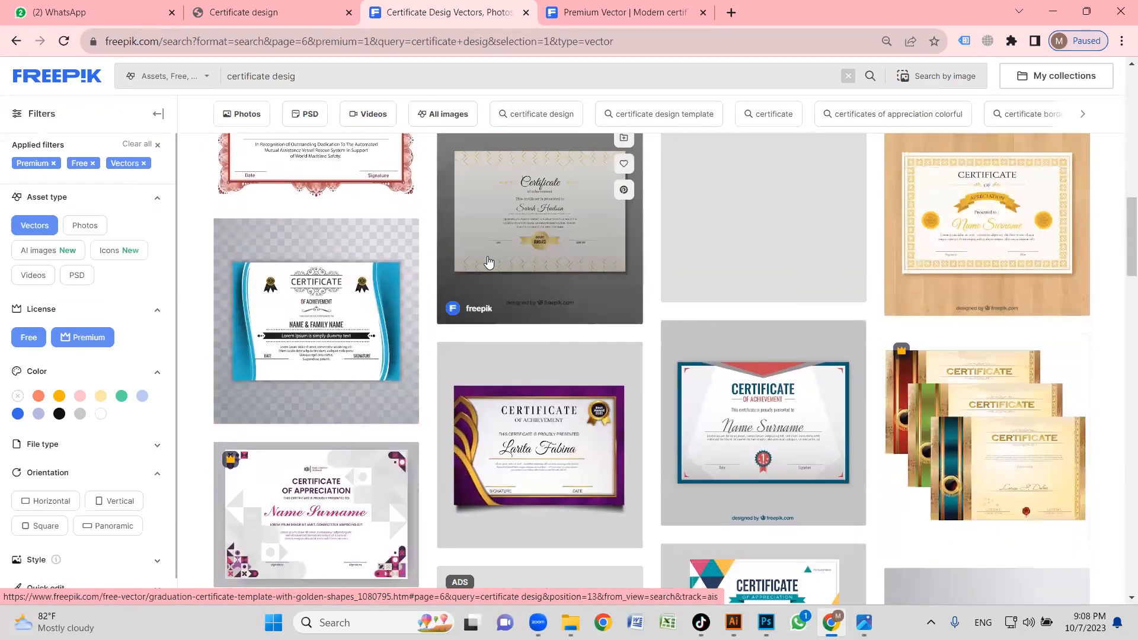
{"action": "scroll", "coordinate": [478, 263], "scroll_direction": "down", "scroll_amount": 7}
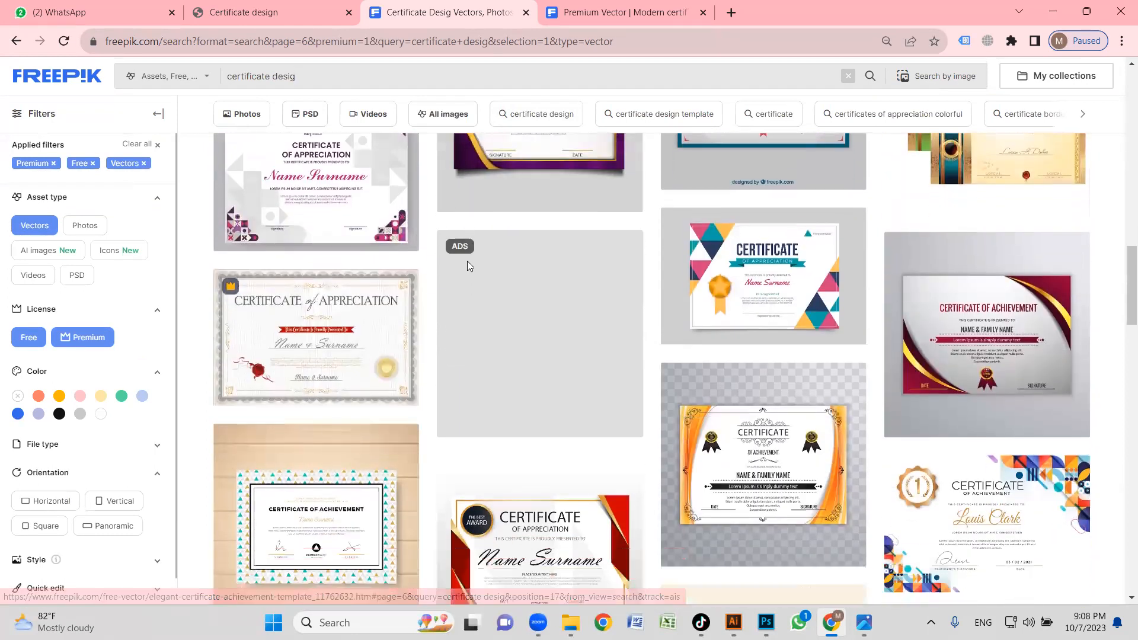
{"action": "scroll", "coordinate": [562, 270], "scroll_direction": "down", "scroll_amount": 10}
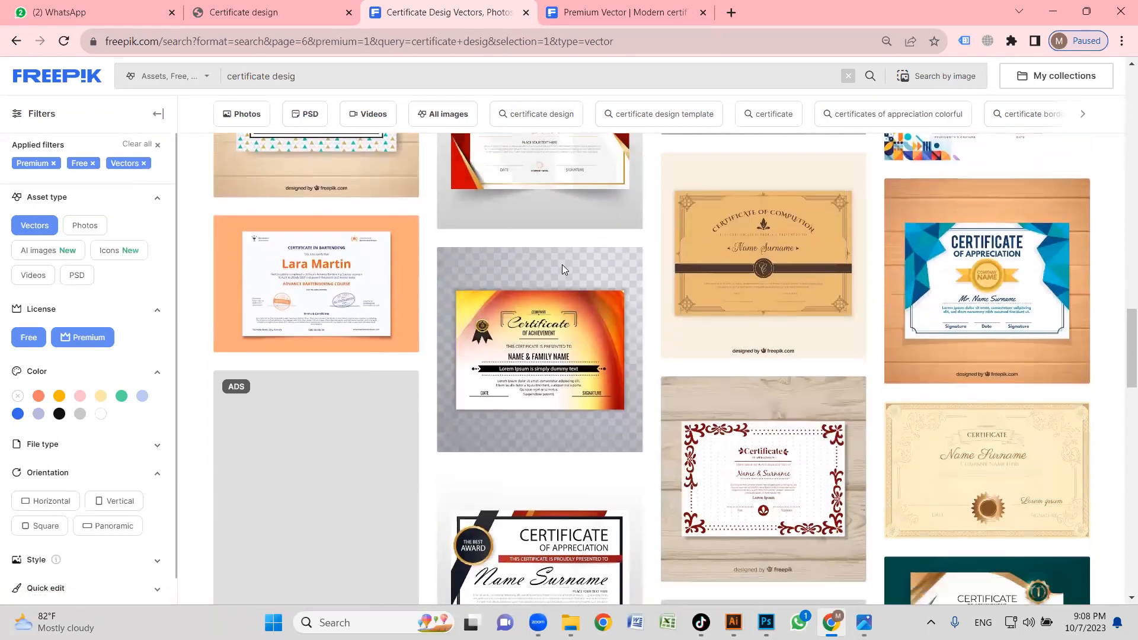
{"action": "scroll", "coordinate": [532, 277], "scroll_direction": "down", "scroll_amount": 6}
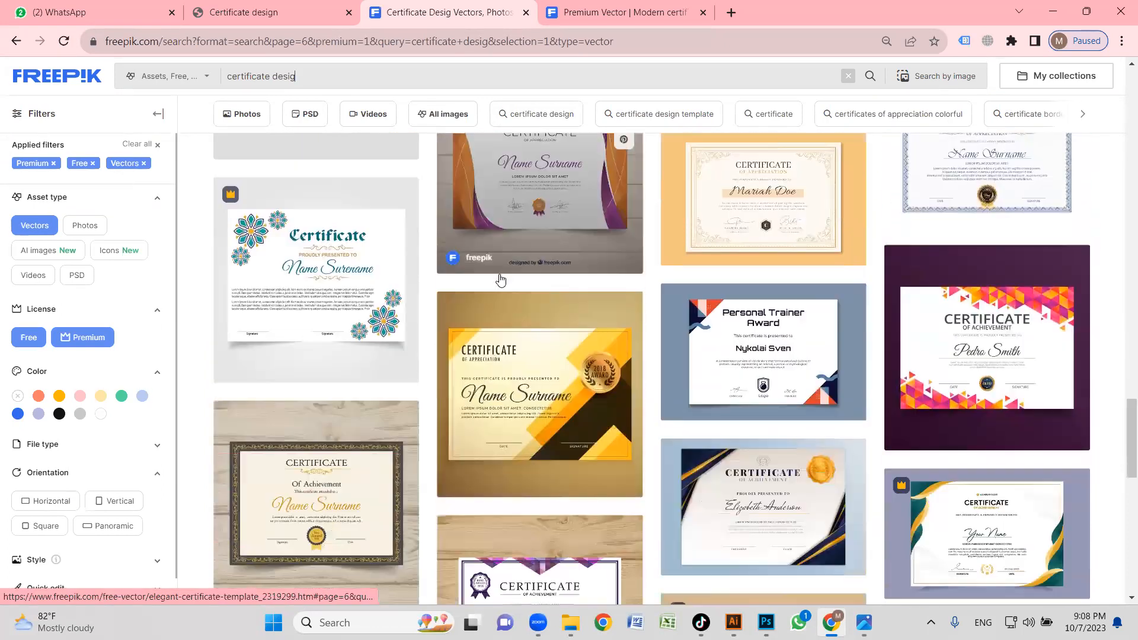
{"action": "scroll", "coordinate": [532, 281], "scroll_direction": "down", "scroll_amount": 3}
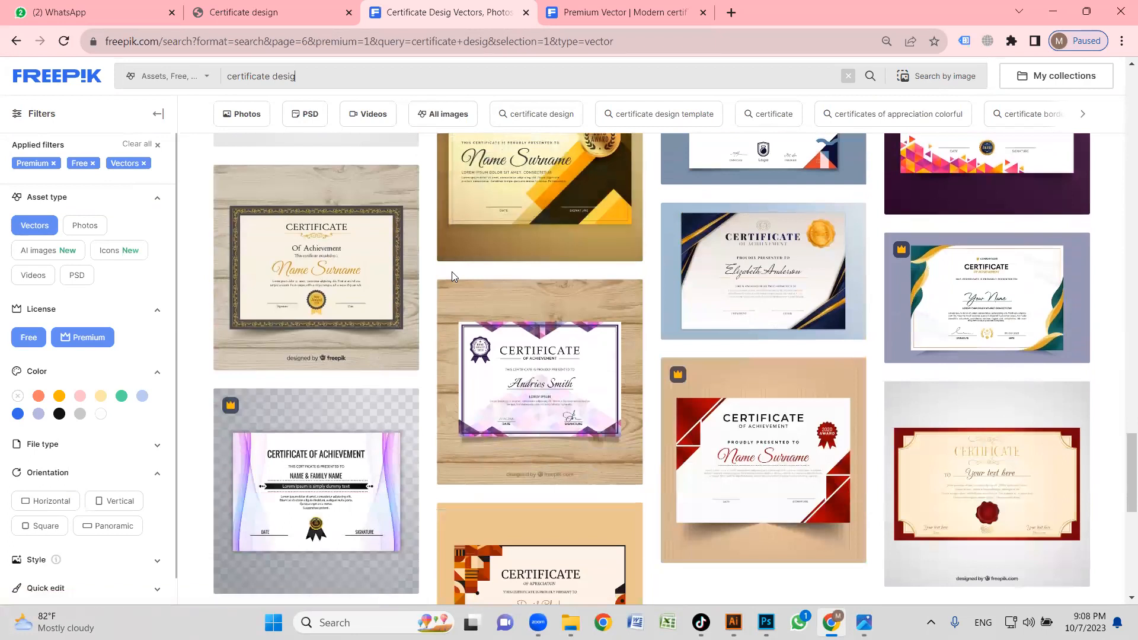
{"action": "scroll", "coordinate": [474, 296], "scroll_direction": "down", "scroll_amount": 5}
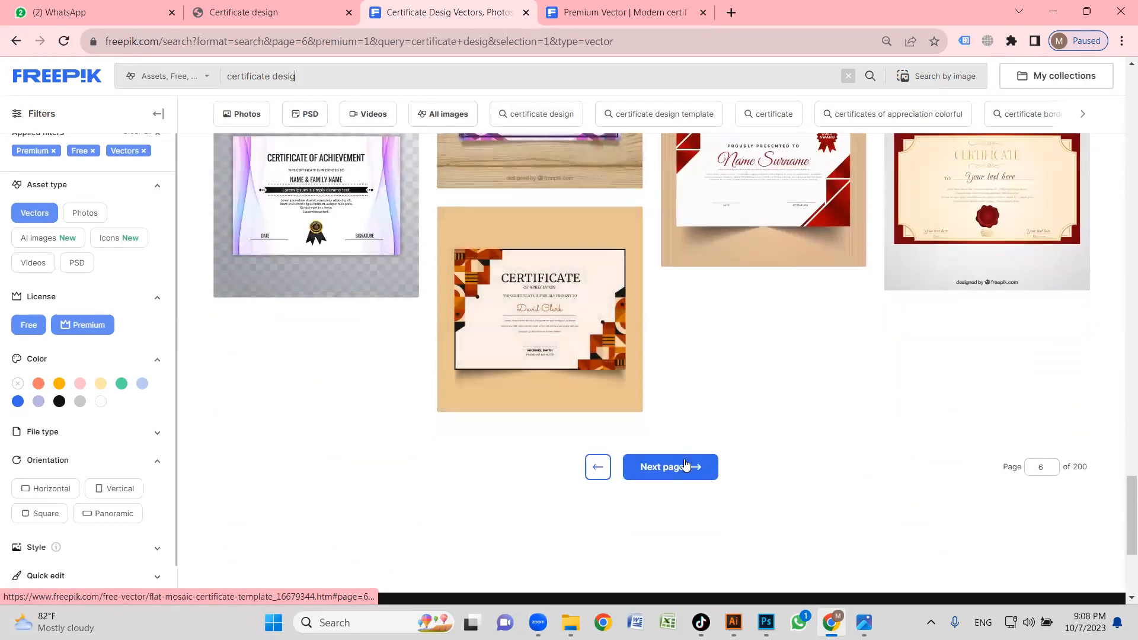
Open the seventh results page and look through its certificate vectors for a design resembling the reference certificate.
{"action": "left_click", "coordinate": [688, 466]}
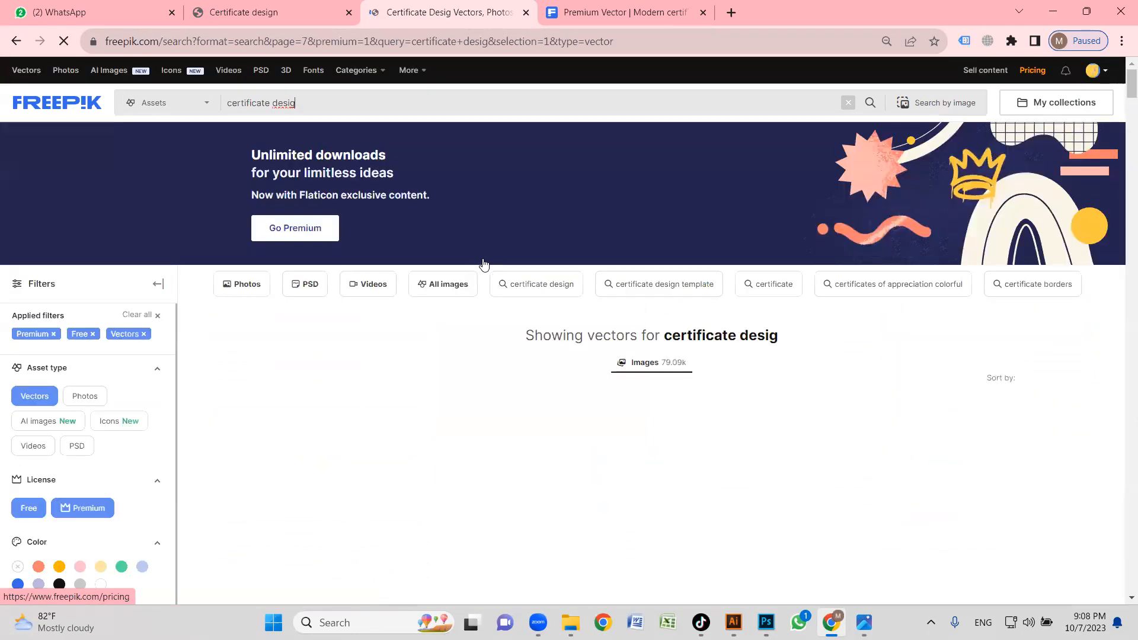
{"action": "scroll", "coordinate": [498, 269], "scroll_direction": "down", "scroll_amount": 2}
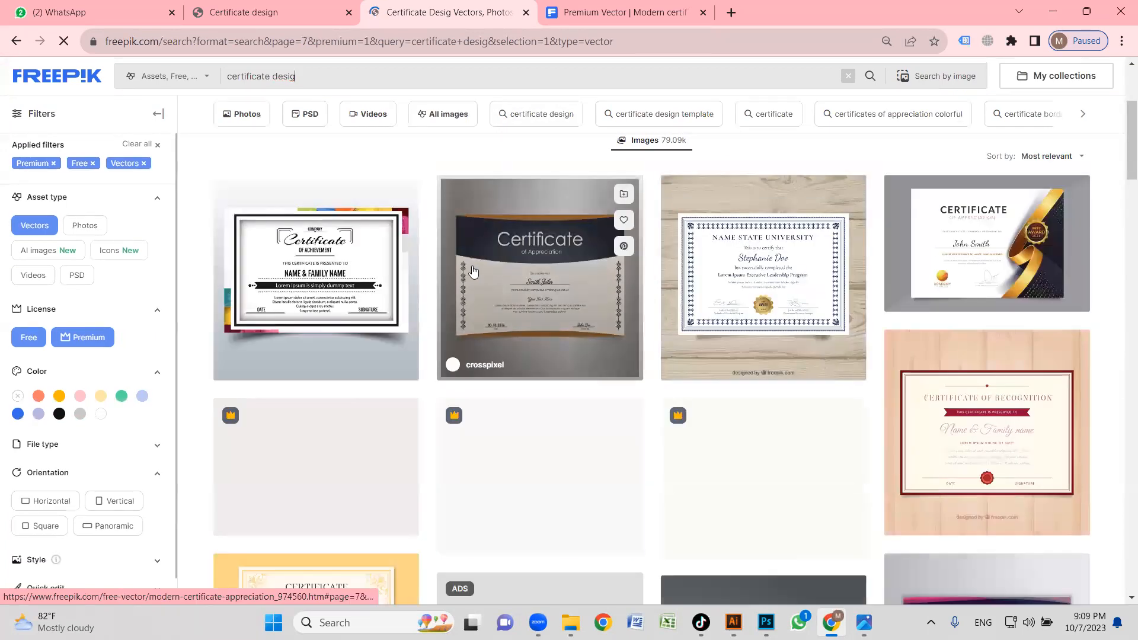
{"action": "scroll", "coordinate": [442, 268], "scroll_direction": "down", "scroll_amount": 6}
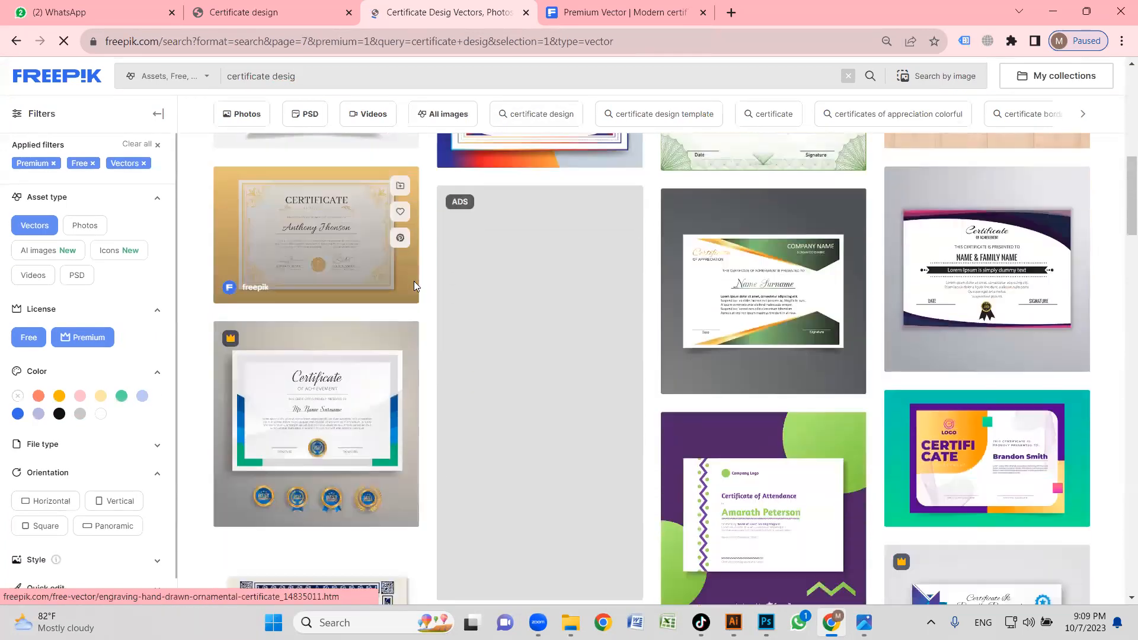
{"action": "scroll", "coordinate": [571, 282], "scroll_direction": "down", "scroll_amount": 3}
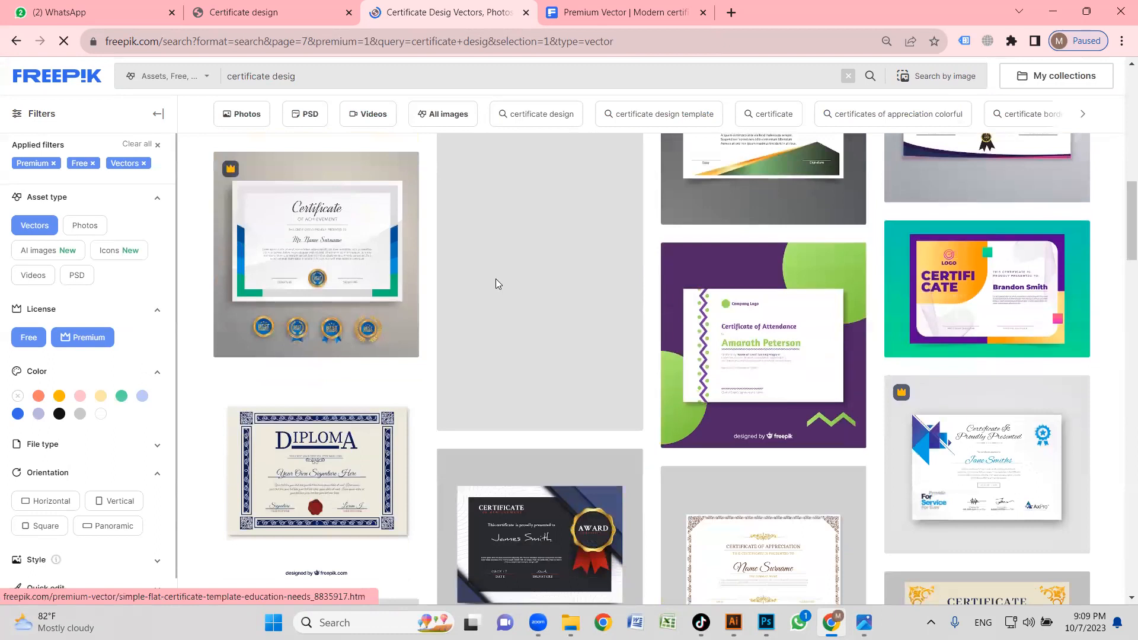
{"action": "scroll", "coordinate": [501, 197], "scroll_direction": "down", "scroll_amount": 6}
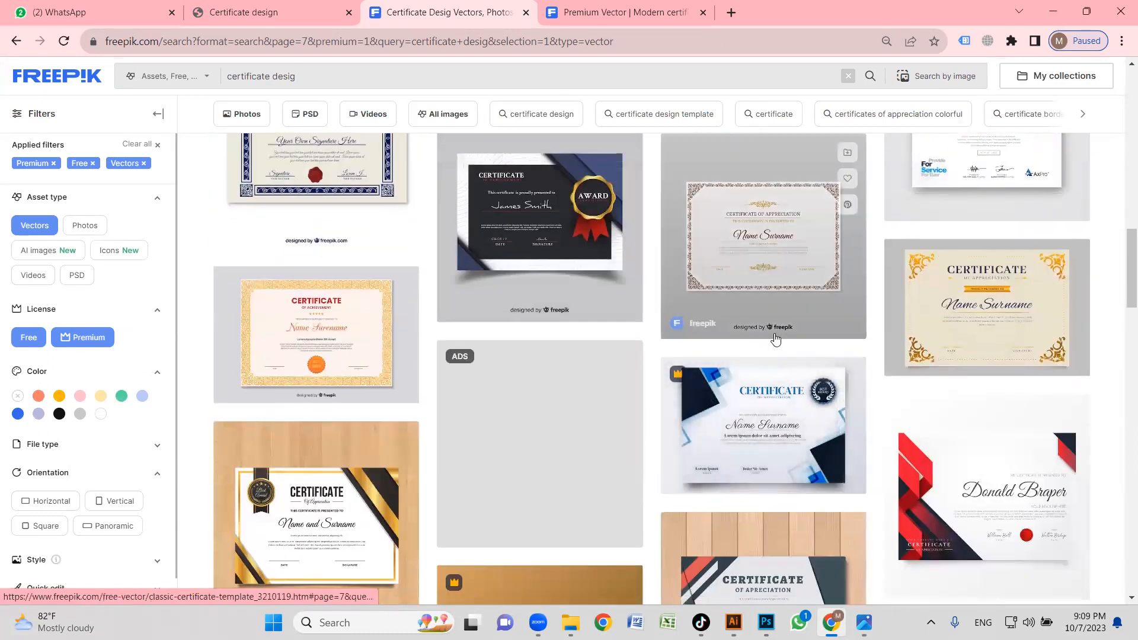
{"action": "scroll", "coordinate": [598, 374], "scroll_direction": "down", "scroll_amount": 5}
{"action": "scroll", "coordinate": [994, 424], "scroll_direction": "down", "scroll_amount": 7}
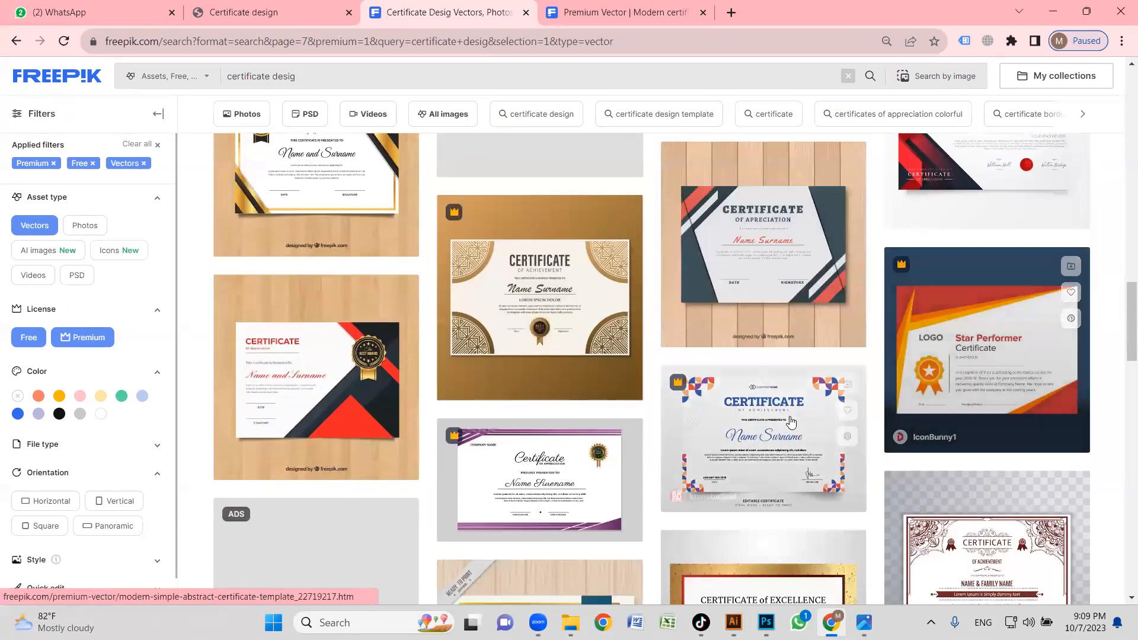
{"action": "scroll", "coordinate": [516, 346], "scroll_direction": "down", "scroll_amount": 8}
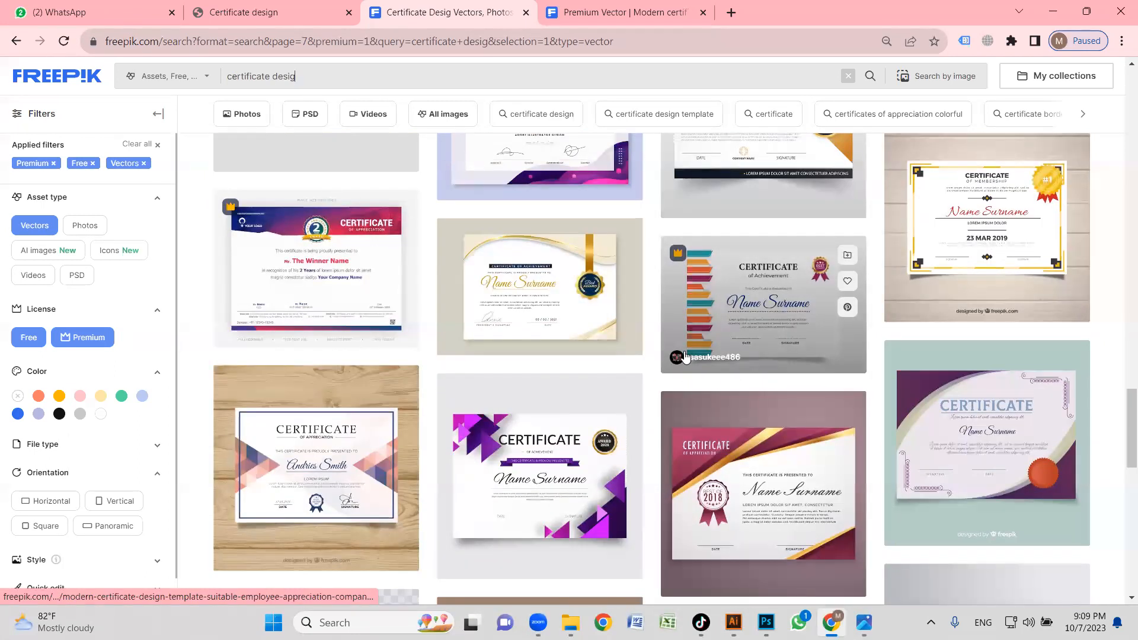
{"action": "scroll", "coordinate": [609, 361], "scroll_direction": "down", "scroll_amount": 1}
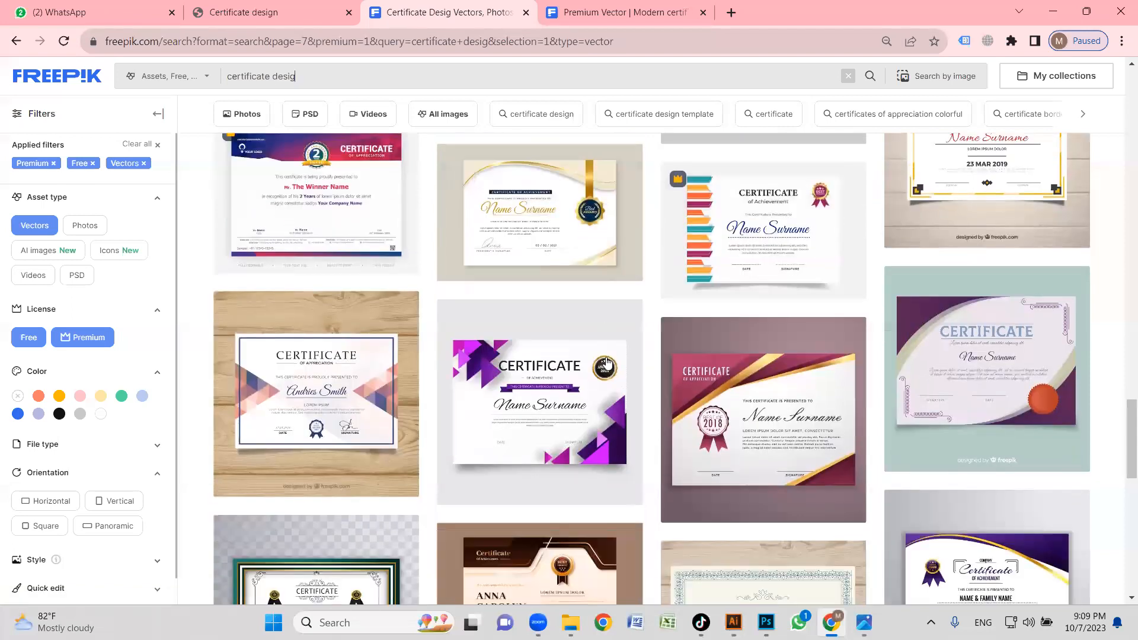
{"action": "mouse_move", "coordinate": [744, 366]}
{"action": "scroll", "coordinate": [559, 365], "scroll_direction": "down", "scroll_amount": 5}
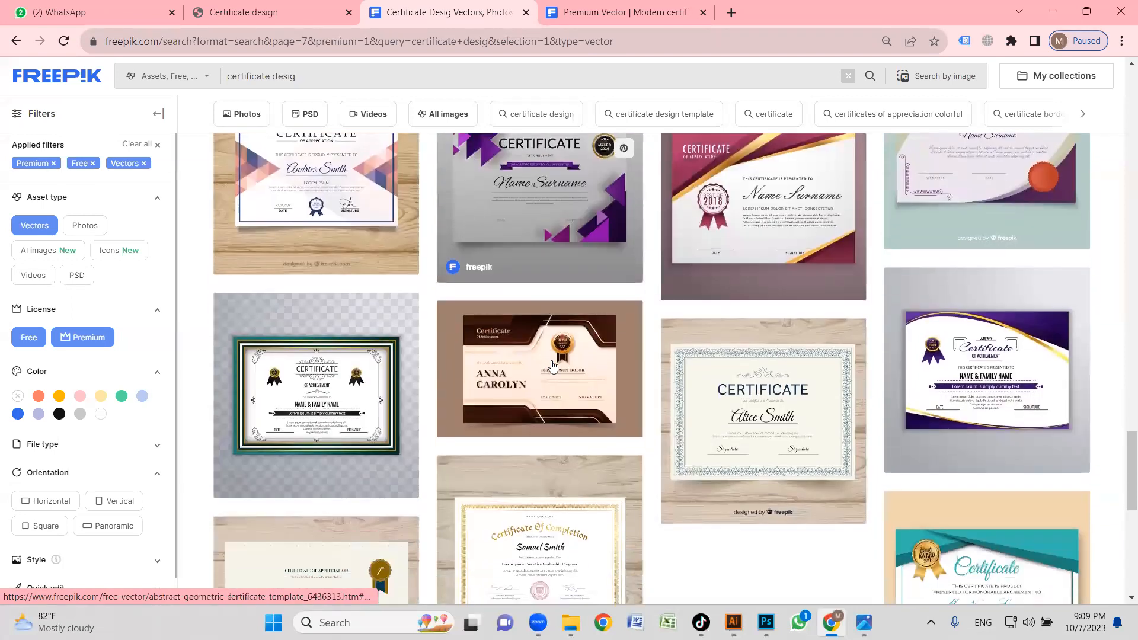
{"action": "scroll", "coordinate": [676, 364], "scroll_direction": "down", "scroll_amount": 3}
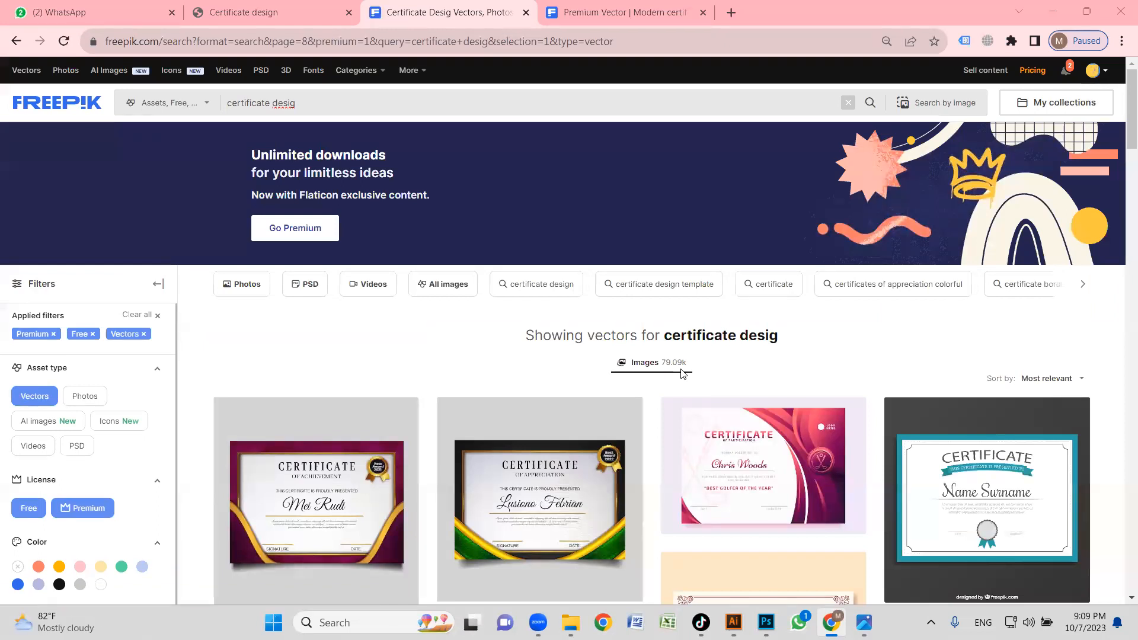
Examine the certificate vectors on the eighth results page down to its end for a layout matching the reference.
{"action": "scroll", "coordinate": [681, 373], "scroll_direction": "down", "scroll_amount": 6}
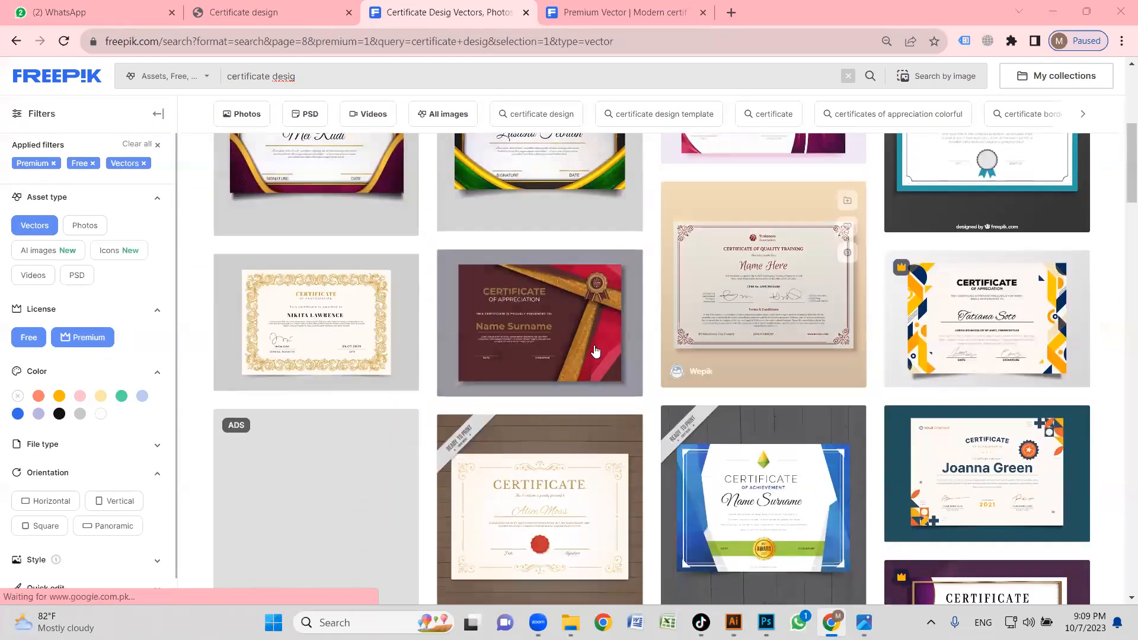
{"action": "scroll", "coordinate": [596, 350], "scroll_direction": "down", "scroll_amount": 6}
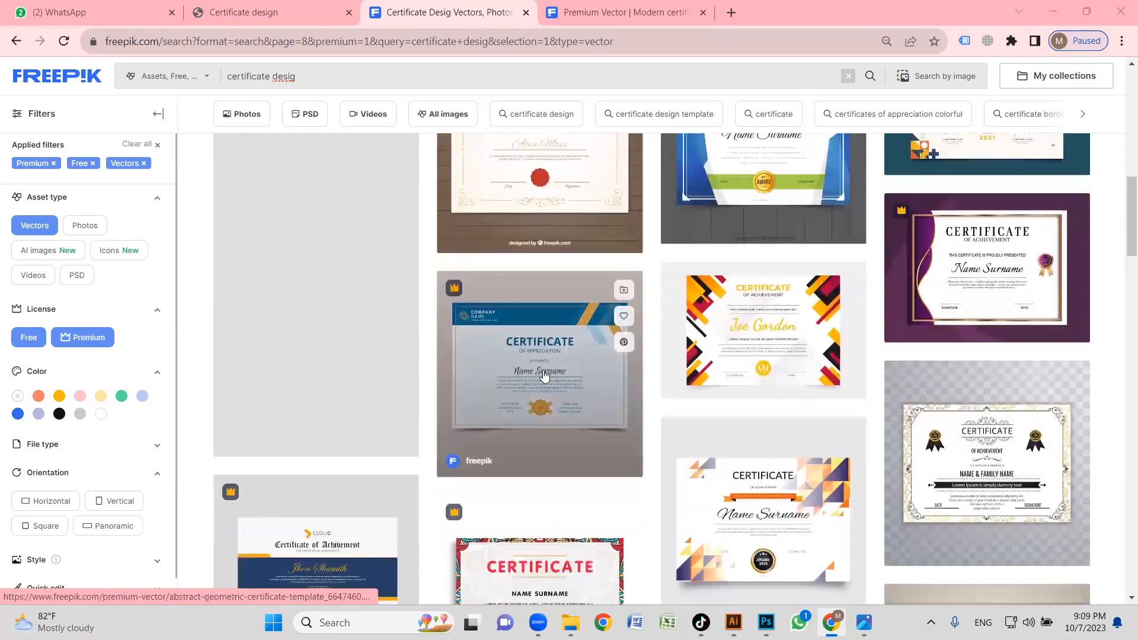
{"action": "scroll", "coordinate": [593, 368], "scroll_direction": "down", "scroll_amount": 3}
{"action": "scroll", "coordinate": [681, 356], "scroll_direction": "down", "scroll_amount": 3}
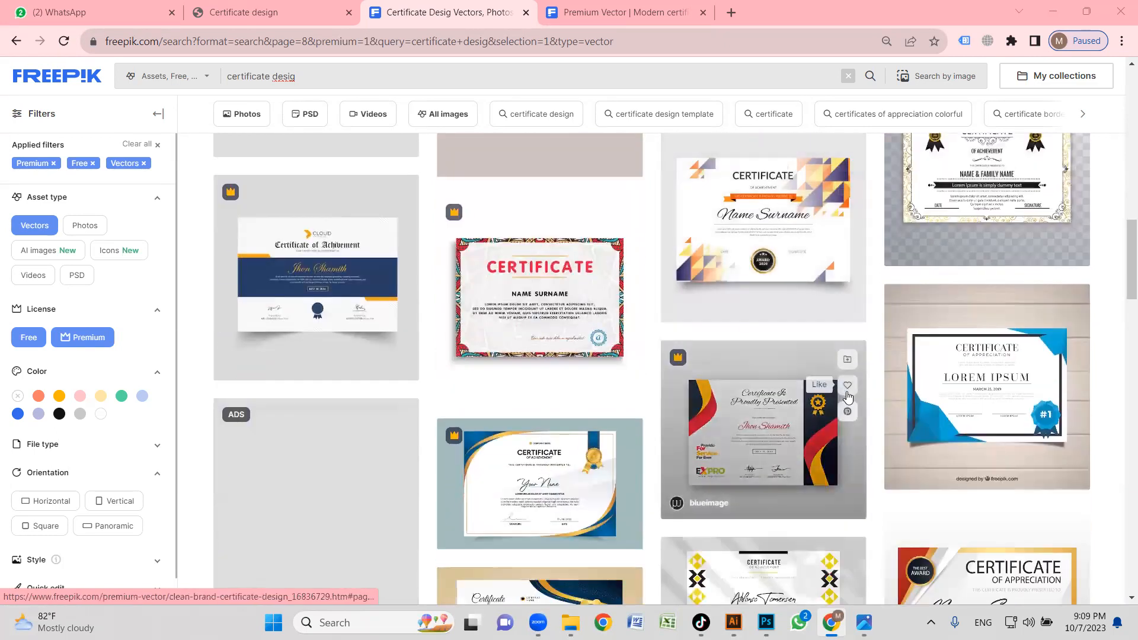
{"action": "scroll", "coordinate": [847, 396], "scroll_direction": "down", "scroll_amount": 4}
{"action": "scroll", "coordinate": [652, 373], "scroll_direction": "down", "scroll_amount": 1}
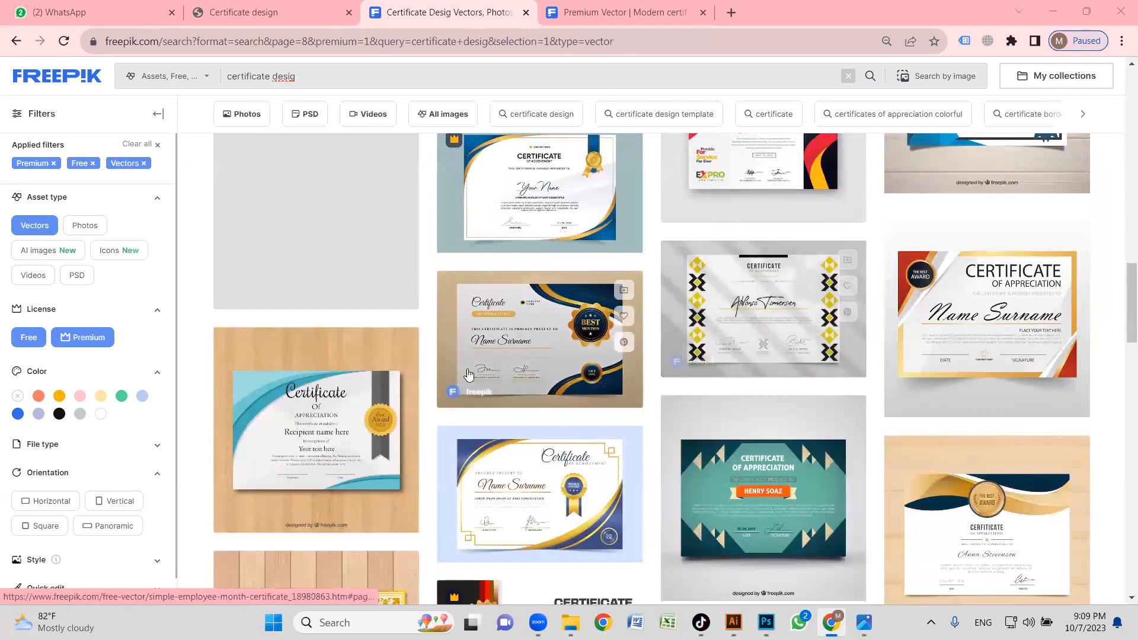
{"action": "scroll", "coordinate": [468, 373], "scroll_direction": "down", "scroll_amount": 5}
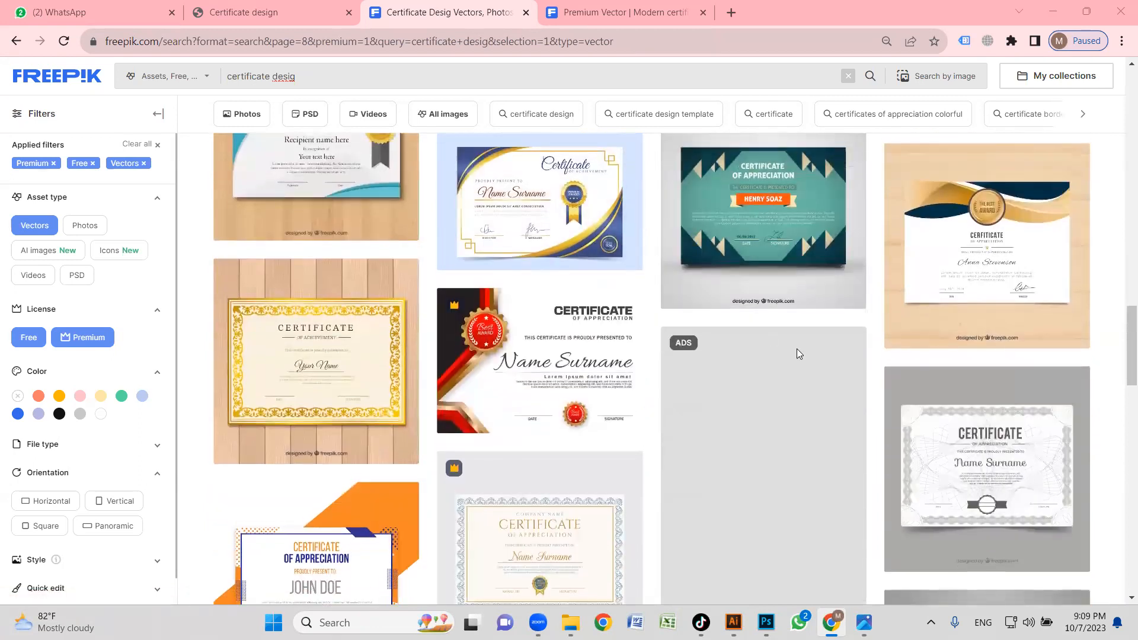
{"action": "scroll", "coordinate": [796, 354], "scroll_direction": "up", "scroll_amount": 1}
{"action": "scroll", "coordinate": [765, 352], "scroll_direction": "down", "scroll_amount": 4}
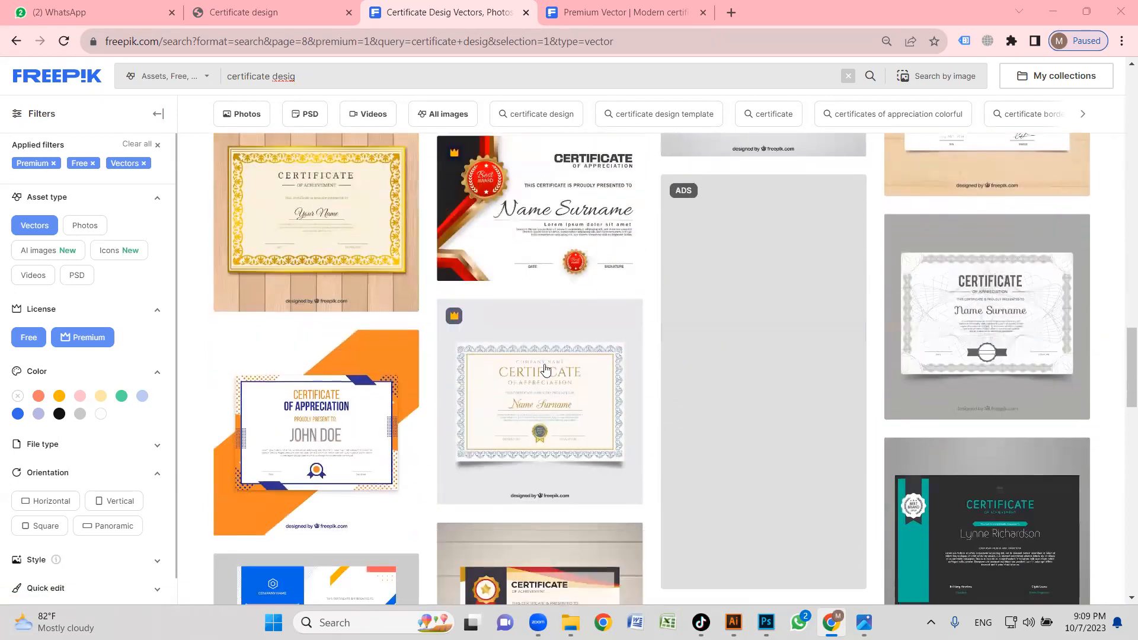
{"action": "scroll", "coordinate": [543, 368], "scroll_direction": "down", "scroll_amount": 2}
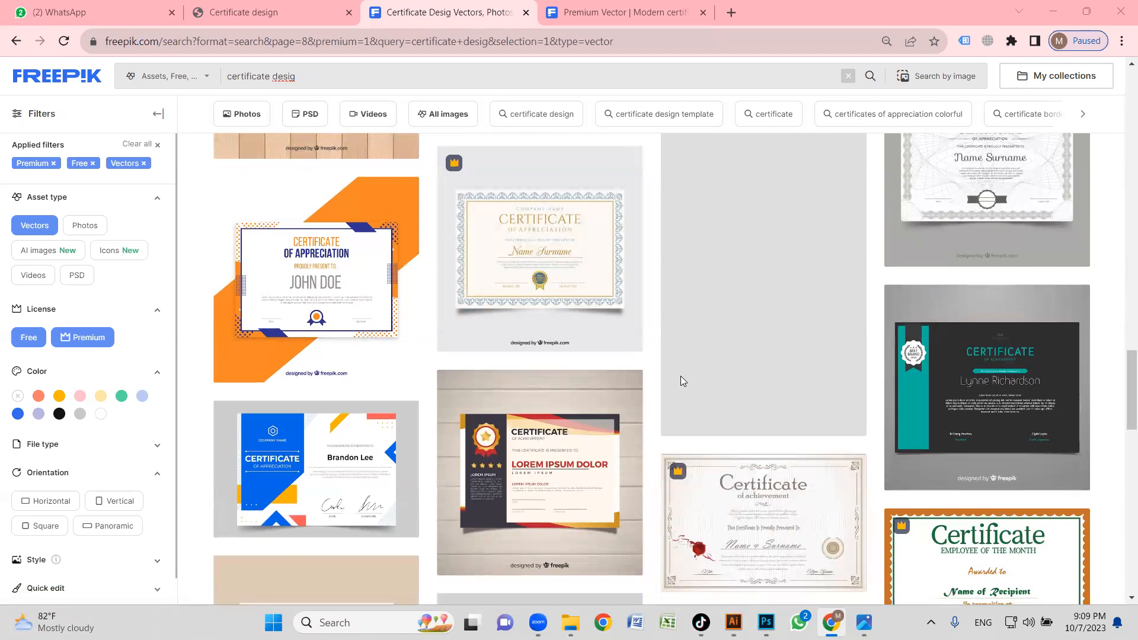
{"action": "scroll", "coordinate": [593, 376], "scroll_direction": "down", "scroll_amount": 4}
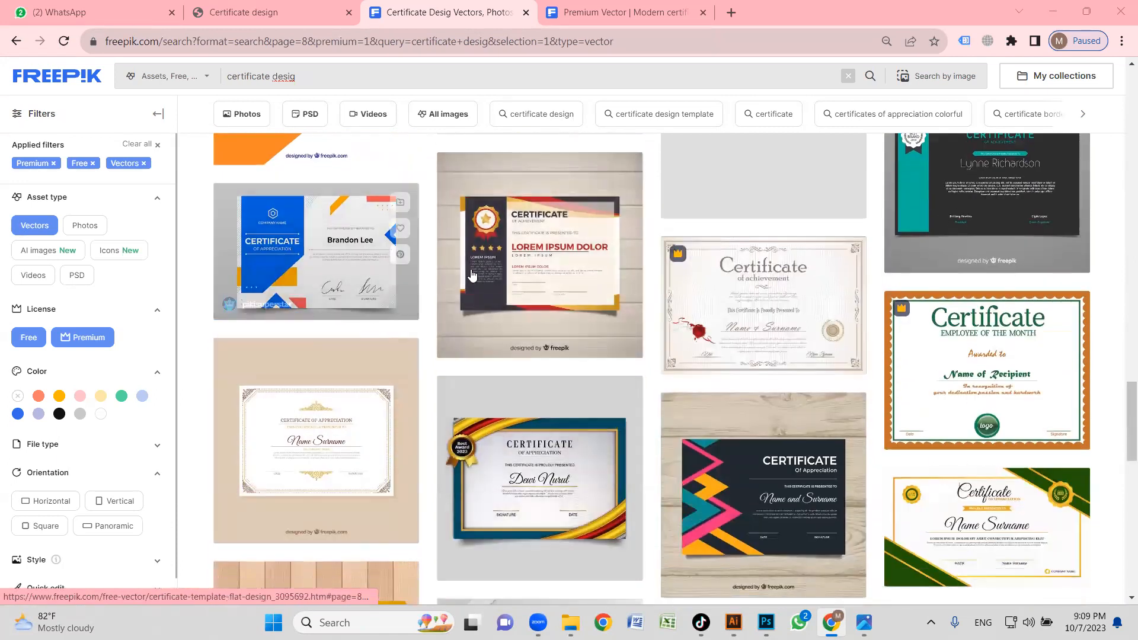
{"action": "scroll", "coordinate": [830, 356], "scroll_direction": "down", "scroll_amount": 5}
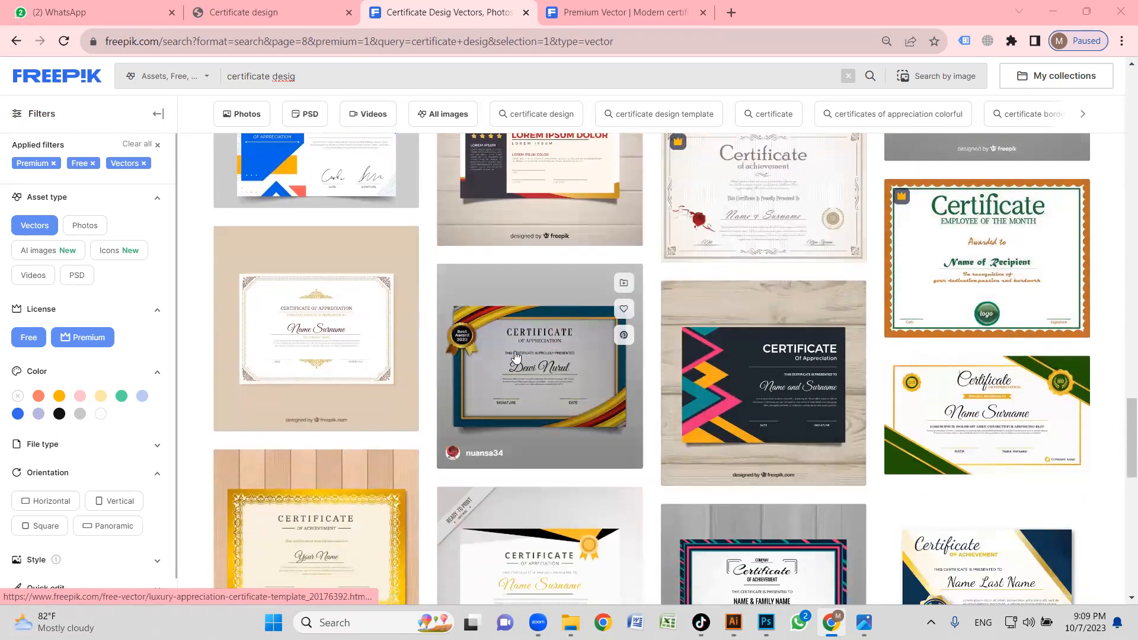
{"action": "scroll", "coordinate": [637, 372], "scroll_direction": "down", "scroll_amount": 5}
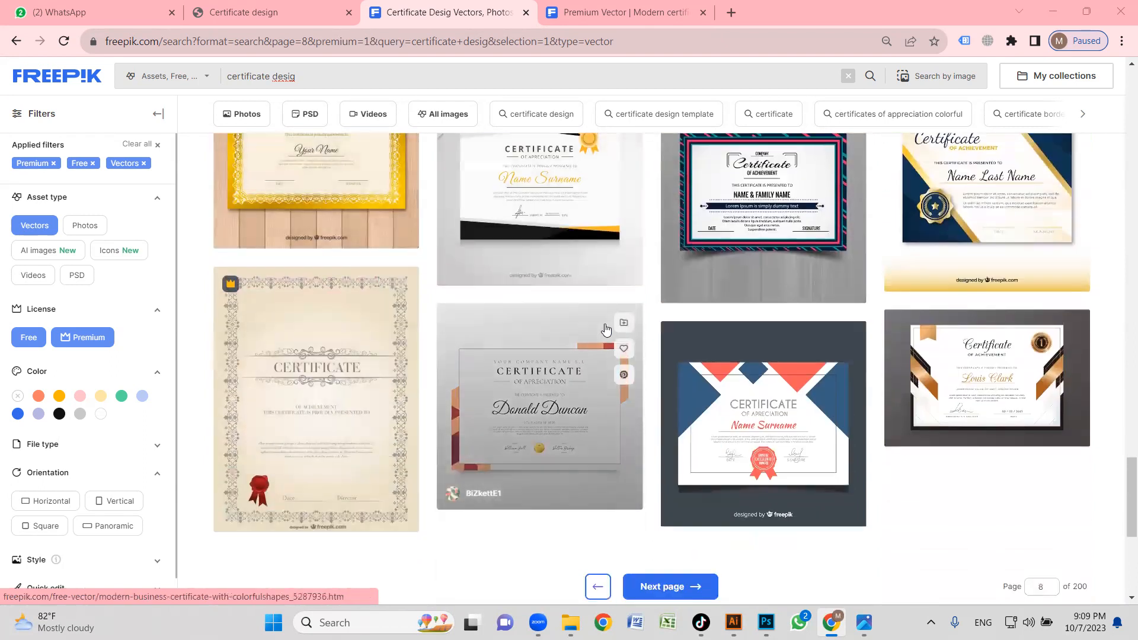
{"action": "scroll", "coordinate": [741, 385], "scroll_direction": "down", "scroll_amount": 1}
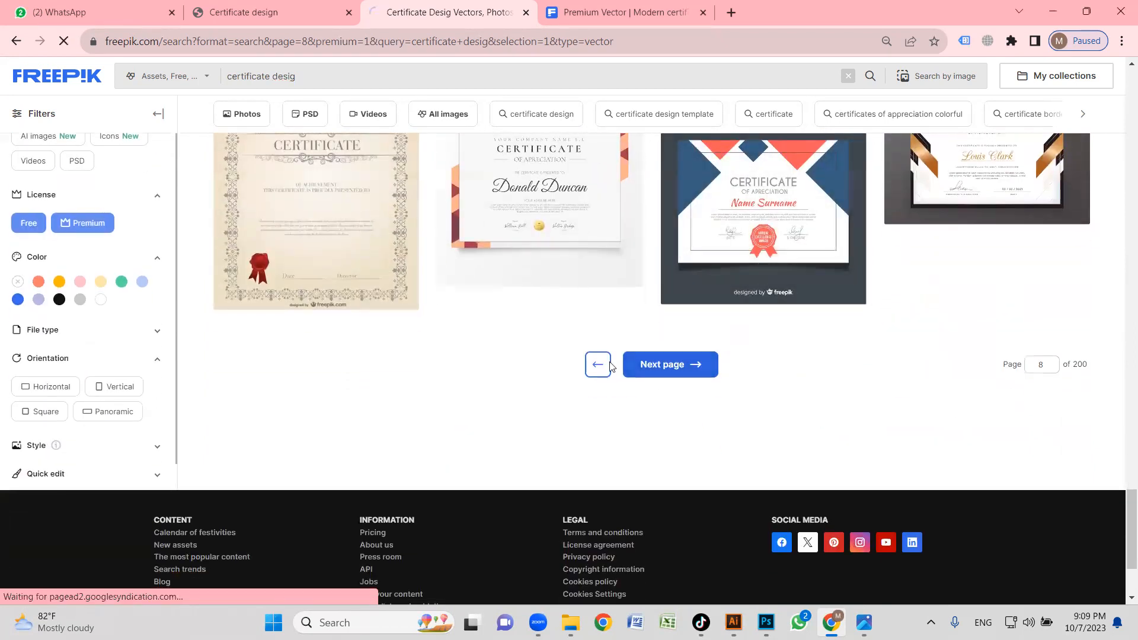
Examine the certificate vectors on the ninth results page down to its end for a layout matching the reference.
{"action": "scroll", "coordinate": [864, 316], "scroll_direction": "down", "scroll_amount": 10}
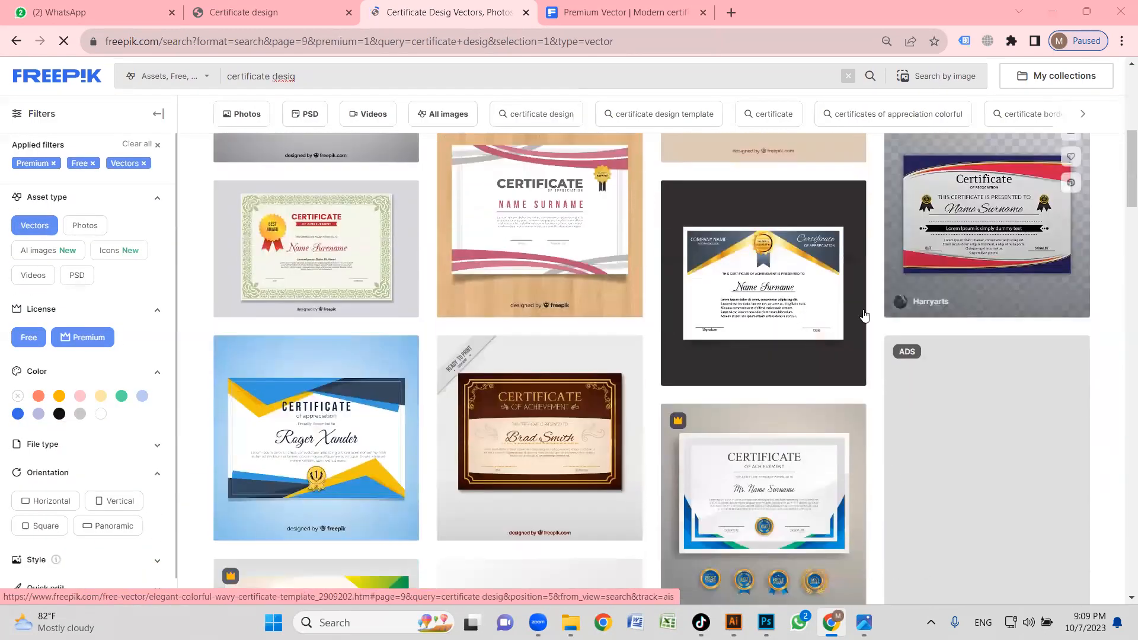
{"action": "scroll", "coordinate": [864, 316], "scroll_direction": "down", "scroll_amount": 5}
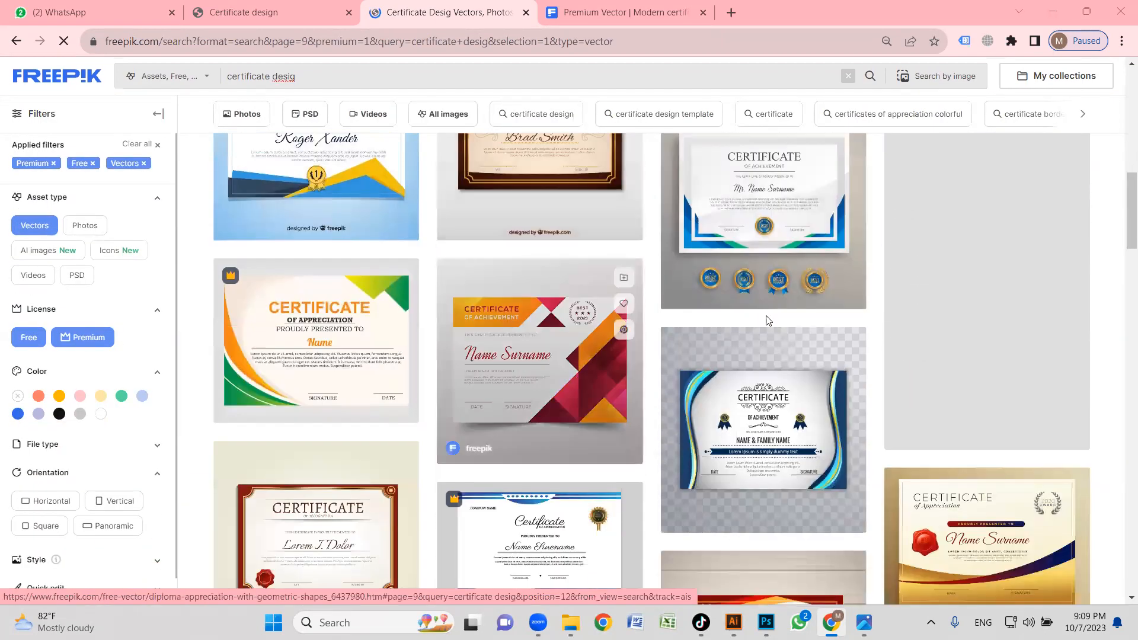
{"action": "scroll", "coordinate": [769, 321], "scroll_direction": "down", "scroll_amount": 7}
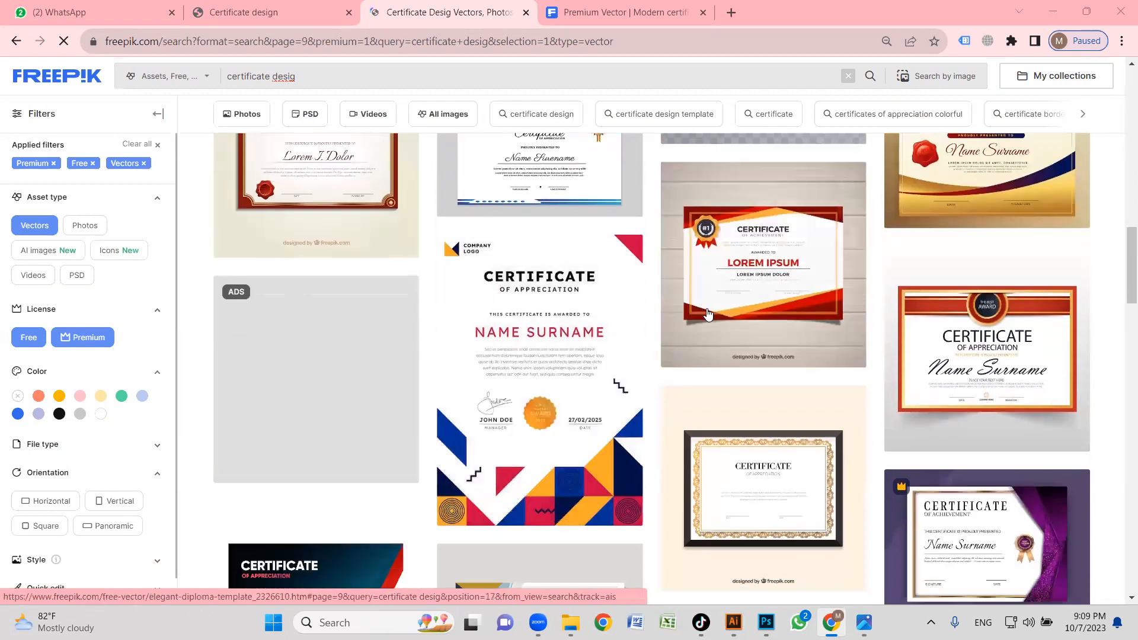
{"action": "scroll", "coordinate": [708, 314], "scroll_direction": "down", "scroll_amount": 7}
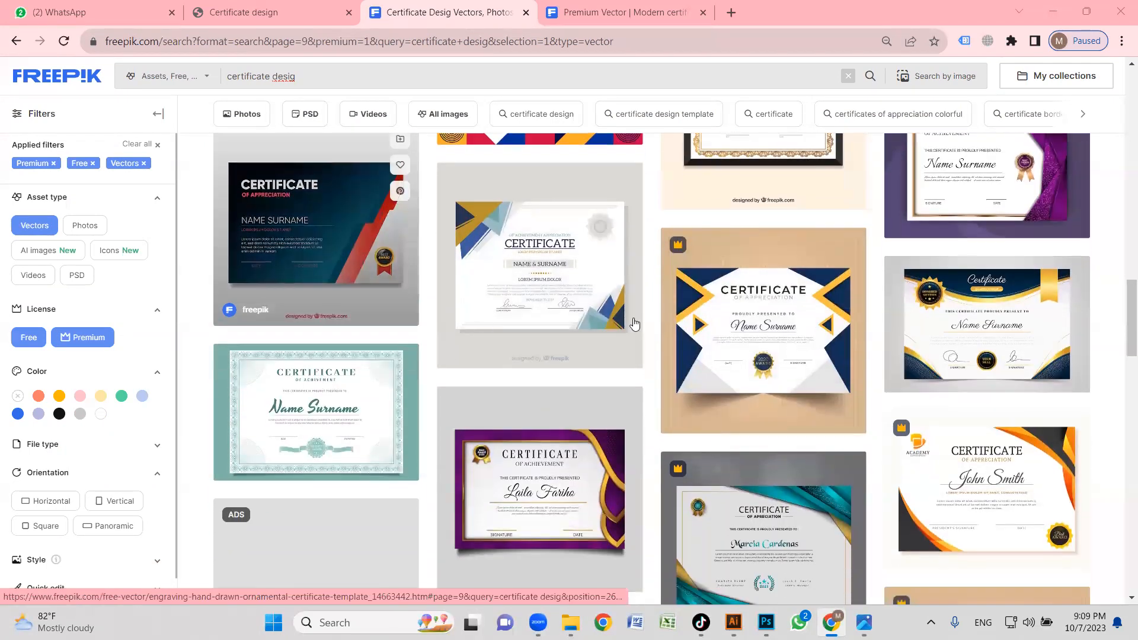
{"action": "scroll", "coordinate": [634, 323], "scroll_direction": "down", "scroll_amount": 6}
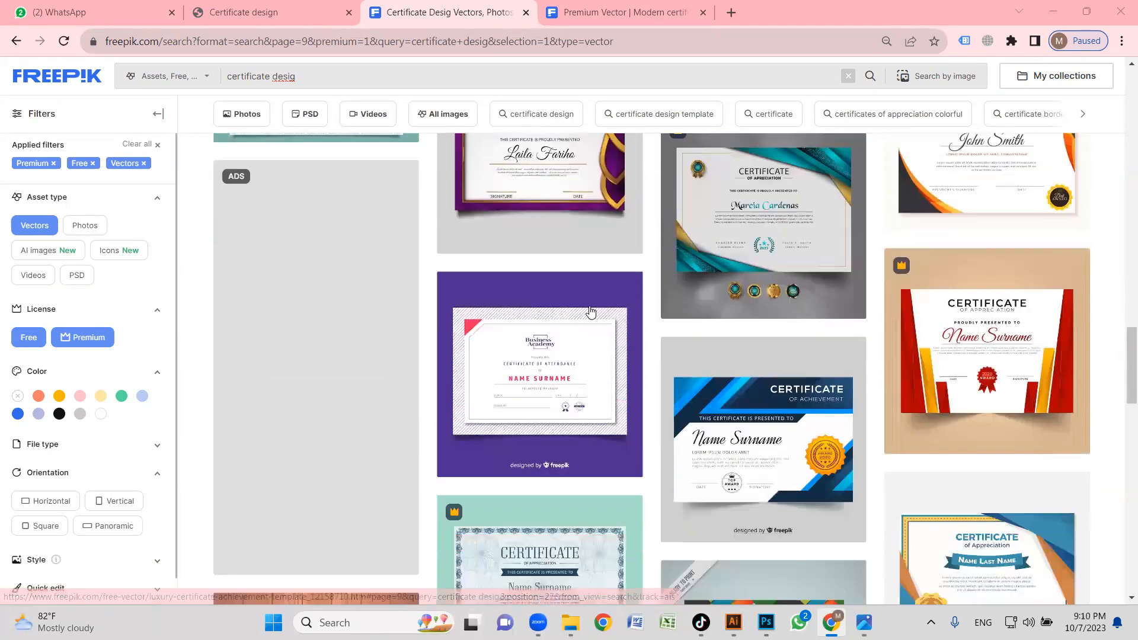
{"action": "scroll", "coordinate": [590, 311], "scroll_direction": "down", "scroll_amount": 7}
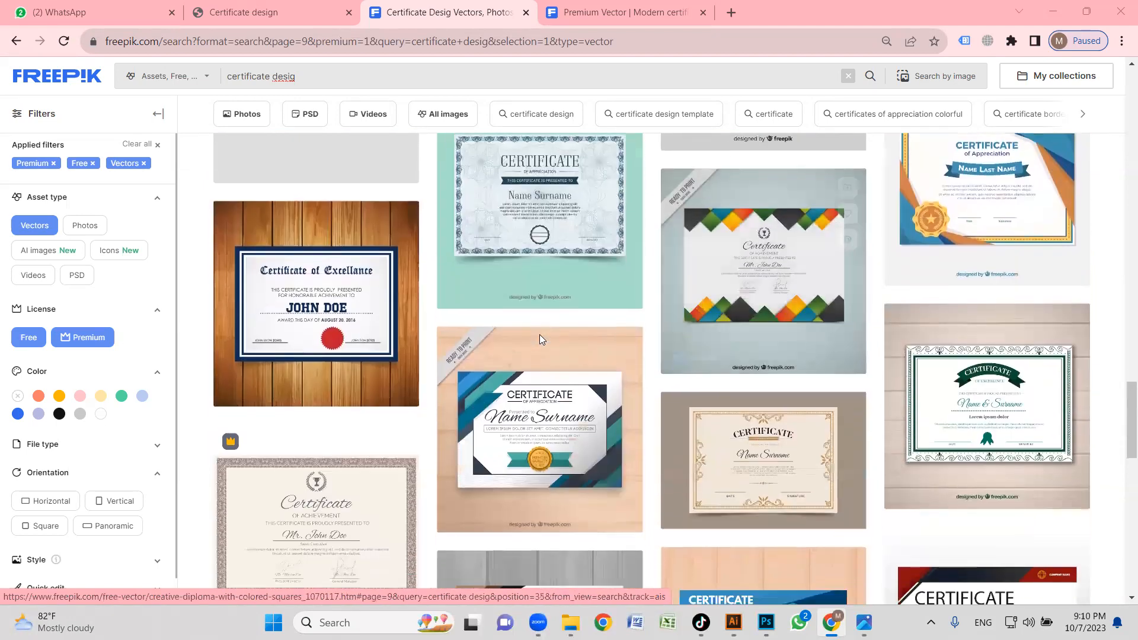
{"action": "scroll", "coordinate": [539, 339], "scroll_direction": "down", "scroll_amount": 10}
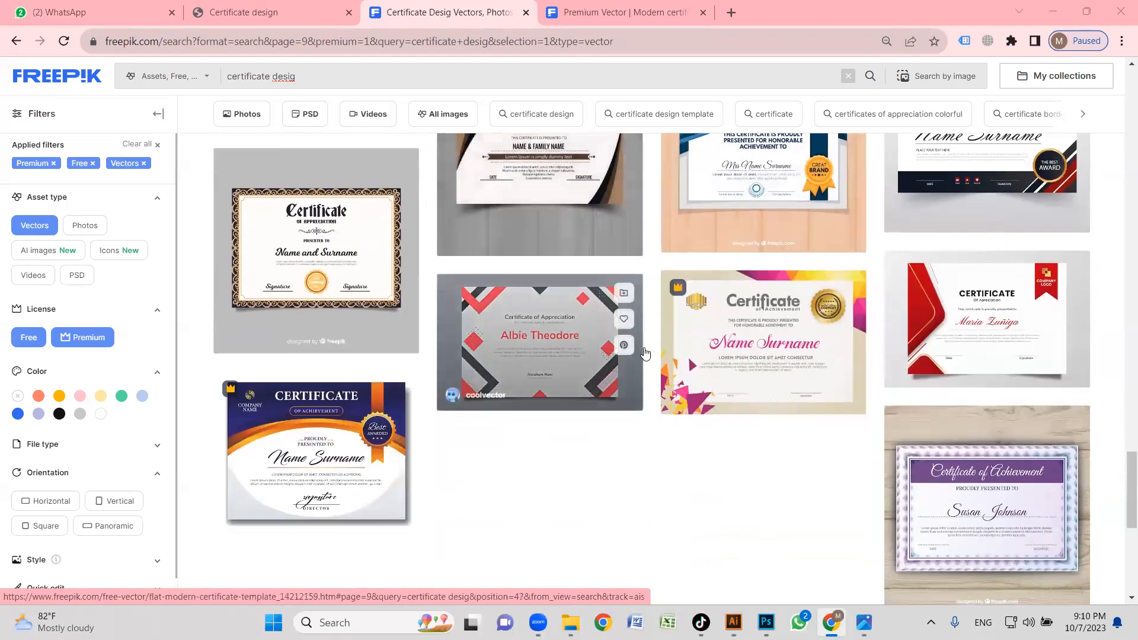
{"action": "scroll", "coordinate": [646, 354], "scroll_direction": "down", "scroll_amount": 4}
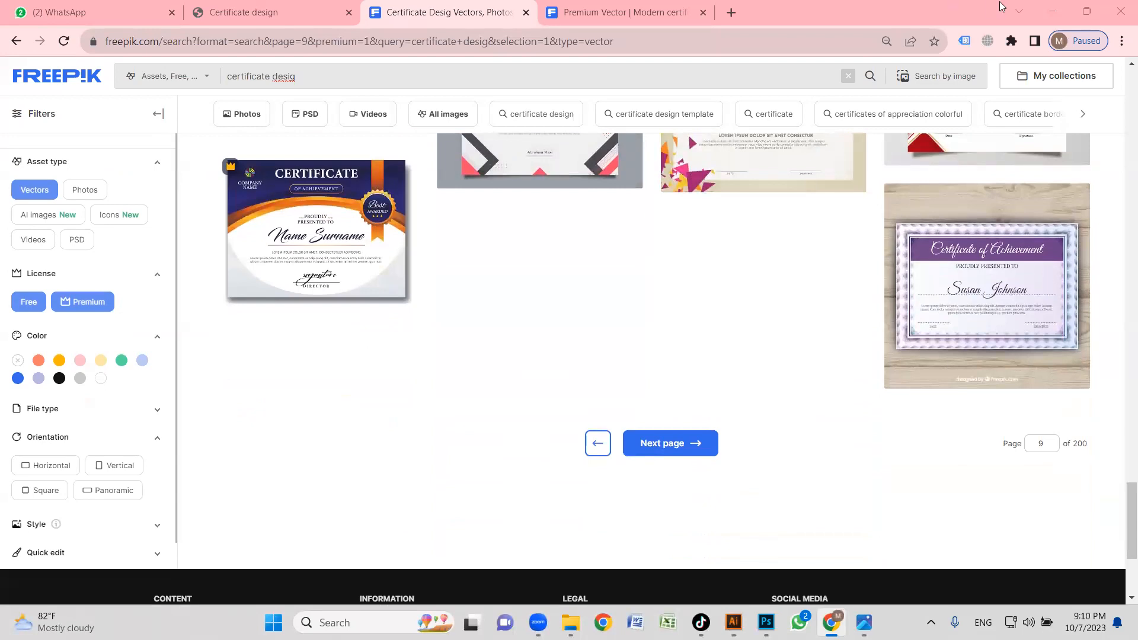
Switch to Illustrator with the certificate master file from the CGA folder open, and look over its certificate artboards.
{"action": "key", "text": "alt+Tab"}
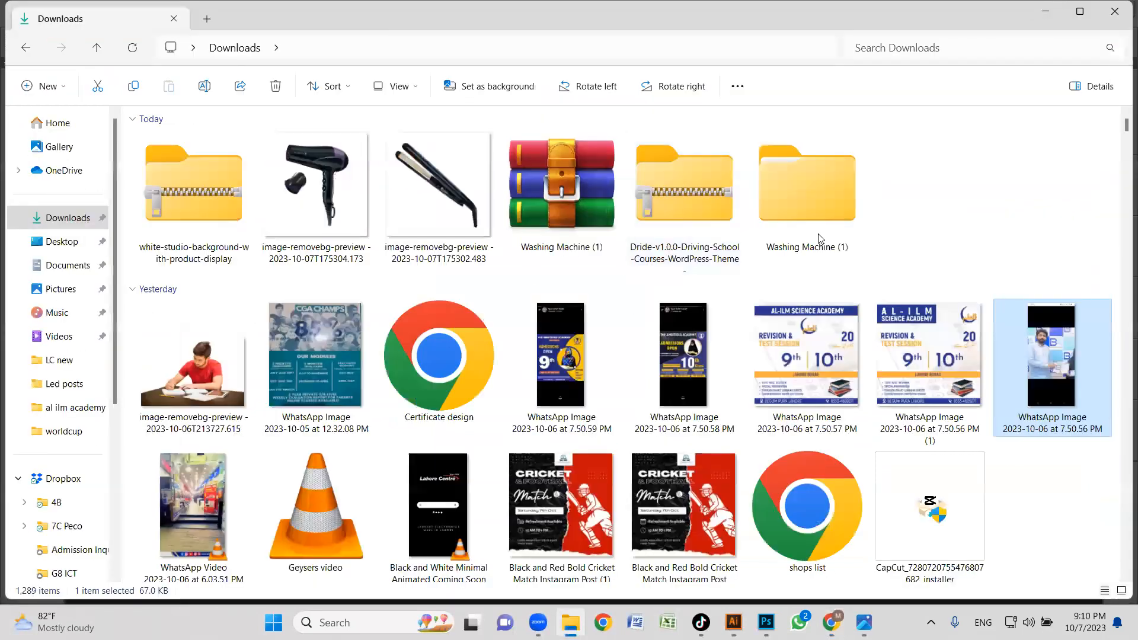
{"action": "left_click", "coordinate": [1042, 17]}
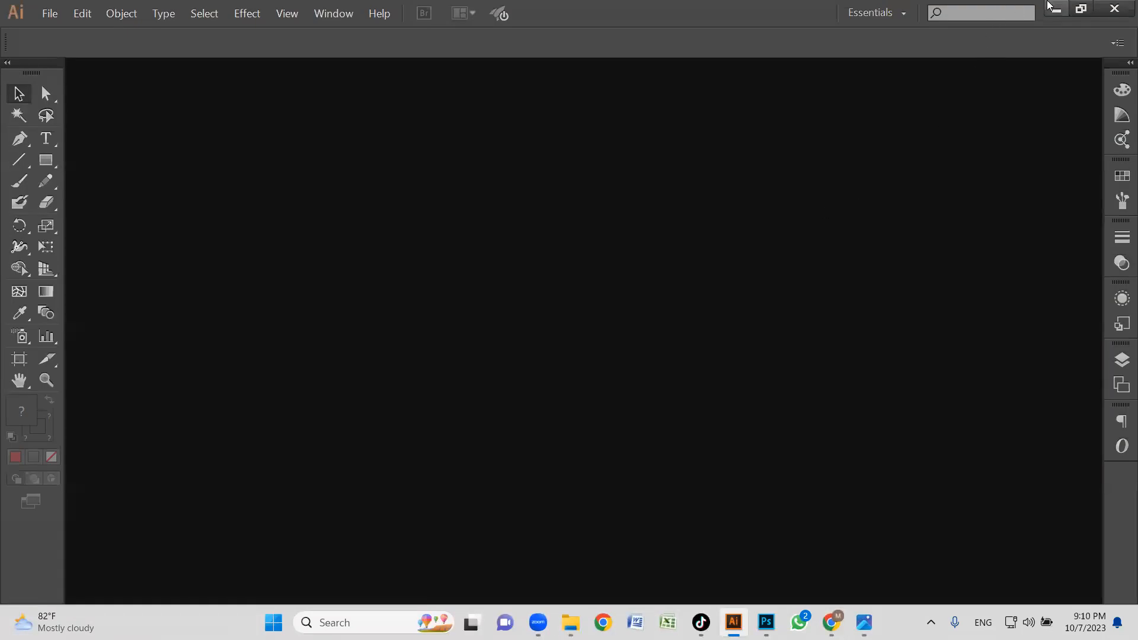
{"action": "left_click", "coordinate": [1057, 8]}
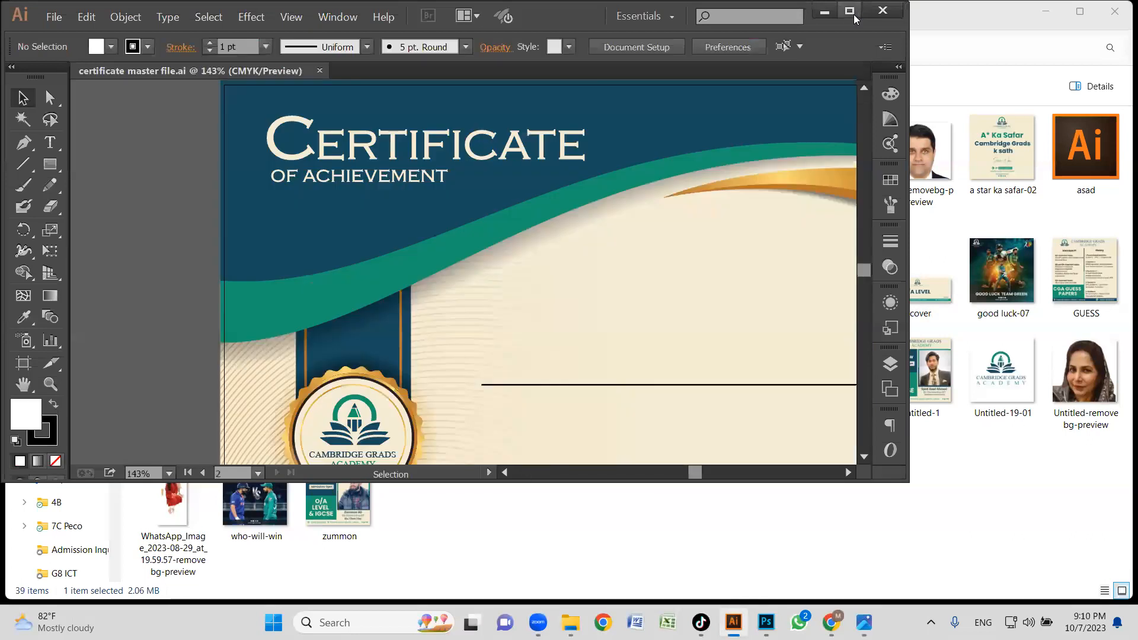
{"action": "left_click", "coordinate": [849, 11]}
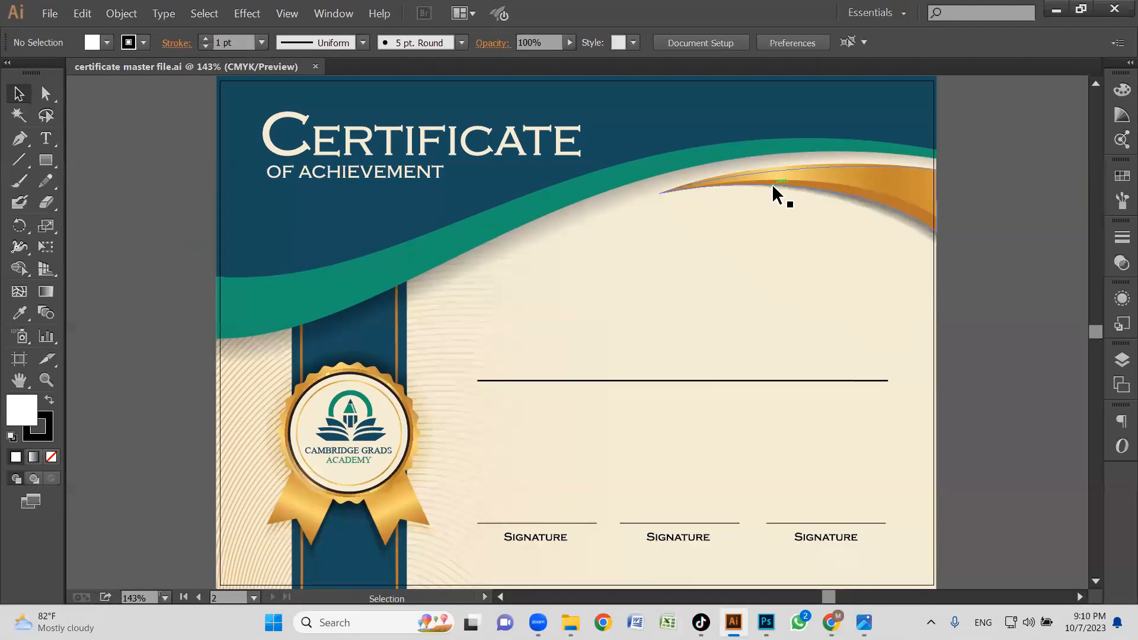
{"action": "left_click", "coordinate": [689, 243], "text": "alt"}
{"action": "left_click", "coordinate": [688, 243], "text": "alt"}
{"action": "left_click_drag", "start_coordinate": [577, 350], "coordinate": [686, 233]}
{"action": "left_click_drag", "start_coordinate": [431, 367], "coordinate": [634, 374]}
{"action": "left_click_drag", "start_coordinate": [795, 307], "coordinate": [588, 350]}
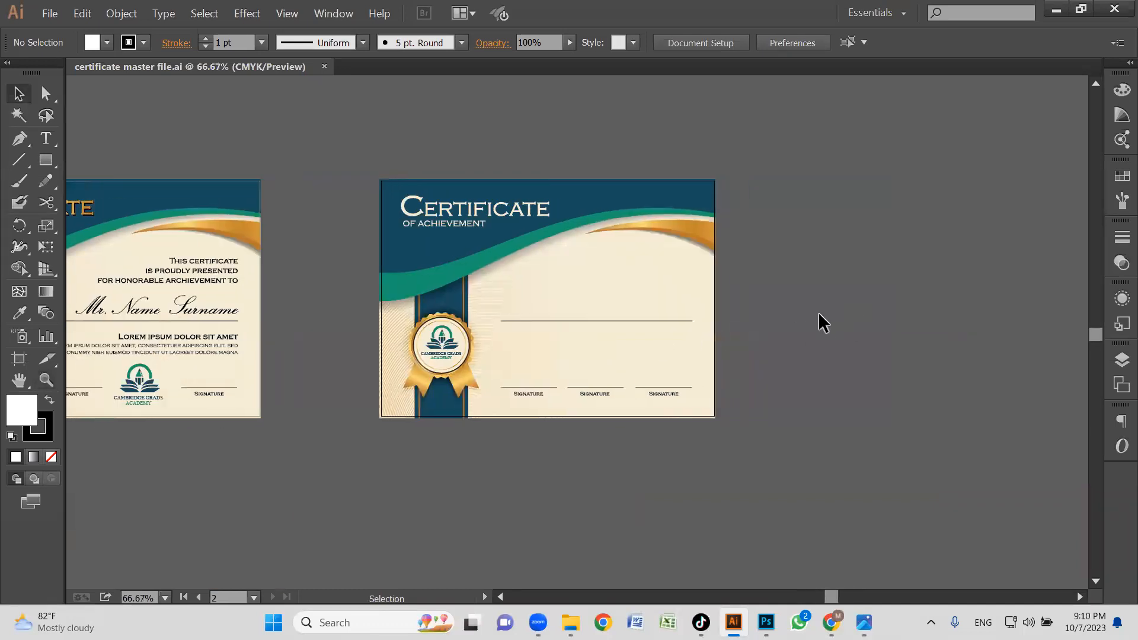
{"action": "left_click_drag", "start_coordinate": [810, 358], "coordinate": [531, 378]}
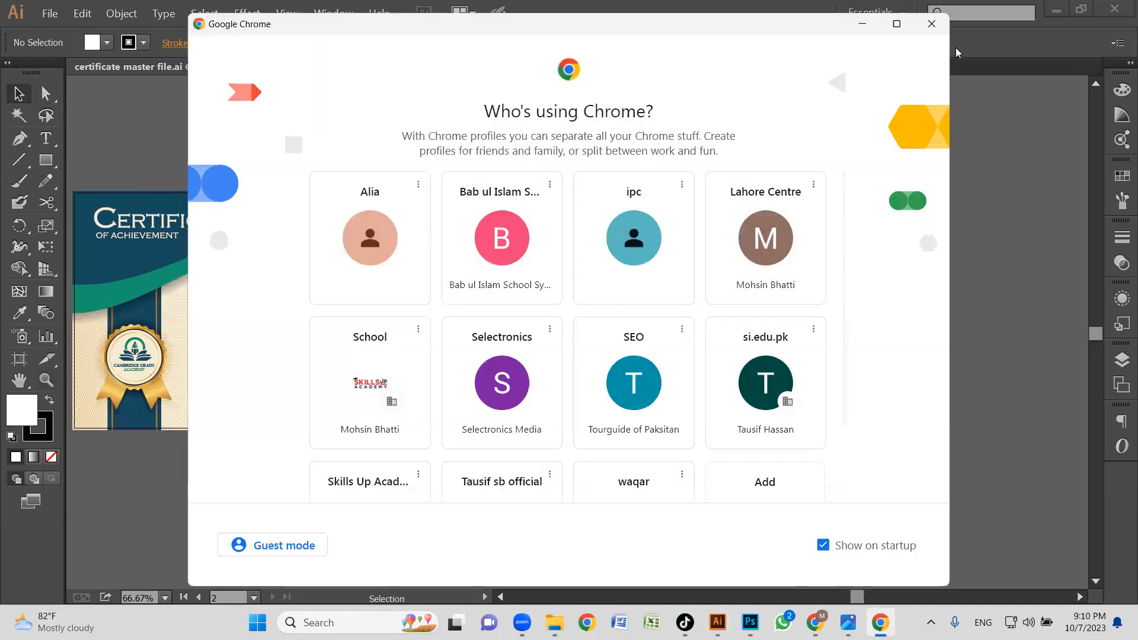
Dismiss the Chrome profile window and open the master fiel Illustrator document from the al ilm academy folder on the Desktop.
{"action": "left_click", "coordinate": [931, 25]}
{"action": "left_click", "coordinate": [1056, 10]}
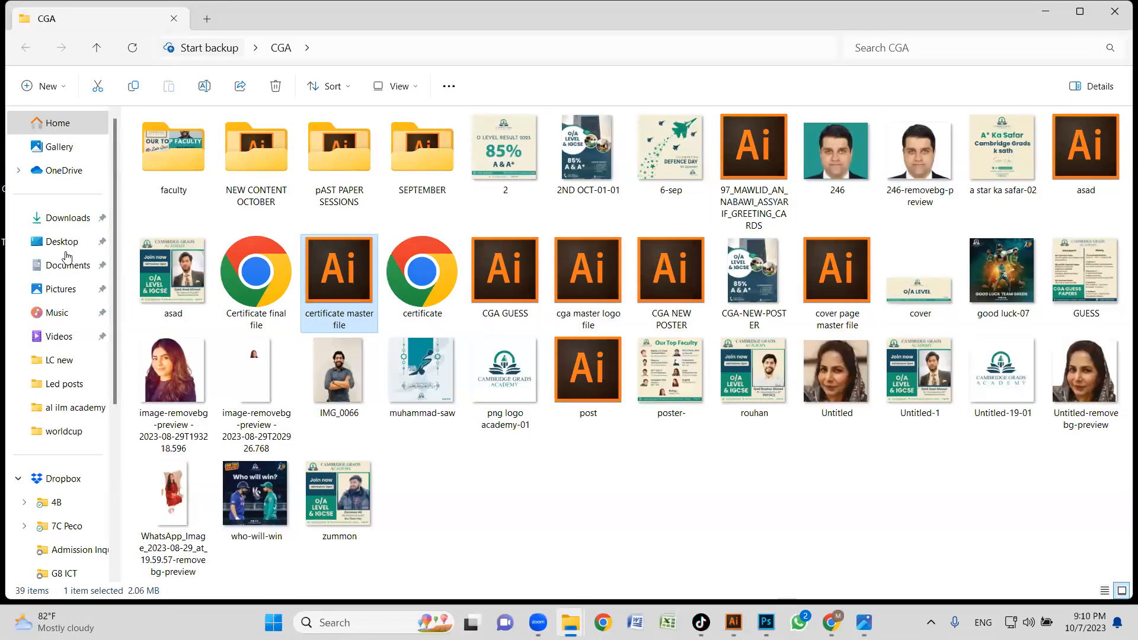
{"action": "left_click", "coordinate": [62, 241]}
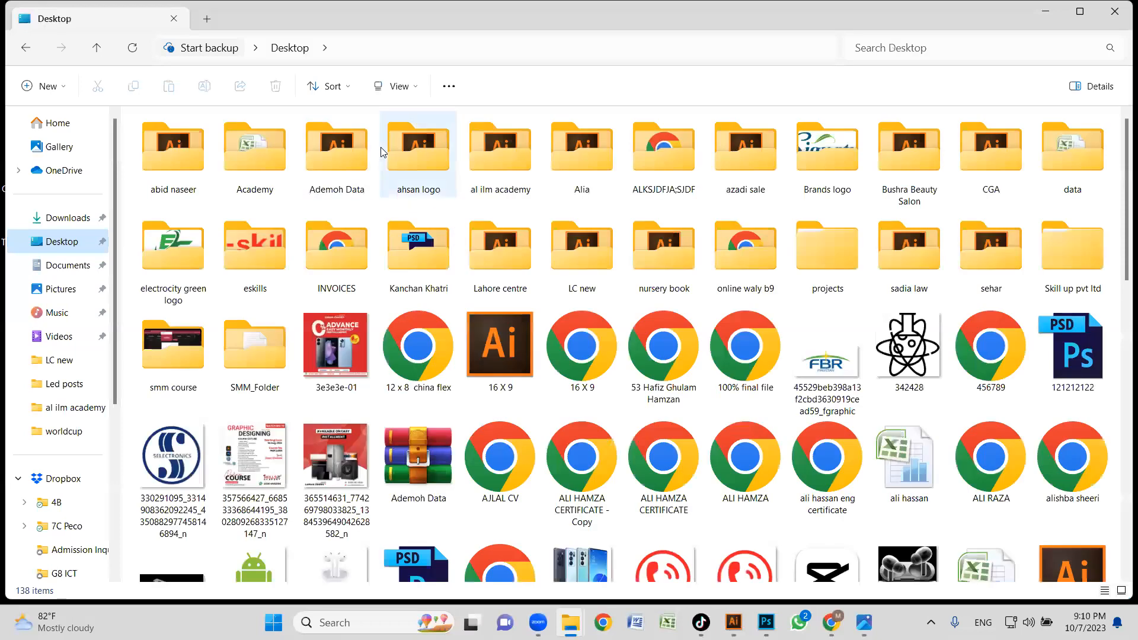
{"action": "double_click", "coordinate": [503, 157]}
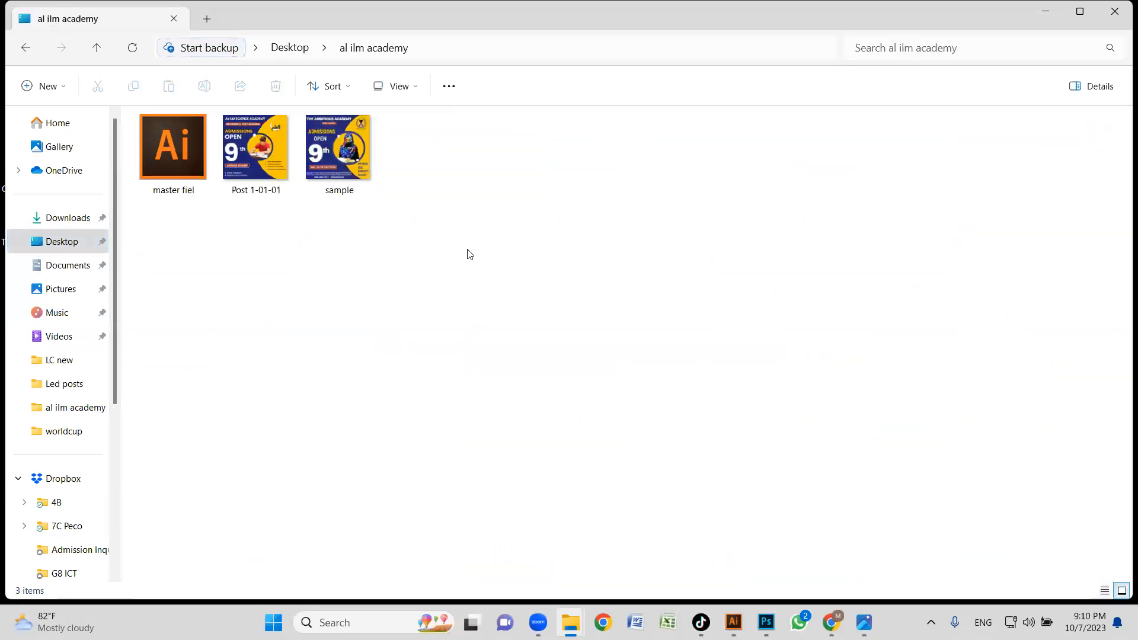
{"action": "double_click", "coordinate": [191, 169]}
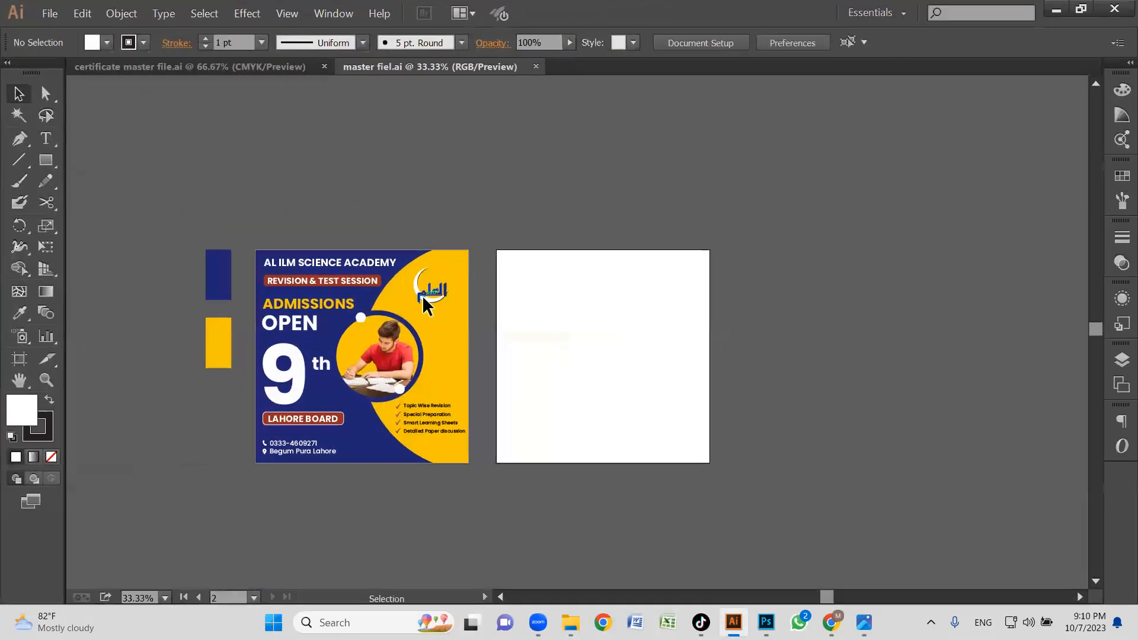
Duplicate the crescent logo and the AL ILM SCIENCE ACADEMY title above the blank artboard and copy both duplicates.
{"action": "left_click", "coordinate": [425, 300]}
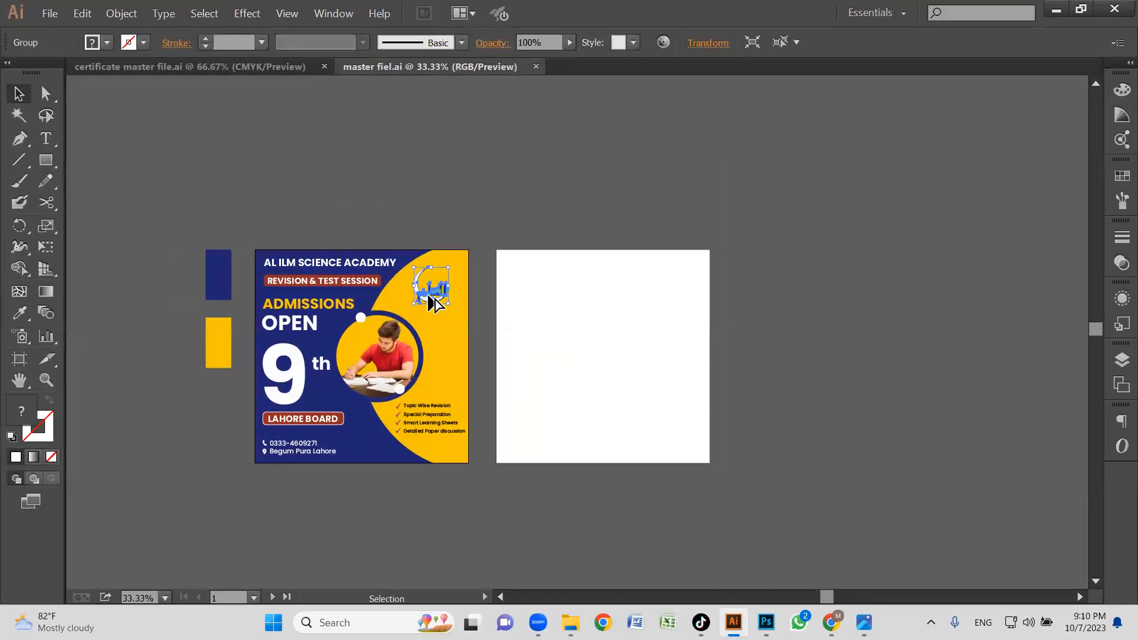
{"action": "left_click", "coordinate": [460, 237]}
{"action": "left_click", "coordinate": [365, 268]}
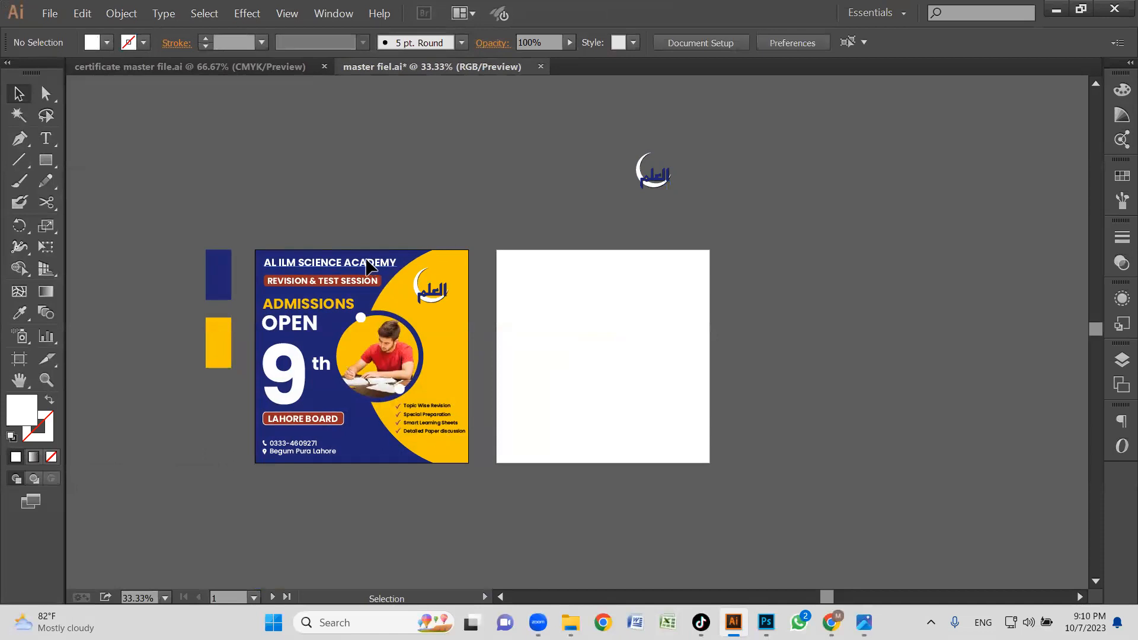
{"action": "left_click_drag", "start_coordinate": [695, 210], "coordinate": [675, 215]}
{"action": "left_click", "coordinate": [823, 276]}
{"action": "left_click_drag", "start_coordinate": [546, 136], "coordinate": [765, 248]}
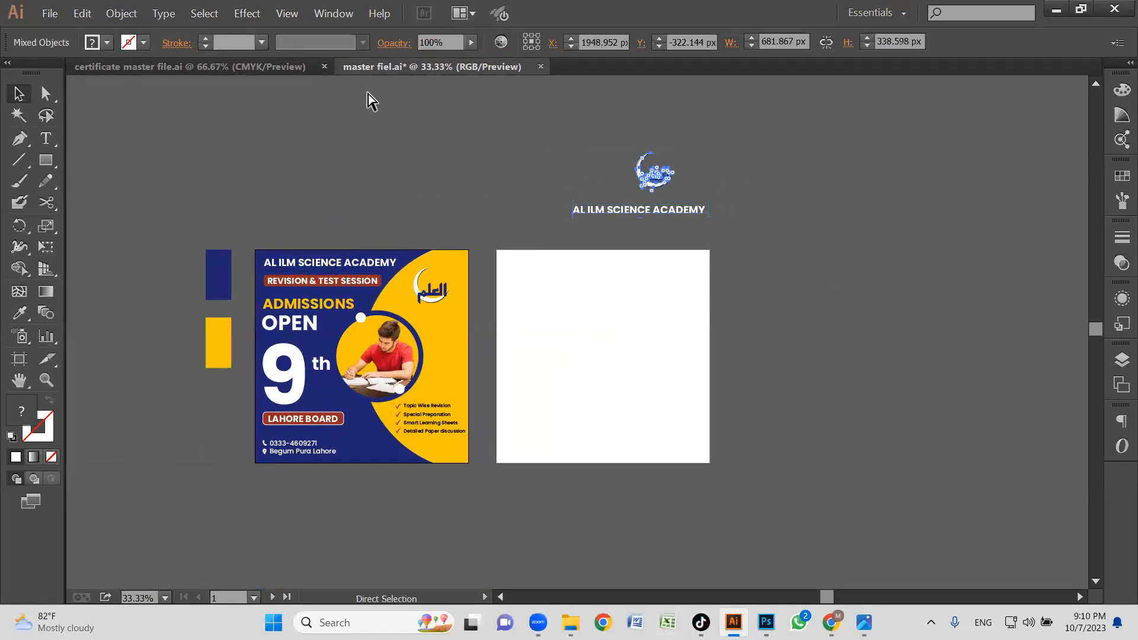
In the certificate master file, duplicate the blank Certificate of Achievement artboard with its artwork beside the original.
{"action": "left_click", "coordinate": [284, 68]}
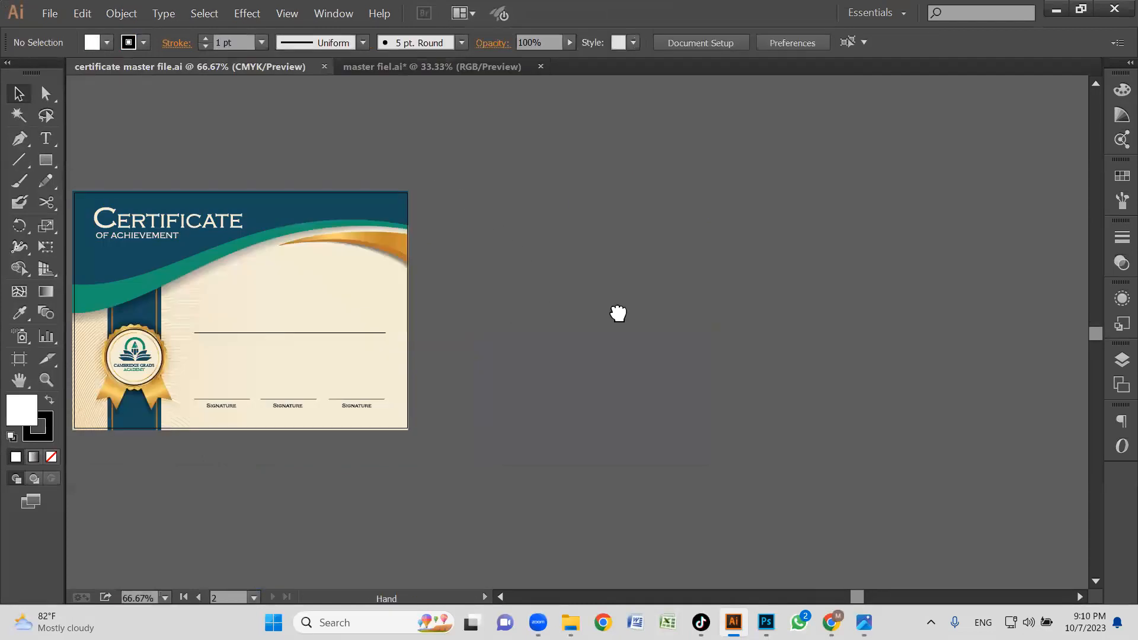
{"action": "scroll", "coordinate": [617, 313], "scroll_direction": "left", "scroll_amount": 3}
{"action": "key", "text": "shift+o"}
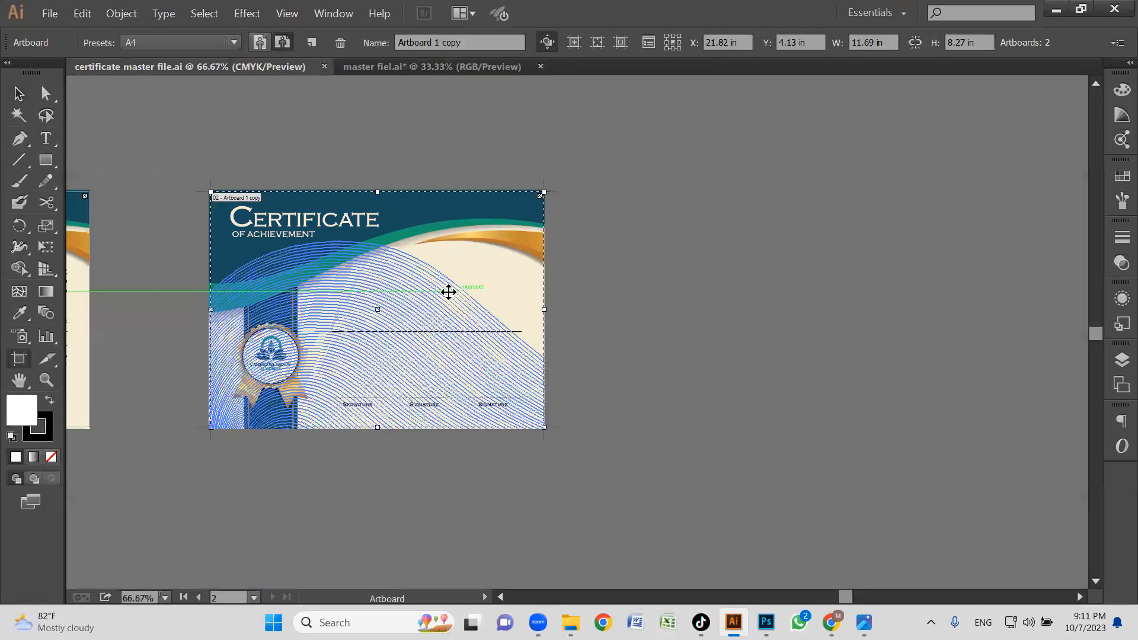
{"action": "left_click_drag", "start_coordinate": [419, 313], "coordinate": [883, 310]}
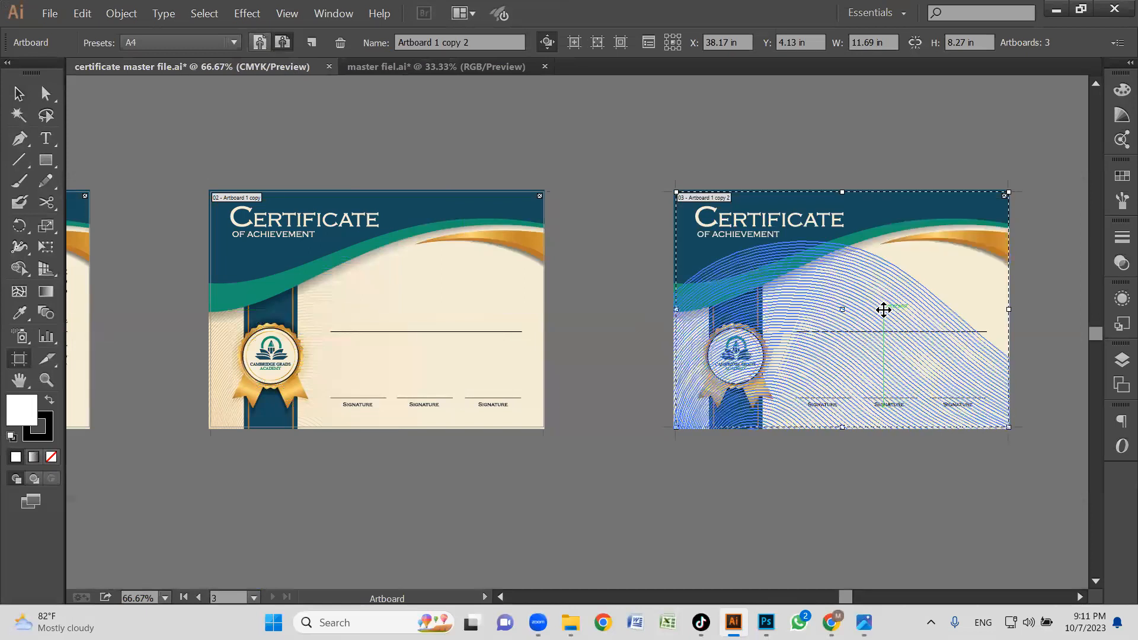
{"action": "key", "text": "z"}
{"action": "left_click_drag", "start_coordinate": [635, 143], "coordinate": [1061, 466]}
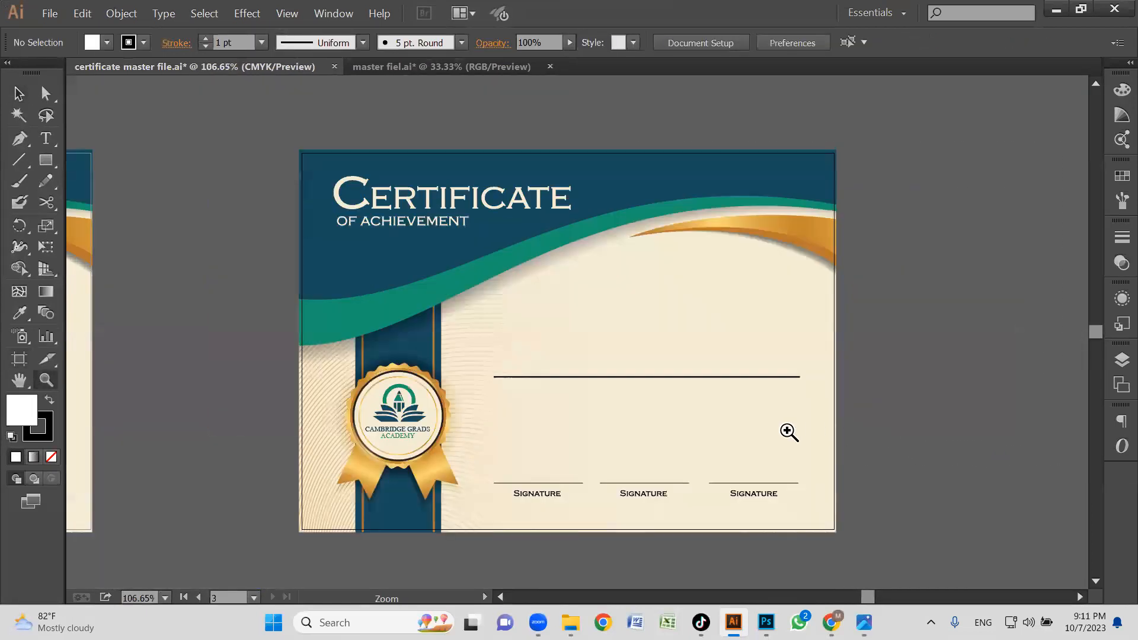
{"action": "left_click_drag", "start_coordinate": [712, 432], "coordinate": [718, 420]}
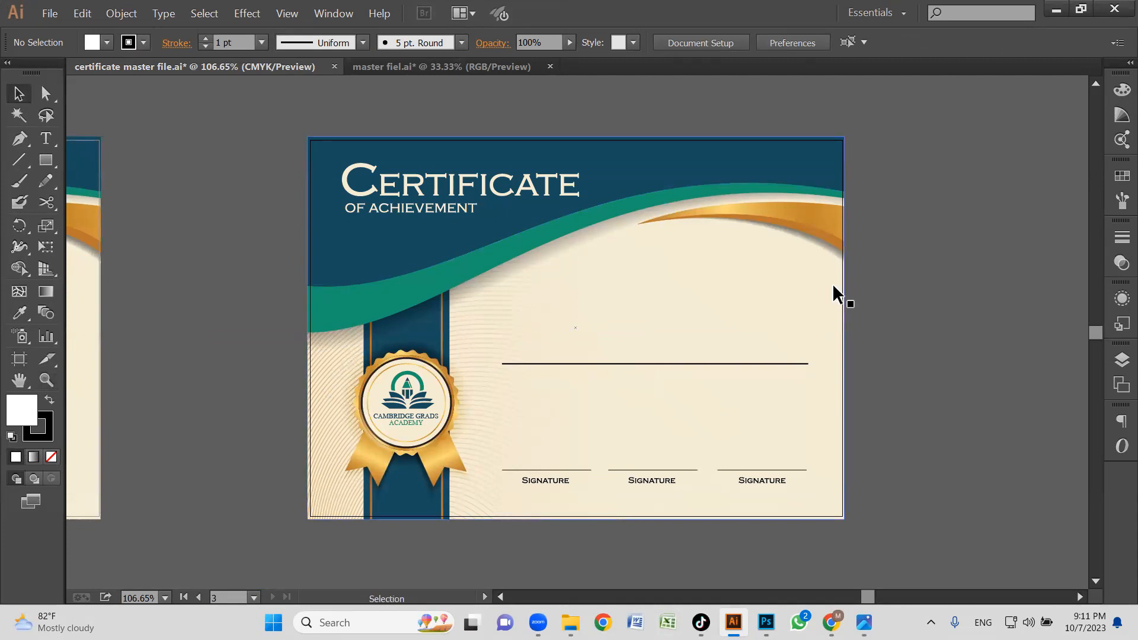
Paste the crescent logo and academy title into the certificate file and place them beside the new certificate copy.
{"action": "key", "text": "ctrl+v"}
{"action": "left_click_drag", "start_coordinate": [618, 326], "coordinate": [1009, 302]}
{"action": "left_click", "coordinate": [822, 240]}
{"action": "scroll", "coordinate": [802, 122], "scroll_direction": "left", "scroll_amount": 2}
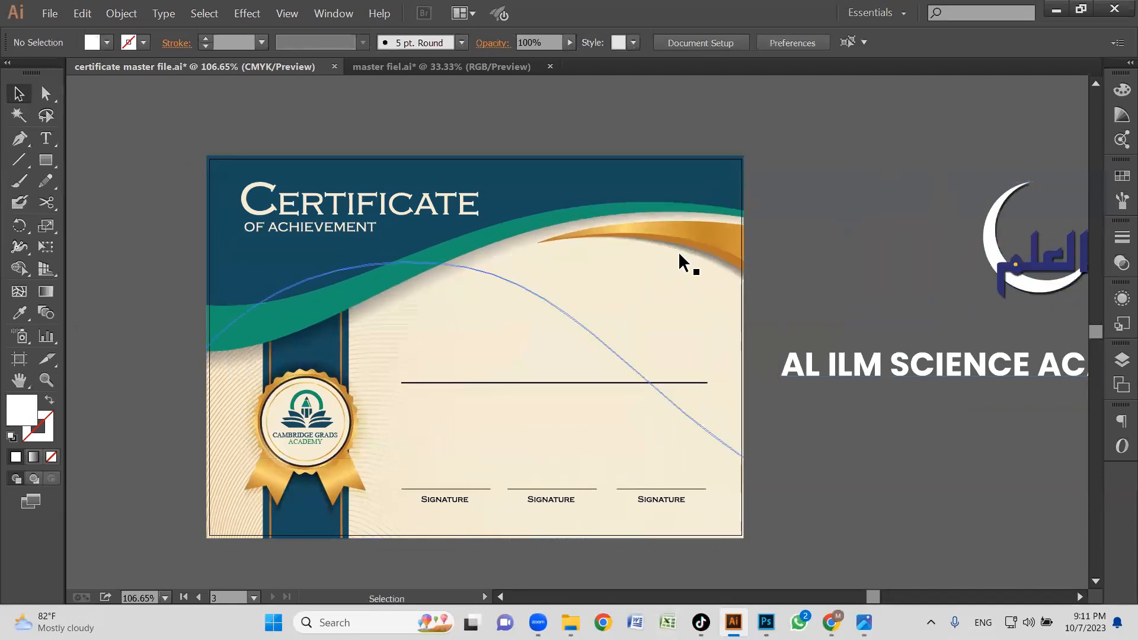
Delete the Cambridge Grads Academy logo from the gold badge on the new certificate copy.
{"action": "scroll", "coordinate": [851, 261], "scroll_direction": "right", "scroll_amount": 2}
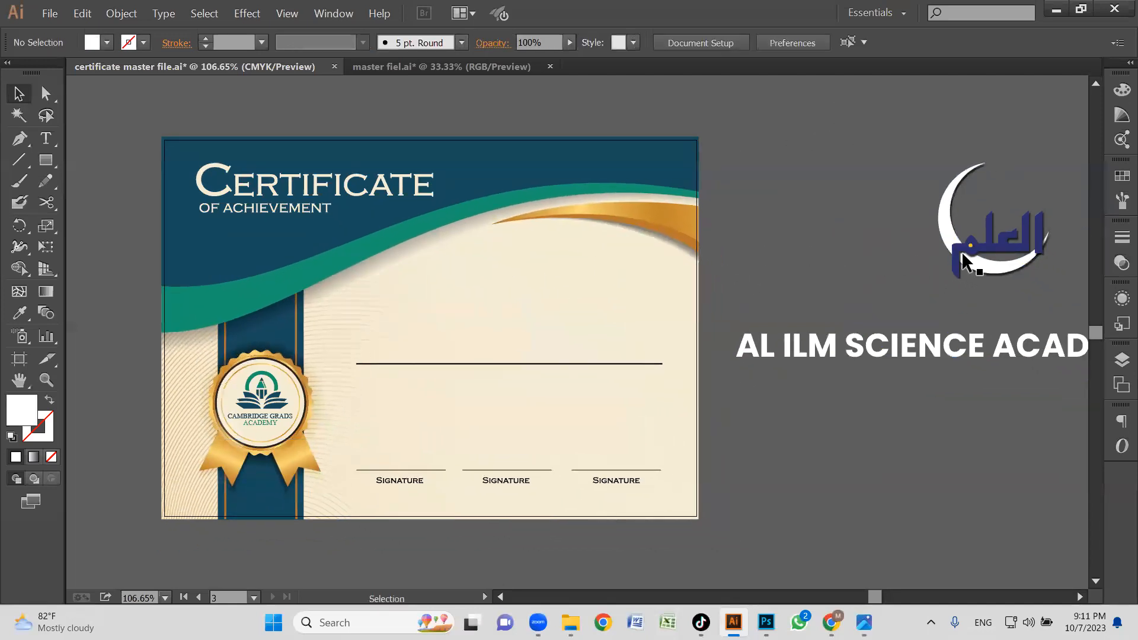
{"action": "left_click", "coordinate": [272, 403]}
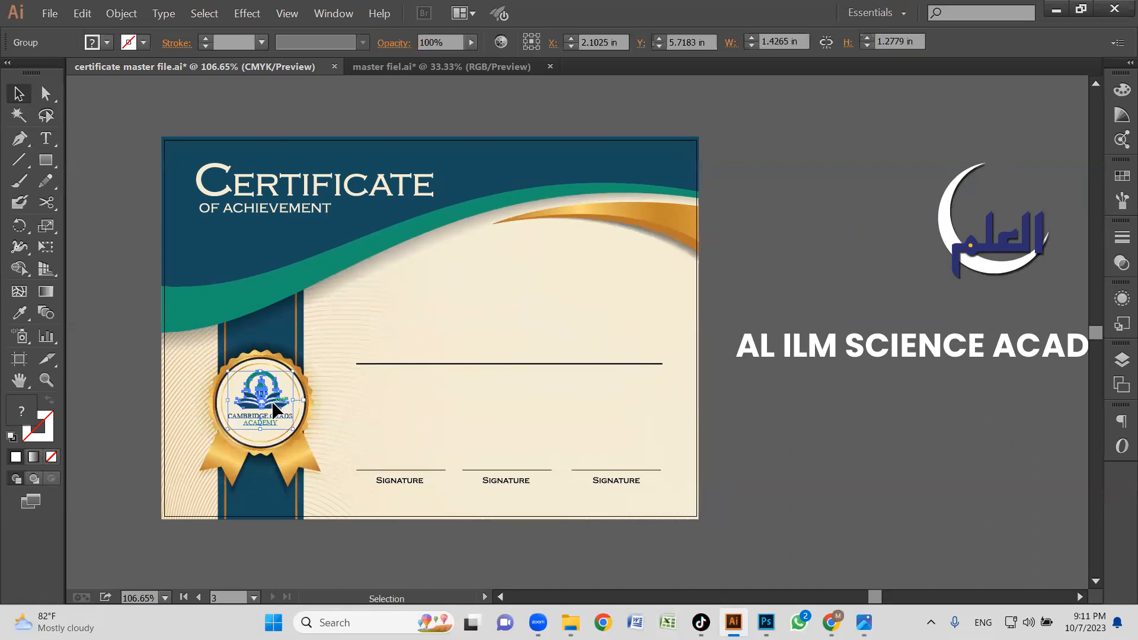
{"action": "key", "text": "Delete"}
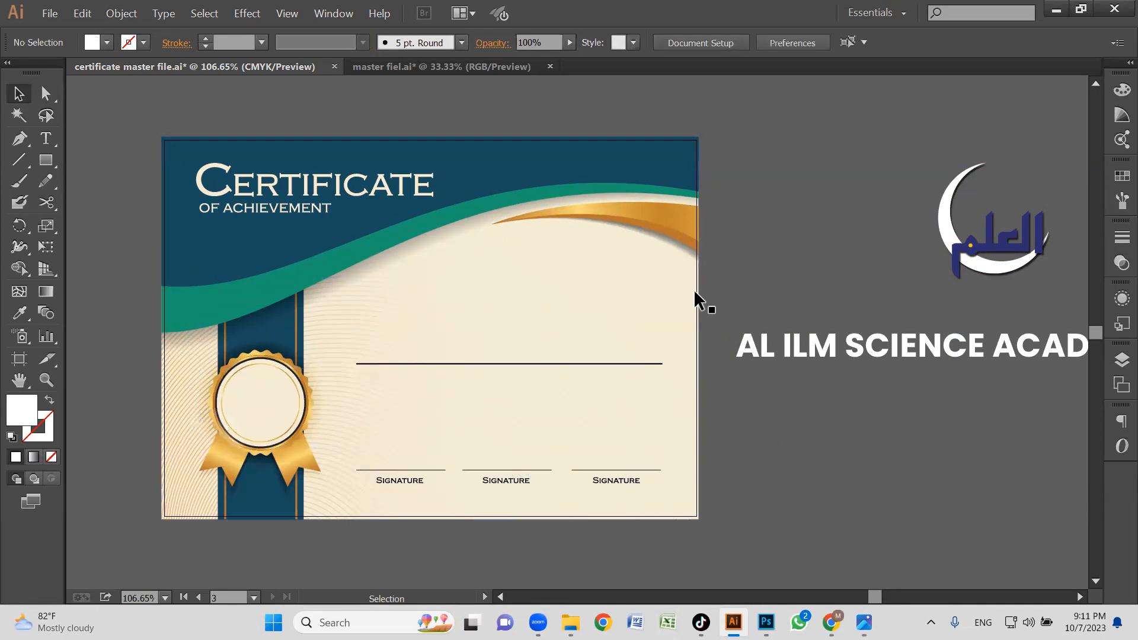
Recolour the pasted crescent logo with the dark blue sampled from the certificate's header.
{"action": "left_click_drag", "start_coordinate": [1018, 200], "coordinate": [1014, 202]}
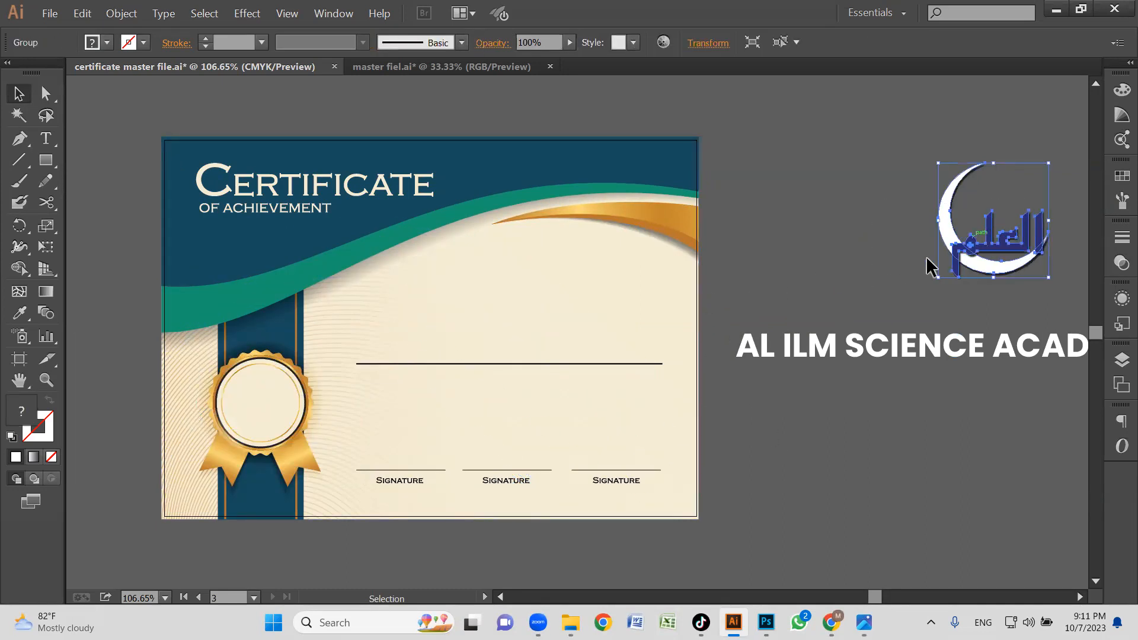
{"action": "key", "text": "i"}
{"action": "left_click", "coordinate": [669, 151]}
{"action": "key", "text": "v"}
{"action": "left_click", "coordinate": [840, 250]}
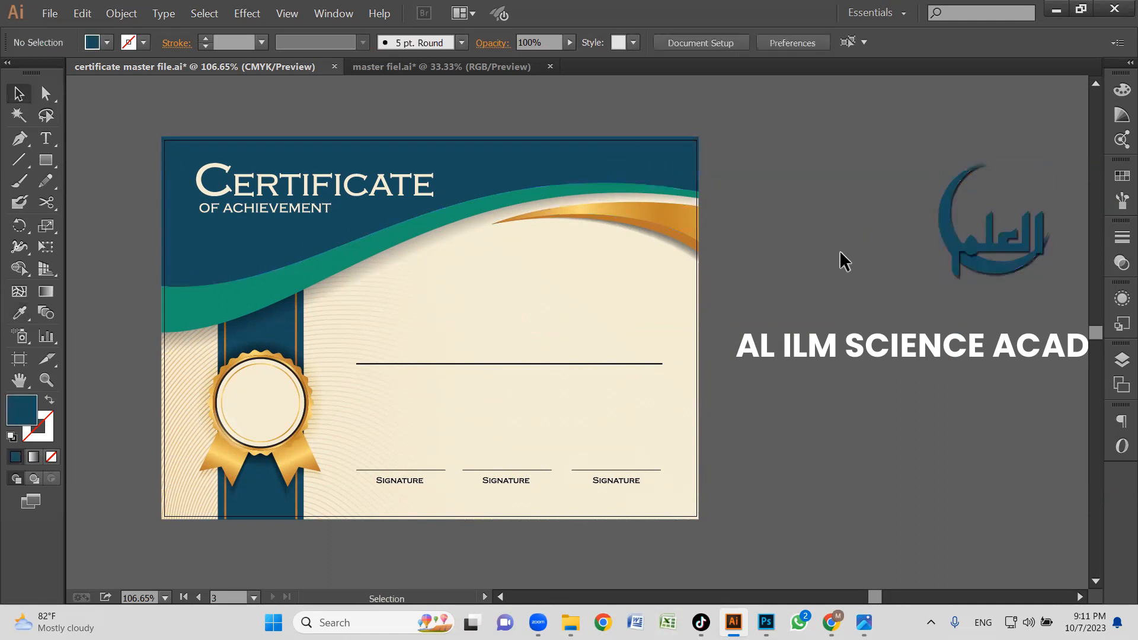
Scale down the dark blue crescent logo and move it into the empty gold badge.
{"action": "left_click_drag", "start_coordinate": [1013, 248], "coordinate": [821, 250]}
{"action": "left_click_drag", "start_coordinate": [875, 173], "coordinate": [840, 251]}
{"action": "left_click_drag", "start_coordinate": [587, 332], "coordinate": [267, 412]}
Enlarge the crescent logo to fill more of the badge's cream circle and nudge it slightly upward.
{"action": "key", "text": "z"}
{"action": "left_click_drag", "start_coordinate": [141, 336], "coordinate": [456, 483]}
{"action": "key", "text": "v"}
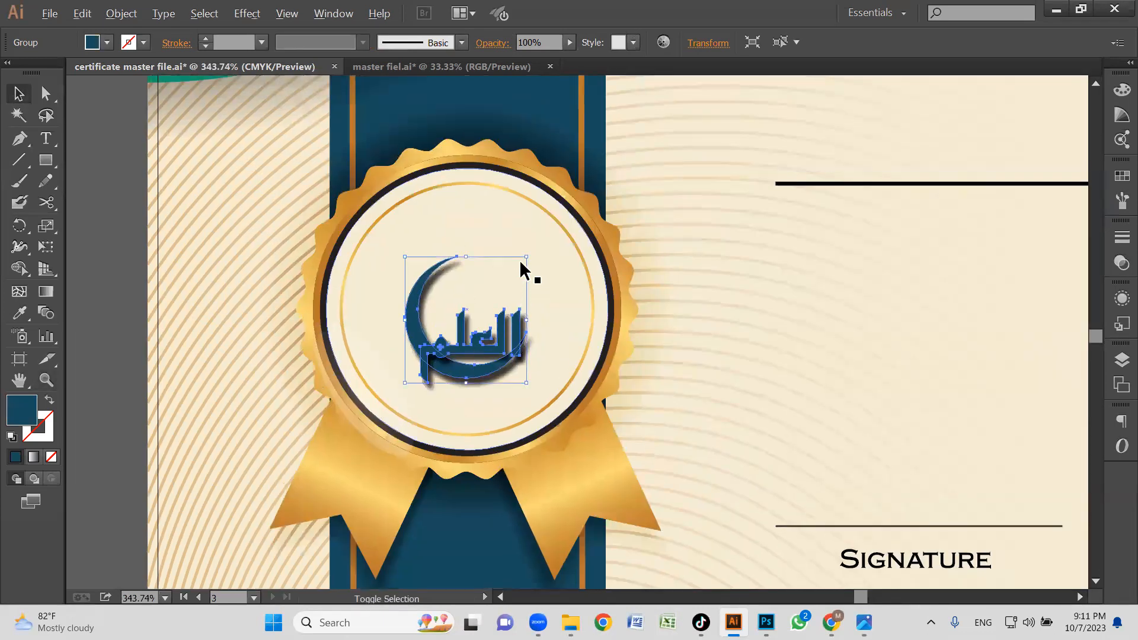
{"action": "left_click_drag", "start_coordinate": [528, 260], "coordinate": [551, 224]}
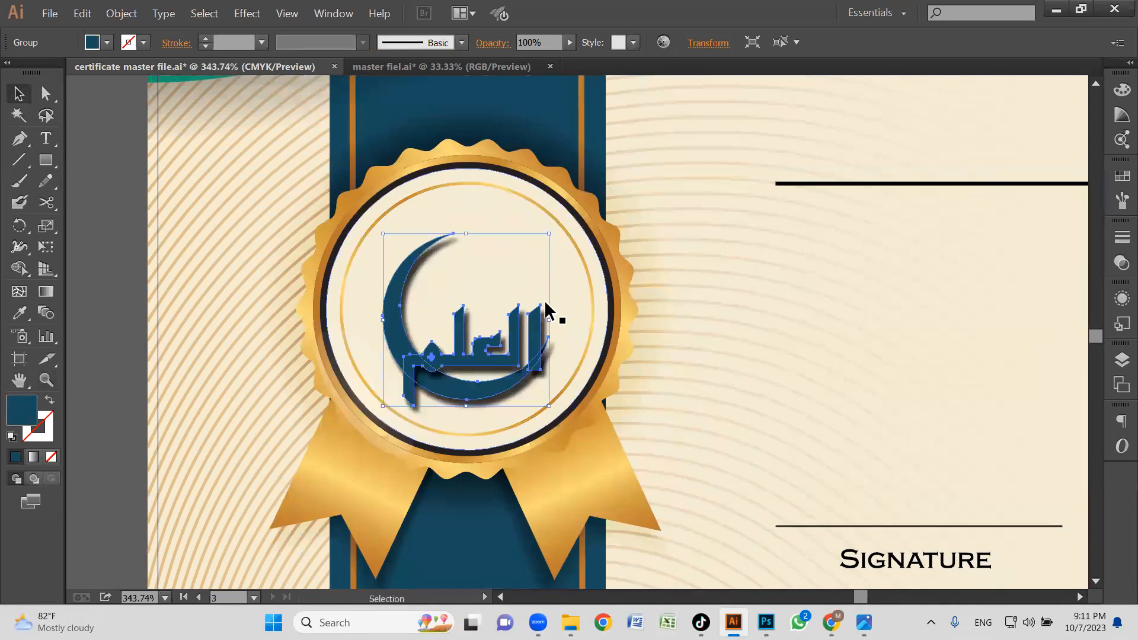
{"action": "left_click_drag", "start_coordinate": [510, 366], "coordinate": [508, 358]}
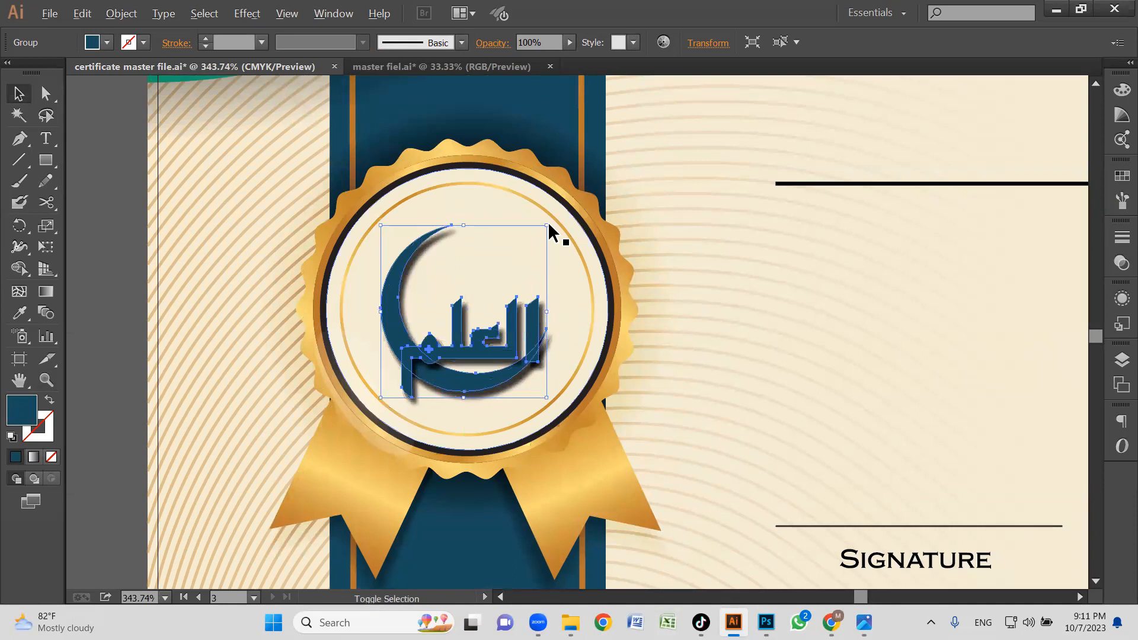
Scale the dark blue crescent logo up from its centre until it nearly reaches the badge's inner gold ring.
{"action": "left_click_drag", "start_coordinate": [555, 219], "coordinate": [575, 199]}
{"action": "key", "text": "z"}
{"action": "left_click", "coordinate": [472, 311], "text": "alt"}
{"action": "left_click", "coordinate": [472, 311], "text": "alt"}
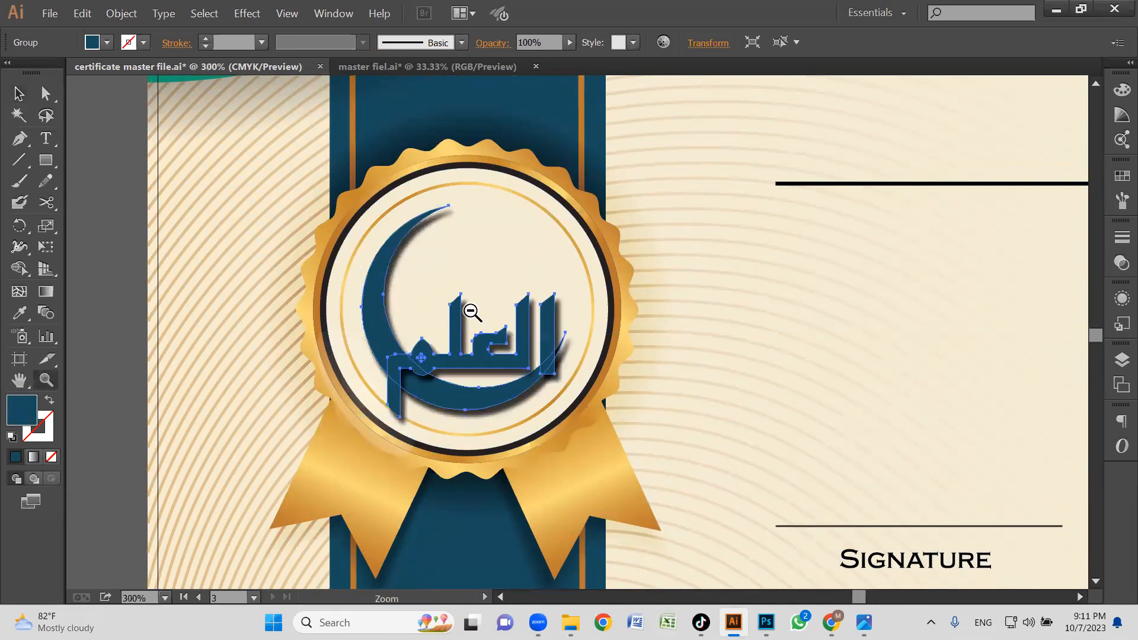
{"action": "left_click_drag", "start_coordinate": [634, 372], "coordinate": [513, 385]}
{"action": "key", "text": "v"}
{"action": "left_click", "coordinate": [258, 335]}
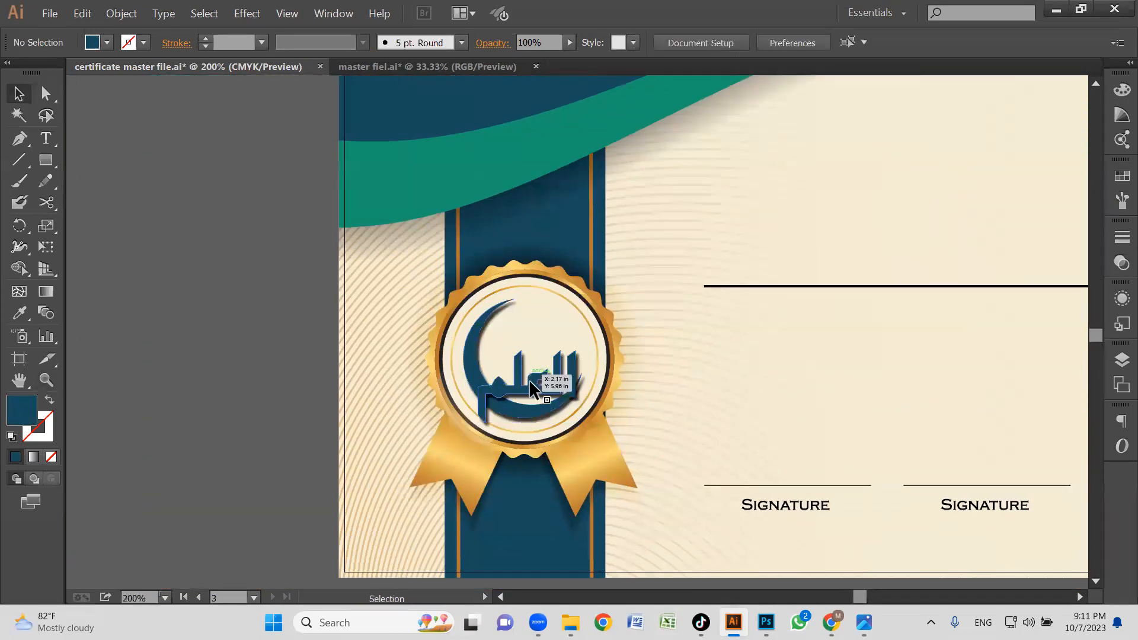
Recolour the Arabic lettering of the badge logo with the gold gradient sampled from the badge's ribbon tail.
{"action": "left_click_drag", "start_coordinate": [497, 346], "coordinate": [536, 394]}
{"action": "double_click", "coordinate": [533, 394]}
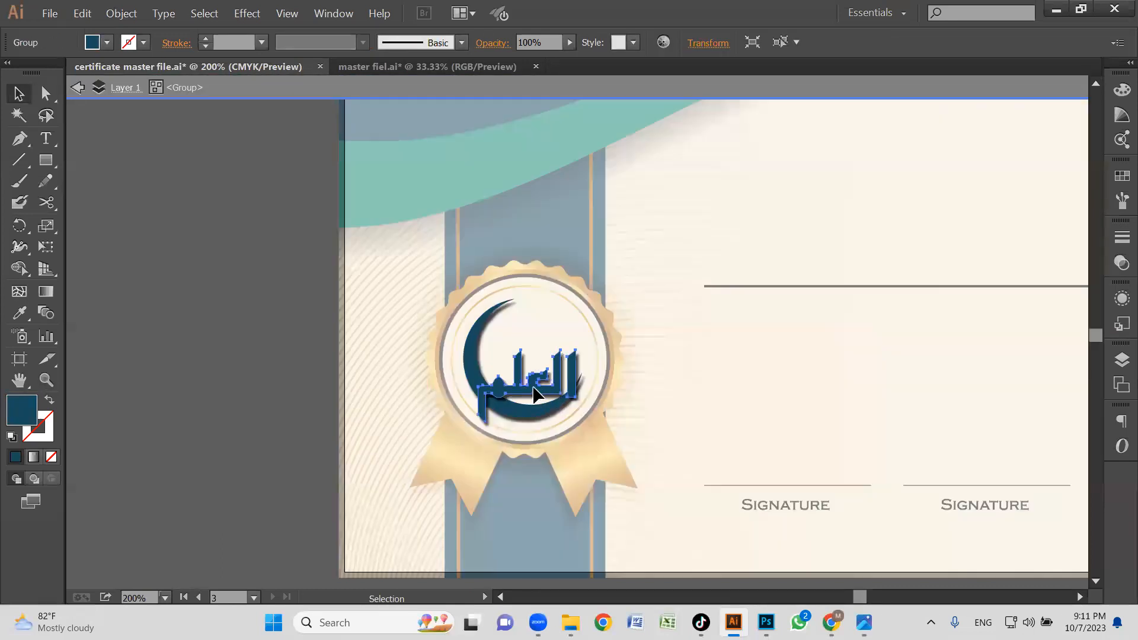
{"action": "key", "text": "Escape"}
{"action": "key", "text": "i"}
{"action": "left_click", "coordinate": [602, 451]}
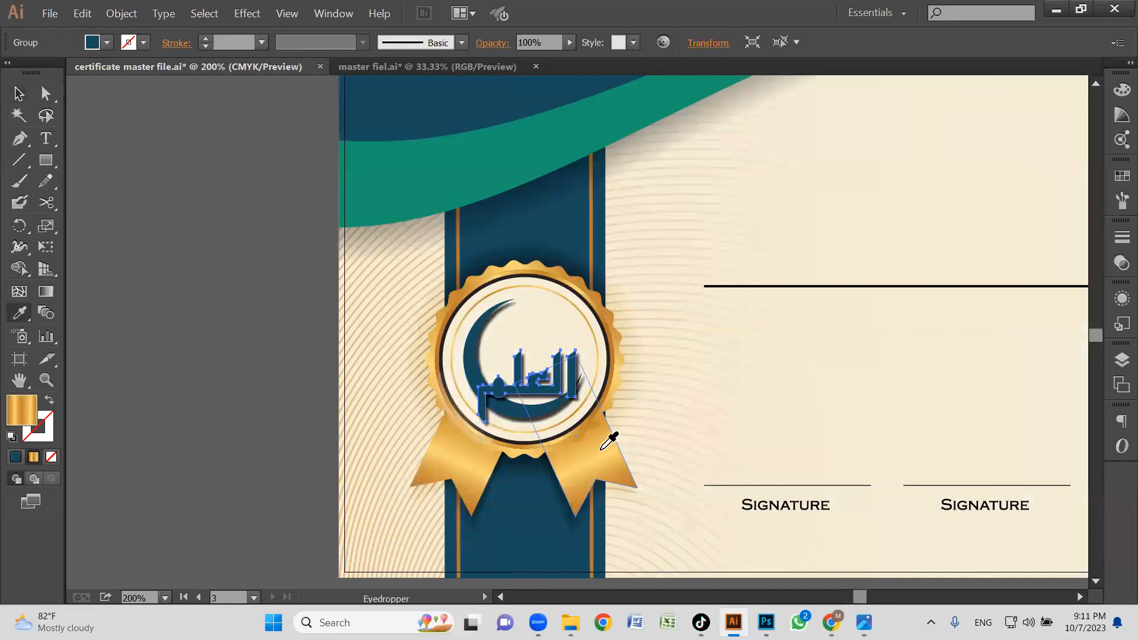
Redirect the gold gradient across the Arabic lettering with the Gradient tool so it runs roughly vertically, then deselect the lettering.
{"action": "key", "text": "v"}
{"action": "key", "text": "g"}
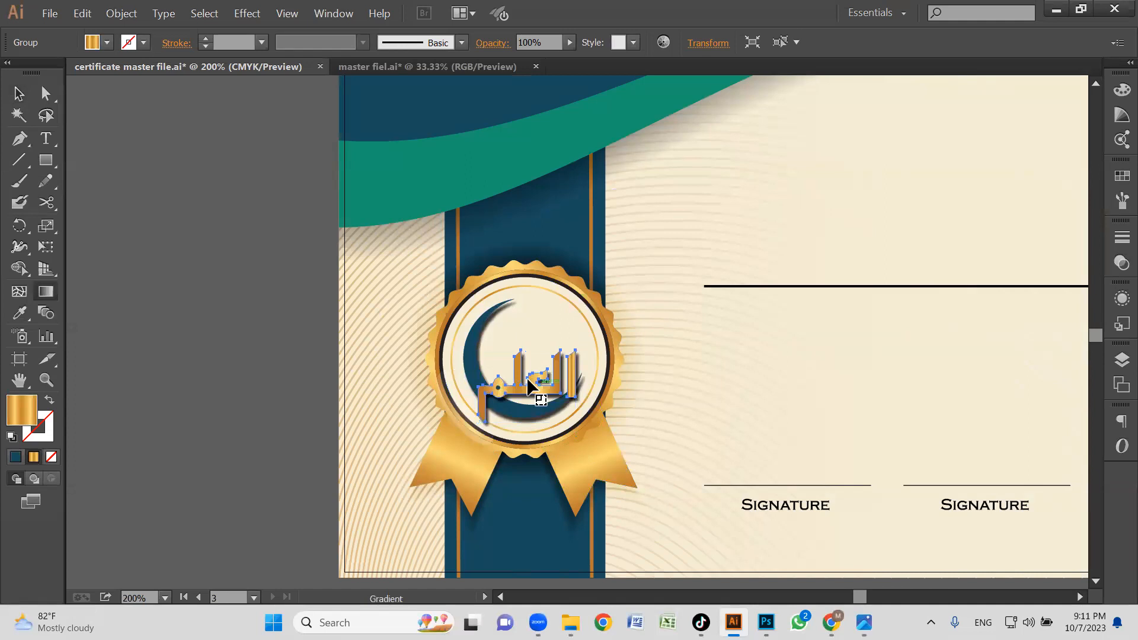
{"action": "left_click_drag", "start_coordinate": [617, 335], "coordinate": [527, 414]}
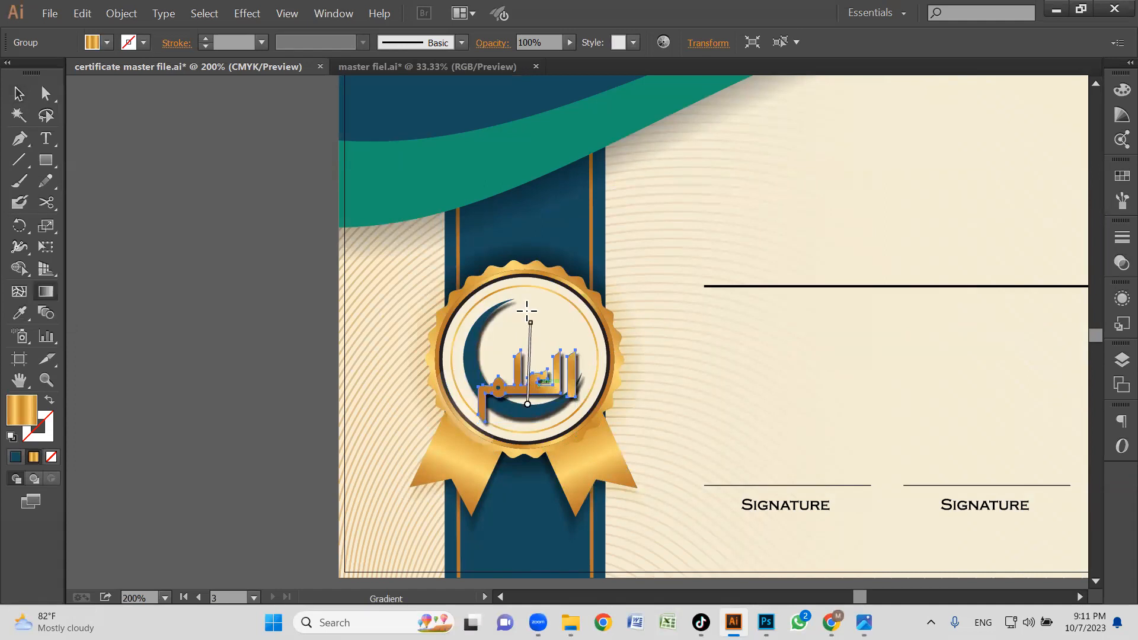
{"action": "key", "text": "c"}
{"action": "left_click", "coordinate": [167, 365]}
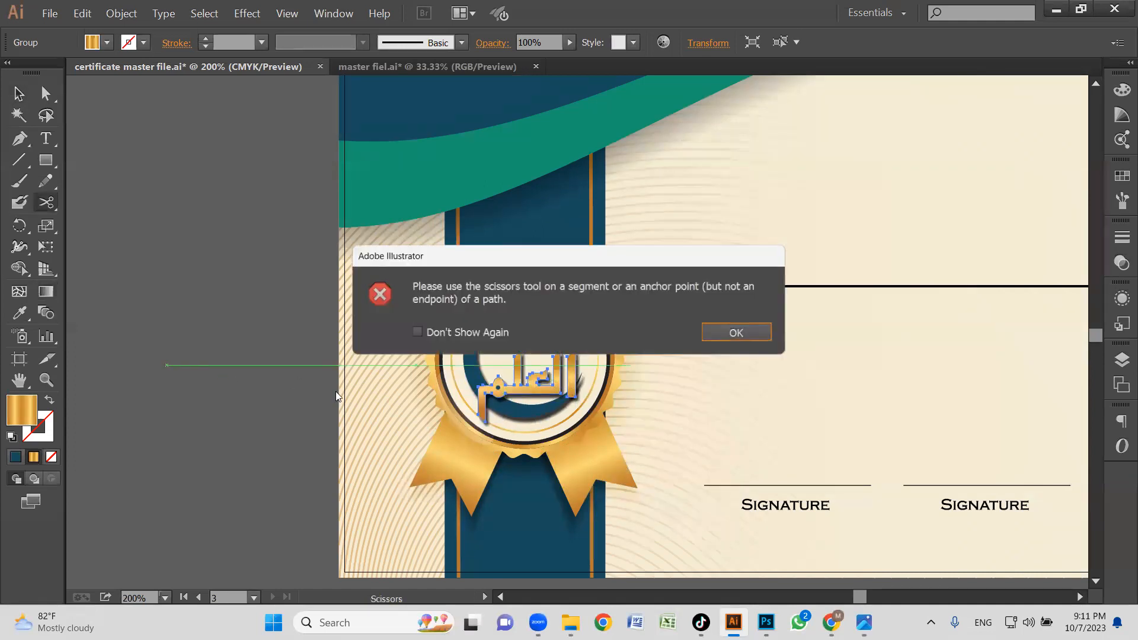
{"action": "left_click", "coordinate": [713, 337]}
{"action": "key", "text": "v"}
{"action": "left_click", "coordinate": [296, 349]}
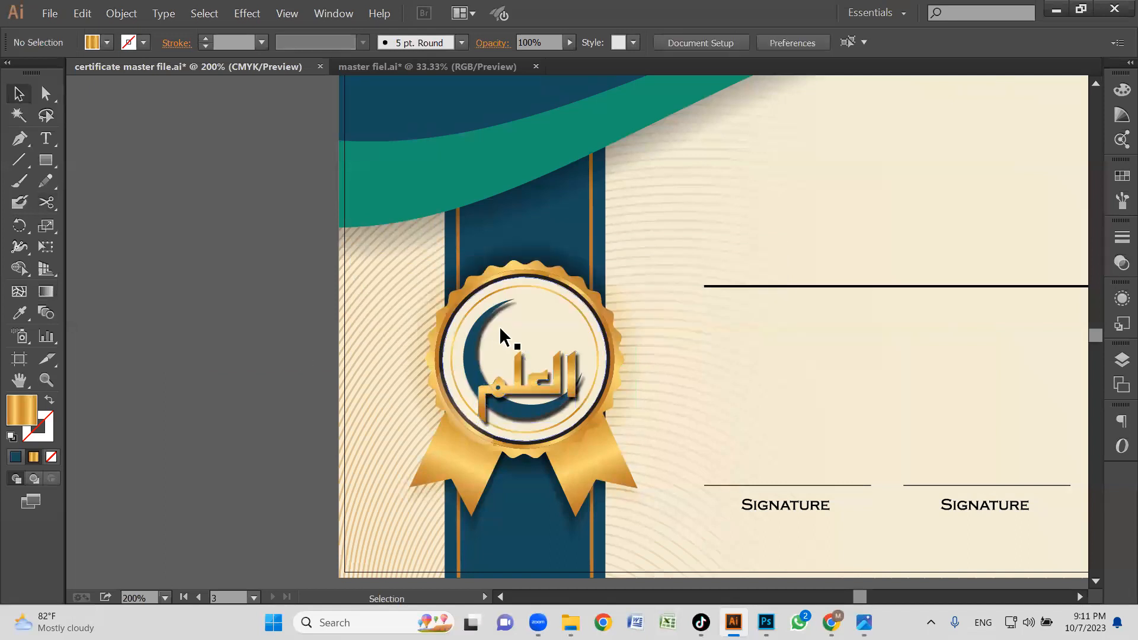
Recolour the crescent shape of the badge logo with the gold gradient sampled from the badge.
{"action": "left_click", "coordinate": [482, 321]}
{"action": "double_click", "coordinate": [482, 323]}
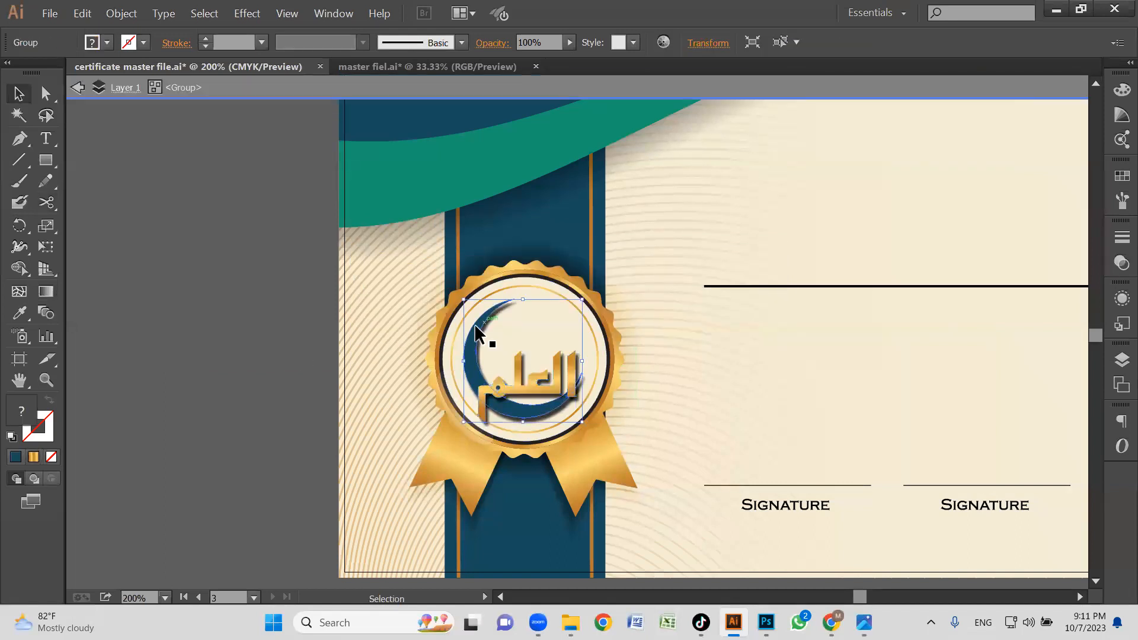
{"action": "key", "text": "Escape"}
{"action": "key", "text": "i"}
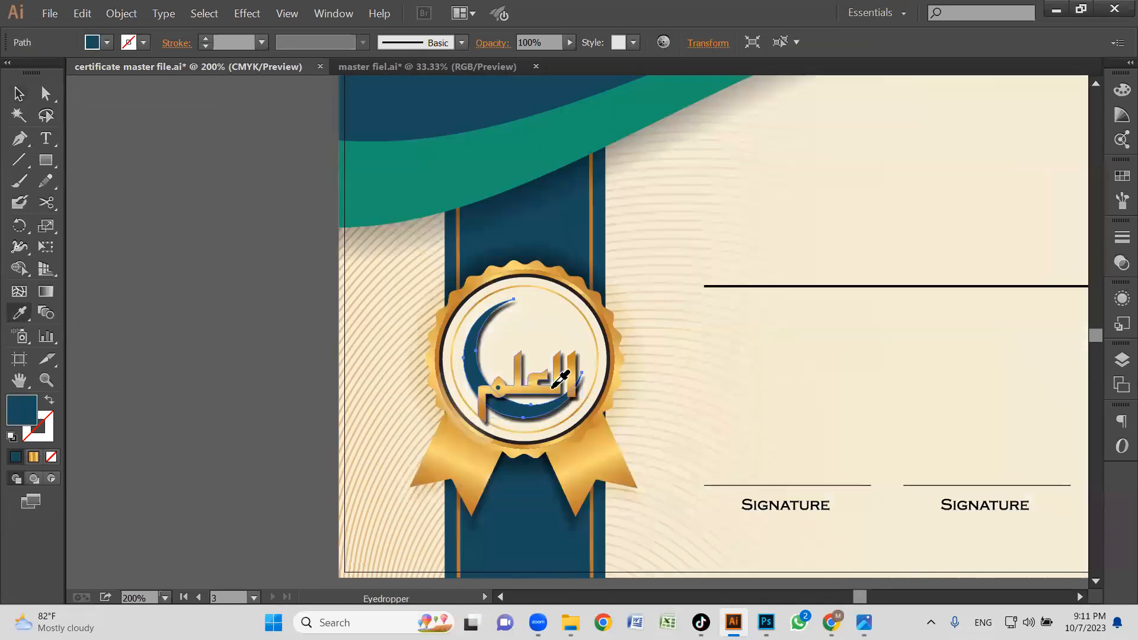
{"action": "left_click", "coordinate": [576, 416]}
{"action": "key", "text": "v"}
{"action": "left_click", "coordinate": [309, 369]}
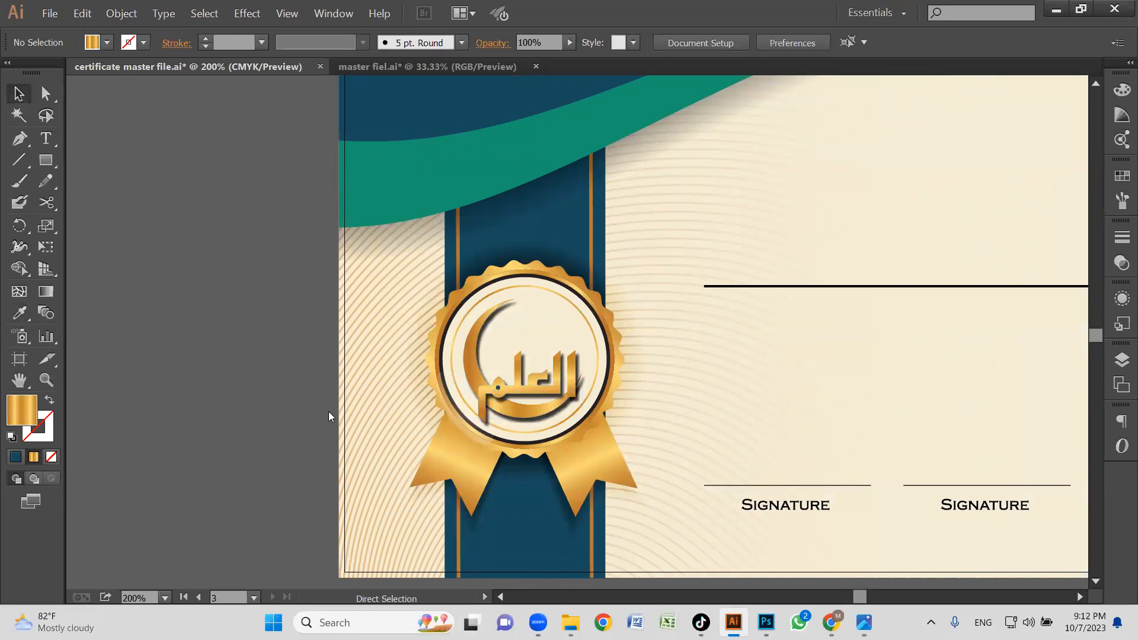
Move the AL ILM SCIENCE ACADEMY text onto the certificate's cream area and scale it down to about 40.49 pt.
{"action": "key", "text": "ctrl+o"}
{"action": "left_click", "coordinate": [900, 461]}
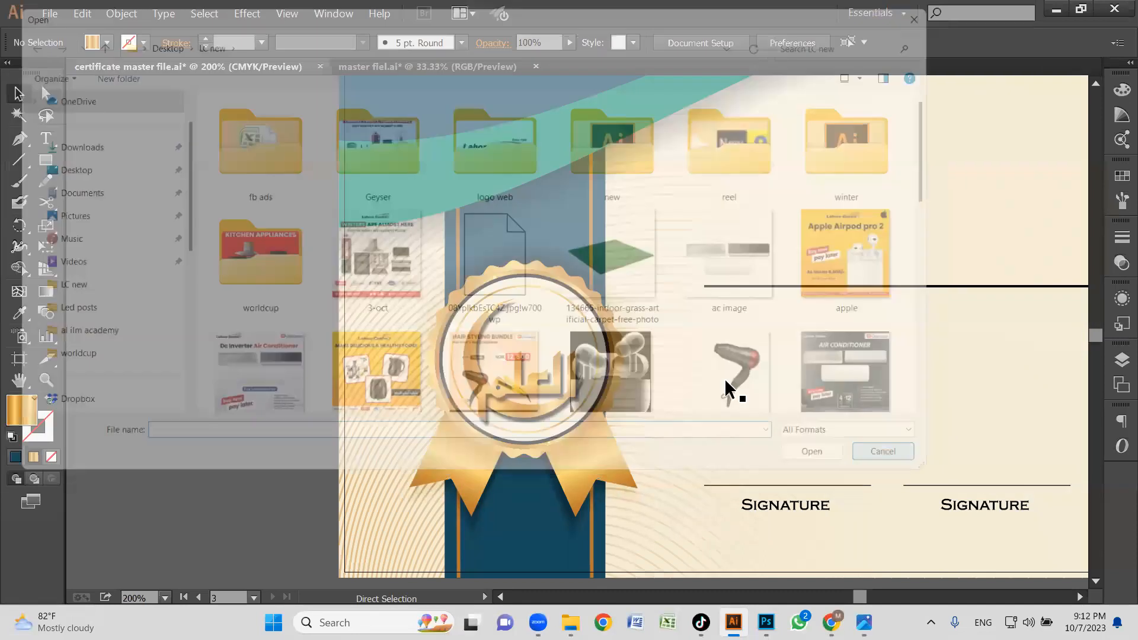
{"action": "key", "text": "ctrl+0"}
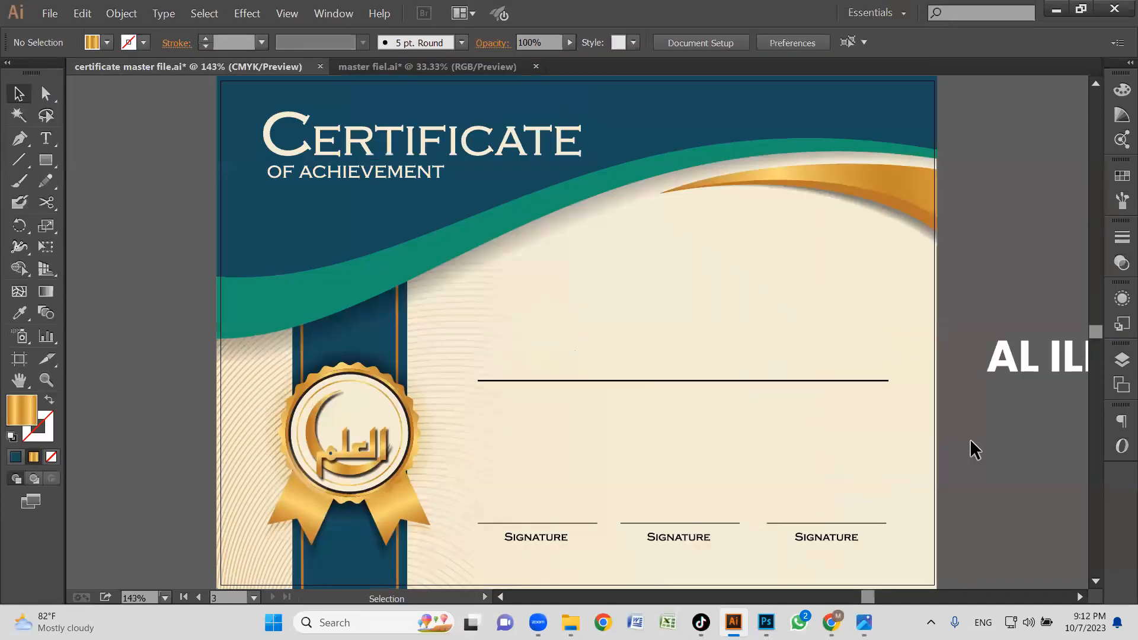
{"action": "left_click_drag", "start_coordinate": [607, 273], "coordinate": [566, 265]}
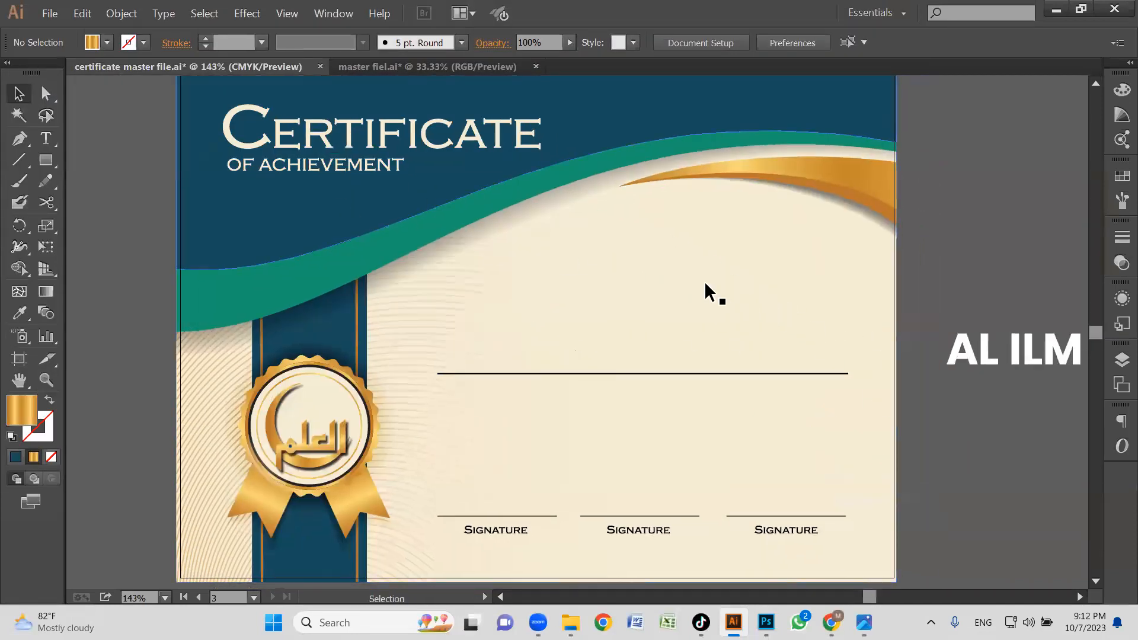
{"action": "left_click_drag", "start_coordinate": [704, 281], "coordinate": [649, 246]}
{"action": "left_click", "coordinate": [978, 323]}
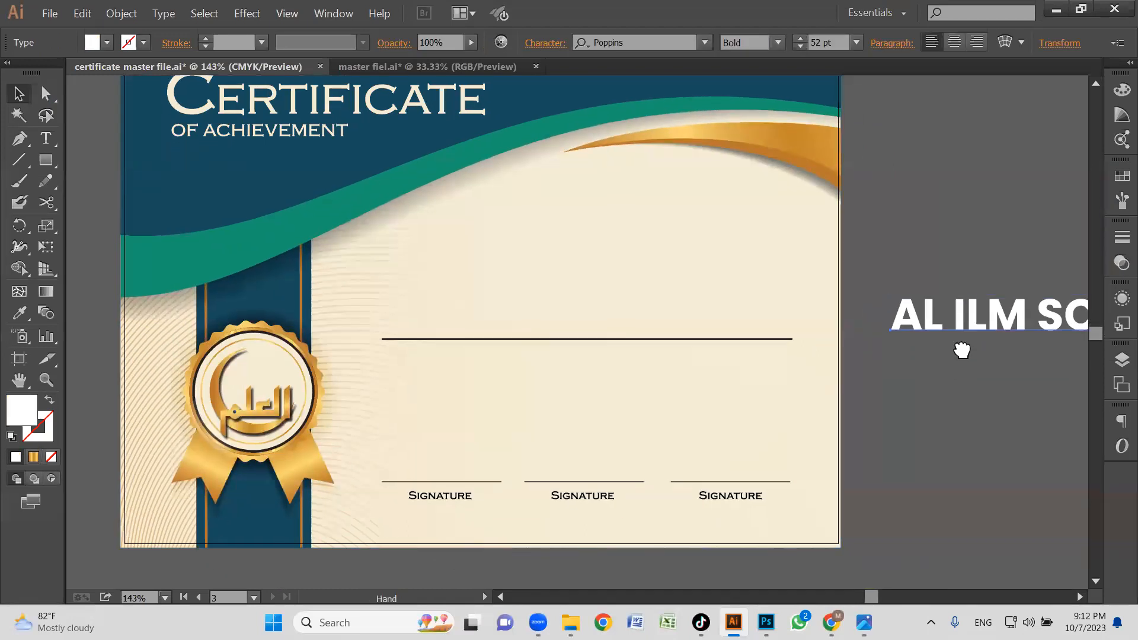
{"action": "left_click_drag", "start_coordinate": [961, 350], "coordinate": [963, 342]}
{"action": "left_click_drag", "start_coordinate": [1013, 307], "coordinate": [503, 229]}
{"action": "left_click_drag", "start_coordinate": [645, 320], "coordinate": [684, 380]}
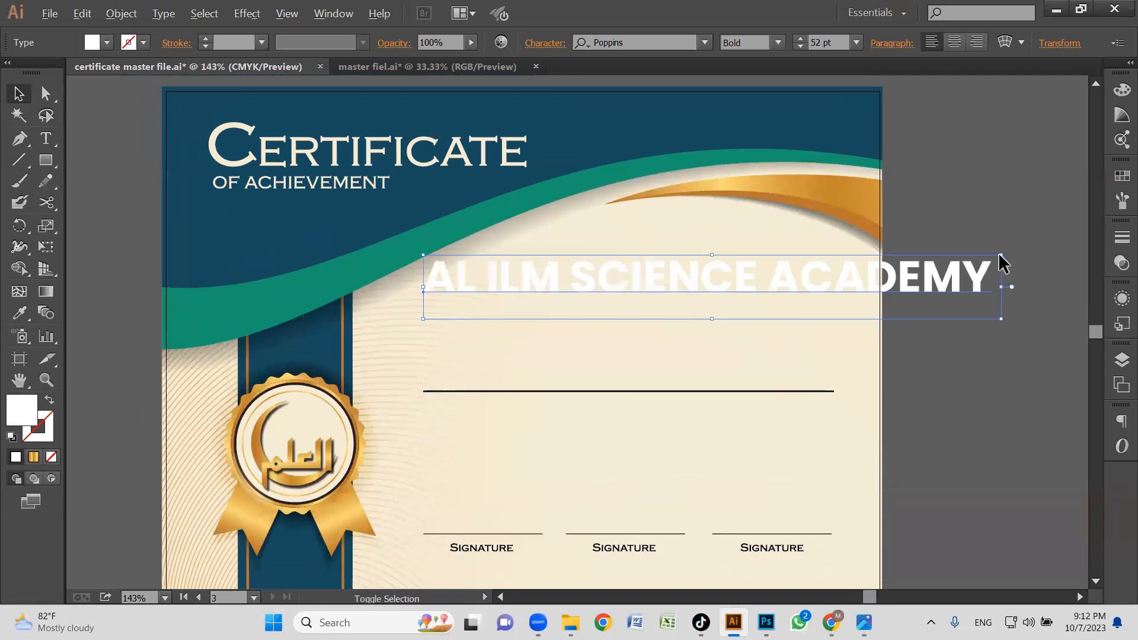
{"action": "left_click_drag", "start_coordinate": [988, 260], "coordinate": [948, 265]}
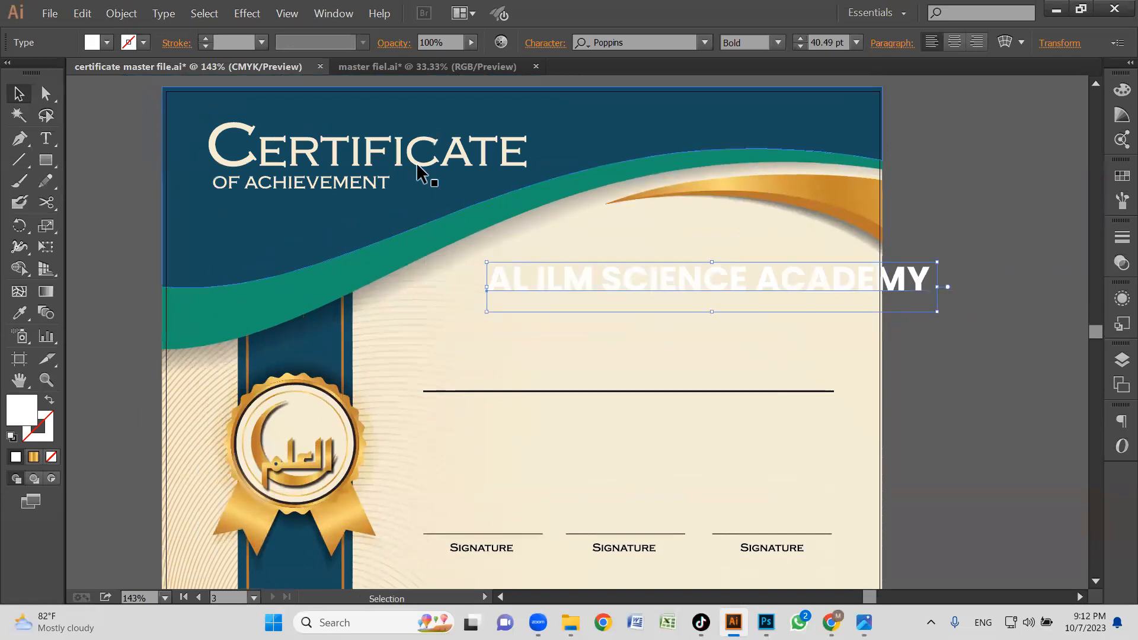
Delete the "Certificate" and "of Achievement" heading lines from the certificate's blue header.
{"action": "left_click", "coordinate": [416, 172]}
{"action": "double_click", "coordinate": [363, 171]}
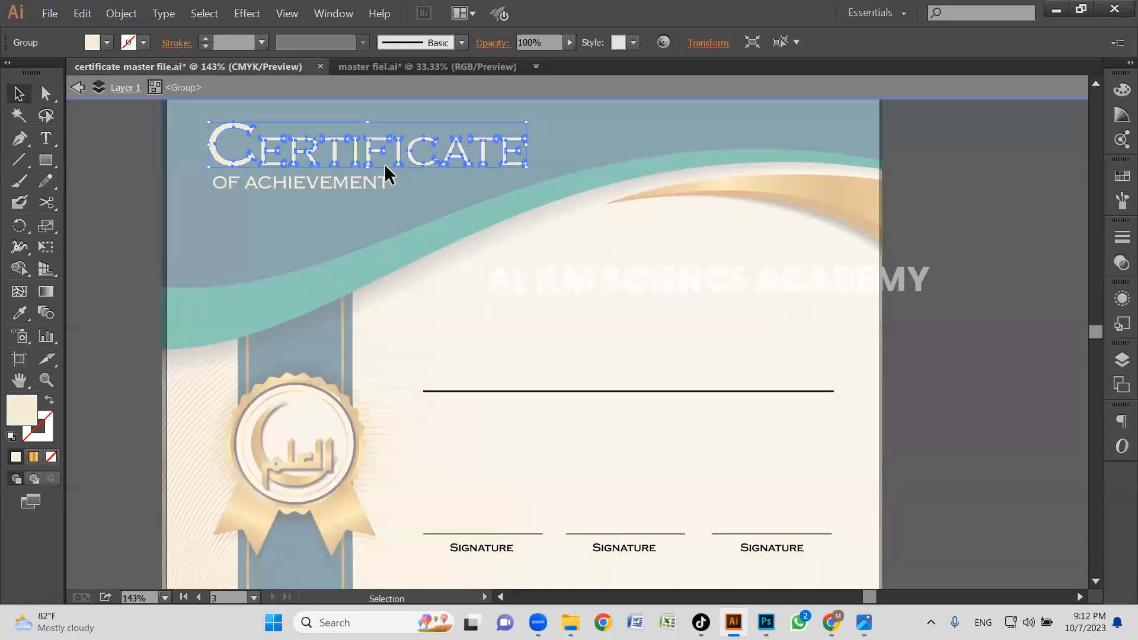
{"action": "key", "text": "Delete"}
{"action": "left_click", "coordinate": [332, 182]}
{"action": "key", "text": "Delete"}
{"action": "double_click", "coordinate": [870, 380]}
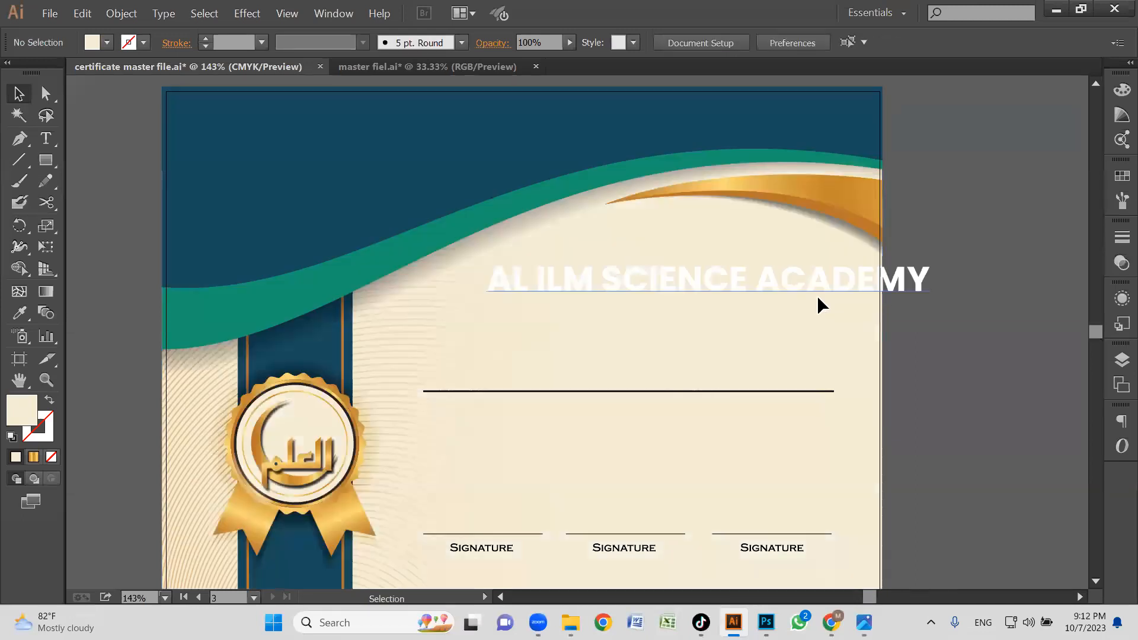
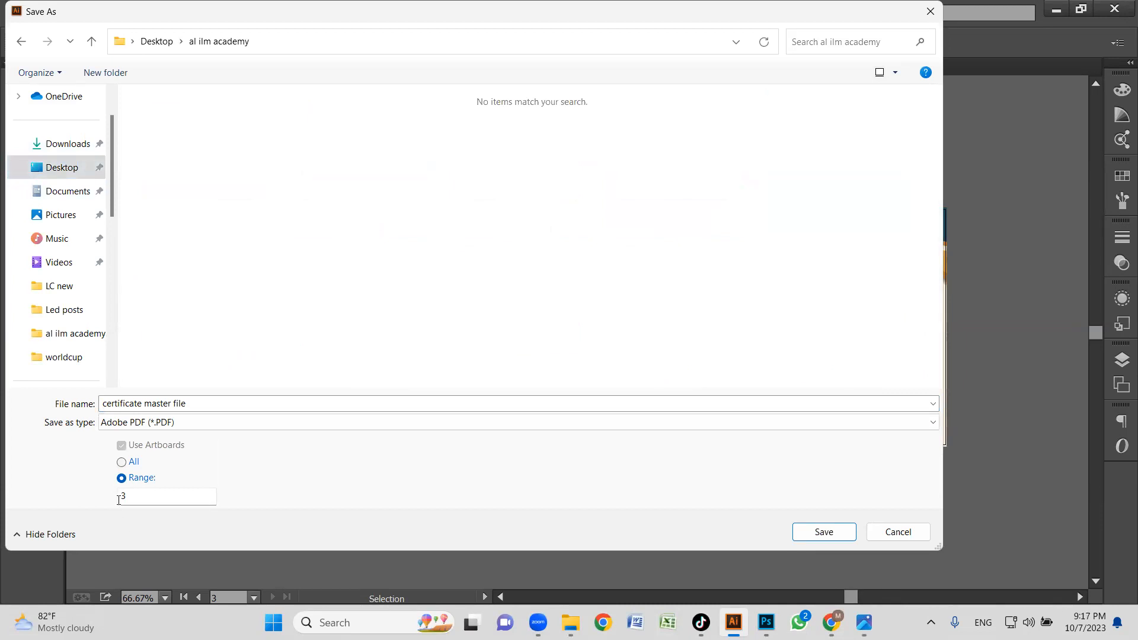
Save artboard 3 as an Adobe PDF named Certificate in the al ilm academy folder, using the Press Quality preset.
{"action": "triple_click", "coordinate": [210, 401]}
{"action": "type", "text": "Certificate"}
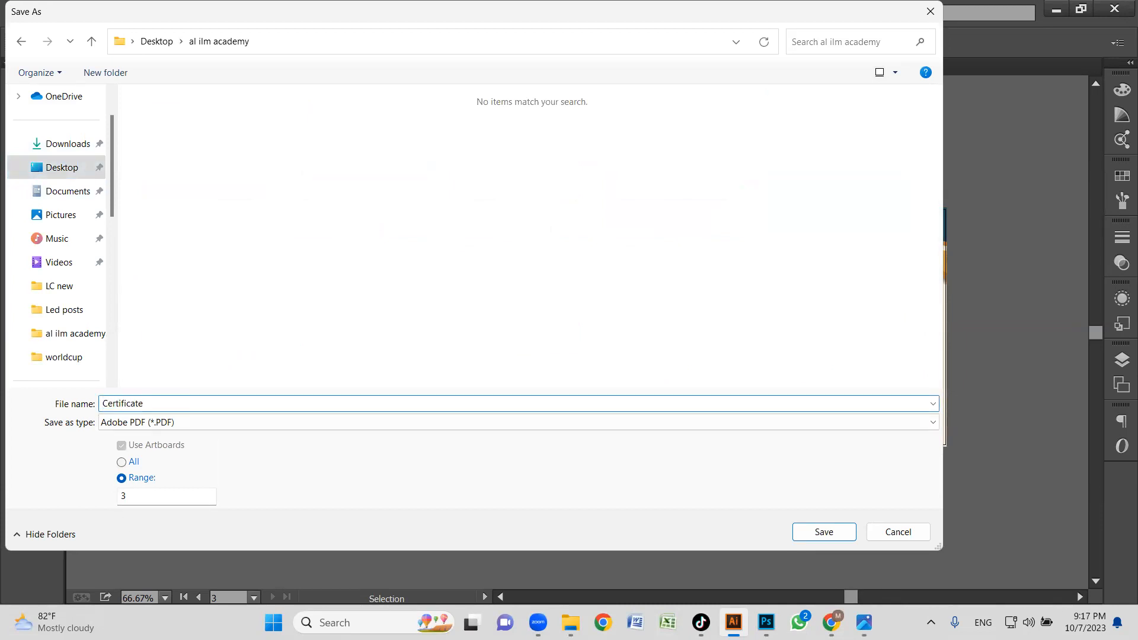
{"action": "key", "text": "Return"}
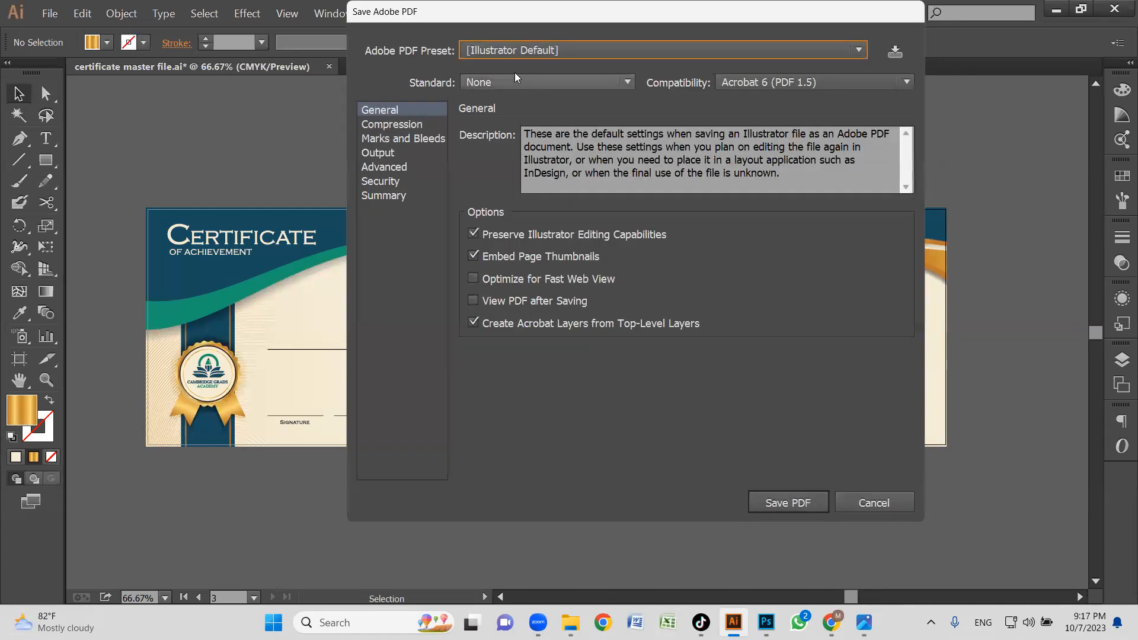
{"action": "left_click", "coordinate": [533, 51]}
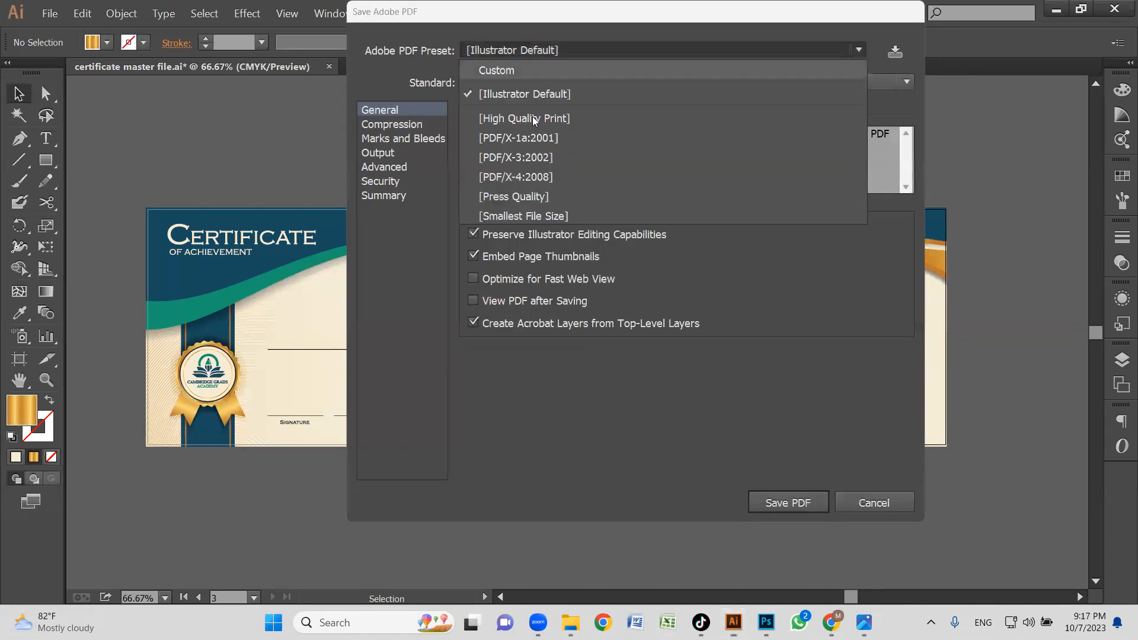
{"action": "left_click", "coordinate": [524, 201]}
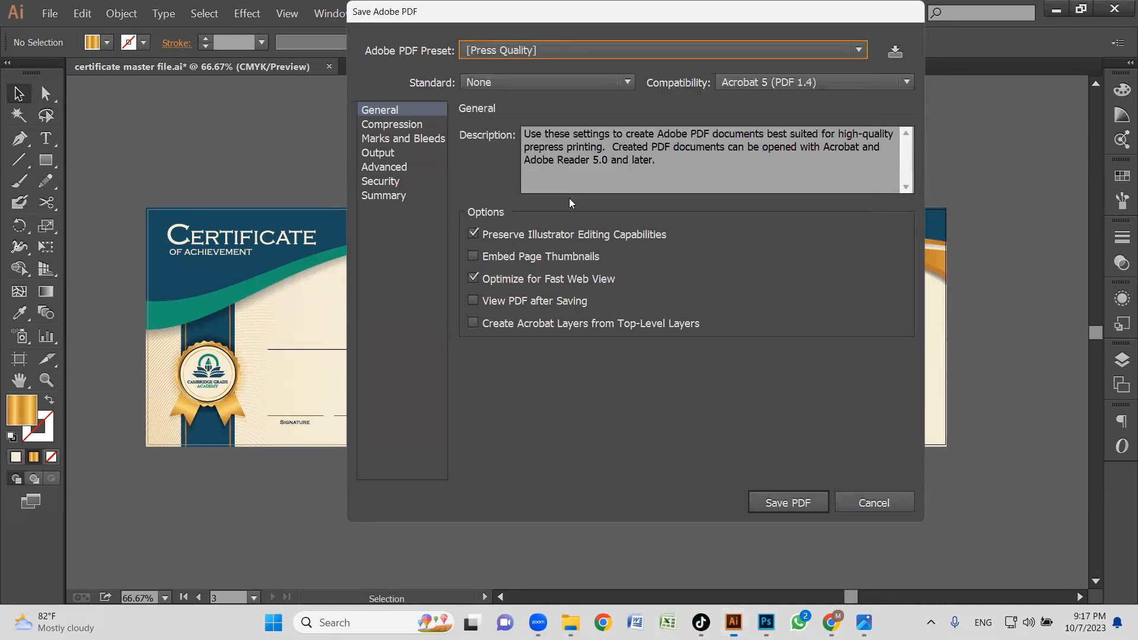
{"action": "left_click", "coordinate": [549, 51]}
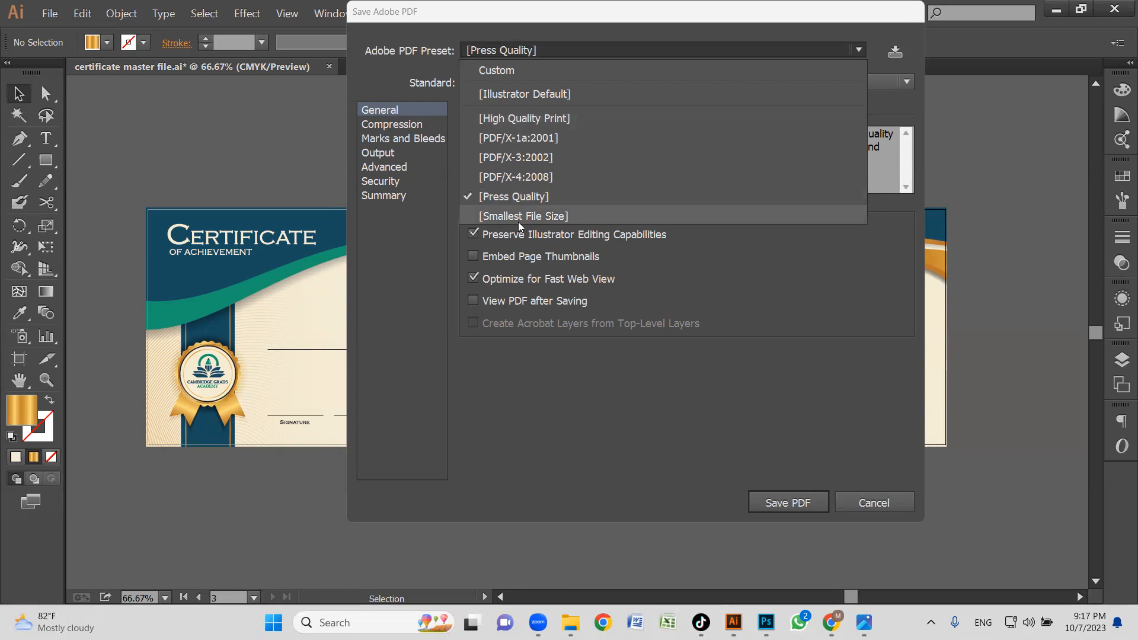
{"action": "left_click", "coordinate": [545, 197]}
{"action": "left_click", "coordinate": [788, 502]}
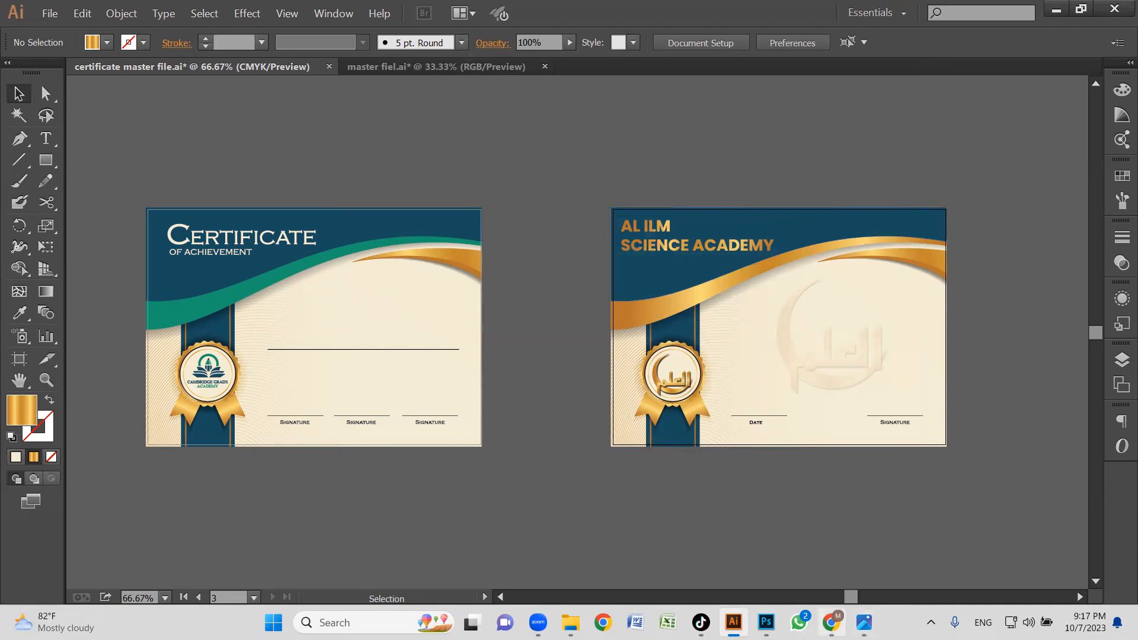
Switch to WhatsApp Web in Chrome and find and open the academy contact's chat.
{"action": "mouse_move", "coordinate": [830, 622]}
{"action": "left_click", "coordinate": [829, 539]}
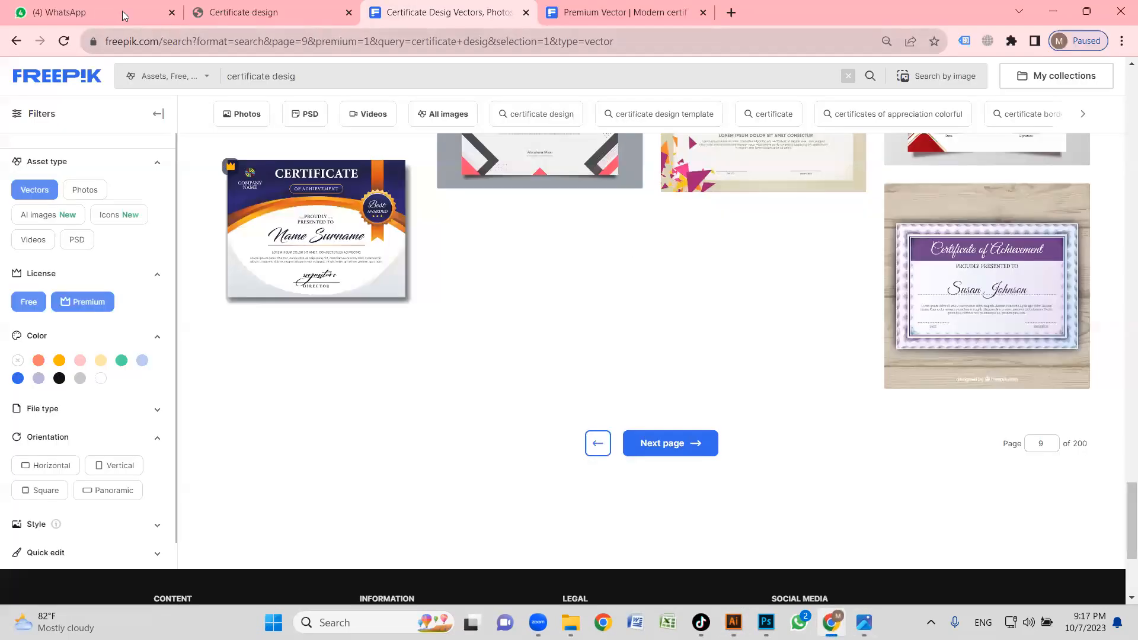
{"action": "left_click", "coordinate": [112, 6]}
{"action": "left_click", "coordinate": [148, 130]}
{"action": "type", "text": "zawar"}
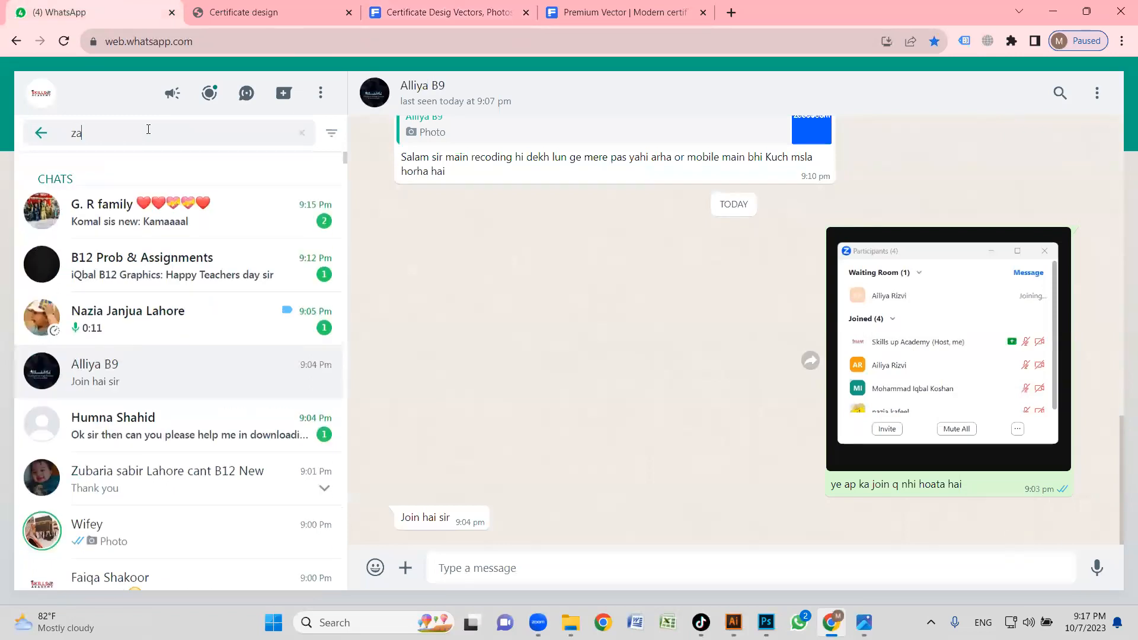
{"action": "left_click", "coordinate": [180, 247]}
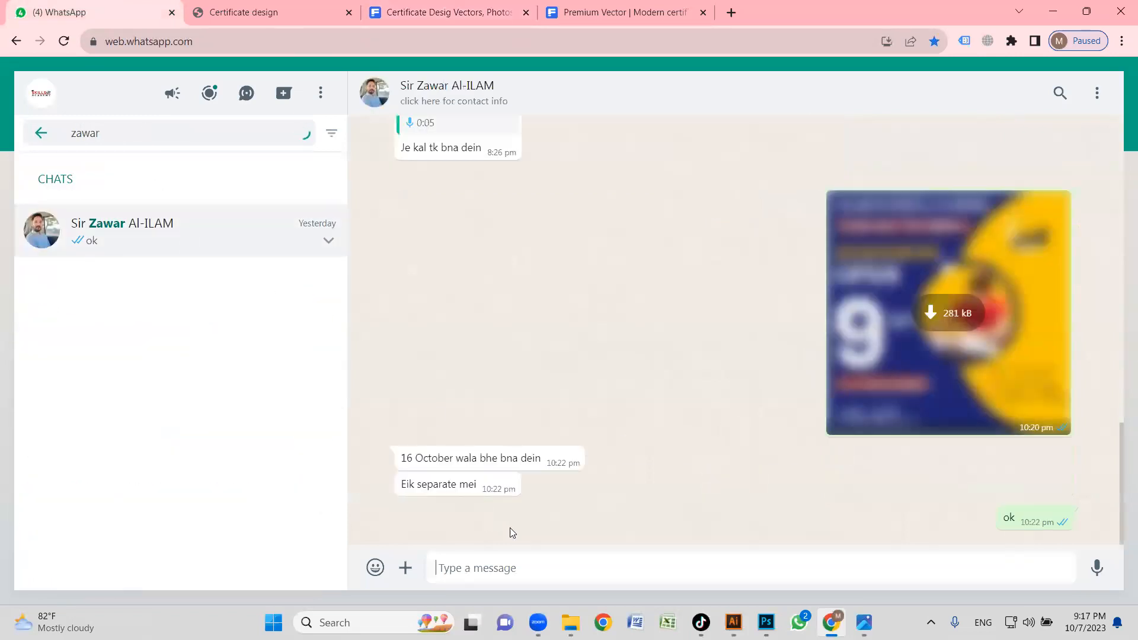
Attach the Certificate PDF from the al ilm academy folder on the Desktop to the chat and send it.
{"action": "left_click", "coordinate": [400, 567]}
{"action": "left_click", "coordinate": [513, 310]}
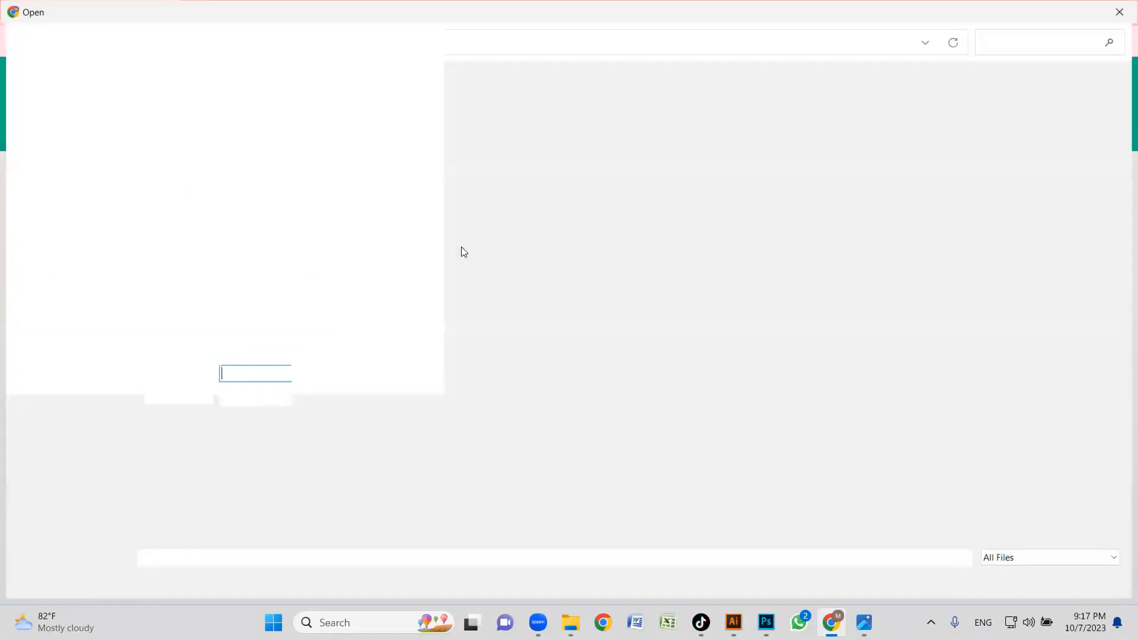
{"action": "left_click", "coordinate": [142, 217]}
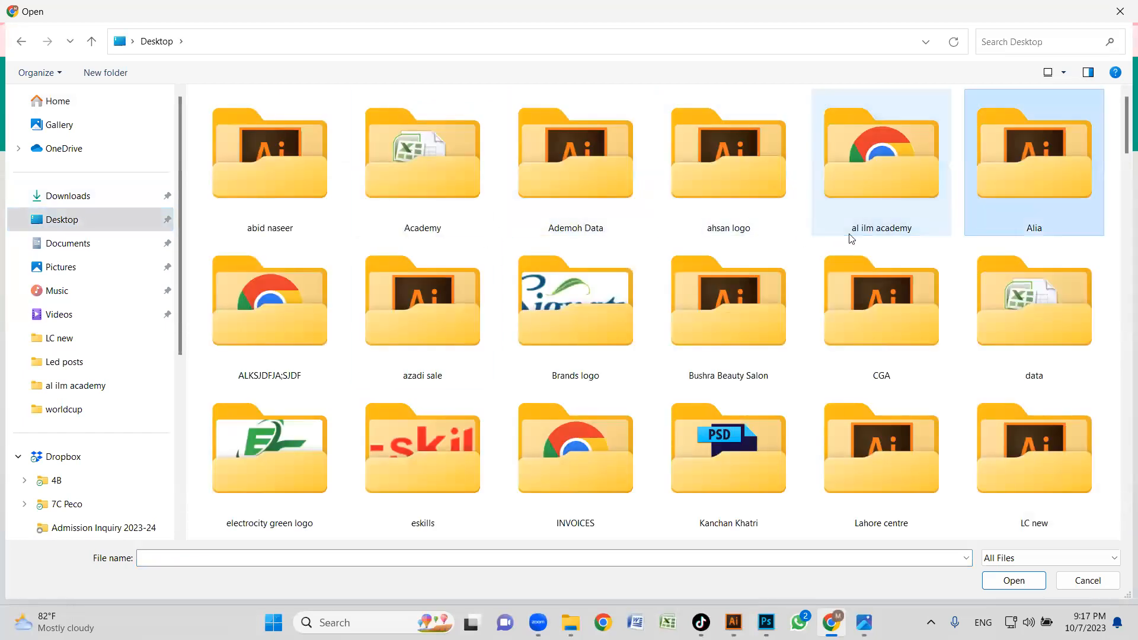
{"action": "double_click", "coordinate": [861, 165]}
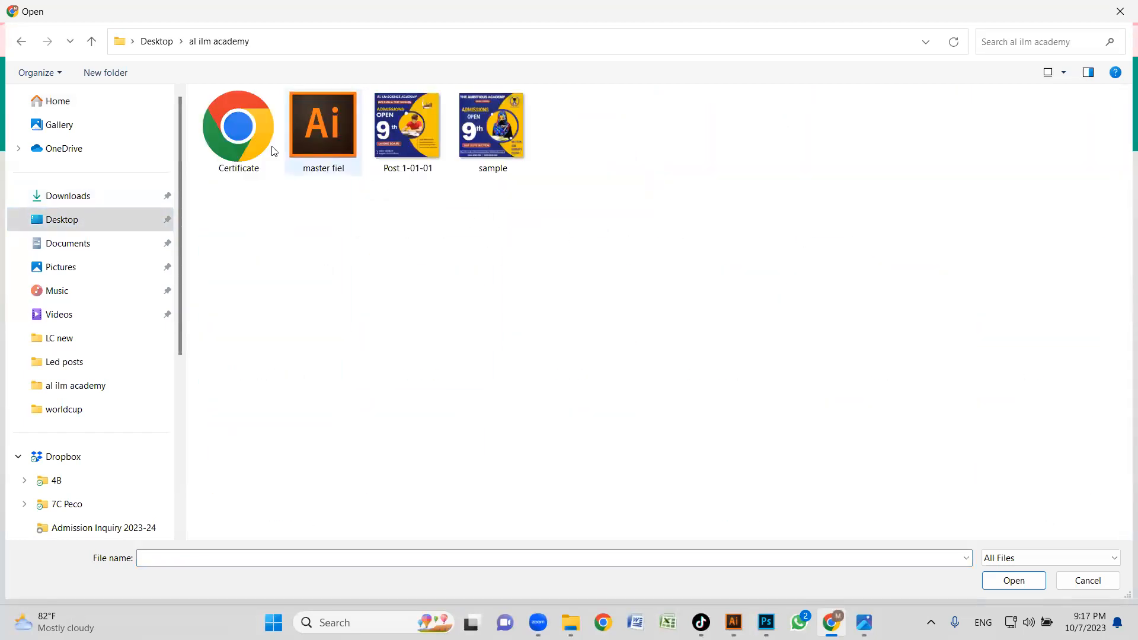
{"action": "left_click", "coordinate": [239, 130]}
{"action": "left_click", "coordinate": [1009, 582]}
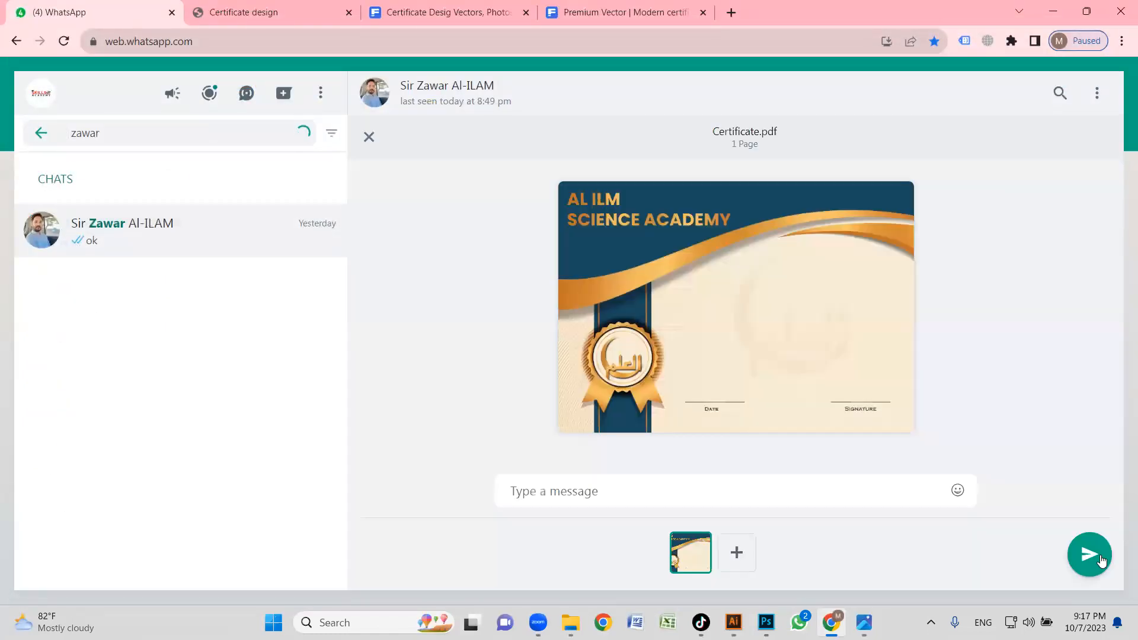
{"action": "left_click", "coordinate": [1089, 554]}
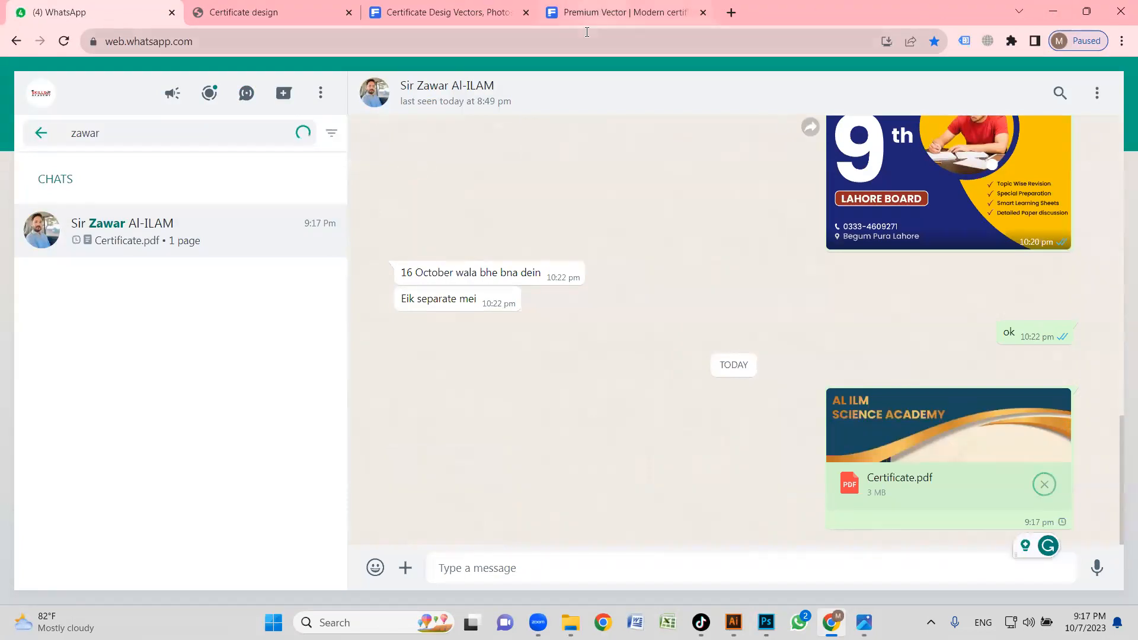
Load lahorecentre.com in place of the Freepik premium vector page and look over the top of its home page.
{"action": "left_click", "coordinate": [619, 13]}
{"action": "left_click", "coordinate": [662, 39]}
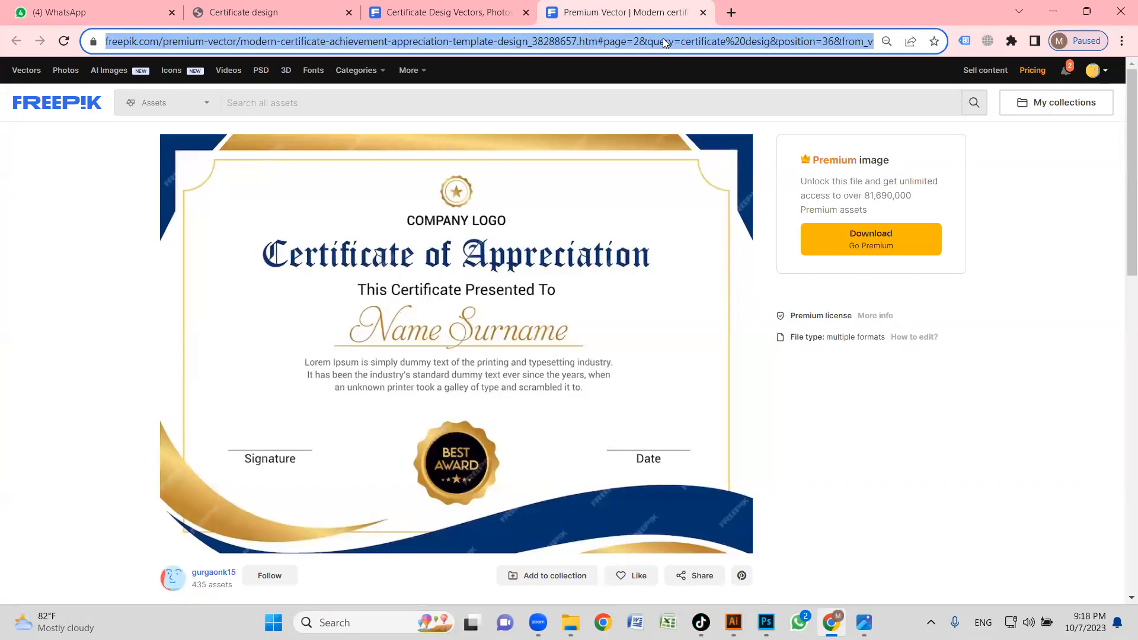
{"action": "type", "text": "lahorecentre.com"}
{"action": "key", "text": "Return"}
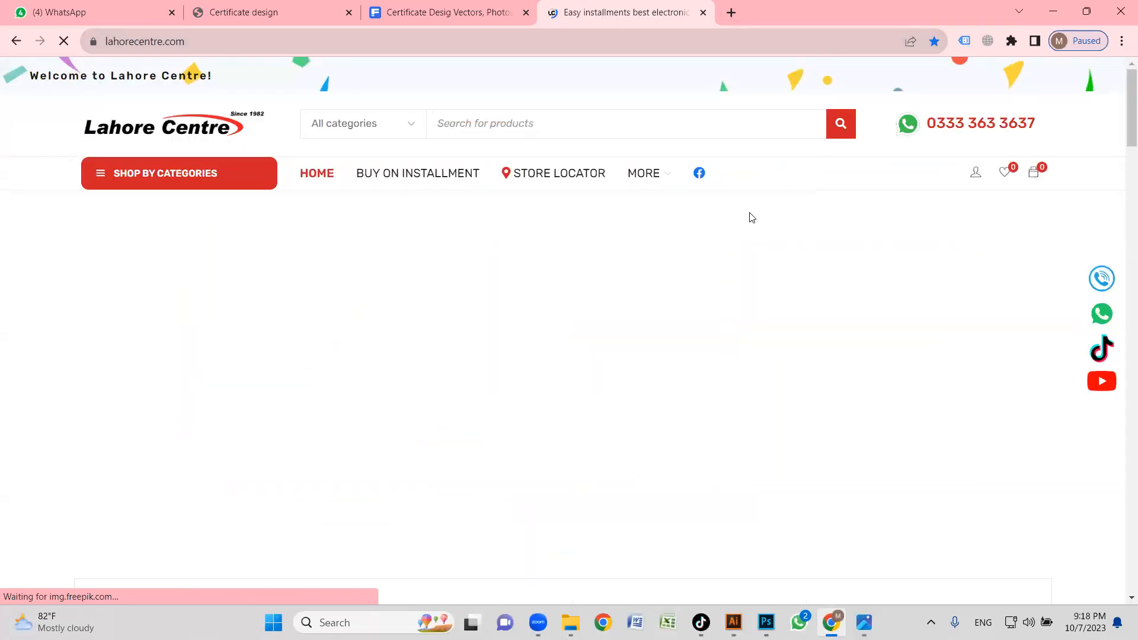
{"action": "scroll", "coordinate": [753, 221], "scroll_direction": "down", "scroll_amount": 3}
{"action": "scroll", "coordinate": [824, 270], "scroll_direction": "up", "scroll_amount": 3}
{"action": "scroll", "coordinate": [817, 262], "scroll_direction": "down", "scroll_amount": 2}
{"action": "scroll", "coordinate": [725, 231], "scroll_direction": "up", "scroll_amount": 1}
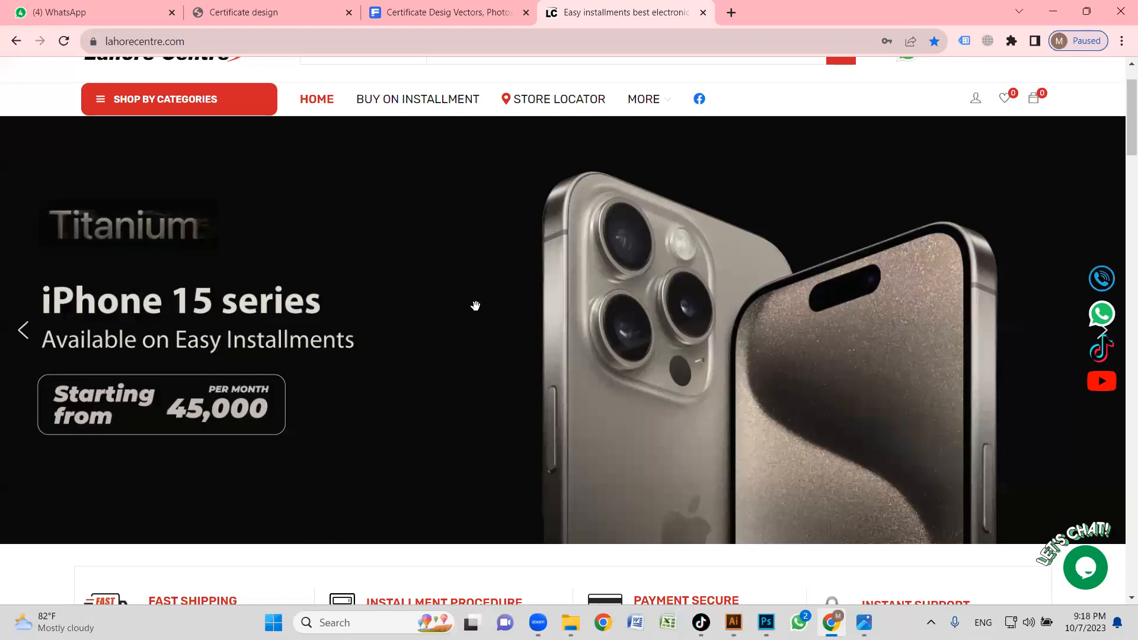
Open the iPhone 15 series banner image in a new tab and look at the home page's Top Categories tiles.
{"action": "right_click", "coordinate": [451, 260]}
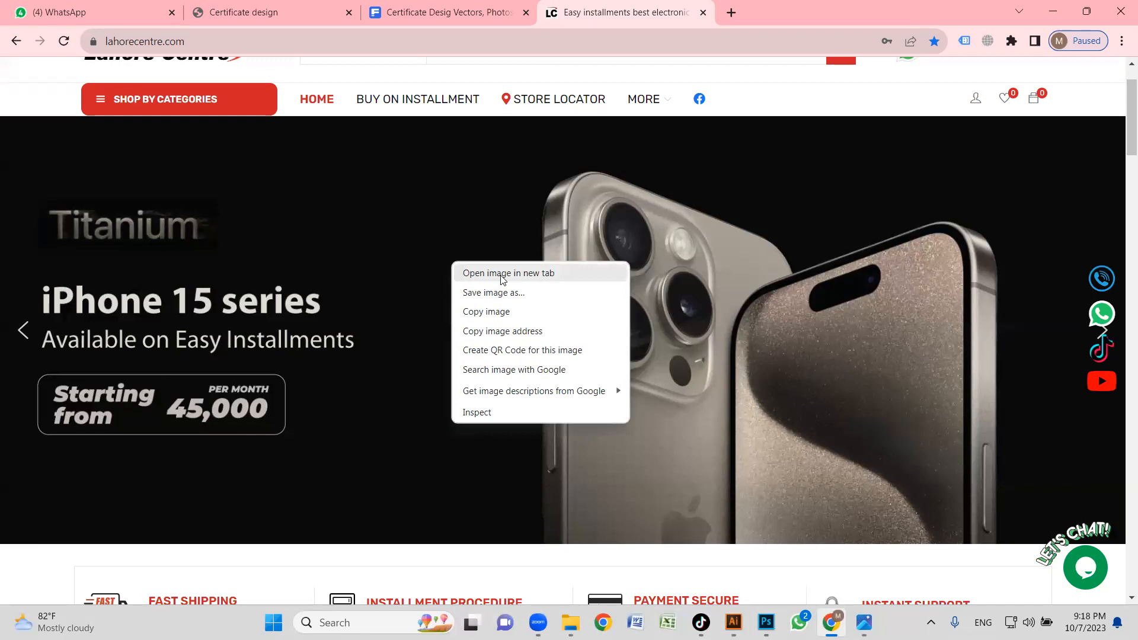
{"action": "left_click", "coordinate": [533, 275]}
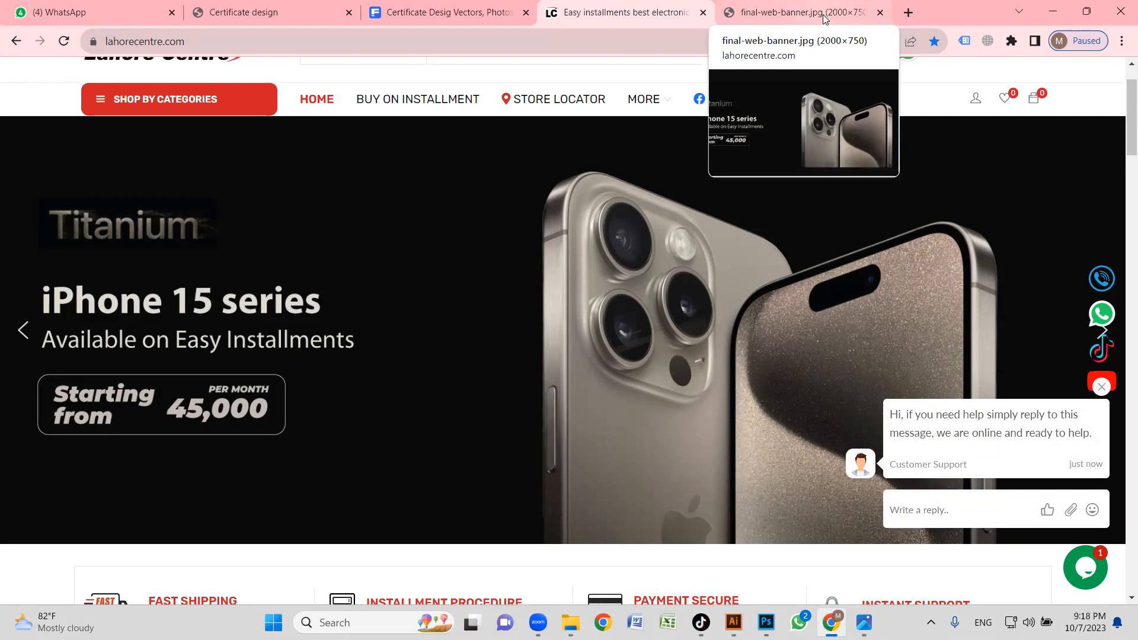
{"action": "scroll", "coordinate": [350, 336], "scroll_direction": "down", "scroll_amount": 6}
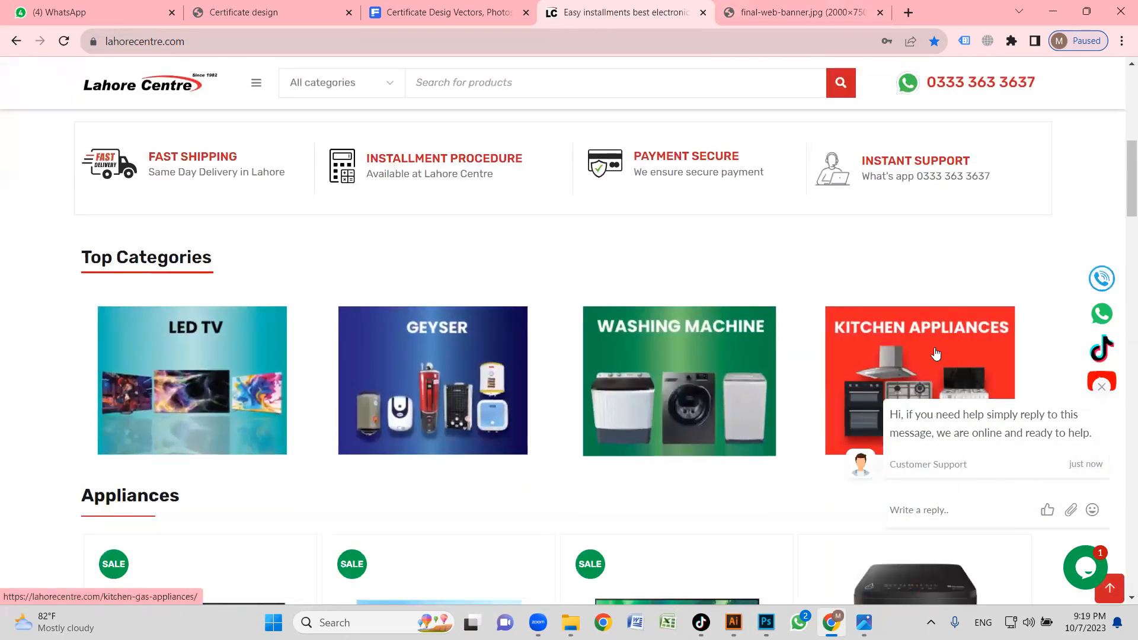
{"action": "scroll", "coordinate": [557, 355], "scroll_direction": "down", "scroll_amount": 2}
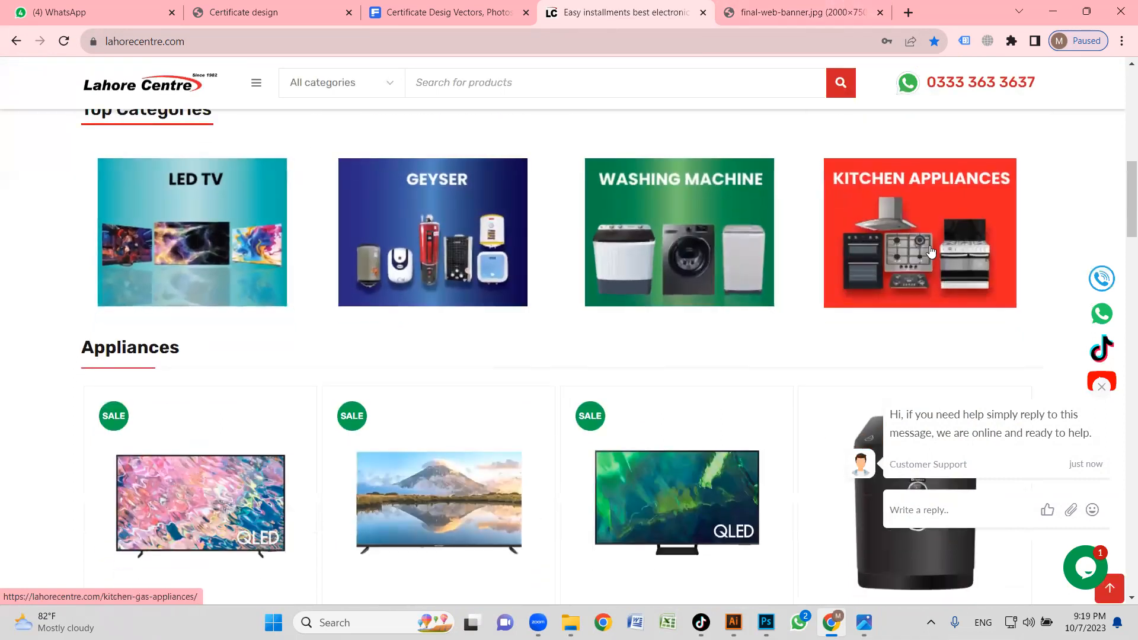
{"action": "scroll", "coordinate": [665, 532], "scroll_direction": "up", "scroll_amount": 1}
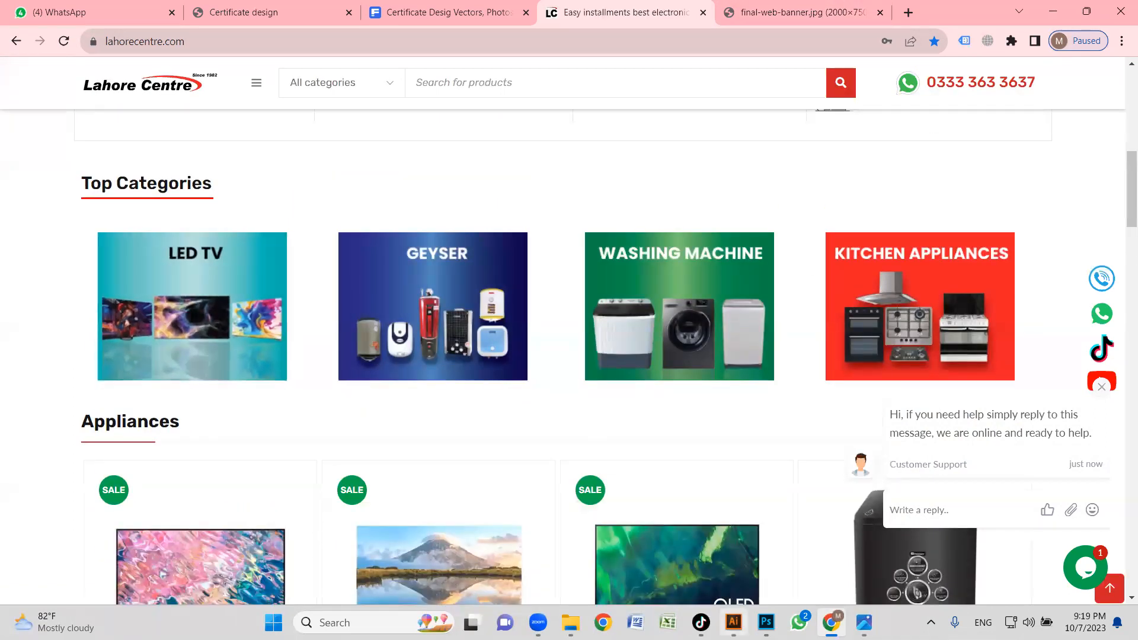
Switch to Illustrator, open the recent file sfgsdfgdgd.ai and inspect the artboards of its four small category banners.
{"action": "key", "text": "alt+Tab"}
{"action": "left_click", "coordinate": [50, 13]}
{"action": "mouse_move", "coordinate": [206, 77]}
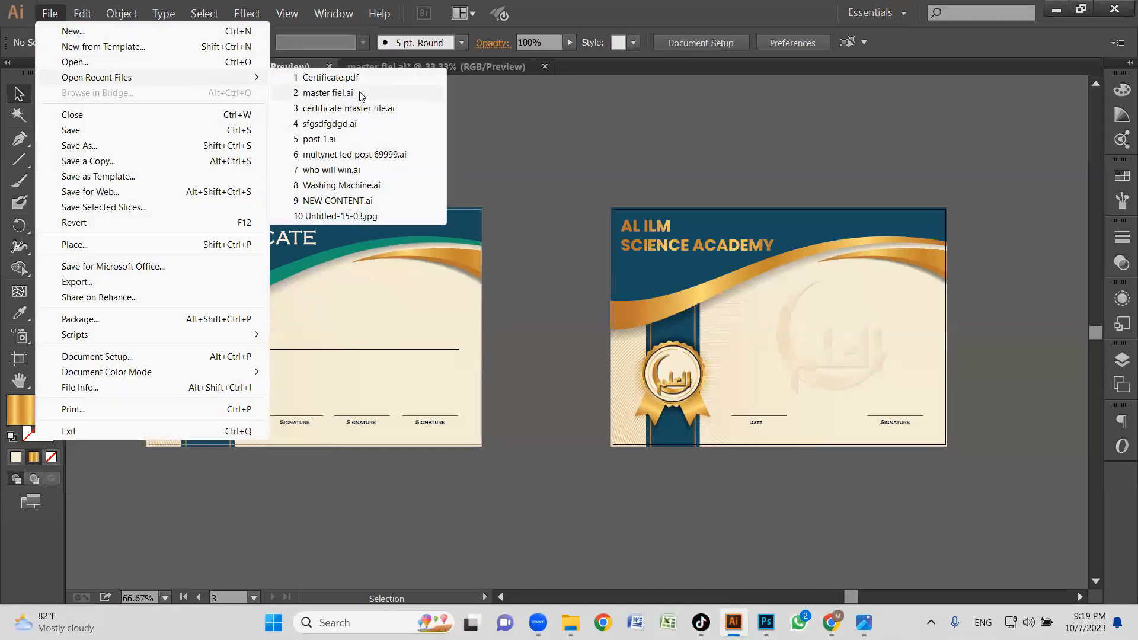
{"action": "left_click", "coordinate": [362, 128]}
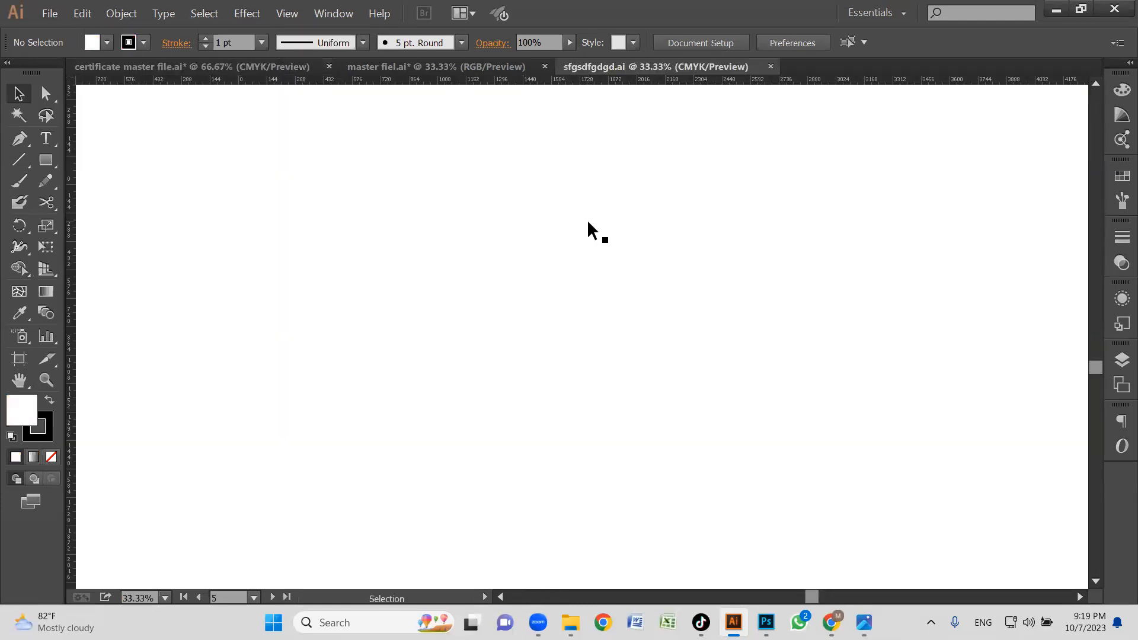
{"action": "scroll", "coordinate": [530, 316], "scroll_direction": "up", "scroll_amount": 8}
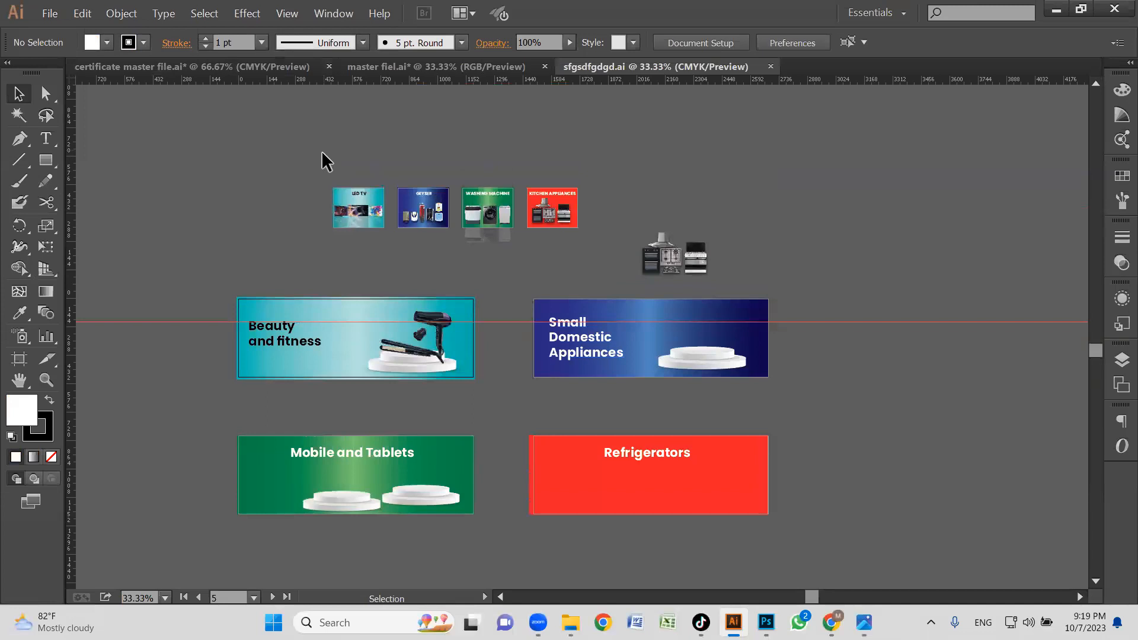
{"action": "key", "text": "z"}
{"action": "left_click_drag", "start_coordinate": [264, 156], "coordinate": [596, 261]}
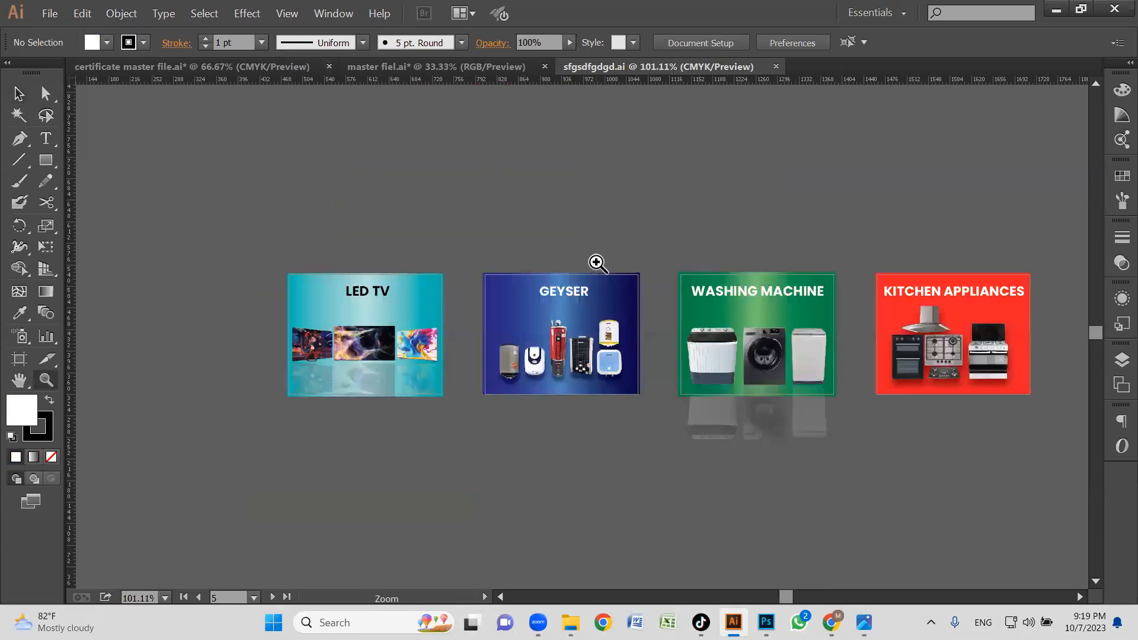
{"action": "left_click_drag", "start_coordinate": [673, 343], "coordinate": [578, 319]}
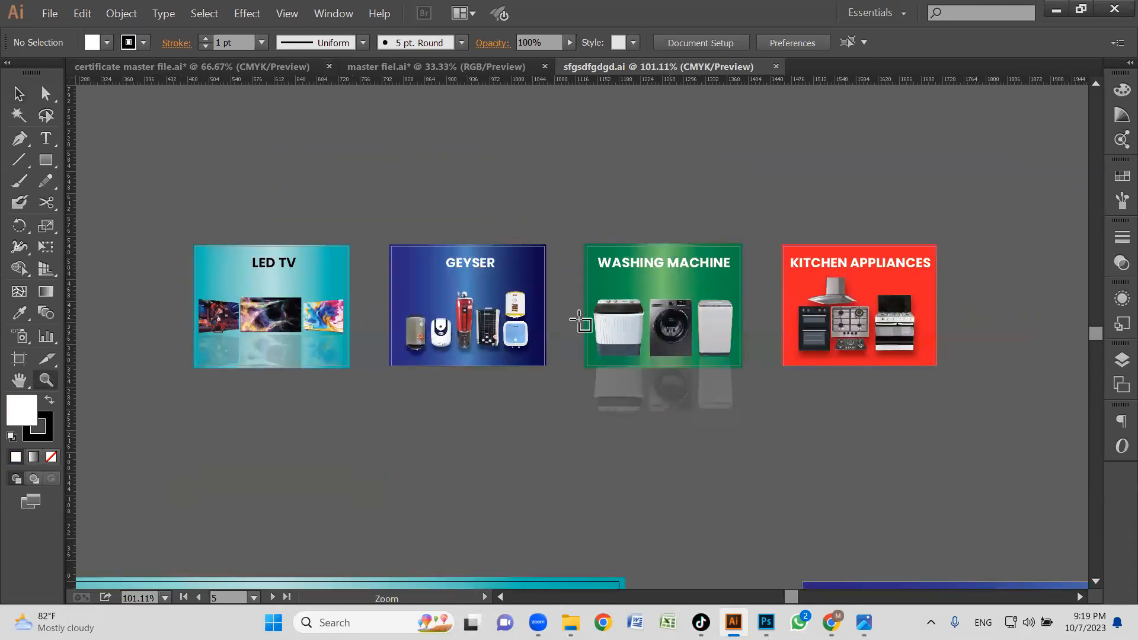
{"action": "key", "text": "shift+o"}
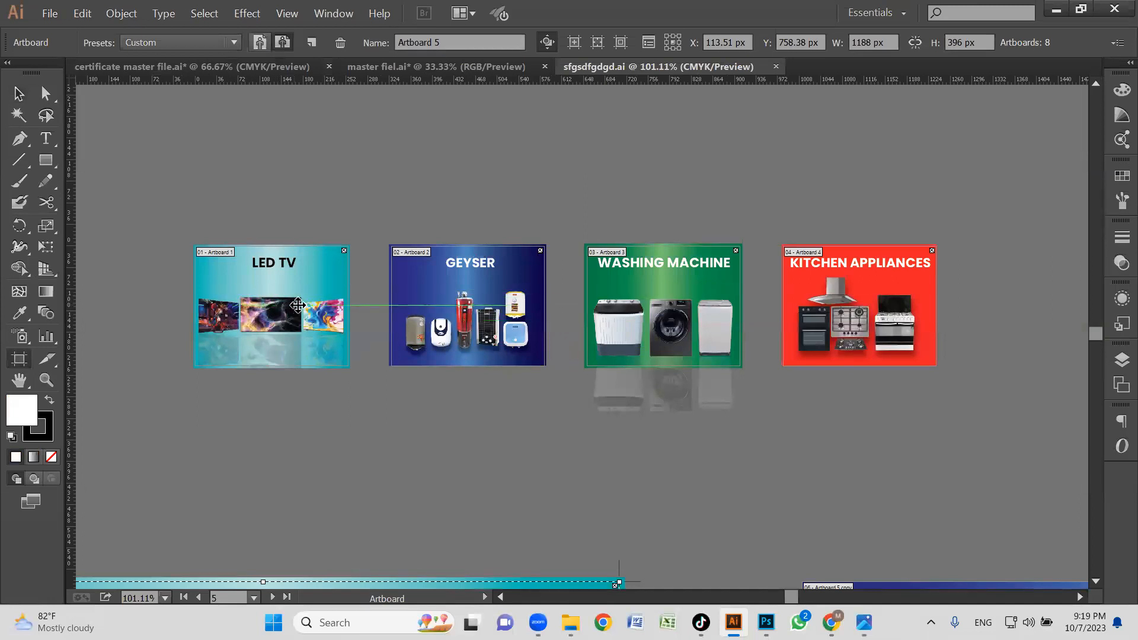
{"action": "key", "text": "z"}
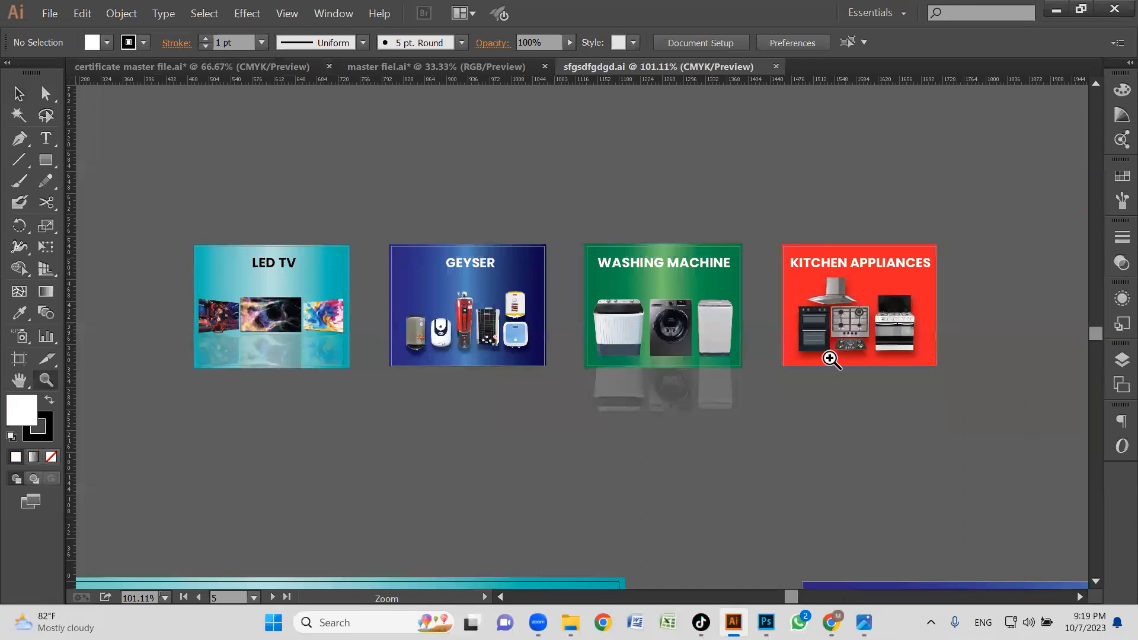
Try pulling the TV pictures and their faded reflection off the LED TV banner, and undo the moves.
{"action": "key", "text": "v"}
{"action": "left_click", "coordinate": [324, 255]}
{"action": "left_click_drag", "start_coordinate": [330, 265], "coordinate": [367, 138]}
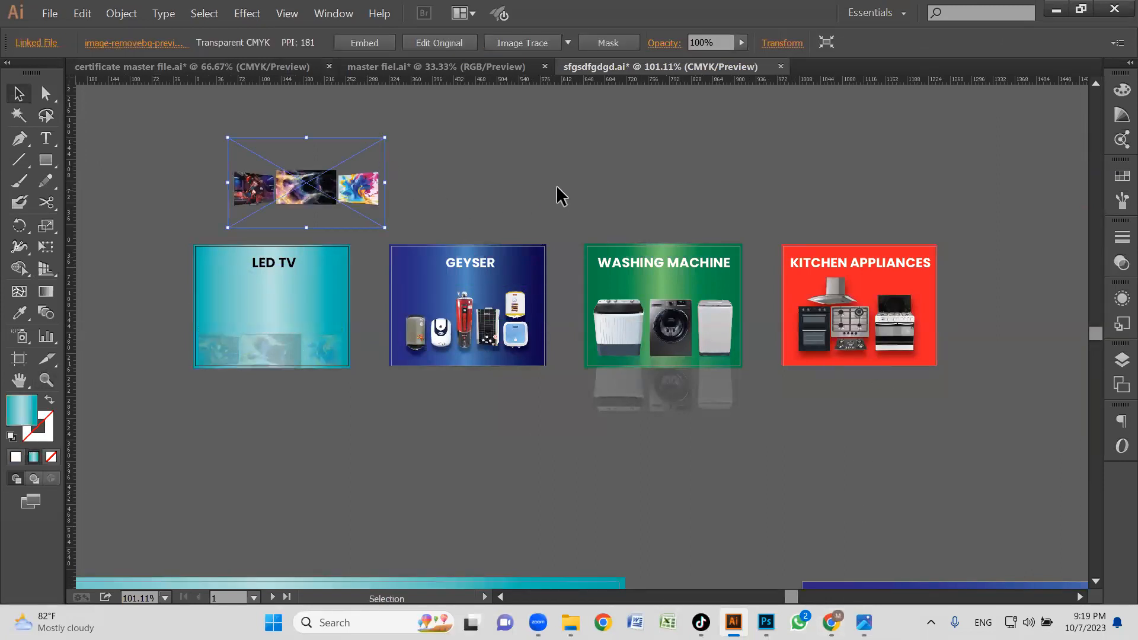
{"action": "left_click_drag", "start_coordinate": [319, 201], "coordinate": [537, 177]}
{"action": "left_click_drag", "start_coordinate": [307, 306], "coordinate": [293, 159]}
{"action": "left_click_drag", "start_coordinate": [284, 357], "coordinate": [139, 328]}
{"action": "key", "text": "ctrl+z"}
{"action": "key", "text": "ctrl+z"}
{"action": "key", "text": "ctrl+z"}
{"action": "key", "text": "ctrl+z"}
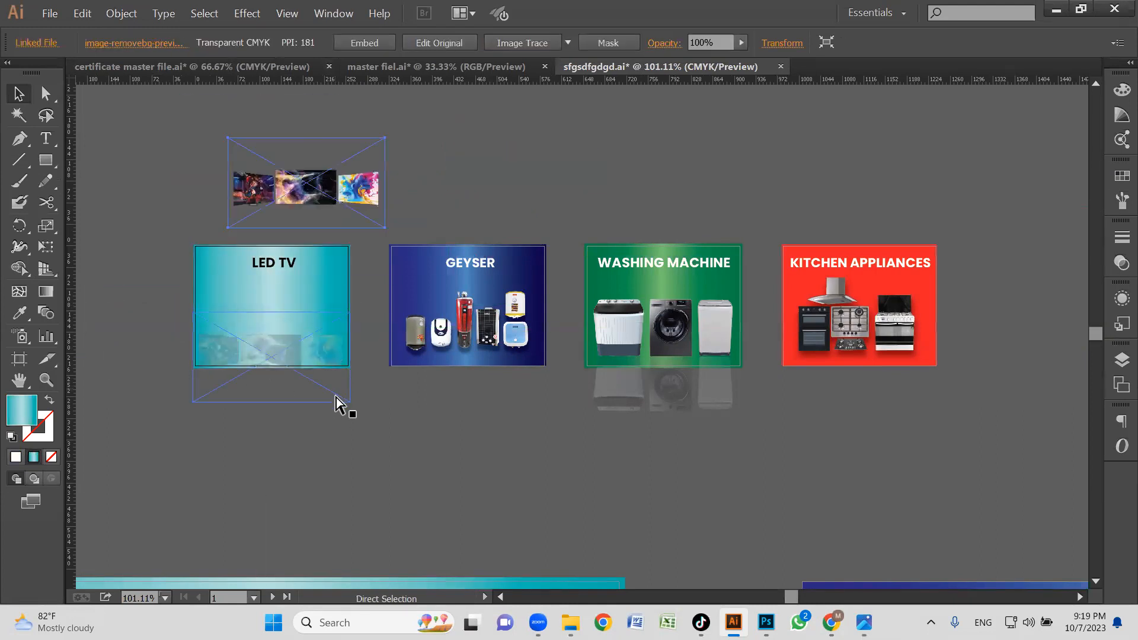
Delete the three faded washing machine reflections hanging below the green WASHING MACHINE banner.
{"action": "left_click", "coordinate": [625, 435]}
{"action": "left_click_drag", "start_coordinate": [551, 234], "coordinate": [818, 455]}
{"action": "left_click_drag", "start_coordinate": [668, 430], "coordinate": [675, 381]}
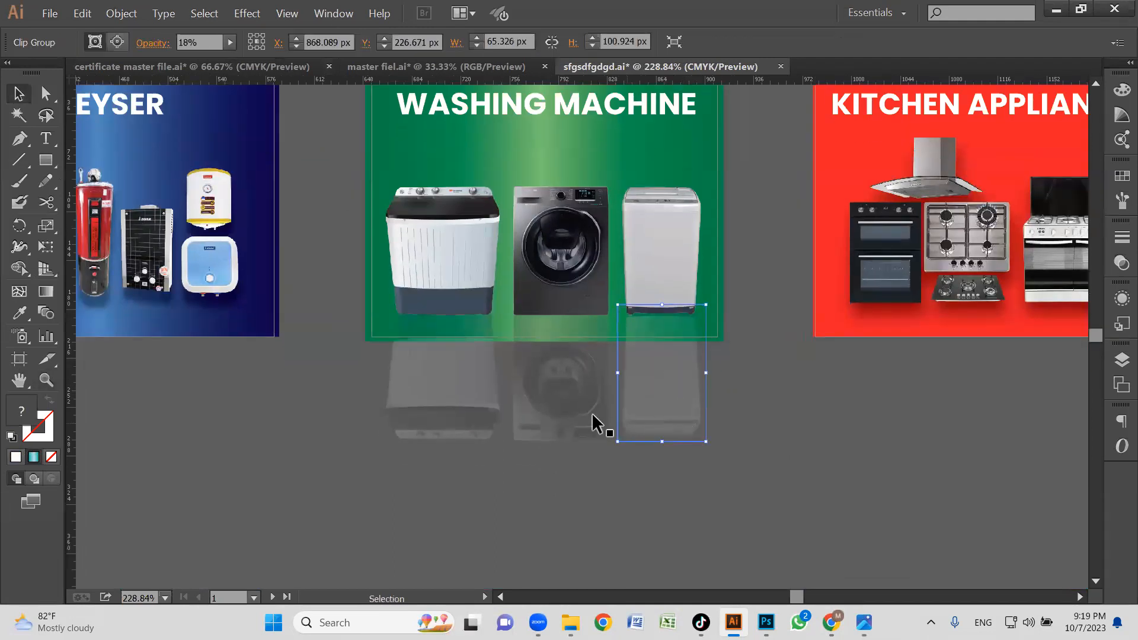
{"action": "left_click_drag", "start_coordinate": [388, 466], "coordinate": [734, 394]}
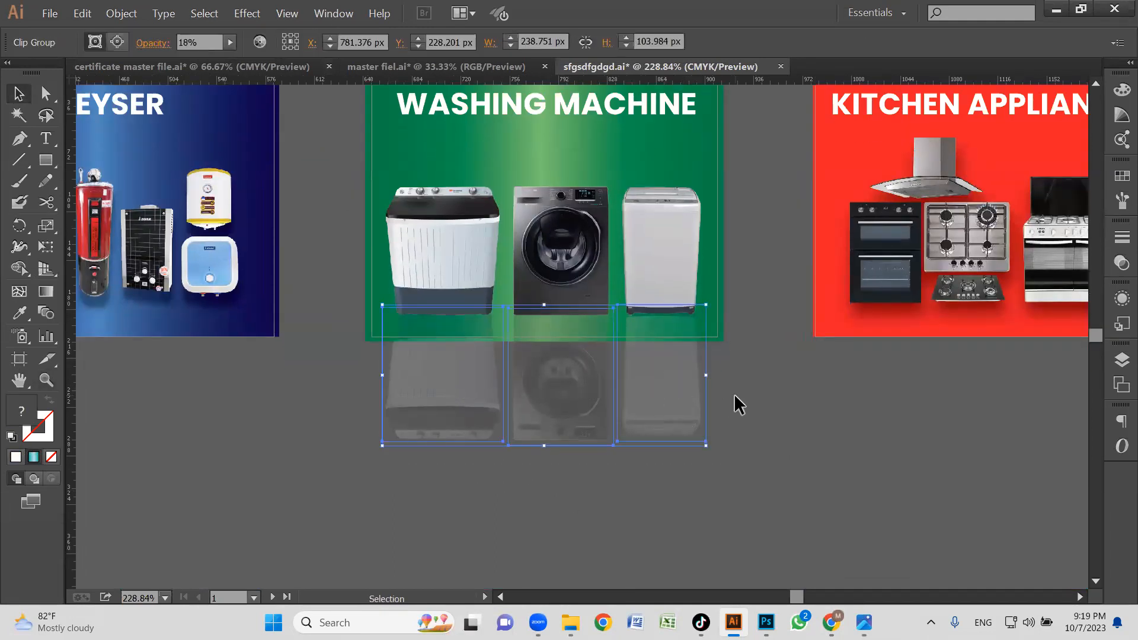
{"action": "key", "text": "Delete"}
Duplicate the white-and-blue twin-tub washing machine picture on the green WASHING MACHINE banner straight below the original.
{"action": "left_click", "coordinate": [646, 263]}
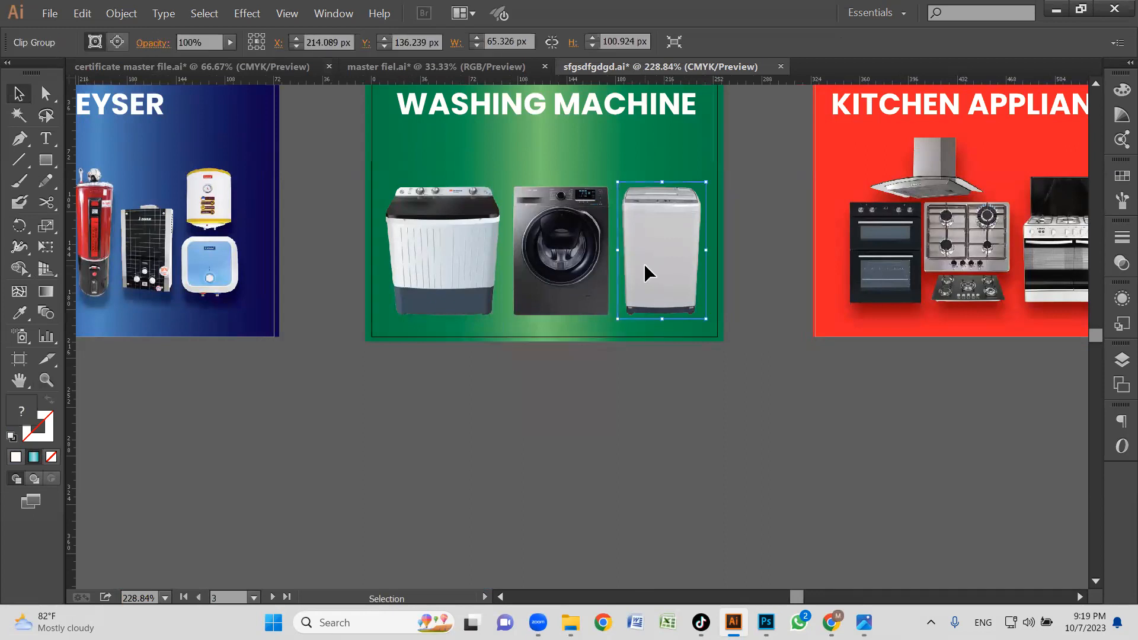
{"action": "left_click", "coordinate": [492, 261]}
{"action": "key", "text": "z"}
{"action": "left_click_drag", "start_coordinate": [306, 205], "coordinate": [845, 433]}
{"action": "left_click_drag", "start_coordinate": [768, 412], "coordinate": [935, 404]}
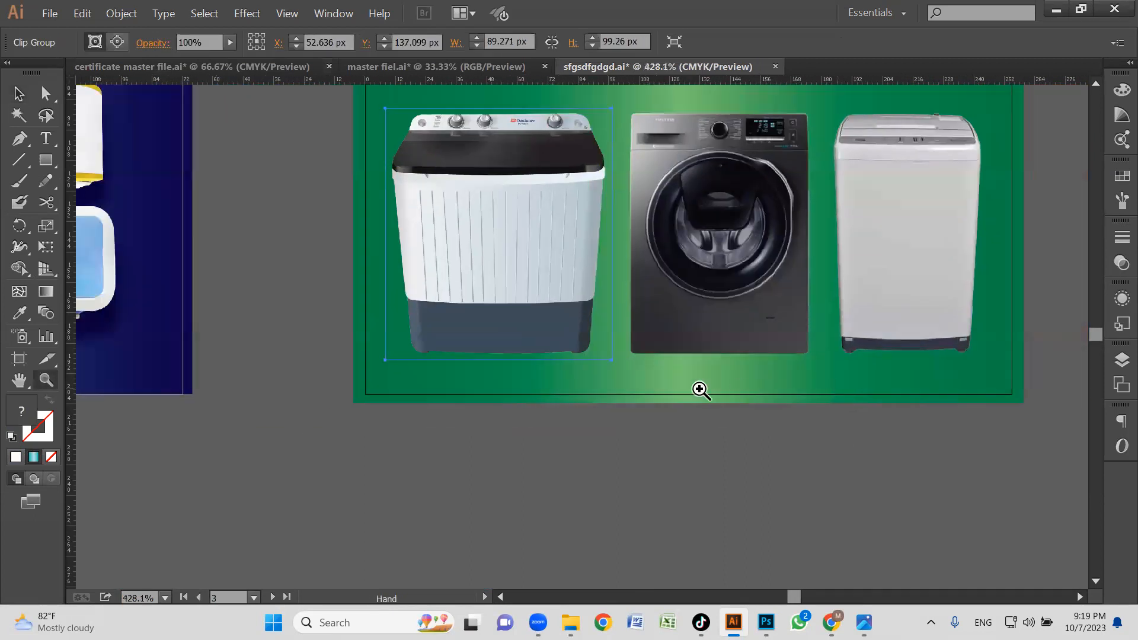
{"action": "left_click", "coordinate": [579, 333], "text": "alt"}
{"action": "left_click_drag", "start_coordinate": [594, 374], "coordinate": [625, 366]}
{"action": "key", "text": "v"}
{"action": "left_click_drag", "start_coordinate": [612, 322], "coordinate": [603, 307]}
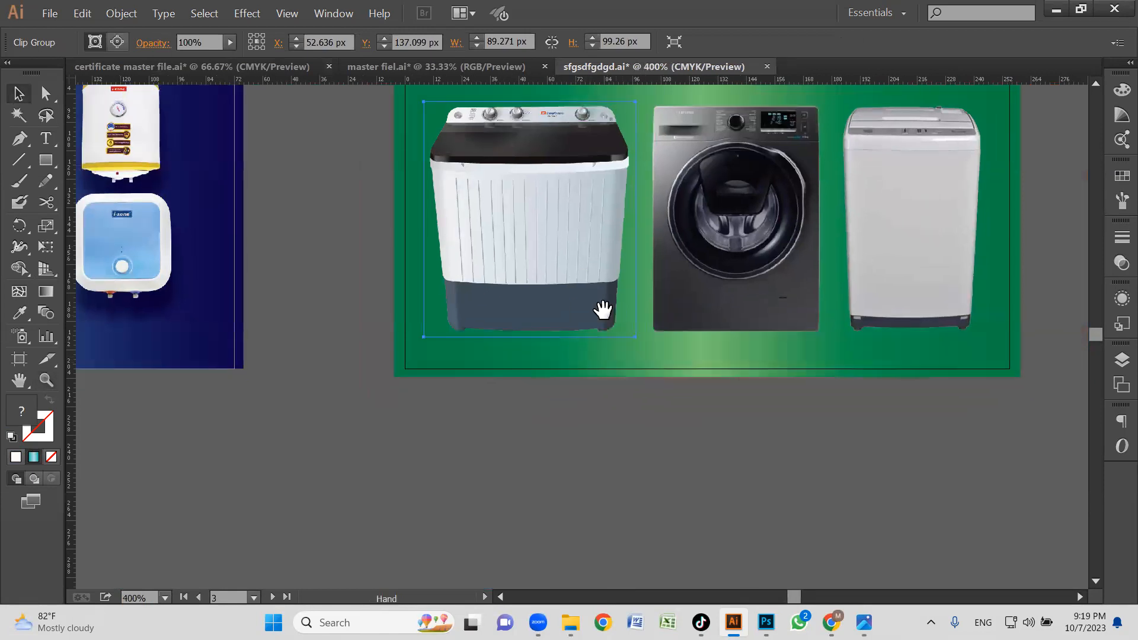
{"action": "left_click_drag", "start_coordinate": [544, 262], "coordinate": [544, 499]}
{"action": "scroll", "coordinate": [701, 383], "scroll_direction": "down", "scroll_amount": 2}
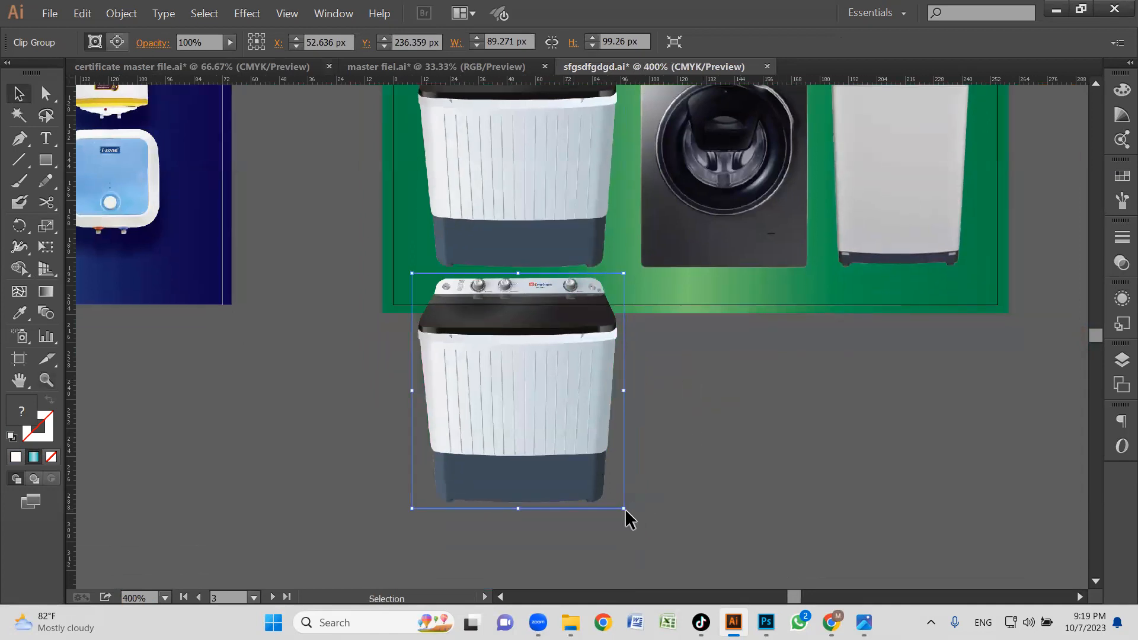
Rotate the copied washing machine upside down and nudge it until its base meets the base of the original.
{"action": "left_click_drag", "start_coordinate": [628, 511], "coordinate": [416, 238]}
{"action": "left_click", "coordinate": [730, 420]}
{"action": "left_click_drag", "start_coordinate": [553, 420], "coordinate": [552, 410]}
{"action": "key", "text": "Right"}
{"action": "key", "text": "Right"}
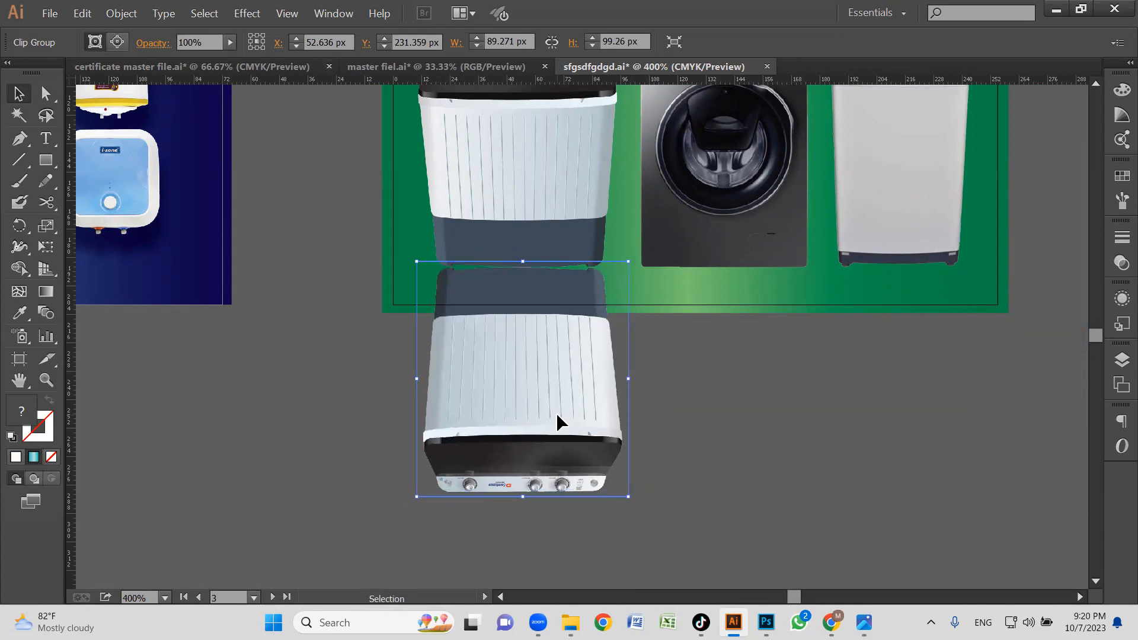
{"action": "key", "text": "Up"}
{"action": "key", "text": "Left"}
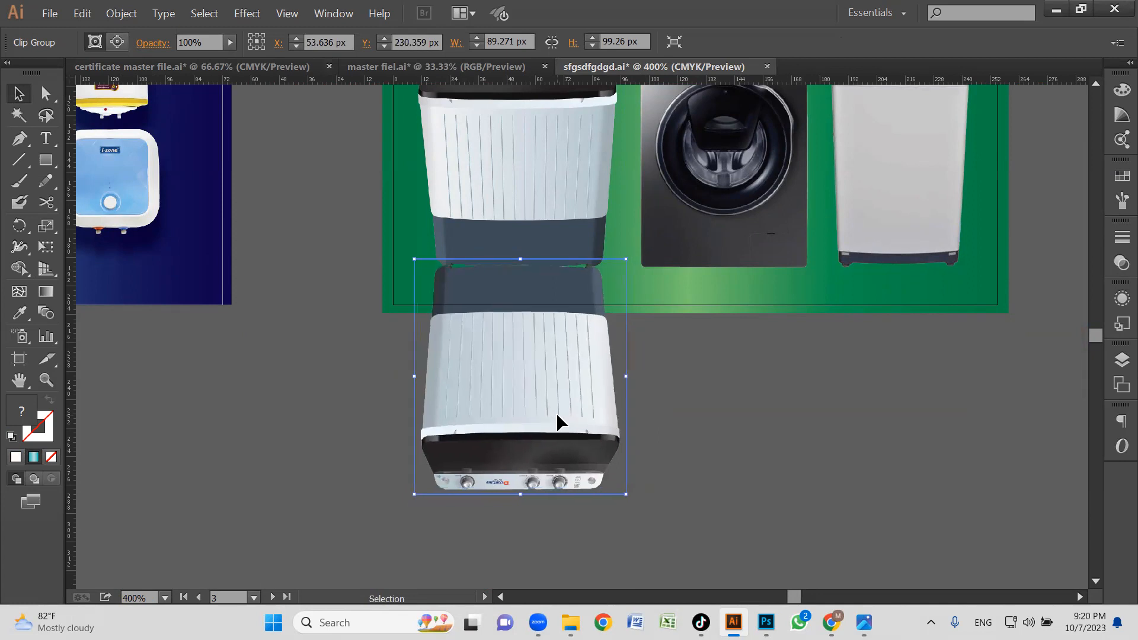
{"action": "key", "text": "Right"}
{"action": "key", "text": "Down"}
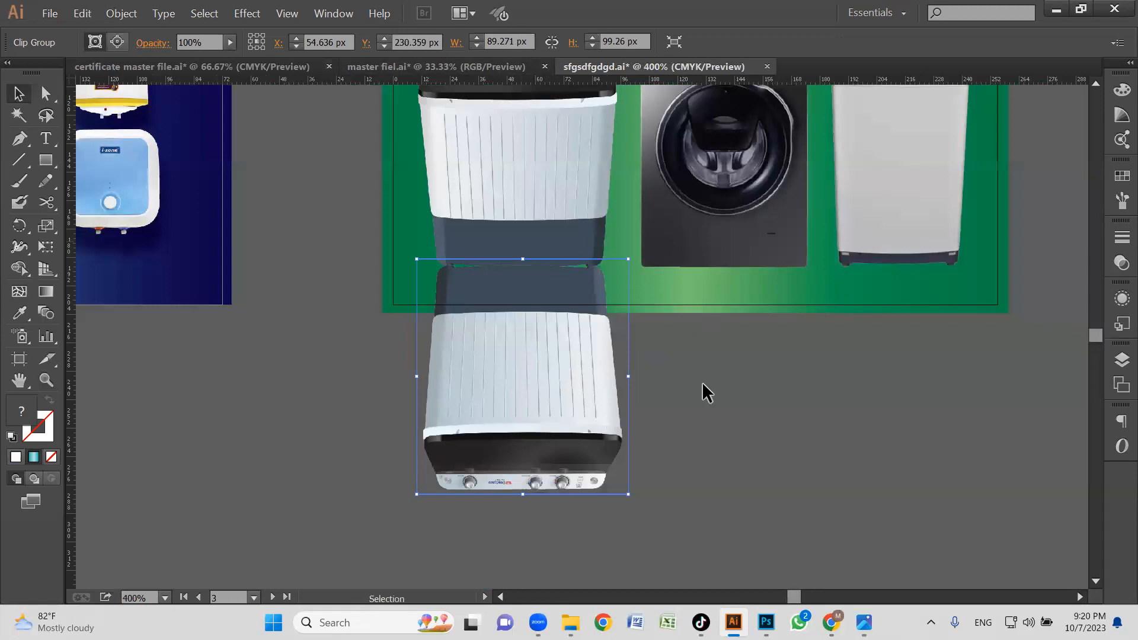
Lower the upside-down copy's opacity to 20% and nudge it up slightly against the original washing machine.
{"action": "left_click", "coordinate": [230, 42]}
{"action": "left_click_drag", "start_coordinate": [217, 62], "coordinate": [176, 64]}
{"action": "left_click", "coordinate": [560, 129]}
{"action": "key", "text": "ctrl"}
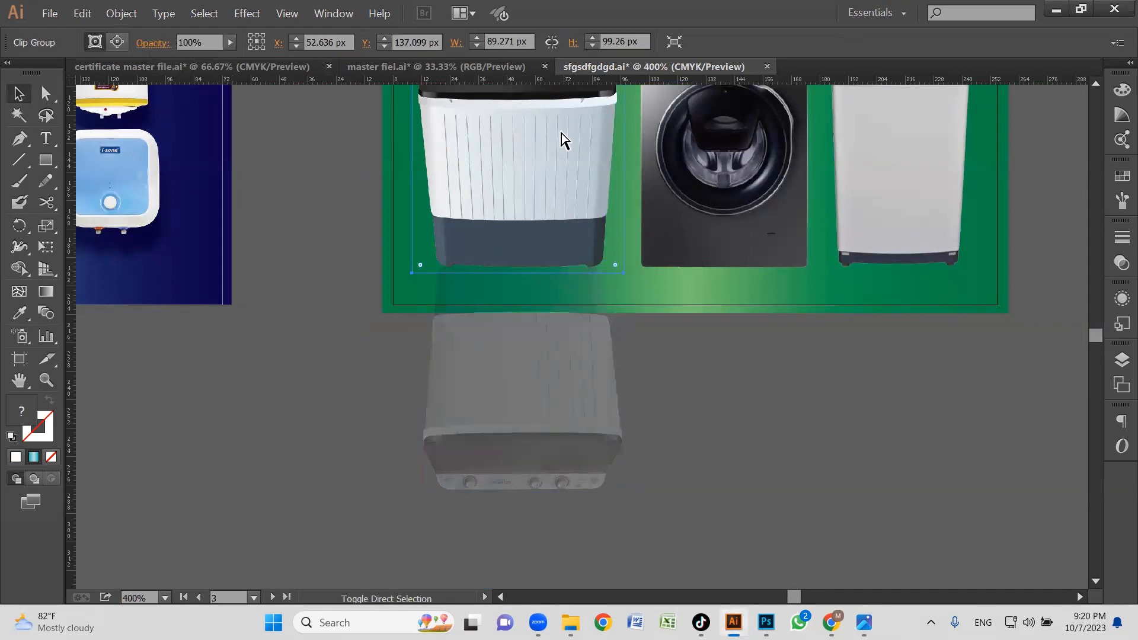
{"action": "left_click", "coordinate": [561, 390]}
{"action": "key", "text": "Up"}
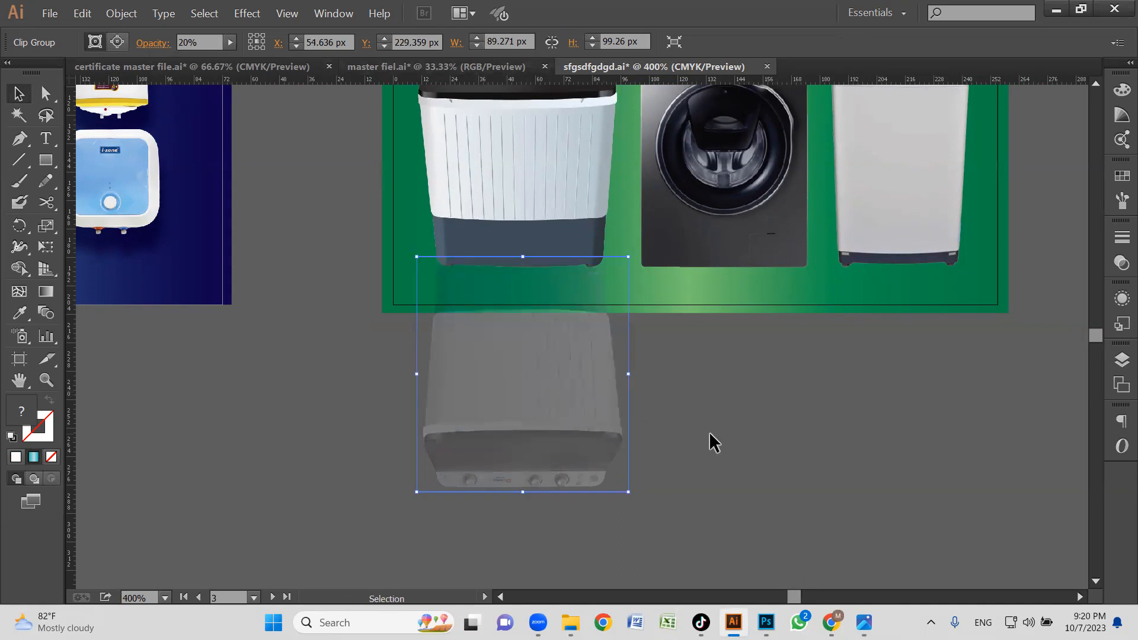
Shift the TV pictures and their faded reflections slightly down on the LED TV banner.
{"action": "left_click", "coordinate": [709, 432]}
{"action": "key", "text": "z"}
{"action": "left_click", "coordinate": [602, 358], "text": "alt"}
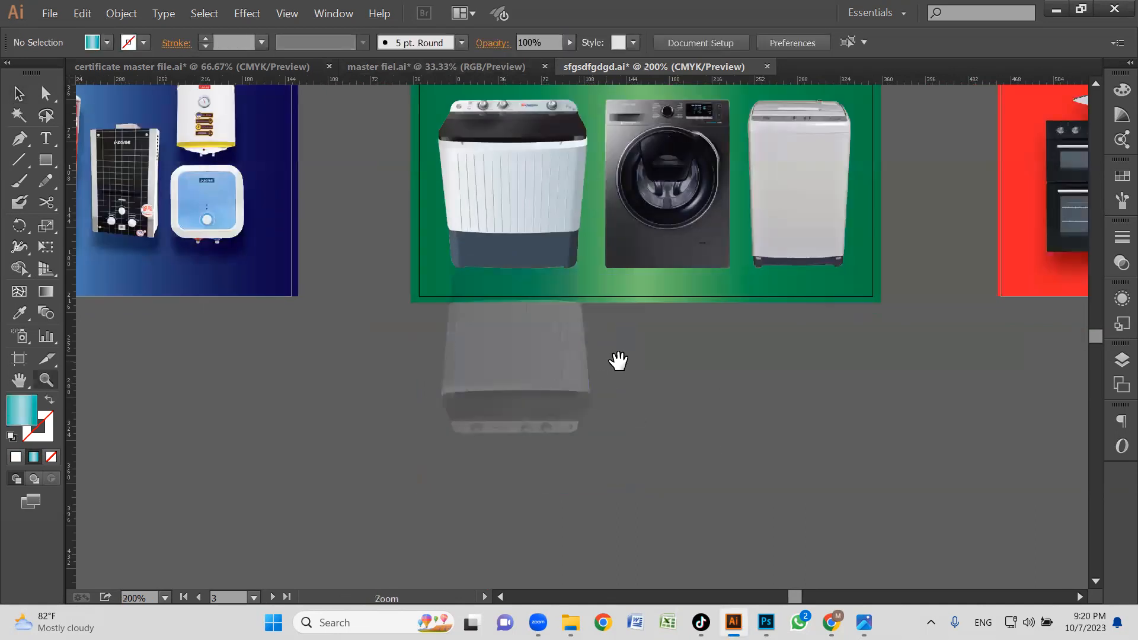
{"action": "left_click", "coordinate": [616, 361], "text": "alt"}
{"action": "left_click_drag", "start_coordinate": [617, 360], "coordinate": [606, 410]}
{"action": "left_click_drag", "start_coordinate": [695, 378], "coordinate": [364, 422]}
{"action": "left_click_drag", "start_coordinate": [246, 377], "coordinate": [706, 388]}
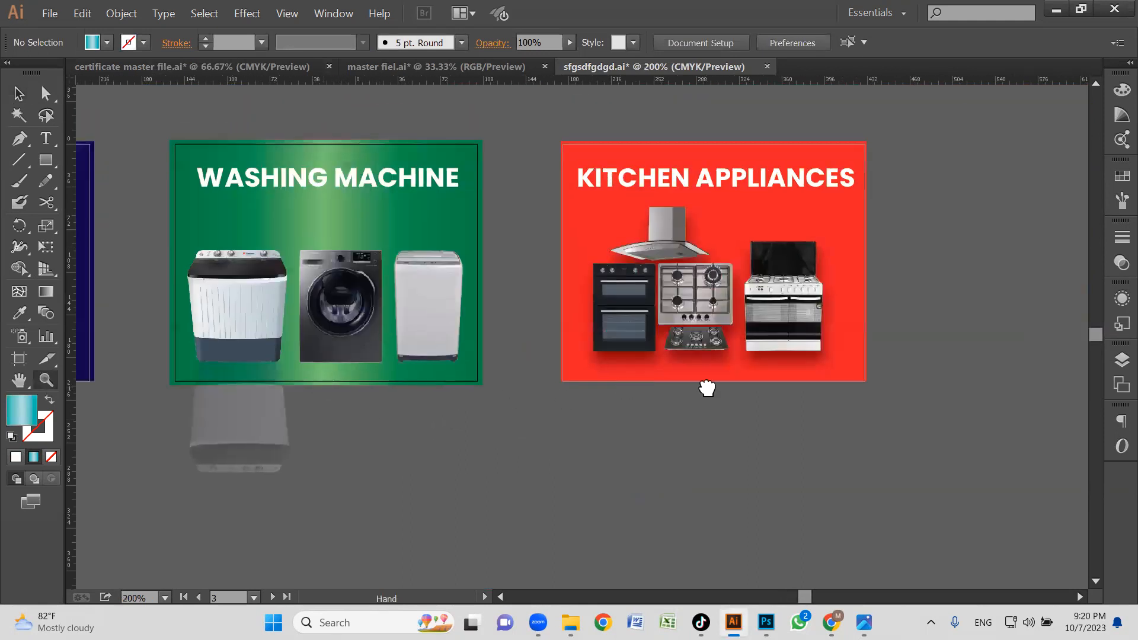
{"action": "left_click_drag", "start_coordinate": [397, 384], "coordinate": [686, 363]}
{"action": "left_click_drag", "start_coordinate": [237, 365], "coordinate": [388, 377]}
{"action": "key", "text": "v"}
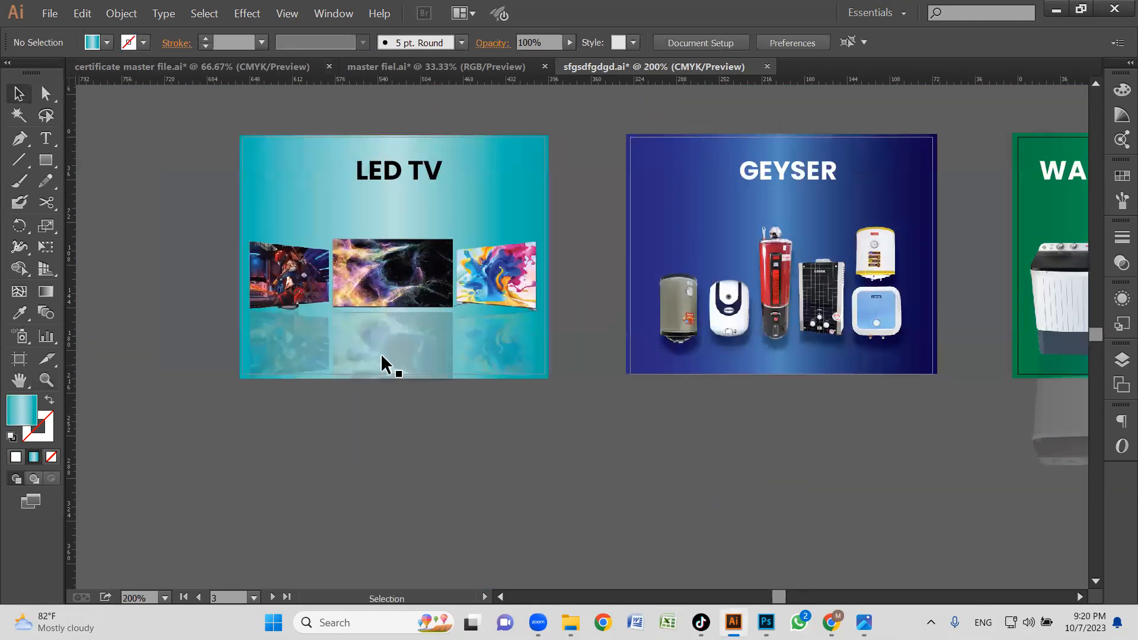
{"action": "left_click", "coordinate": [377, 267]}
{"action": "left_click", "coordinate": [377, 264], "text": "shift"}
{"action": "left_click_drag", "start_coordinate": [379, 264], "coordinate": [386, 287]}
{"action": "left_click", "coordinate": [583, 382]}
Compare the reflections on the LED TV and WASHING MACHINE banners and view all four small category banners together.
{"action": "key", "text": "z"}
{"action": "left_click_drag", "start_coordinate": [223, 273], "coordinate": [603, 404]}
{"action": "left_click", "coordinate": [634, 360], "text": "alt"}
{"action": "left_click", "coordinate": [634, 359], "text": "alt"}
{"action": "left_click", "coordinate": [634, 360], "text": "alt"}
{"action": "left_click_drag", "start_coordinate": [634, 361], "coordinate": [277, 399]}
{"action": "left_click", "coordinate": [830, 399]}
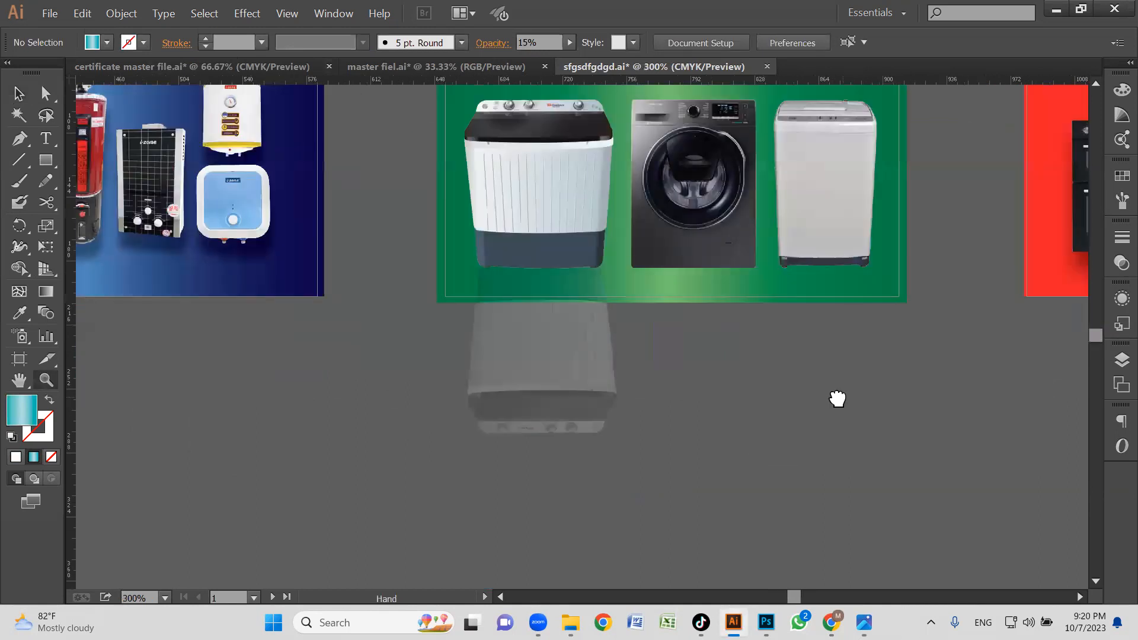
{"action": "left_click", "coordinate": [598, 319], "text": "alt"}
{"action": "left_click", "coordinate": [597, 319], "text": "alt"}
{"action": "left_click", "coordinate": [597, 320], "text": "alt"}
{"action": "left_click_drag", "start_coordinate": [685, 414], "coordinate": [678, 221]}
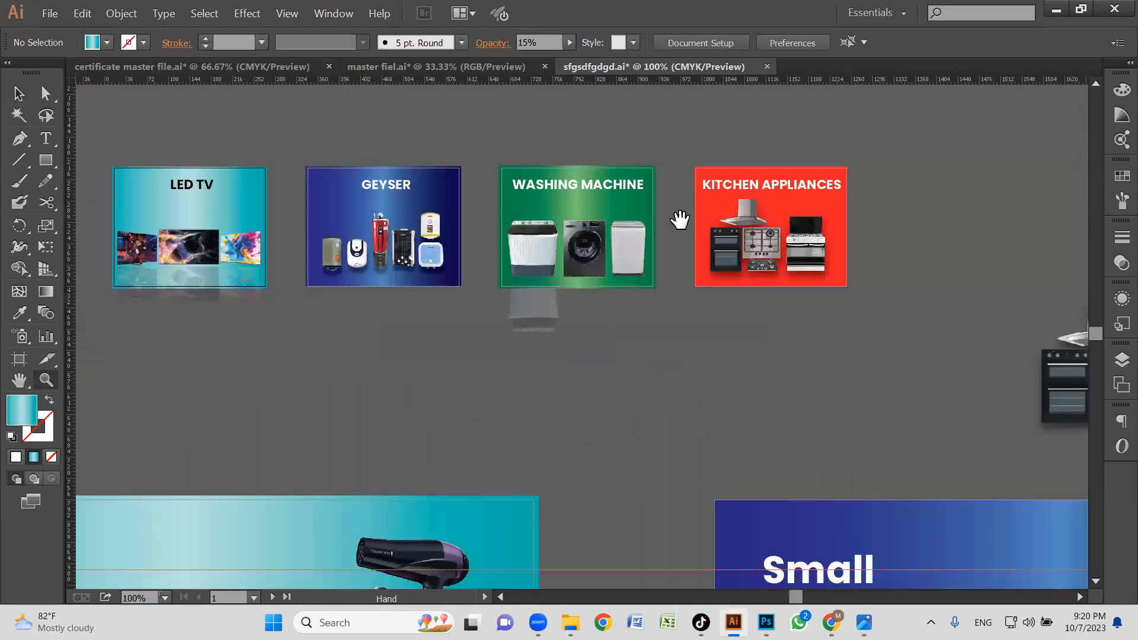
Go to the Small Domestic Appliances banner and select its white two-tier podium group for a closer look.
{"action": "left_click", "coordinate": [536, 355], "text": "alt"}
{"action": "left_click", "coordinate": [535, 354], "text": "alt"}
{"action": "left_click", "coordinate": [536, 354], "text": "alt"}
{"action": "left_click_drag", "start_coordinate": [536, 356], "coordinate": [400, 250]}
{"action": "left_click_drag", "start_coordinate": [224, 219], "coordinate": [817, 471]}
{"action": "key", "text": "v"}
{"action": "key", "text": "z"}
{"action": "left_click", "coordinate": [883, 238]}
{"action": "left_click", "coordinate": [548, 306]}
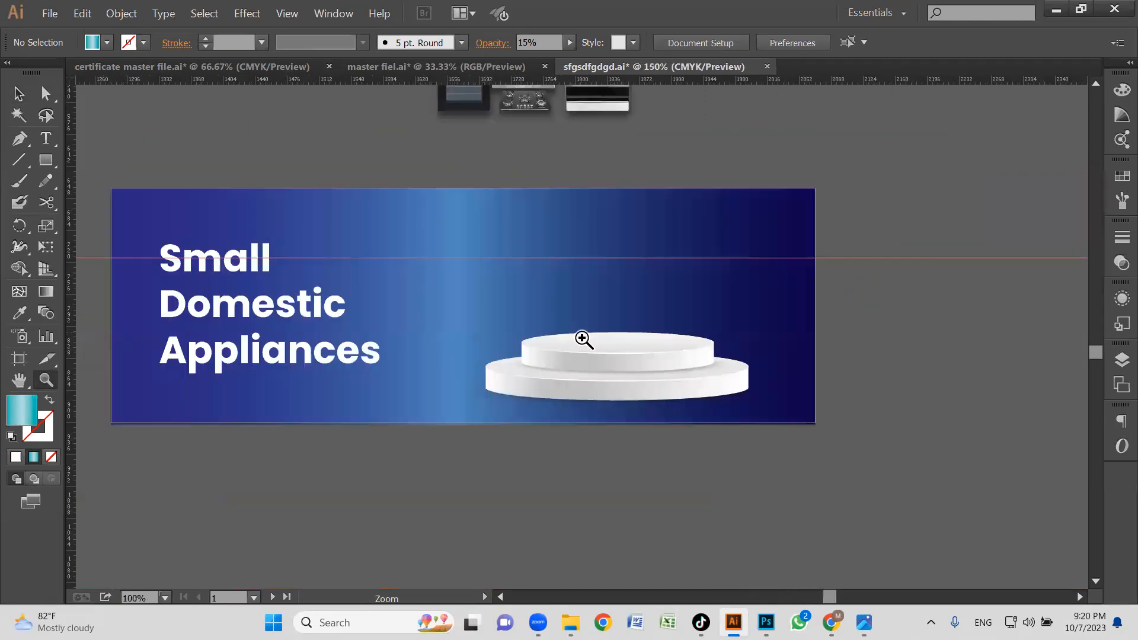
{"action": "left_click", "coordinate": [582, 333]}
{"action": "key", "text": "v"}
{"action": "left_click", "coordinate": [663, 377]}
{"action": "left_click", "coordinate": [700, 455]}
{"action": "left_click_drag", "start_coordinate": [653, 355], "coordinate": [641, 307]}
{"action": "left_click", "coordinate": [583, 323]}
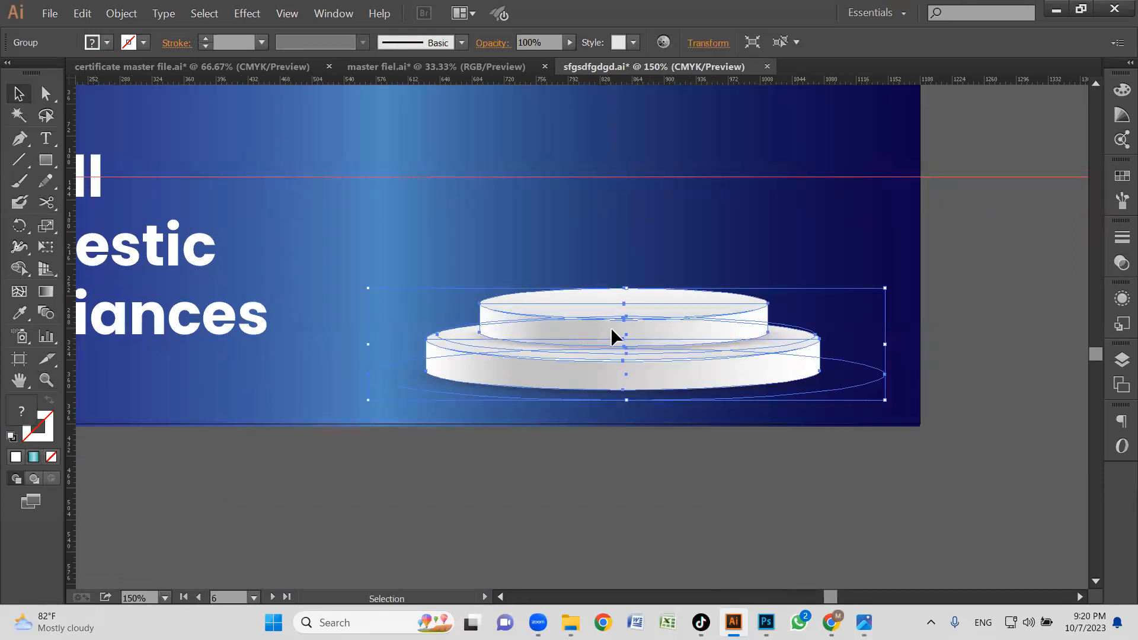
Isolate the podium's upper tier group and try lifting its side face away, undoing the move.
{"action": "double_click", "coordinate": [610, 327]}
{"action": "left_click", "coordinate": [589, 336]}
{"action": "left_click_drag", "start_coordinate": [645, 339], "coordinate": [660, 241]}
{"action": "key", "text": "ctrl+z"}
{"action": "key", "text": "ctrl+z"}
{"action": "key", "text": "ctrl+z"}
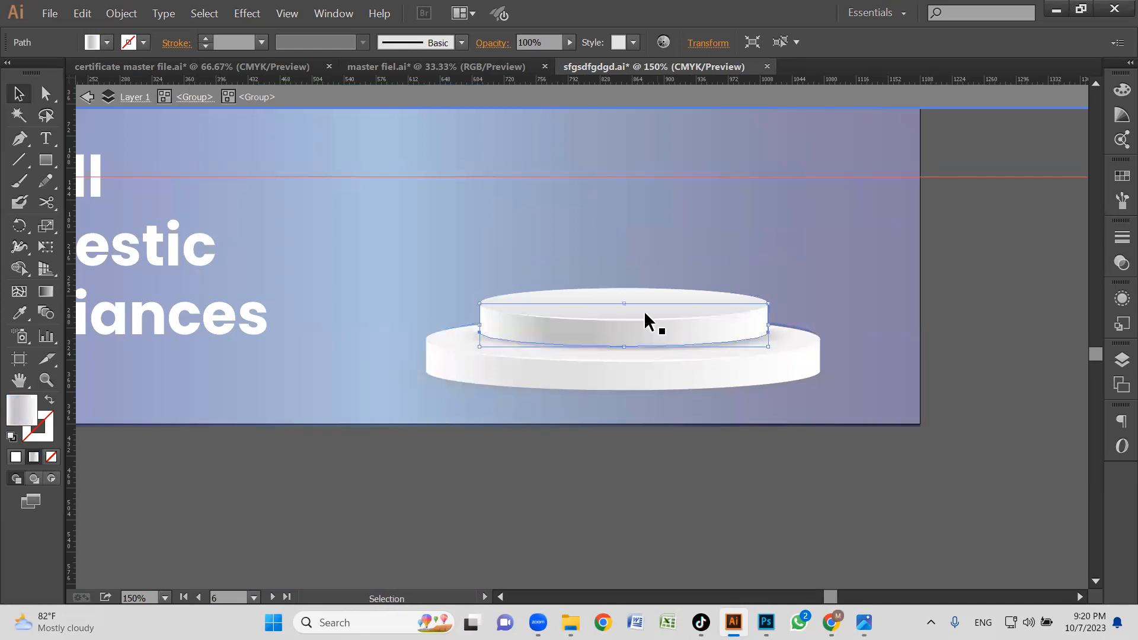
Pull the upper tier's top and side face off the podium, separate the two shapes and fit them together again.
{"action": "left_click_drag", "start_coordinate": [656, 333], "coordinate": [743, 254]}
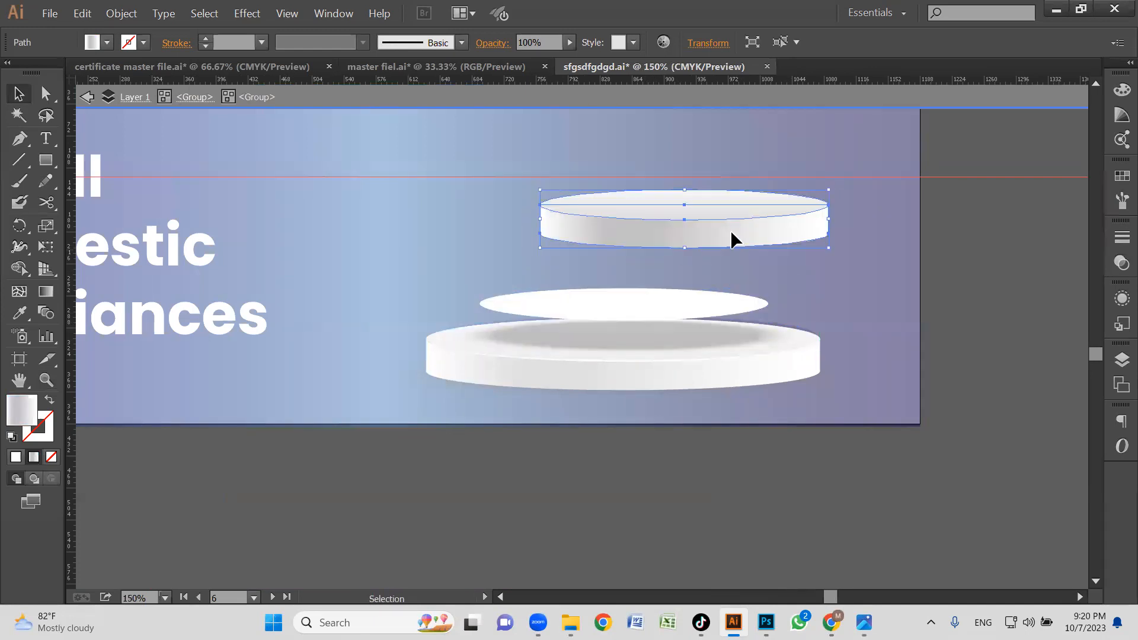
{"action": "left_click", "coordinate": [917, 292]}
{"action": "left_click", "coordinate": [699, 214]}
{"action": "left_click_drag", "start_coordinate": [696, 206], "coordinate": [443, 217]}
{"action": "left_click_drag", "start_coordinate": [645, 245], "coordinate": [749, 272]}
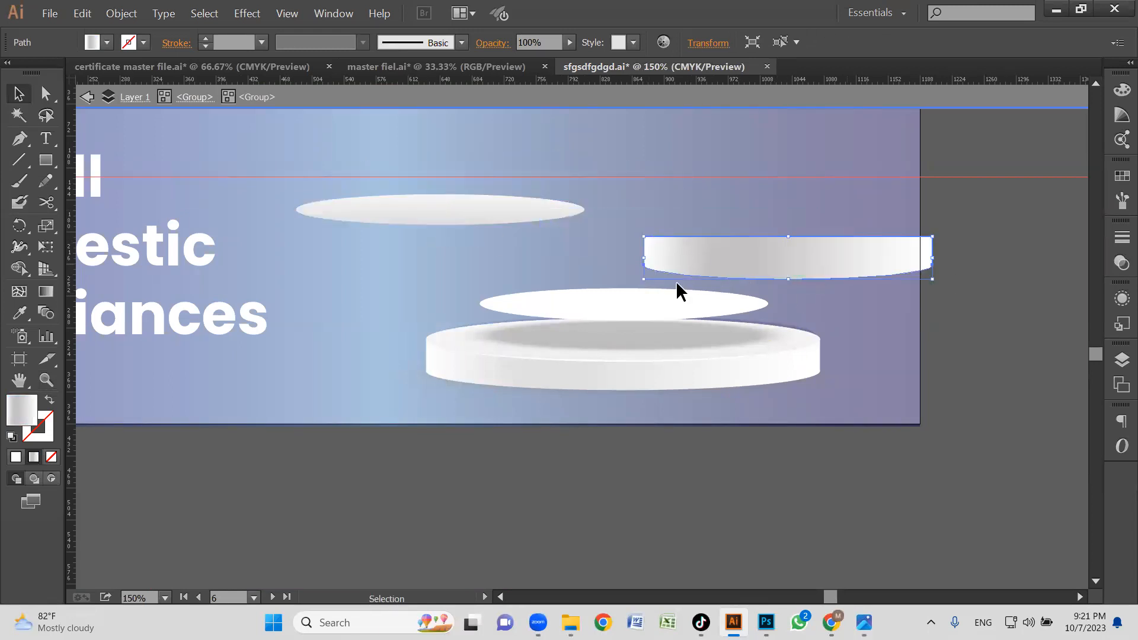
{"action": "left_click_drag", "start_coordinate": [453, 229], "coordinate": [801, 256]}
{"action": "left_click", "coordinate": [818, 335]}
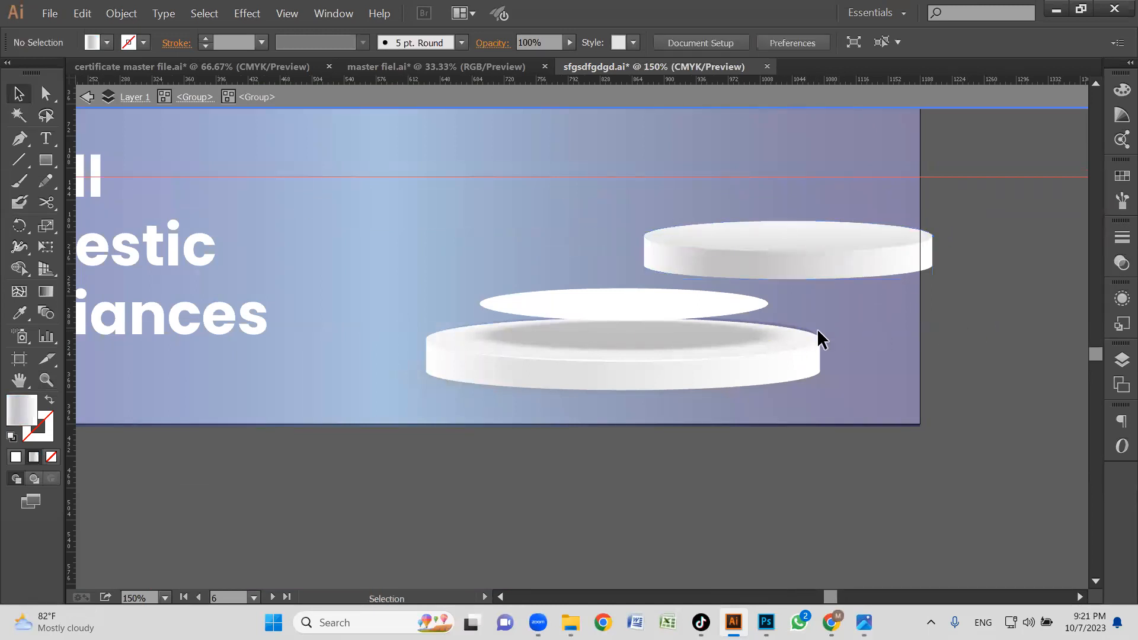
Pull the plain white ellipse and the blurred grey shadow ellipse out of the podium to expose its layers.
{"action": "left_click", "coordinate": [664, 314]}
{"action": "left_click_drag", "start_coordinate": [597, 308], "coordinate": [429, 209]}
{"action": "left_click_drag", "start_coordinate": [553, 246], "coordinate": [517, 286]}
{"action": "left_click", "coordinate": [412, 346]}
{"action": "left_click", "coordinate": [460, 284]}
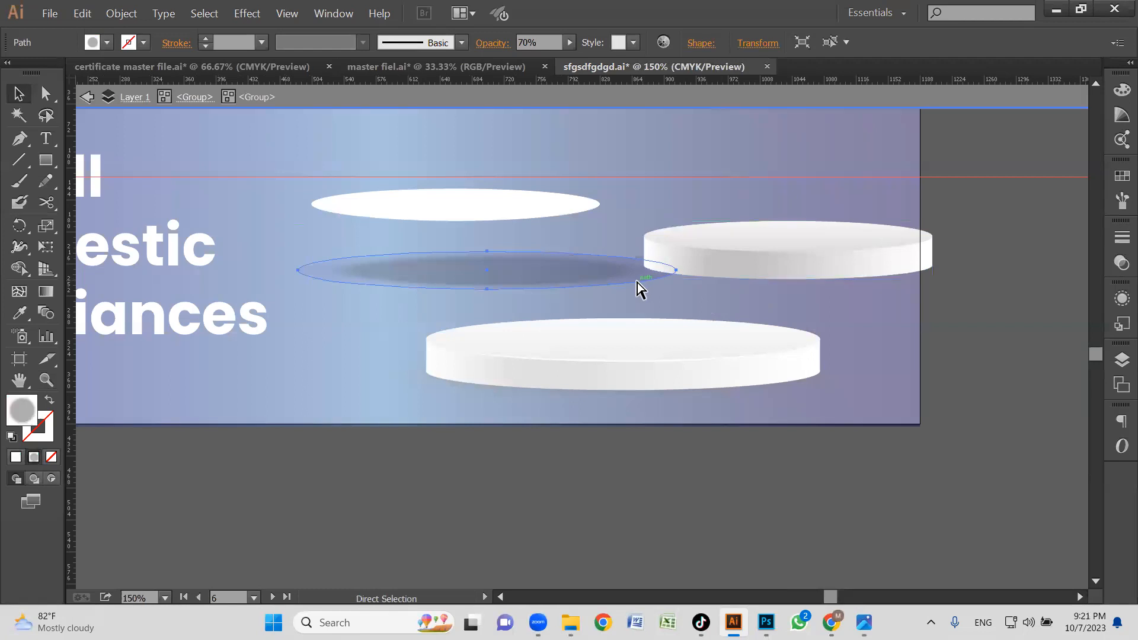
Undo all the moves of the podium pieces and view the whole Small Domestic Appliances banner.
{"action": "key", "text": "ctrl+z"}
{"action": "key", "text": "ctrl+z"}
{"action": "key", "text": "ctrl+z"}
{"action": "key", "text": "ctrl+z"}
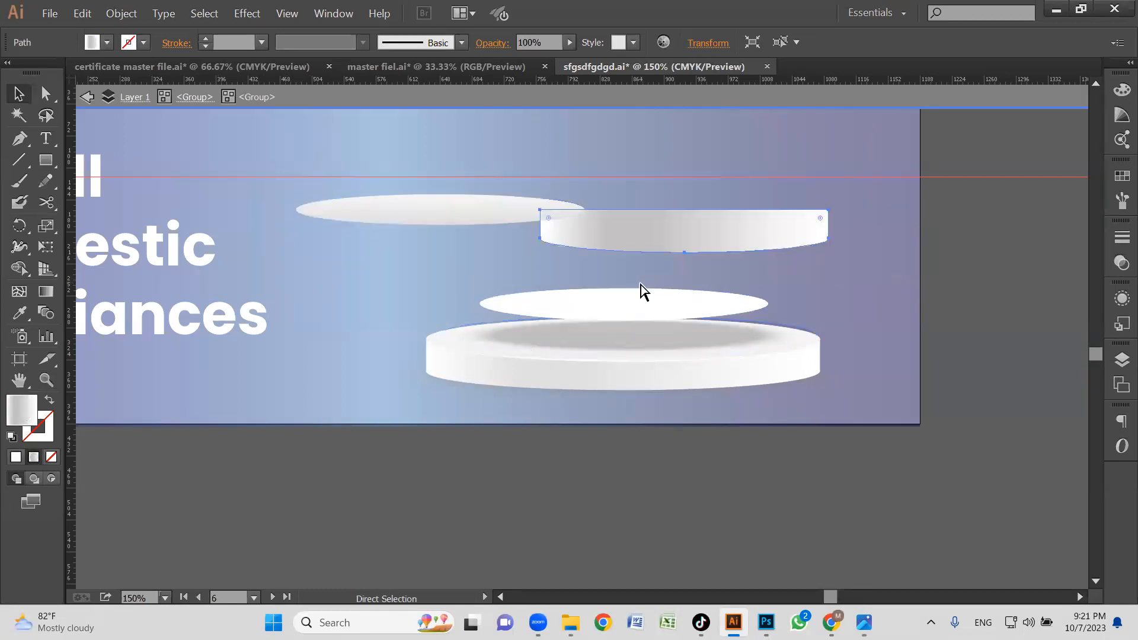
{"action": "key", "text": "ctrl+z"}
{"action": "key", "text": "ctrl+z"}
{"action": "key", "text": "ctrl+z"}
{"action": "key", "text": "ctrl+z"}
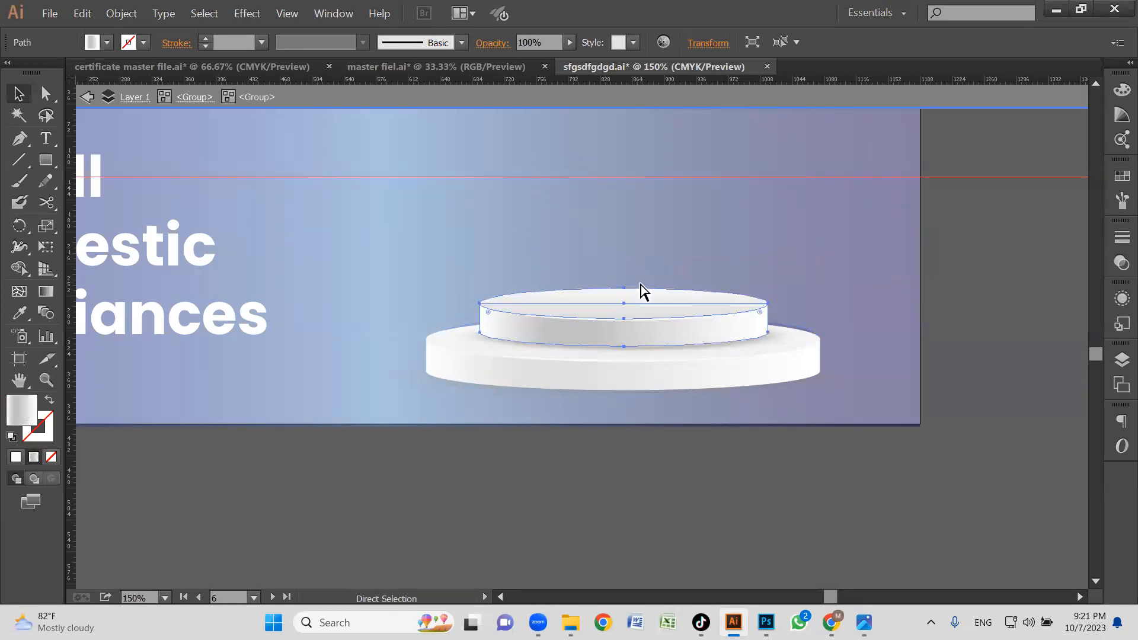
{"action": "left_click", "coordinate": [922, 338]}
{"action": "key", "text": "z"}
{"action": "left_click", "coordinate": [662, 379], "text": "alt"}
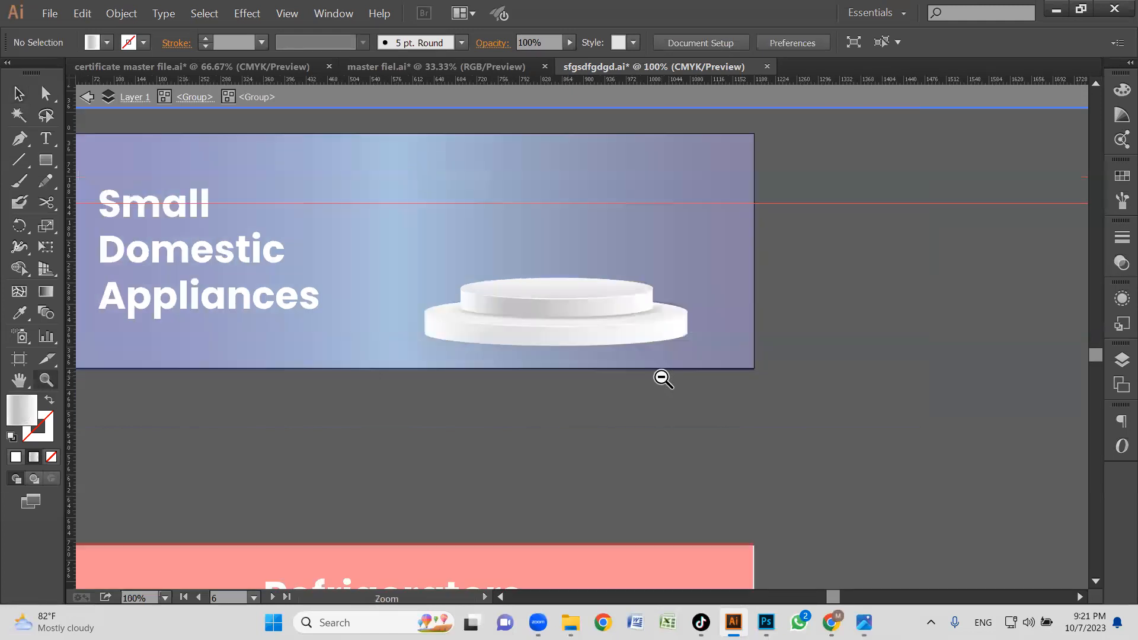
{"action": "left_click", "coordinate": [662, 379], "text": "alt"}
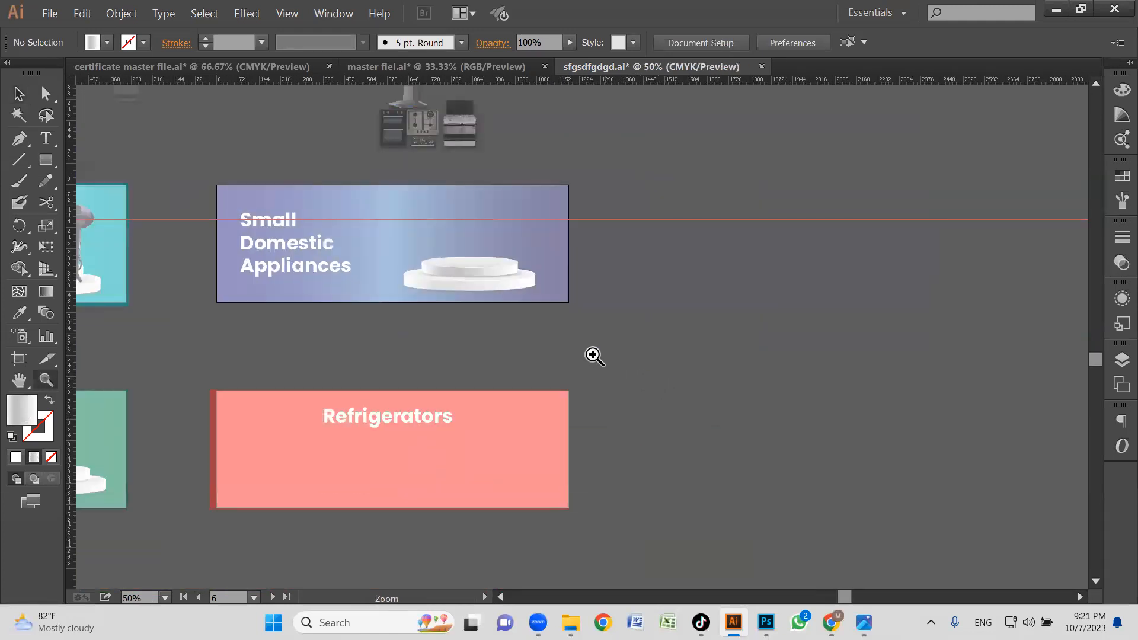
{"action": "key", "text": "v"}
Switch to Chrome and search Freepik for "product stage" vectors.
{"action": "left_click", "coordinate": [827, 621]}
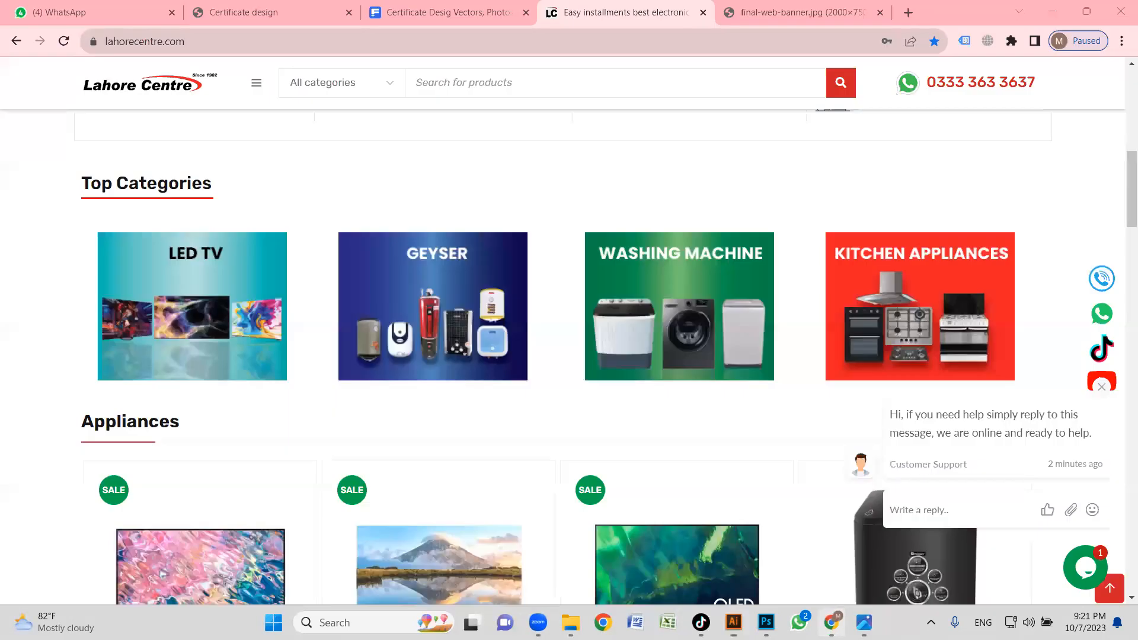
{"action": "left_click", "coordinate": [451, 12]}
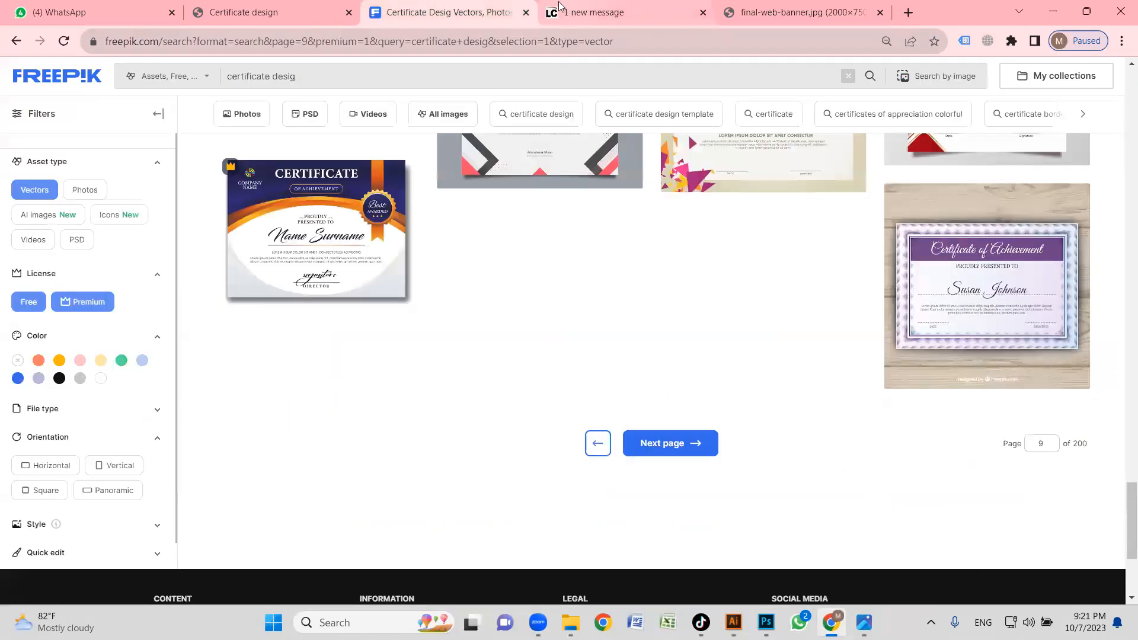
{"action": "left_click_drag", "start_coordinate": [472, 84], "coordinate": [177, 74]}
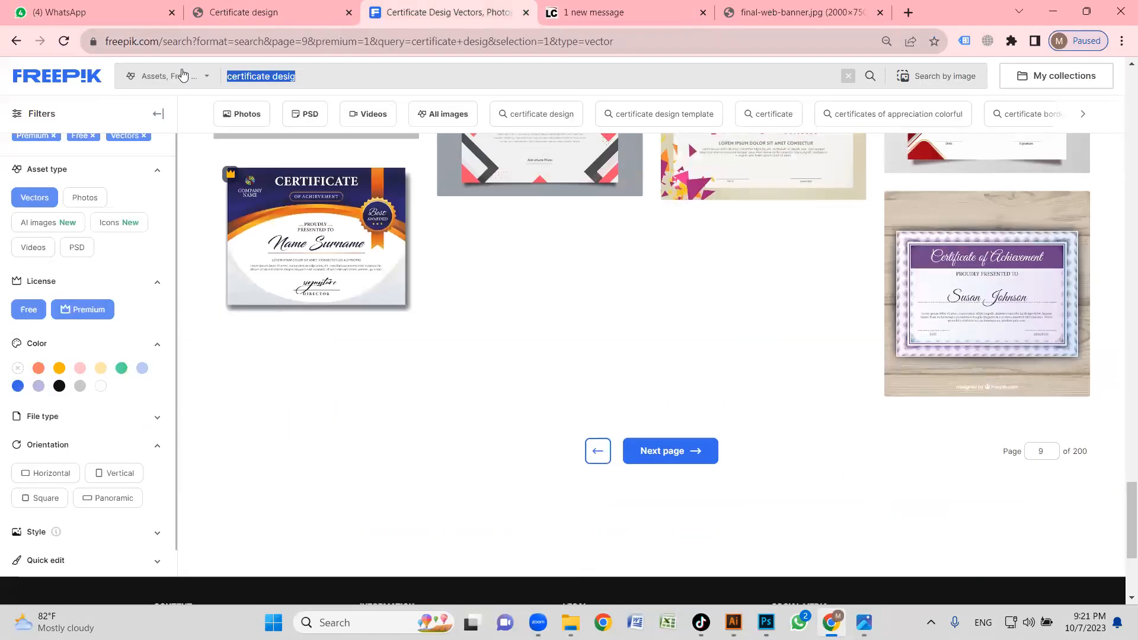
{"action": "type", "text": "product stage"}
{"action": "key", "text": "Return"}
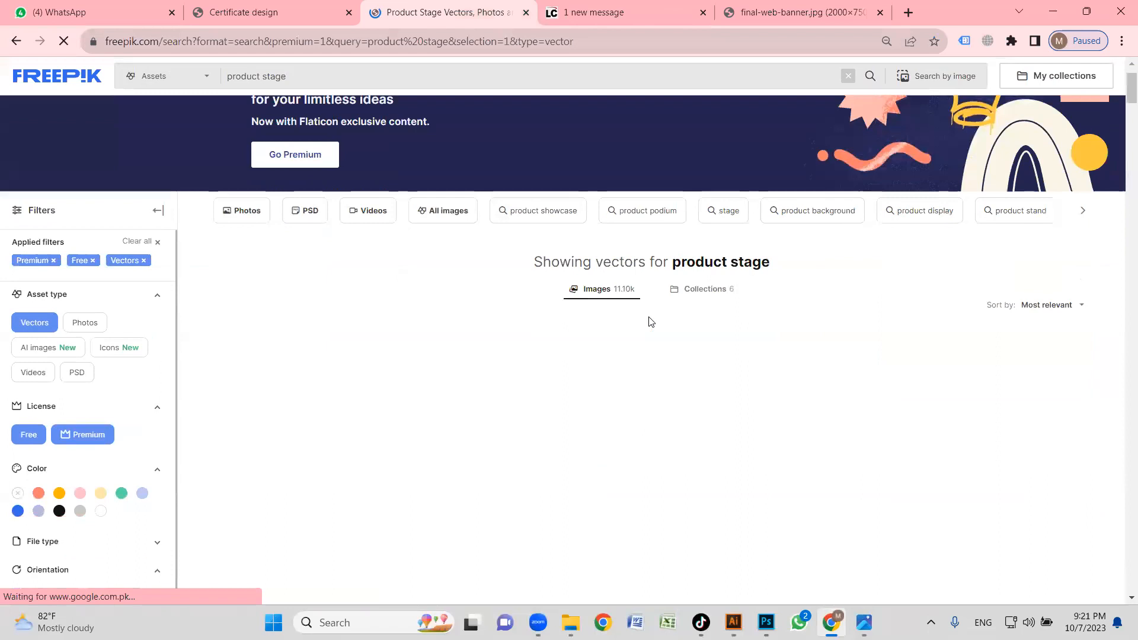
Browse the product stage search results for podium vectors similar to the one on the banner.
{"action": "scroll", "coordinate": [514, 289], "scroll_direction": "up", "scroll_amount": 1}
{"action": "scroll", "coordinate": [512, 288], "scroll_direction": "down", "scroll_amount": 3}
{"action": "scroll", "coordinate": [772, 329], "scroll_direction": "down", "scroll_amount": 2}
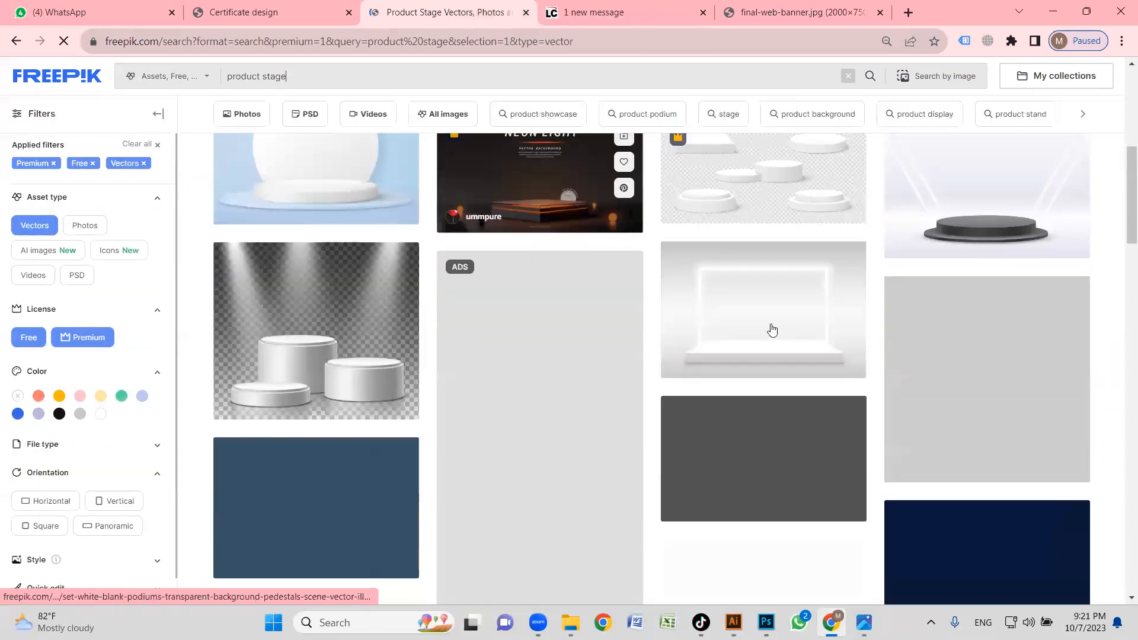
{"action": "scroll", "coordinate": [776, 328], "scroll_direction": "up", "scroll_amount": 2}
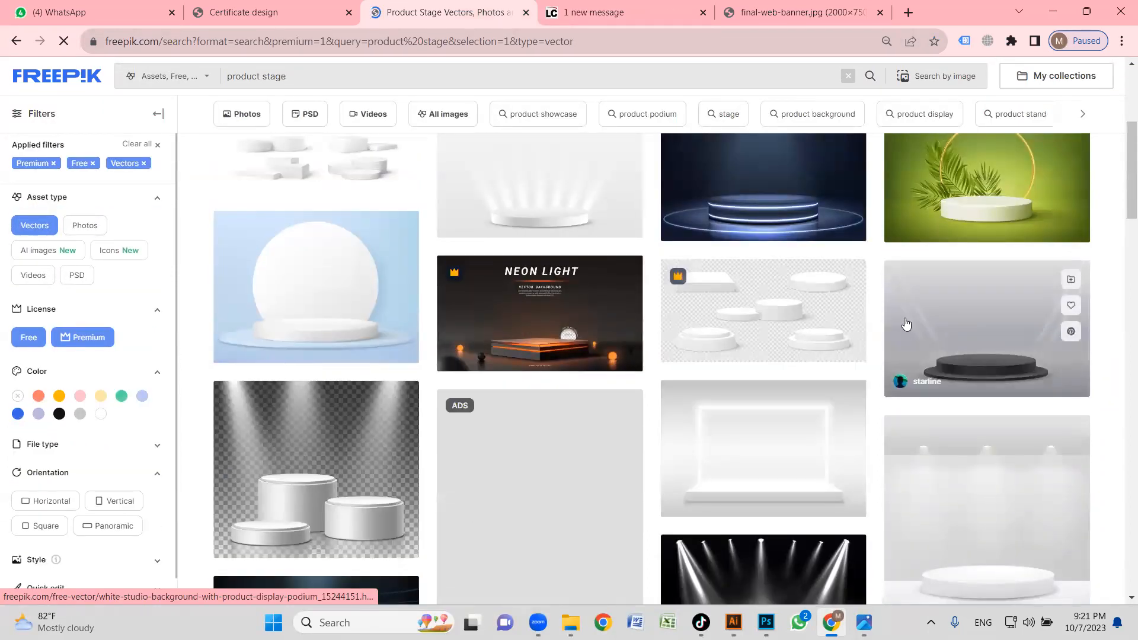
{"action": "scroll", "coordinate": [906, 331], "scroll_direction": "down", "scroll_amount": 5}
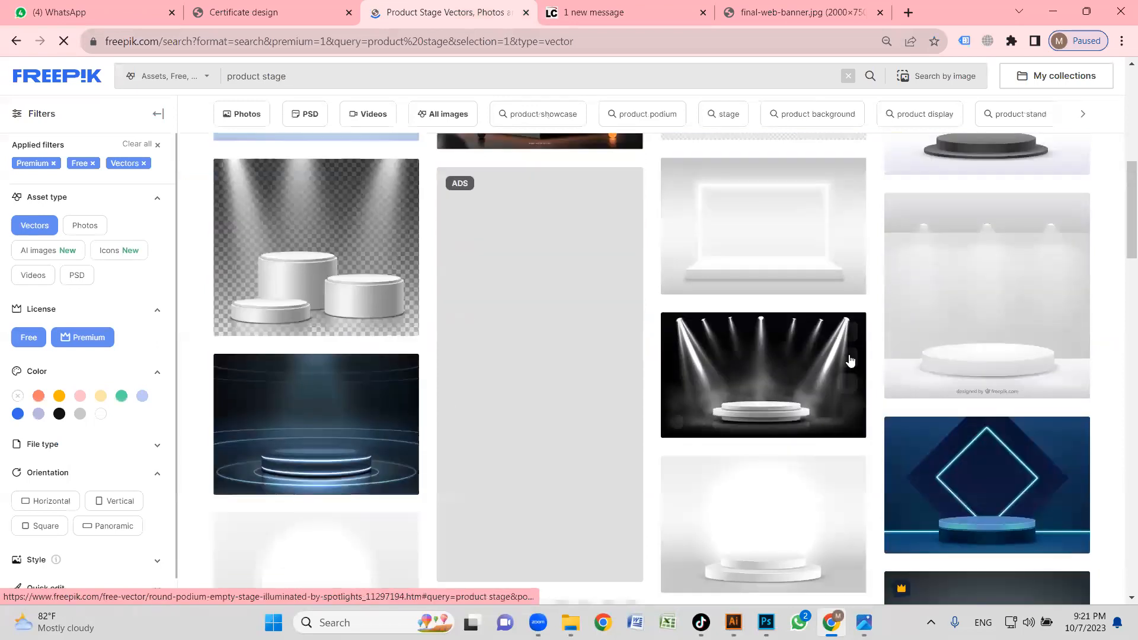
{"action": "scroll", "coordinate": [851, 357], "scroll_direction": "down", "scroll_amount": 3}
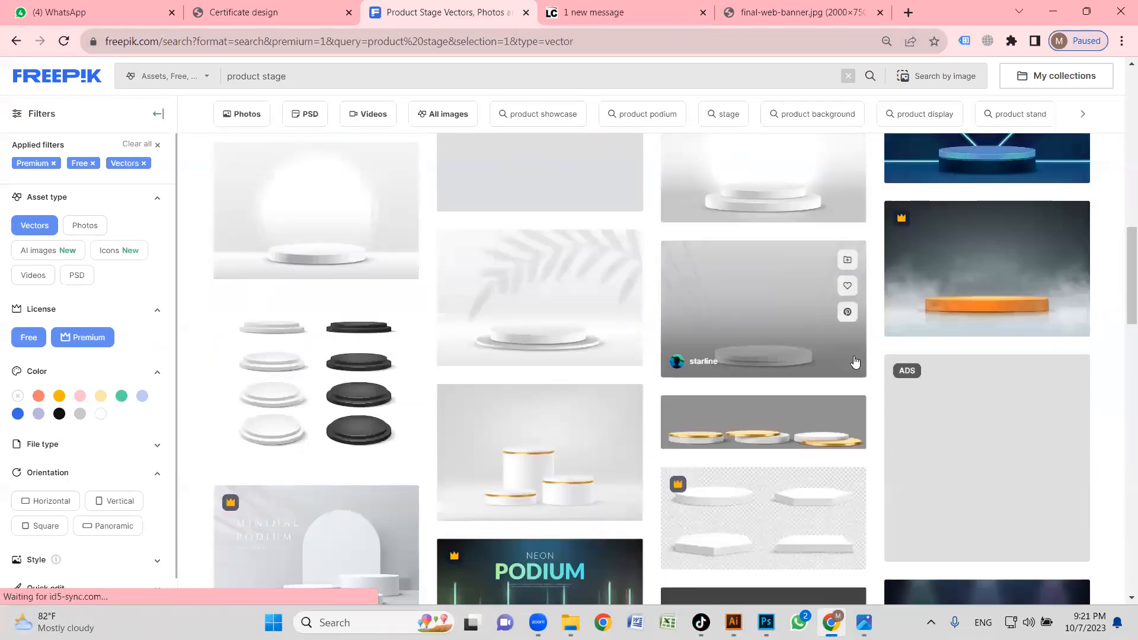
{"action": "scroll", "coordinate": [854, 363], "scroll_direction": "down", "scroll_amount": 2}
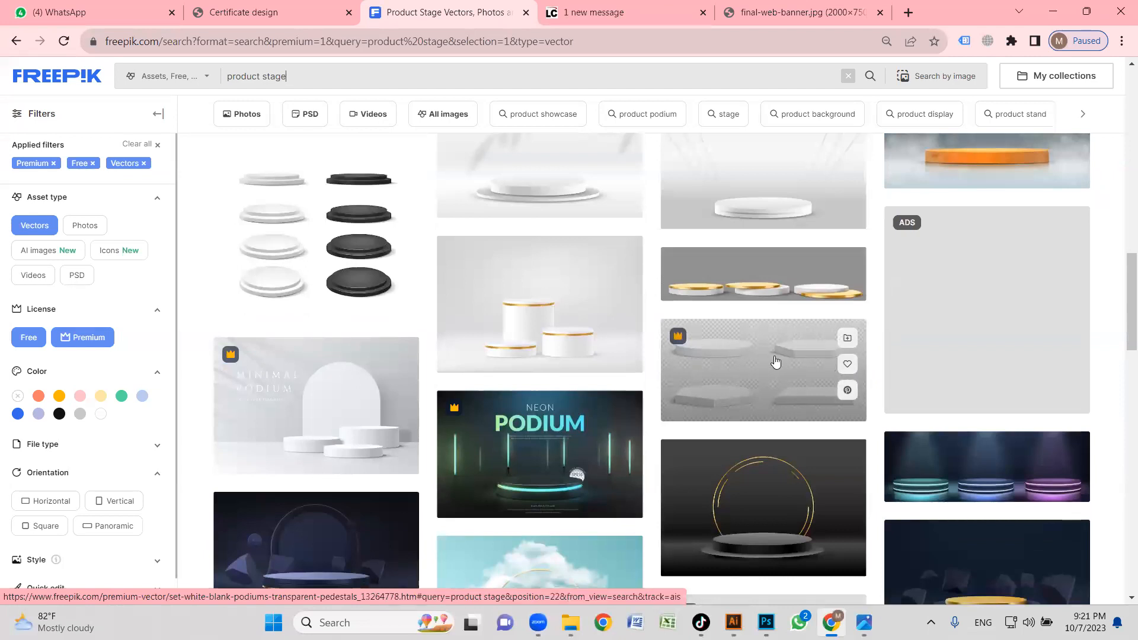
{"action": "scroll", "coordinate": [775, 361], "scroll_direction": "down", "scroll_amount": 1}
{"action": "scroll", "coordinate": [775, 359], "scroll_direction": "down", "scroll_amount": 1}
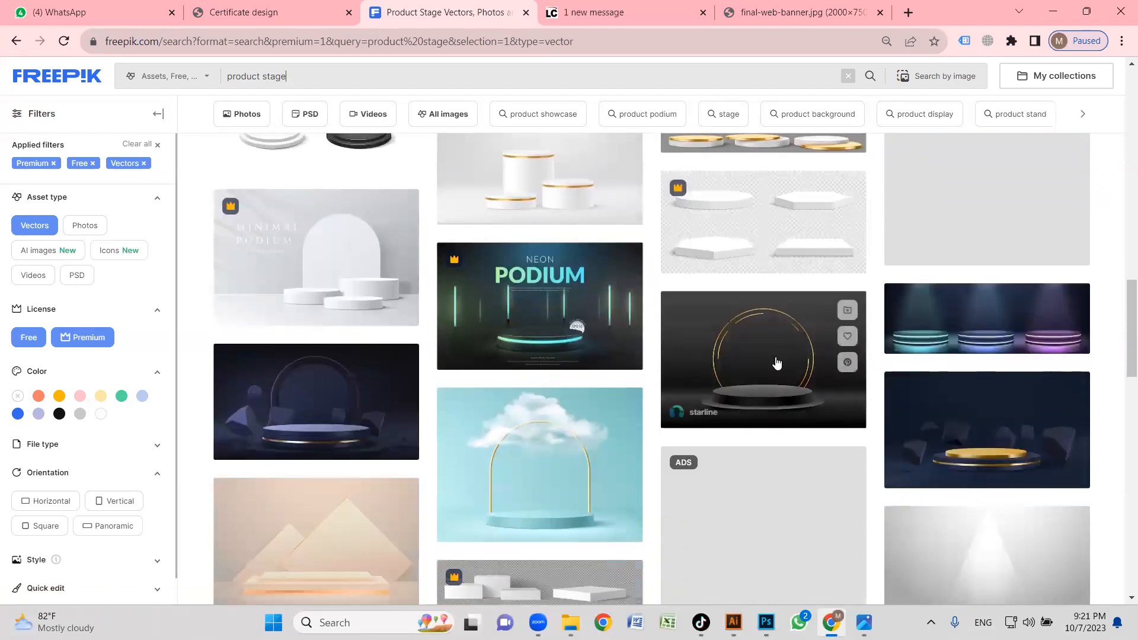
Look further down the product stage results and back up for a suitable white podium vector.
{"action": "scroll", "coordinate": [776, 363], "scroll_direction": "down", "scroll_amount": 2}
{"action": "scroll", "coordinate": [678, 333], "scroll_direction": "down", "scroll_amount": 3}
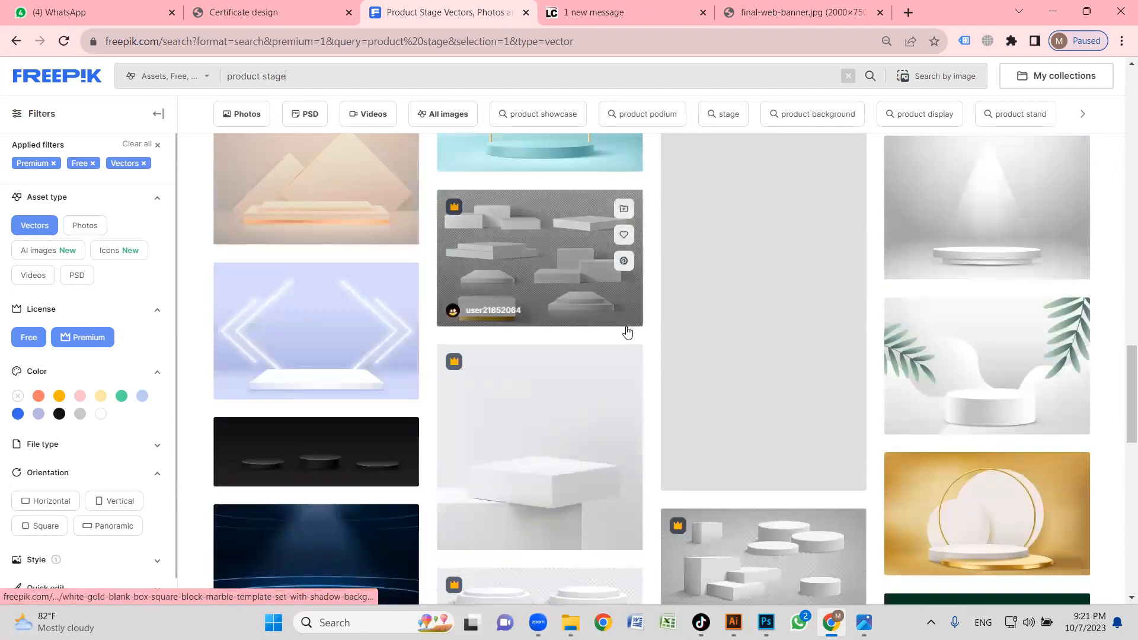
{"action": "scroll", "coordinate": [628, 332], "scroll_direction": "down", "scroll_amount": 3}
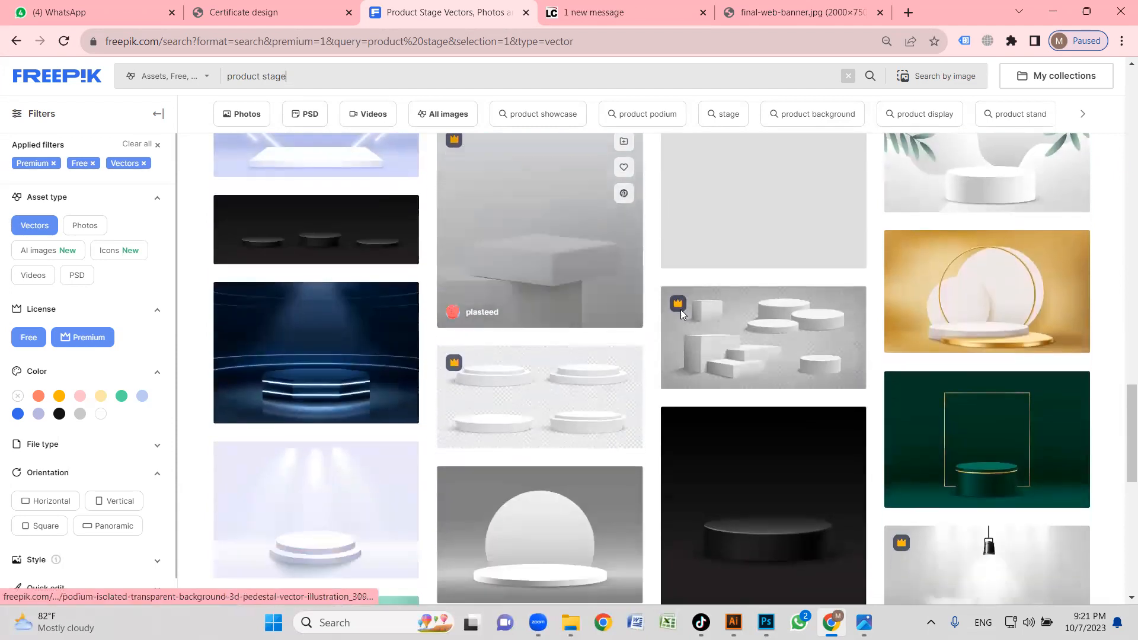
{"action": "scroll", "coordinate": [614, 319], "scroll_direction": "down", "scroll_amount": 3}
{"action": "scroll", "coordinate": [751, 346], "scroll_direction": "down", "scroll_amount": 2}
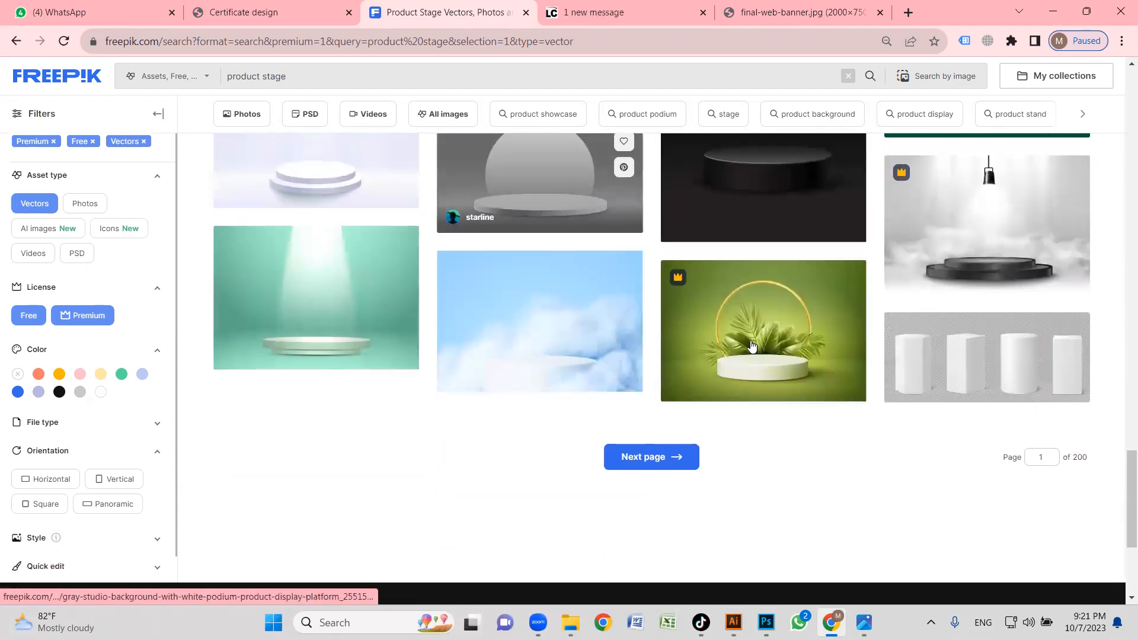
{"action": "scroll", "coordinate": [644, 374], "scroll_direction": "up", "scroll_amount": 5}
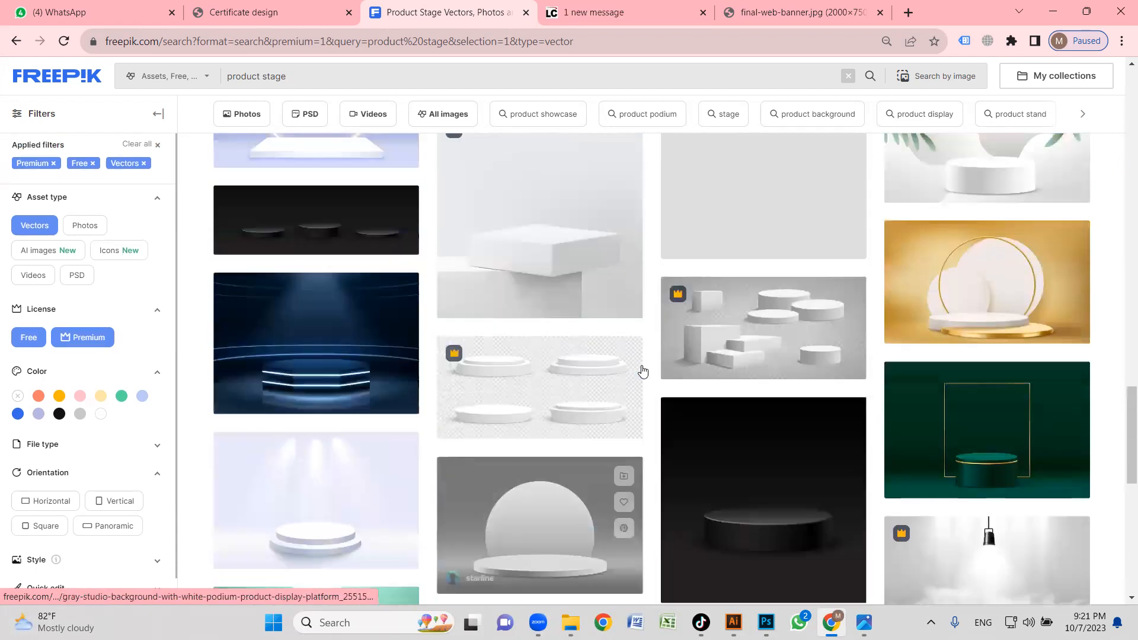
{"action": "scroll", "coordinate": [641, 371], "scroll_direction": "down", "scroll_amount": 2}
{"action": "scroll", "coordinate": [615, 333], "scroll_direction": "up", "scroll_amount": 3}
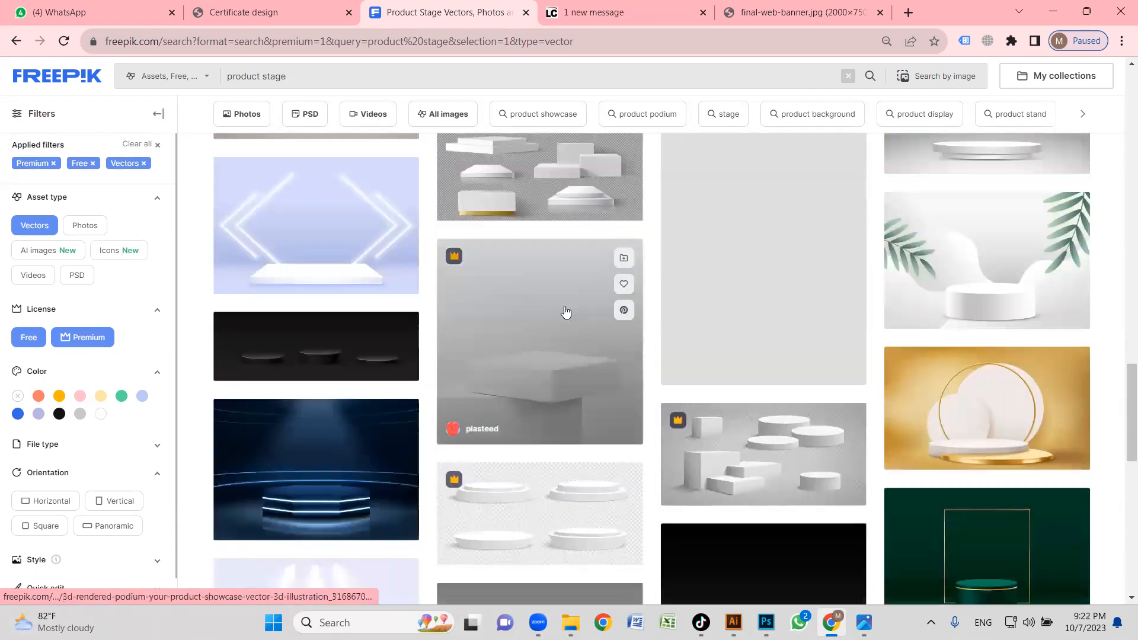
{"action": "scroll", "coordinate": [740, 408], "scroll_direction": "up", "scroll_amount": 5}
{"action": "scroll", "coordinate": [669, 394], "scroll_direction": "up", "scroll_amount": 3}
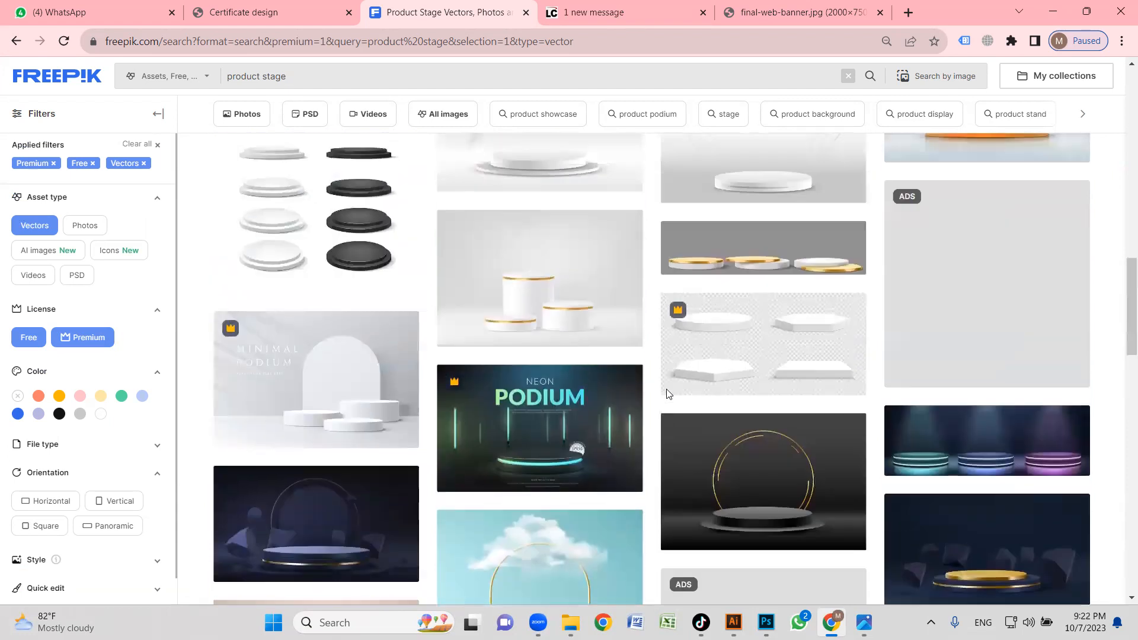
{"action": "scroll", "coordinate": [668, 394], "scroll_direction": "up", "scroll_amount": 1}
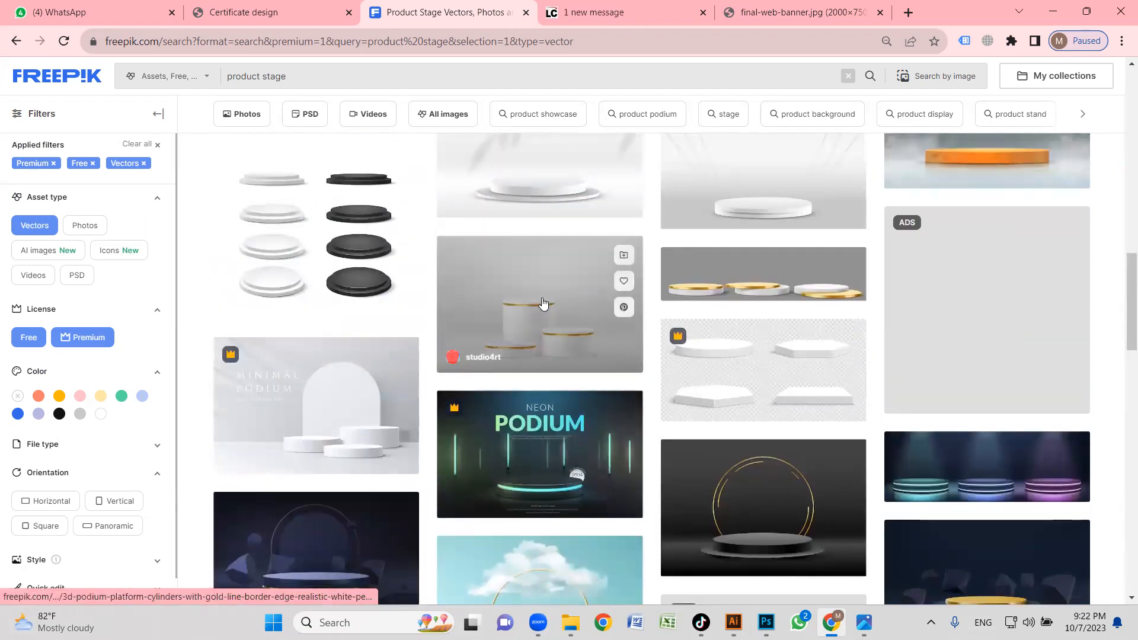
Download the free vector of three white podium cylinders with gold edges and show the file in the Downloads folder.
{"action": "left_click", "coordinate": [543, 303]}
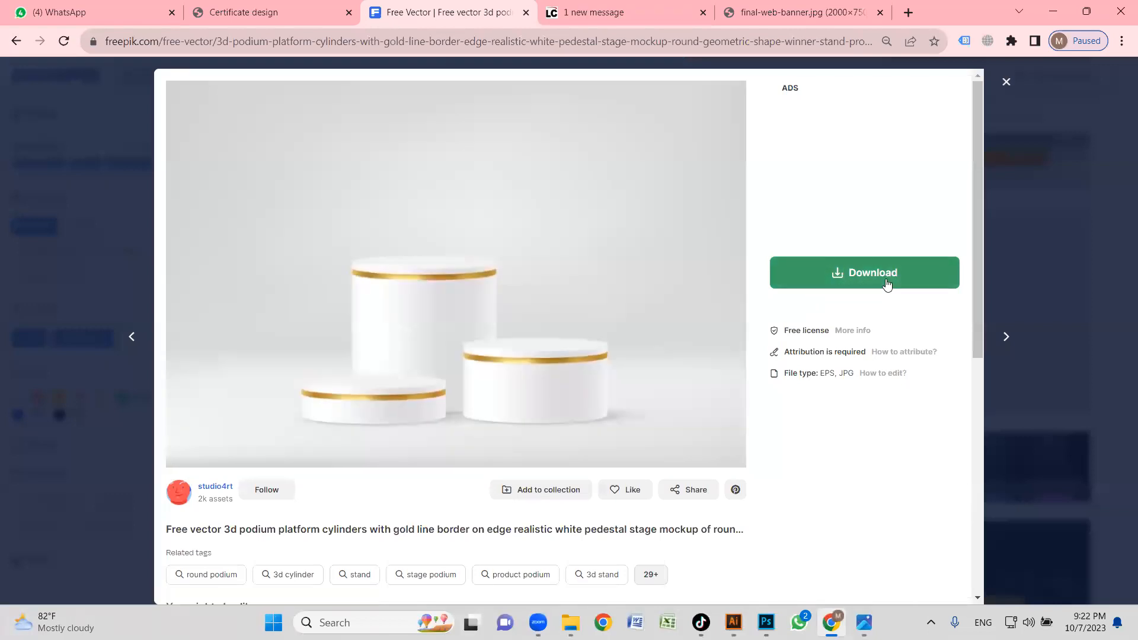
{"action": "left_click", "coordinate": [883, 278]}
{"action": "left_click", "coordinate": [847, 419]}
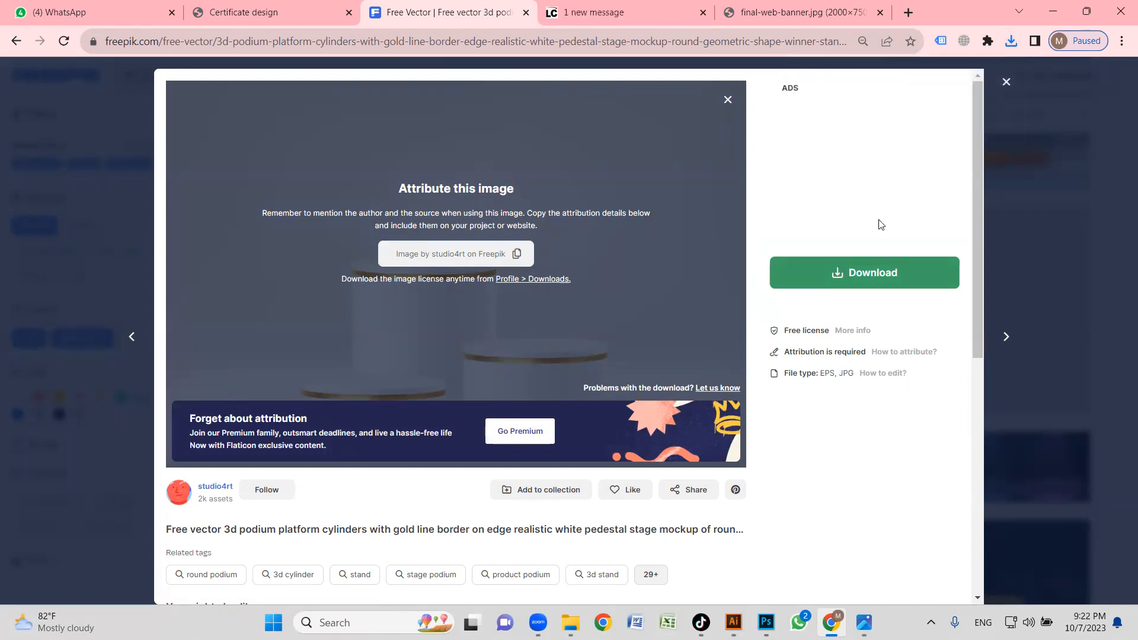
{"action": "left_click", "coordinate": [1011, 41]}
{"action": "left_click", "coordinate": [964, 102]}
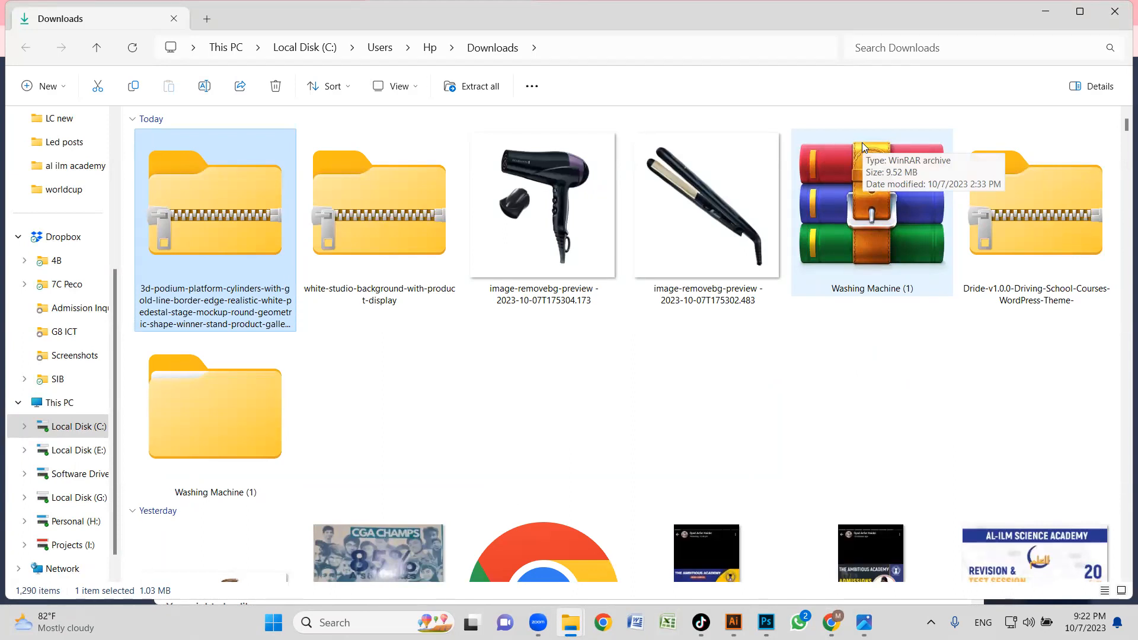
Open podiums_04 EPS from the downloaded archive in Illustrator and fit the whole artboard in view.
{"action": "double_click", "coordinate": [203, 256]}
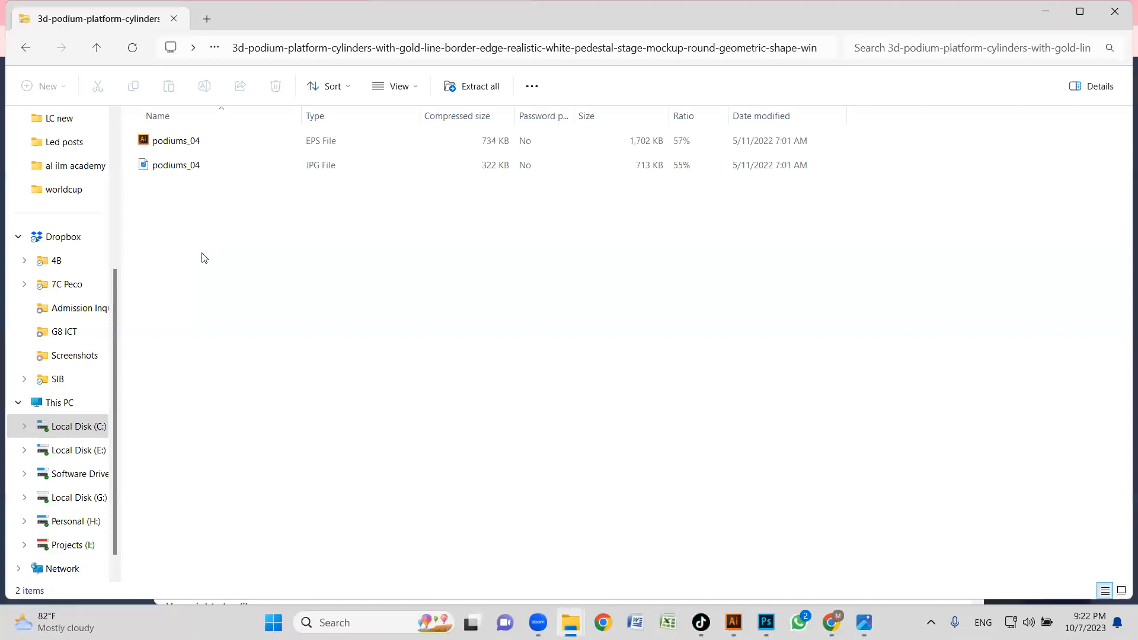
{"action": "left_click", "coordinate": [231, 153]}
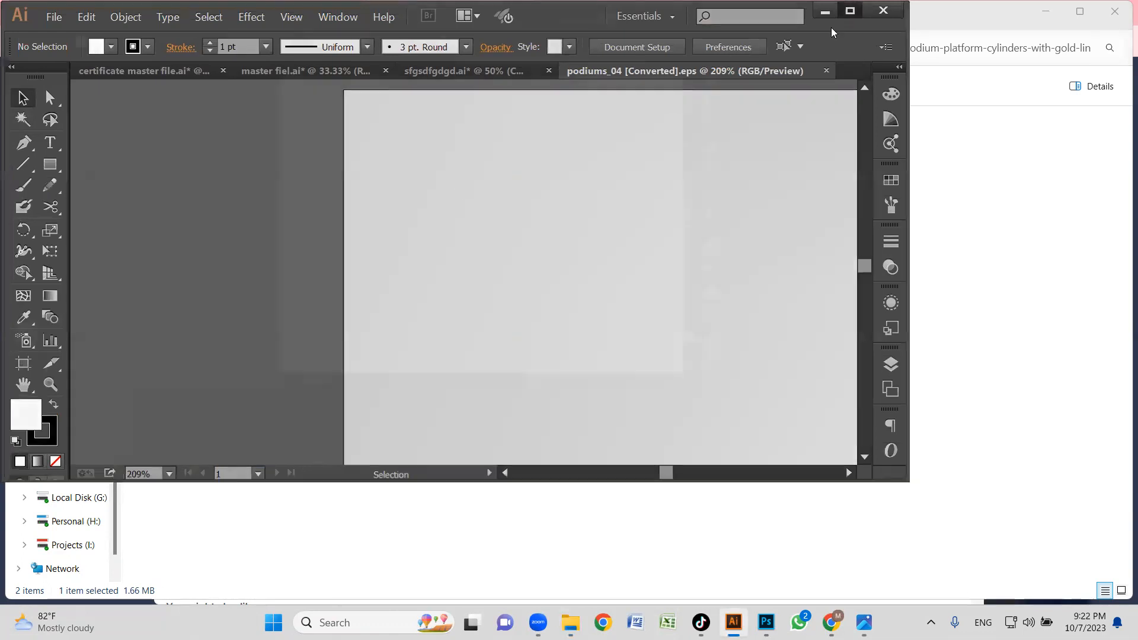
{"action": "left_click", "coordinate": [850, 9]}
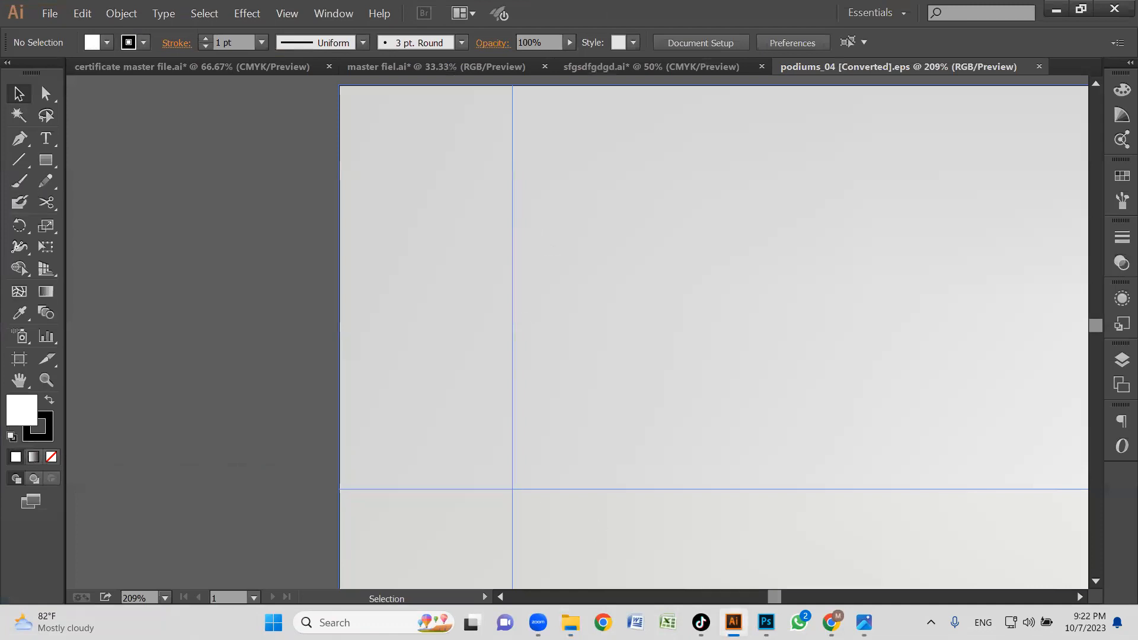
{"action": "mouse_move", "coordinate": [766, 623]}
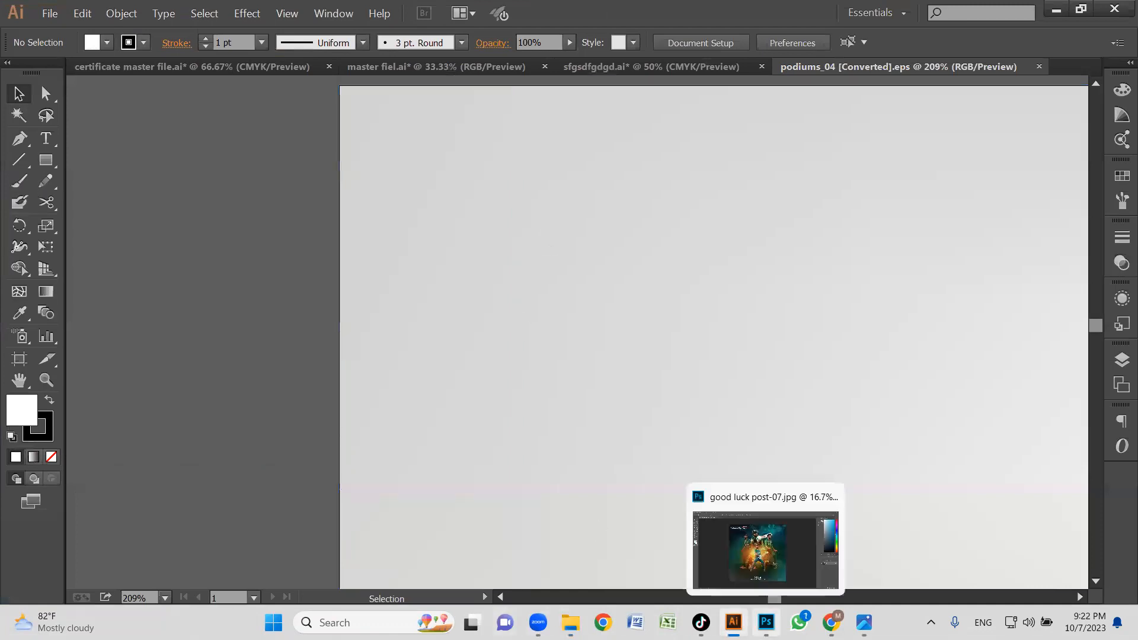
{"action": "key", "text": "ctrl+0"}
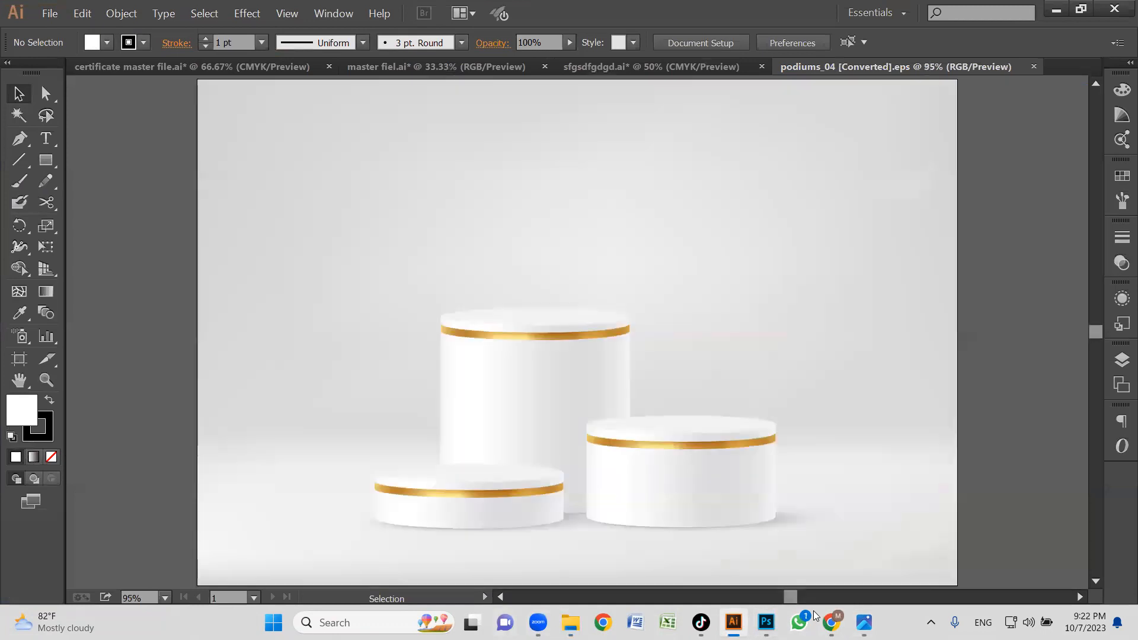
Select the bodies of the three podiums to inspect them as separate shapes, and clear the selection.
{"action": "left_click", "coordinate": [564, 383]}
{"action": "left_click", "coordinate": [622, 482], "text": "shift"}
{"action": "left_click", "coordinate": [417, 515], "text": "shift"}
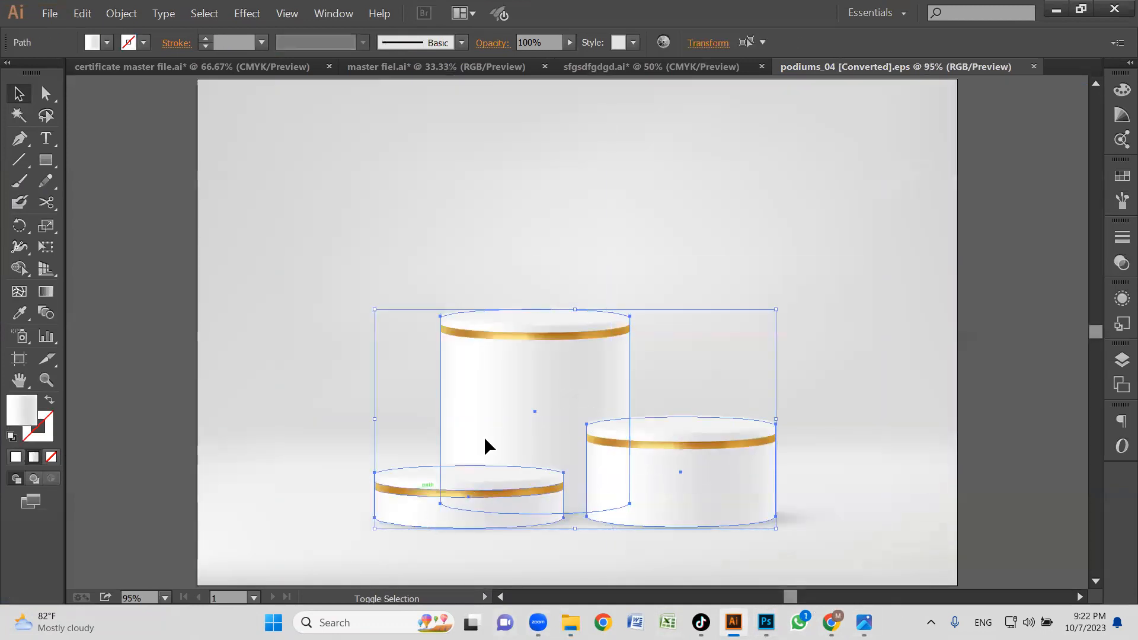
{"action": "left_click", "coordinate": [1009, 337]}
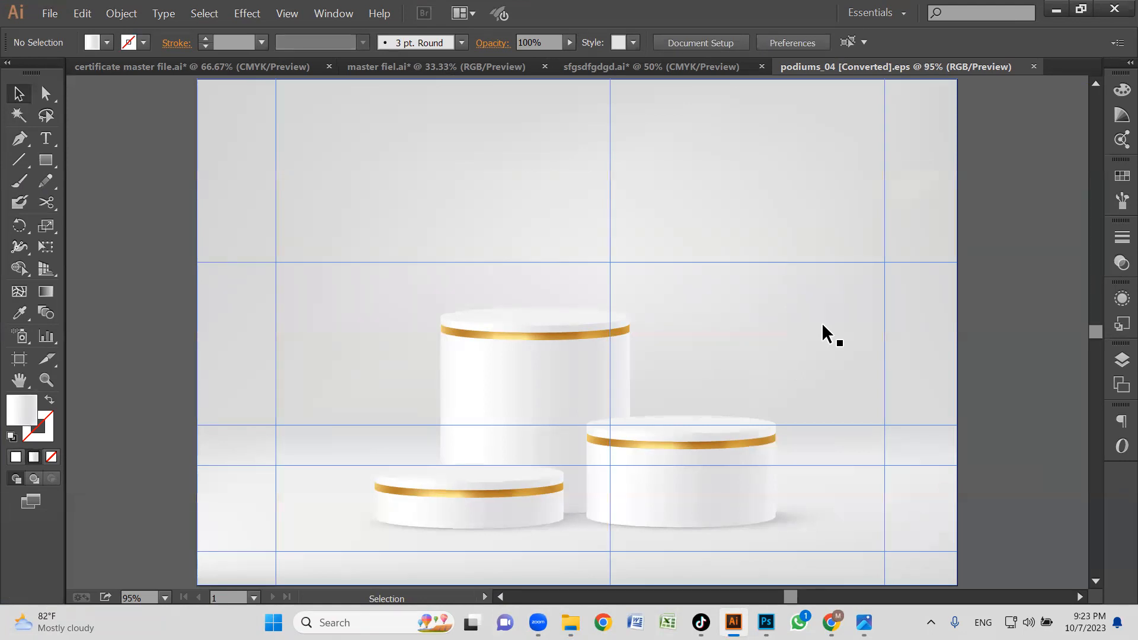
{"action": "key", "text": "ctrl+semicolon"}
{"action": "key", "text": "ctrl+semicolon"}
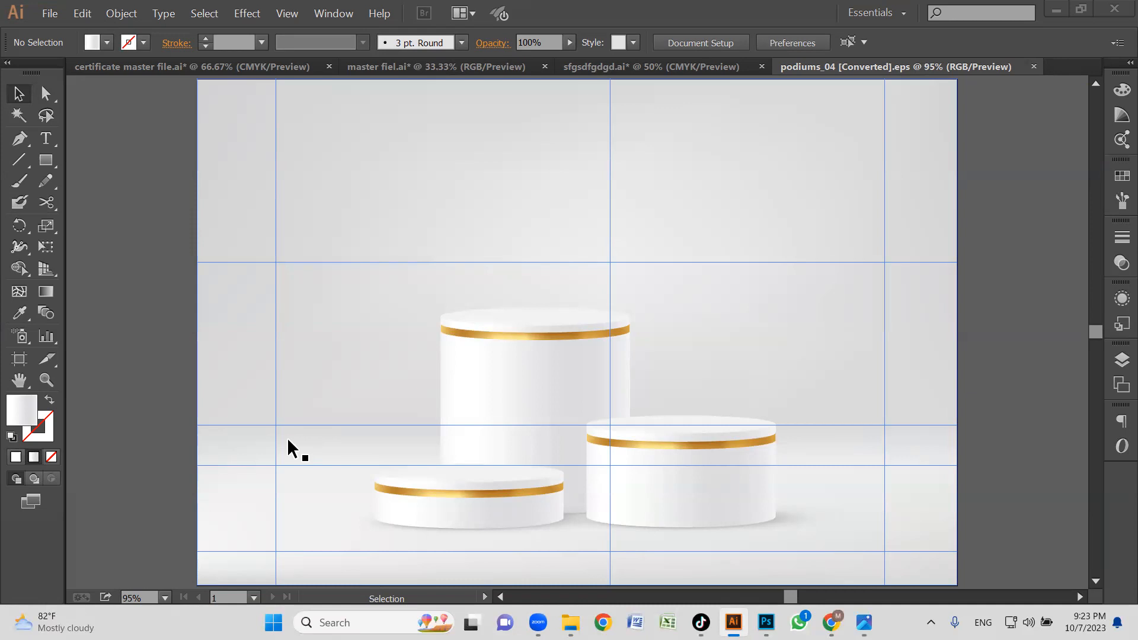
Try moving the selected podium parts upward together, and undo the move.
{"action": "key", "text": "ctrl+semicolon"}
{"action": "left_click", "coordinate": [709, 444], "text": "shift"}
{"action": "left_click", "coordinate": [393, 512], "text": "shift"}
{"action": "left_click", "coordinate": [461, 387], "text": "shift"}
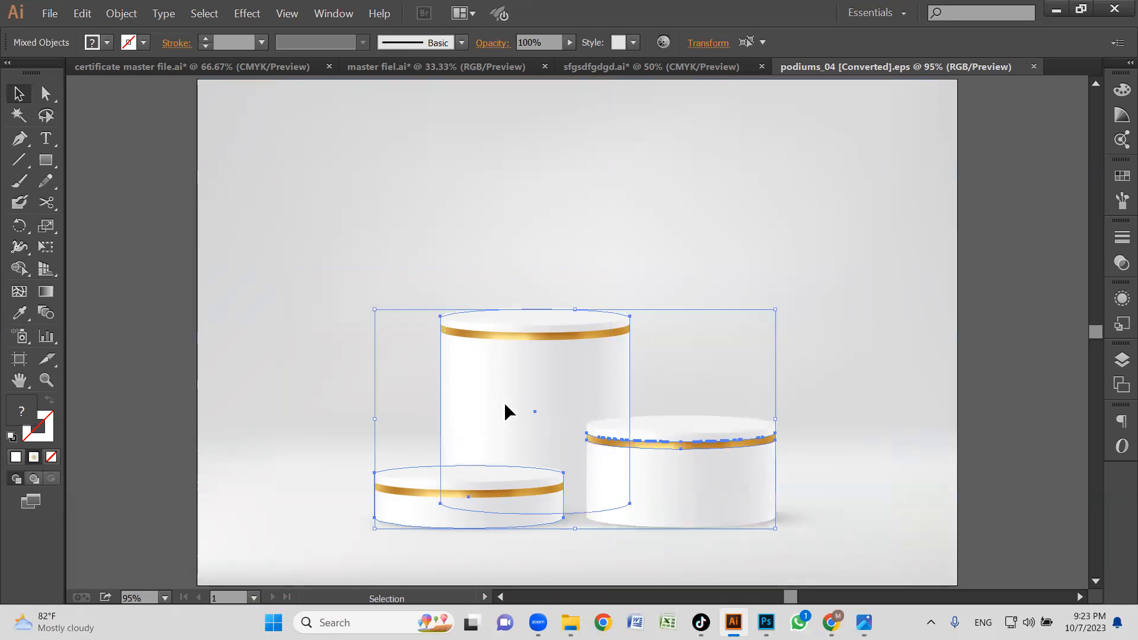
{"action": "left_click_drag", "start_coordinate": [504, 402], "coordinate": [519, 317]}
{"action": "key", "text": "ctrl+z"}
Delete the grey gradient-mesh background and copy all of the podium artwork.
{"action": "left_click", "coordinate": [264, 228]}
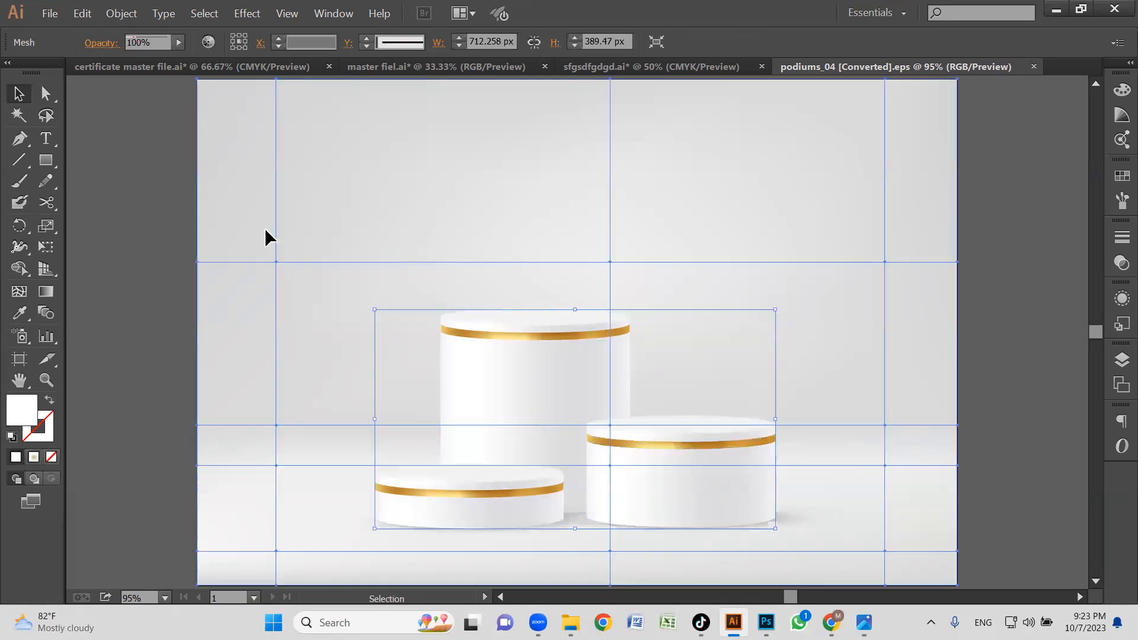
{"action": "key", "text": "Delete"}
{"action": "left_click_drag", "start_coordinate": [307, 238], "coordinate": [838, 535]}
{"action": "key", "text": "a"}
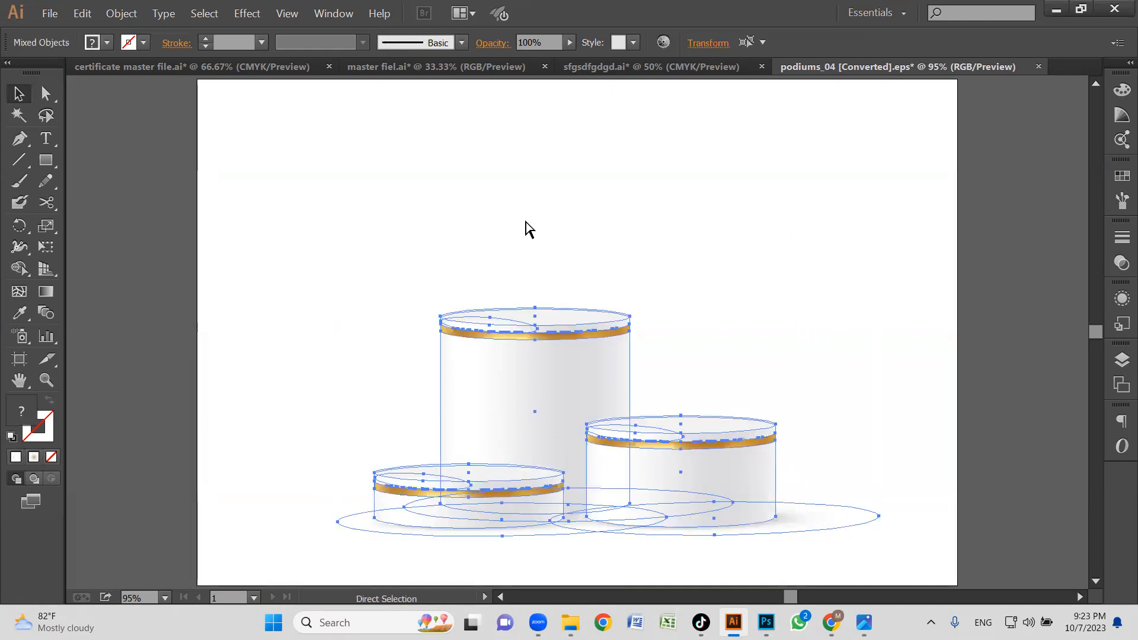
{"action": "key", "text": "v"}
In sfgsdfgdgd.ai, move the hair straightener and hair dryer images off the Beauty and fitness banner.
{"action": "left_click", "coordinate": [623, 66]}
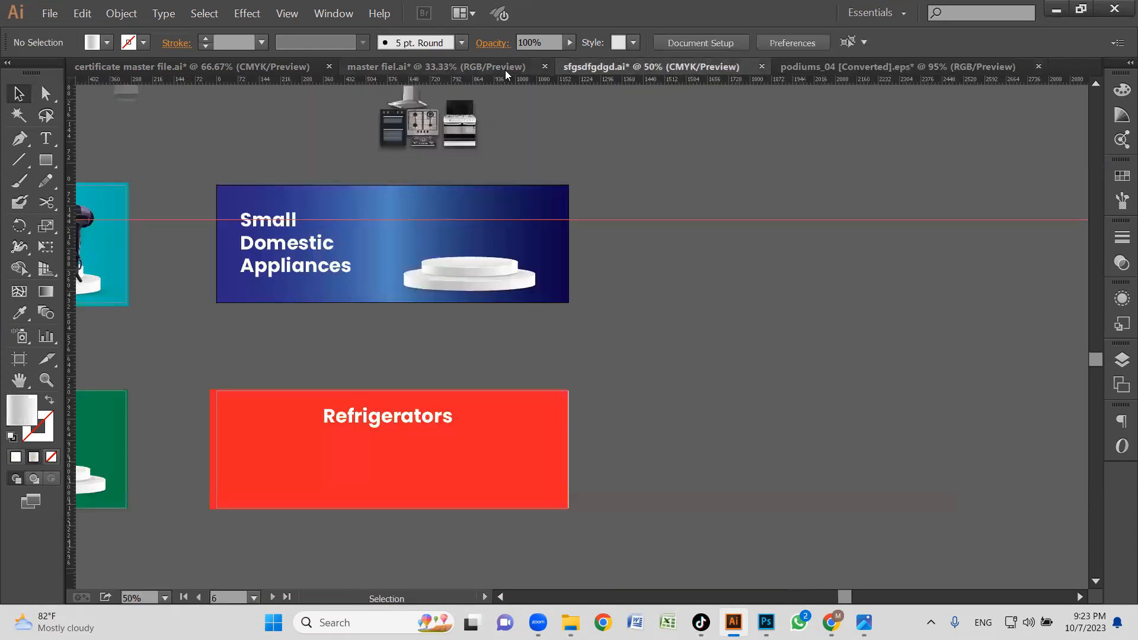
{"action": "left_click_drag", "start_coordinate": [547, 315], "coordinate": [709, 318]}
{"action": "key", "text": "z"}
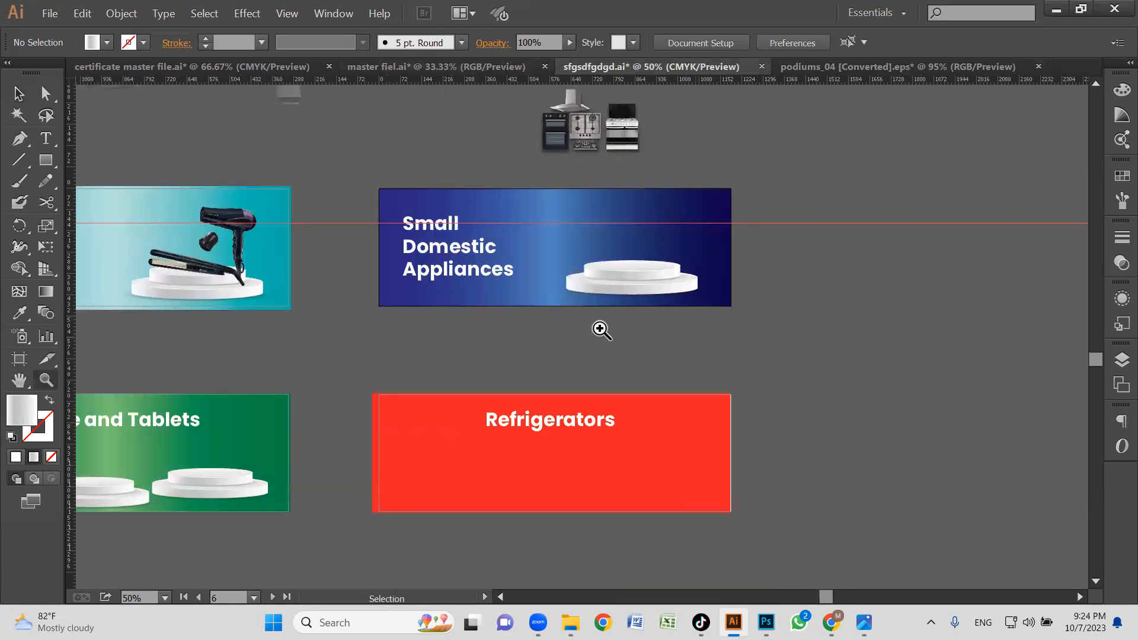
{"action": "left_click", "coordinate": [526, 325], "text": "alt"}
{"action": "left_click_drag", "start_coordinate": [554, 356], "coordinate": [605, 330]}
{"action": "left_click_drag", "start_coordinate": [159, 210], "coordinate": [885, 507]}
{"action": "left_click_drag", "start_coordinate": [762, 393], "coordinate": [743, 415]}
{"action": "left_click_drag", "start_coordinate": [171, 152], "coordinate": [572, 355]}
{"action": "key", "text": "v"}
{"action": "left_click", "coordinate": [760, 364]}
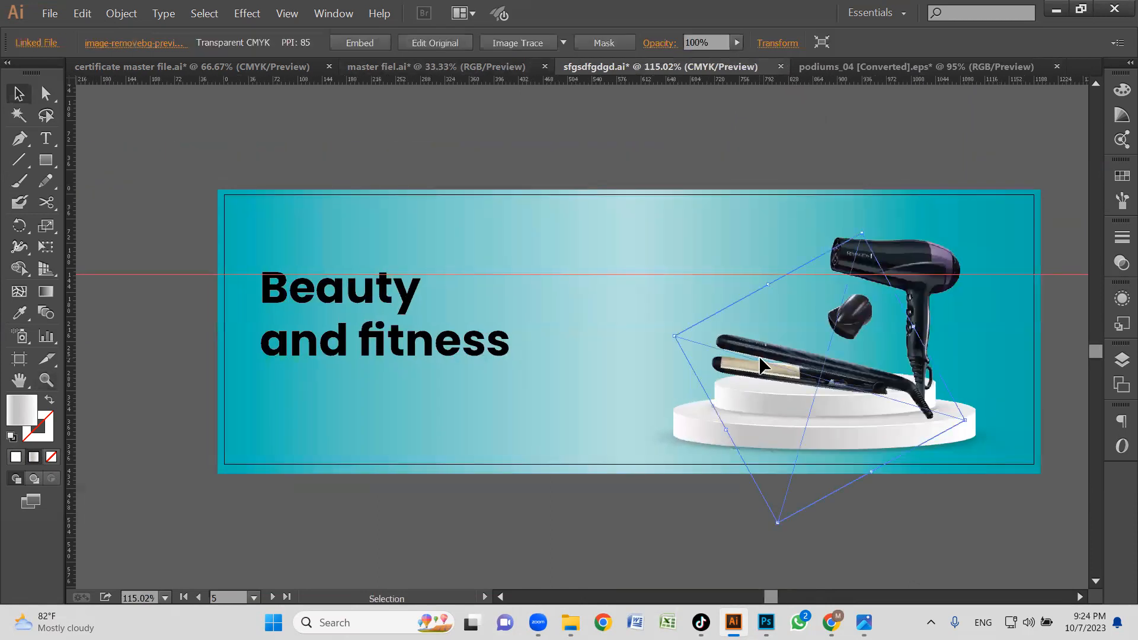
{"action": "left_click_drag", "start_coordinate": [802, 361], "coordinate": [166, 177]}
{"action": "left_click_drag", "start_coordinate": [898, 255], "coordinate": [216, 196]}
Move the old white podium's pieces off the Beauty and fitness banner and set the product images farther out beside it.
{"action": "left_click_drag", "start_coordinate": [790, 424], "coordinate": [228, 473]}
{"action": "left_click_drag", "start_coordinate": [261, 476], "coordinate": [201, 458]}
{"action": "left_click", "coordinate": [503, 444], "text": "ctrl+alt"}
{"action": "left_click", "coordinate": [499, 443], "text": "ctrl+alt"}
{"action": "left_click_drag", "start_coordinate": [621, 412], "coordinate": [468, 493]}
{"action": "left_click", "coordinate": [546, 411], "text": "ctrl+alt"}
{"action": "left_click_drag", "start_coordinate": [606, 398], "coordinate": [520, 448]}
{"action": "left_click_drag", "start_coordinate": [347, 335], "coordinate": [216, 391]}
{"action": "left_click_drag", "start_coordinate": [410, 220], "coordinate": [230, 199]}
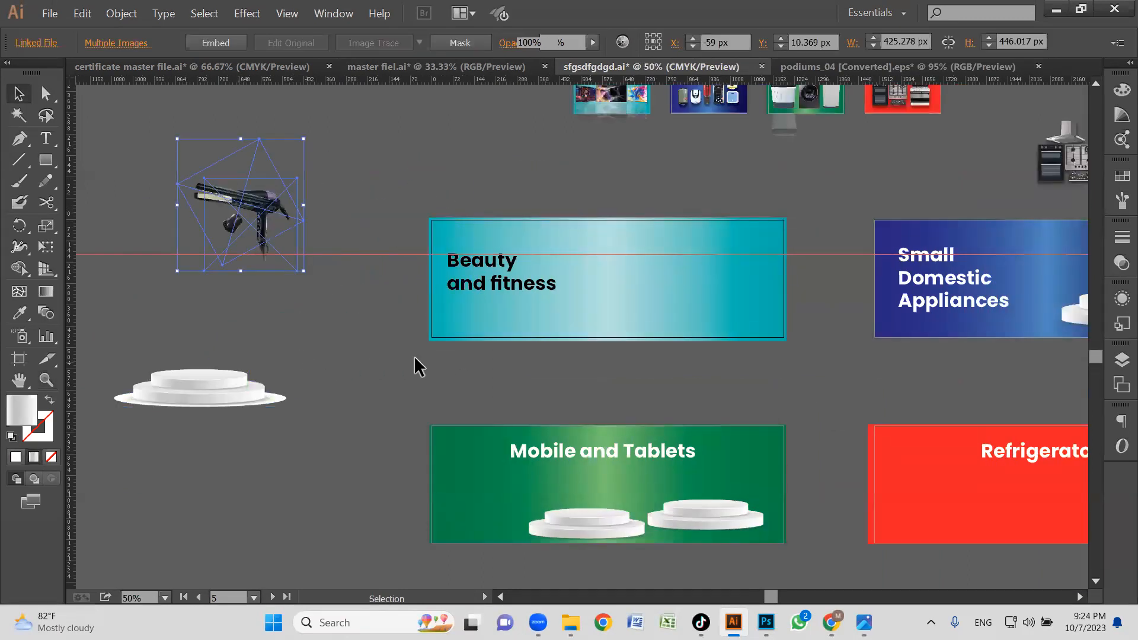
Paste the gold-edged podiums, scale them down and place them on the right part of the Beauty and fitness banner.
{"action": "left_click", "coordinate": [442, 359]}
{"action": "key", "text": "ctrl+v"}
{"action": "left_click_drag", "start_coordinate": [643, 351], "coordinate": [724, 291]}
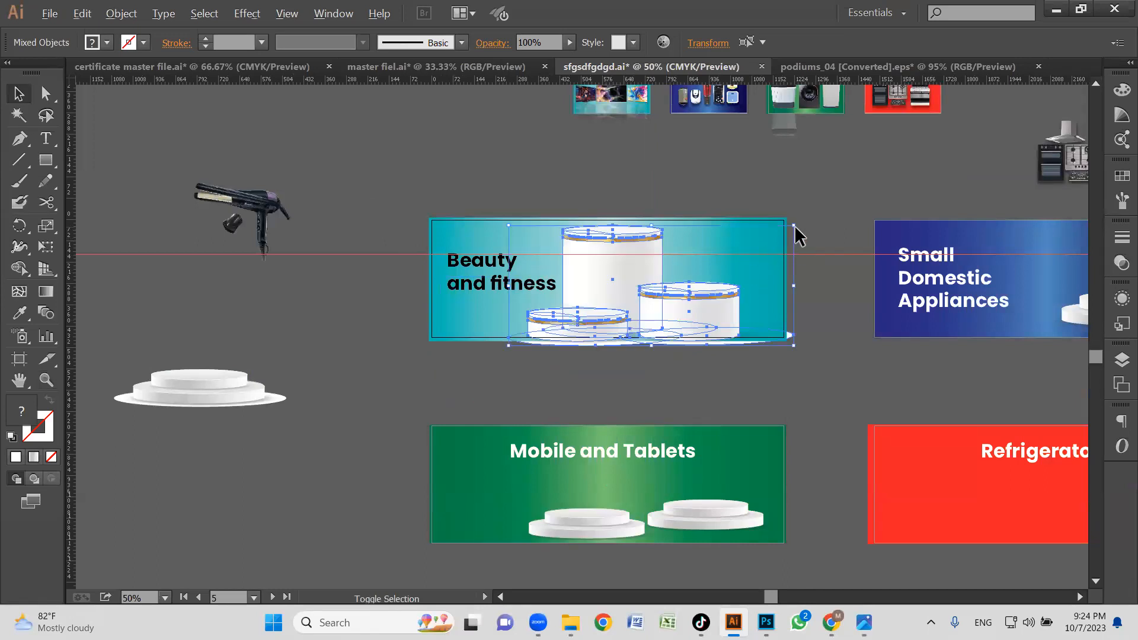
{"action": "left_click_drag", "start_coordinate": [795, 229], "coordinate": [728, 255]}
{"action": "left_click_drag", "start_coordinate": [680, 317], "coordinate": [730, 329]}
{"action": "left_click", "coordinate": [755, 377]}
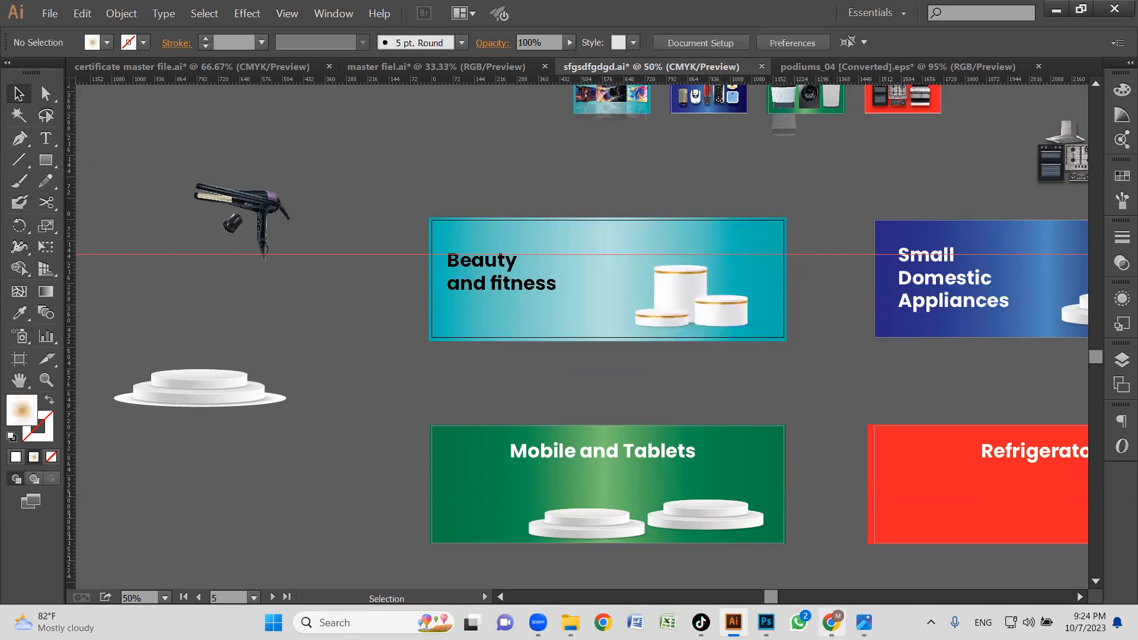
Switch to Chrome and open alfatah.com.pk in place of the final-web-banner image.
{"action": "key", "text": "alt+Tab"}
{"action": "left_click", "coordinate": [788, 15]}
{"action": "left_click", "coordinate": [782, 41]}
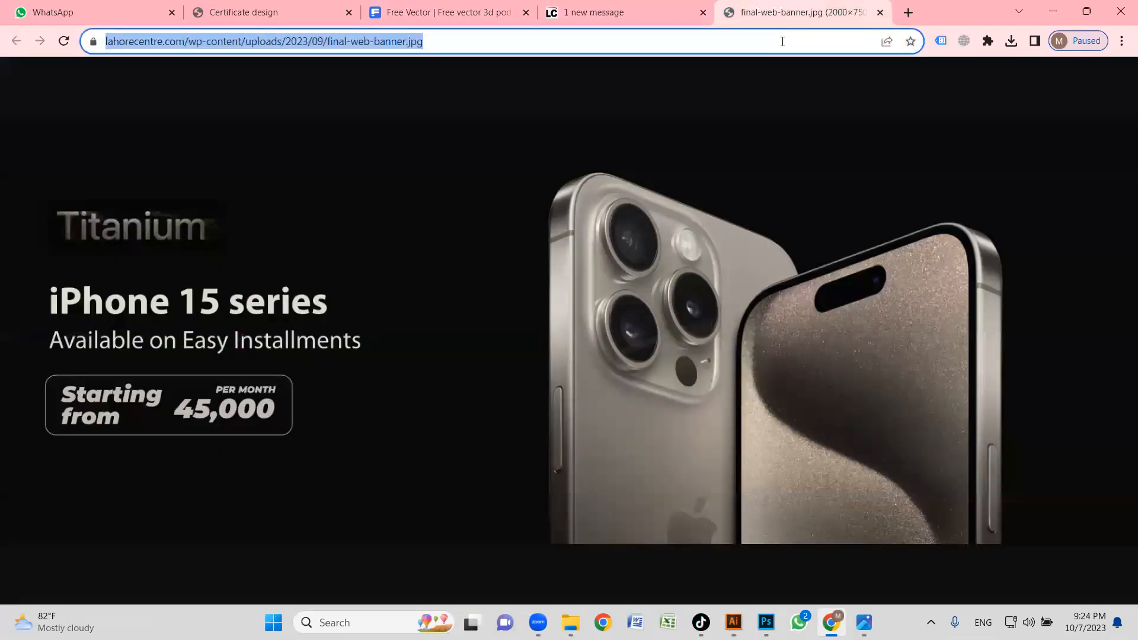
{"action": "type", "text": "alfatah.com.pk"}
{"action": "key", "text": "Return"}
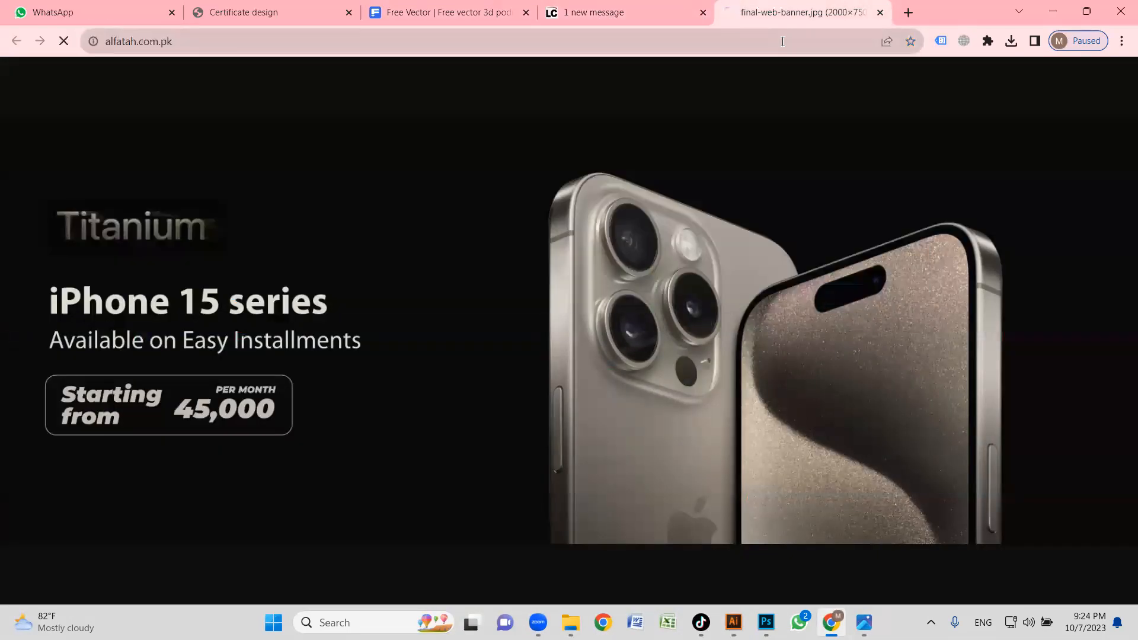
Examine the category and brand banners on the Al-Fatah home page for products displayed on podiums, closing the sale pop-up.
{"action": "scroll", "coordinate": [634, 230], "scroll_direction": "down", "scroll_amount": 2}
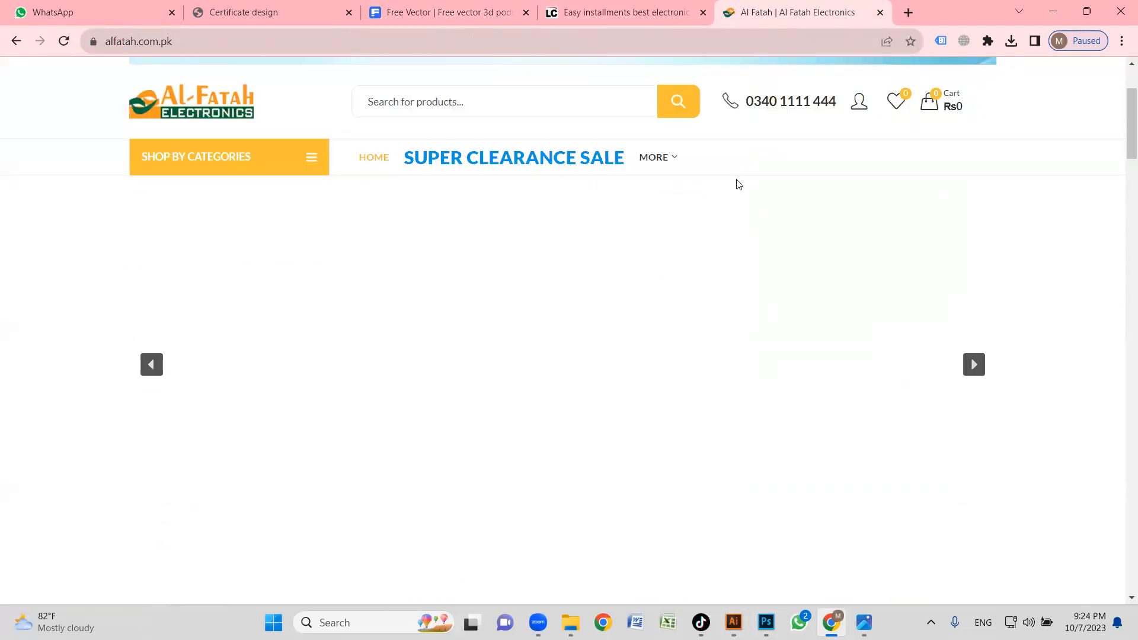
{"action": "scroll", "coordinate": [747, 202], "scroll_direction": "down", "scroll_amount": 2}
{"action": "scroll", "coordinate": [754, 214], "scroll_direction": "down", "scroll_amount": 6}
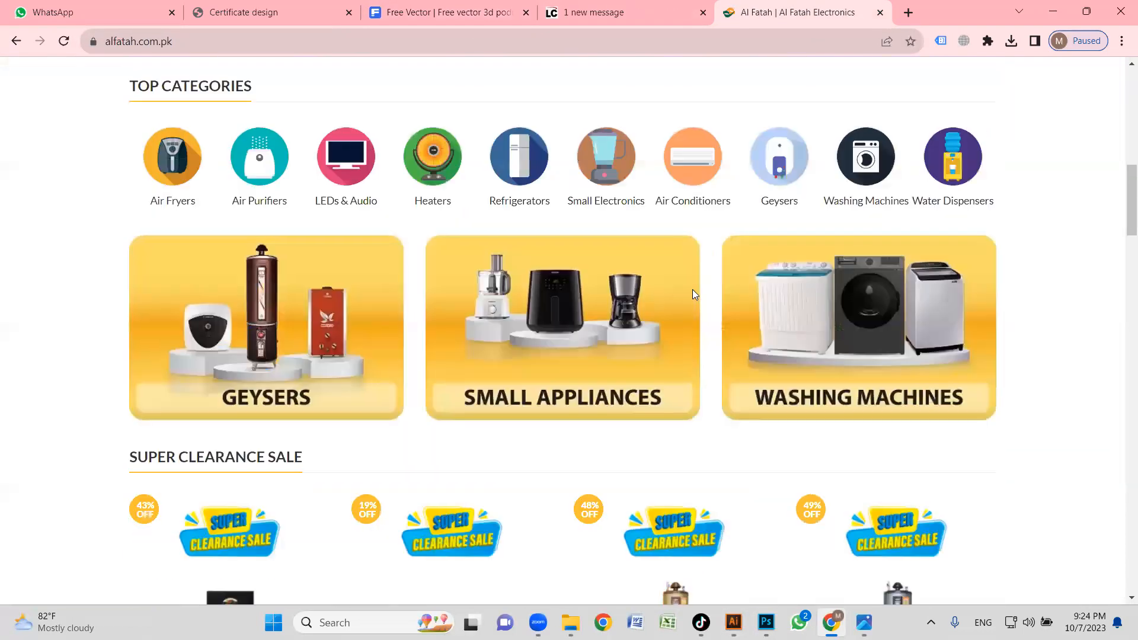
{"action": "scroll", "coordinate": [693, 289], "scroll_direction": "down", "scroll_amount": 2}
{"action": "scroll", "coordinate": [600, 296], "scroll_direction": "up", "scroll_amount": 1}
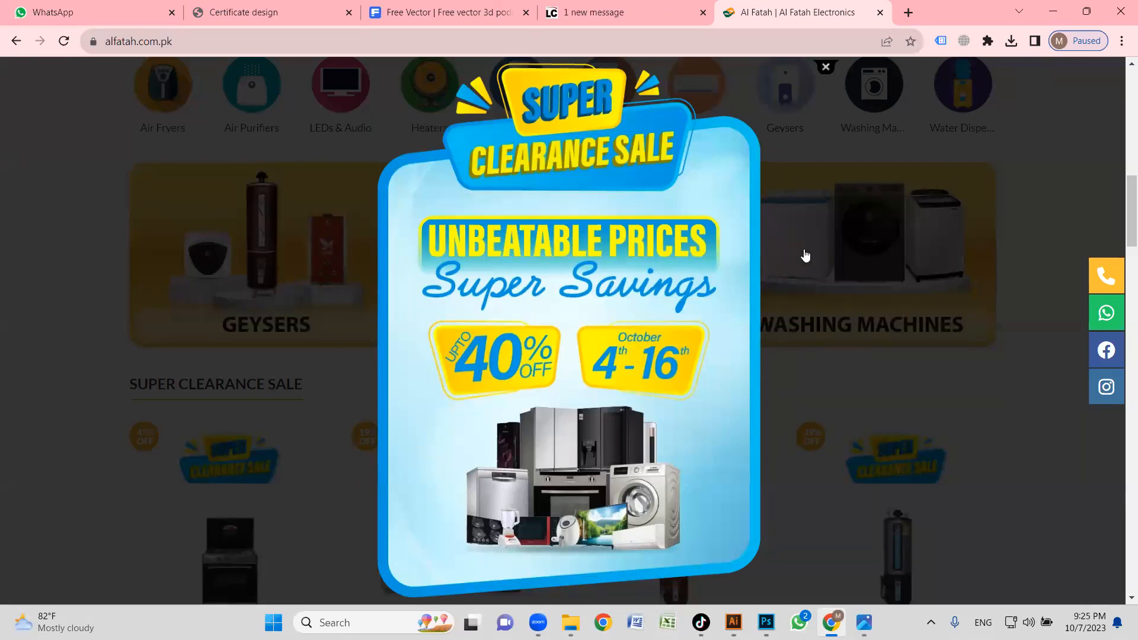
{"action": "left_click", "coordinate": [826, 70]}
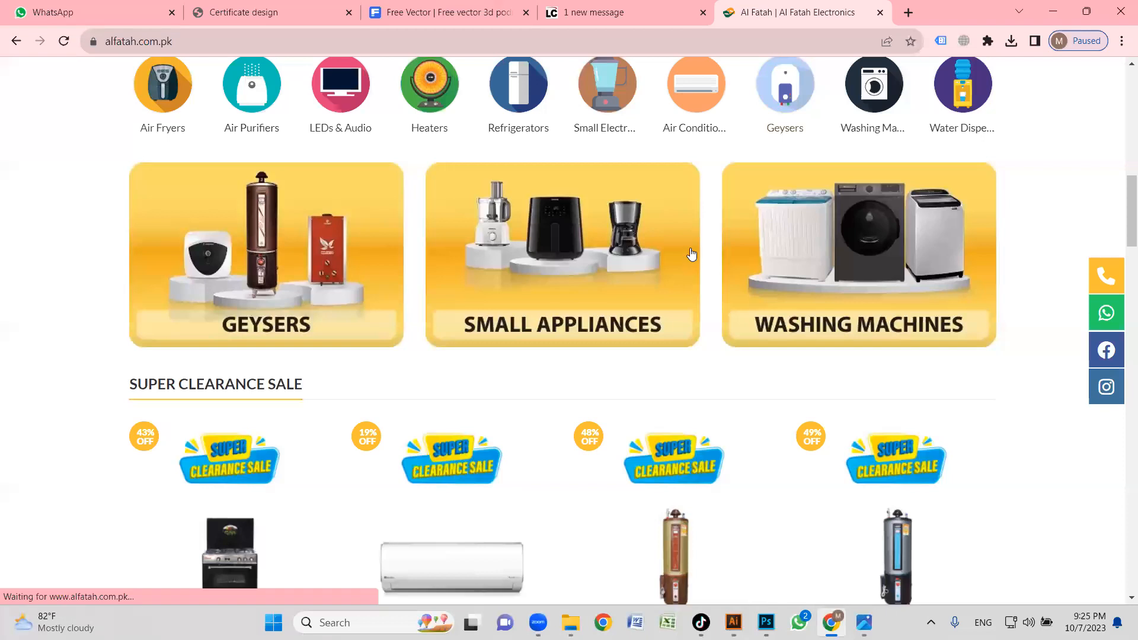
{"action": "scroll", "coordinate": [711, 284], "scroll_direction": "down", "scroll_amount": 6}
{"action": "scroll", "coordinate": [723, 301], "scroll_direction": "down", "scroll_amount": 3}
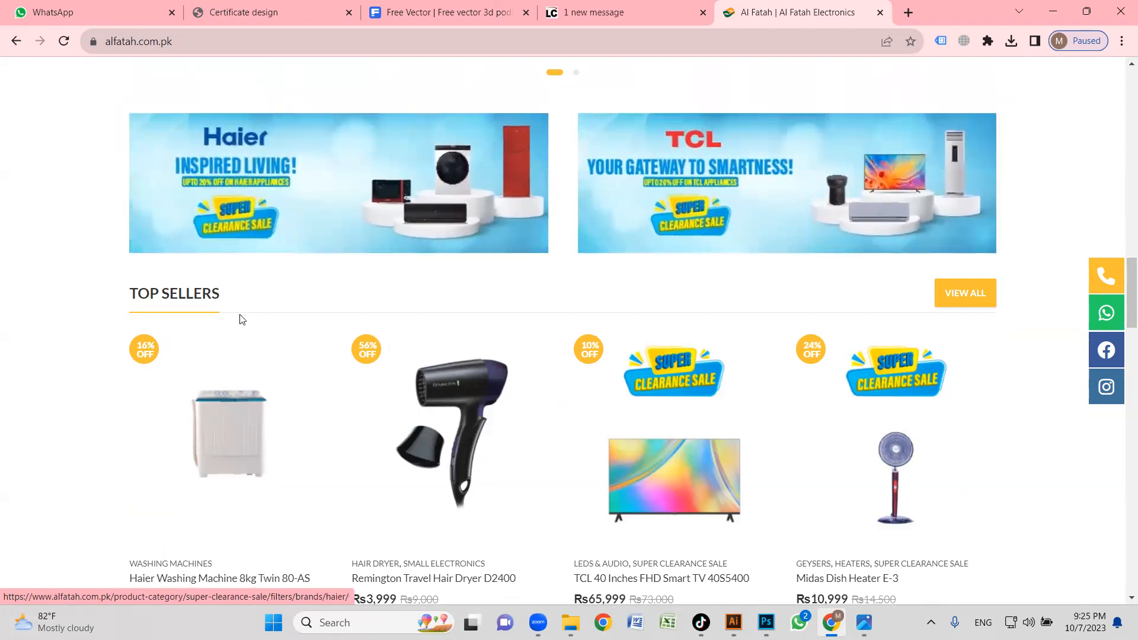
{"action": "scroll", "coordinate": [241, 318], "scroll_direction": "down", "scroll_amount": 5}
{"action": "scroll", "coordinate": [357, 344], "scroll_direction": "down", "scroll_amount": 2}
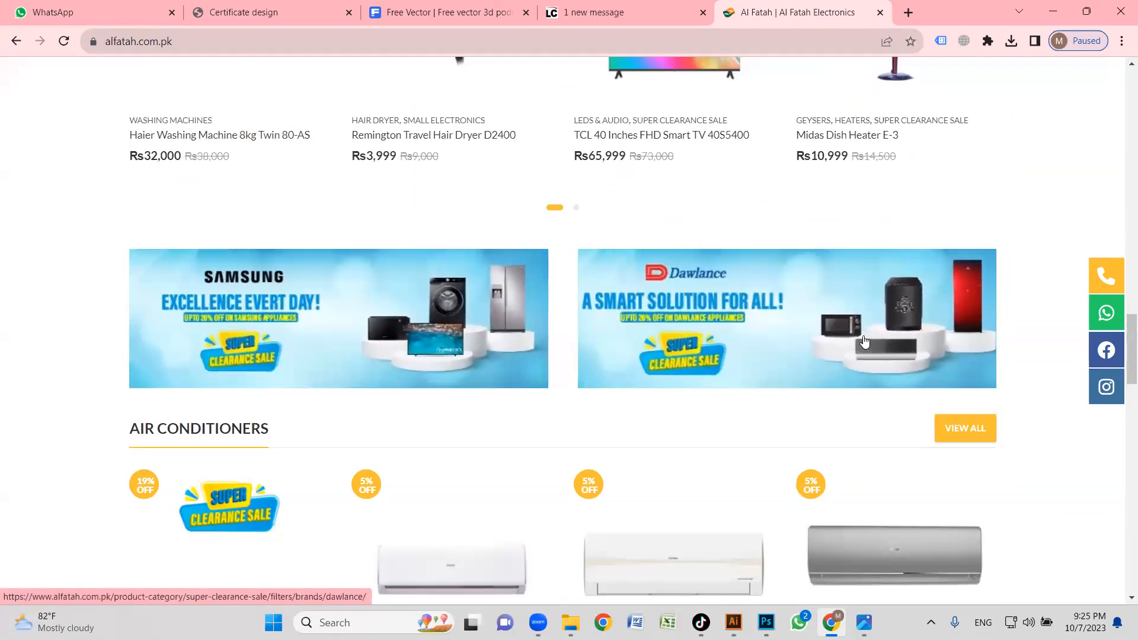
Compare the podium arrangement in Al-Fatah's Samsung and Dawlance banners with the Beauty and fitness banner in Illustrator.
{"action": "scroll", "coordinate": [605, 338], "scroll_direction": "down", "scroll_amount": 2}
{"action": "scroll", "coordinate": [650, 244], "scroll_direction": "up", "scroll_amount": 3}
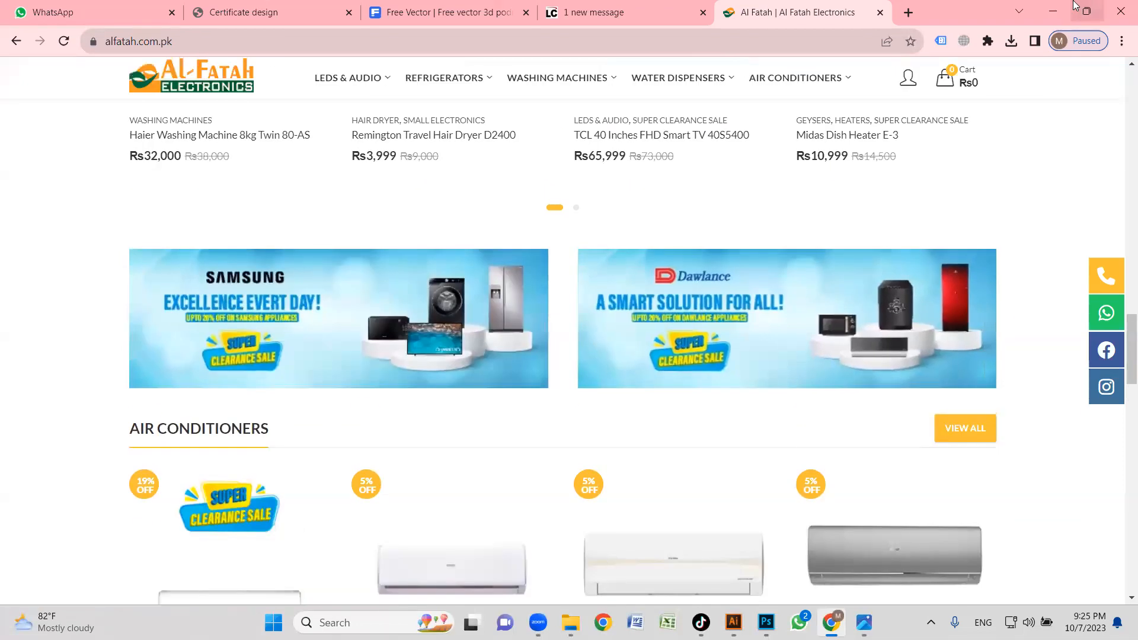
{"action": "key", "text": "alt+Tab"}
{"action": "key", "text": "z"}
{"action": "left_click_drag", "start_coordinate": [329, 193], "coordinate": [903, 455]}
{"action": "key", "text": "space"}
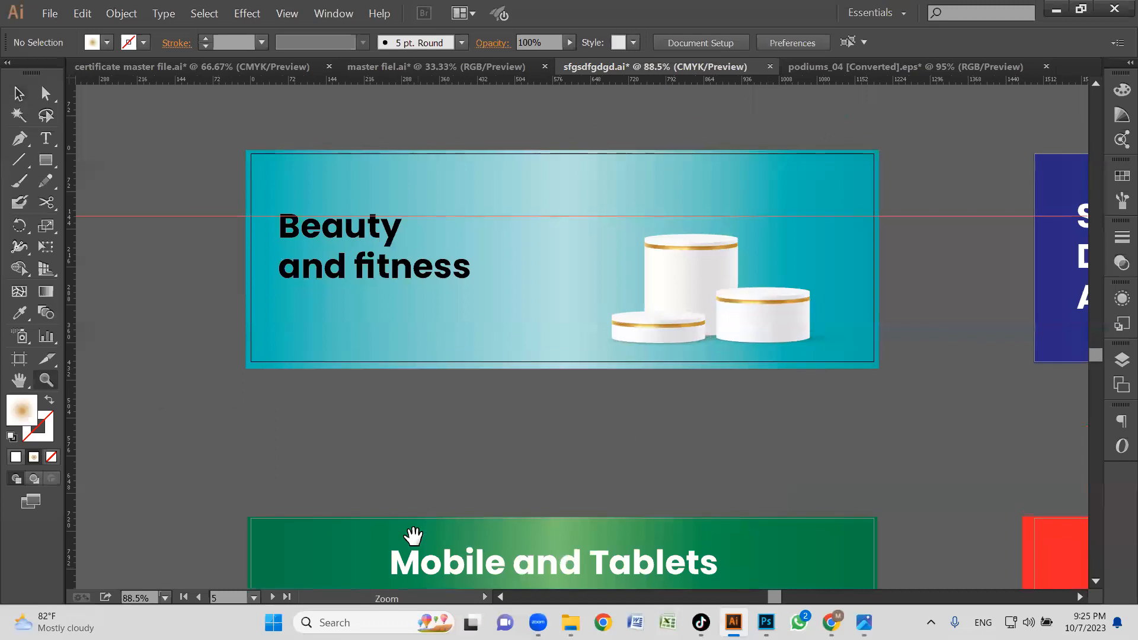
{"action": "key", "text": "alt+Tab"}
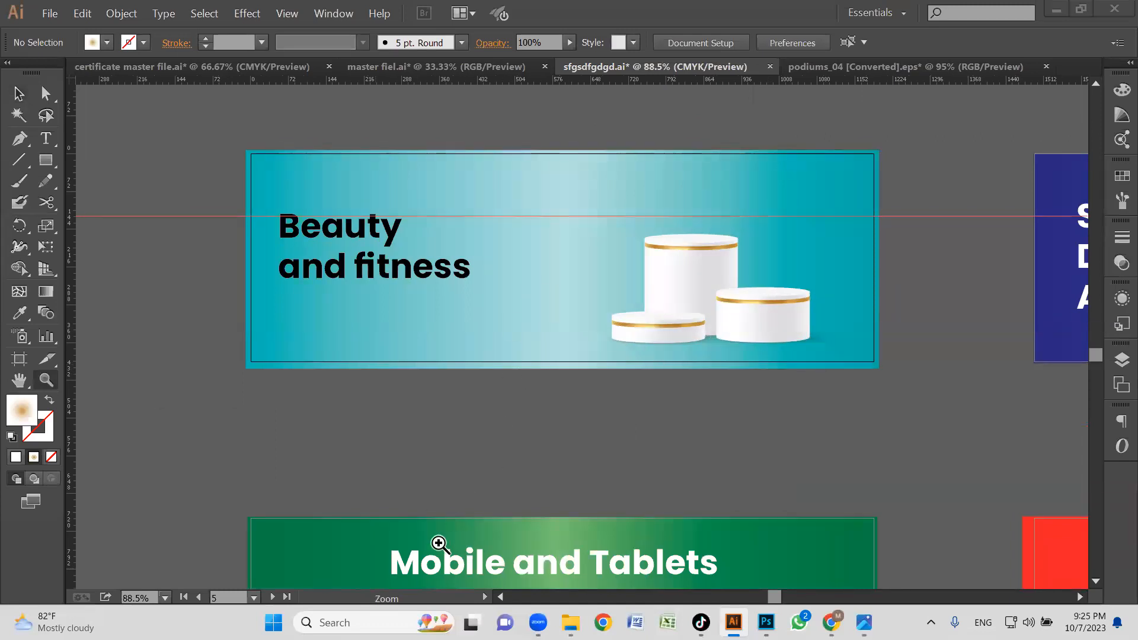
{"action": "key", "text": "alt+Tab"}
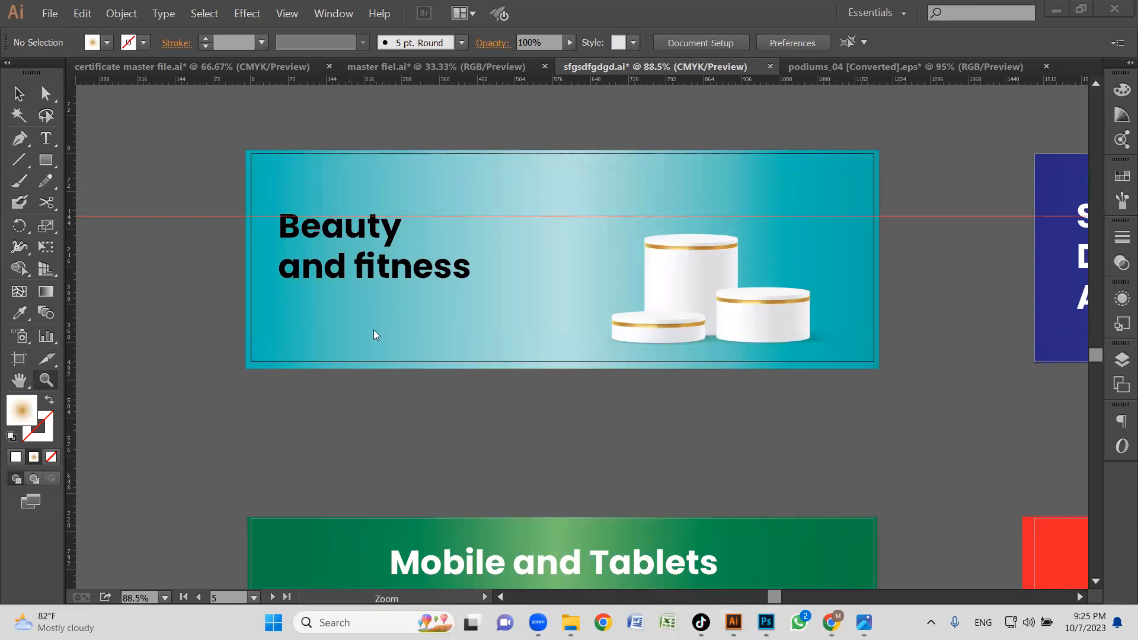
{"action": "key", "text": "alt+Tab"}
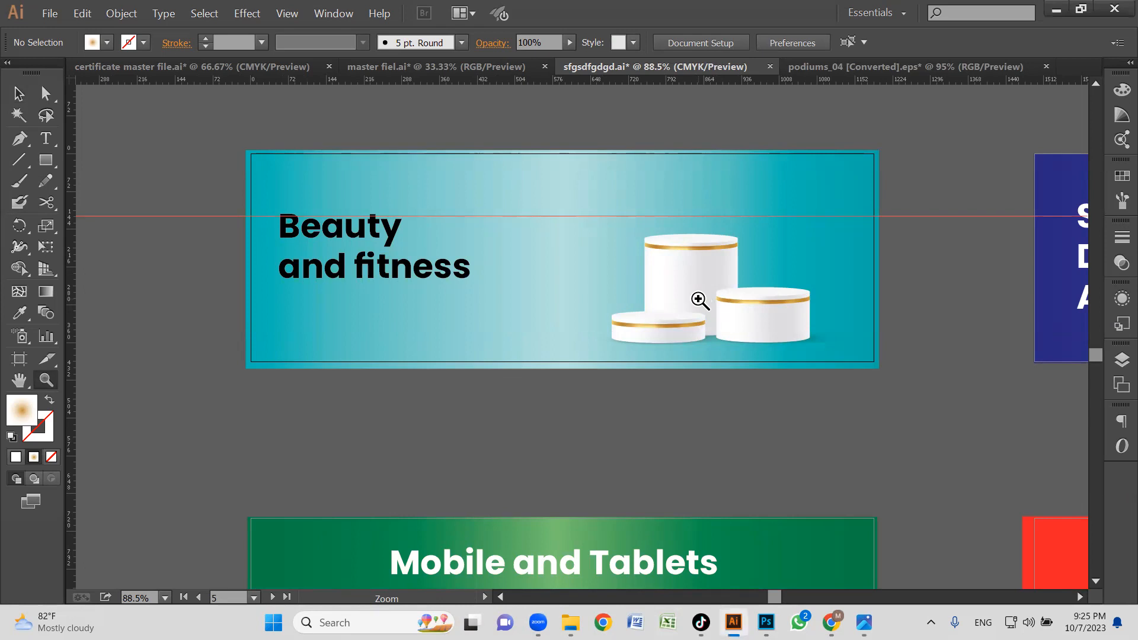
Bring the tallest gold-edged podium on the Beauty and fitness banner in front of the two shorter podiums.
{"action": "left_click", "coordinate": [693, 300]}
{"action": "left_click_drag", "start_coordinate": [630, 366], "coordinate": [779, 407]}
{"action": "key", "text": "v"}
{"action": "left_click", "coordinate": [696, 406]}
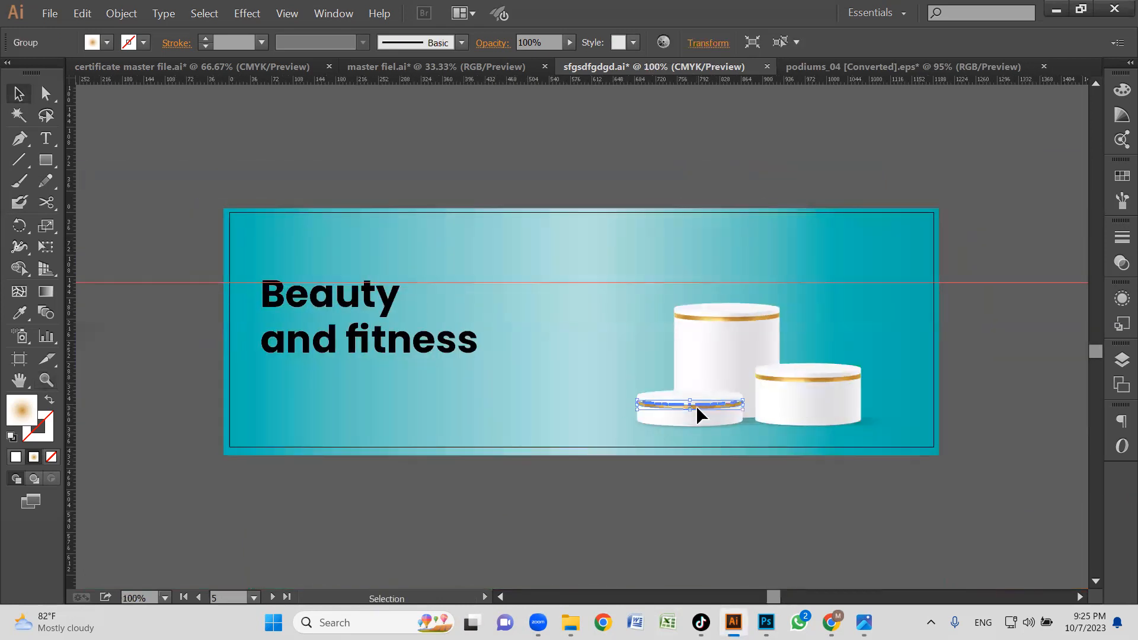
{"action": "left_click", "coordinate": [682, 439]}
{"action": "left_click", "coordinate": [717, 351]}
{"action": "left_click", "coordinate": [676, 262]}
{"action": "left_click", "coordinate": [744, 338]}
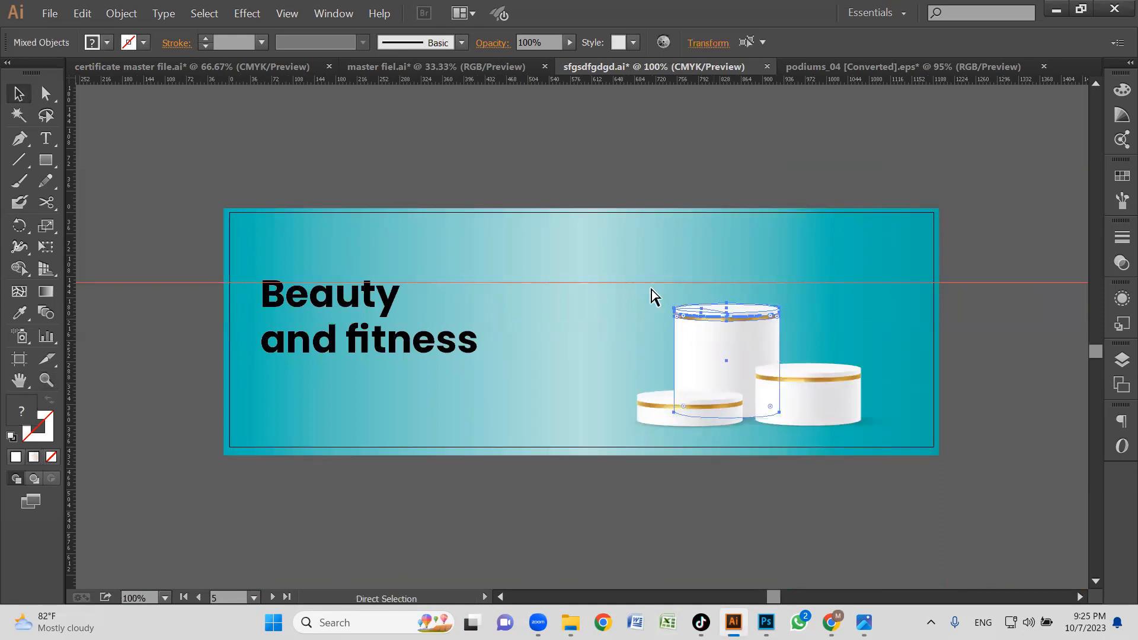
{"action": "key", "text": "ctrl+shift+bracketright"}
Try bringing the two shorter podiums and their shadows in front of the tall podium, and undo the reordering.
{"action": "left_click", "coordinate": [618, 363]}
{"action": "left_click_drag", "start_coordinate": [658, 448], "coordinate": [658, 448]}
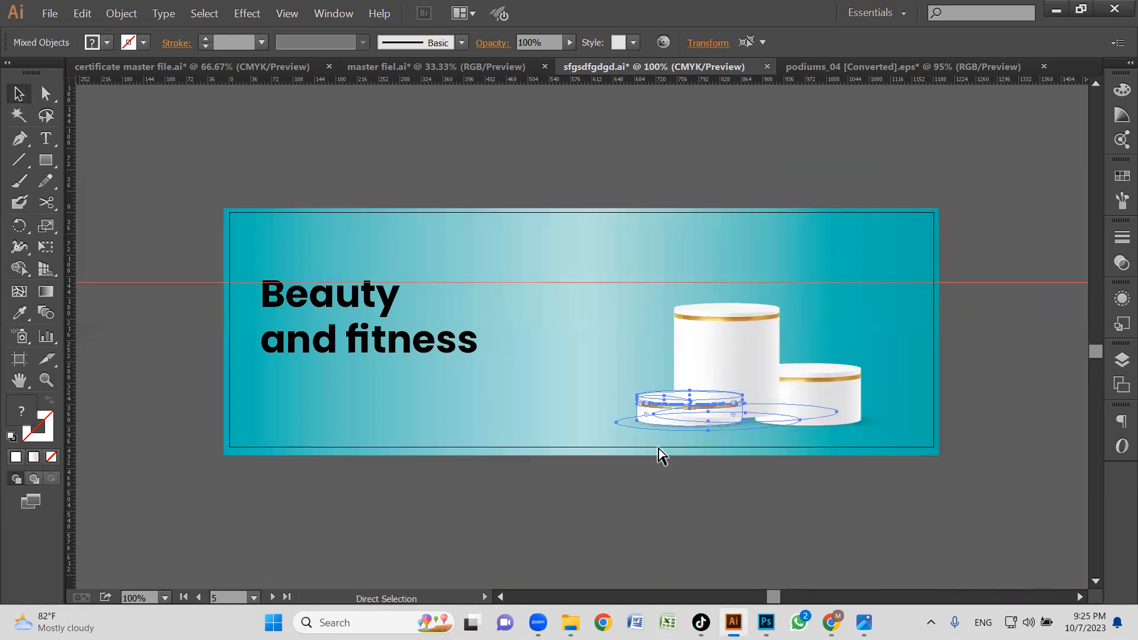
{"action": "left_click", "coordinate": [799, 475]}
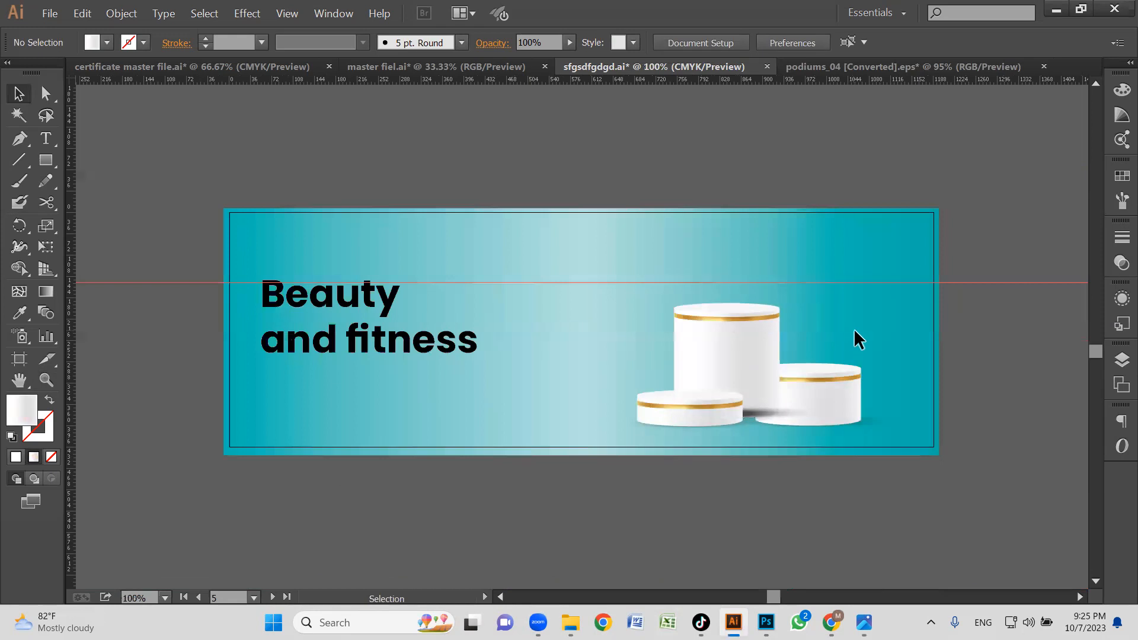
{"action": "left_click_drag", "start_coordinate": [853, 328], "coordinate": [836, 456]}
{"action": "left_click", "coordinate": [836, 459]}
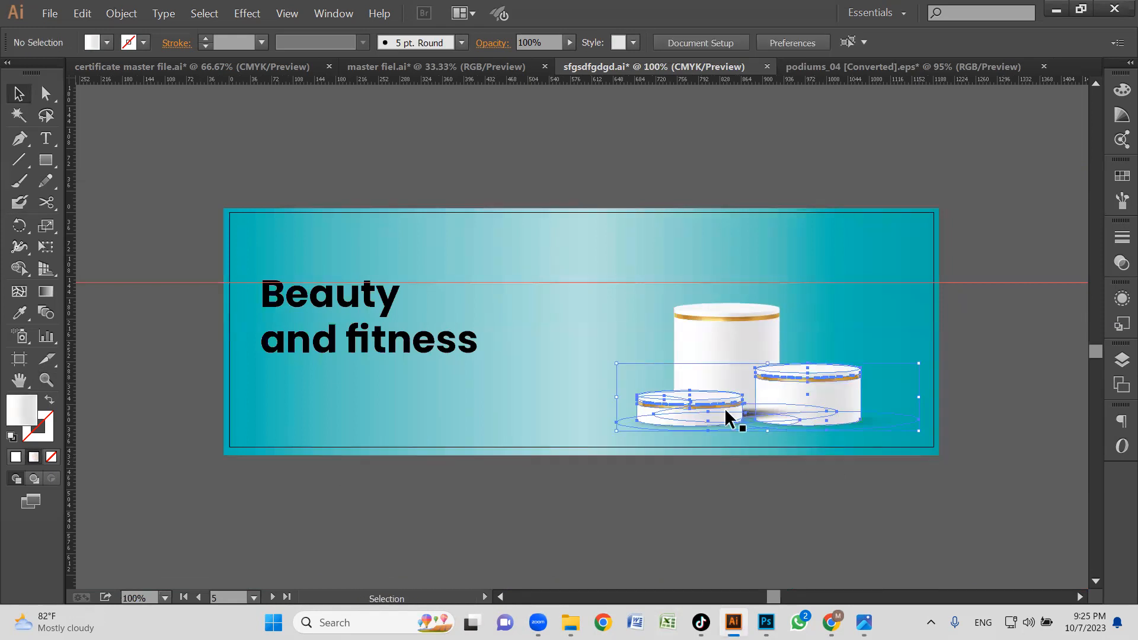
{"action": "left_click", "coordinate": [754, 413]}
{"action": "key", "text": "ctrl+z"}
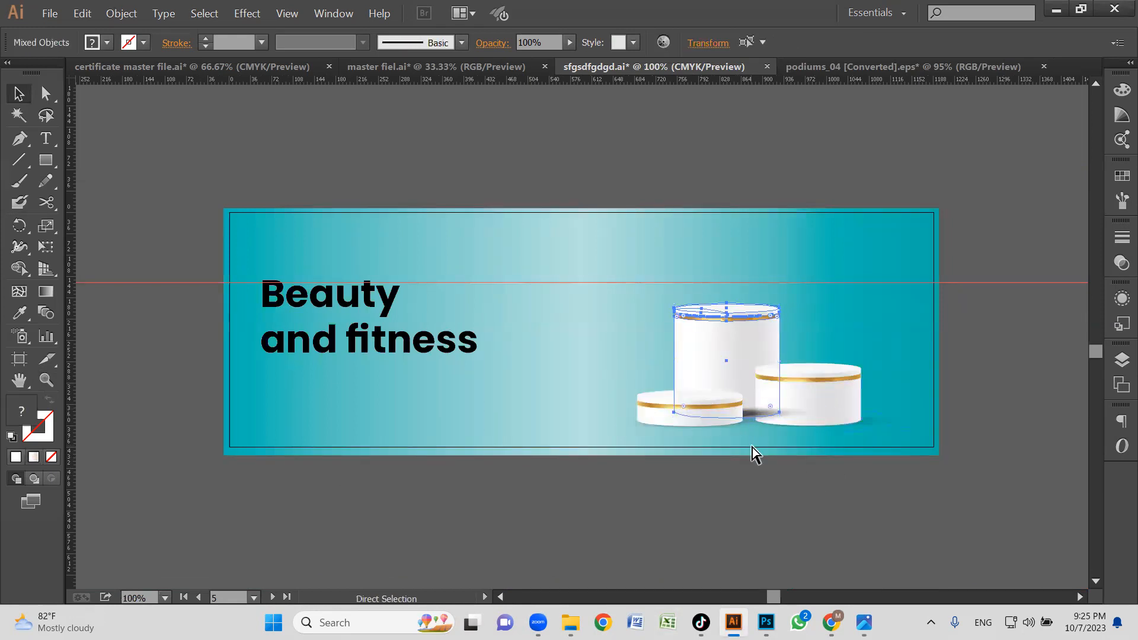
{"action": "key", "text": "ctrl+z"}
{"action": "key", "text": "ctrl+z"}
{"action": "left_click", "coordinate": [748, 478]}
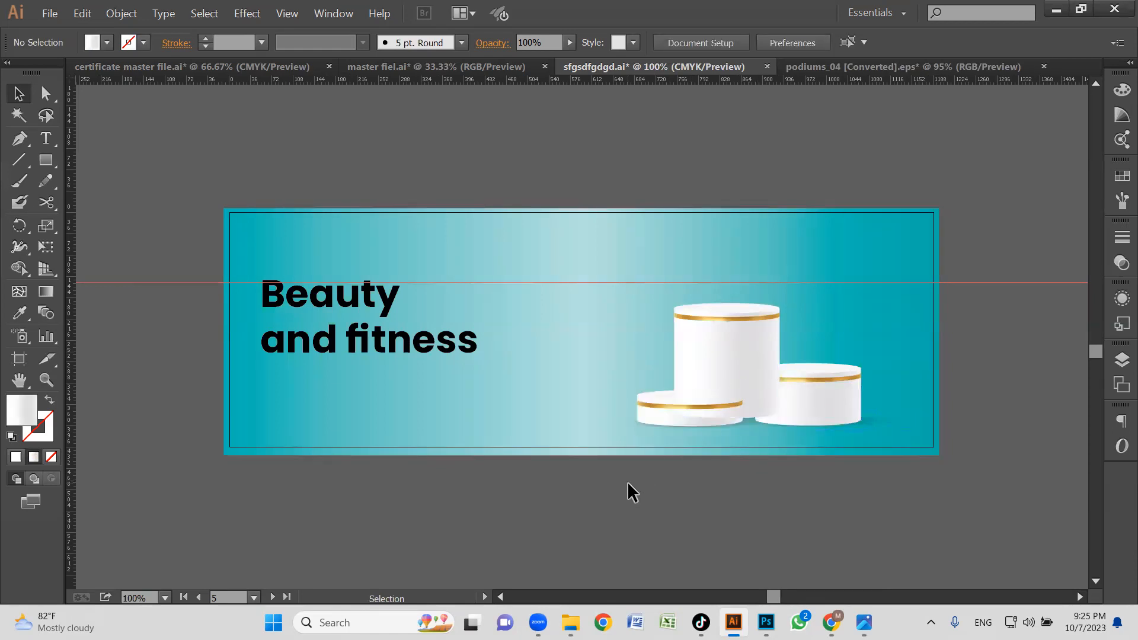
Move the tall podium to the right, clear of the two shorter ones and partly over the banner's right edge.
{"action": "left_click_drag", "start_coordinate": [826, 366], "coordinate": [826, 365]}
{"action": "left_click", "coordinate": [764, 454]}
{"action": "left_click_drag", "start_coordinate": [753, 346], "coordinate": [968, 375]}
{"action": "left_click", "coordinate": [613, 469]}
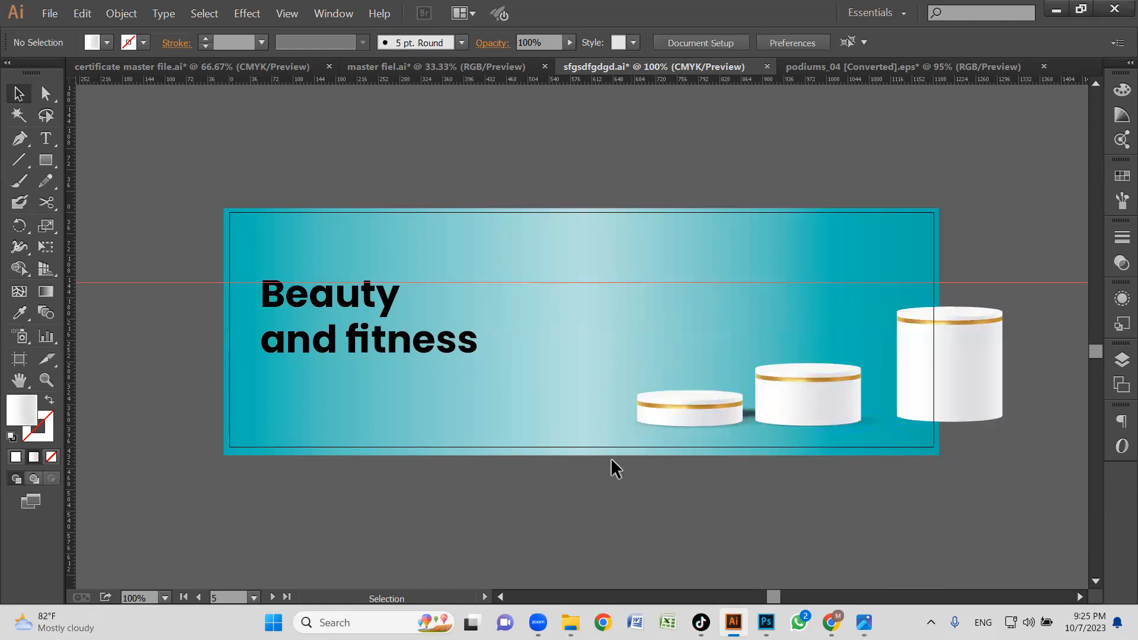
Shift the two shorter podiums together with their shadows to the left to make room for the tall podium.
{"action": "left_click_drag", "start_coordinate": [796, 381], "coordinate": [797, 381]}
{"action": "left_click_drag", "start_coordinate": [791, 404], "coordinate": [705, 405]}
{"action": "left_click_drag", "start_coordinate": [871, 456], "coordinate": [945, 345]}
{"action": "key", "text": "ctrl+z"}
{"action": "left_click", "coordinate": [643, 471]}
{"action": "left_click_drag", "start_coordinate": [841, 302], "coordinate": [864, 292]}
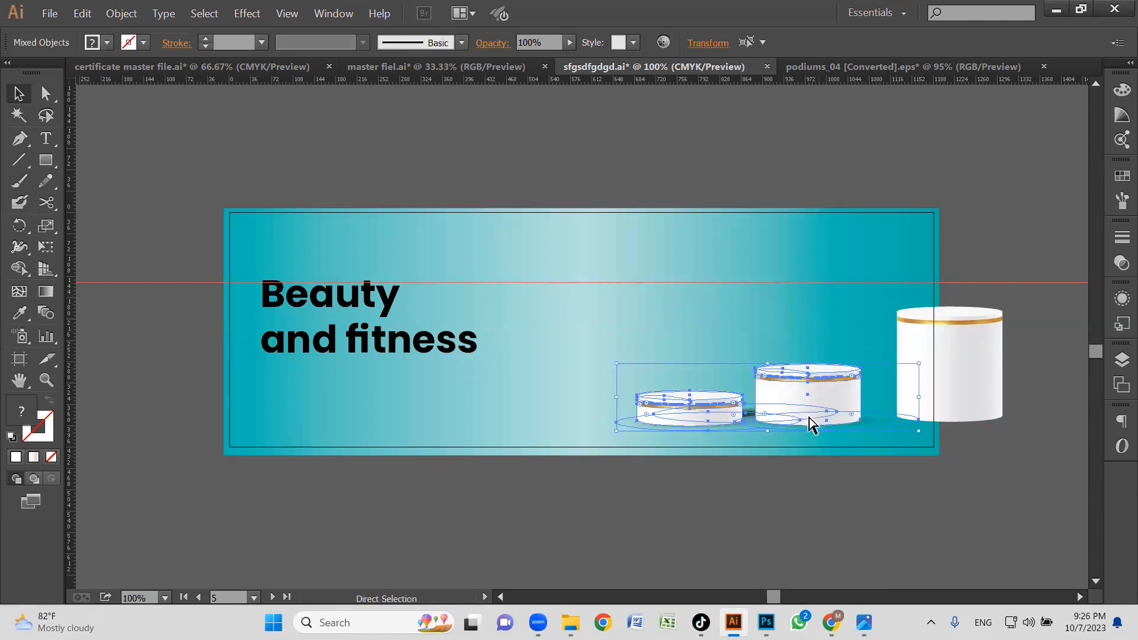
{"action": "left_click_drag", "start_coordinate": [770, 396], "coordinate": [741, 401]}
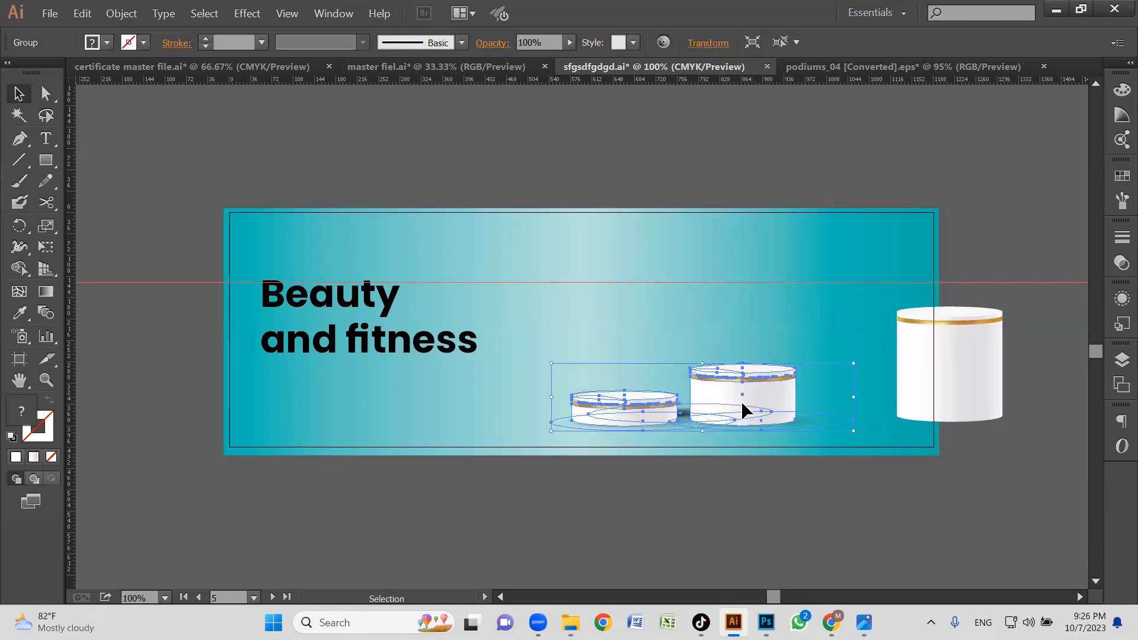
{"action": "left_click", "coordinate": [893, 463]}
Place the tall podium to the right of the middle one and shorten it so the three form ascending steps.
{"action": "left_click_drag", "start_coordinate": [979, 361], "coordinate": [855, 383]}
{"action": "left_click", "coordinate": [883, 463]}
{"action": "left_click", "coordinate": [854, 391]}
{"action": "double_click", "coordinate": [856, 391]}
{"action": "mouse_move", "coordinate": [842, 420]}
{"action": "left_mouse_down"}
{"action": "mouse_move", "coordinate": [843, 385]}
{"action": "mouse_move", "coordinate": [849, 399]}
{"action": "left_mouse_up"}
{"action": "double_click", "coordinate": [949, 417]}
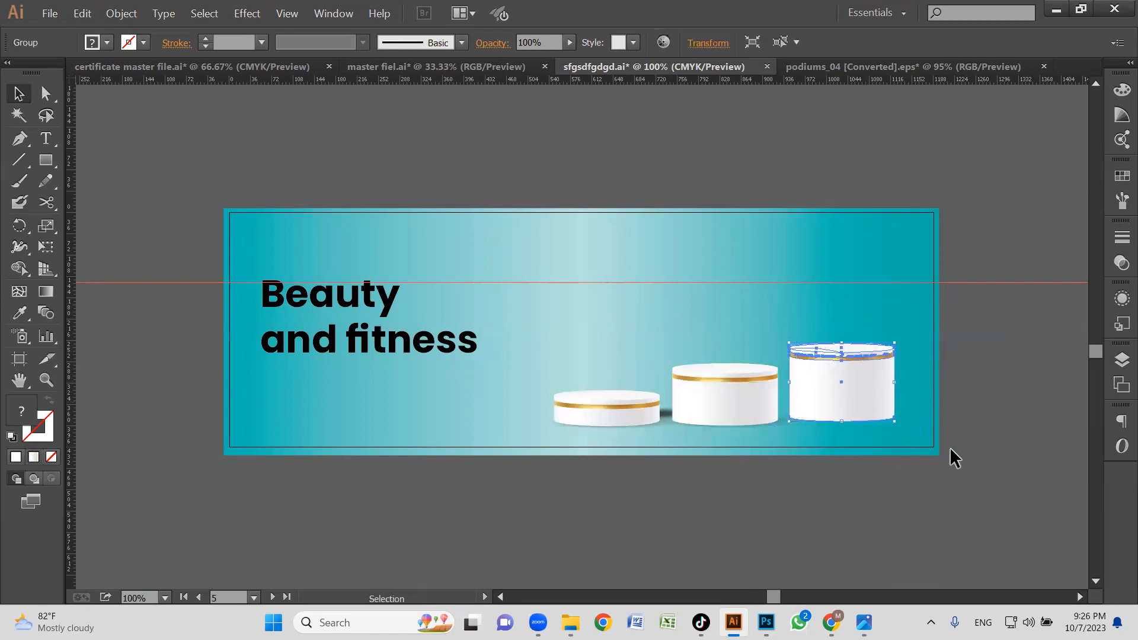
{"action": "left_click", "coordinate": [960, 428]}
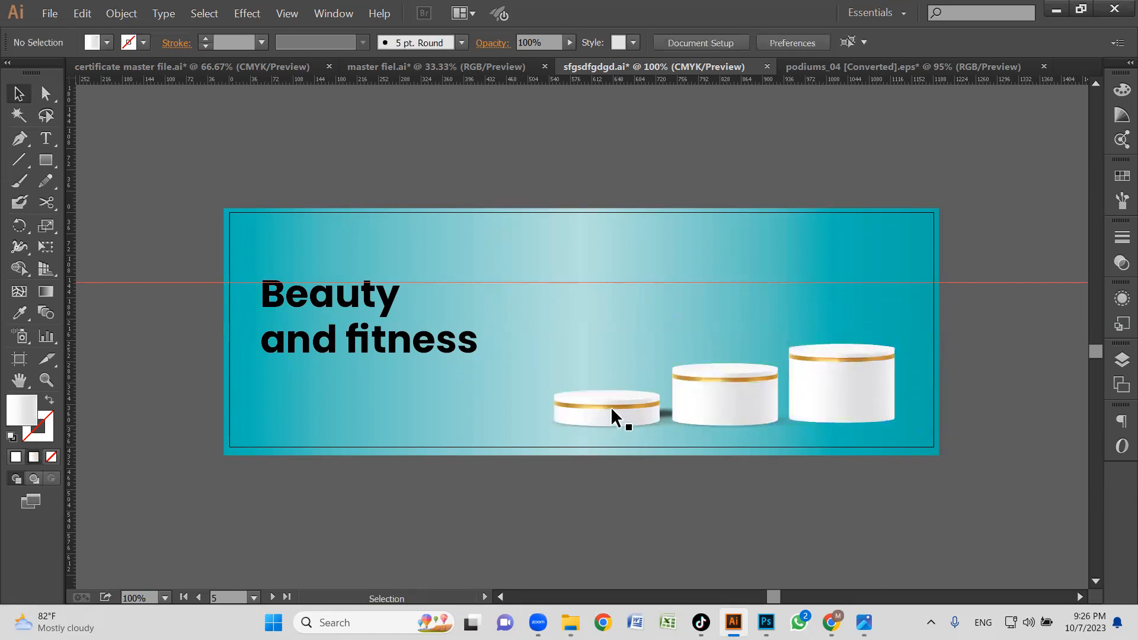
Isolate the podium shadow group and move the dark ellipse between the two shorter podiums to the tallest podium's base.
{"action": "left_click", "coordinate": [661, 410]}
{"action": "double_click", "coordinate": [663, 411]}
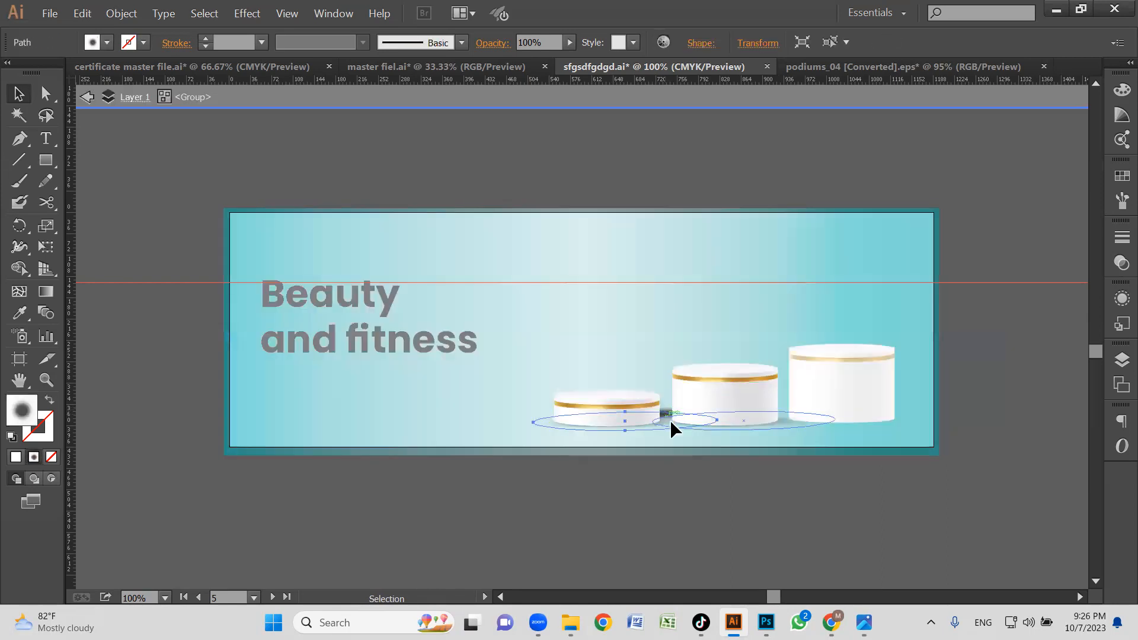
{"action": "left_click_drag", "start_coordinate": [669, 420], "coordinate": [681, 457]}
{"action": "key", "text": "ctrl+z"}
{"action": "left_click", "coordinate": [664, 405]}
{"action": "left_click_drag", "start_coordinate": [664, 409], "coordinate": [875, 407]}
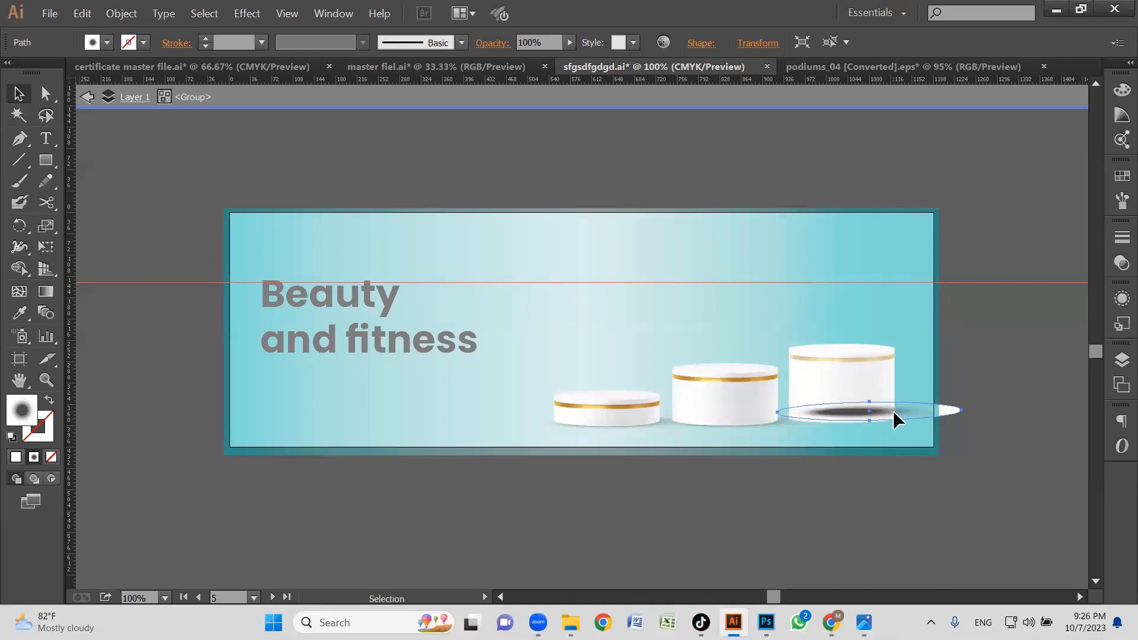
Nudge the dark shadow ellipse left and down under the tallest podium's base, and leave the isolated group.
{"action": "key", "text": "Left"}
{"action": "key", "text": "Left"}
{"action": "key", "text": "Left"}
{"action": "key", "text": "Left"}
{"action": "key", "text": "Left"}
{"action": "key", "text": "Left"}
{"action": "key", "text": "Left"}
{"action": "key", "text": "Left"}
{"action": "key", "text": "Left"}
{"action": "key", "text": "Left"}
{"action": "key", "text": "Left"}
{"action": "key", "text": "Left"}
{"action": "key", "text": "Down"}
{"action": "key", "text": "Down"}
{"action": "key", "text": "Down"}
{"action": "key", "text": "Down"}
{"action": "key", "text": "Down"}
{"action": "key", "text": "Down"}
{"action": "key", "text": "Down"}
{"action": "key", "text": "Down"}
{"action": "key", "text": "Down"}
{"action": "key", "text": "Down"}
{"action": "key", "text": "Down"}
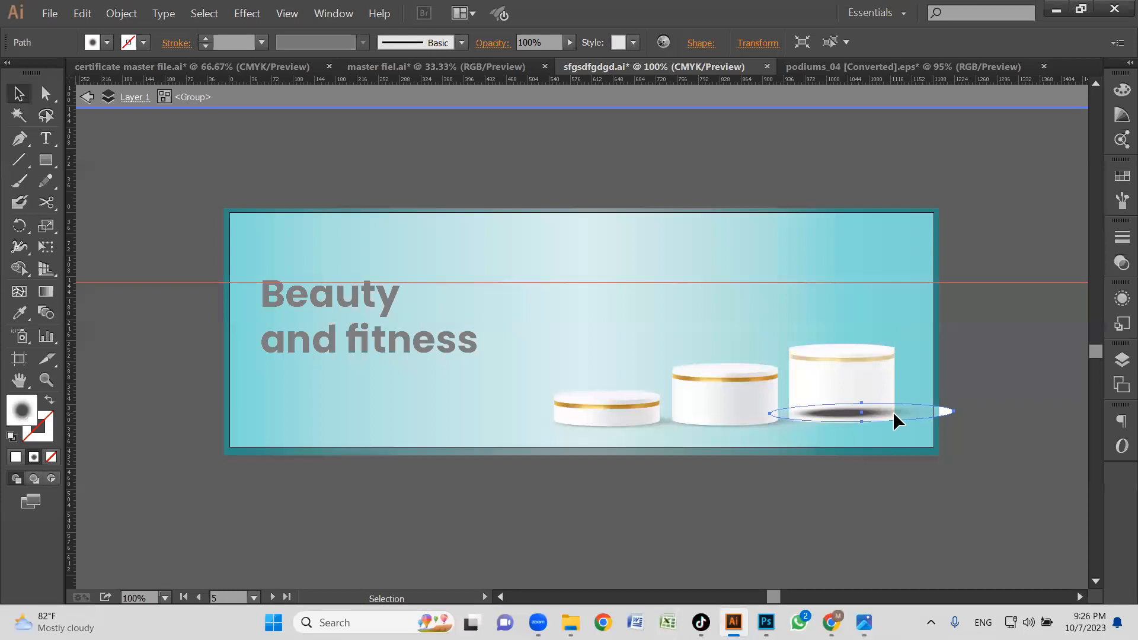
{"action": "key", "text": "Down"}
{"action": "key", "text": "Down"}
{"action": "key", "text": "Left"}
{"action": "key", "text": "Left"}
{"action": "key", "text": "Left"}
{"action": "key", "text": "Left"}
{"action": "key", "text": "Left"}
{"action": "key", "text": "Left"}
{"action": "key", "text": "Left"}
{"action": "key", "text": "Left"}
{"action": "key", "text": "Left"}
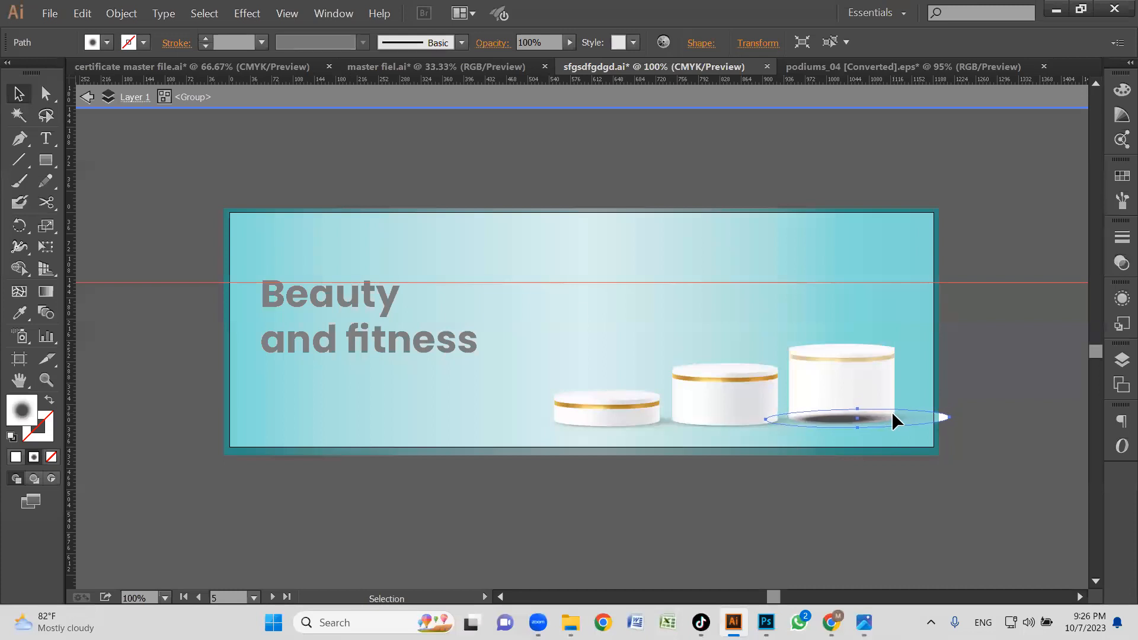
{"action": "double_click", "coordinate": [954, 408]}
{"action": "left_click", "coordinate": [845, 382]}
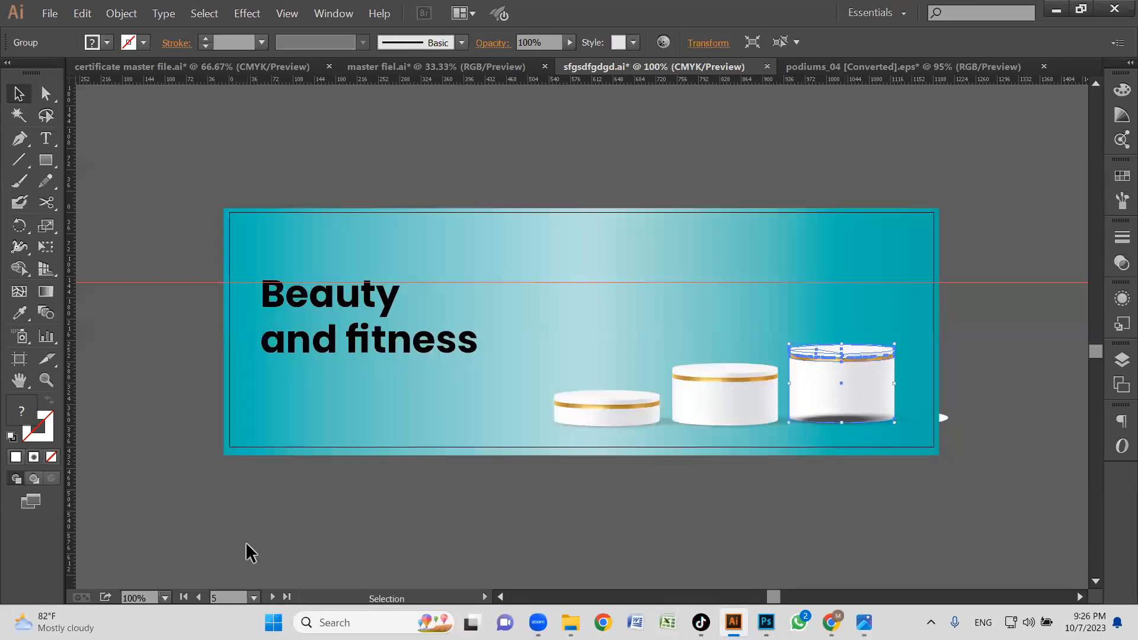
Delete the dark shadow ellipse under the tallest podium from its group.
{"action": "left_click", "coordinate": [948, 418]}
{"action": "double_click", "coordinate": [944, 414]}
{"action": "left_click", "coordinate": [943, 415]}
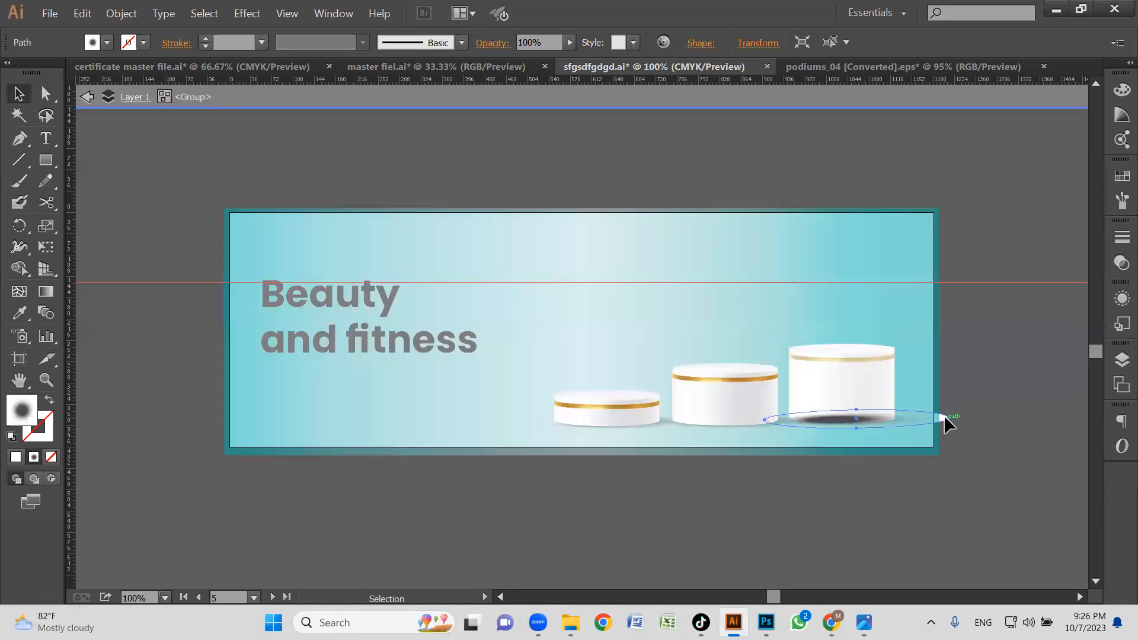
{"action": "key", "text": "Delete"}
{"action": "double_click", "coordinate": [958, 444]}
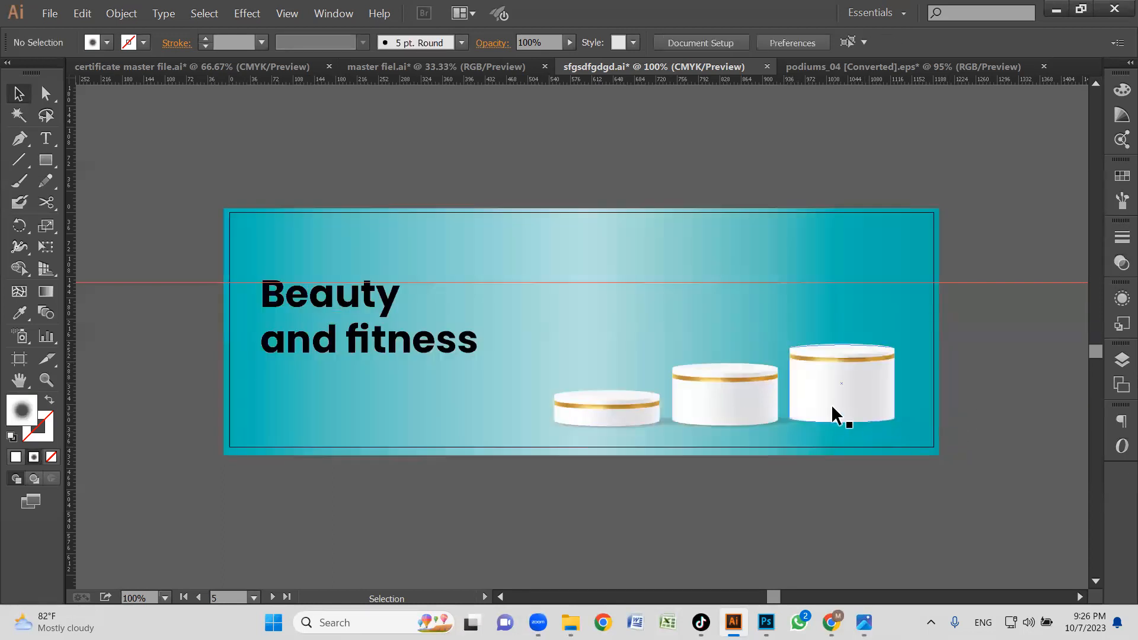
Move the "Beauty and fitness" heading down so it sits around the banner's vertical middle.
{"action": "left_click", "coordinate": [347, 345]}
{"action": "left_click_drag", "start_coordinate": [345, 343], "coordinate": [339, 365]}
{"action": "left_click", "coordinate": [662, 507]}
Separate the hair straightener from the hair dryer by moving it to the right, beside the Beauty and fitness banner.
{"action": "key", "text": "z"}
{"action": "left_click", "coordinate": [667, 420], "text": "alt"}
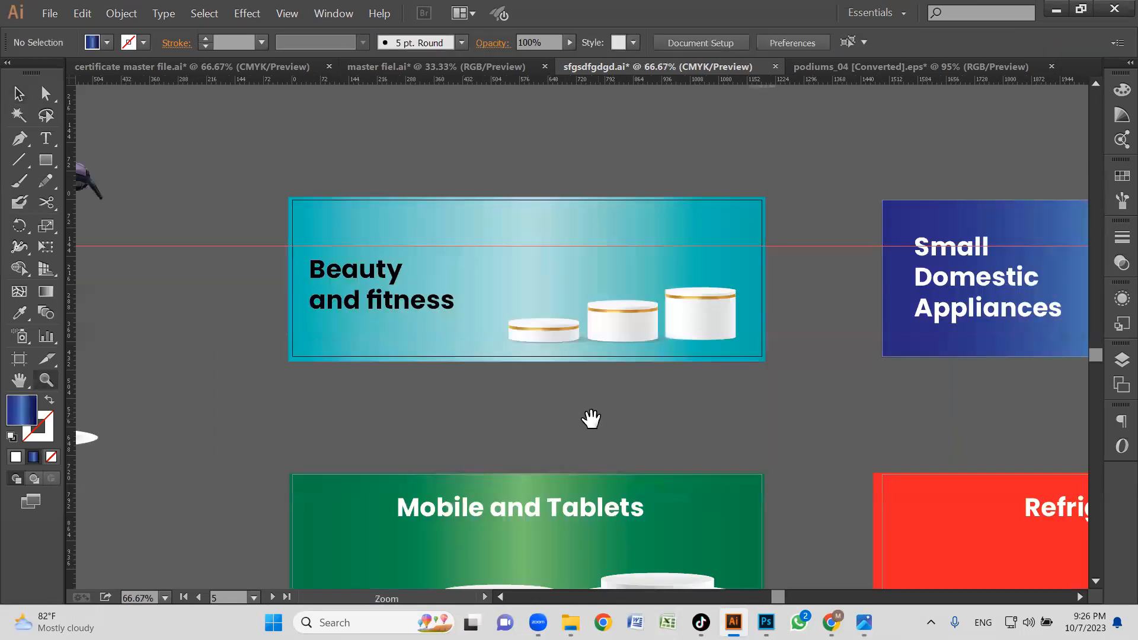
{"action": "left_click_drag", "start_coordinate": [591, 419], "coordinate": [630, 432]}
{"action": "left_click_drag", "start_coordinate": [457, 427], "coordinate": [634, 438]}
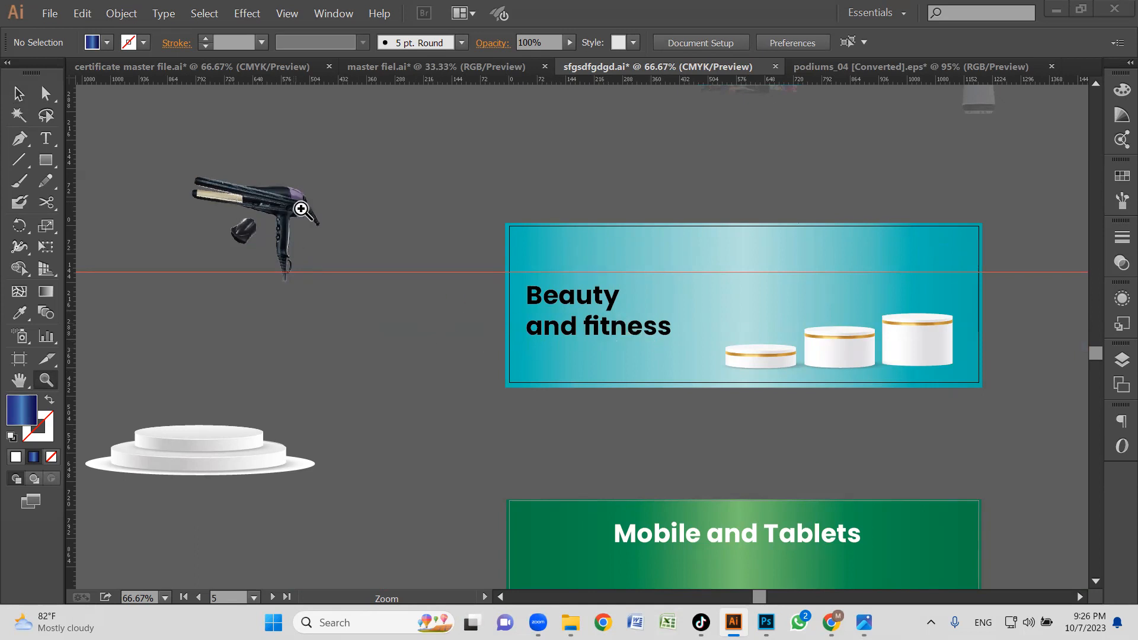
{"action": "key", "text": "v"}
{"action": "left_click", "coordinate": [297, 195]}
{"action": "left_click_drag", "start_coordinate": [320, 214], "coordinate": [416, 251]}
{"action": "left_click", "coordinate": [306, 236]}
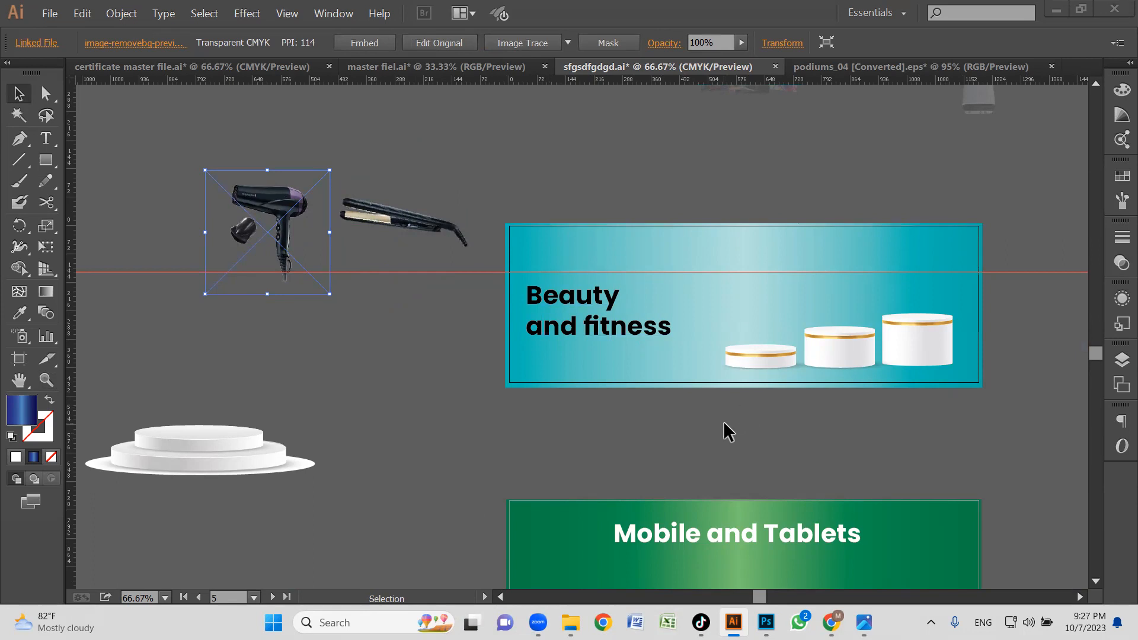
Move the hair straightener onto the tallest podium and bring it to the front.
{"action": "left_click", "coordinate": [611, 336]}
{"action": "left_click_drag", "start_coordinate": [370, 227], "coordinate": [869, 324]}
{"action": "key", "text": "z"}
{"action": "key", "text": "v"}
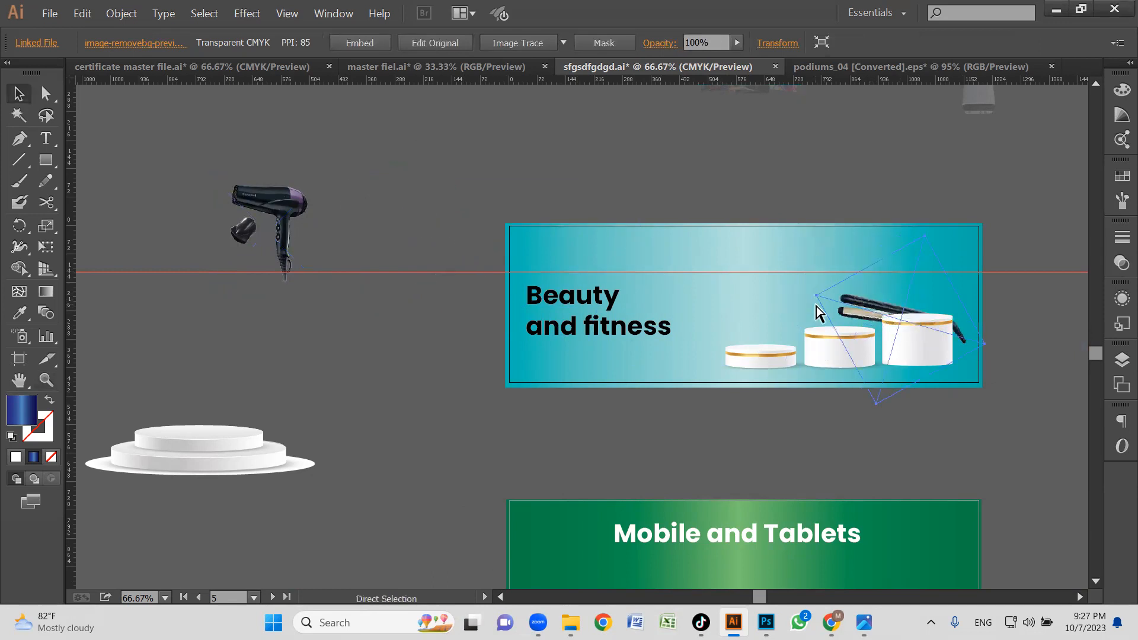
{"action": "key", "text": "ctrl+shift+bracketright"}
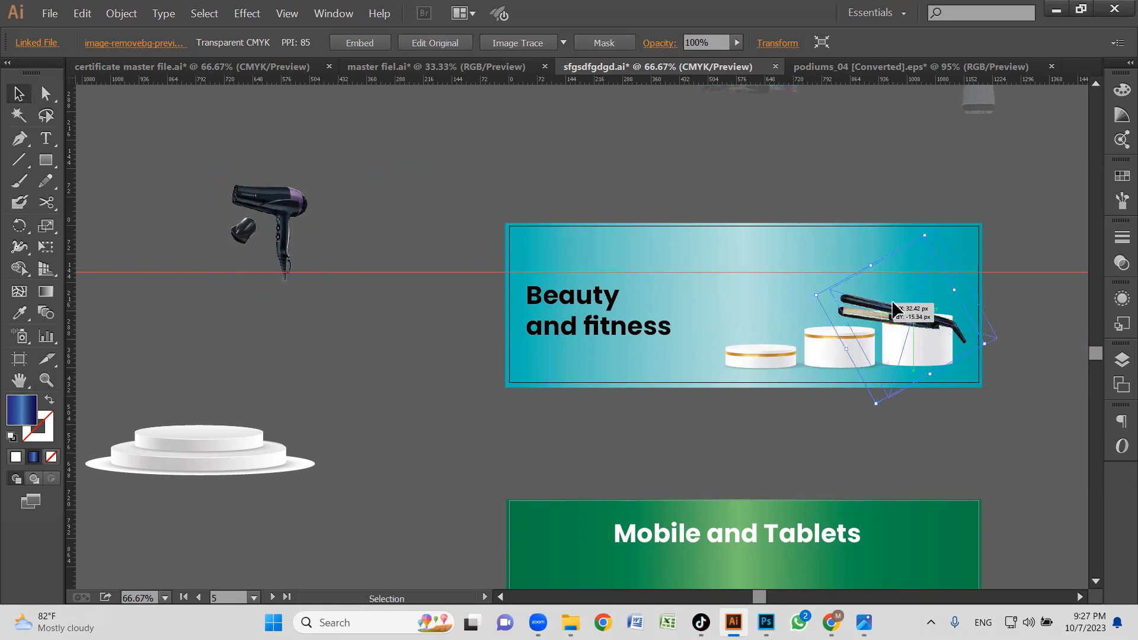
Scale the hair straightener down and position it so it rests on top of the tallest podium.
{"action": "key", "text": "z"}
{"action": "left_click_drag", "start_coordinate": [766, 234], "coordinate": [1024, 429]}
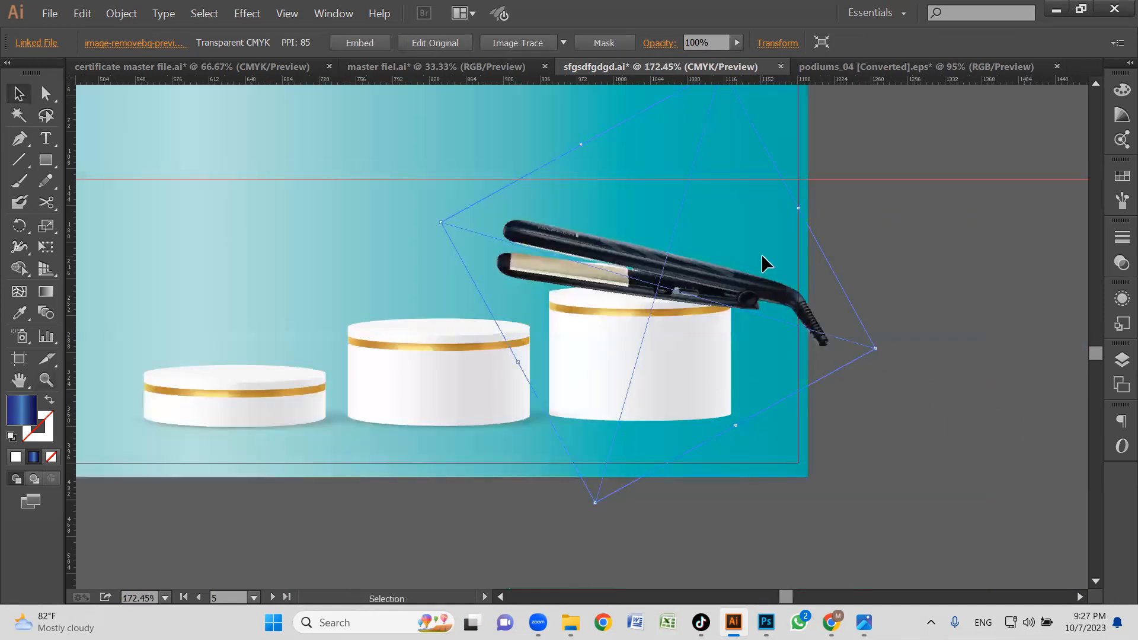
{"action": "scroll", "coordinate": [769, 236], "scroll_direction": "up", "scroll_amount": 2}
{"action": "scroll", "coordinate": [769, 236], "scroll_direction": "left", "scroll_amount": 1}
{"action": "left_click_drag", "start_coordinate": [748, 124], "coordinate": [726, 201]}
{"action": "left_click_drag", "start_coordinate": [680, 347], "coordinate": [677, 338]}
Compare the straightener's placement on the whole Beauty and fitness banner with the product arrangement on Al-Fatah's podium banners in Chrome.
{"action": "key", "text": "z"}
{"action": "left_click", "coordinate": [620, 376], "text": "alt"}
{"action": "left_click_drag", "start_coordinate": [622, 398], "coordinate": [881, 398]}
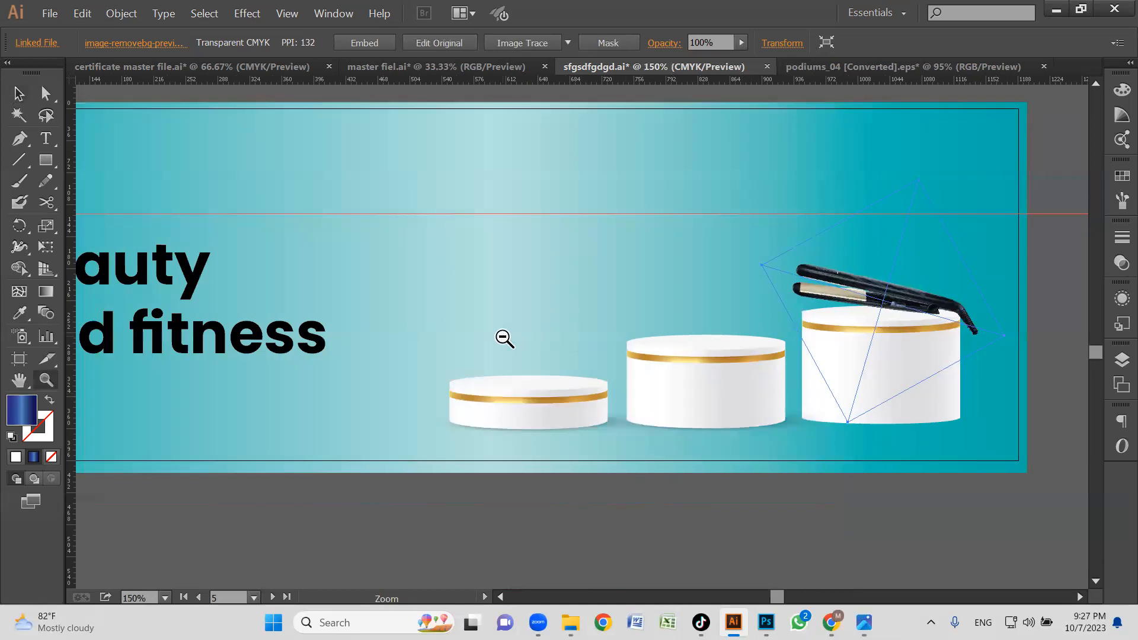
{"action": "left_click", "coordinate": [505, 338], "text": "alt"}
{"action": "key", "text": "v"}
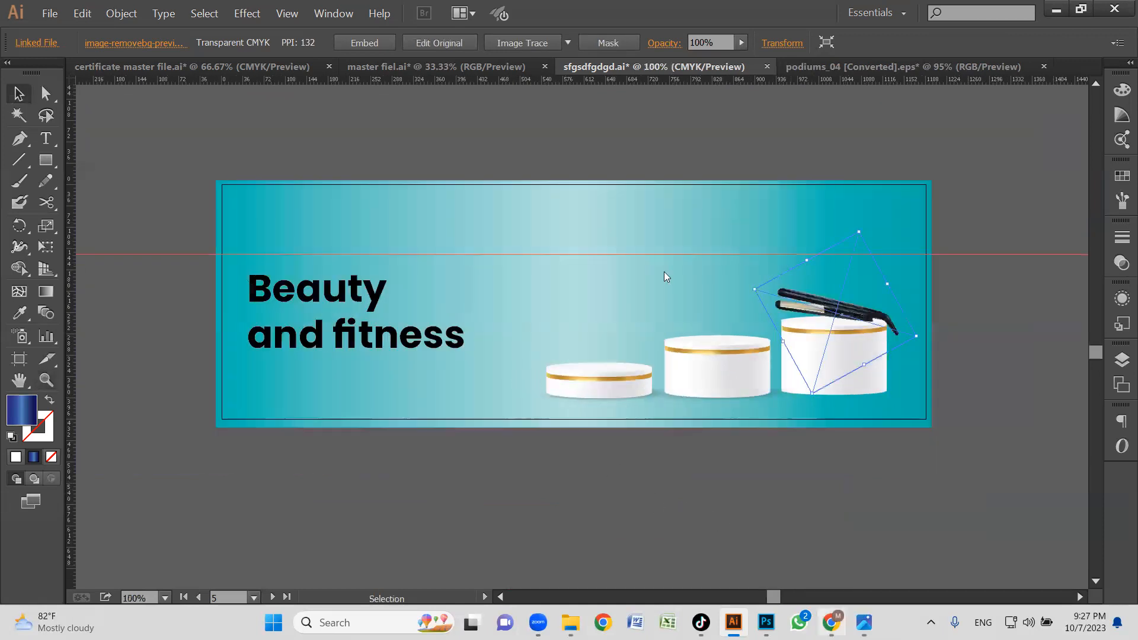
{"action": "key", "text": "alt+Tab"}
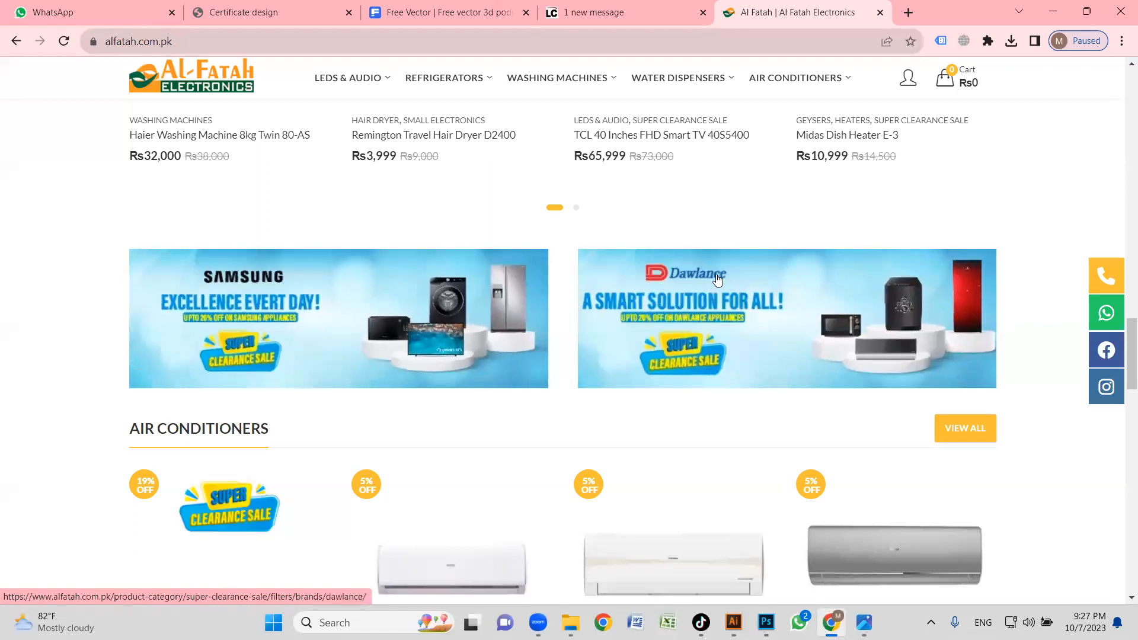
{"action": "scroll", "coordinate": [760, 320], "scroll_direction": "up", "scroll_amount": 4}
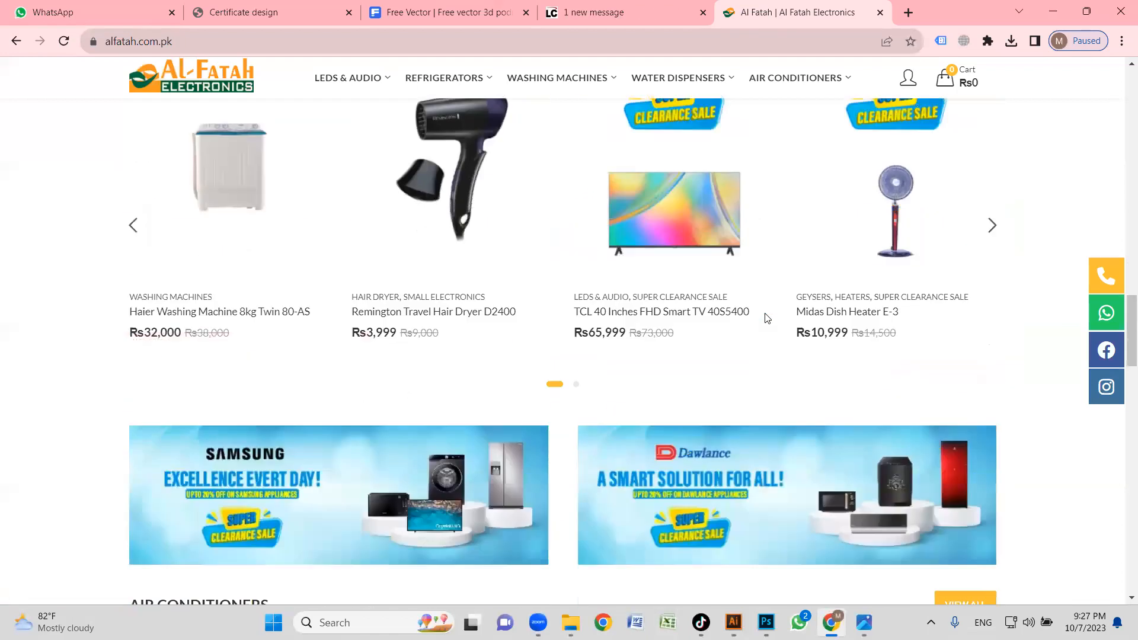
{"action": "scroll", "coordinate": [706, 284], "scroll_direction": "up", "scroll_amount": 4}
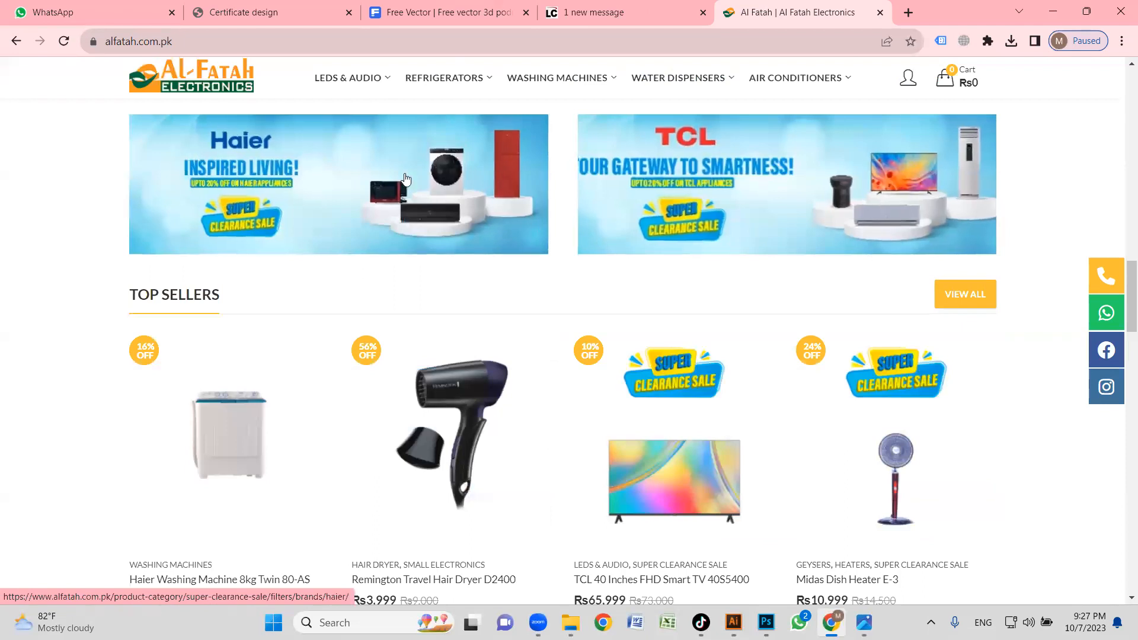
{"action": "scroll", "coordinate": [630, 322], "scroll_direction": "down", "scroll_amount": 5}
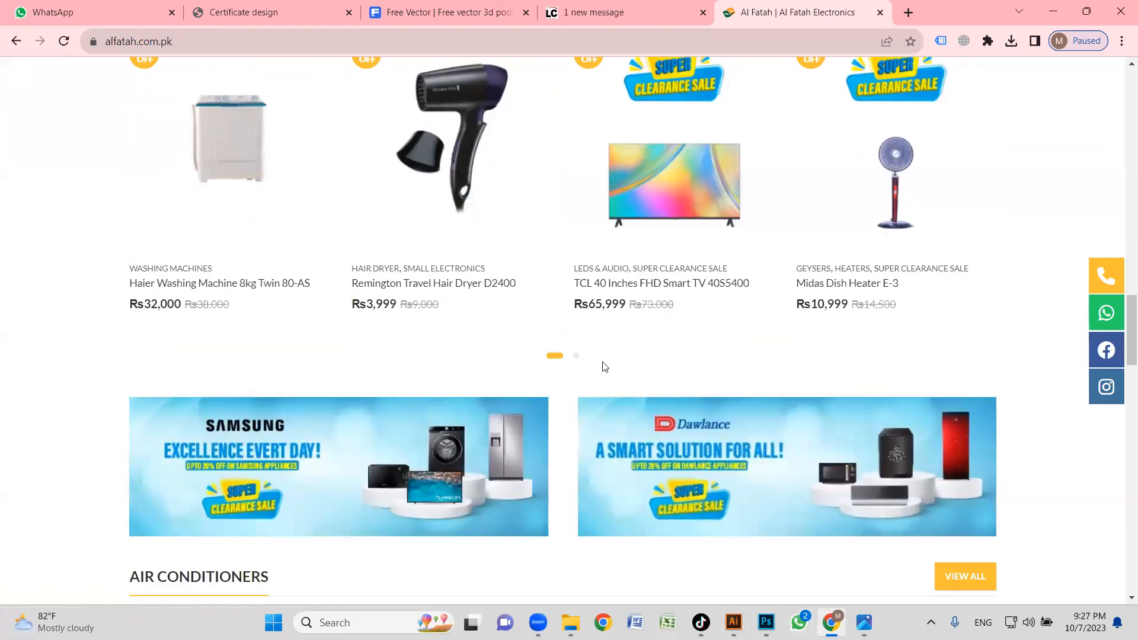
{"action": "key", "text": "alt+Tab"}
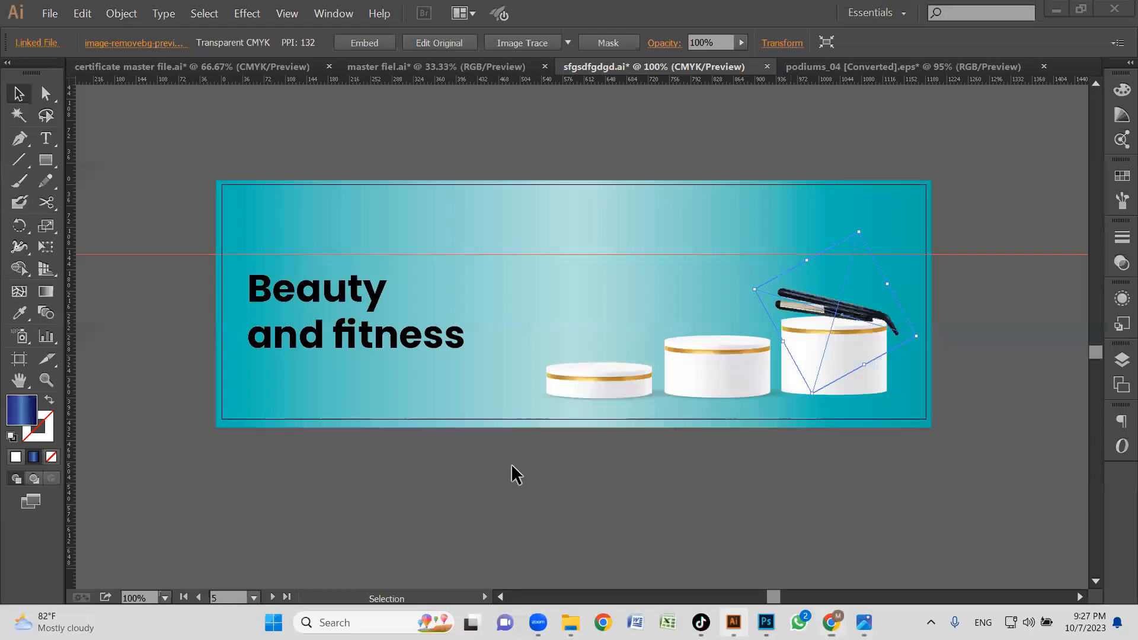
Move the hair dryer onto the middle podium of the Beauty and fitness banner, bring it to the front and scale it down.
{"action": "key", "text": "ctrl+minus"}
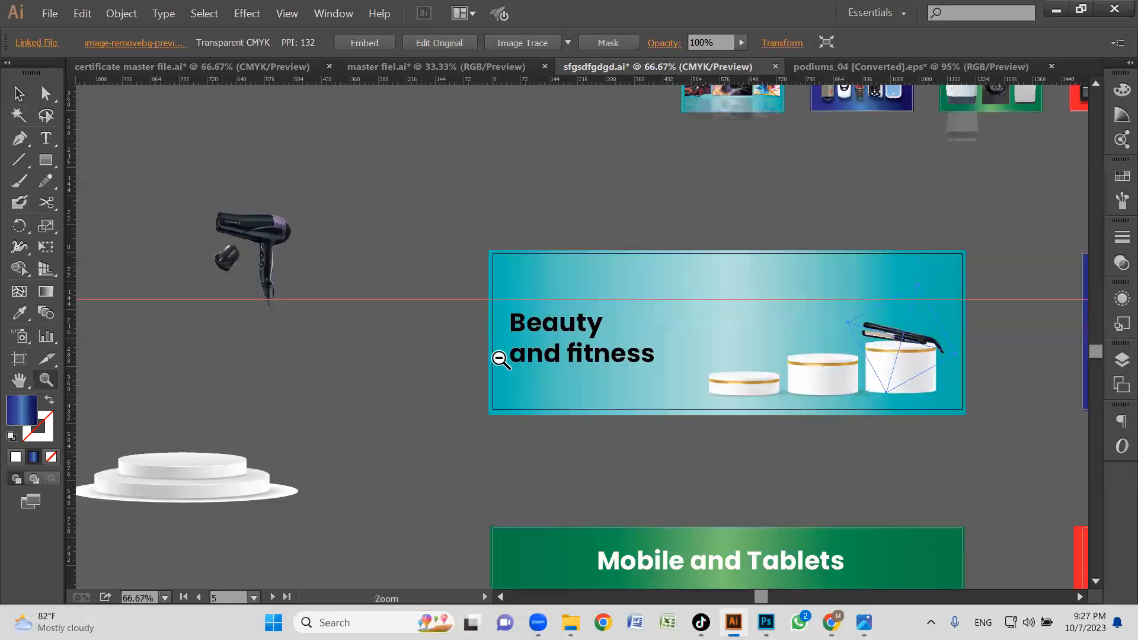
{"action": "left_click", "coordinate": [637, 438]}
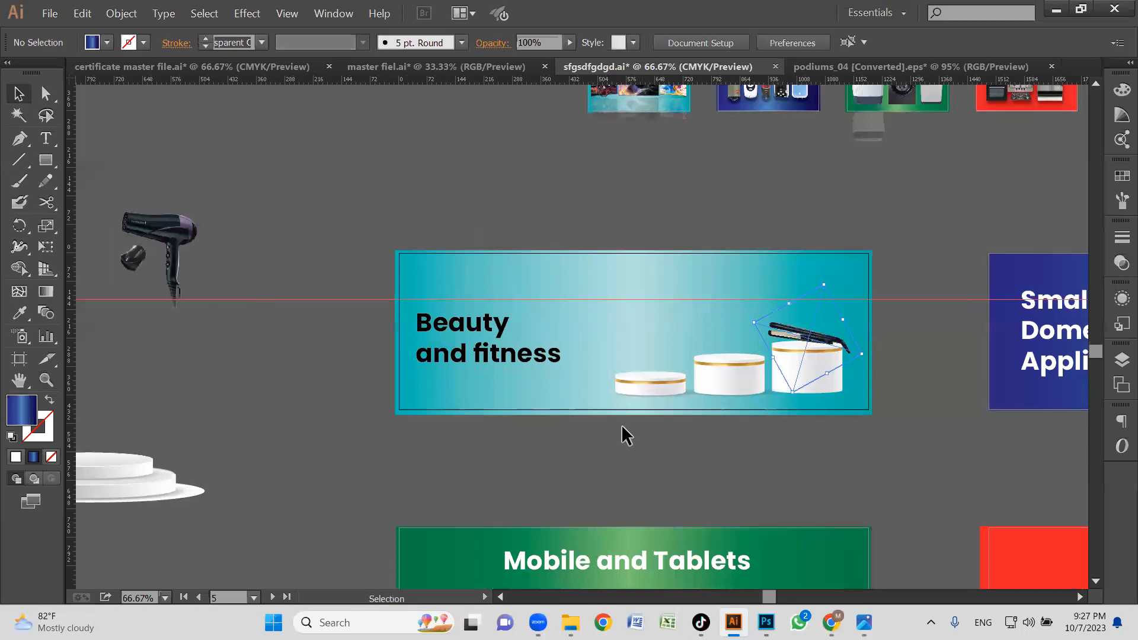
{"action": "left_click", "coordinate": [167, 252]}
{"action": "left_click_drag", "start_coordinate": [176, 243], "coordinate": [721, 339]}
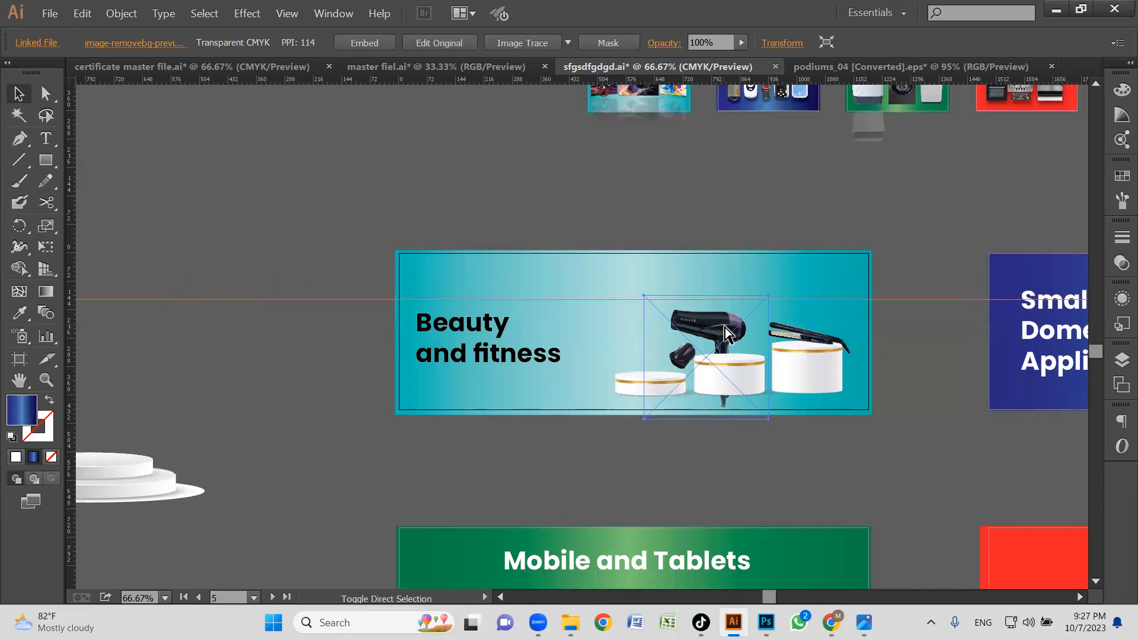
{"action": "key", "text": "ctrl+shift+bracketright"}
{"action": "left_click_drag", "start_coordinate": [725, 333], "coordinate": [742, 335]}
{"action": "left_click_drag", "start_coordinate": [799, 296], "coordinate": [739, 331]}
{"action": "left_click", "coordinate": [846, 442]}
Try rotating the hair dryer so it lies on the middle podium, and delete it from the banner.
{"action": "key", "text": "z"}
{"action": "left_click_drag", "start_coordinate": [918, 448], "coordinate": [647, 278]}
{"action": "key", "text": "v"}
{"action": "left_click", "coordinate": [482, 240]}
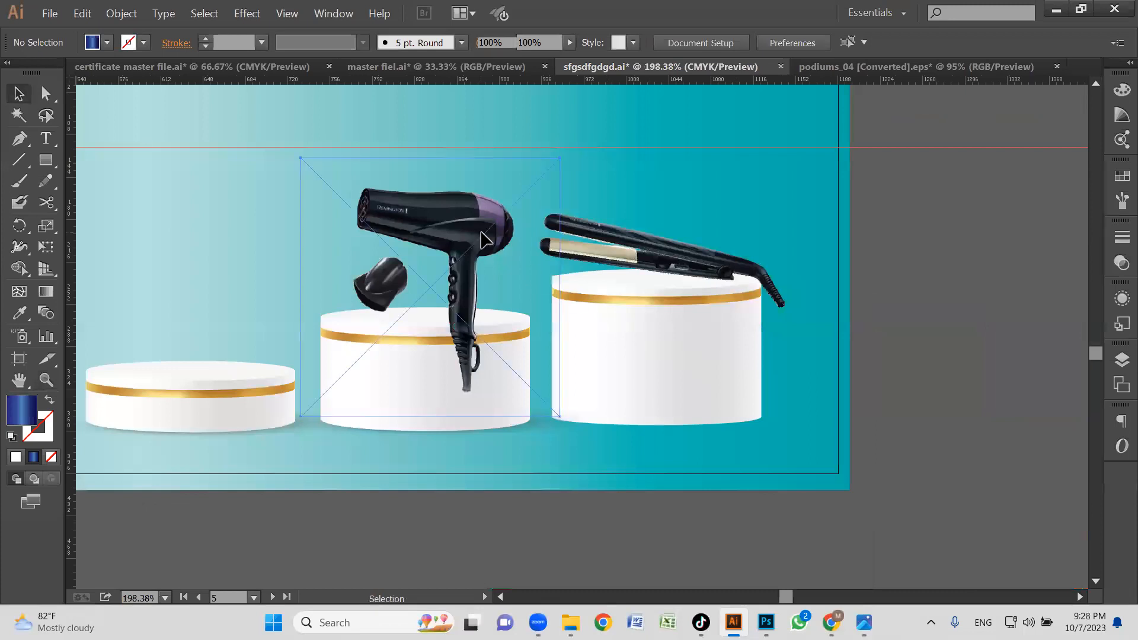
{"action": "left_click_drag", "start_coordinate": [523, 430], "coordinate": [496, 363]}
{"action": "left_click_drag", "start_coordinate": [497, 317], "coordinate": [495, 281]}
{"action": "left_click_drag", "start_coordinate": [532, 412], "coordinate": [565, 357]}
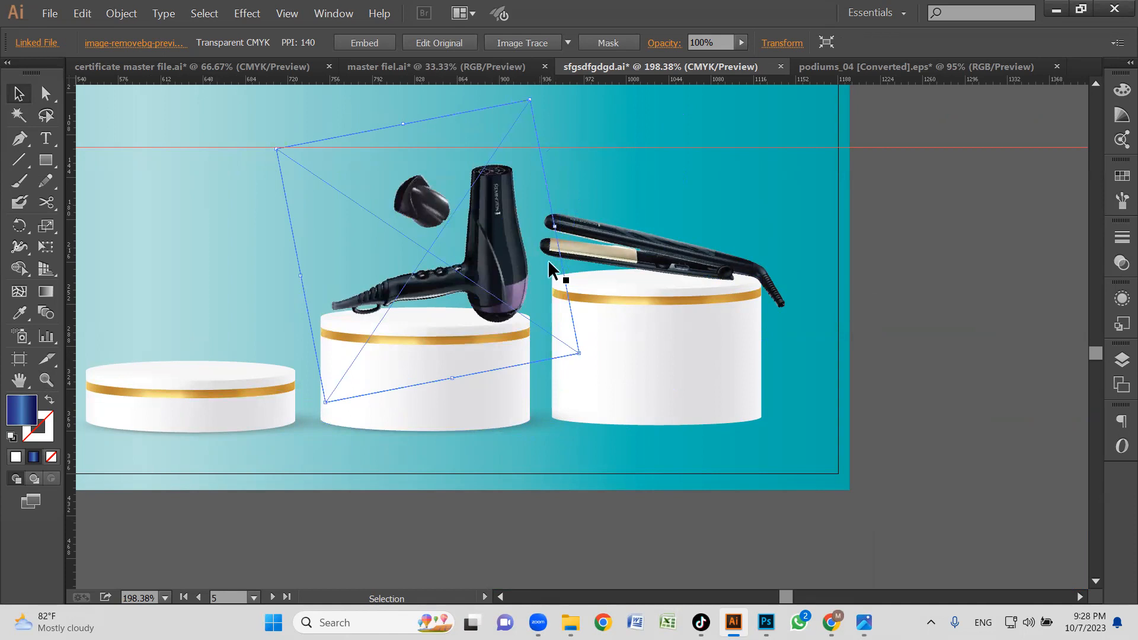
{"action": "key", "text": "Delete"}
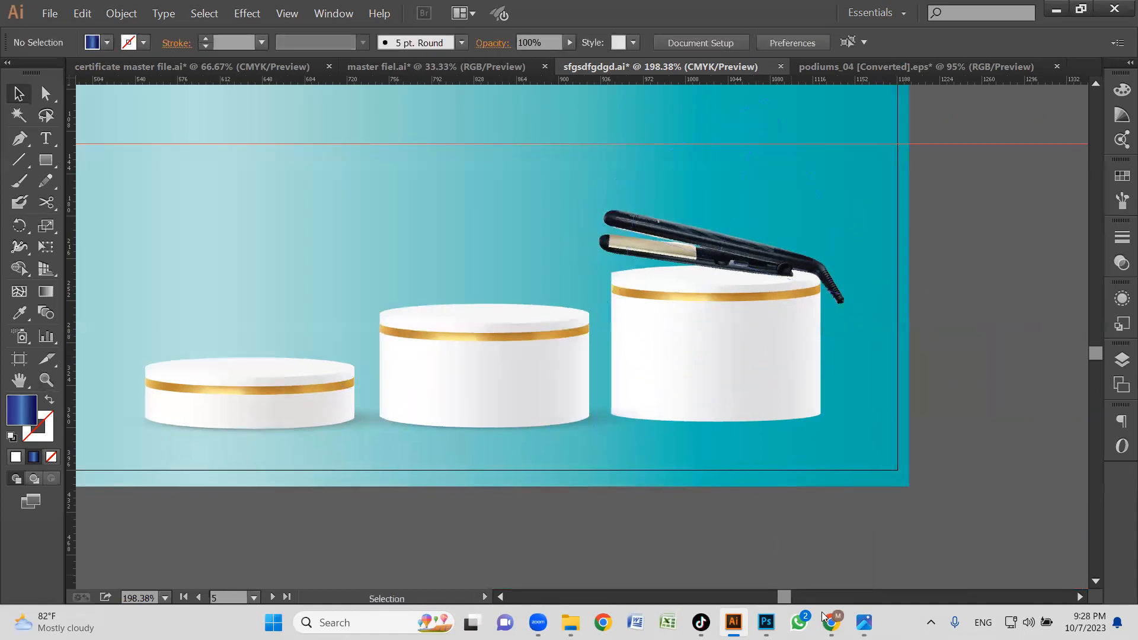
Switch to Chrome and open the Personal Care category on the Dawlance website, dawlance.com.pk.
{"action": "left_click", "coordinate": [830, 623]}
{"action": "left_click", "coordinate": [817, 46]}
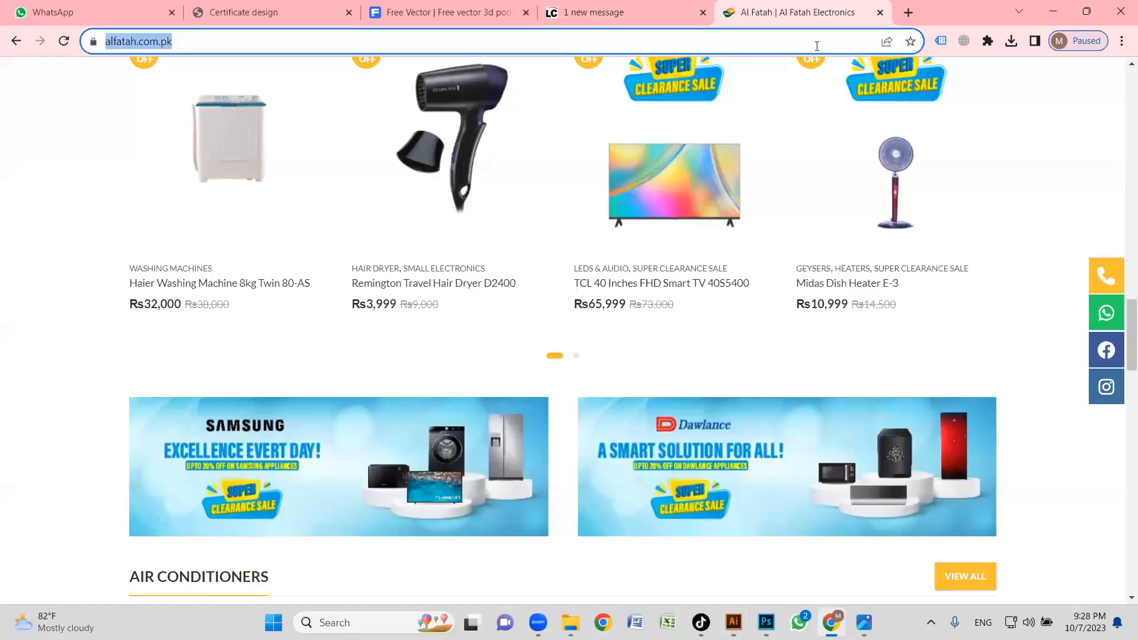
{"action": "type", "text": "daw"}
{"action": "key", "text": "Return"}
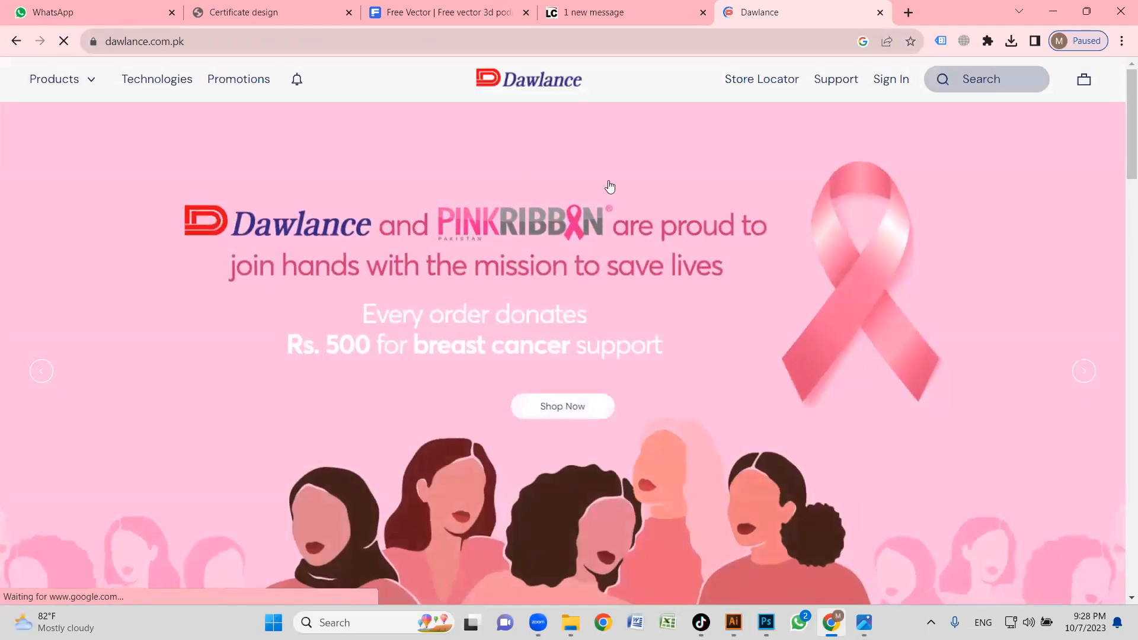
{"action": "left_click", "coordinate": [75, 87]}
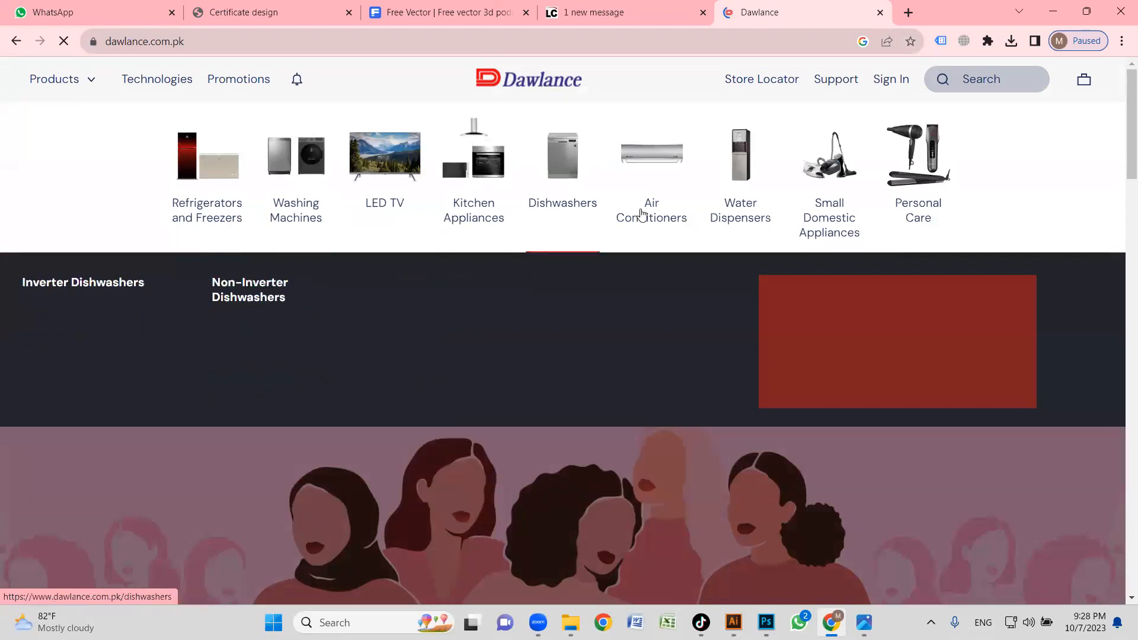
{"action": "mouse_move", "coordinate": [915, 218]}
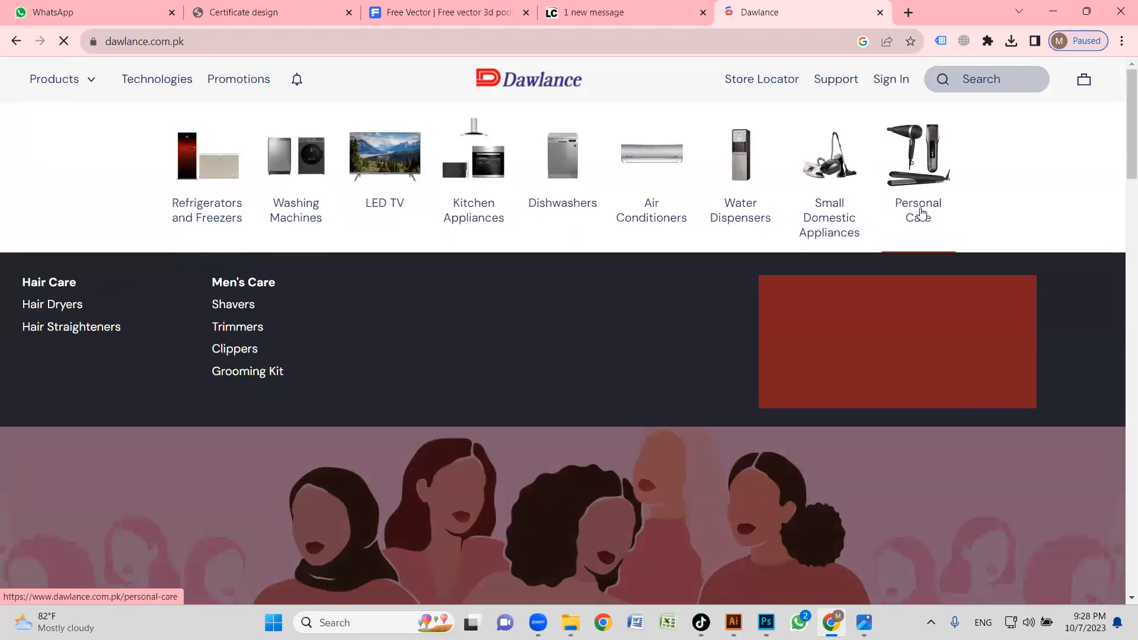
{"action": "left_click", "coordinate": [879, 212]}
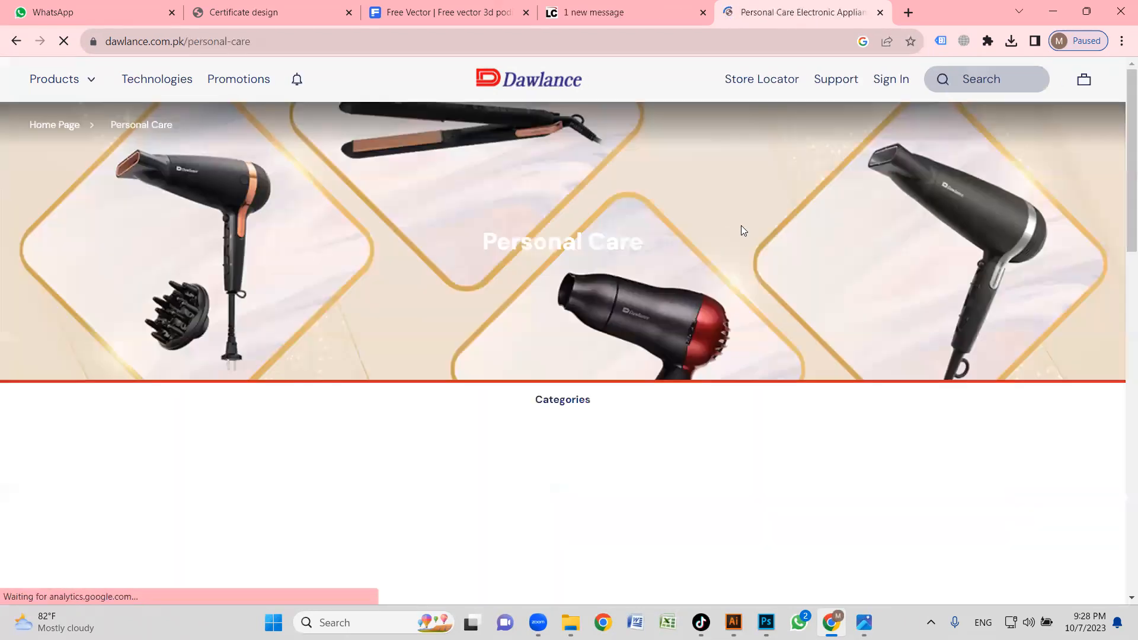
Open the Hair Care category from the Personal Care page.
{"action": "scroll", "coordinate": [475, 273], "scroll_direction": "down", "scroll_amount": 3}
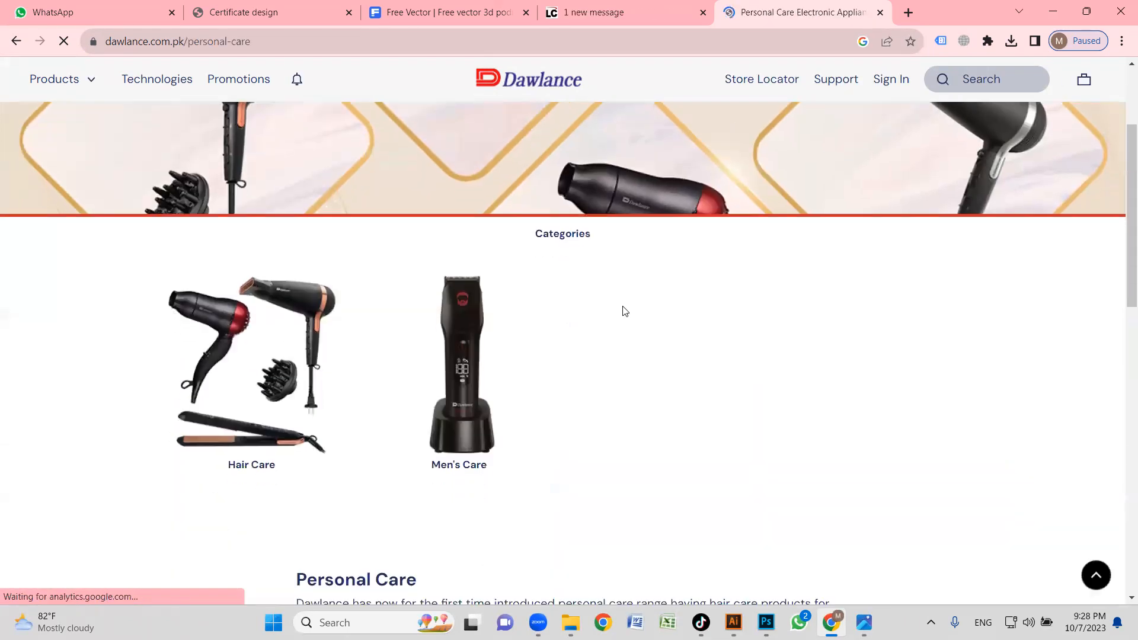
{"action": "scroll", "coordinate": [623, 311], "scroll_direction": "down", "scroll_amount": 2}
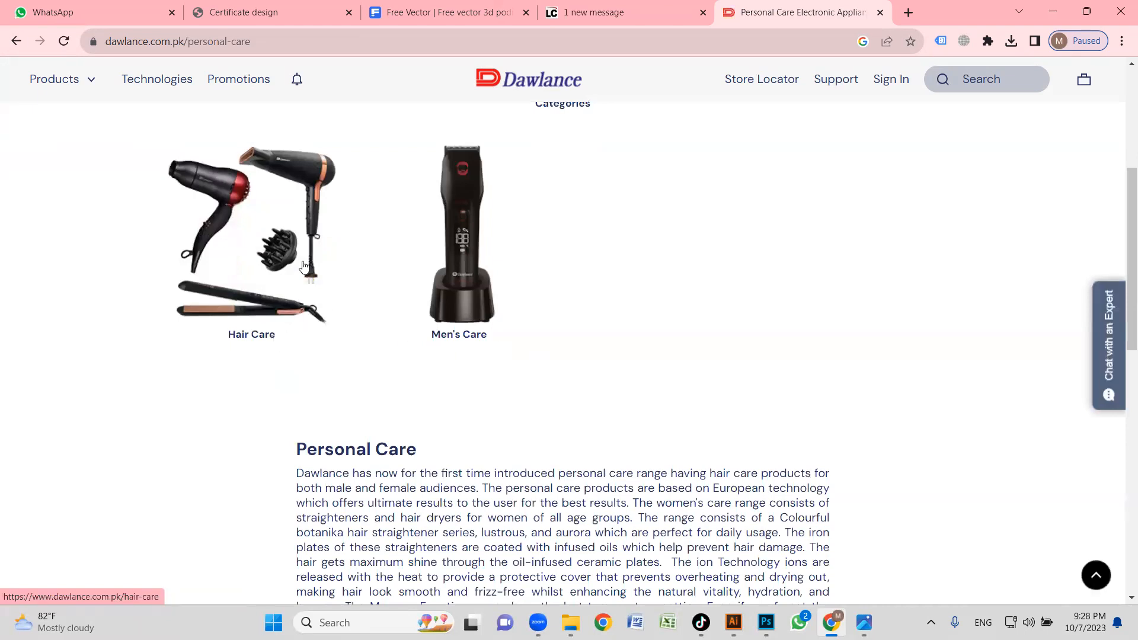
{"action": "scroll", "coordinate": [306, 288], "scroll_direction": "down", "scroll_amount": 4}
{"action": "scroll", "coordinate": [311, 266], "scroll_direction": "up", "scroll_amount": 5}
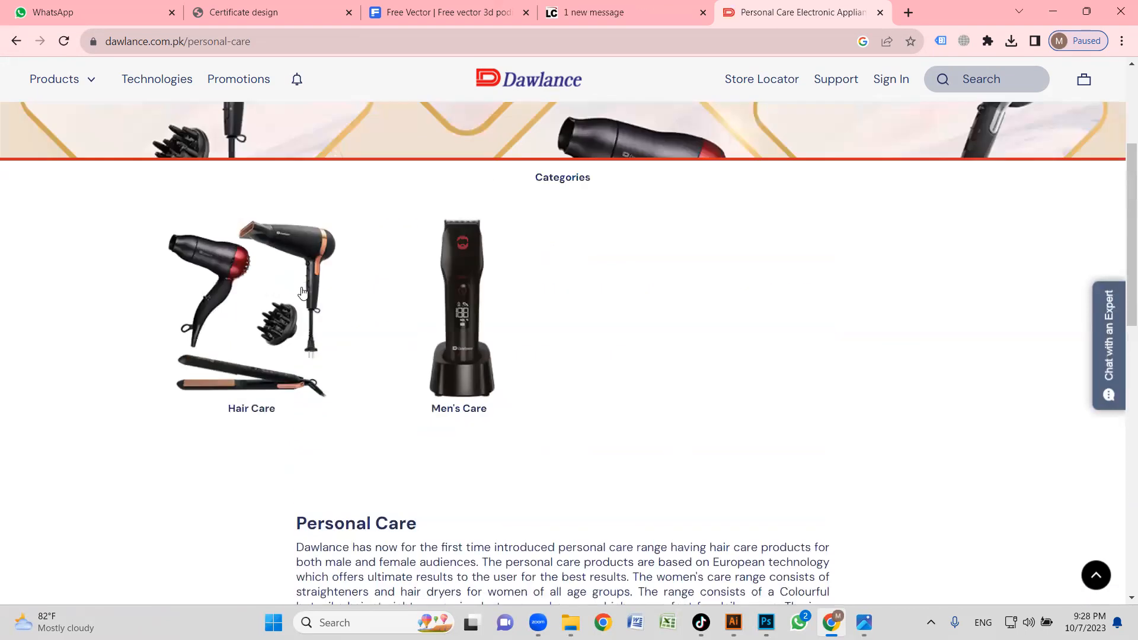
{"action": "left_click", "coordinate": [318, 239]}
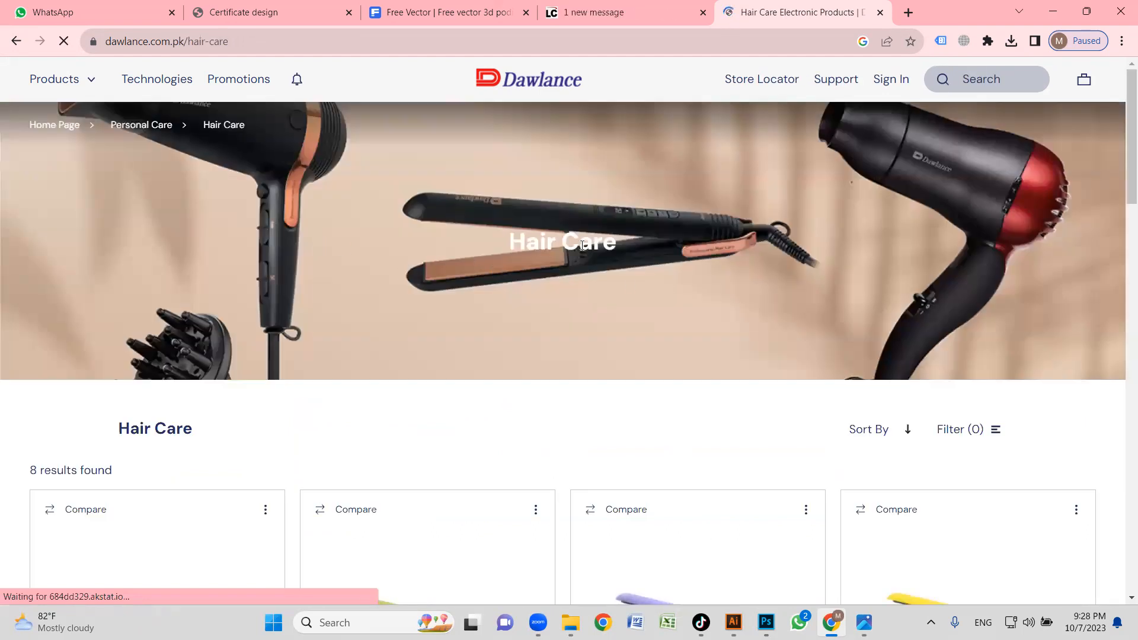
Examine the hair straighteners and hair dryers in the Hair Care listing for suitable product images.
{"action": "scroll", "coordinate": [460, 287], "scroll_direction": "down", "scroll_amount": 6}
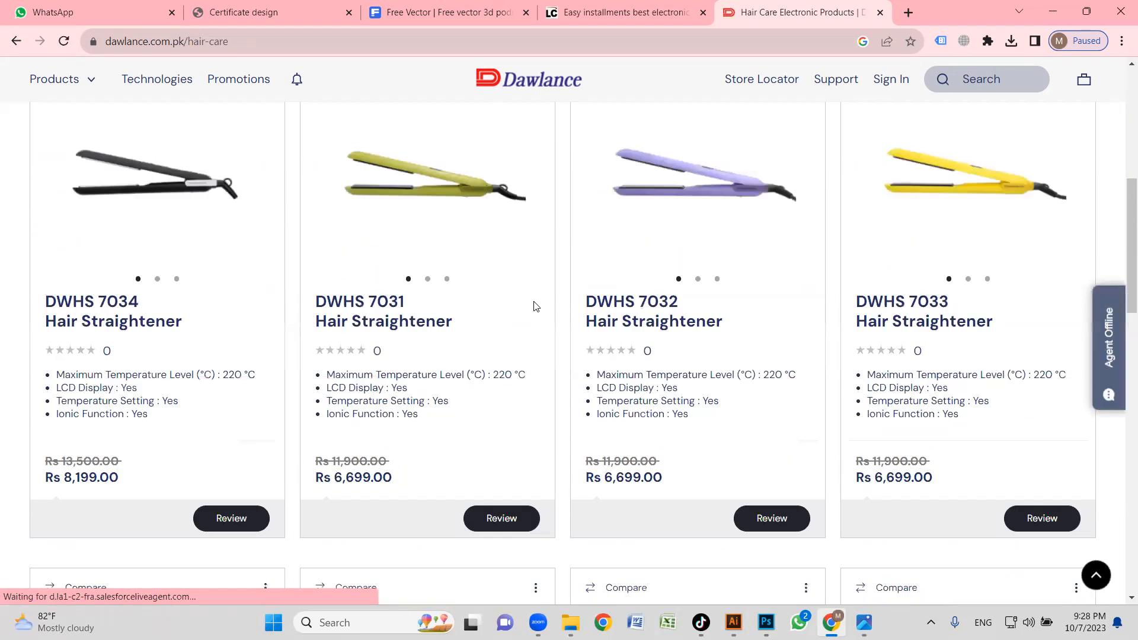
{"action": "scroll", "coordinate": [522, 312], "scroll_direction": "down", "scroll_amount": 3}
{"action": "scroll", "coordinate": [439, 273], "scroll_direction": "up", "scroll_amount": 5}
{"action": "scroll", "coordinate": [647, 277], "scroll_direction": "down", "scroll_amount": 4}
{"action": "scroll", "coordinate": [592, 281], "scroll_direction": "up", "scroll_amount": 1}
{"action": "scroll", "coordinate": [522, 297], "scroll_direction": "down", "scroll_amount": 6}
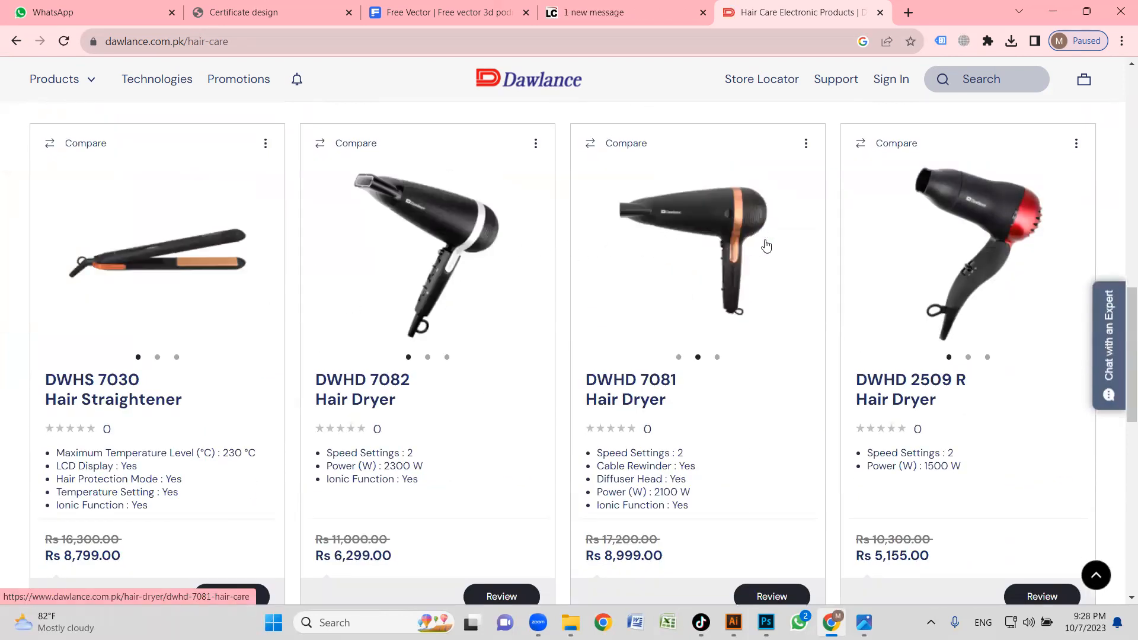
{"action": "scroll", "coordinate": [692, 250], "scroll_direction": "down", "scroll_amount": 3}
{"action": "scroll", "coordinate": [495, 279], "scroll_direction": "down", "scroll_amount": 5}
{"action": "scroll", "coordinate": [474, 284], "scroll_direction": "up", "scroll_amount": 11}
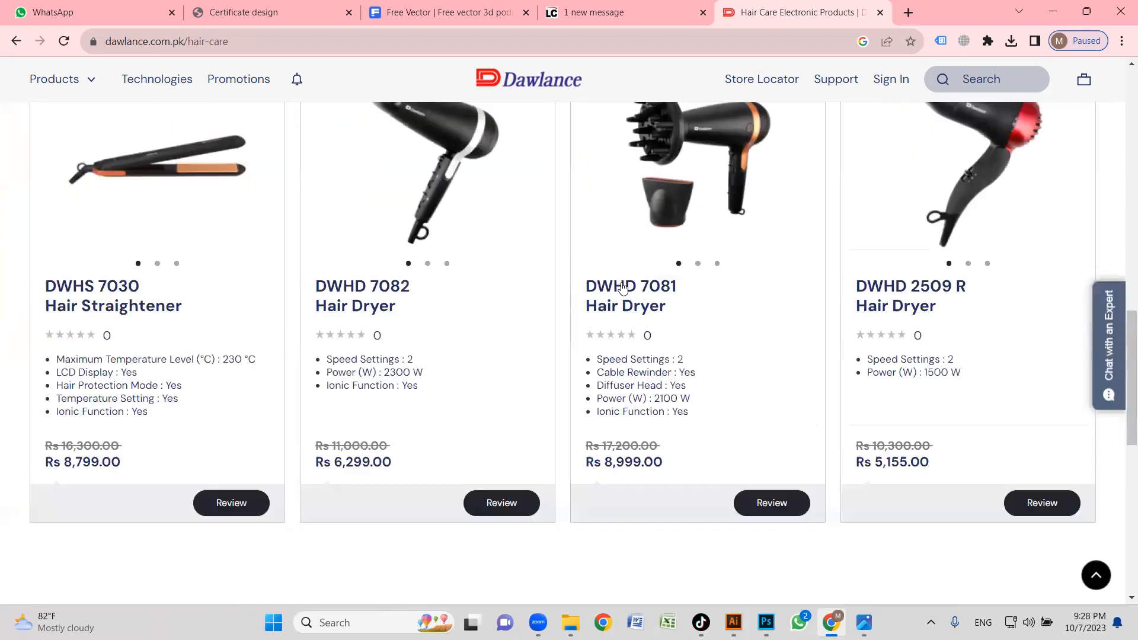
{"action": "scroll", "coordinate": [471, 308], "scroll_direction": "down", "scroll_amount": 2}
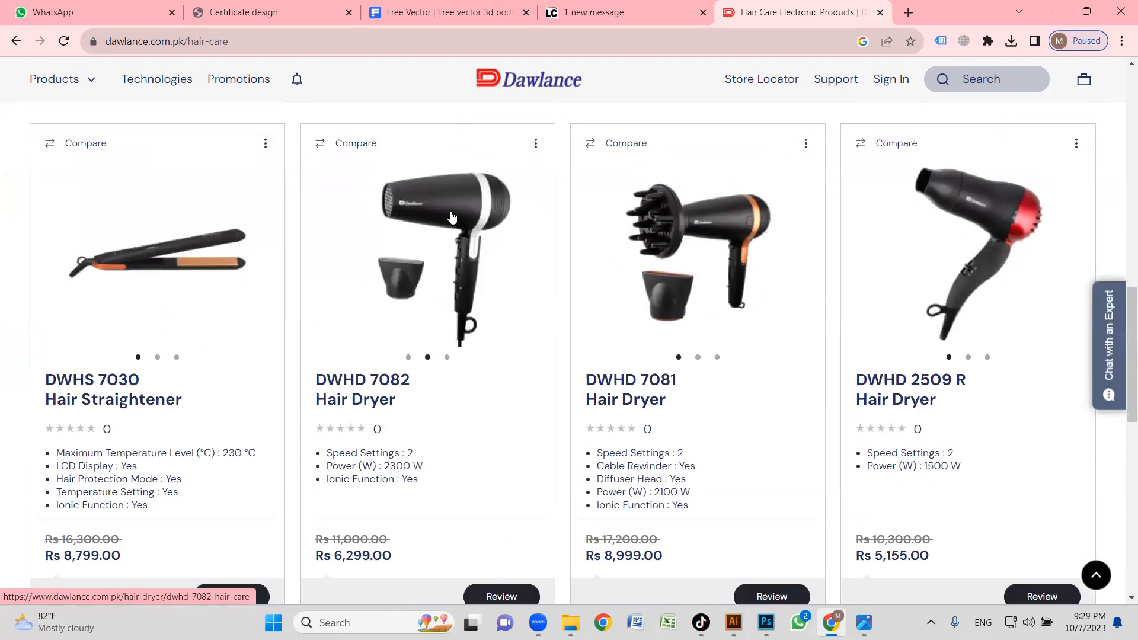
Open the DWHD 7082 and DWHD 7081 hair dryers and the DWHS 7030 hair straightener in separate new tabs.
{"action": "middle_click", "coordinate": [451, 217]}
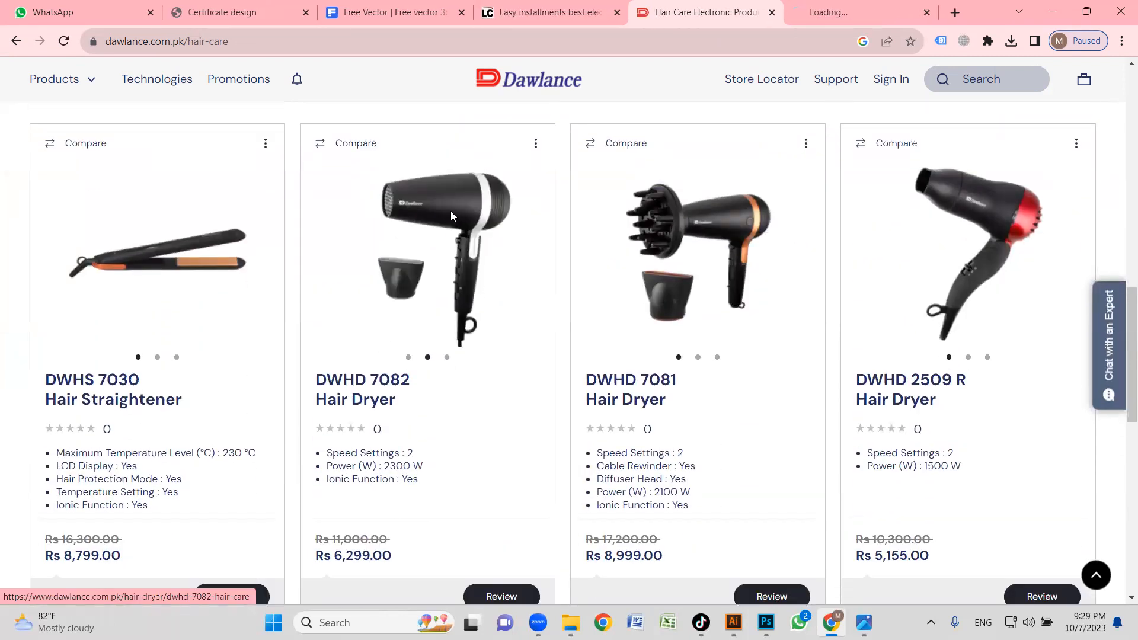
{"action": "middle_click", "coordinate": [728, 234]}
{"action": "scroll", "coordinate": [500, 328], "scroll_direction": "up", "scroll_amount": 2}
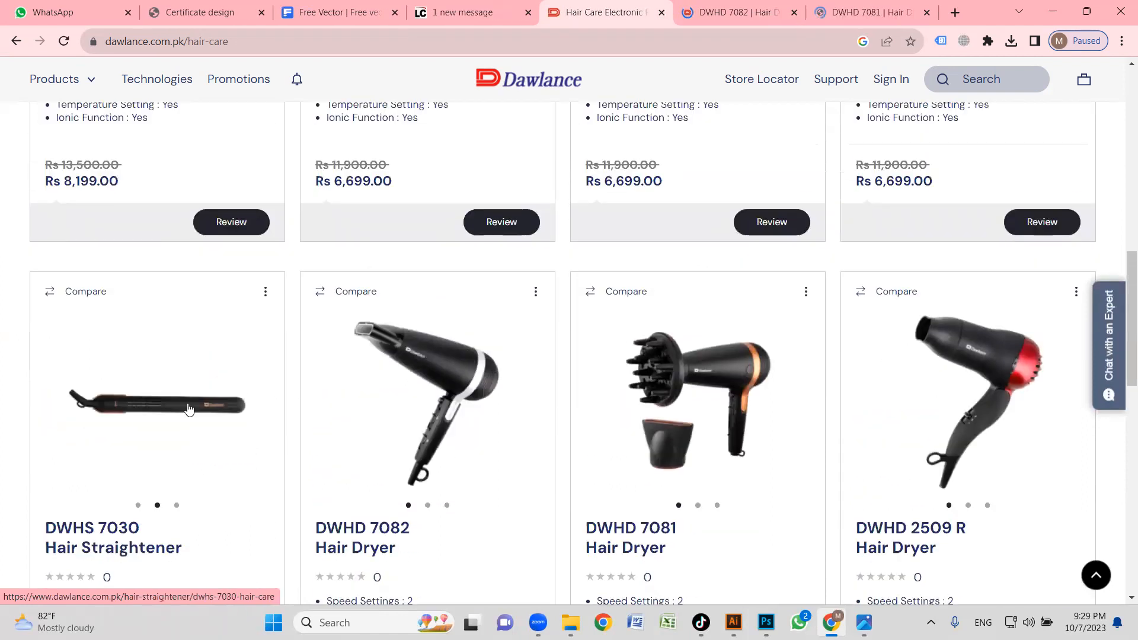
{"action": "middle_click", "coordinate": [165, 403]}
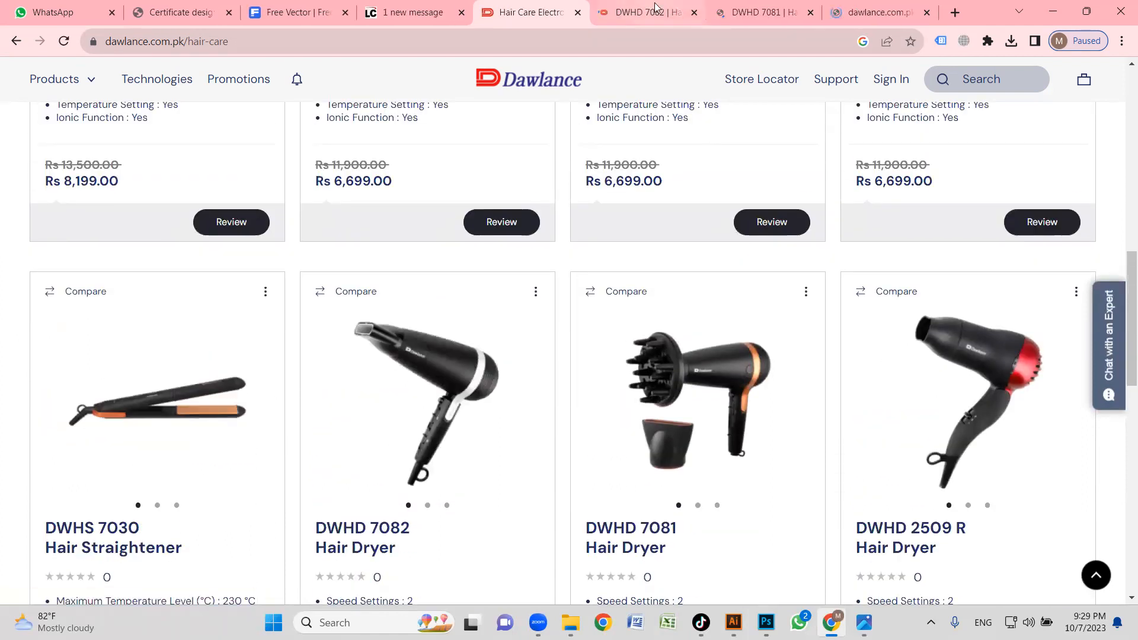
Look through the product images of the DWHD 7082 hair dryer and return to the first one.
{"action": "left_click", "coordinate": [646, 11]}
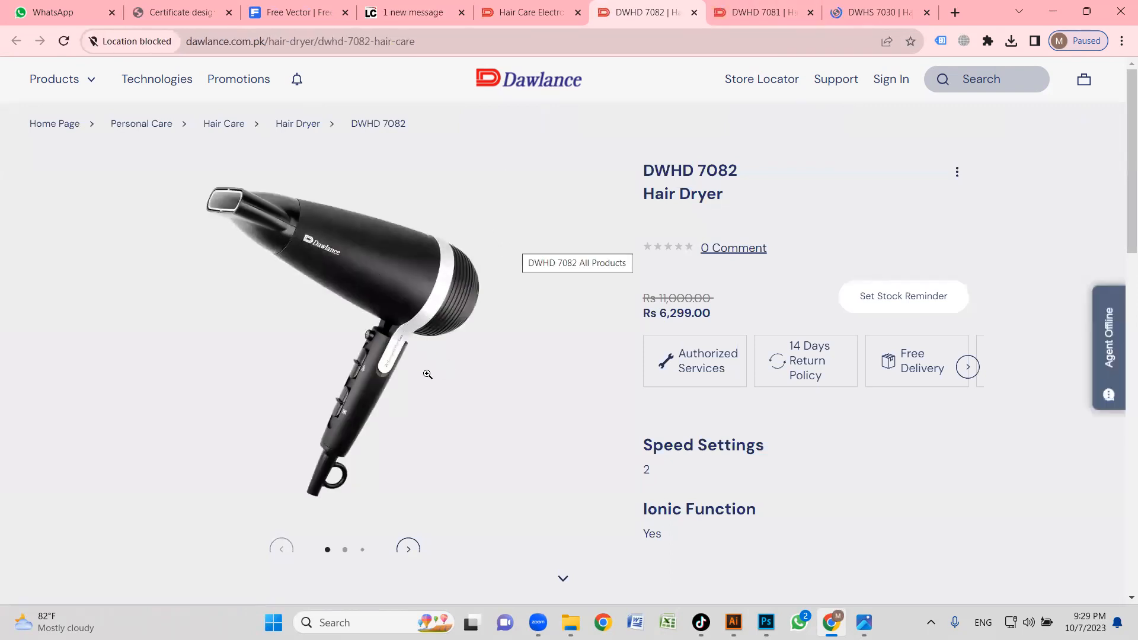
{"action": "scroll", "coordinate": [427, 368], "scroll_direction": "down", "scroll_amount": 1}
{"action": "left_click", "coordinate": [415, 502]}
{"action": "left_click", "coordinate": [414, 502]}
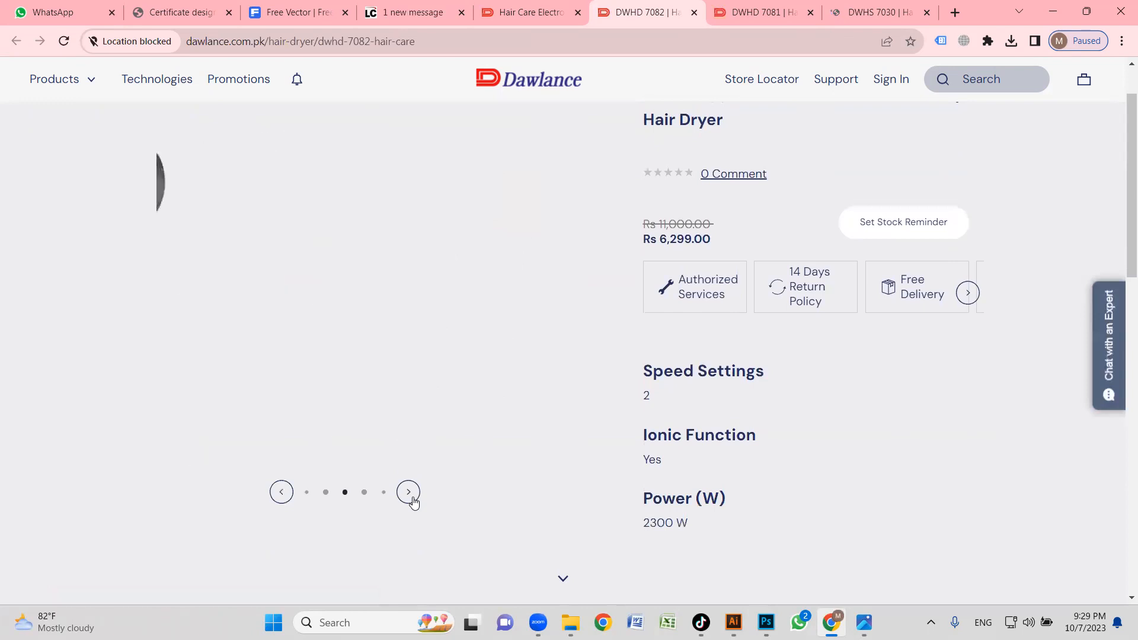
{"action": "left_click", "coordinate": [282, 493]}
{"action": "left_click", "coordinate": [281, 492]}
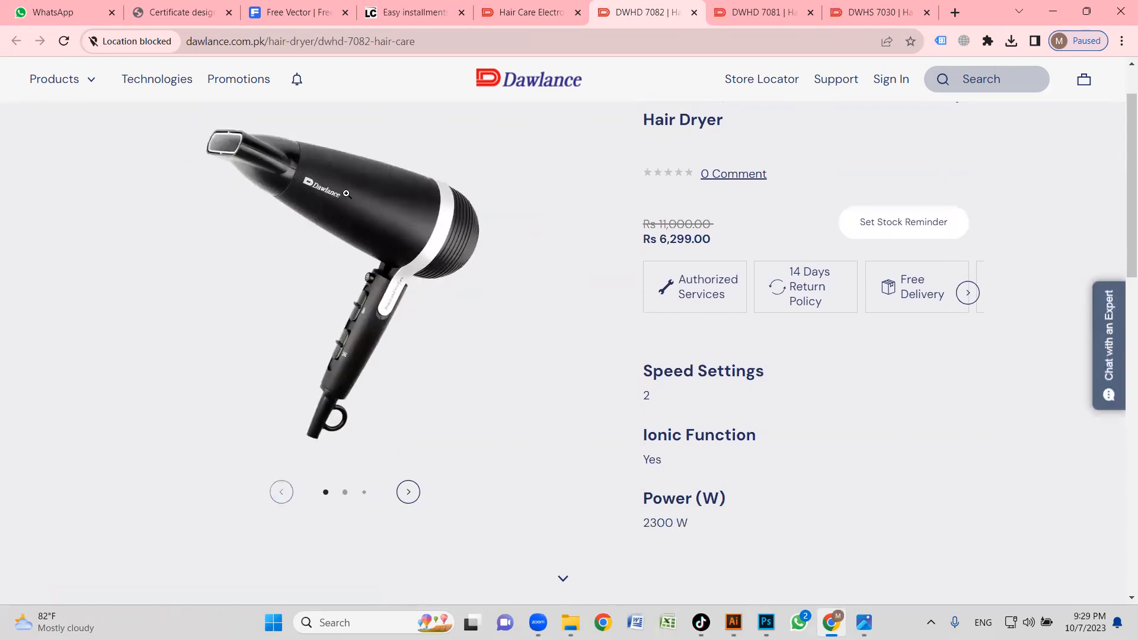
{"action": "right_click", "coordinate": [346, 193]}
{"action": "left_click", "coordinate": [399, 224]}
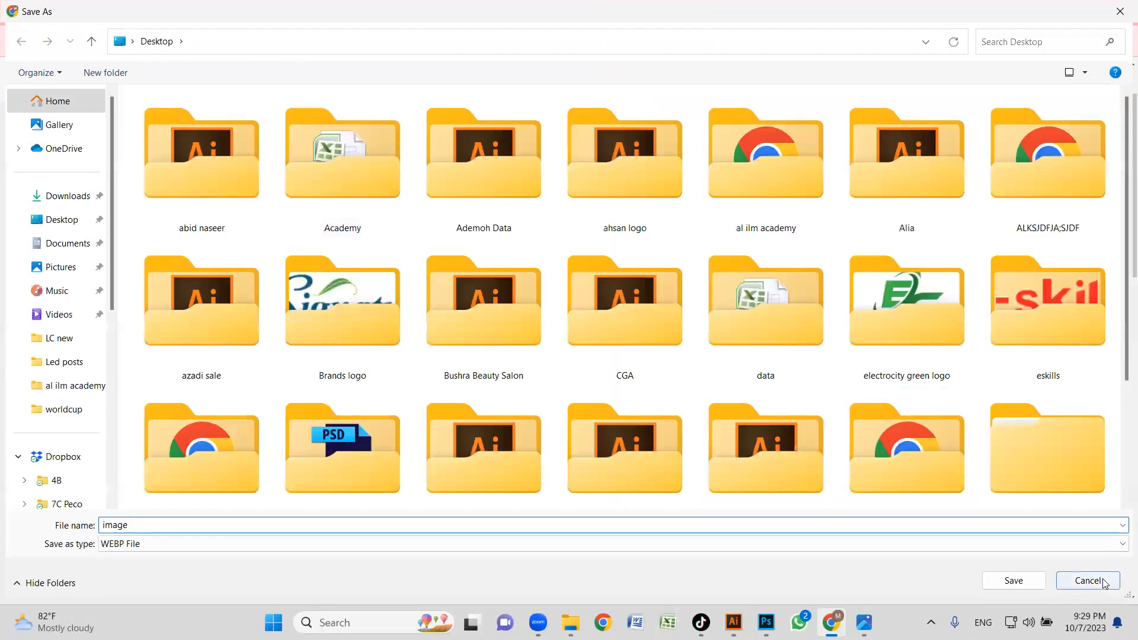
{"action": "left_click", "coordinate": [1103, 582]}
Copy the first DWHD 7082 hair dryer image and switch back to the banner document in Illustrator.
{"action": "right_click", "coordinate": [319, 192]}
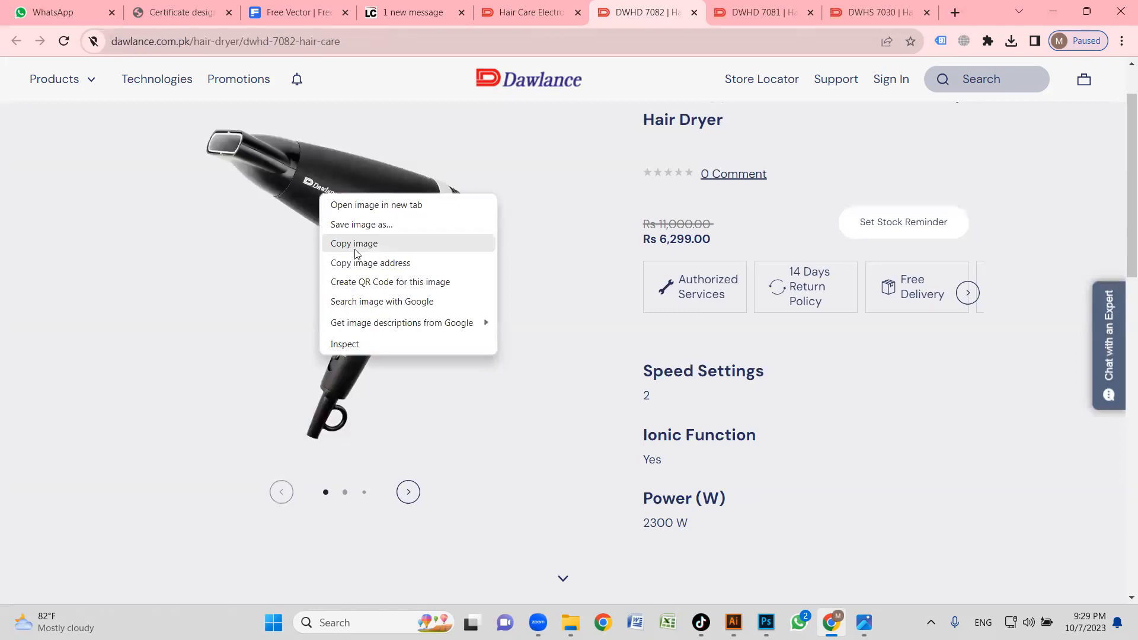
{"action": "left_click", "coordinate": [354, 244]}
{"action": "left_click", "coordinate": [733, 622]}
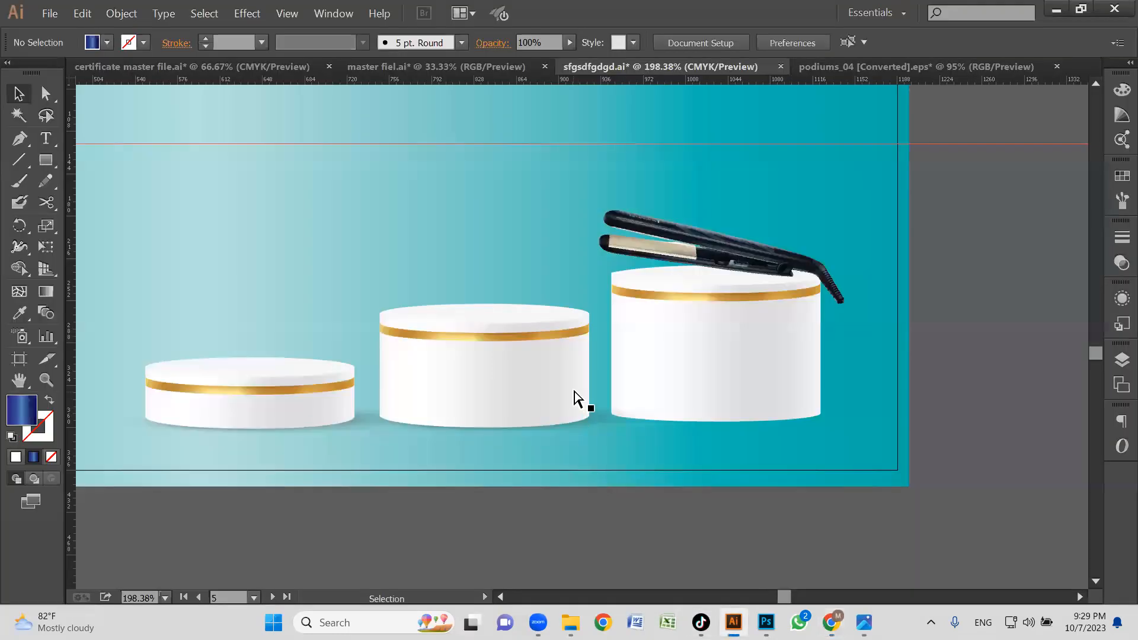
{"action": "key", "text": "ctrl+v"}
{"action": "key", "text": "ctrl+minus"}
{"action": "key", "text": "ctrl+minus"}
{"action": "key", "text": "ctrl+minus"}
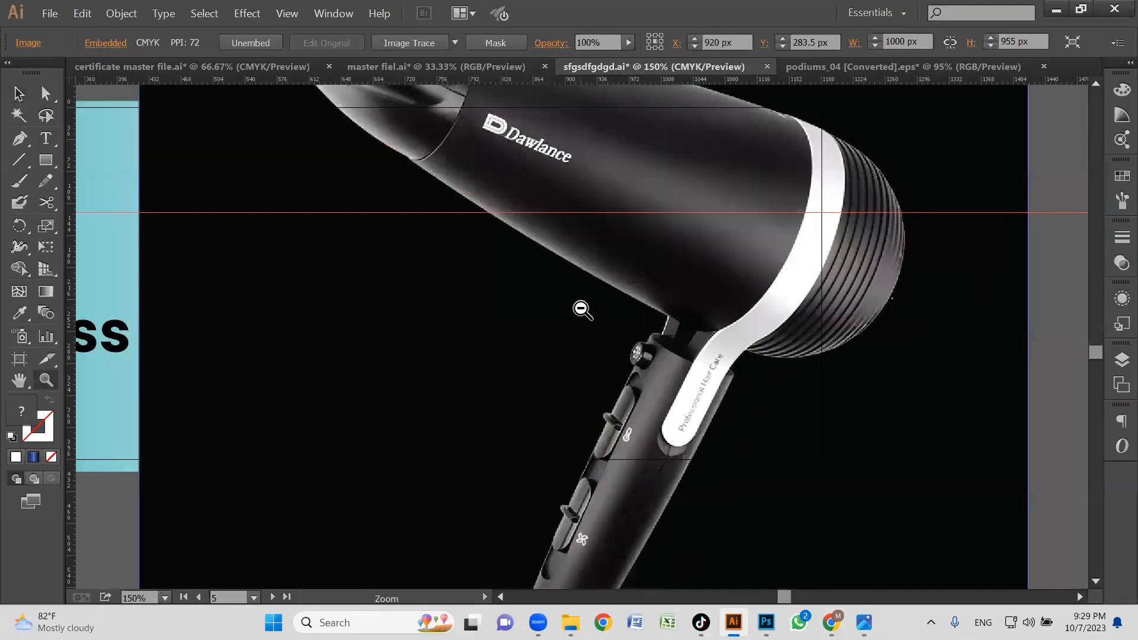
{"action": "left_click_drag", "start_coordinate": [572, 340], "coordinate": [511, 326]}
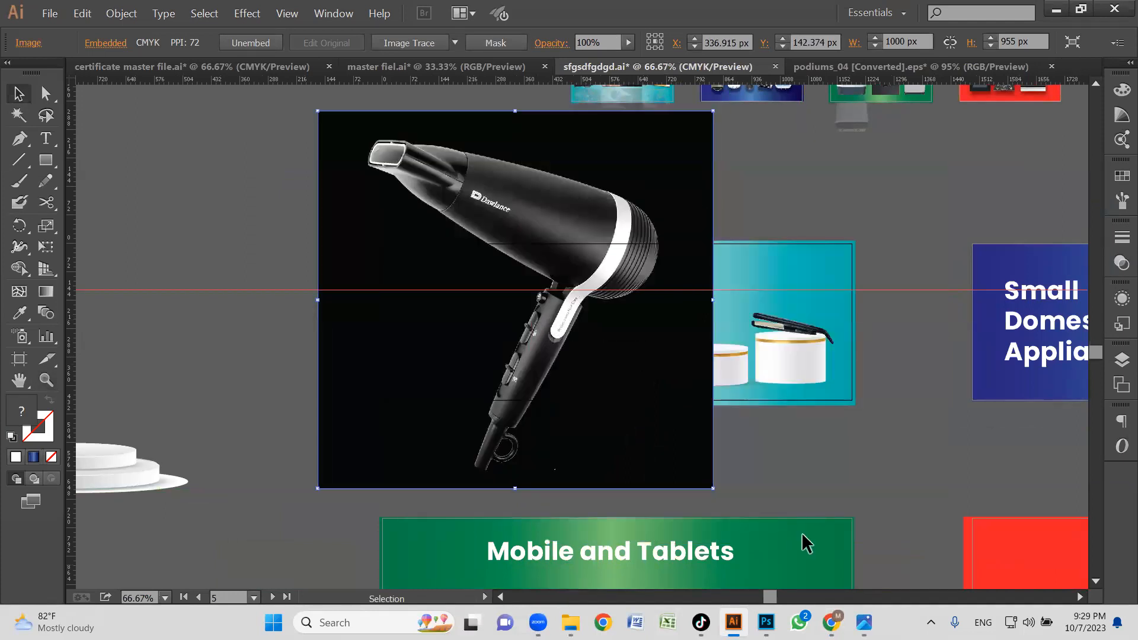
{"action": "key", "text": "Delete"}
Return to the browser and copy the first DWHD 7082 hair dryer image again.
{"action": "key", "text": "alt+Tab"}
{"action": "right_click", "coordinate": [376, 223]}
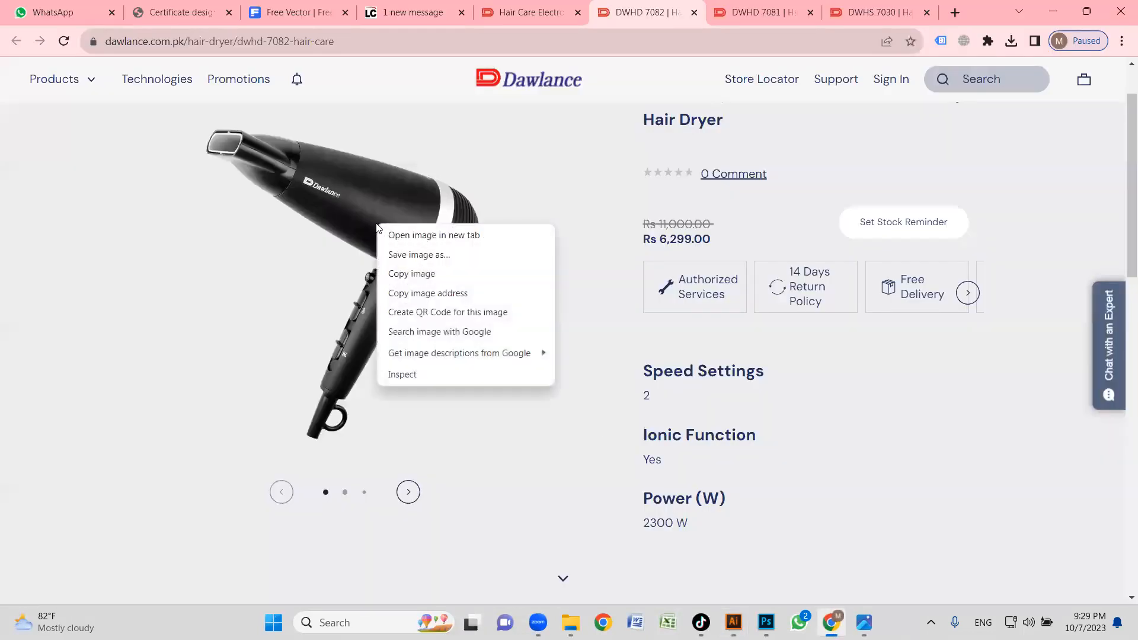
{"action": "left_click", "coordinate": [427, 259]}
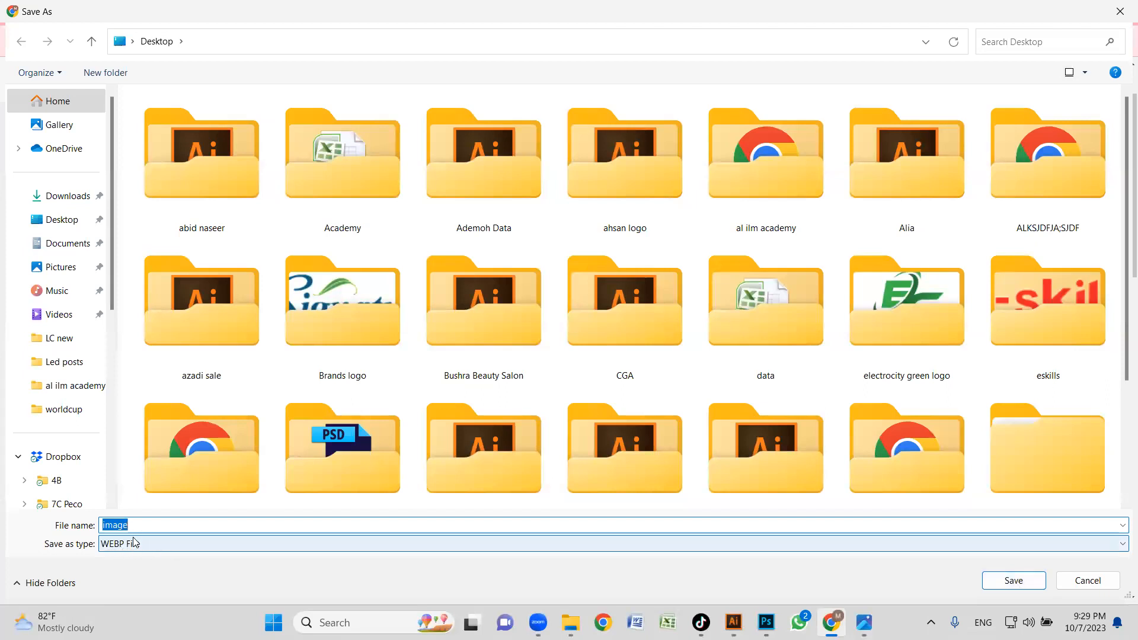
{"action": "left_click", "coordinate": [1092, 582]}
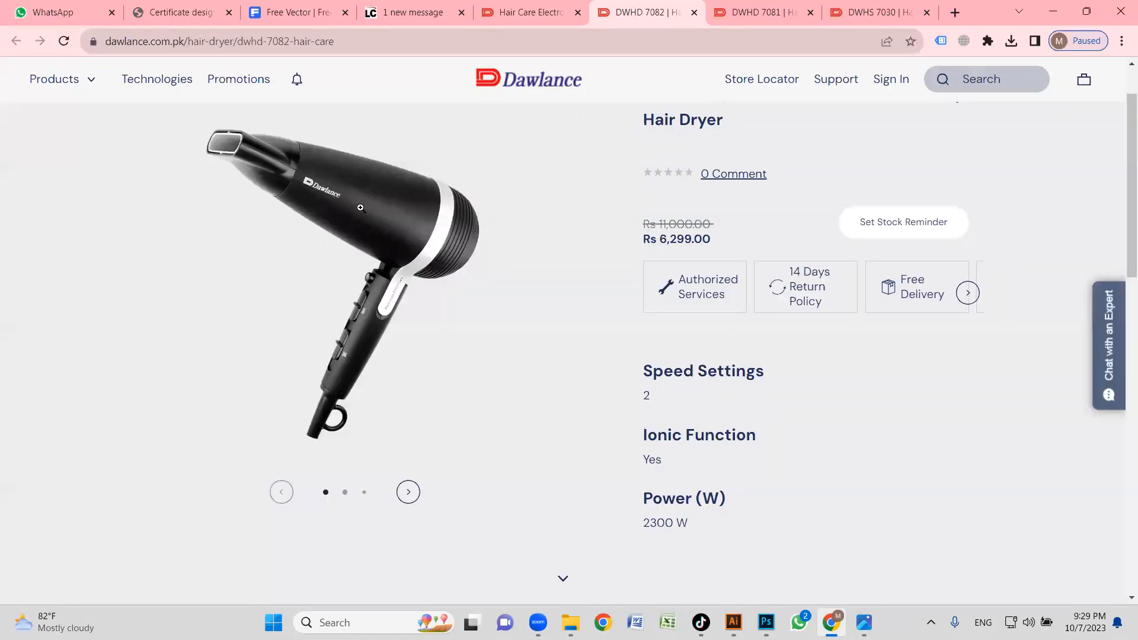
{"action": "right_click", "coordinate": [360, 208]}
{"action": "left_click", "coordinate": [421, 250]}
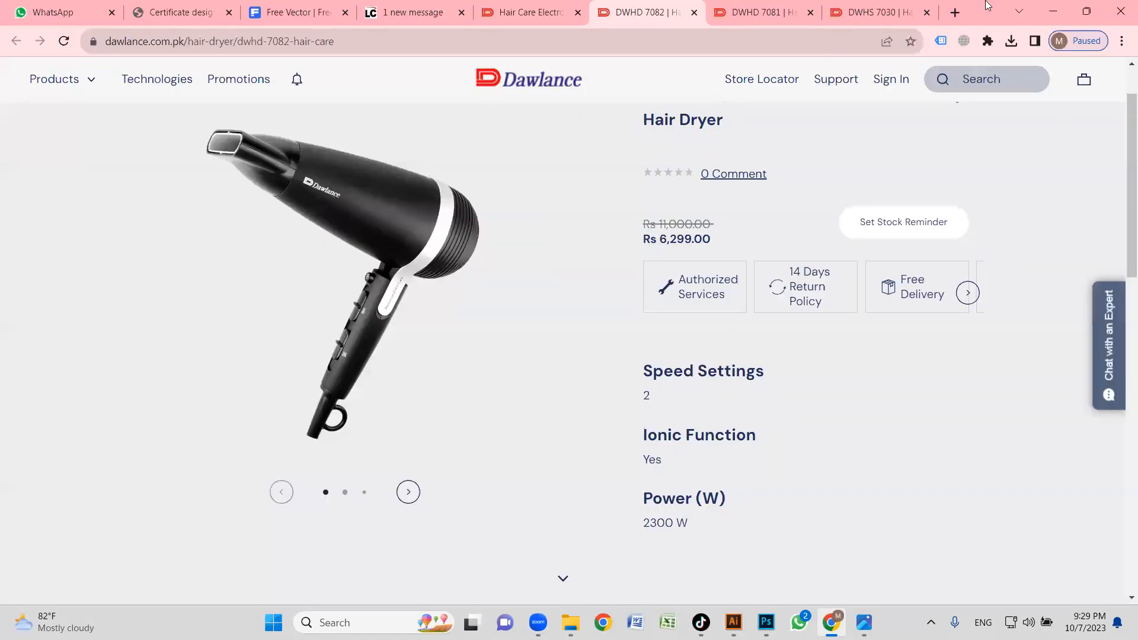
Open remove.bg in a new tab and paste the copied hair dryer image to remove its background.
{"action": "left_click", "coordinate": [953, 13]}
{"action": "type", "text": "re"}
{"action": "key", "text": "Return"}
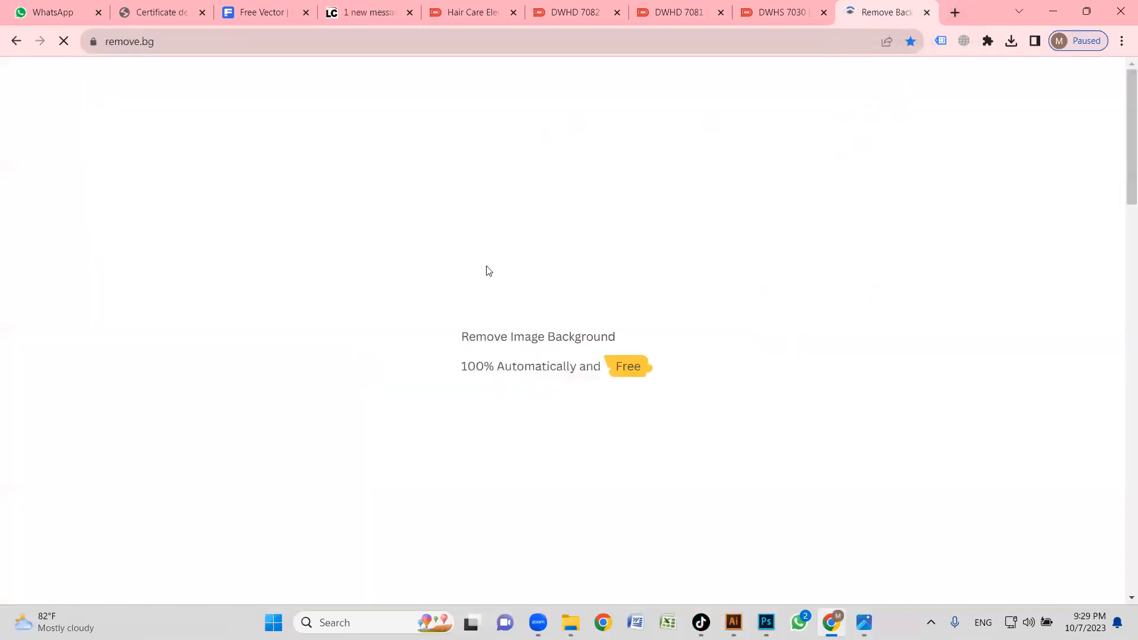
{"action": "key", "text": "ctrl+v"}
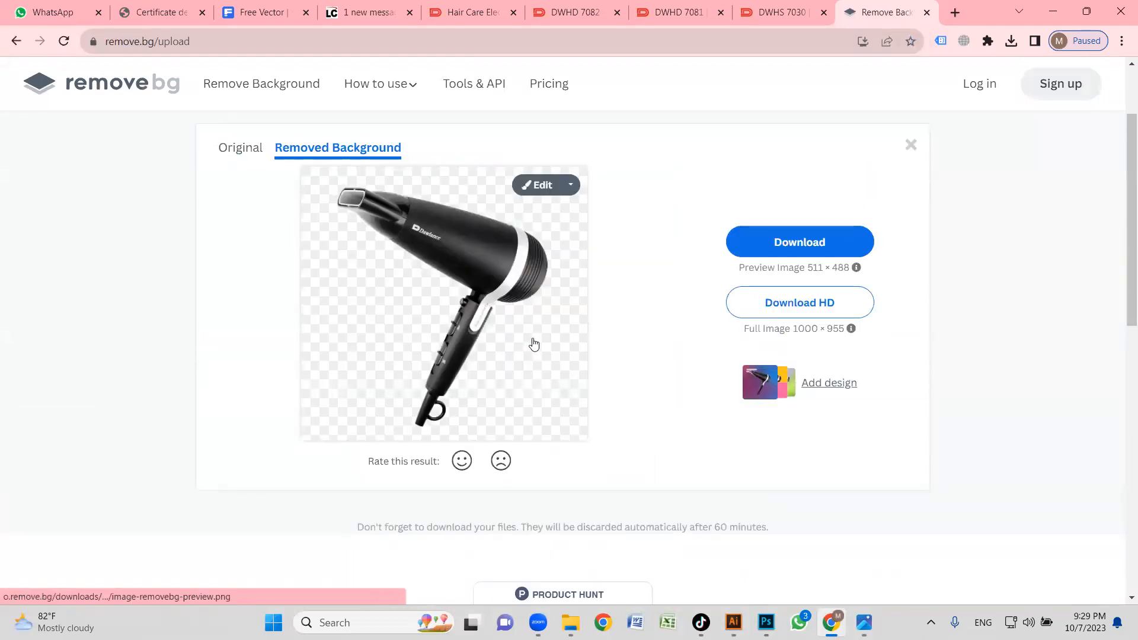
Look through the product images of the DWHS 7030 hair straightener and return to the first one.
{"action": "left_click", "coordinate": [777, 12]}
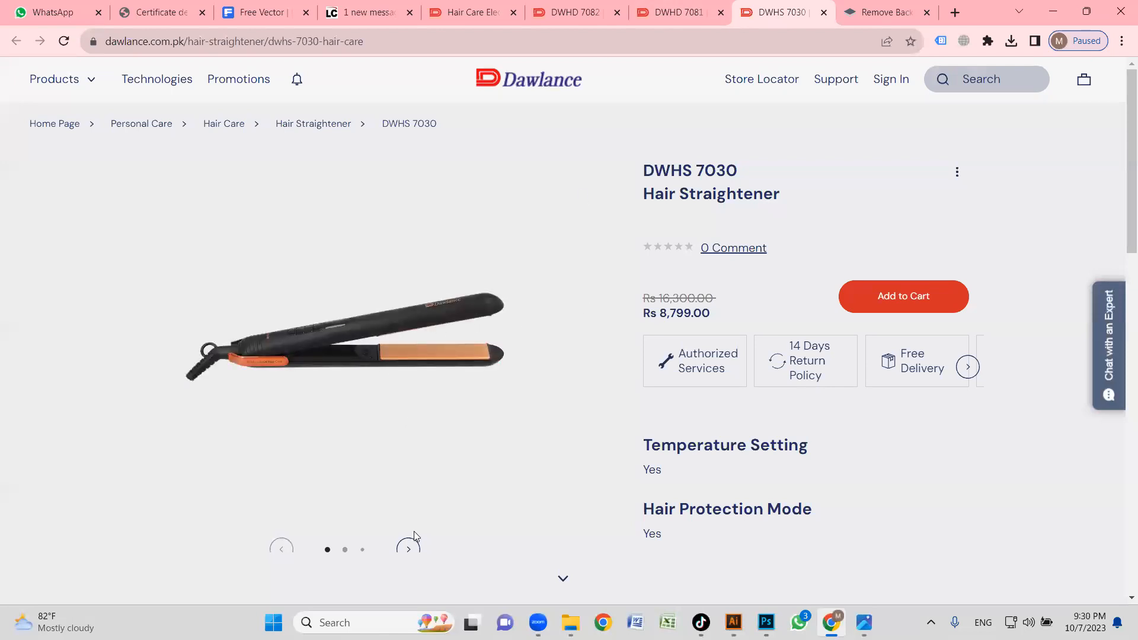
{"action": "left_click", "coordinate": [408, 550]}
{"action": "left_click", "coordinate": [408, 550]}
{"action": "left_click", "coordinate": [409, 549]}
{"action": "left_click", "coordinate": [409, 550]}
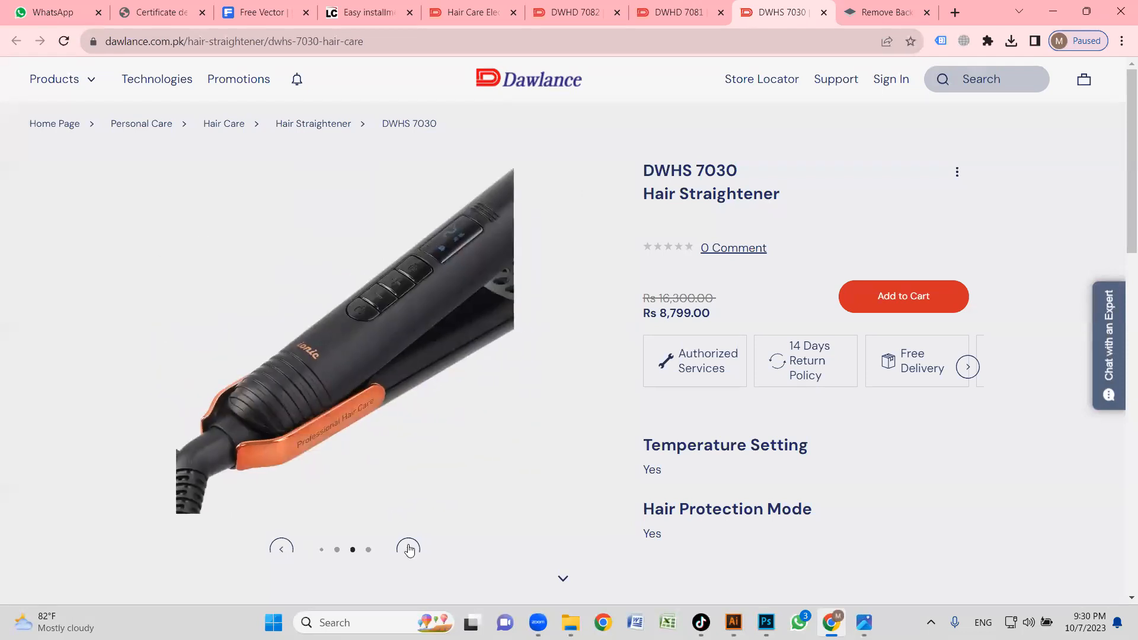
{"action": "left_click", "coordinate": [409, 550]}
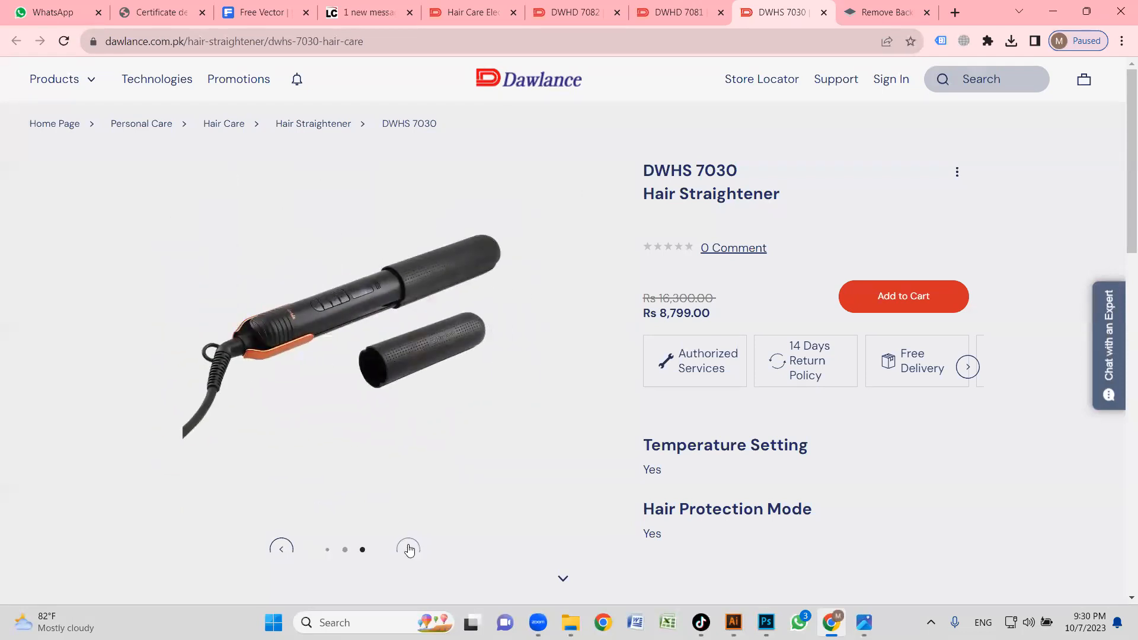
{"action": "left_click", "coordinate": [287, 548]}
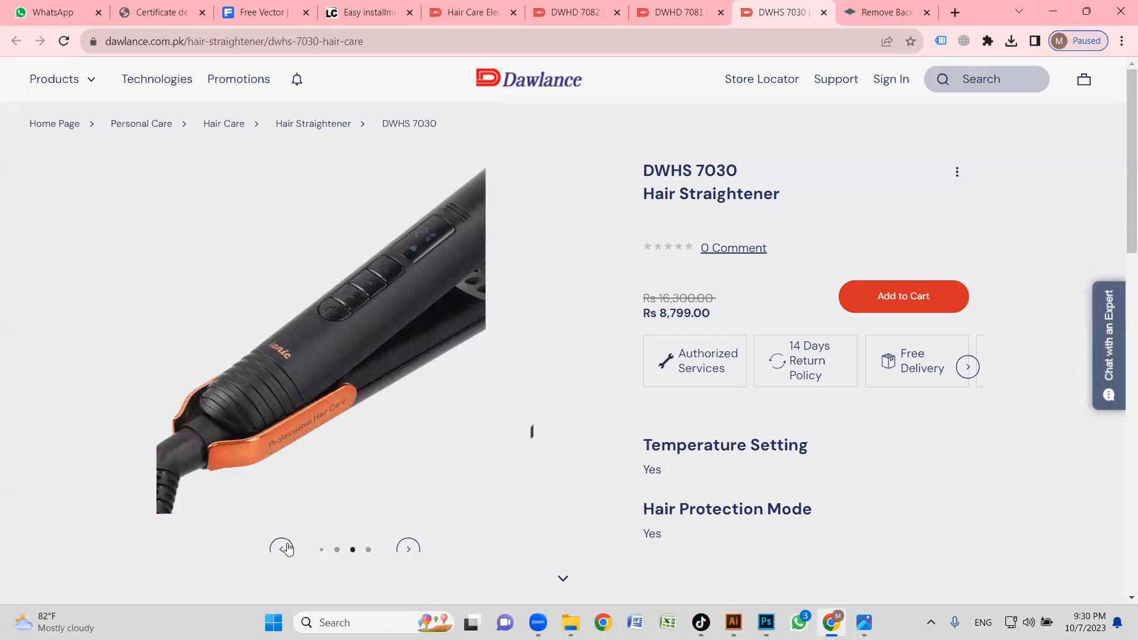
{"action": "left_click", "coordinate": [287, 548]}
{"action": "left_click", "coordinate": [287, 548]}
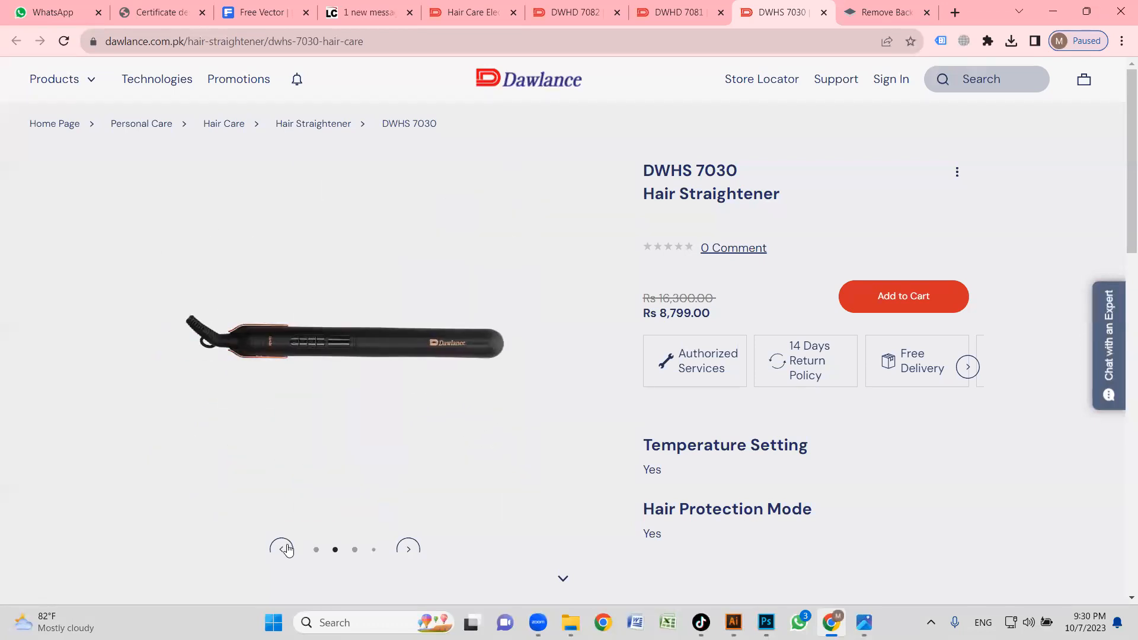
{"action": "left_click", "coordinate": [287, 548]}
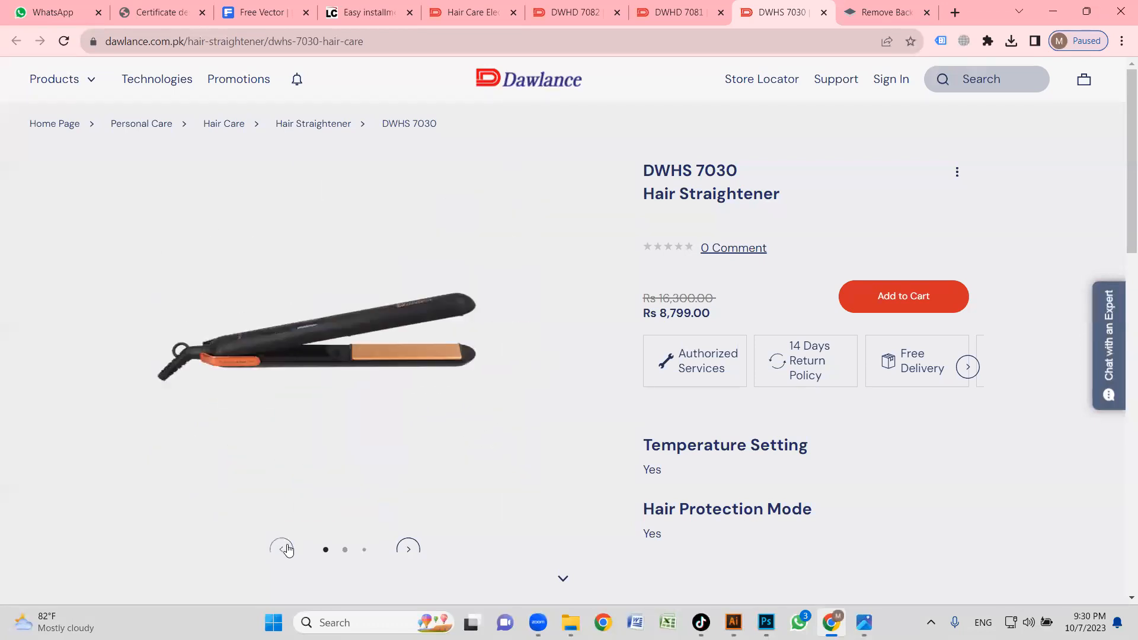
Copy the first DWHS 7030 hair straightener image and paste it into remove.bg to remove its background.
{"action": "right_click", "coordinate": [368, 317]}
{"action": "left_click", "coordinate": [407, 351]}
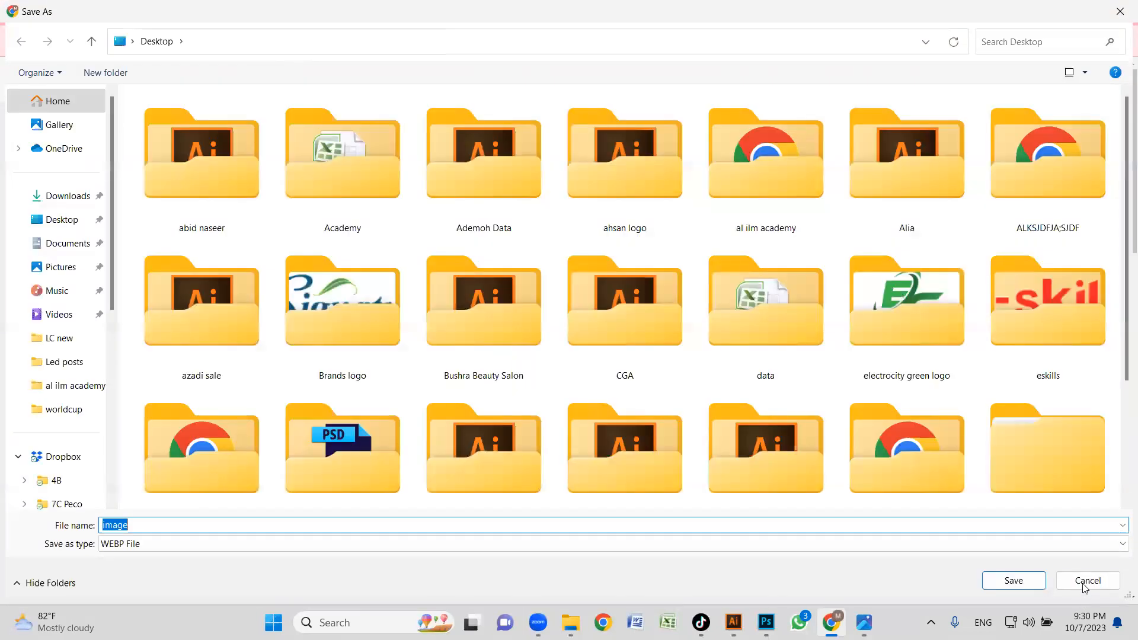
{"action": "key", "text": "Escape"}
{"action": "right_click", "coordinate": [351, 281]}
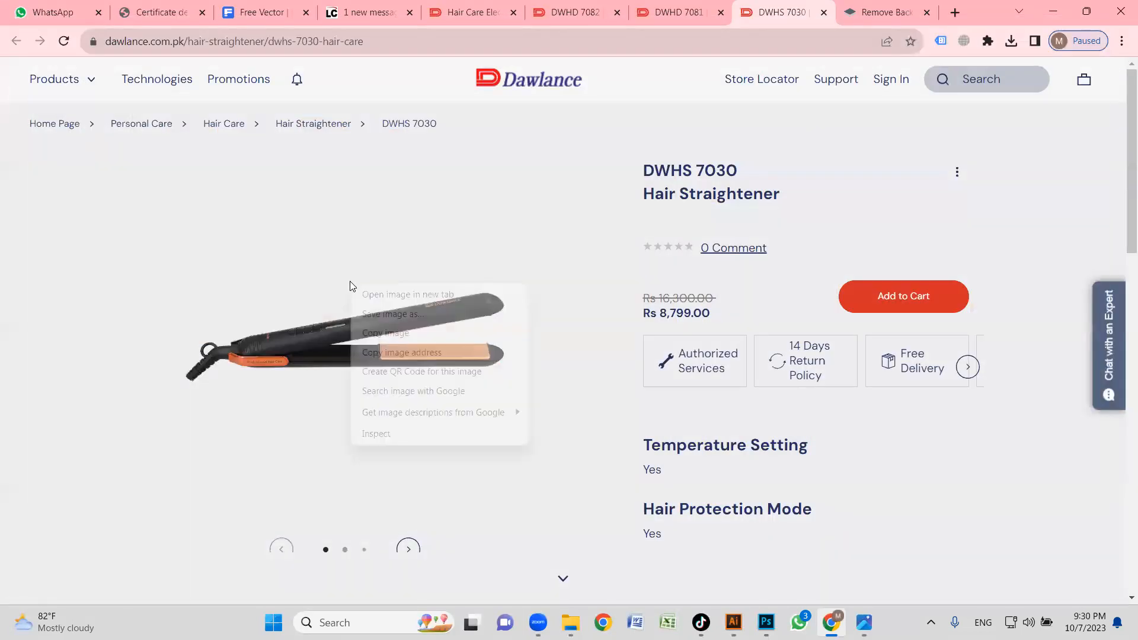
{"action": "left_click", "coordinate": [407, 350]}
{"action": "left_click", "coordinate": [887, 5]}
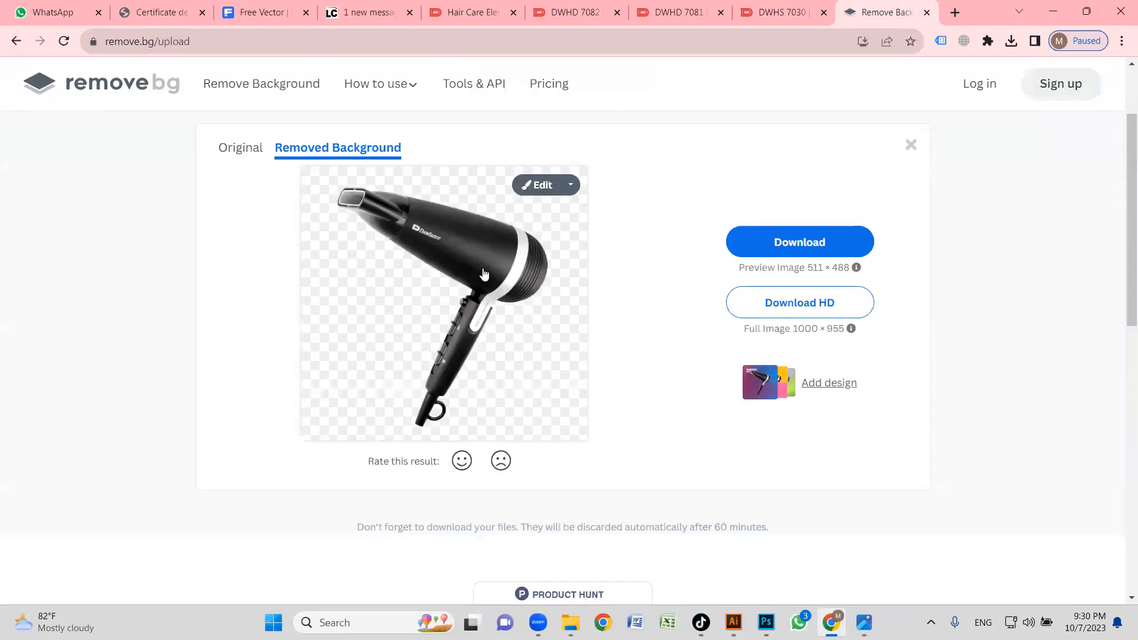
{"action": "key", "text": "ctrl+v"}
Look through the product images of the DWHD 7081 hair dryer and return to the first one.
{"action": "left_click", "coordinate": [682, 4]}
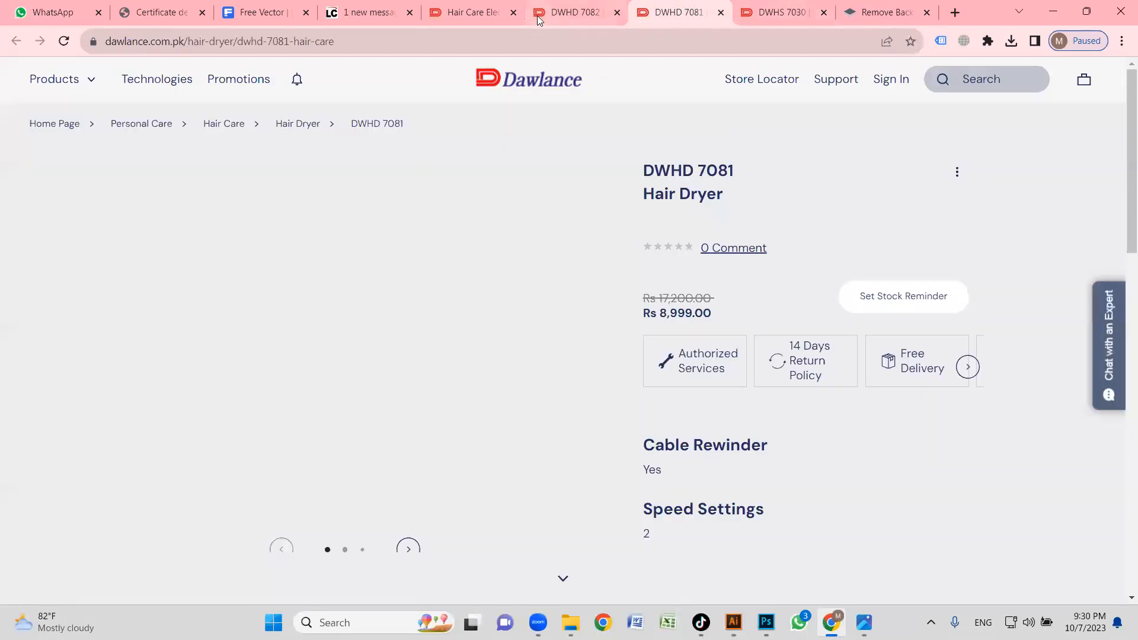
{"action": "left_click", "coordinate": [490, 15]}
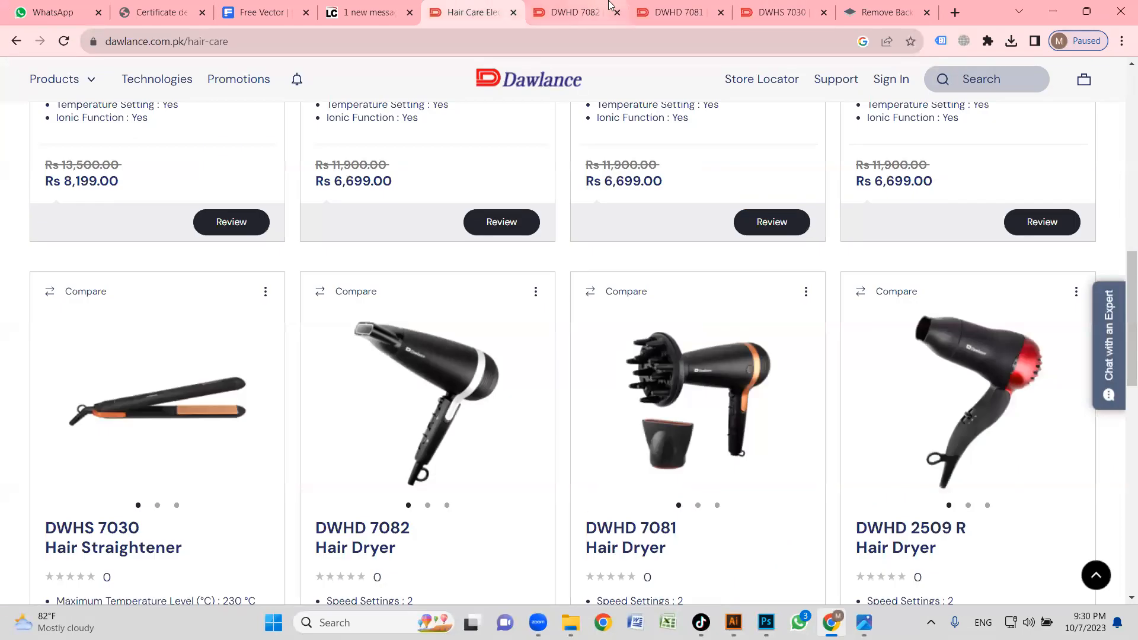
{"action": "left_click", "coordinate": [711, 7]}
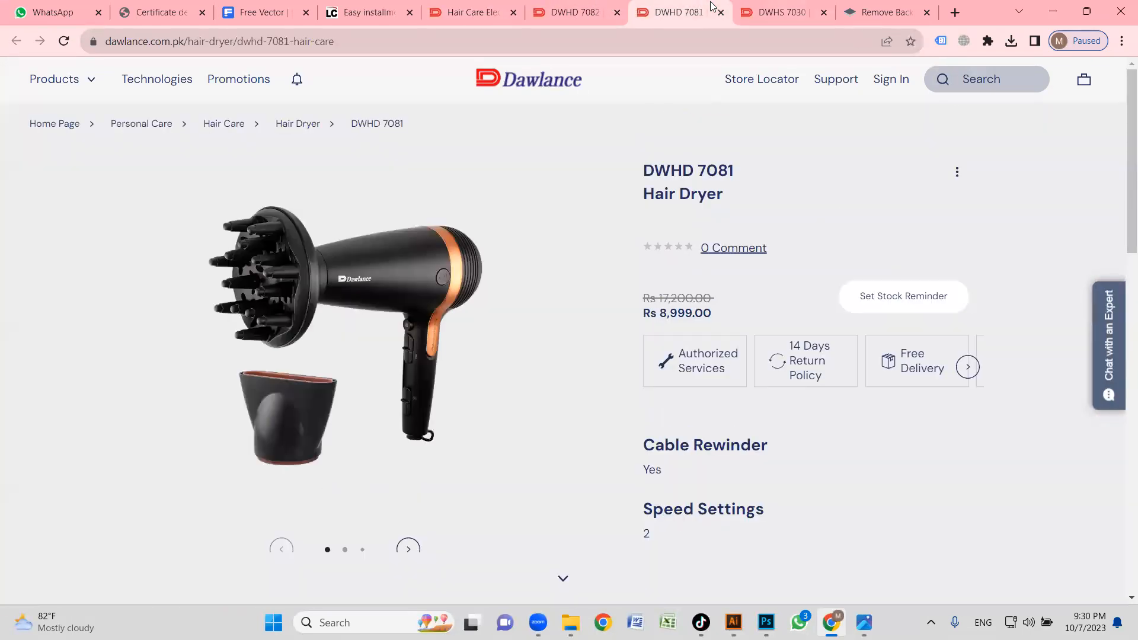
{"action": "right_click", "coordinate": [355, 242]}
{"action": "left_click", "coordinate": [408, 545]}
{"action": "left_click", "coordinate": [408, 545]}
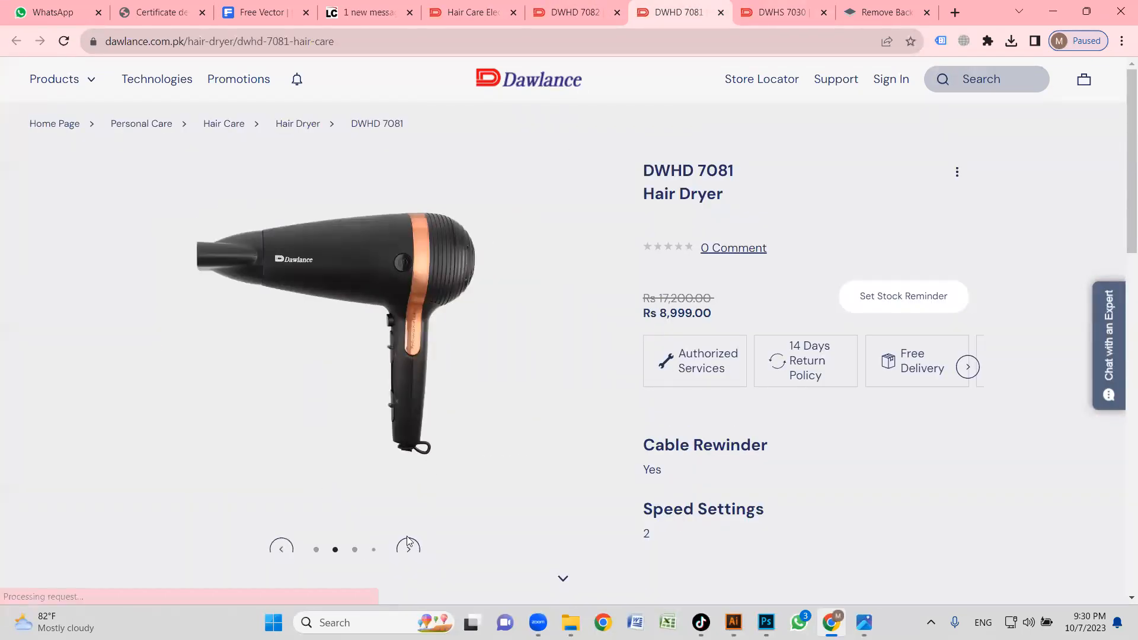
{"action": "left_click", "coordinate": [408, 544]}
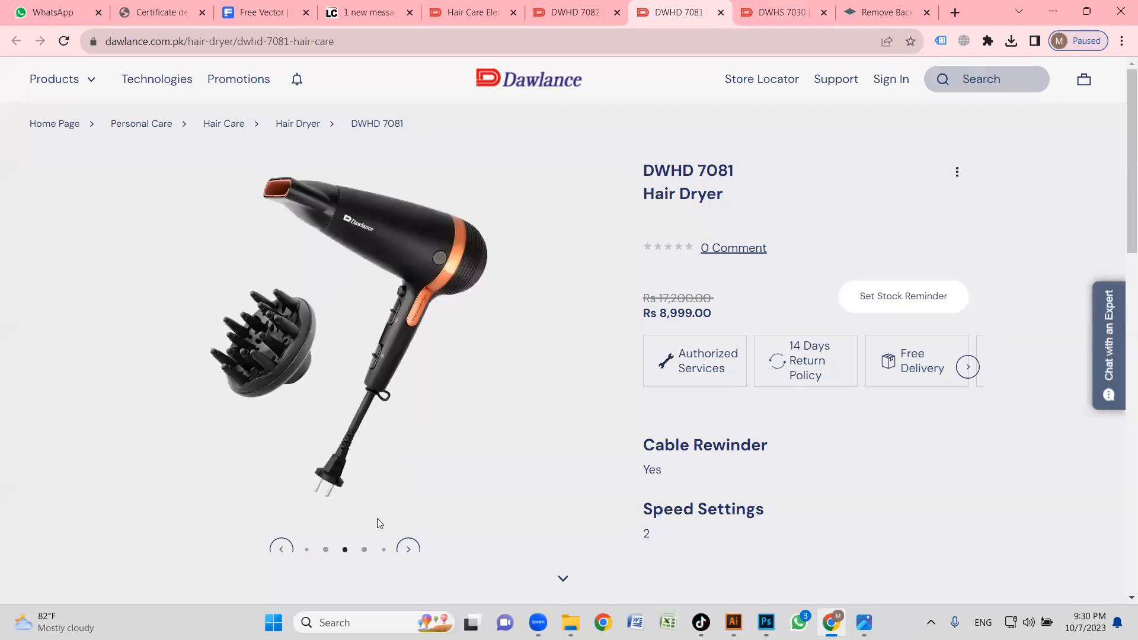
{"action": "left_click", "coordinate": [325, 540]}
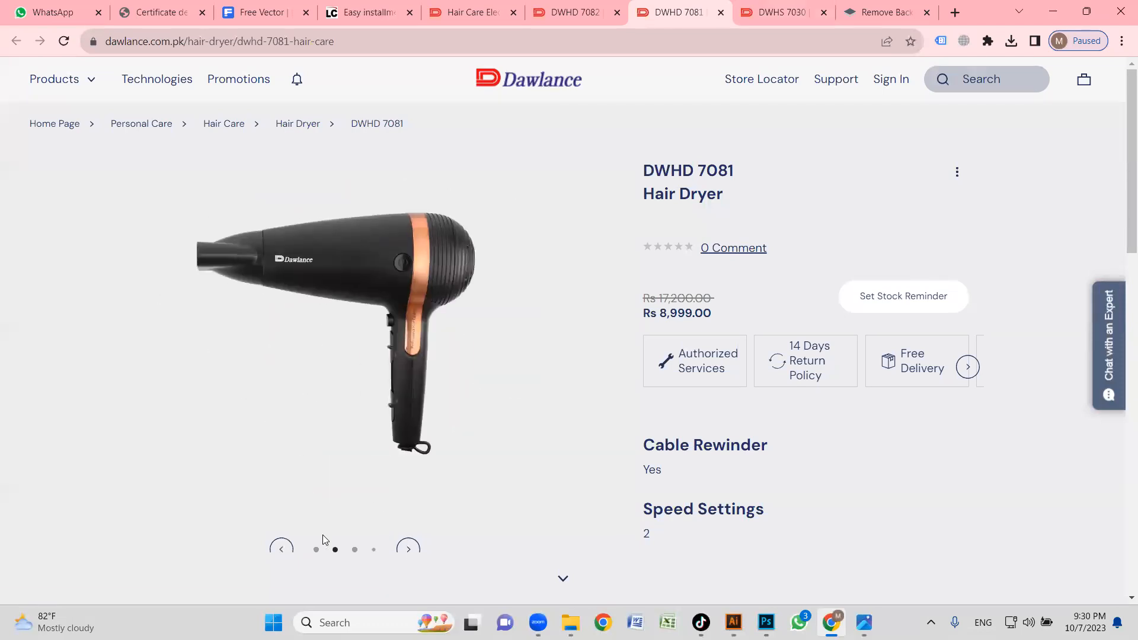
Copy the first DWHD 7081 hair dryer image and paste it into remove.bg to remove its background.
{"action": "right_click", "coordinate": [372, 277]}
{"action": "left_click", "coordinate": [415, 328]}
{"action": "left_click", "coordinate": [853, 15]}
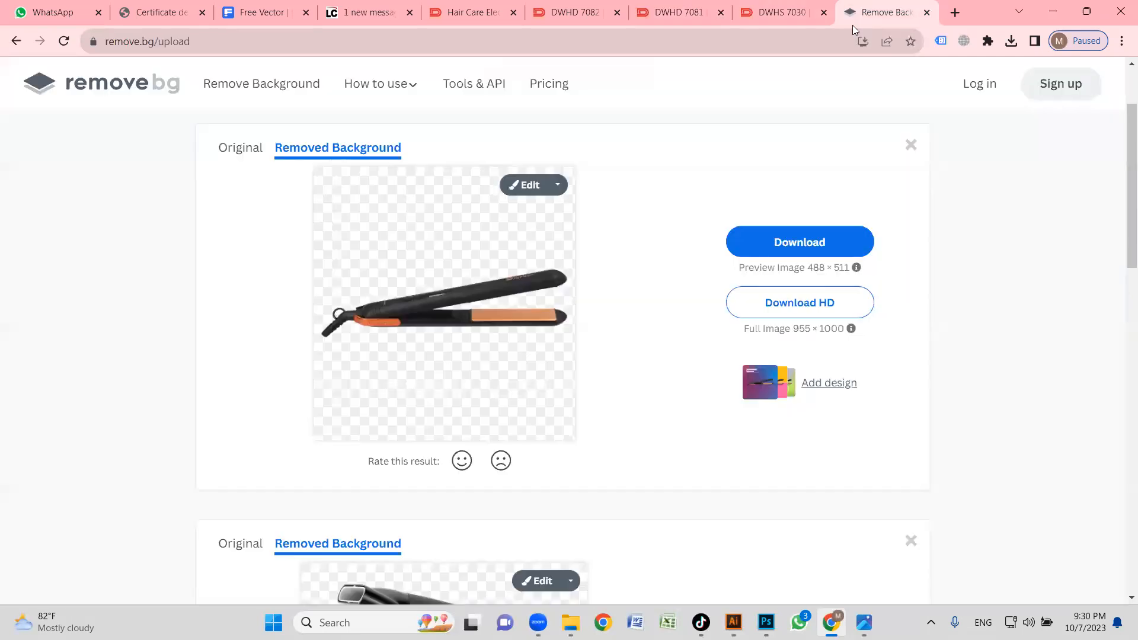
{"action": "key", "text": "ctrl+v"}
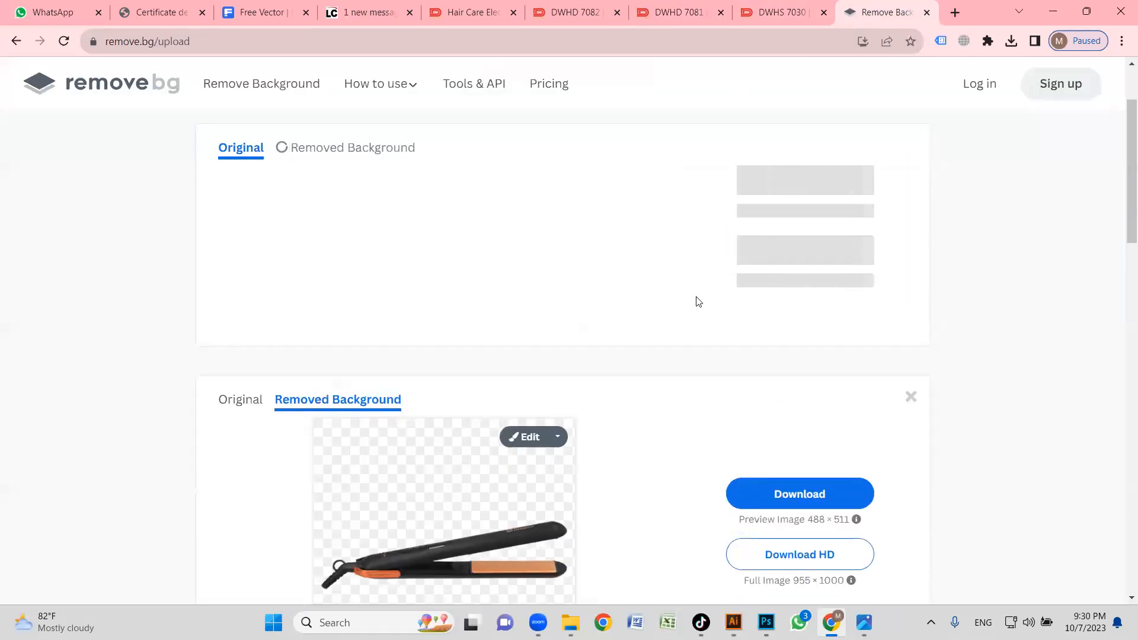
Download the preview-size cutouts of both hair dryers and the hair straightener from remove.bg.
{"action": "left_click", "coordinate": [810, 240]}
{"action": "scroll", "coordinate": [797, 297], "scroll_direction": "down", "scroll_amount": 5}
{"action": "left_click", "coordinate": [800, 346]}
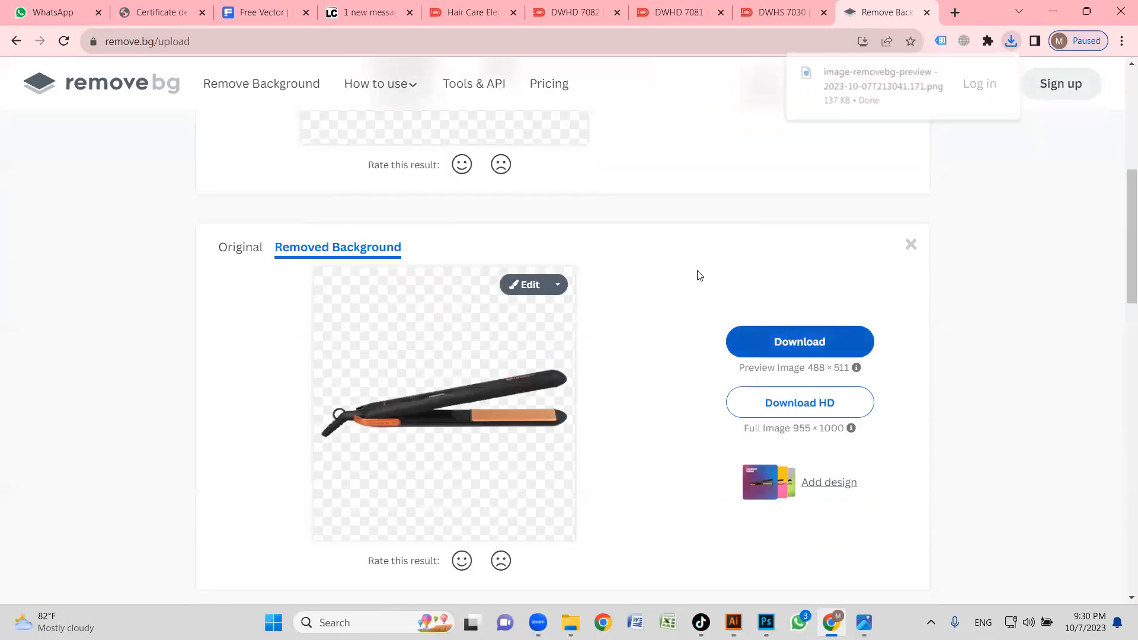
{"action": "scroll", "coordinate": [719, 294], "scroll_direction": "down", "scroll_amount": 3}
{"action": "left_click", "coordinate": [824, 363]}
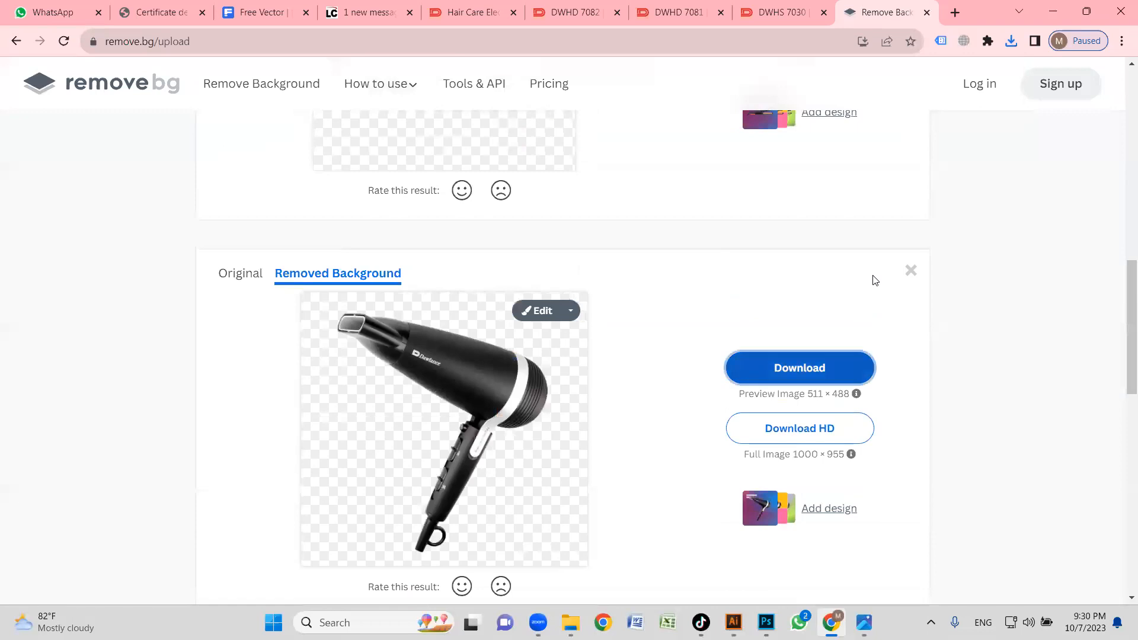
Show the new cutouts in the Downloads folder and place all three in the Illustrator banner document.
{"action": "left_click", "coordinate": [1012, 40]}
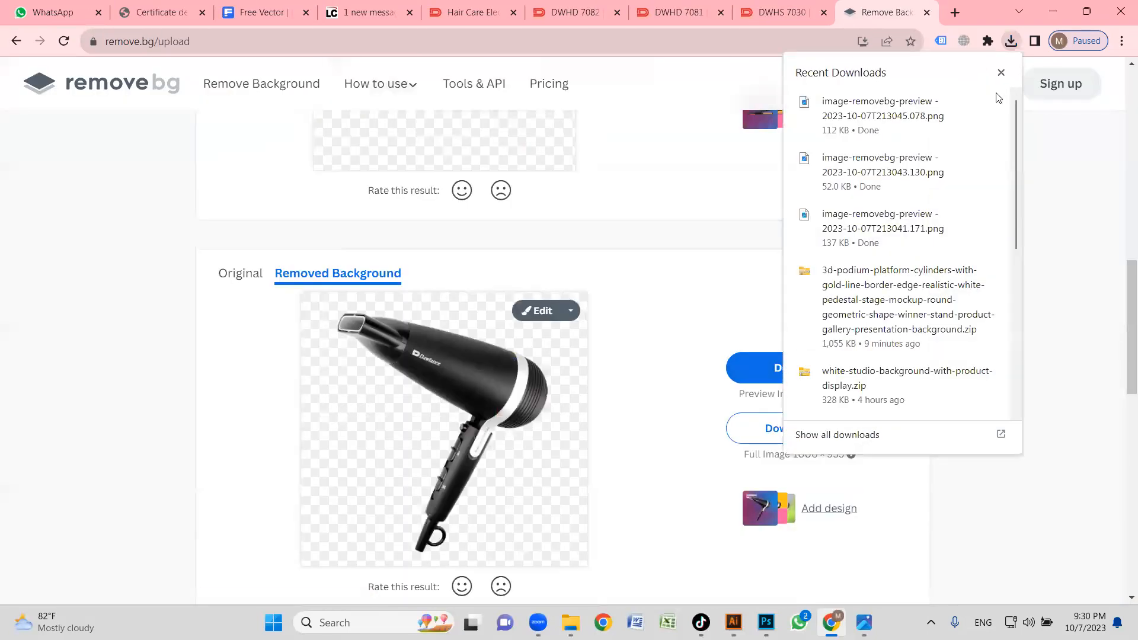
{"action": "left_click", "coordinate": [964, 103]}
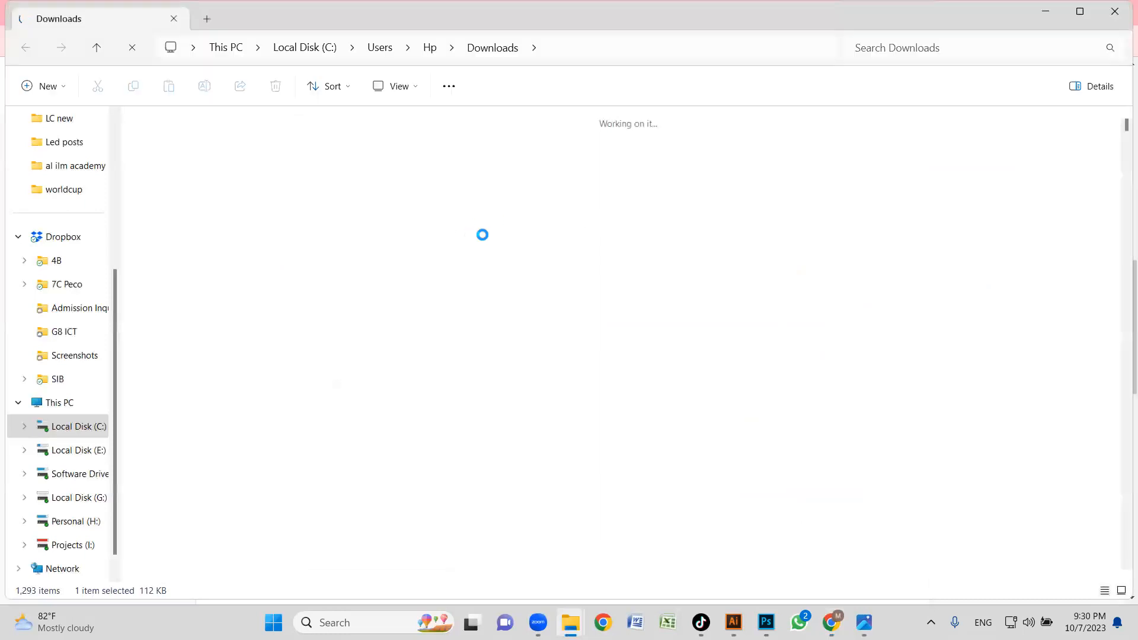
{"action": "left_click", "coordinate": [539, 242], "text": "shift"}
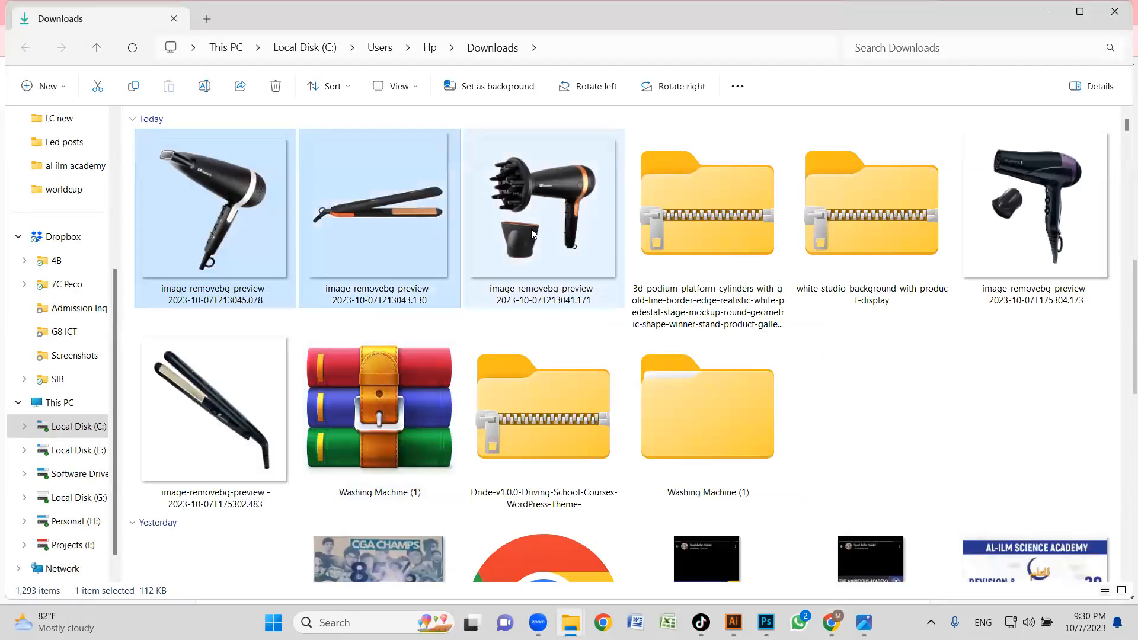
{"action": "left_click_drag", "start_coordinate": [368, 219], "coordinate": [716, 486]}
{"action": "left_click_drag", "start_coordinate": [732, 607], "coordinate": [462, 219]}
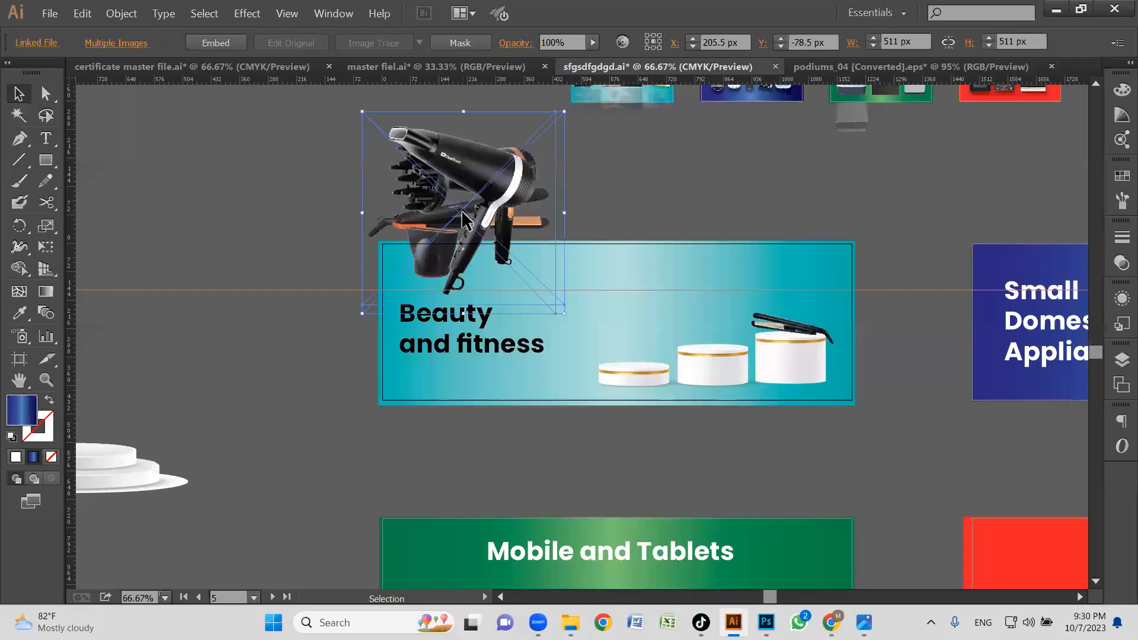
Move the DWHD 7082 hair dryer away from the other new images and delete the old straightener on the tallest podium.
{"action": "left_click_drag", "start_coordinate": [645, 223], "coordinate": [663, 237]}
{"action": "left_click", "coordinate": [664, 213]}
{"action": "left_click_drag", "start_coordinate": [516, 167], "coordinate": [801, 249]}
{"action": "left_click_drag", "start_coordinate": [814, 291], "coordinate": [723, 227]}
{"action": "left_click", "coordinate": [821, 341]}
{"action": "key", "text": "Delete"}
{"action": "left_click", "coordinate": [781, 354]}
{"action": "left_click", "coordinate": [774, 455]}
{"action": "left_click_drag", "start_coordinate": [558, 451], "coordinate": [875, 343]}
{"action": "left_click", "coordinate": [853, 439]}
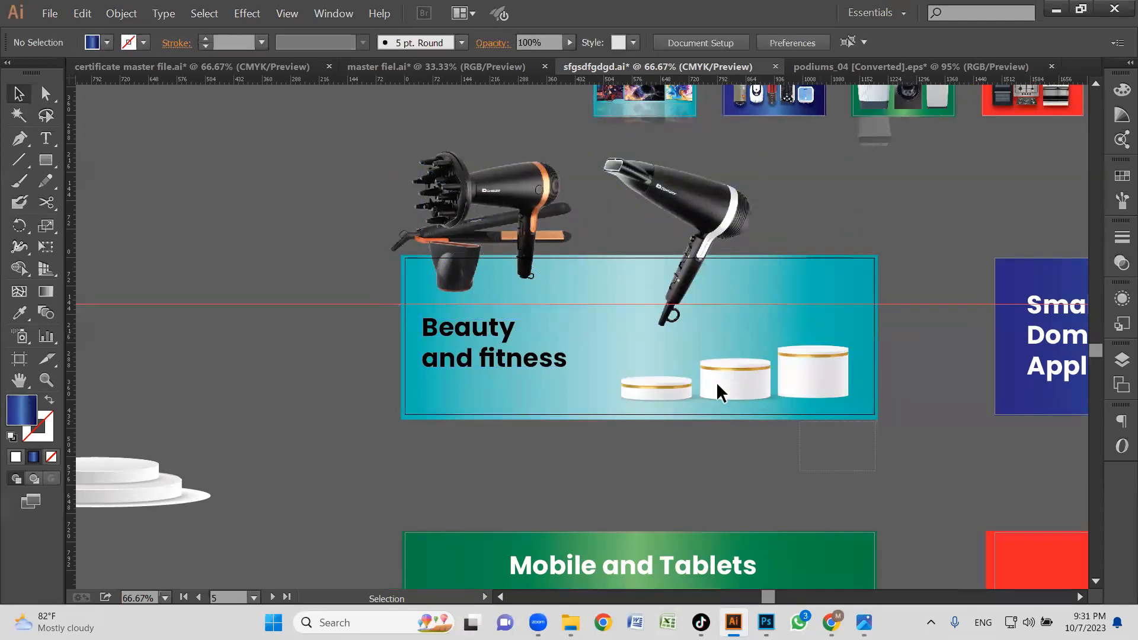
{"action": "left_click", "coordinate": [632, 366]}
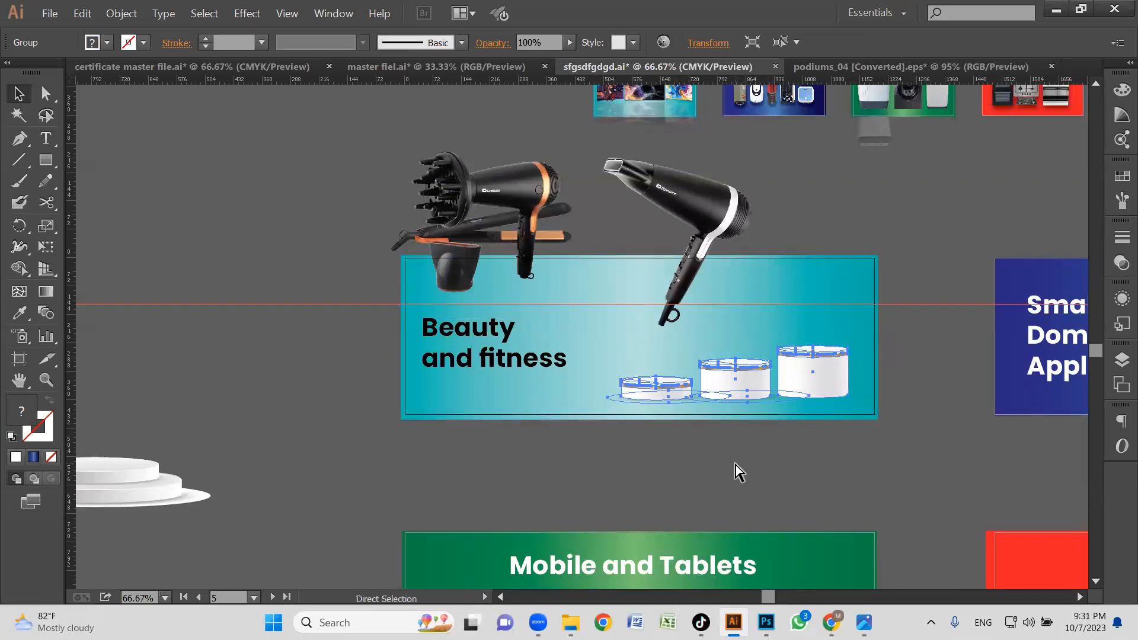
{"action": "key", "text": "ctrl+shift+a"}
Scale down the two hair dryer images and move them over the podiums on the Beauty and fitness banner.
{"action": "left_click_drag", "start_coordinate": [726, 194], "coordinate": [867, 268]}
{"action": "left_click_drag", "start_coordinate": [820, 336], "coordinate": [817, 336]}
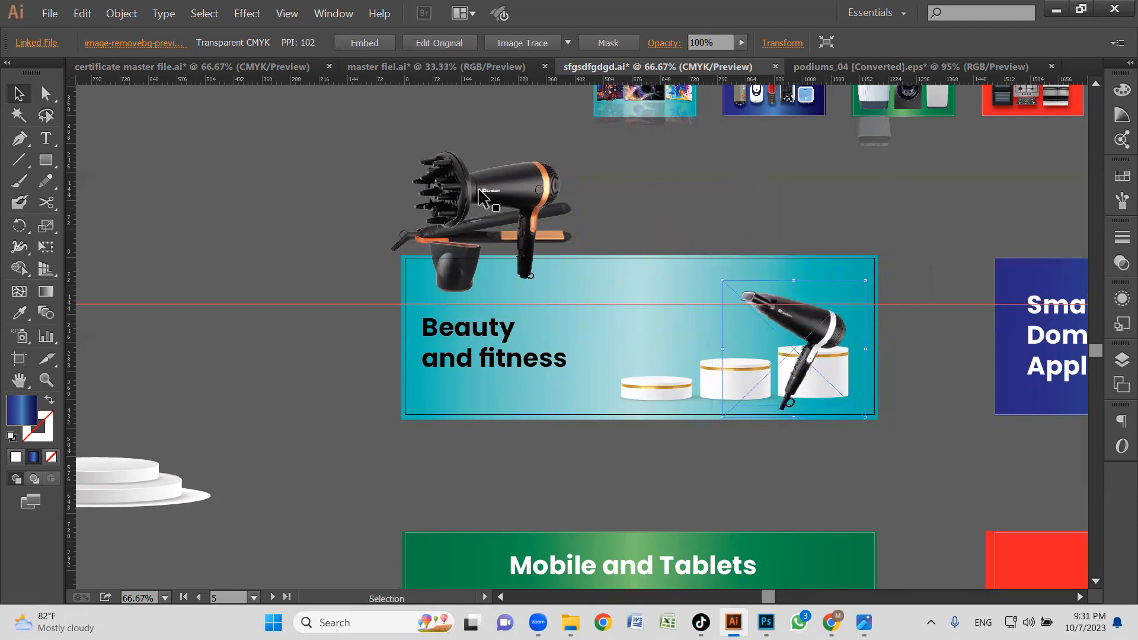
{"action": "left_click_drag", "start_coordinate": [487, 191], "coordinate": [691, 314]}
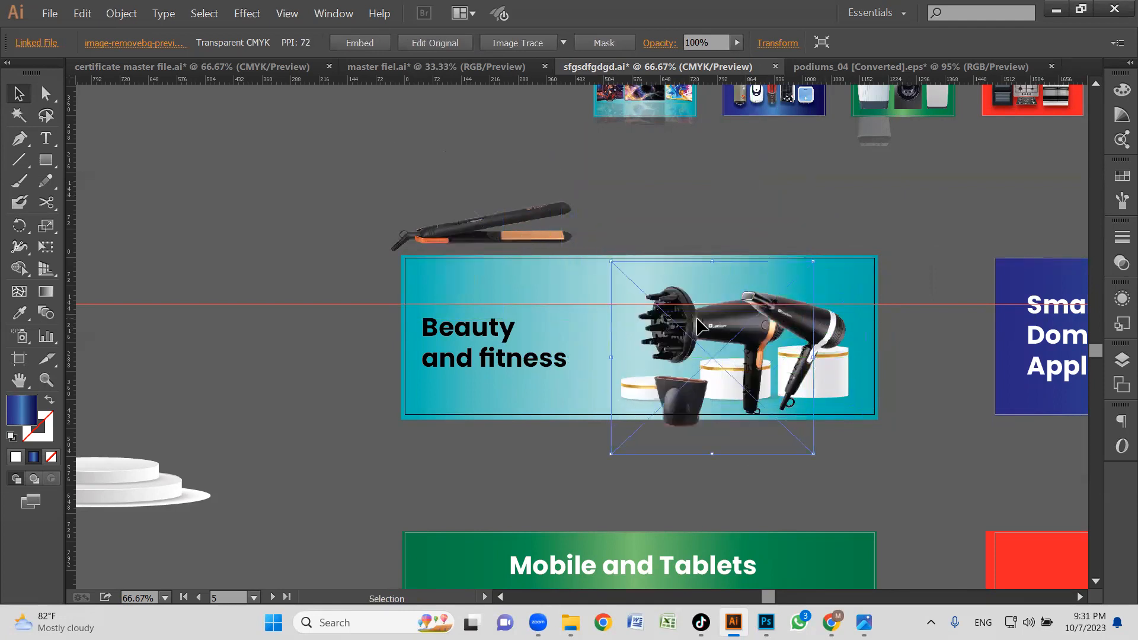
{"action": "left_click_drag", "start_coordinate": [806, 261], "coordinate": [797, 276]}
Move both hair dryers and the straightener clear of the podiums, with the DWHD 7082 dryer beside the banner title.
{"action": "left_click_drag", "start_coordinate": [707, 325], "coordinate": [724, 221]}
{"action": "mouse_move", "coordinate": [519, 235]}
{"action": "left_mouse_down"}
{"action": "mouse_move", "coordinate": [623, 323]}
{"action": "mouse_move", "coordinate": [538, 262]}
{"action": "mouse_move", "coordinate": [508, 222]}
{"action": "left_mouse_up"}
{"action": "left_click_drag", "start_coordinate": [795, 318], "coordinate": [562, 301]}
Unlock all objects and move the group of three gold-rimmed podiums off the Beauty and fitness banner.
{"action": "left_click", "coordinate": [734, 256]}
{"action": "left_click", "coordinate": [871, 396]}
{"action": "left_click_drag", "start_coordinate": [621, 414], "coordinate": [836, 371]}
{"action": "left_click", "coordinate": [811, 426]}
{"action": "key", "text": "ctrl+alt+2"}
{"action": "left_click", "coordinate": [822, 449]}
{"action": "left_click_drag", "start_coordinate": [656, 410], "coordinate": [658, 408]}
{"action": "left_click", "coordinate": [672, 395]}
{"action": "left_click", "coordinate": [508, 416]}
{"action": "left_click", "coordinate": [627, 451]}
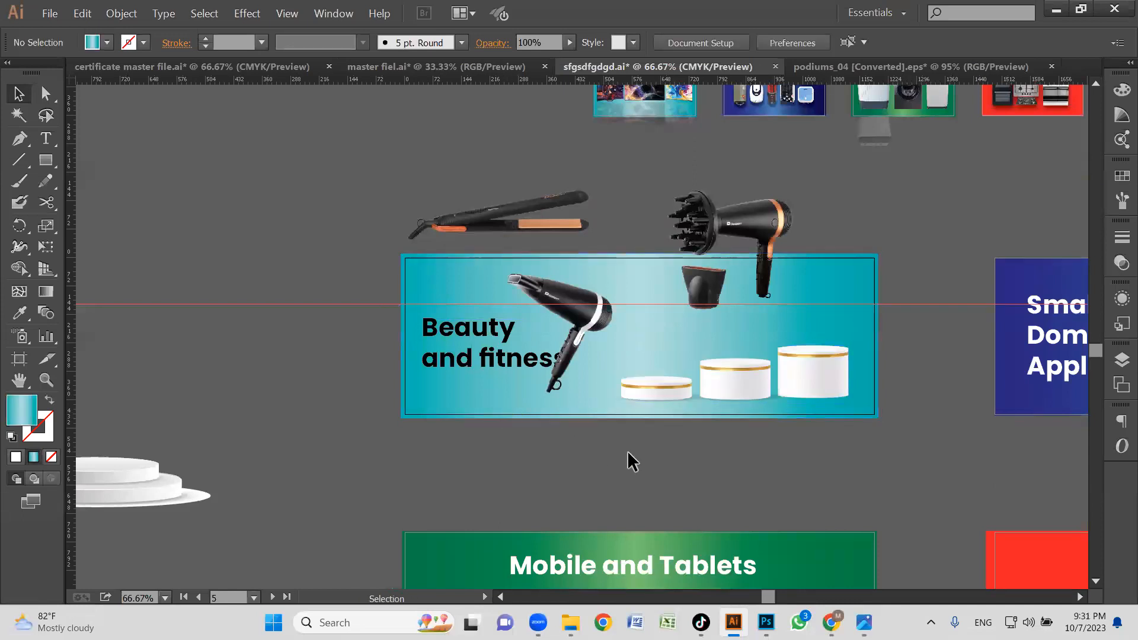
{"action": "left_click", "coordinate": [847, 358]}
{"action": "left_click", "coordinate": [843, 432]}
{"action": "left_click", "coordinate": [822, 366]}
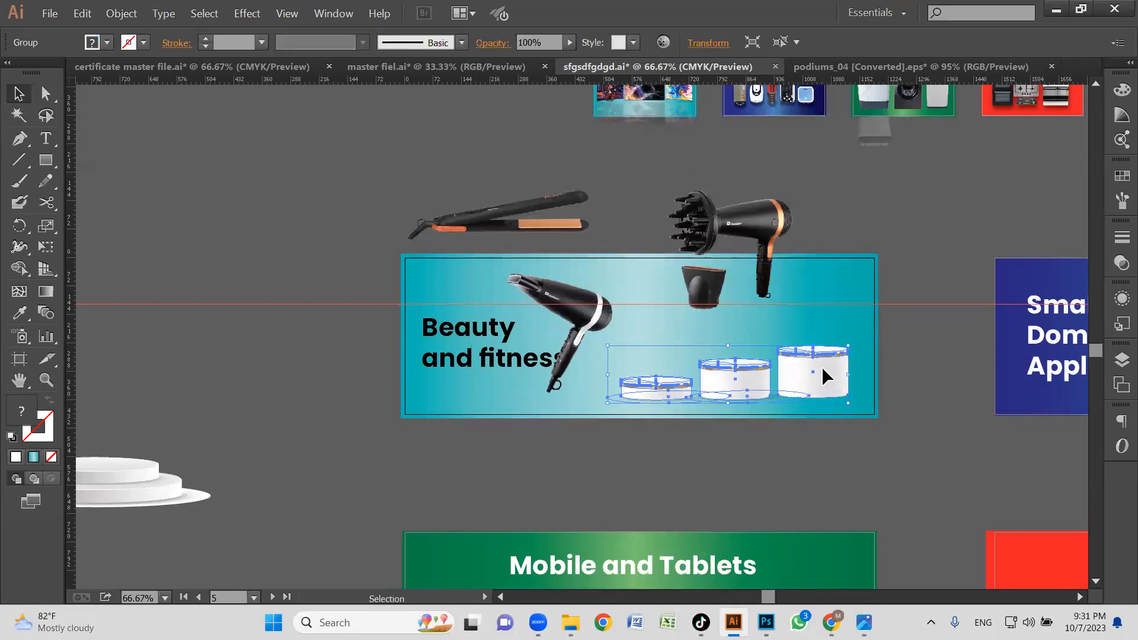
{"action": "left_click_drag", "start_coordinate": [735, 384], "coordinate": [246, 161]}
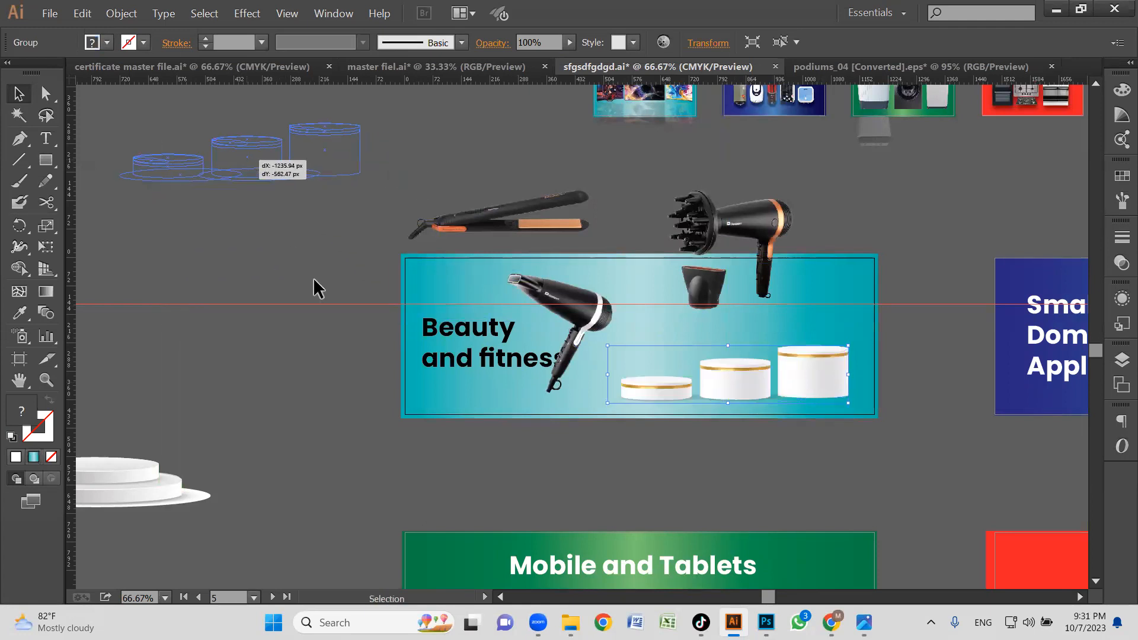
Move the white two-tier podium onto the Beauty and fitness banner and enlarge it across the product area.
{"action": "left_click", "coordinate": [254, 460]}
{"action": "left_click_drag", "start_coordinate": [126, 470], "coordinate": [767, 365]}
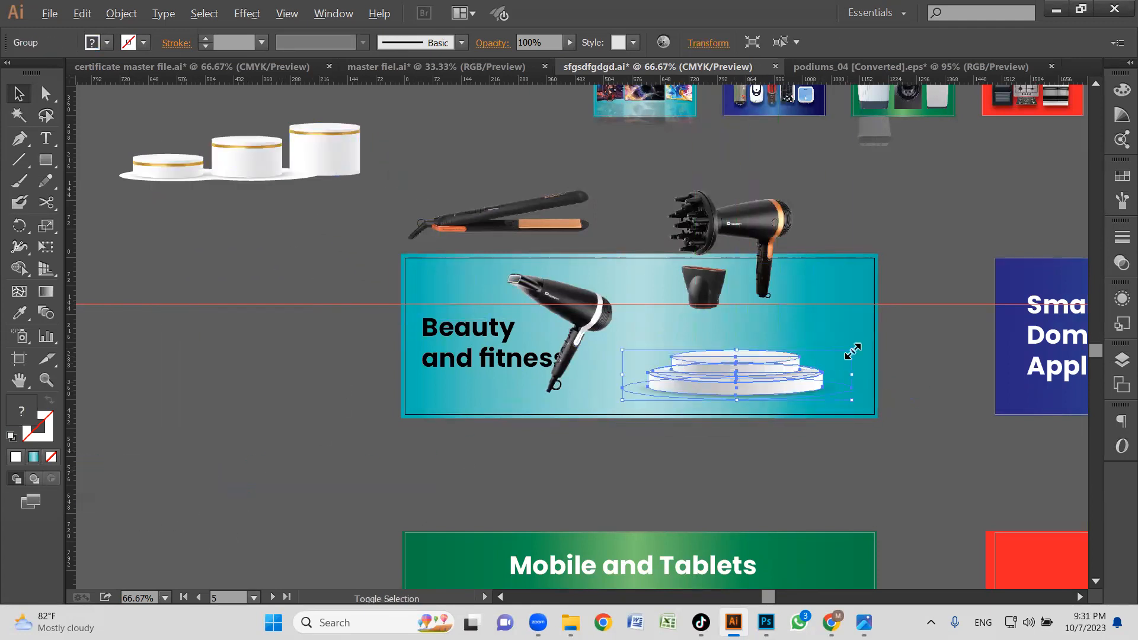
{"action": "left_click_drag", "start_coordinate": [624, 353], "coordinate": [571, 341]}
{"action": "left_click_drag", "start_coordinate": [761, 389], "coordinate": [748, 390]}
{"action": "left_click", "coordinate": [765, 433]}
Scale down both hair dryers, moving the diffuser one aside and setting the white-banded one over the podium at about 271 × 259 px.
{"action": "left_click", "coordinate": [751, 226]}
{"action": "left_click_drag", "start_coordinate": [752, 225], "coordinate": [813, 284]}
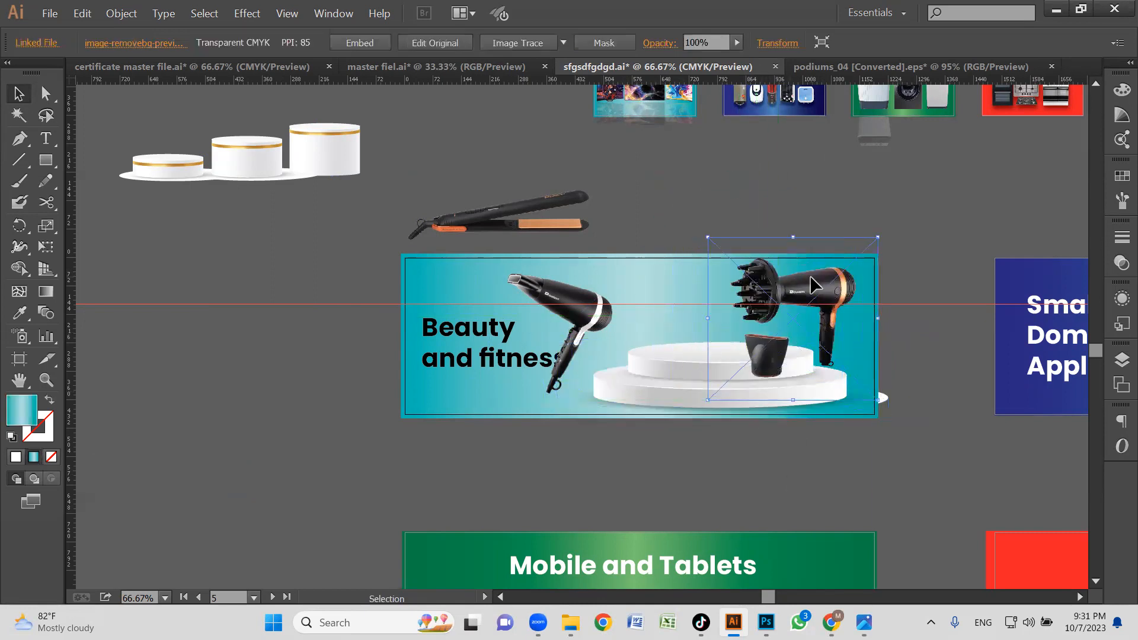
{"action": "left_click_drag", "start_coordinate": [878, 239], "coordinate": [852, 264]}
{"action": "left_click_drag", "start_coordinate": [795, 299], "coordinate": [783, 283]}
{"action": "left_click_drag", "start_coordinate": [572, 283], "coordinate": [924, 210]}
{"action": "left_click_drag", "start_coordinate": [679, 312], "coordinate": [769, 308]}
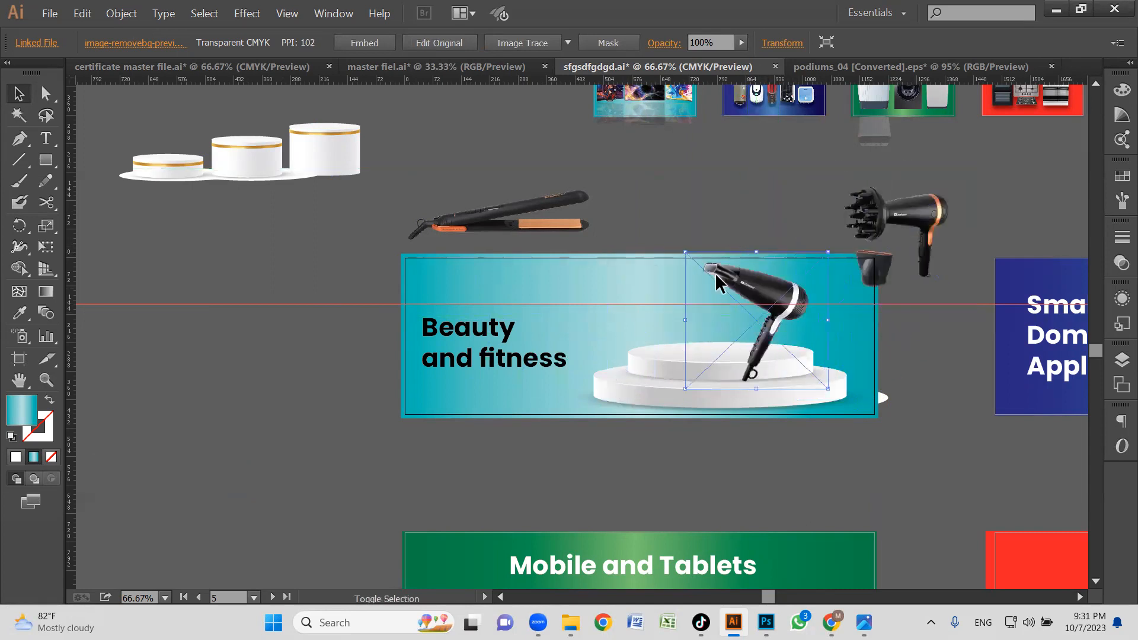
{"action": "left_click_drag", "start_coordinate": [685, 251], "coordinate": [703, 269]}
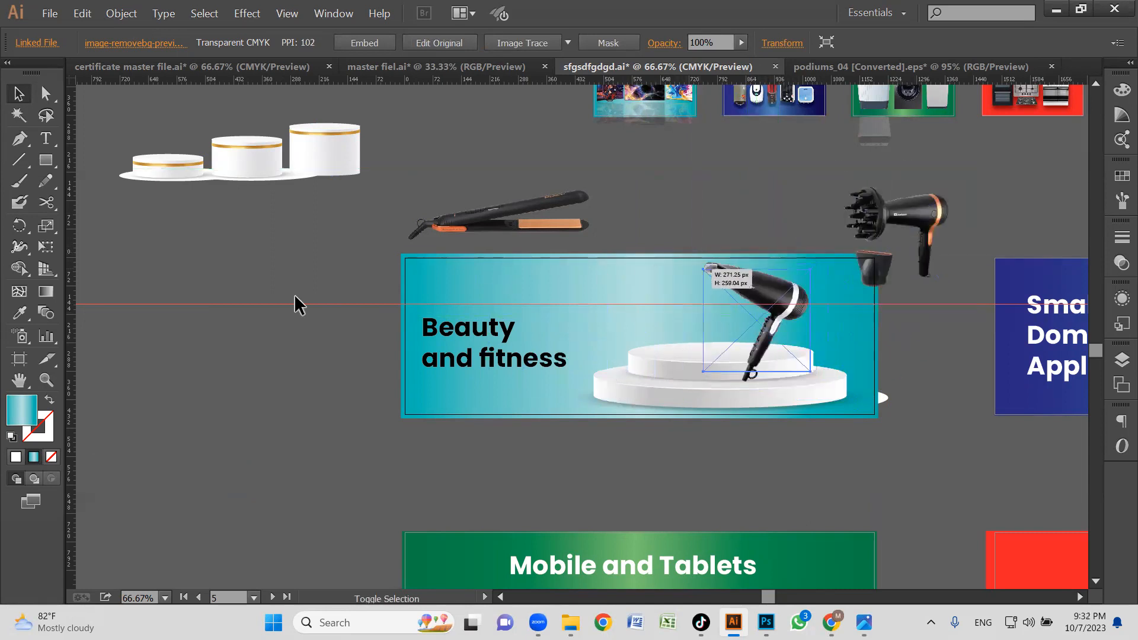
Hide the document's guides.
{"action": "right_click", "coordinate": [260, 302]}
{"action": "left_click", "coordinate": [238, 368]}
{"action": "right_click", "coordinate": [226, 385]}
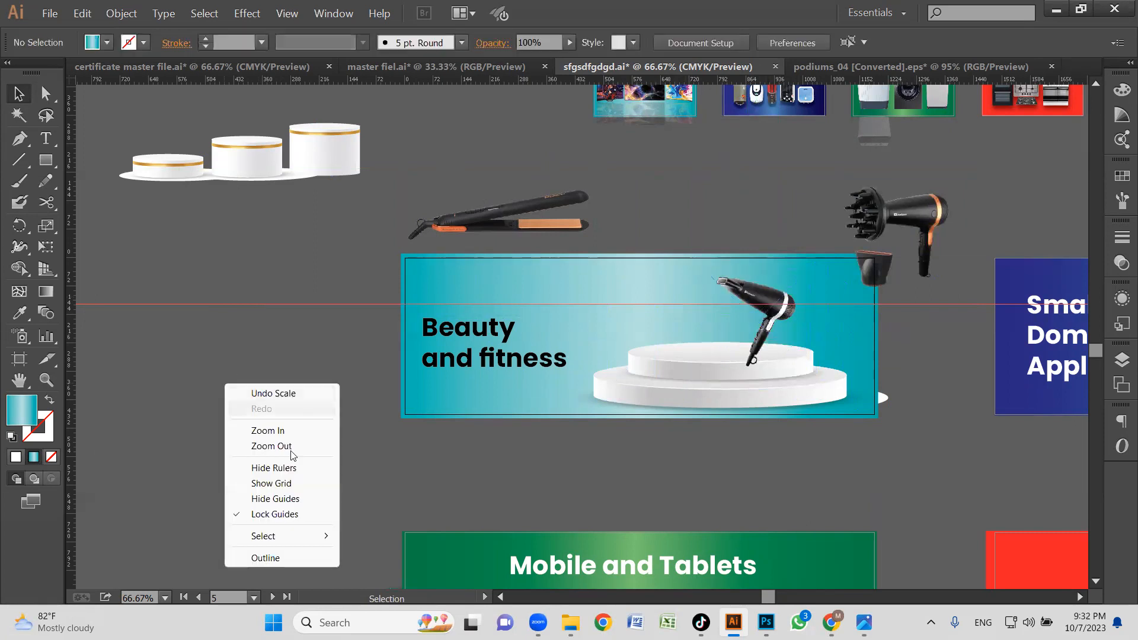
{"action": "left_click", "coordinate": [290, 499]}
Place the straightener, scaled down, on the podium's upper tier and shift the white-banded dryer to that tier's right end.
{"action": "left_click_drag", "start_coordinate": [532, 221], "coordinate": [698, 336]}
{"action": "left_click", "coordinate": [792, 301]}
{"action": "left_click_drag", "start_coordinate": [784, 300], "coordinate": [853, 303]}
{"action": "left_click", "coordinate": [664, 338]}
{"action": "left_click_drag", "start_coordinate": [664, 333], "coordinate": [677, 332]}
{"action": "left_click_drag", "start_coordinate": [613, 233], "coordinate": [633, 252]}
{"action": "left_click_drag", "start_coordinate": [719, 348], "coordinate": [713, 340]}
{"action": "left_click_drag", "start_coordinate": [847, 309], "coordinate": [814, 298]}
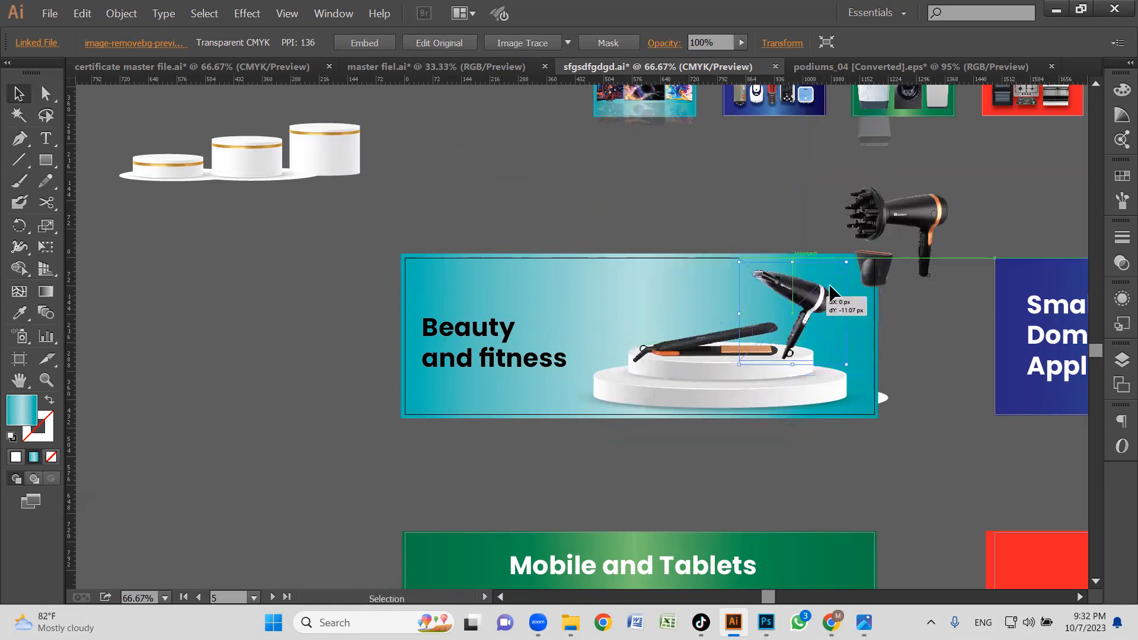
Move the diffuser dryer over the podium, make a copy reflected across the vertical axis and delete the original.
{"action": "left_click", "coordinate": [920, 217]}
{"action": "left_click_drag", "start_coordinate": [918, 227], "coordinate": [641, 288]}
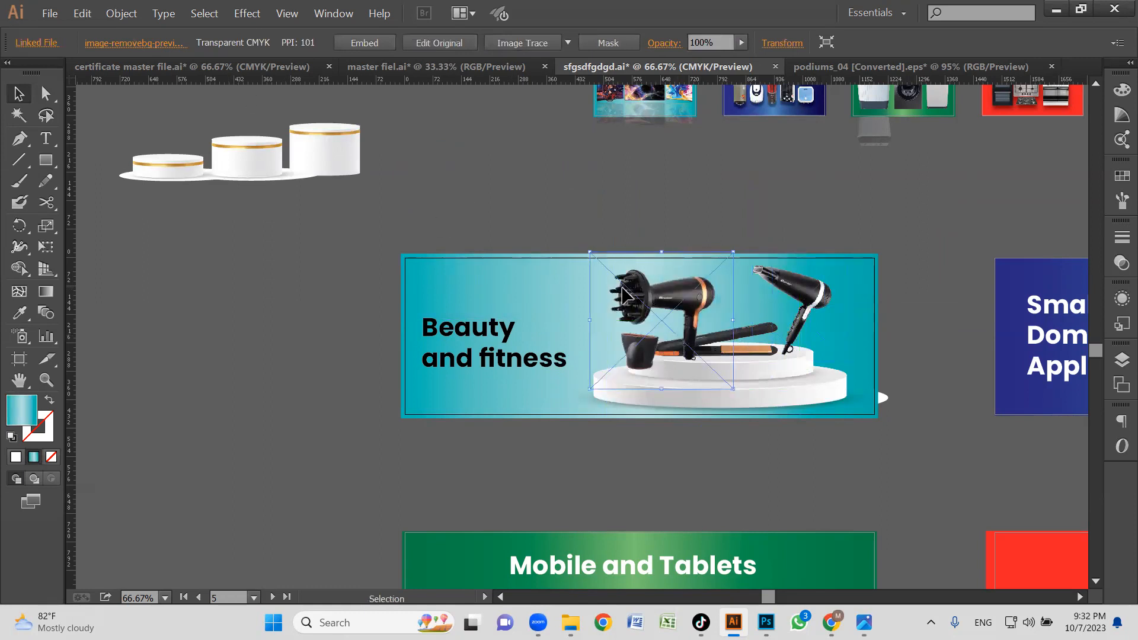
{"action": "left_click", "coordinate": [131, 18]}
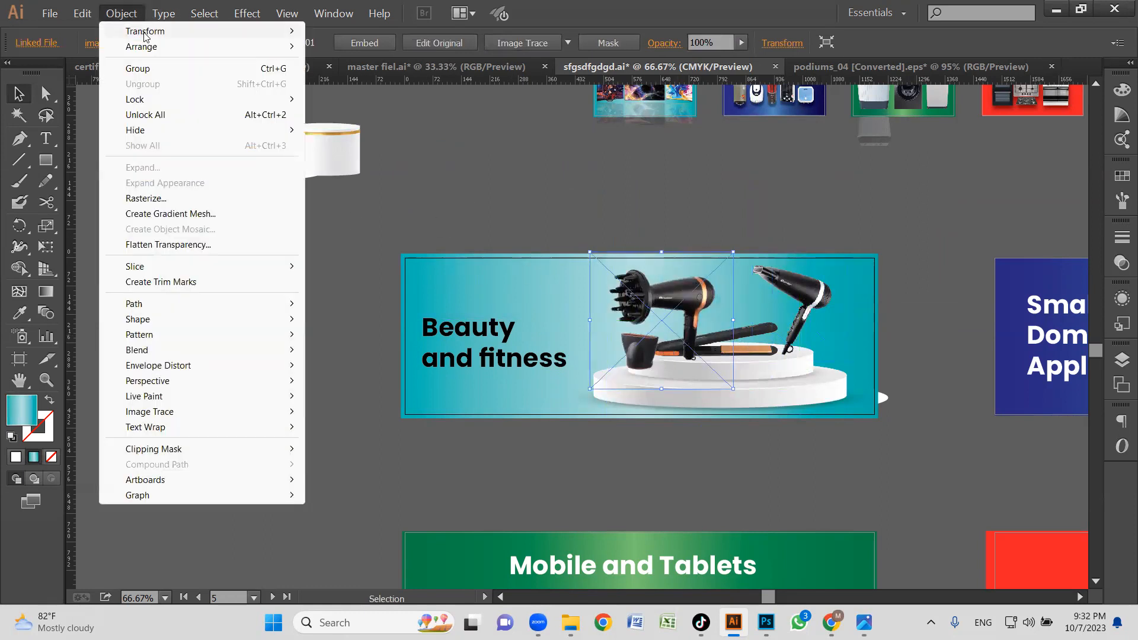
{"action": "mouse_move", "coordinate": [144, 35]}
{"action": "left_click", "coordinate": [343, 84]}
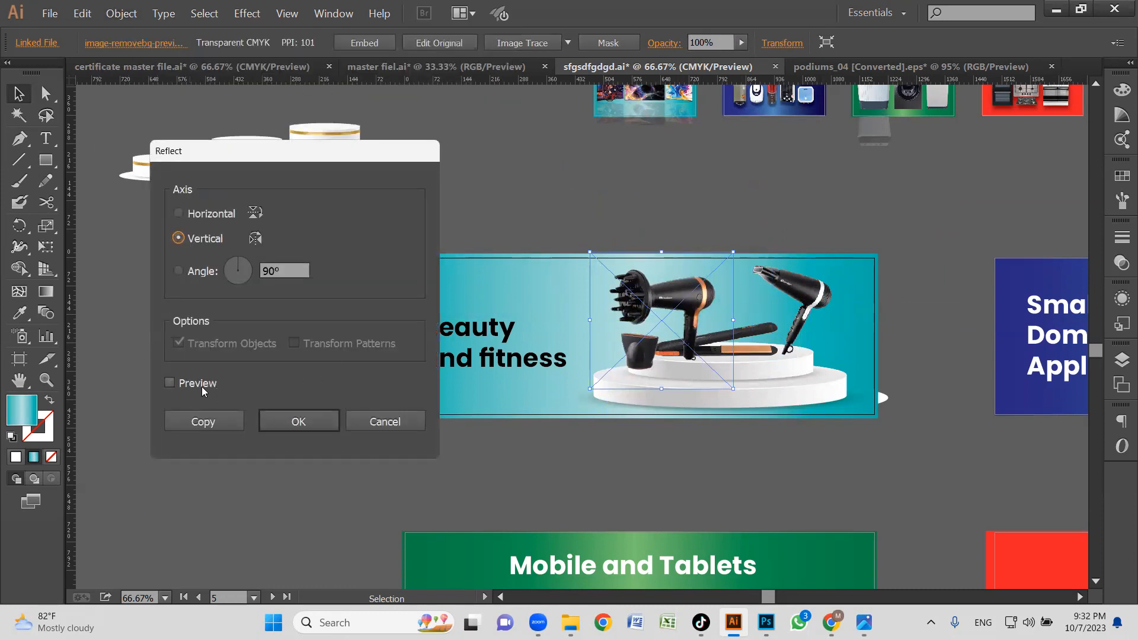
{"action": "left_click", "coordinate": [203, 421]}
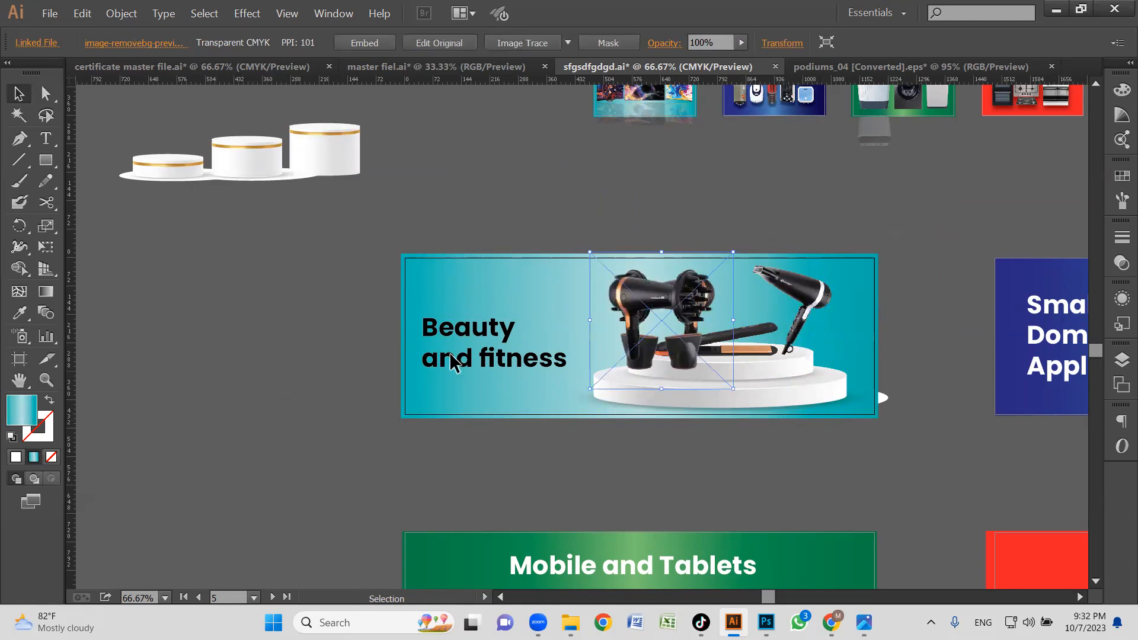
{"action": "mouse_move", "coordinate": [638, 300]}
{"action": "left_mouse_down"}
{"action": "mouse_move", "coordinate": [513, 299]}
{"action": "mouse_move", "coordinate": [667, 311]}
{"action": "mouse_move", "coordinate": [635, 324]}
{"action": "mouse_move", "coordinate": [647, 313]}
{"action": "left_mouse_up"}
{"action": "key", "text": "Delete"}
Lower both dryers toward the podium's bottom tier, the reflected one near the title and the white-banded one at the opposite end.
{"action": "left_click_drag", "start_coordinate": [812, 287], "coordinate": [833, 320]}
{"action": "left_click", "coordinate": [700, 224]}
{"action": "left_click", "coordinate": [634, 362]}
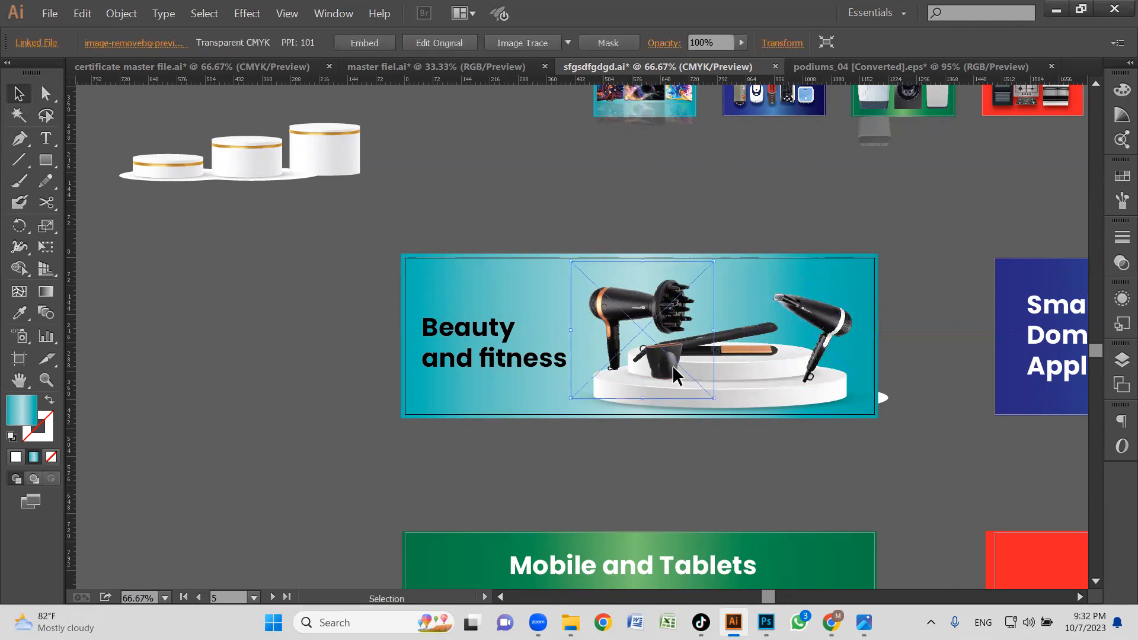
{"action": "left_click_drag", "start_coordinate": [778, 419], "coordinate": [778, 419]}
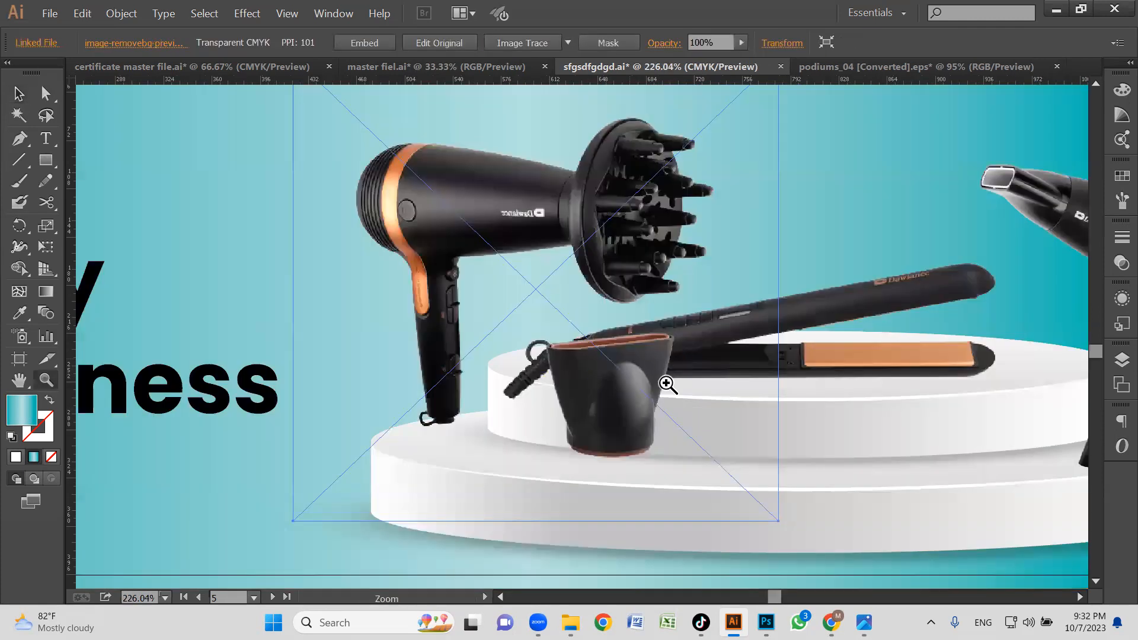
{"action": "left_click", "coordinate": [625, 334], "text": "alt"}
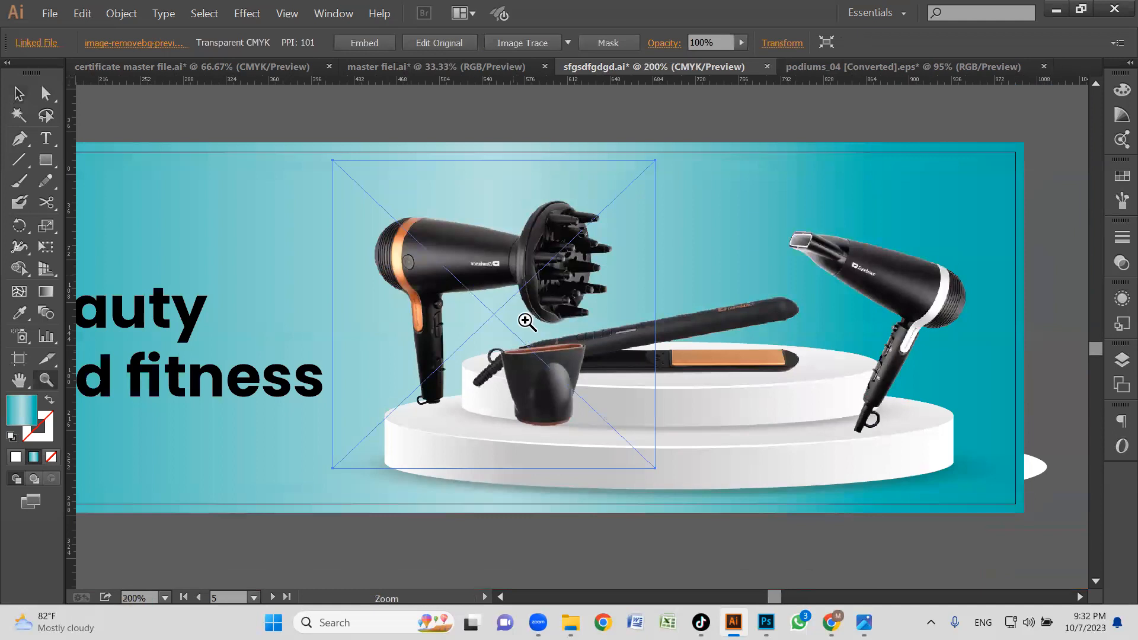
{"action": "left_click", "coordinate": [527, 321]}
{"action": "left_click", "coordinate": [672, 352], "text": "alt"}
{"action": "left_click", "coordinate": [675, 354], "text": "alt"}
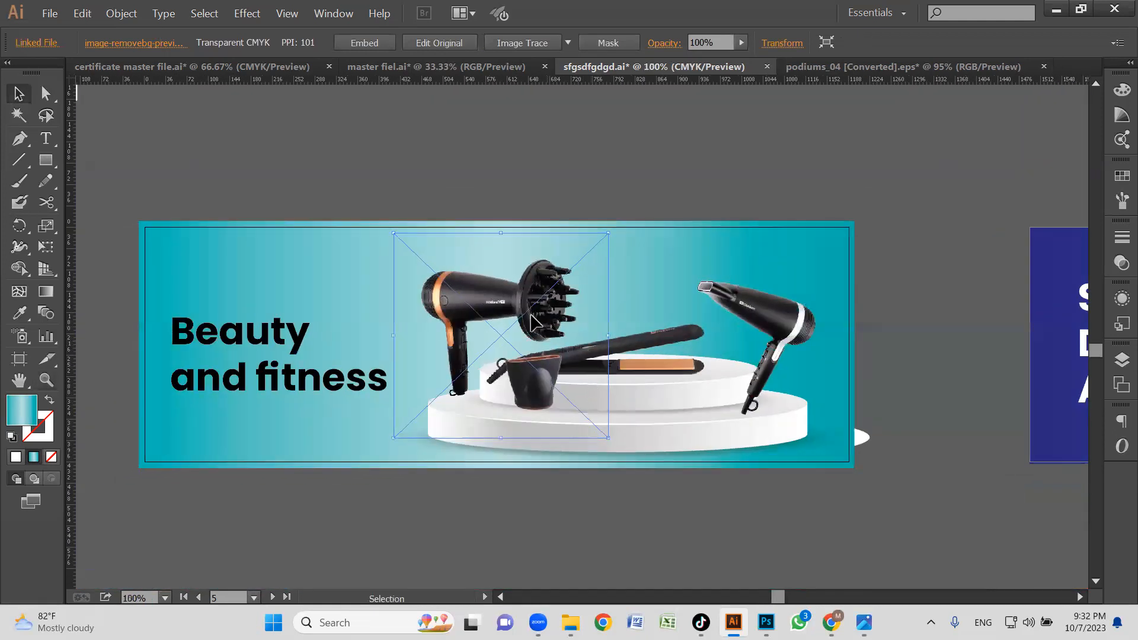
Undo the recent dryer moves, restore the original diffuser dryer and remove its reflected copy.
{"action": "key", "text": "ctrl+z"}
{"action": "key", "text": "ctrl+z"}
{"action": "key", "text": "ctrl+z"}
{"action": "key", "text": "ctrl+z"}
{"action": "key", "text": "ctrl+z"}
{"action": "key", "text": "ctrl+z"}
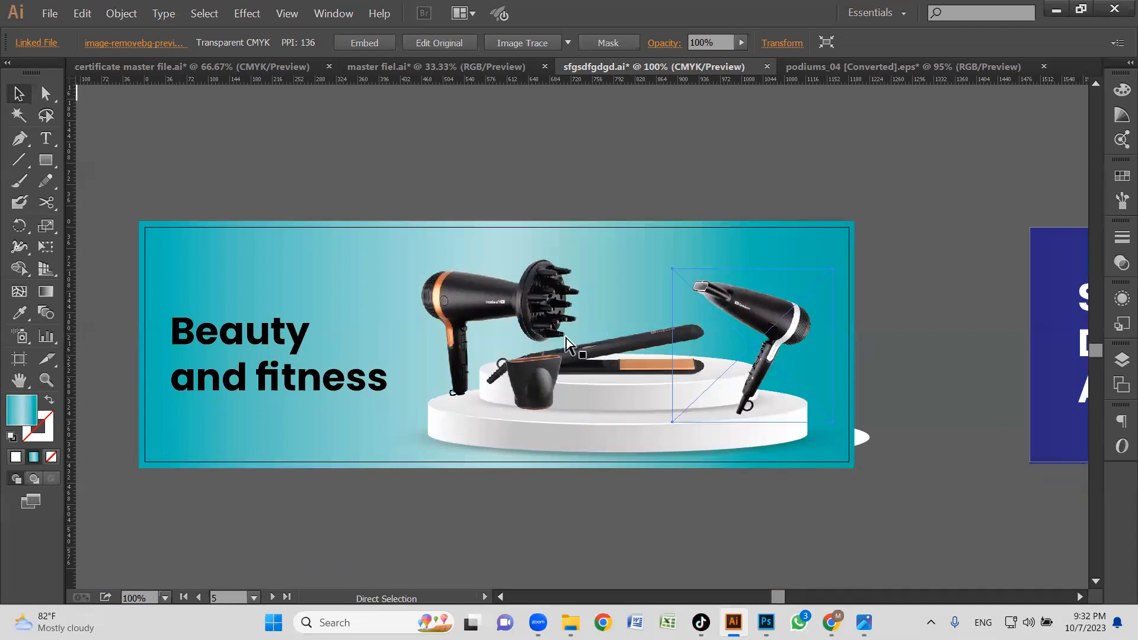
{"action": "key", "text": "ctrl+z"}
{"action": "key", "text": "ctrl+z"}
{"action": "key", "text": "ctrl+z"}
{"action": "key", "text": "ctrl+z"}
{"action": "key", "text": "ctrl+z"}
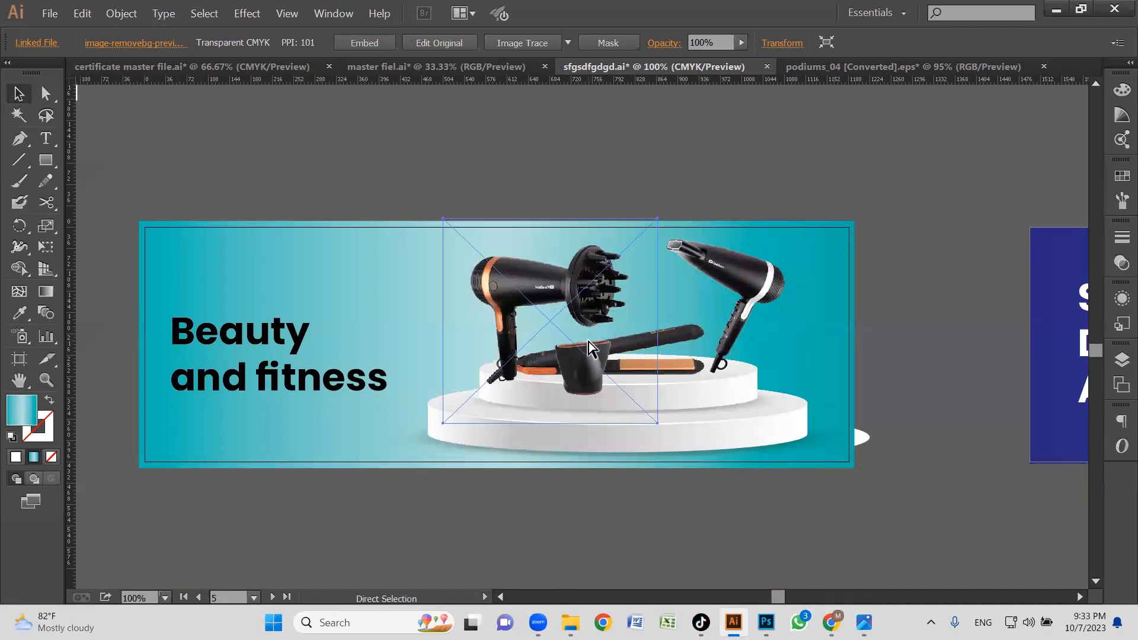
{"action": "key", "text": "ctrl+z"}
{"action": "key", "text": "ctrl+z"}
{"action": "key", "text": "ctrl+z"}
{"action": "key", "text": "ctrl+z"}
{"action": "key", "text": "Delete"}
Spread the products apart, with the white-banded dryer above the title's end, the straightener below the title and the diffuser dryer opposite.
{"action": "left_click_drag", "start_coordinate": [555, 274], "coordinate": [816, 370]}
{"action": "left_click", "coordinate": [751, 260]}
{"action": "left_click_drag", "start_coordinate": [751, 259], "coordinate": [464, 266]}
{"action": "left_click_drag", "start_coordinate": [595, 354], "coordinate": [306, 436]}
Scale down the diffuser dryer and stand it at the right end of the podium's upper tier.
{"action": "left_click_drag", "start_coordinate": [795, 380], "coordinate": [772, 306]}
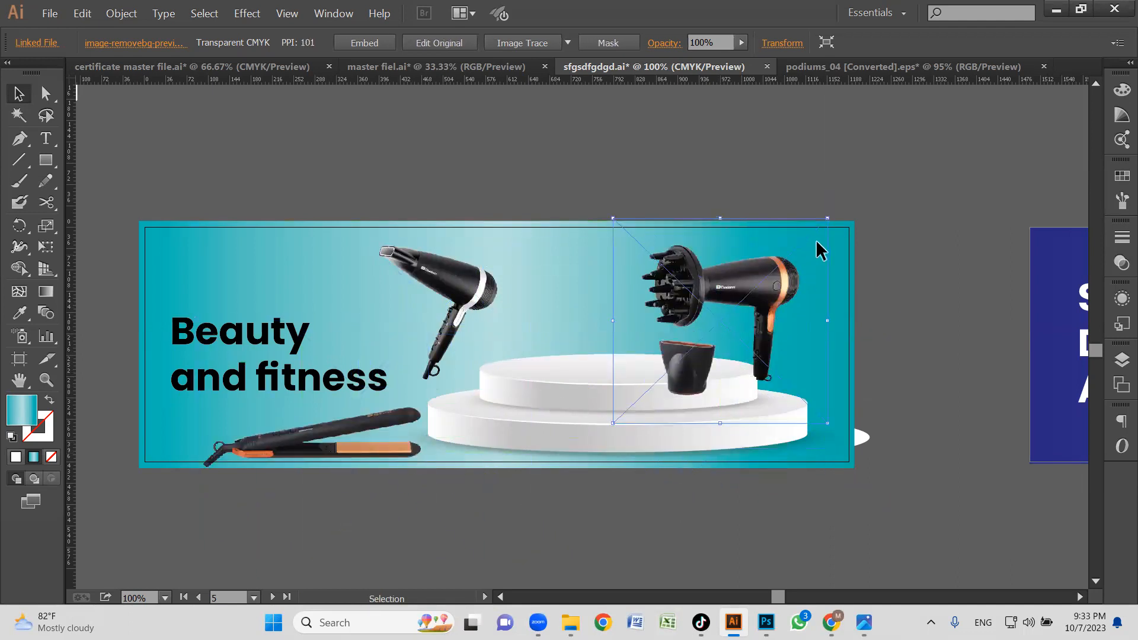
{"action": "left_click_drag", "start_coordinate": [828, 218], "coordinate": [802, 242]}
{"action": "left_click_drag", "start_coordinate": [767, 302], "coordinate": [743, 295]}
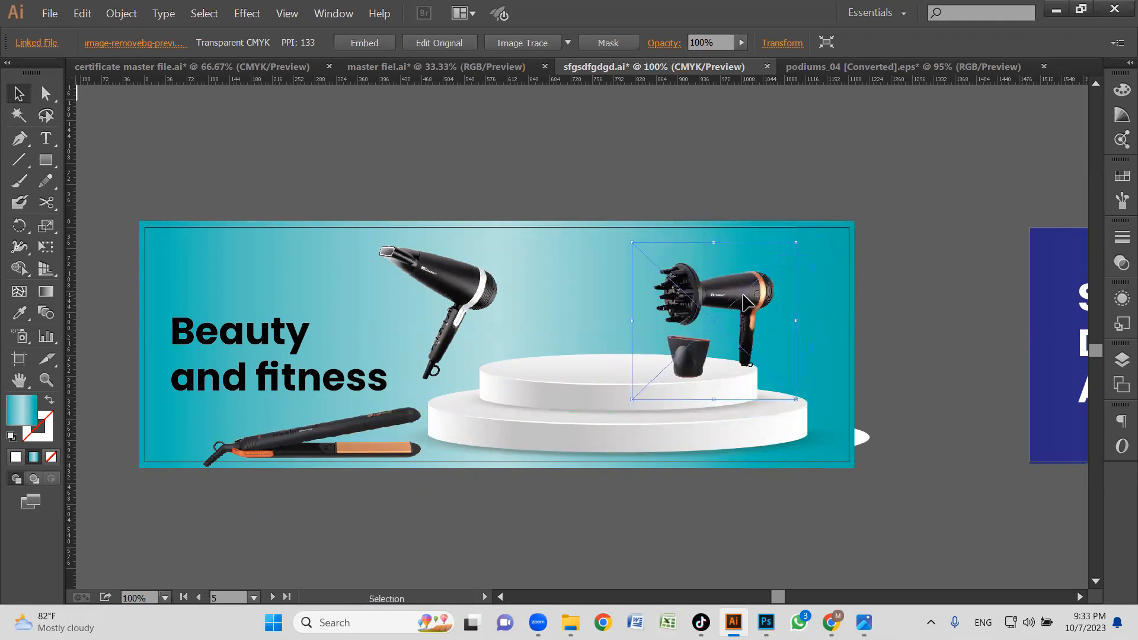
Scale down the white-banded dryer and place it over the podium beside the diffuser dryer.
{"action": "left_click_drag", "start_coordinate": [508, 308], "coordinate": [596, 290]}
{"action": "left_click_drag", "start_coordinate": [671, 226], "coordinate": [638, 262]}
{"action": "left_click_drag", "start_coordinate": [595, 316], "coordinate": [619, 312]}
Scale down the straightener and place it at the left end of the podium's upper tier.
{"action": "left_click", "coordinate": [390, 416]}
{"action": "left_click_drag", "start_coordinate": [376, 425], "coordinate": [482, 398]}
{"action": "left_click_drag", "start_coordinate": [347, 264], "coordinate": [390, 312]}
{"action": "left_click_drag", "start_coordinate": [526, 391], "coordinate": [562, 350]}
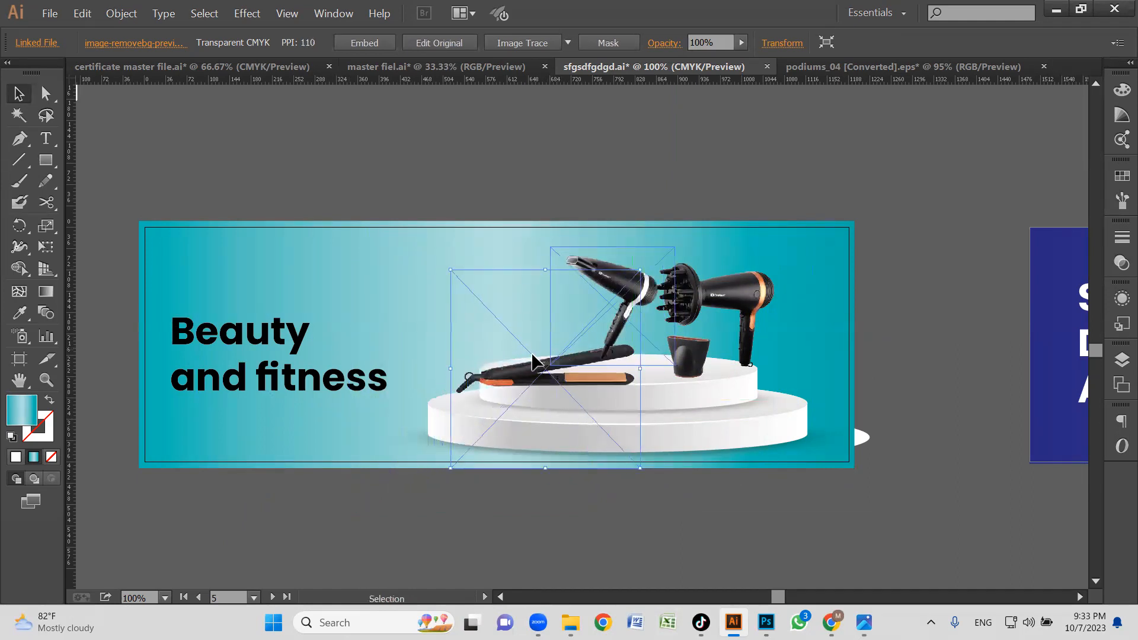
{"action": "left_click_drag", "start_coordinate": [486, 374], "coordinate": [529, 372]}
Rotate the white-banded dryer counter-clockwise so its nozzle tilts downward, and adjust its position above the straightener.
{"action": "left_click", "coordinate": [522, 204]}
{"action": "left_click_drag", "start_coordinate": [621, 284], "coordinate": [622, 293]}
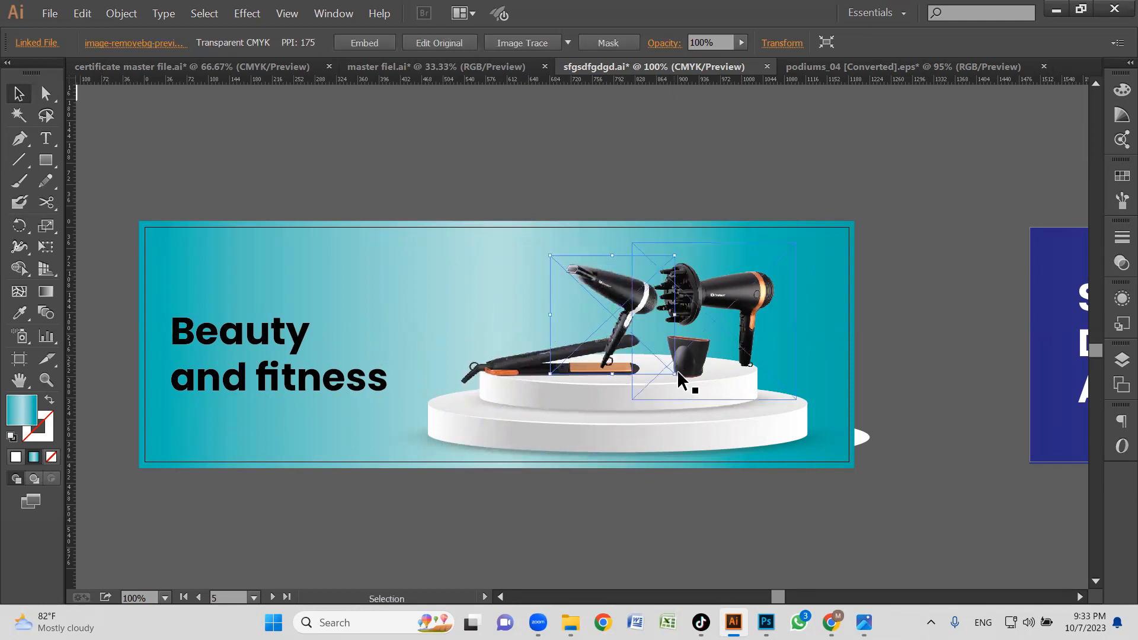
{"action": "left_click_drag", "start_coordinate": [677, 381], "coordinate": [698, 310]}
{"action": "left_click_drag", "start_coordinate": [604, 295], "coordinate": [607, 304]}
Shift the diffuser dryer slightly outward and nudge it back in small increments to set its gap from the white-banded dryer.
{"action": "left_click_drag", "start_coordinate": [741, 291], "coordinate": [764, 294]}
{"action": "key", "text": "Left"}
{"action": "key", "text": "Left"}
{"action": "key", "text": "Left"}
{"action": "key", "text": "Left"}
{"action": "key", "text": "Left"}
{"action": "key", "text": "Left"}
{"action": "key", "text": "Left"}
{"action": "key", "text": "Left"}
{"action": "key", "text": "Left"}
{"action": "key", "text": "Left"}
{"action": "key", "text": "Left"}
{"action": "key", "text": "Left"}
{"action": "key", "text": "Left"}
{"action": "key", "text": "Left"}
{"action": "key", "text": "Left"}
{"action": "key", "text": "Left"}
{"action": "key", "text": "Left"}
Enlarge the white-banded dryer slightly and position its handle on the podium's upper tier beside the concentrator nozzle.
{"action": "left_click", "coordinate": [570, 294]}
{"action": "left_click_drag", "start_coordinate": [539, 324], "coordinate": [513, 325]}
{"action": "left_click_drag", "start_coordinate": [621, 276], "coordinate": [633, 275]}
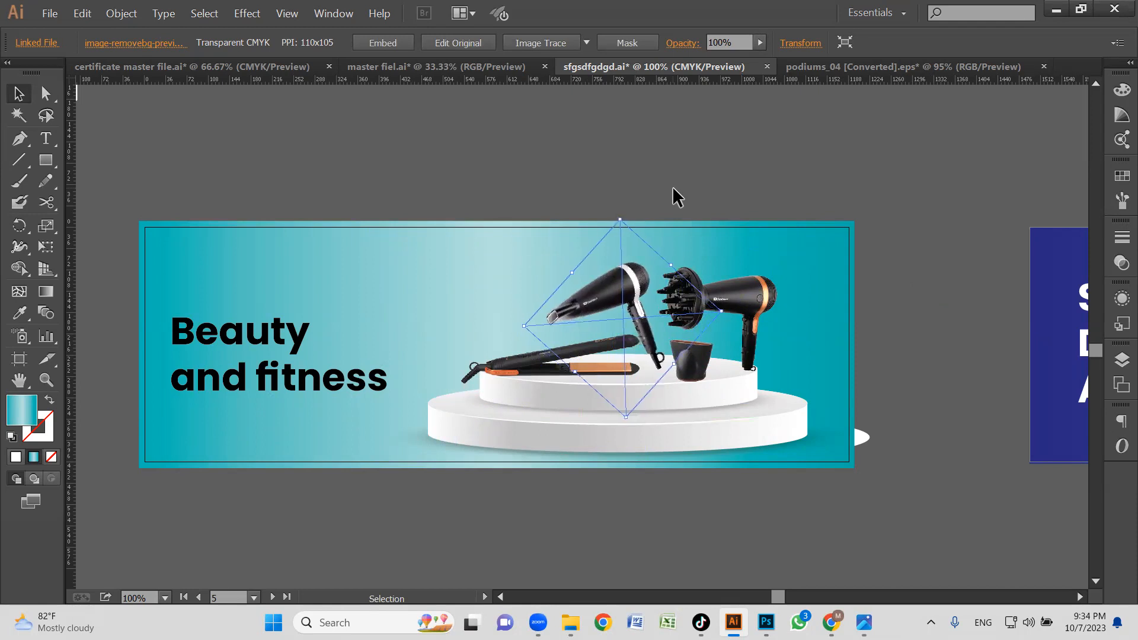
{"action": "left_click", "coordinate": [722, 186]}
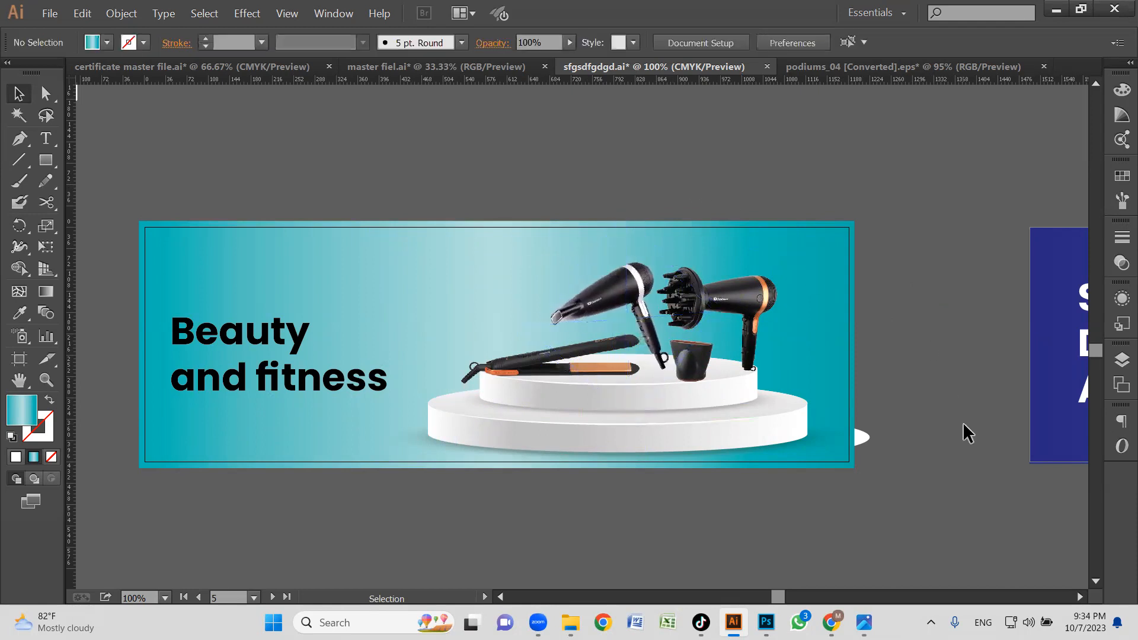
Examine the Beauty and fitness banner together with the other three website banners.
{"action": "key", "text": "z"}
{"action": "left_click", "coordinate": [720, 321], "text": "alt"}
{"action": "left_click", "coordinate": [717, 320], "text": "alt"}
{"action": "left_click", "coordinate": [714, 322], "text": "alt"}
{"action": "left_click_drag", "start_coordinate": [638, 350], "coordinate": [682, 378]}
{"action": "left_click", "coordinate": [522, 392]}
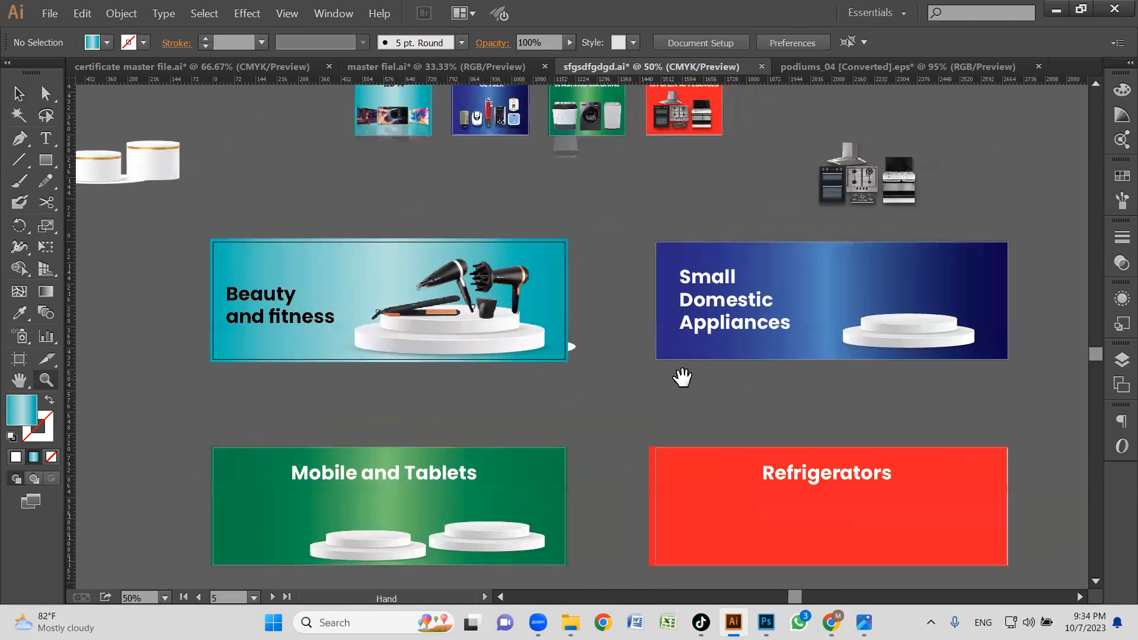
{"action": "left_click_drag", "start_coordinate": [771, 371], "coordinate": [723, 381]}
{"action": "key", "text": "v"}
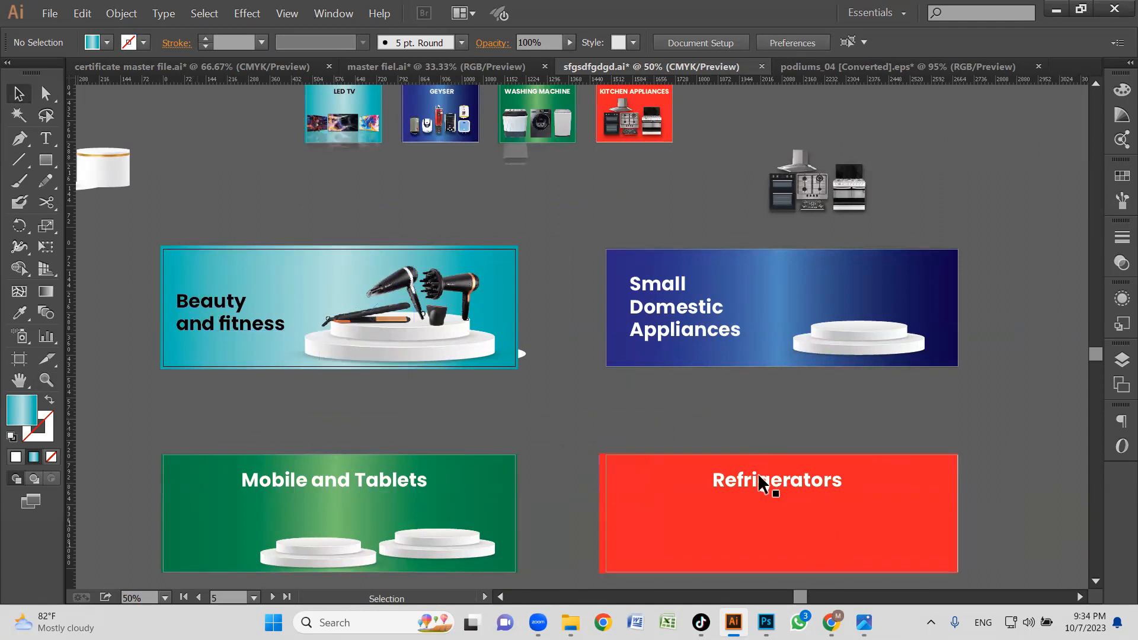
Switch to Chrome and save the Dawlance logo from the DWHS 7030 page to the Desktop as the PNG image pk-logo-1.
{"action": "left_click", "coordinate": [831, 622]}
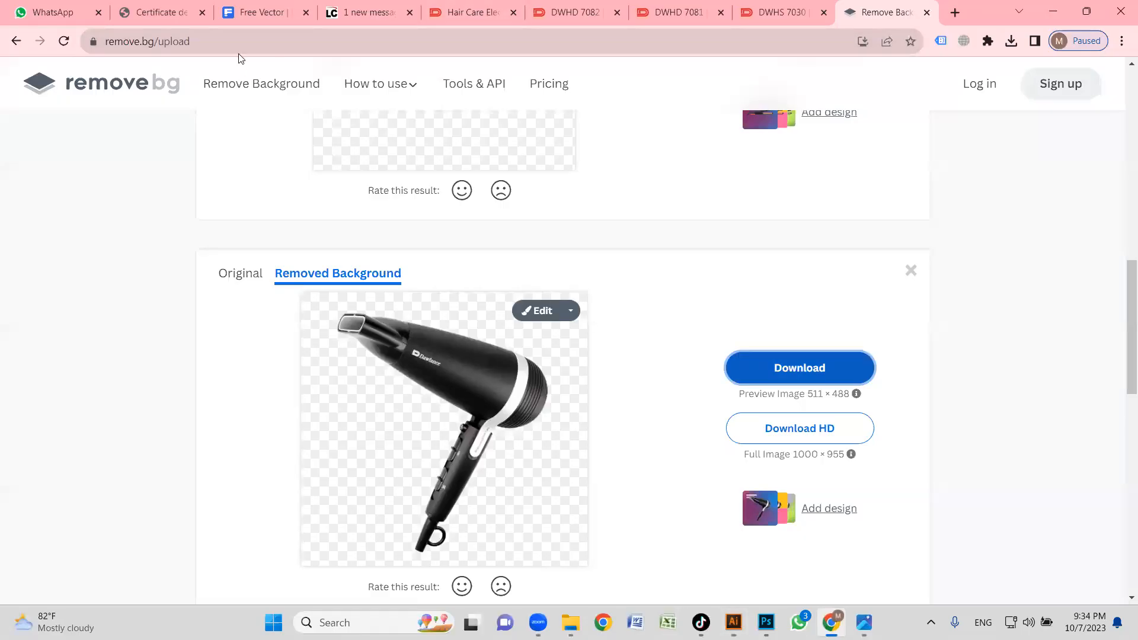
{"action": "left_click", "coordinate": [740, 17]}
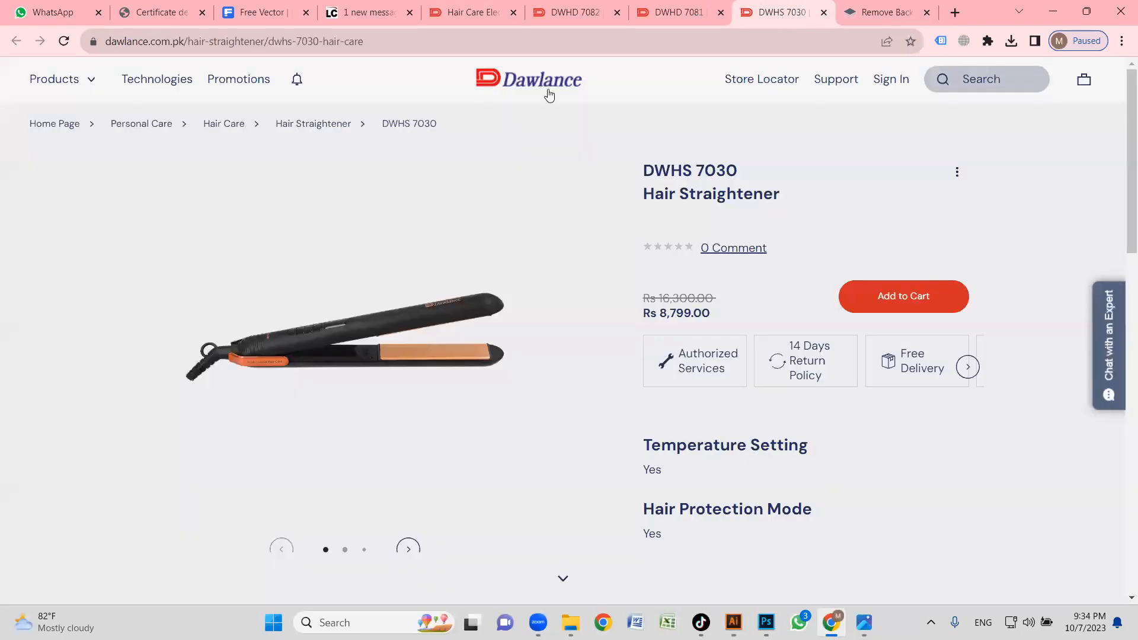
{"action": "right_click", "coordinate": [522, 83]}
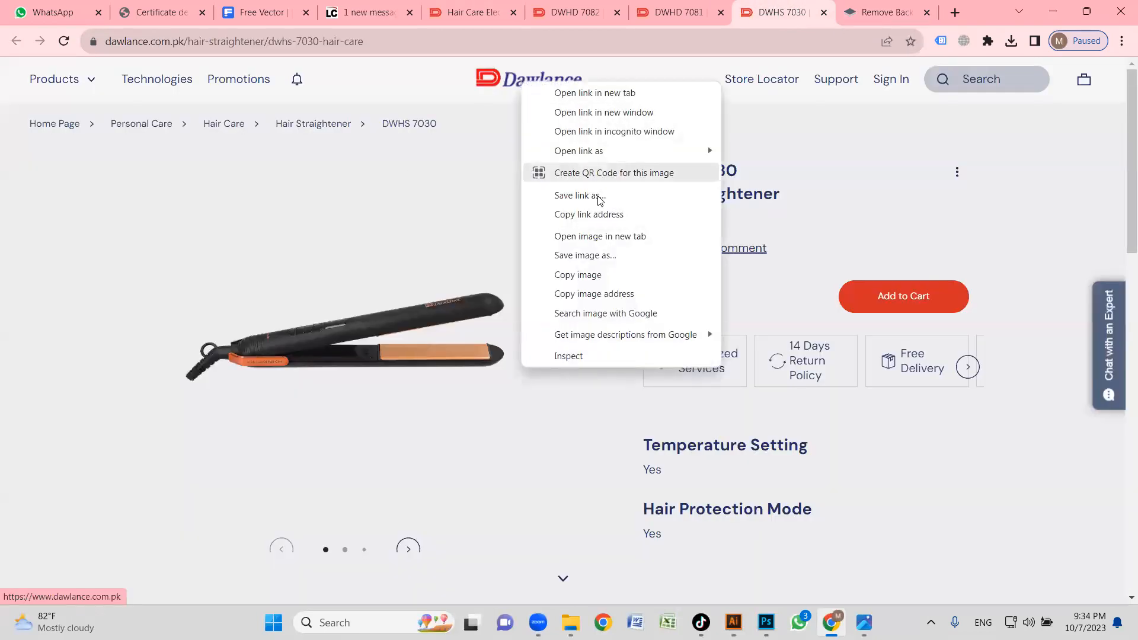
{"action": "left_click", "coordinate": [602, 255]}
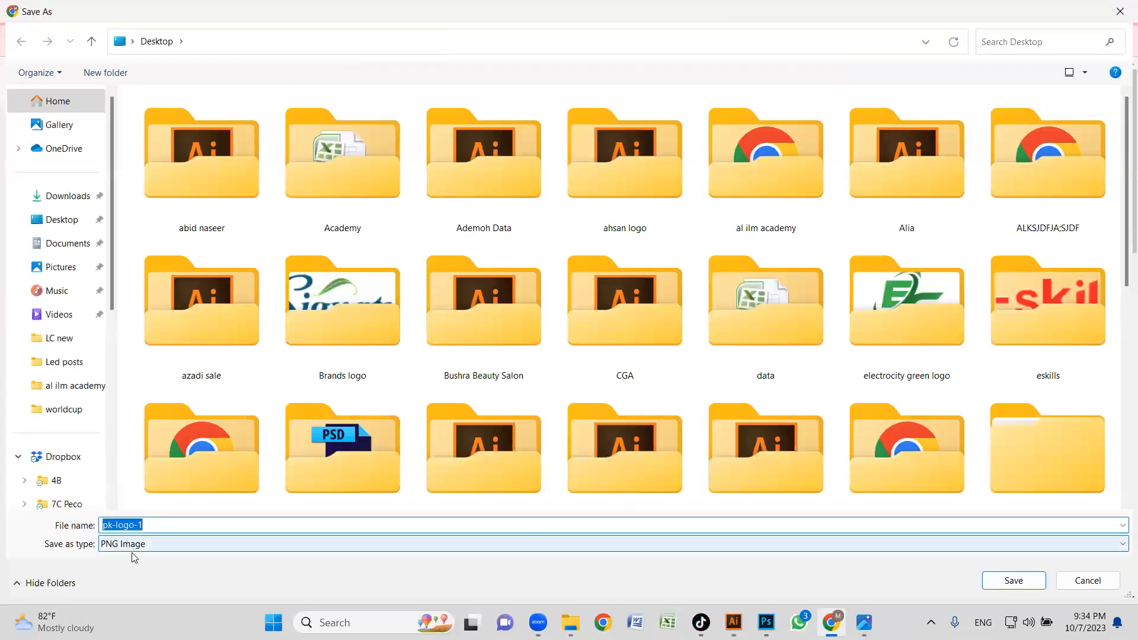
{"action": "left_click", "coordinate": [1007, 582]}
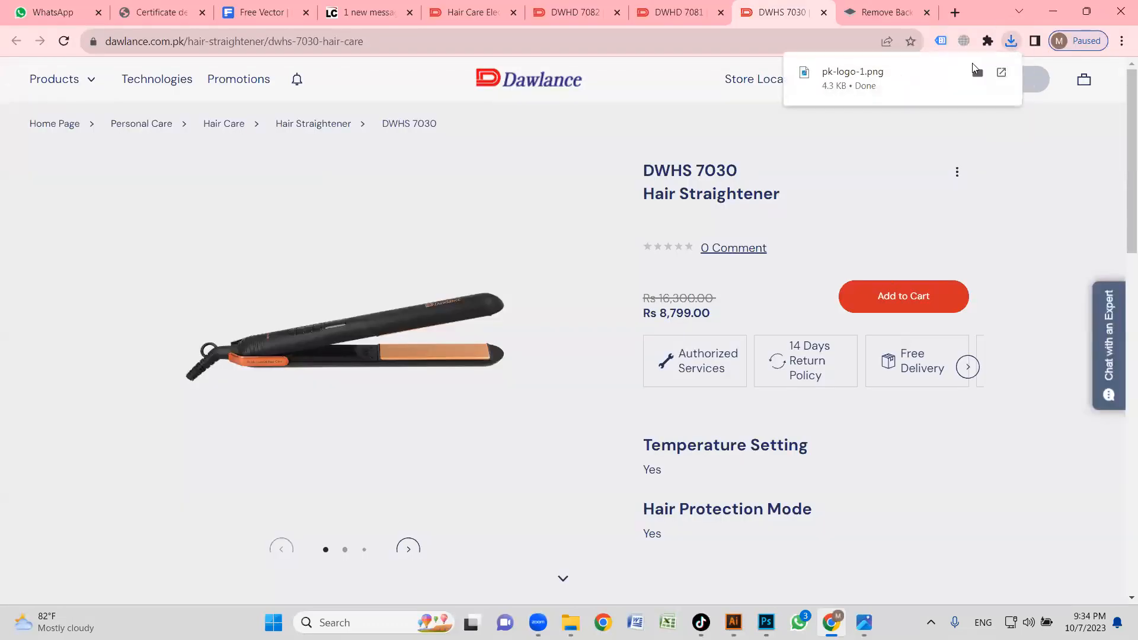
Place pk-logo-1 from the Desktop into the Illustrator document and enlarge it above the Beauty and fitness title.
{"action": "key", "text": "super+e"}
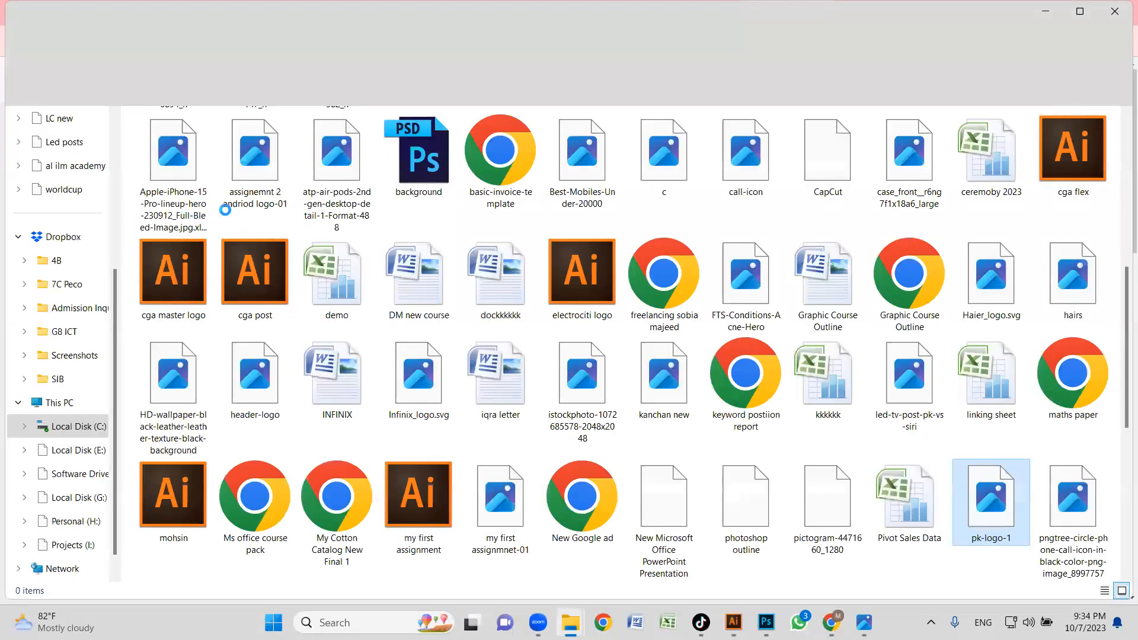
{"action": "left_click_drag", "start_coordinate": [994, 526], "coordinate": [201, 279]}
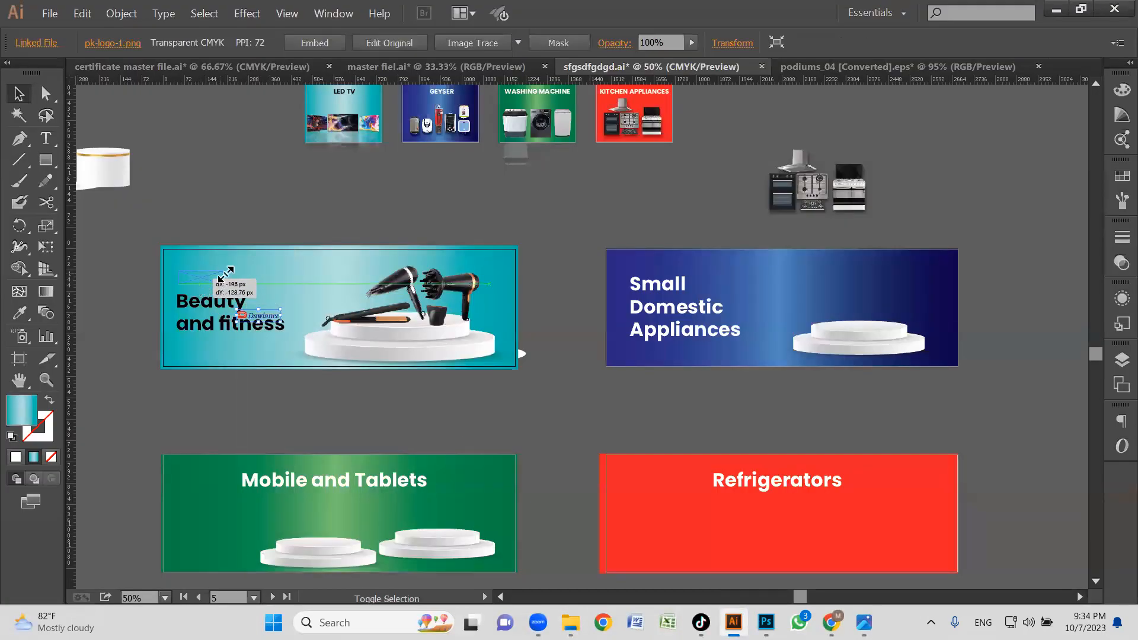
{"action": "left_click", "coordinate": [231, 226]}
{"action": "left_click", "coordinate": [221, 272]}
{"action": "left_click_drag", "start_coordinate": [223, 272], "coordinate": [264, 259]}
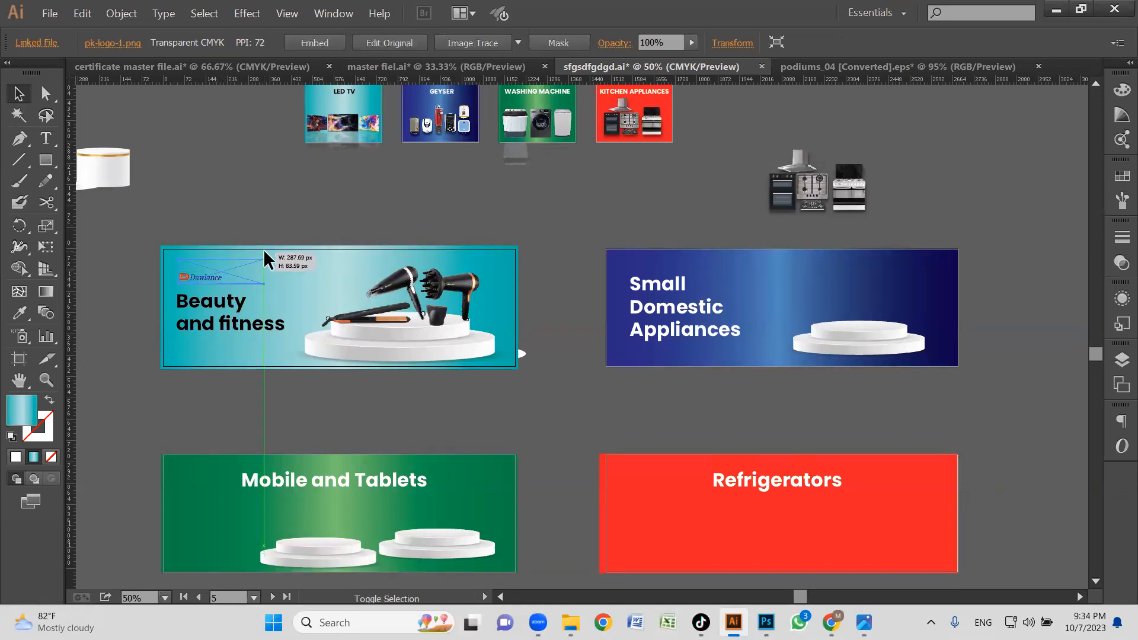
Align the Dawlance logo with the left edge of the Beauty and fitness title.
{"action": "left_click", "coordinate": [245, 224]}
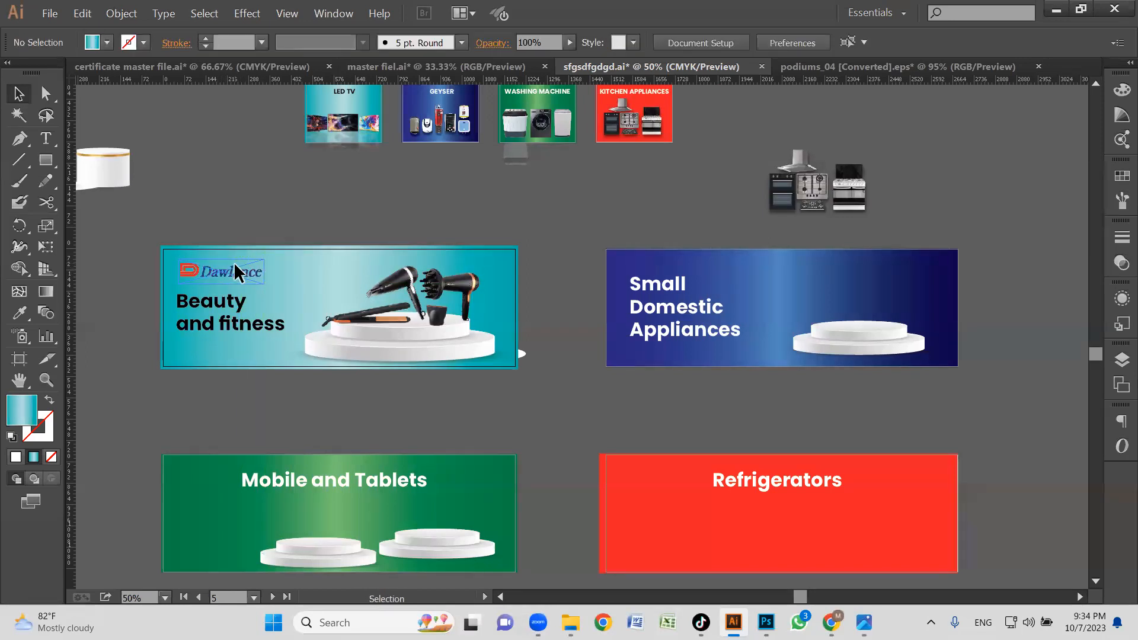
{"action": "left_click", "coordinate": [224, 303]}
{"action": "left_click", "coordinate": [266, 388]}
{"action": "key", "text": "z"}
{"action": "left_click_drag", "start_coordinate": [144, 215], "coordinate": [687, 454]}
{"action": "key", "text": "space"}
{"action": "key", "text": "v"}
{"action": "left_click", "coordinate": [300, 312]}
{"action": "left_click_drag", "start_coordinate": [269, 263], "coordinate": [263, 263]}
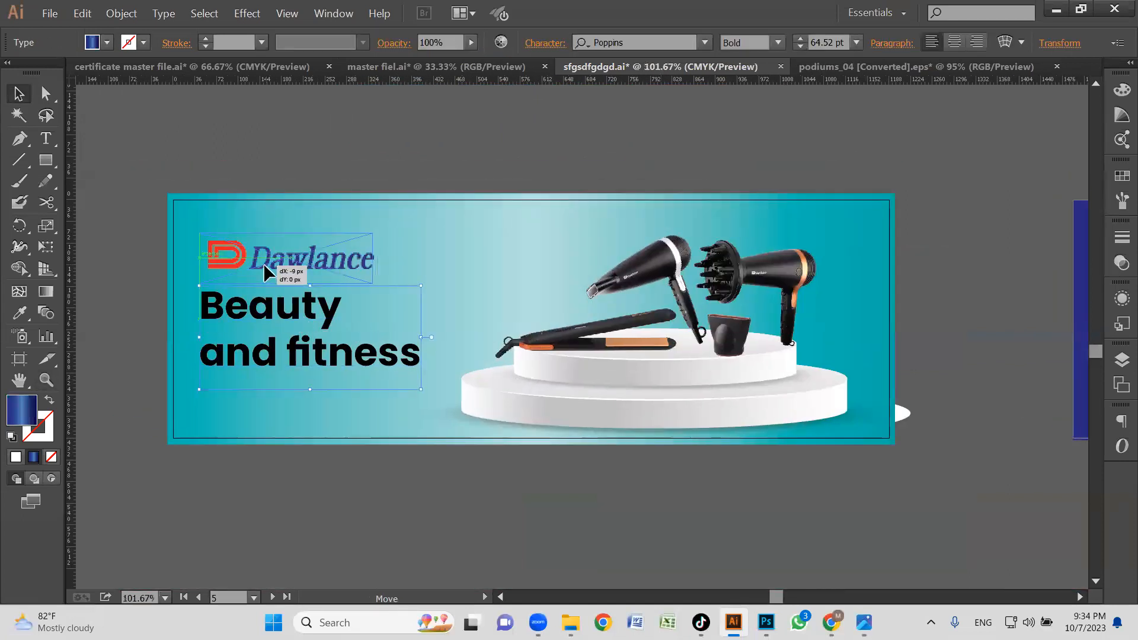
{"action": "left_click", "coordinate": [311, 149]}
Examine the Beauty and fitness banner's layout, comparing it with the neighbouring Small Domestic Appliances banner.
{"action": "key", "text": "z"}
{"action": "left_click", "coordinate": [349, 362], "text": "alt"}
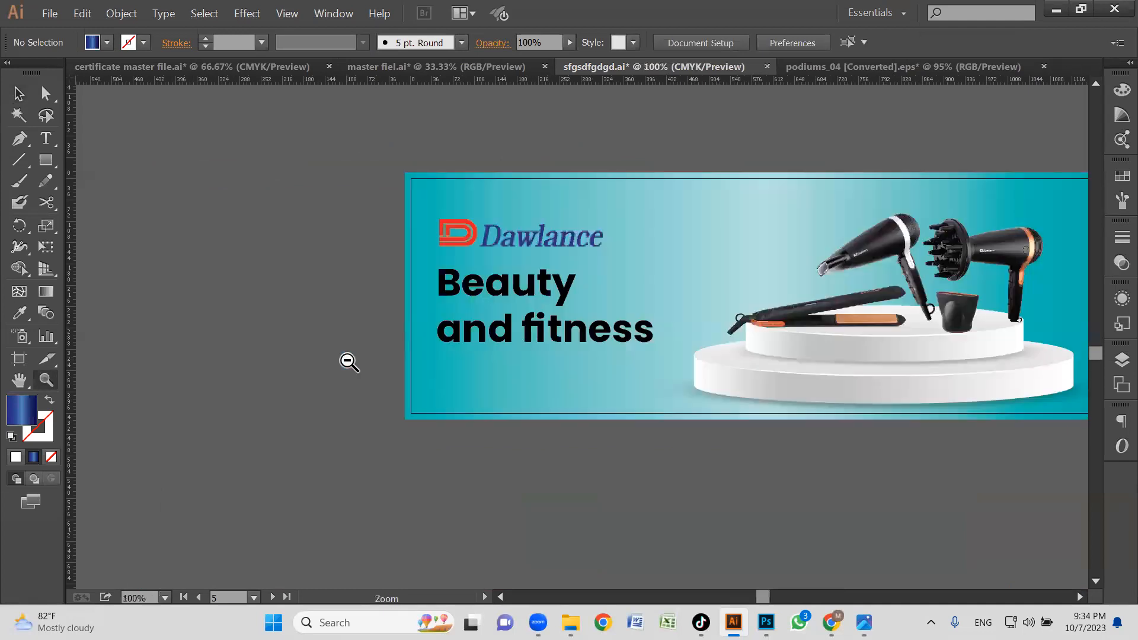
{"action": "left_click", "coordinate": [349, 362], "text": "alt"}
{"action": "key", "text": "space"}
{"action": "left_click_drag", "start_coordinate": [786, 364], "coordinate": [421, 384]}
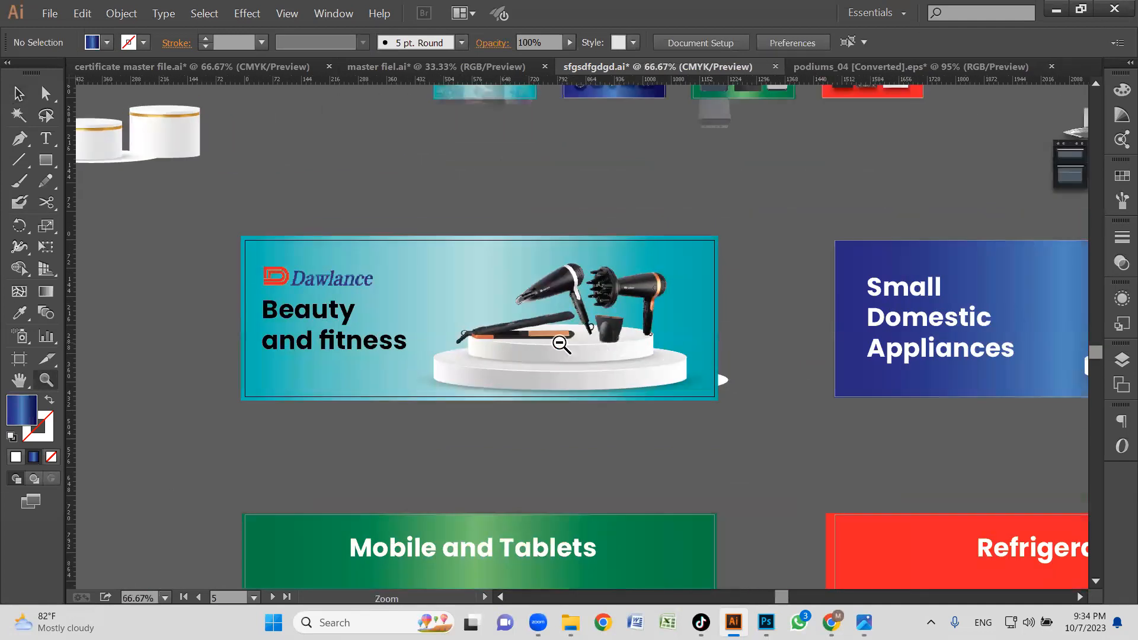
{"action": "left_click", "coordinate": [561, 343], "text": "alt"}
{"action": "key", "text": "space"}
{"action": "left_click_drag", "start_coordinate": [536, 378], "coordinate": [414, 404]}
{"action": "key", "text": "v"}
{"action": "left_click", "coordinate": [258, 361]}
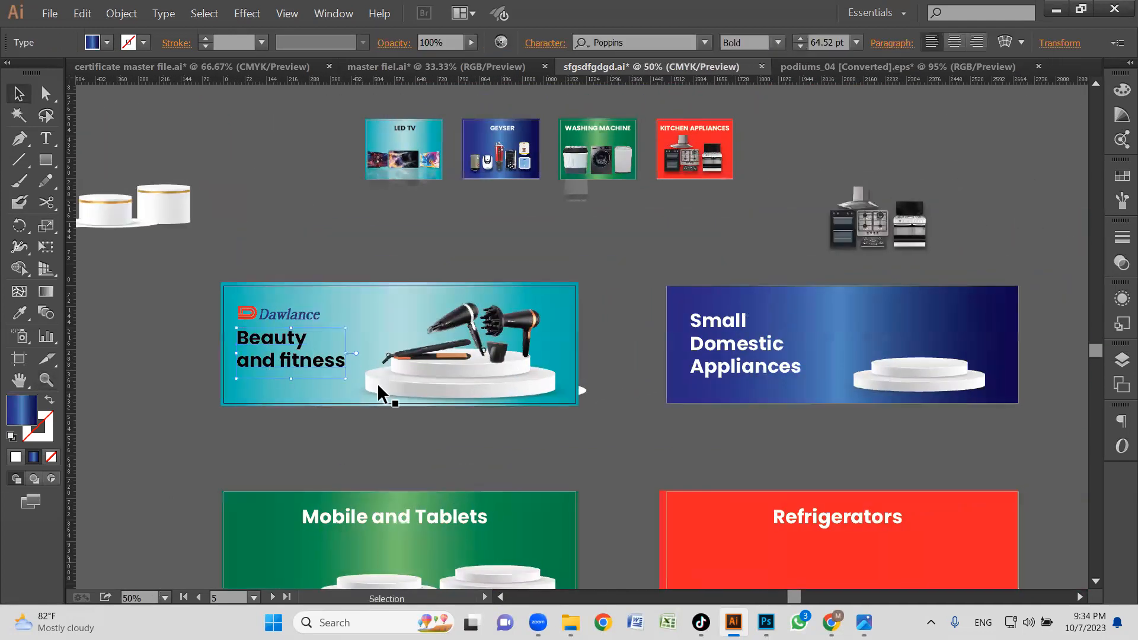
{"action": "left_click", "coordinate": [1008, 305]}
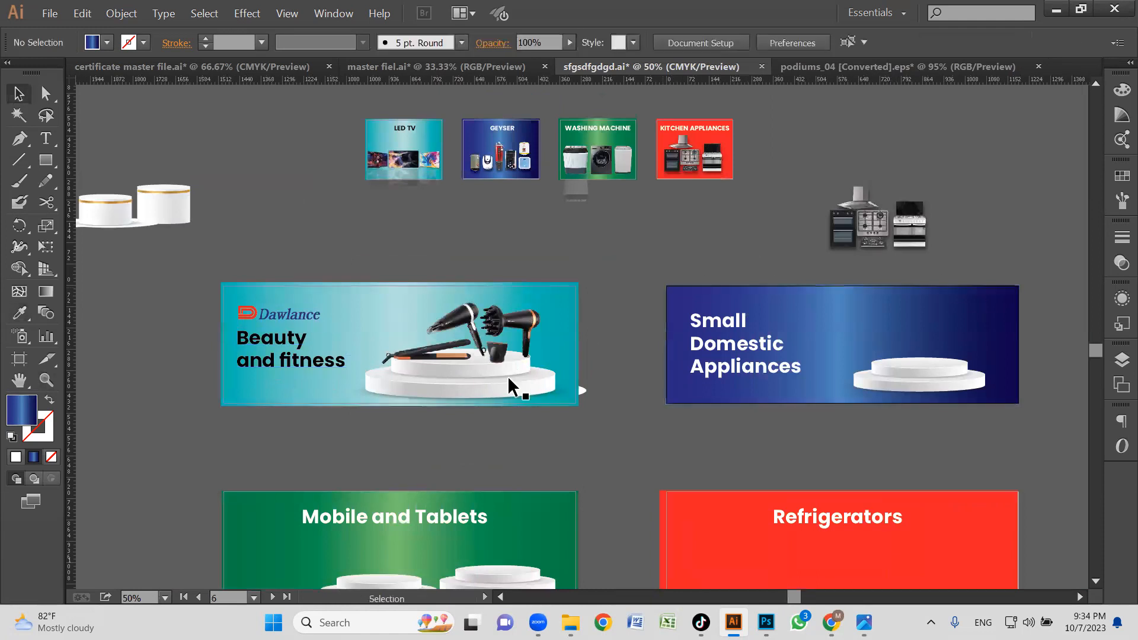
{"action": "key", "text": "space"}
{"action": "left_click_drag", "start_coordinate": [767, 420], "coordinate": [664, 428]}
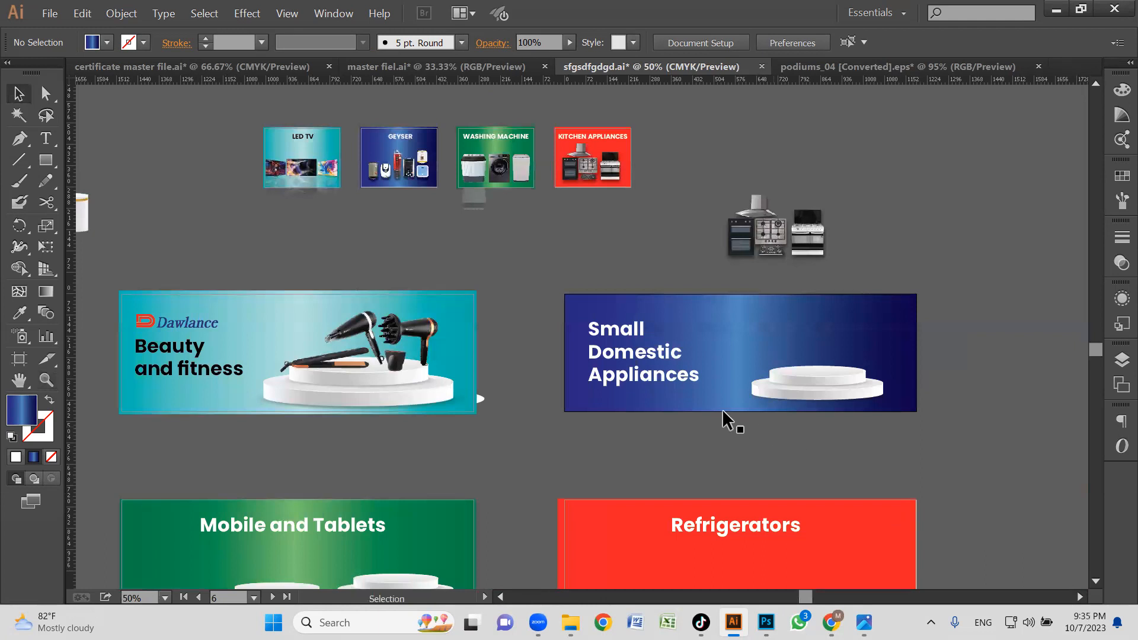
Shift the Mobile and Tablets banner's two podiums right and move its title to the banner's upper-left area.
{"action": "key", "text": "space"}
{"action": "left_click_drag", "start_coordinate": [465, 410], "coordinate": [516, 321]}
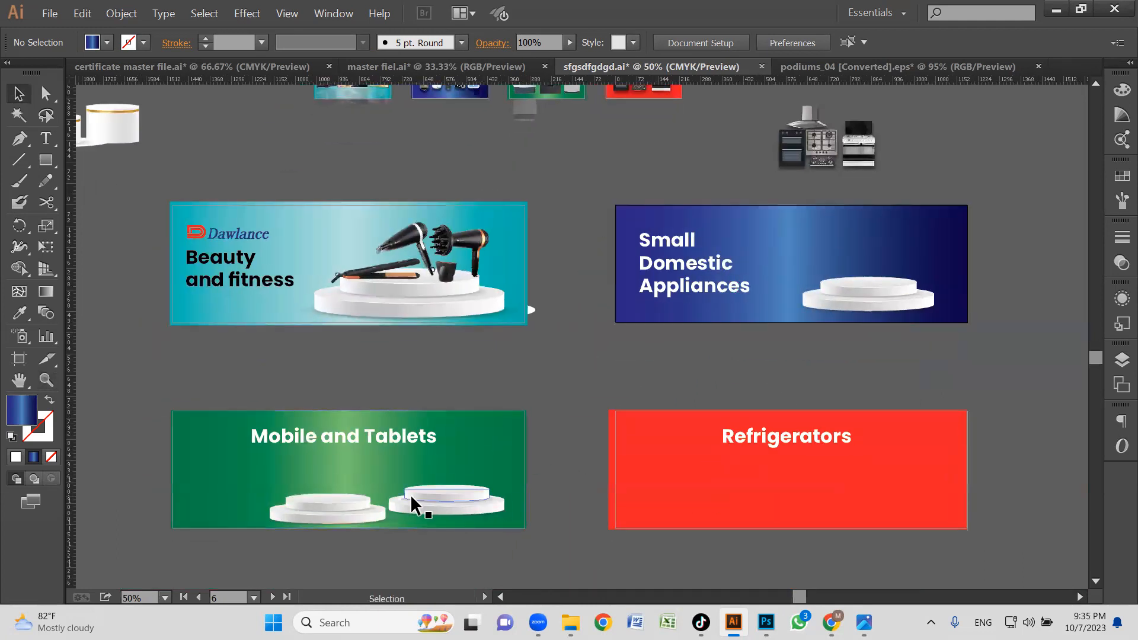
{"action": "left_click_drag", "start_coordinate": [453, 507], "coordinate": [350, 505]}
{"action": "left_click_drag", "start_coordinate": [354, 509], "coordinate": [372, 510]}
{"action": "mouse_move", "coordinate": [476, 470]}
{"action": "left_mouse_down"}
{"action": "mouse_move", "coordinate": [491, 479]}
{"action": "mouse_move", "coordinate": [479, 480]}
{"action": "left_mouse_up"}
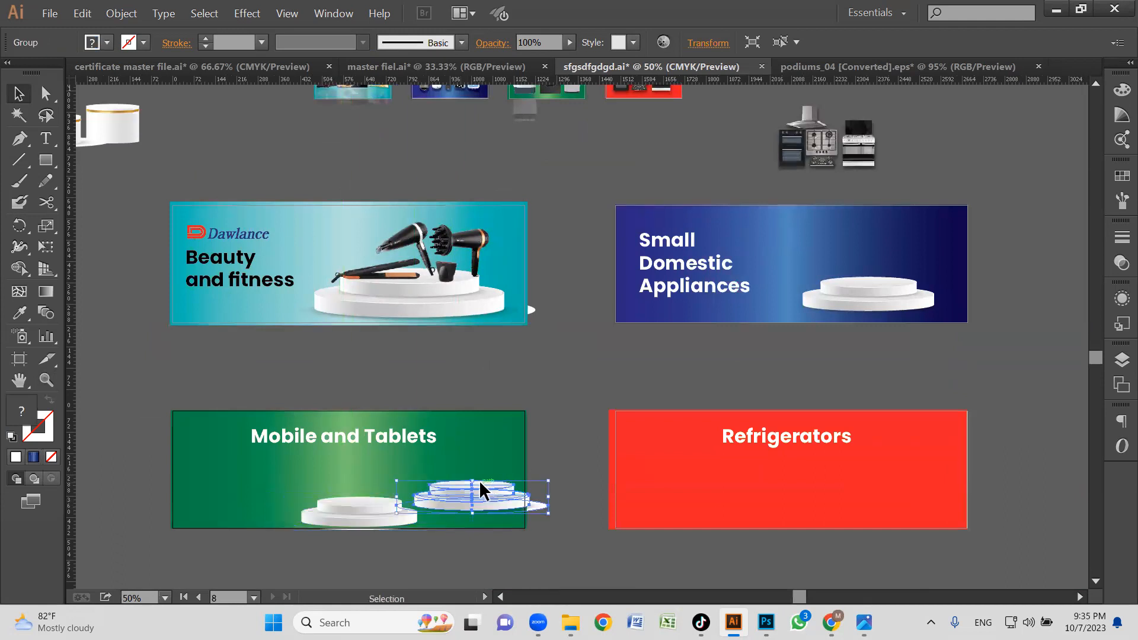
{"action": "left_click", "coordinate": [358, 436]}
{"action": "left_click_drag", "start_coordinate": [358, 437], "coordinate": [298, 431]}
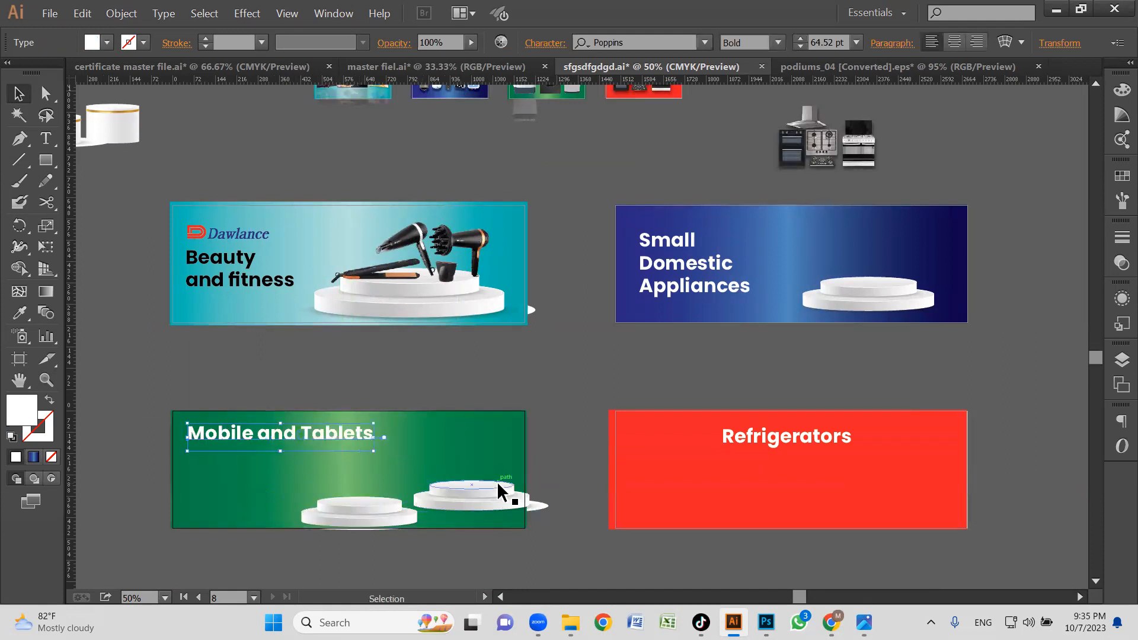
Rearrange the Mobile and Tablets podiums, placing one in the centre and a slightly smaller one on the banner's left side.
{"action": "left_click", "coordinate": [497, 483]}
{"action": "left_click_drag", "start_coordinate": [368, 513], "coordinate": [285, 486]}
{"action": "left_click_drag", "start_coordinate": [222, 504], "coordinate": [254, 509]}
{"action": "left_click", "coordinate": [345, 513]}
{"action": "left_click_drag", "start_coordinate": [345, 514], "coordinate": [478, 501]}
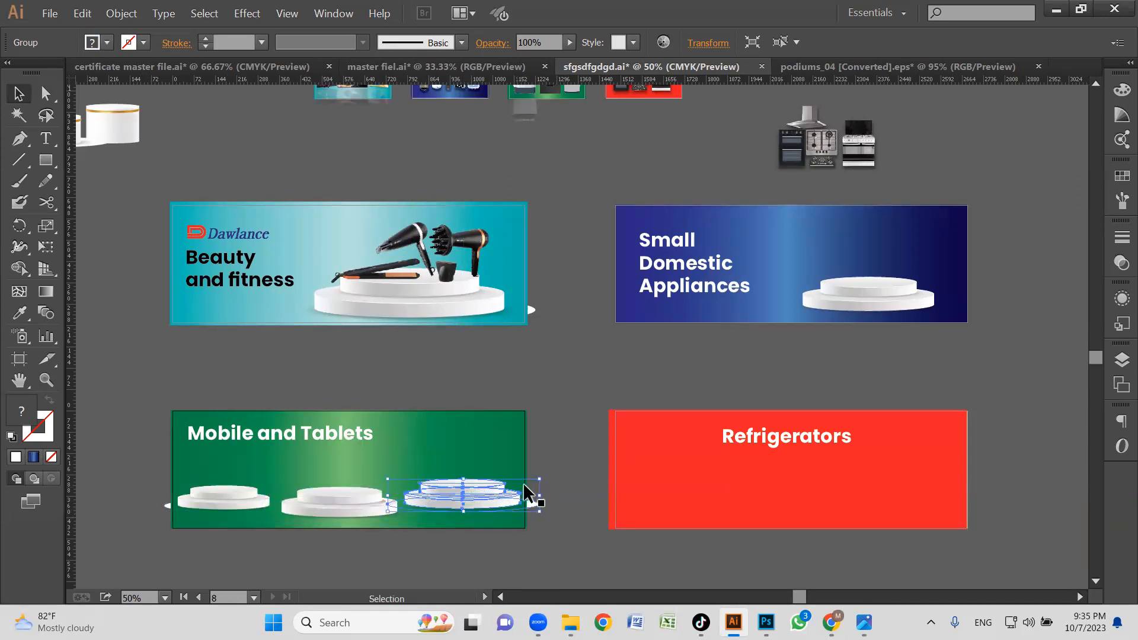
{"action": "key", "text": "Delete"}
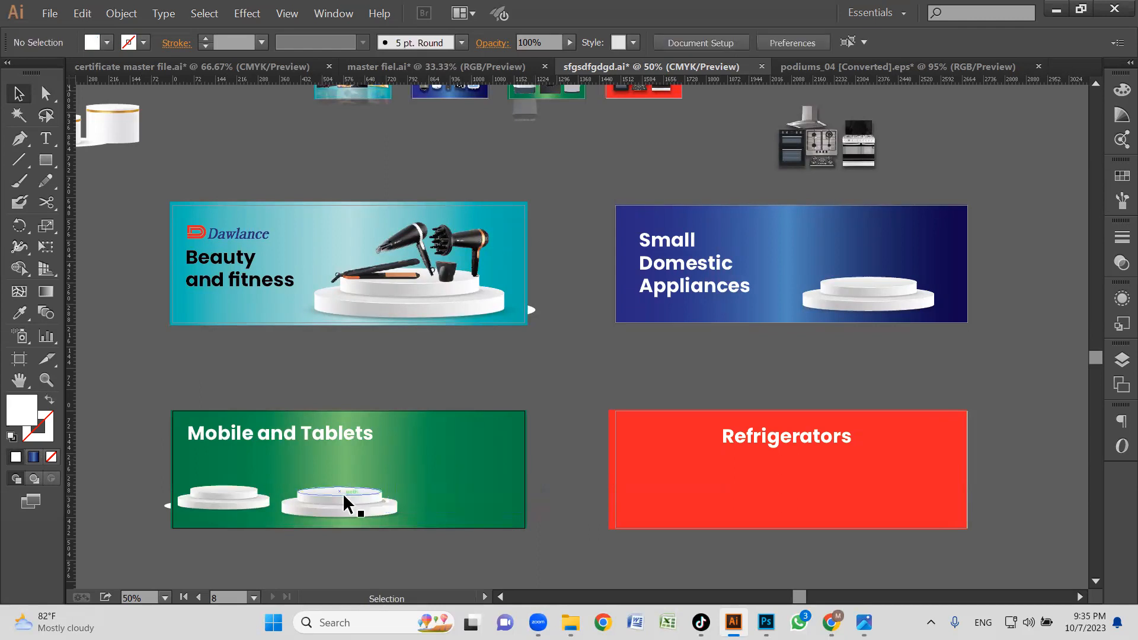
Duplicate the small left podium onto the banner's right side and nudge the podiums right to even out the row.
{"action": "left_click_drag", "start_coordinate": [224, 499], "coordinate": [469, 516]}
{"action": "left_click", "coordinate": [549, 531]}
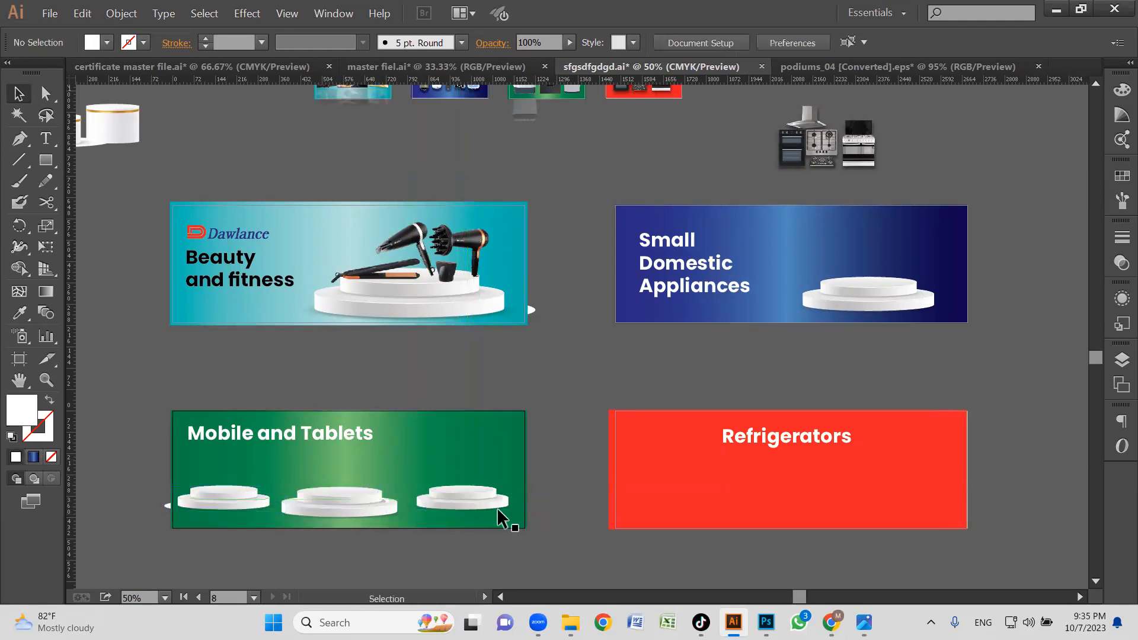
{"action": "left_click", "coordinate": [448, 500]}
{"action": "left_click", "coordinate": [283, 506], "text": "shift"}
{"action": "left_click", "coordinate": [240, 502], "text": "shift"}
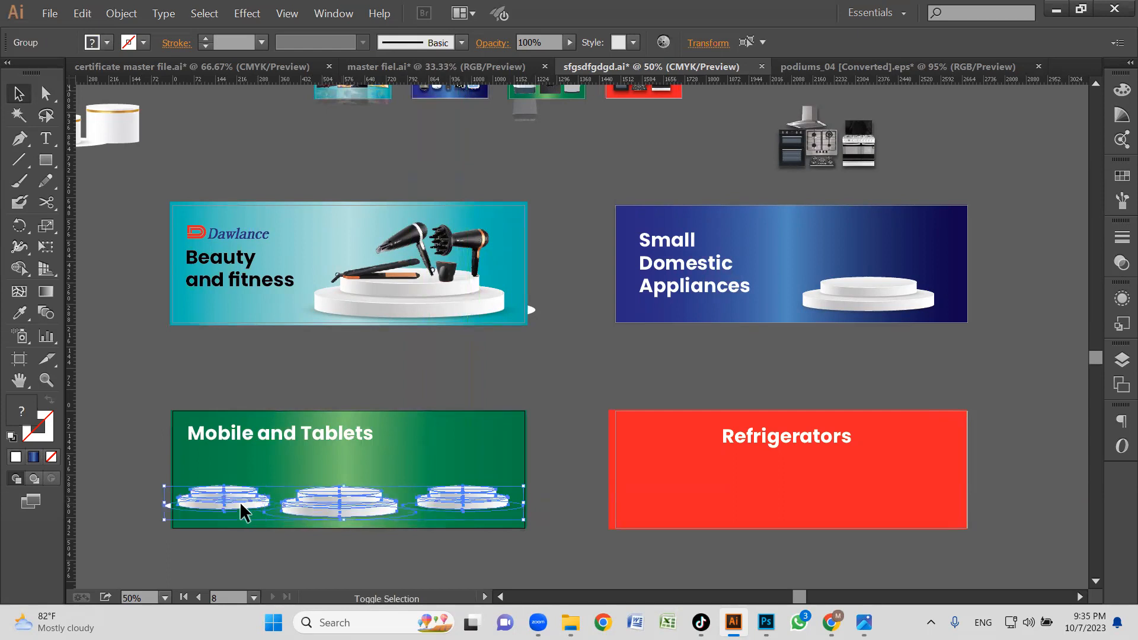
{"action": "key", "text": "Right"}
{"action": "key", "text": "Right"}
{"action": "key", "text": "Right"}
{"action": "key", "text": "Right"}
{"action": "key", "text": "Right"}
{"action": "key", "text": "Right"}
{"action": "key", "text": "Right"}
{"action": "key", "text": "Right"}
{"action": "key", "text": "Right"}
{"action": "key", "text": "Right"}
{"action": "key", "text": "Right"}
{"action": "key", "text": "Right"}
{"action": "key", "text": "Right"}
{"action": "key", "text": "Right"}
{"action": "key", "text": "Right"}
{"action": "key", "text": "Right"}
{"action": "key", "text": "Right"}
{"action": "key", "text": "Right"}
{"action": "key", "text": "Right"}
{"action": "left_click", "coordinate": [573, 521]}
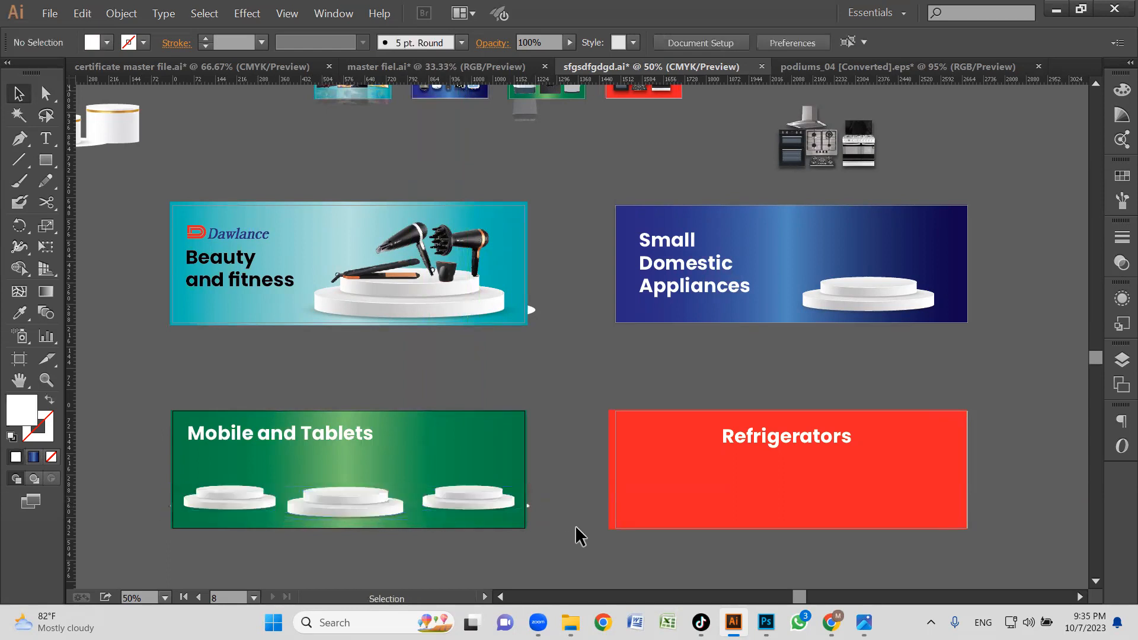
{"action": "left_click", "coordinate": [349, 509]}
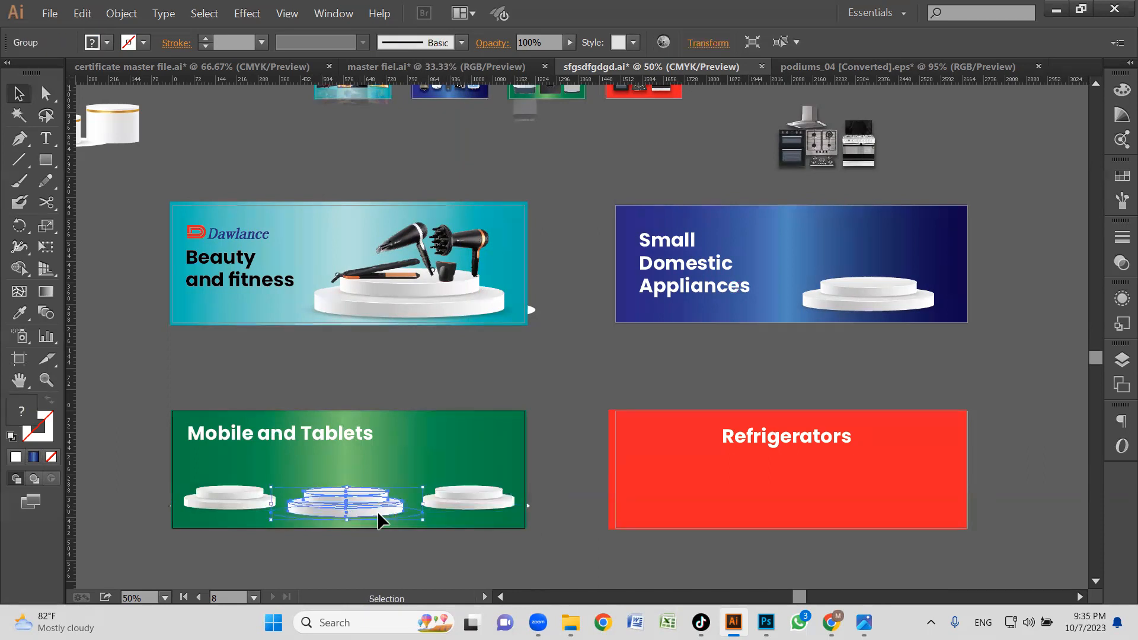
{"action": "left_click", "coordinate": [584, 516]}
Move the Mobile and Tablets title to the banner's upper middle and reduce its size to 62.25 pt.
{"action": "left_click", "coordinate": [335, 441]}
{"action": "left_click_drag", "start_coordinate": [335, 434], "coordinate": [394, 432]}
{"action": "key", "text": "z"}
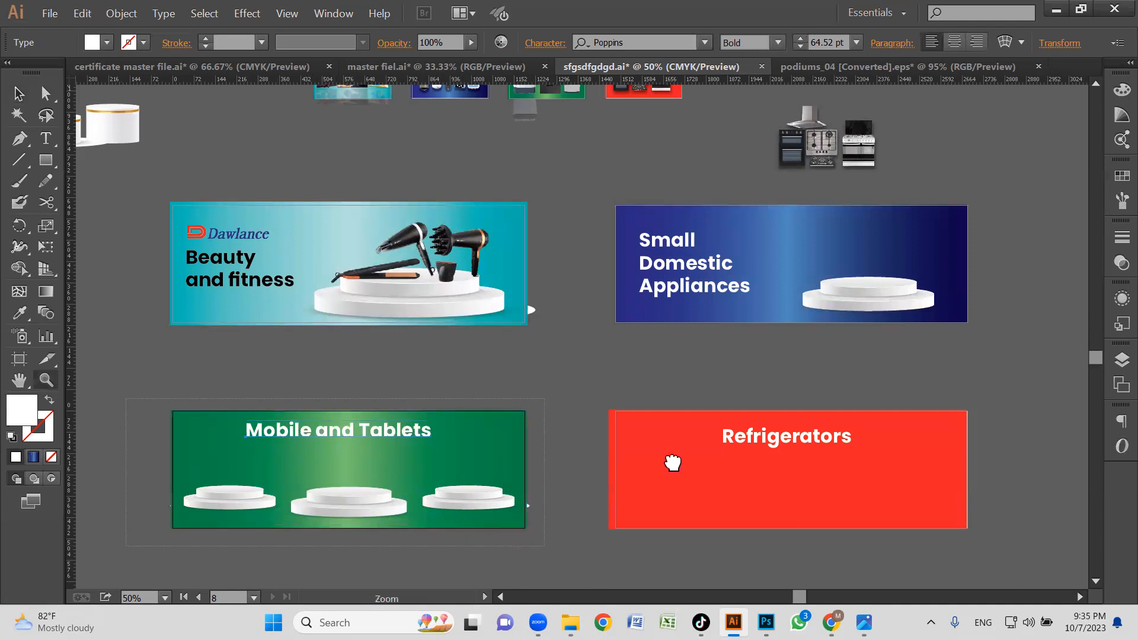
{"action": "key", "text": "ctrl+0"}
{"action": "key", "text": "v"}
{"action": "left_click_drag", "start_coordinate": [799, 236], "coordinate": [753, 239]}
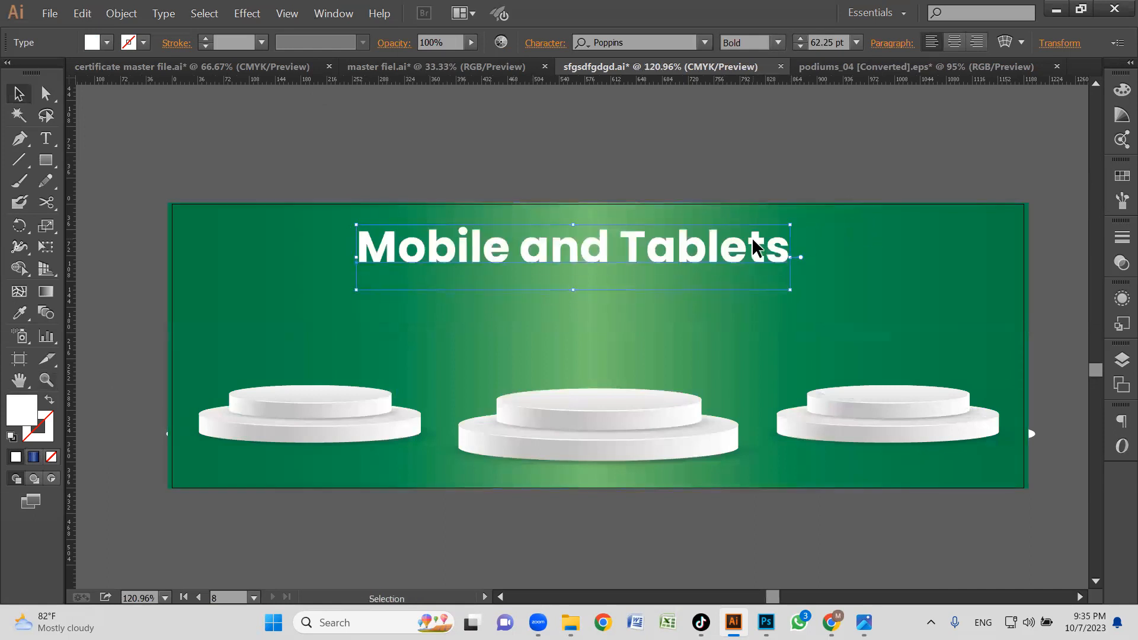
Lower the two side podiums so their bases sit closer to the centre podium's base.
{"action": "left_click", "coordinate": [842, 232]}
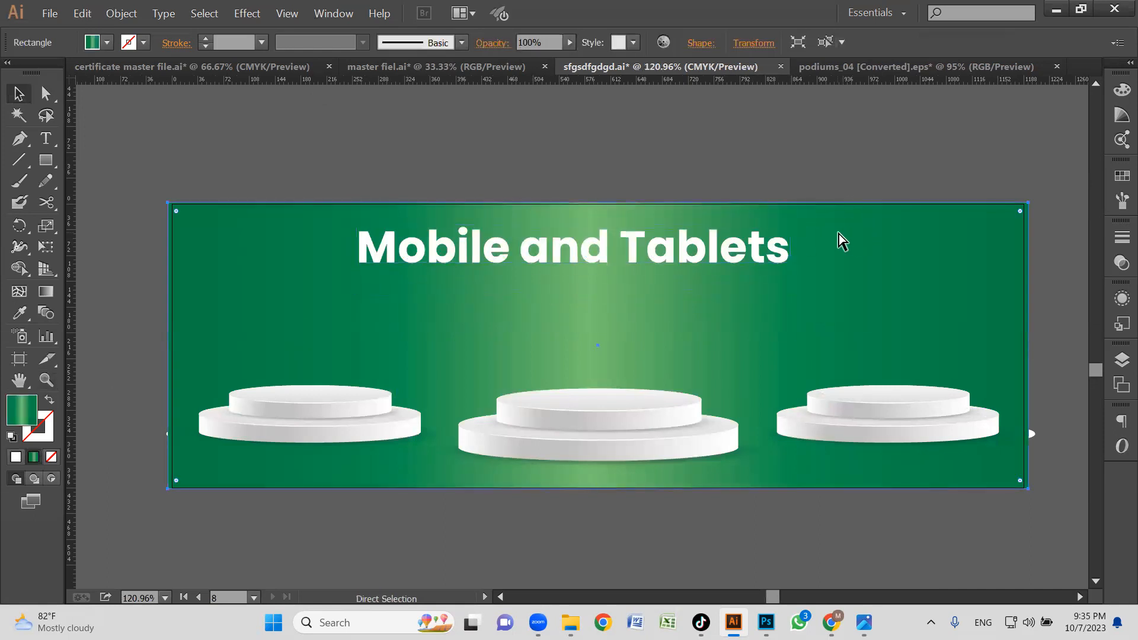
{"action": "left_click_drag", "start_coordinate": [376, 426], "coordinate": [349, 438]}
{"action": "left_click", "coordinate": [858, 431]}
{"action": "left_click_drag", "start_coordinate": [858, 431], "coordinate": [860, 443]}
{"action": "left_click", "coordinate": [852, 375]}
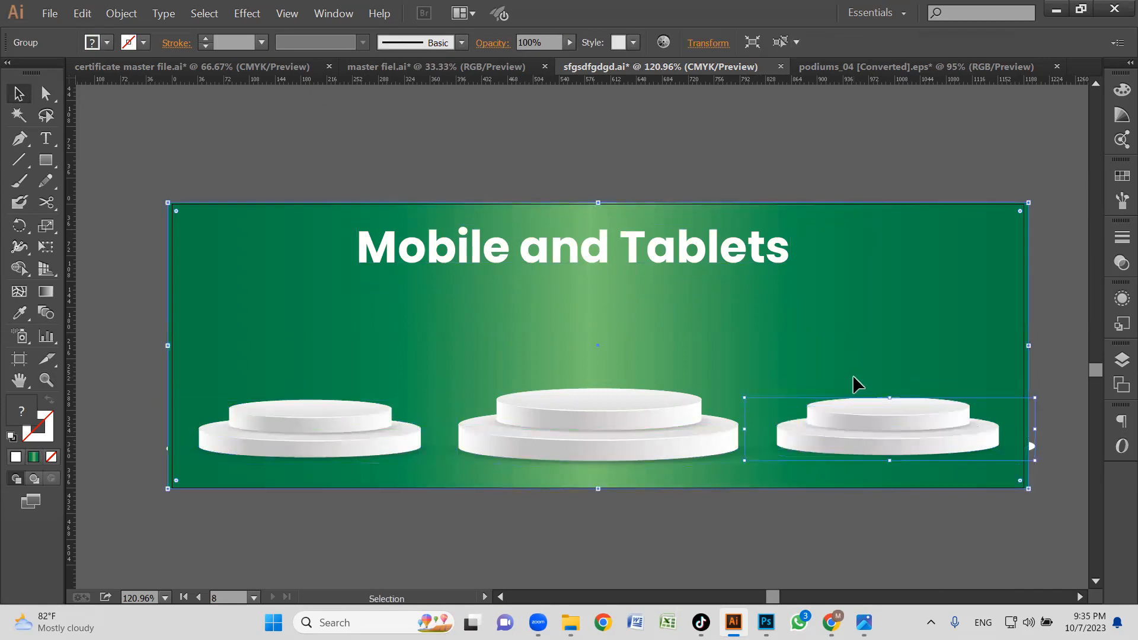
{"action": "left_click", "coordinate": [515, 168]}
Place a horizontal guide at the right podium's base and align the left podium's base to it.
{"action": "left_click_drag", "start_coordinate": [363, 473], "coordinate": [368, 450]}
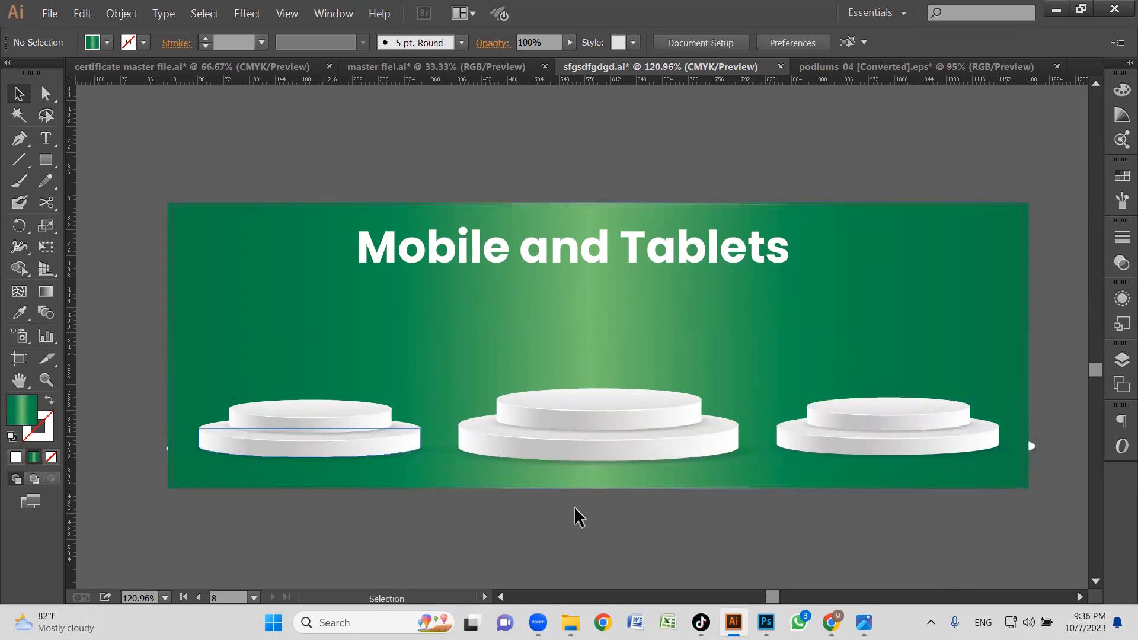
{"action": "right_click", "coordinate": [841, 518]}
{"action": "left_click", "coordinate": [894, 452]}
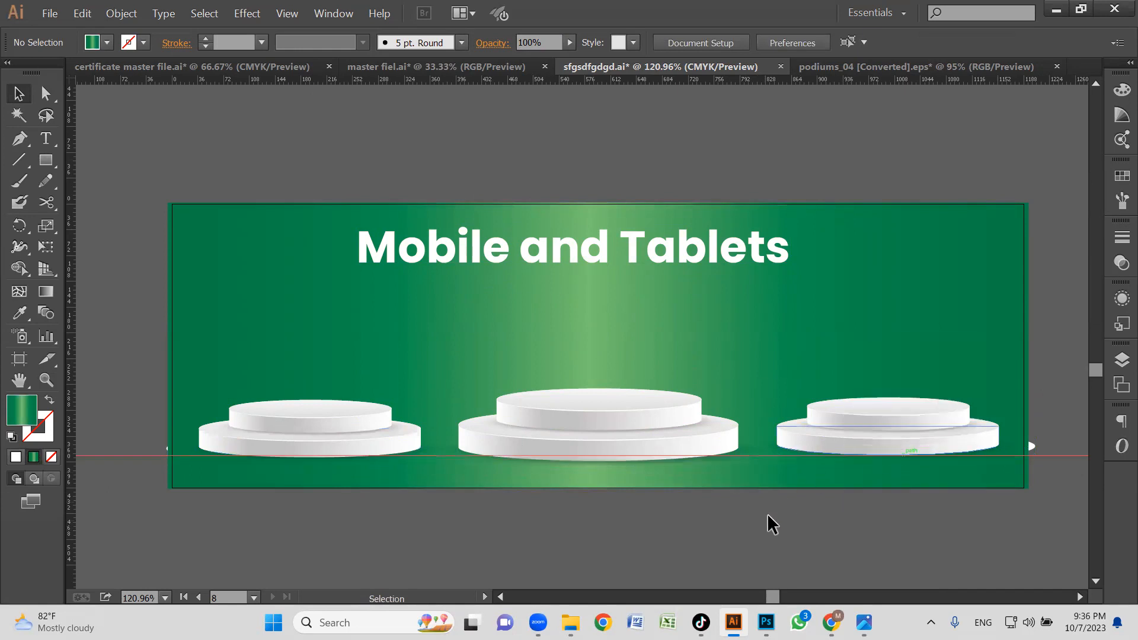
{"action": "left_click", "coordinate": [330, 437]}
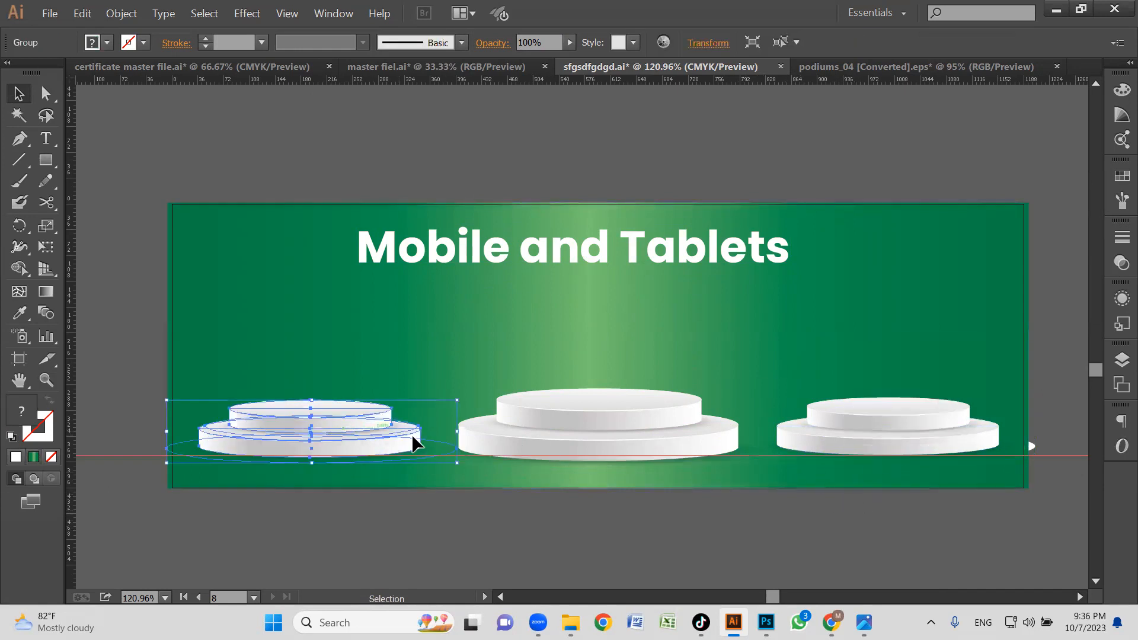
{"action": "left_click", "coordinate": [700, 529]}
{"action": "left_click_drag", "start_coordinate": [383, 451], "coordinate": [383, 447]}
{"action": "left_click", "coordinate": [669, 549]}
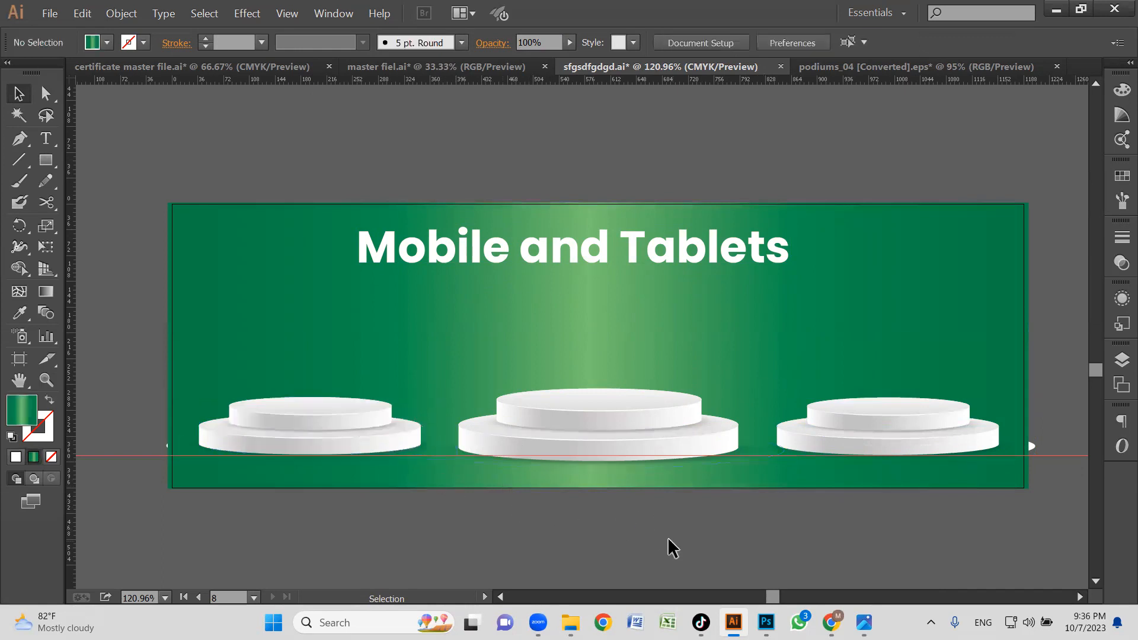
{"action": "left_click", "coordinate": [335, 422]}
{"action": "left_click", "coordinate": [759, 518]}
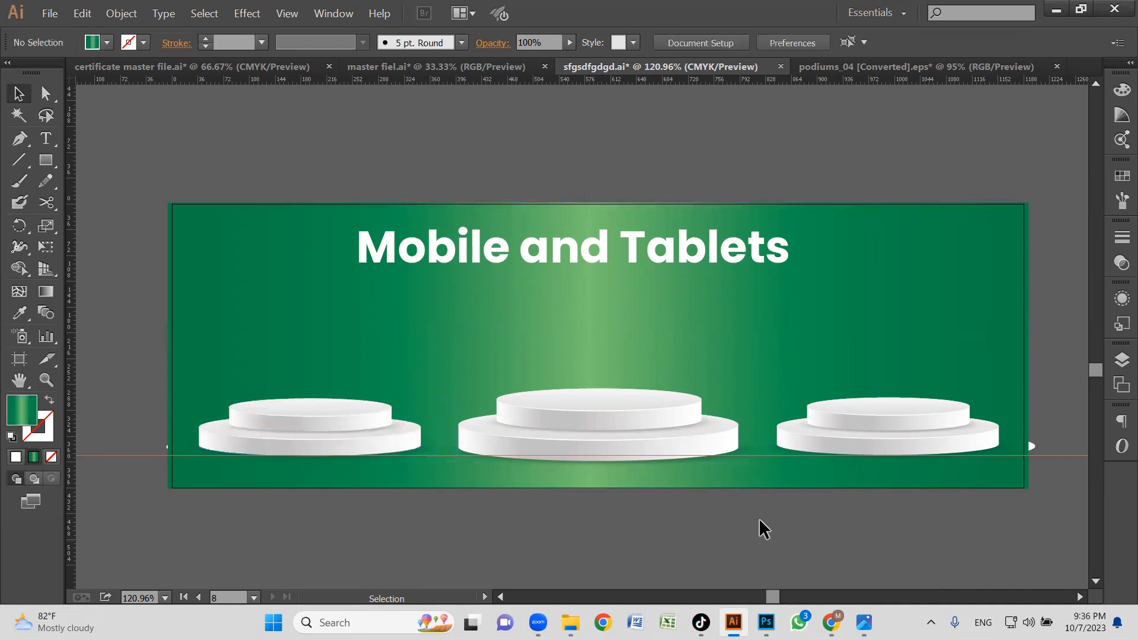
Lock the green background rectangle and hide the guides.
{"action": "left_click", "coordinate": [237, 236]}
{"action": "left_click", "coordinate": [110, 369]}
{"action": "right_click", "coordinate": [137, 320]}
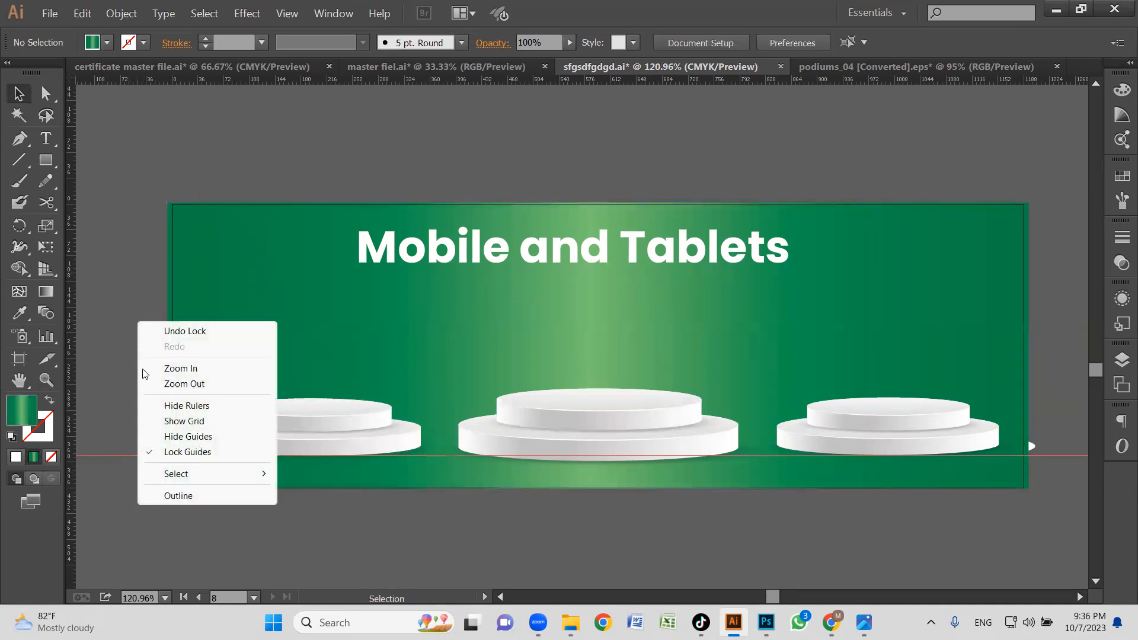
{"action": "left_click", "coordinate": [187, 436]}
Switch to Chrome and open the Apple mobile phones page from the Lahore Centre site's Mobiles & Tablets category.
{"action": "key", "text": "z"}
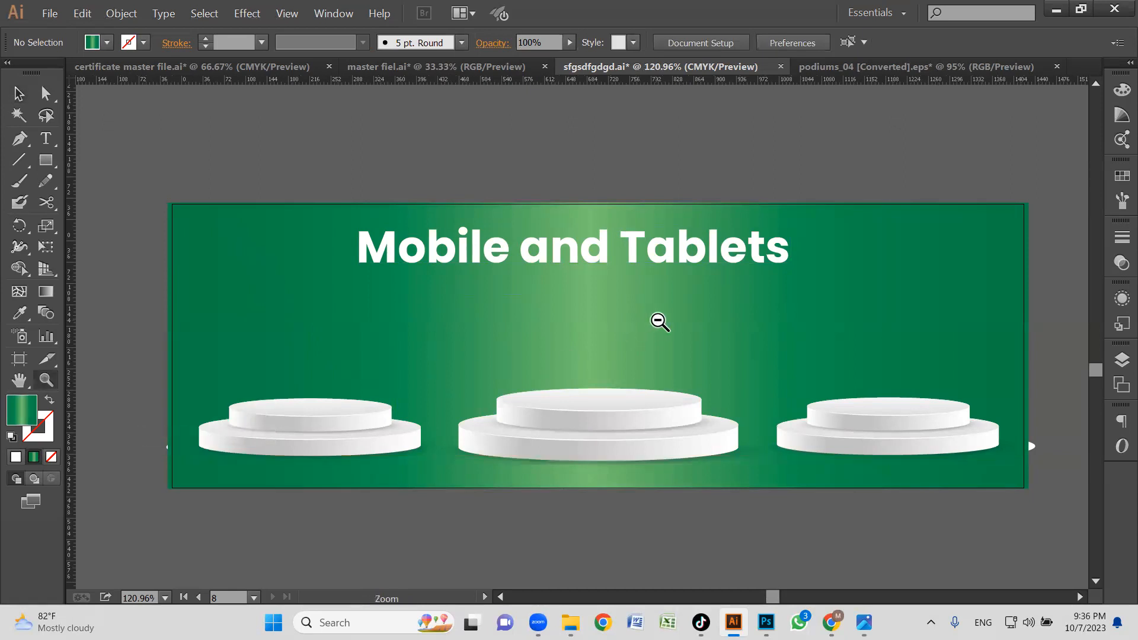
{"action": "left_click", "coordinate": [658, 320], "text": "alt"}
{"action": "left_click", "coordinate": [638, 368], "text": "alt"}
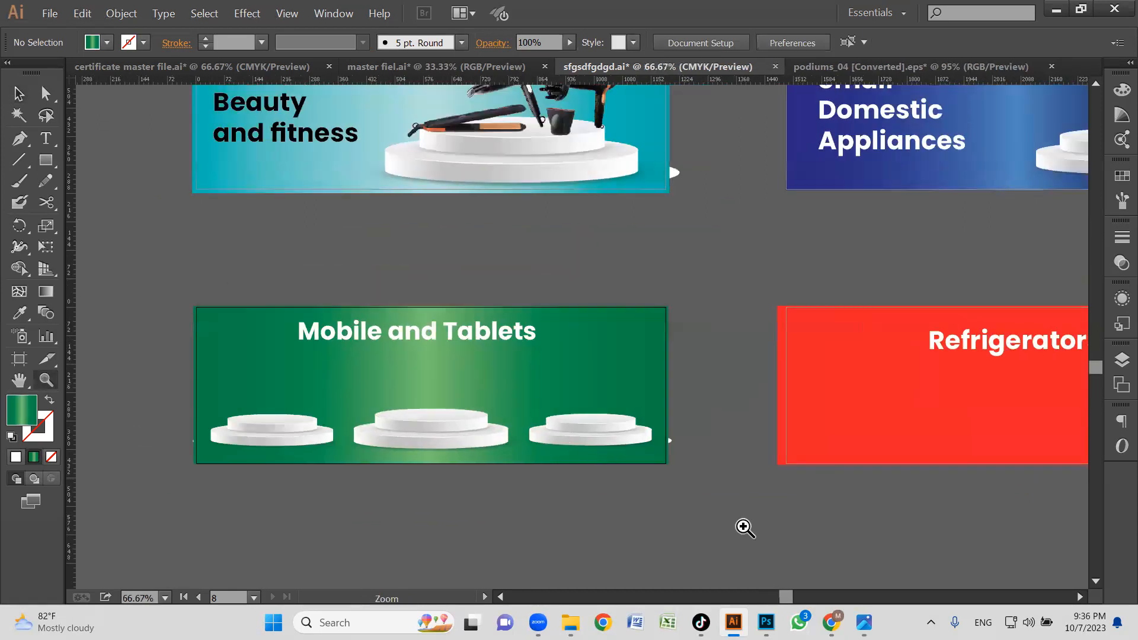
{"action": "left_click", "coordinate": [832, 623]}
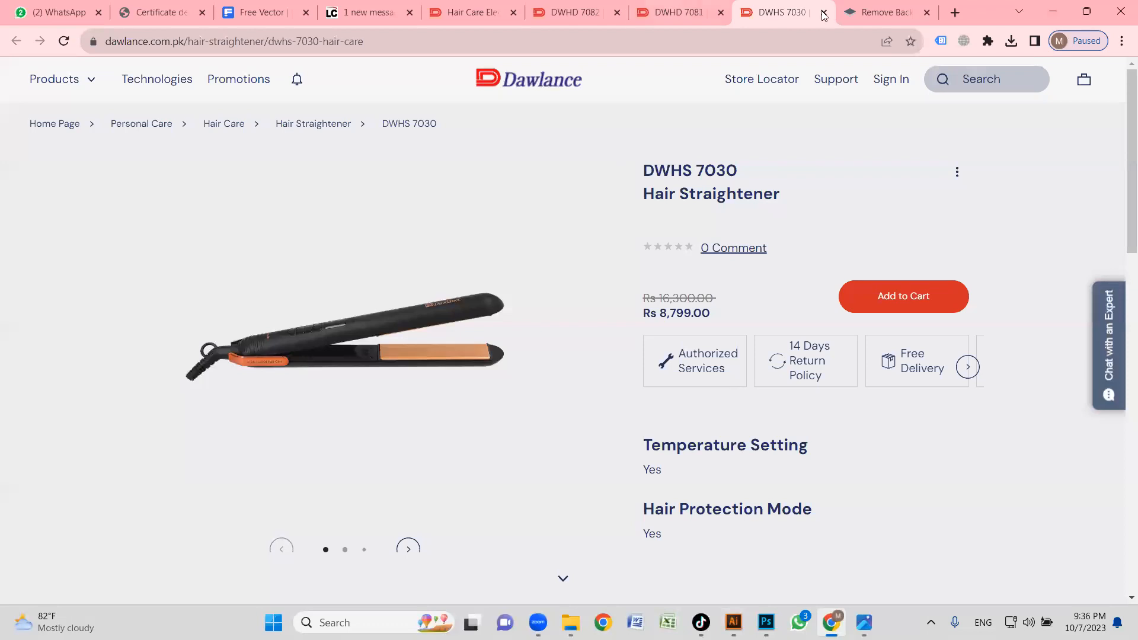
{"action": "left_click", "coordinate": [368, 12]}
{"action": "left_click", "coordinate": [259, 86]}
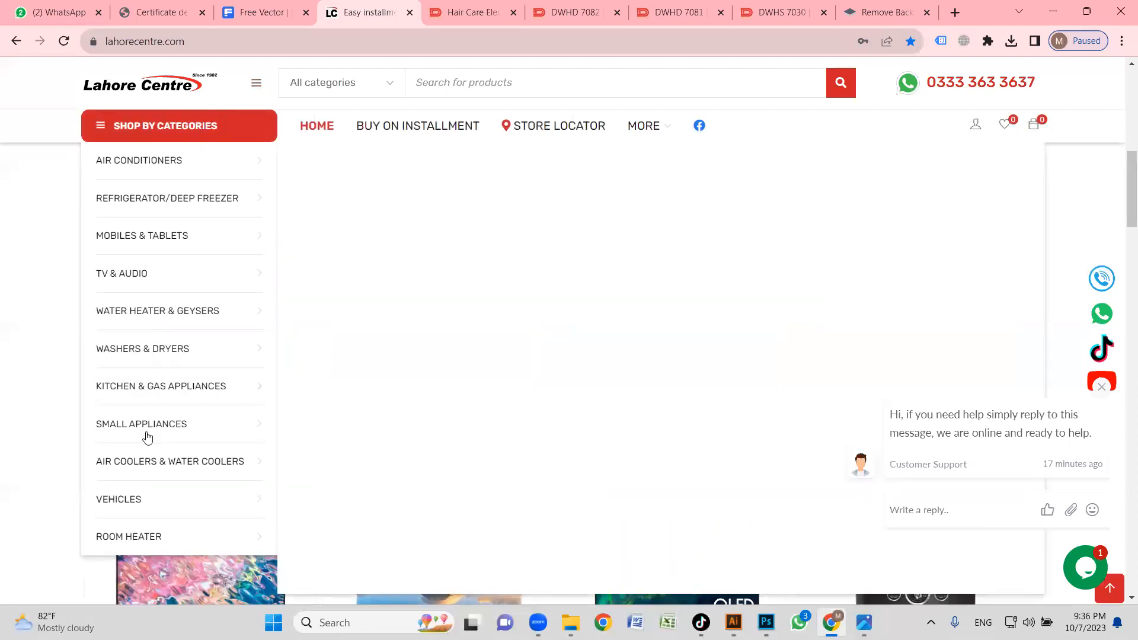
{"action": "mouse_move", "coordinate": [140, 436]}
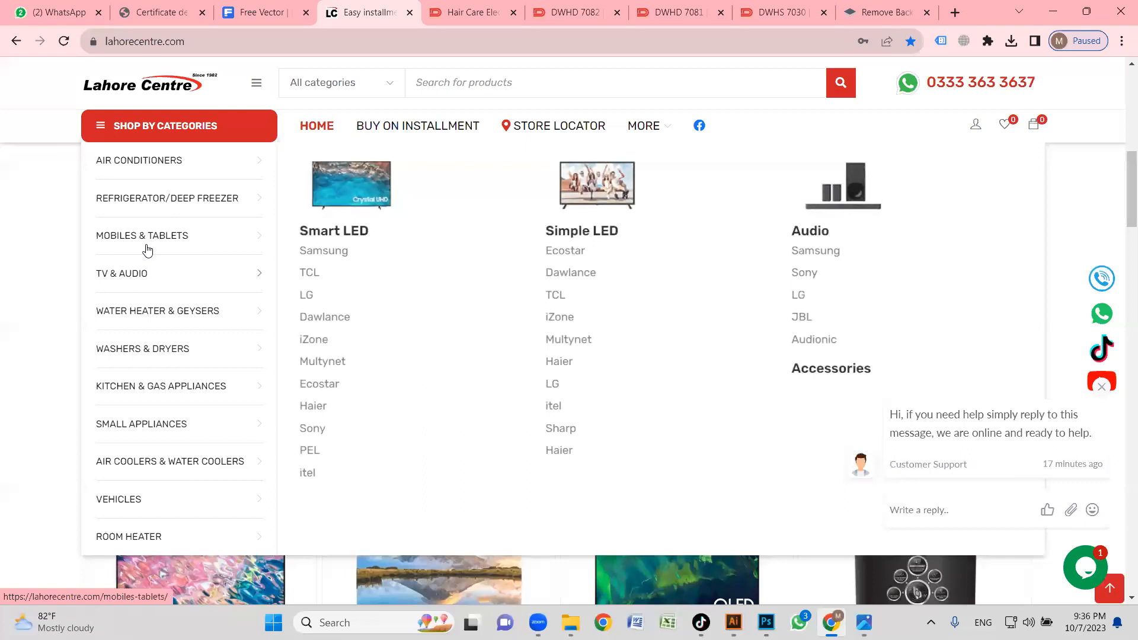
{"action": "mouse_move", "coordinate": [147, 250]}
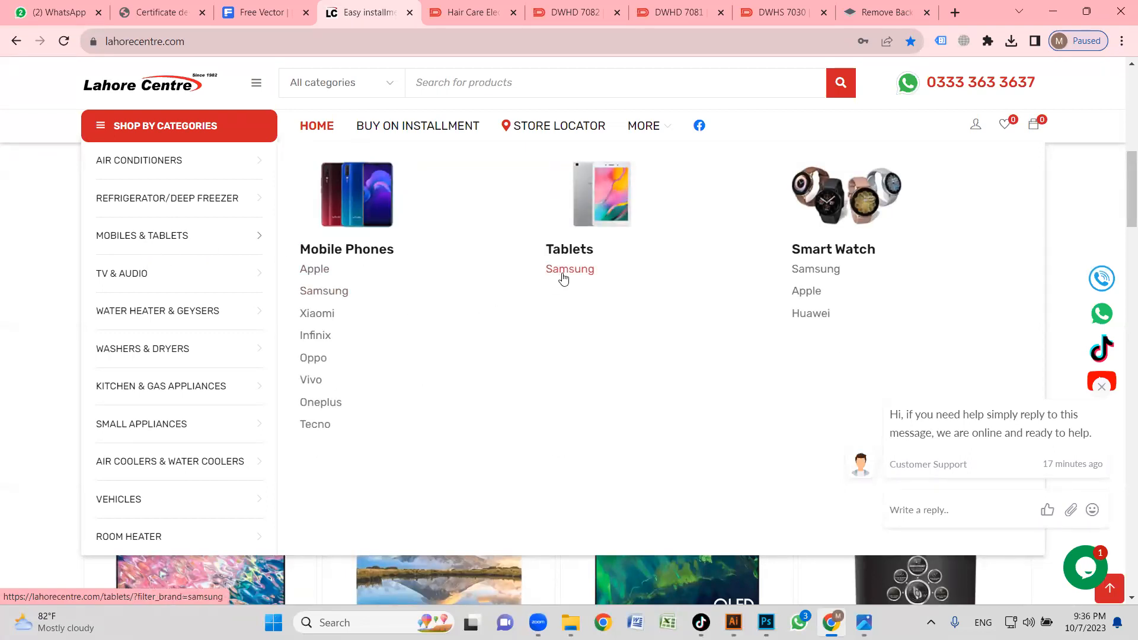
{"action": "left_click", "coordinate": [316, 270]}
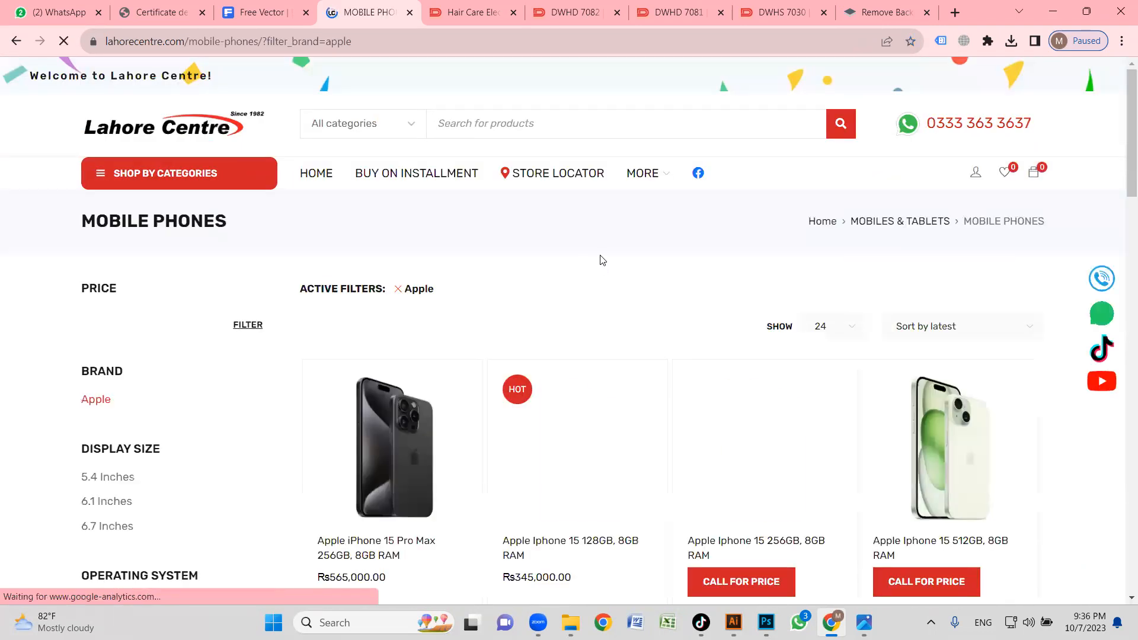
Look through the Apple phones against the Mobile and Tablets banner and open the Apple Iphone 15 512GB, 8GB RAM product.
{"action": "scroll", "coordinate": [735, 308], "scroll_direction": "down", "scroll_amount": 2}
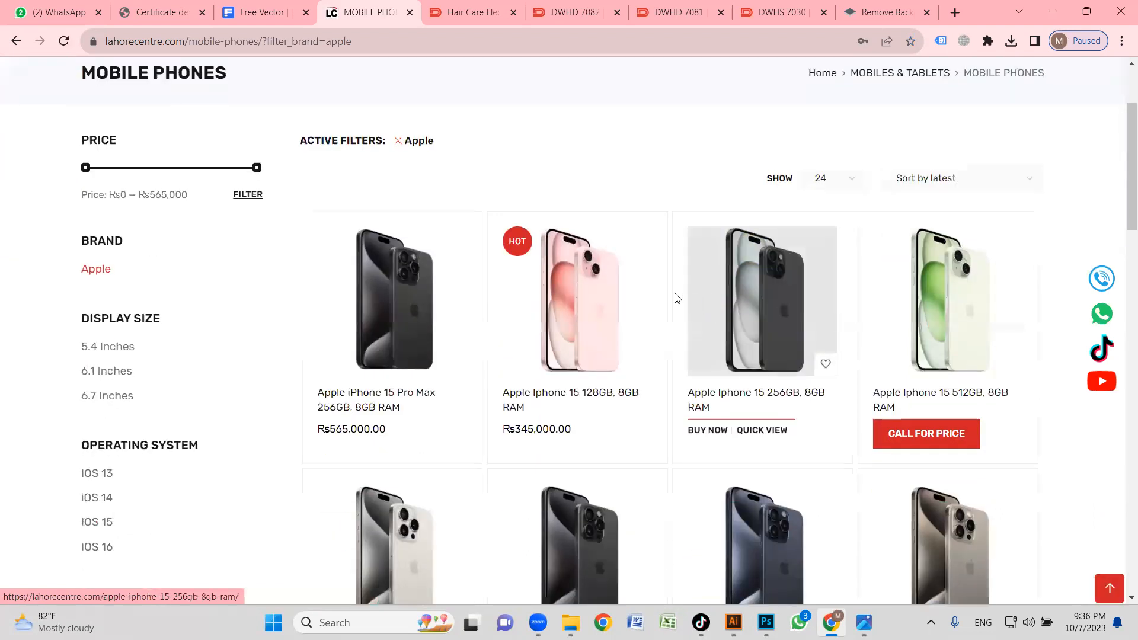
{"action": "scroll", "coordinate": [677, 298], "scroll_direction": "down", "scroll_amount": 2}
{"action": "key", "text": "alt+Tab"}
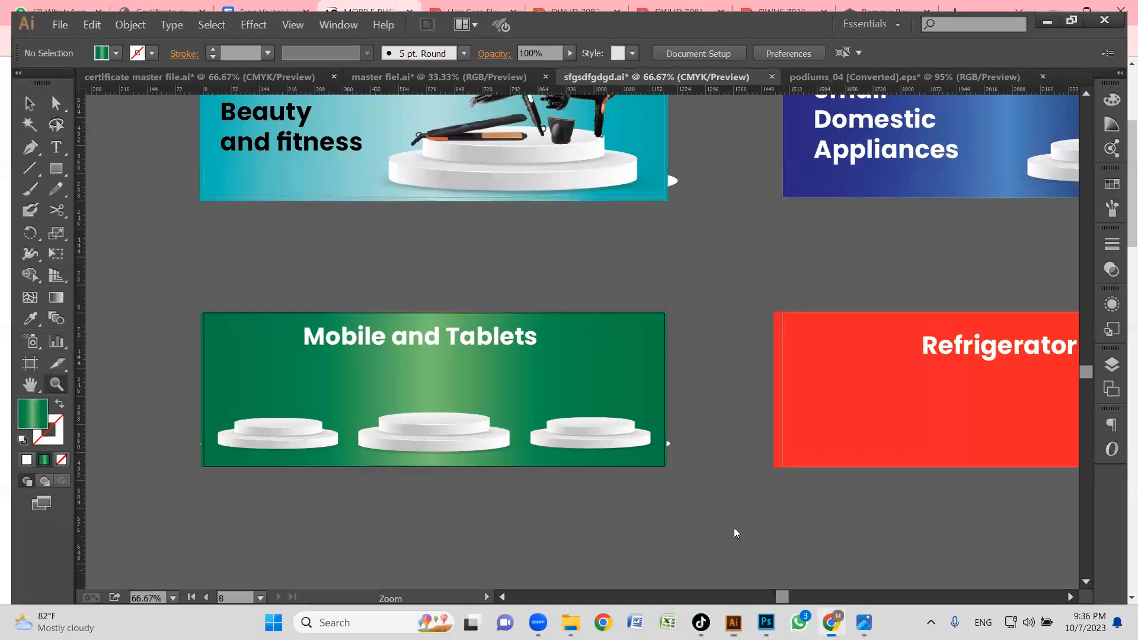
{"action": "key", "text": "alt+Tab"}
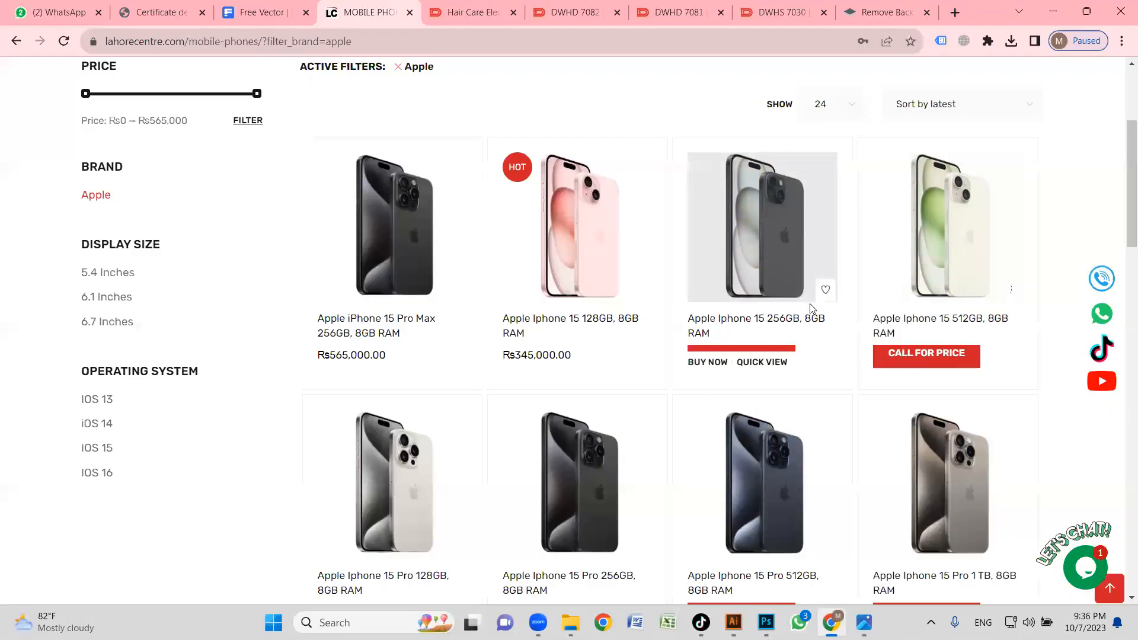
{"action": "left_click", "coordinate": [967, 247]}
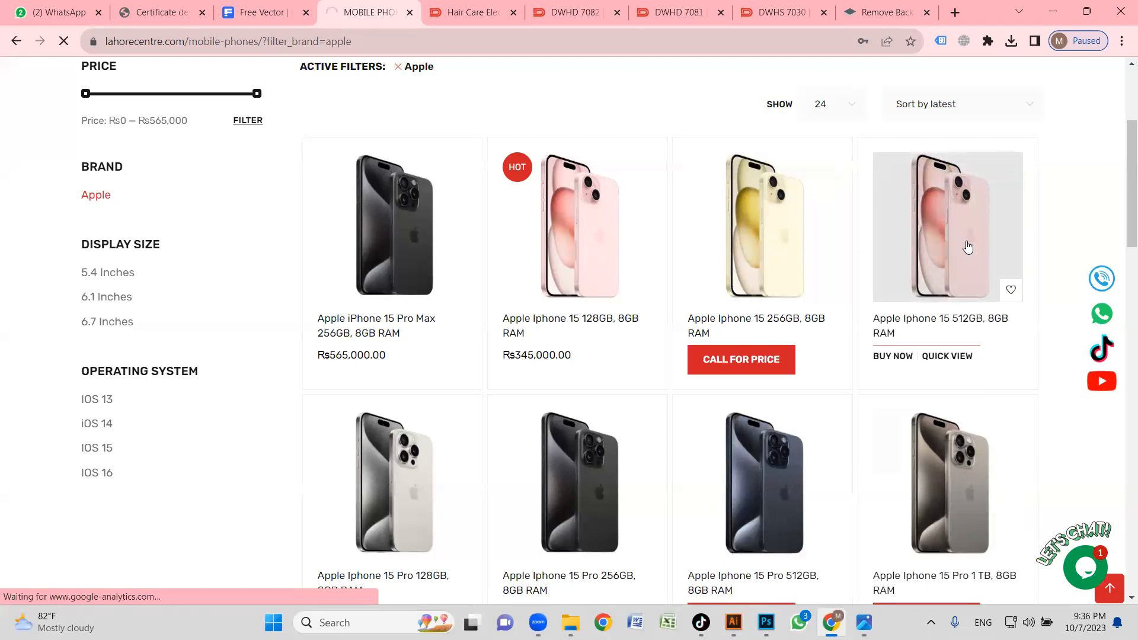
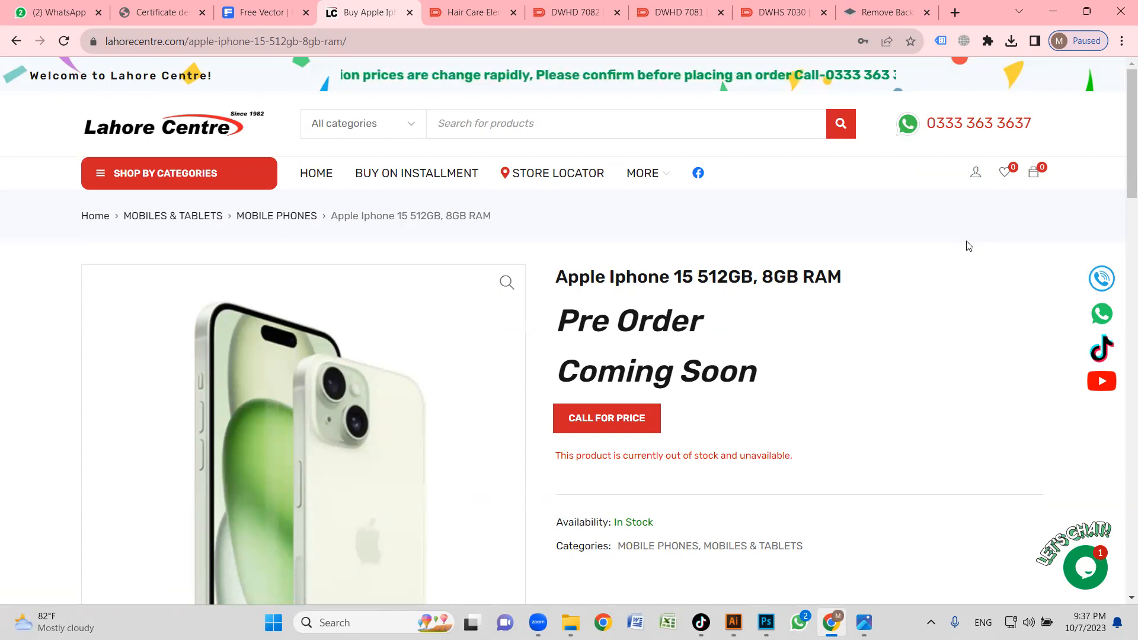
Copy the green iPhone 15 product image, remove its background in remove.bg and download the preview-size cutout.
{"action": "scroll", "coordinate": [551, 362], "scroll_direction": "down", "scroll_amount": 1}
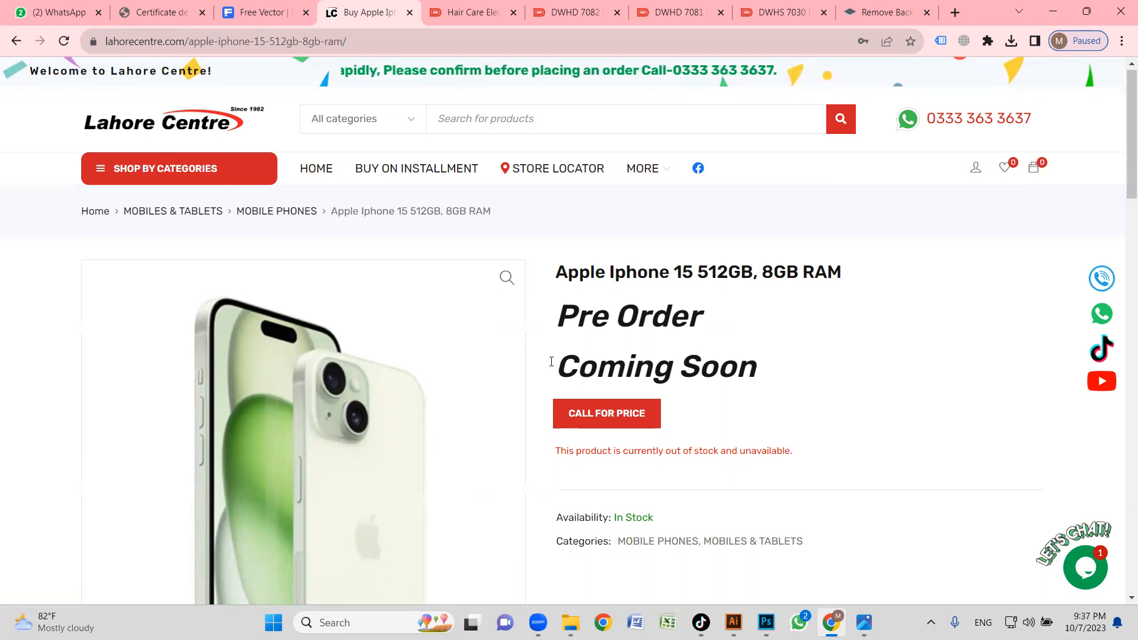
{"action": "scroll", "coordinate": [551, 361], "scroll_direction": "down", "scroll_amount": 4}
{"action": "right_click", "coordinate": [329, 286]}
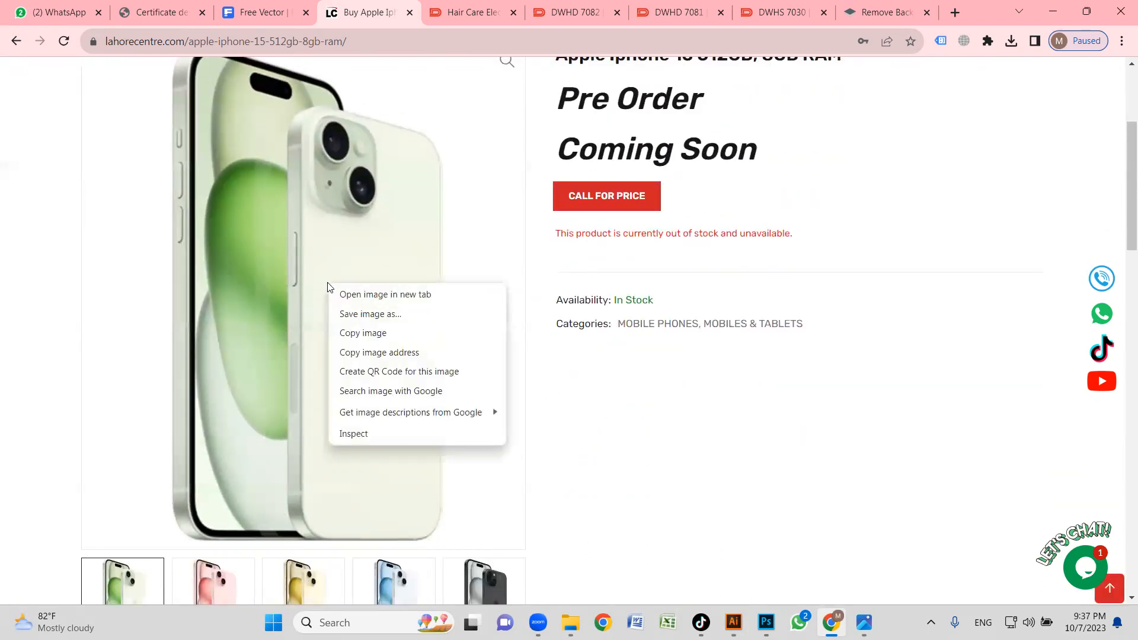
{"action": "left_click", "coordinate": [374, 332]}
{"action": "left_click", "coordinate": [883, 12]}
{"action": "key", "text": "ctrl+v"}
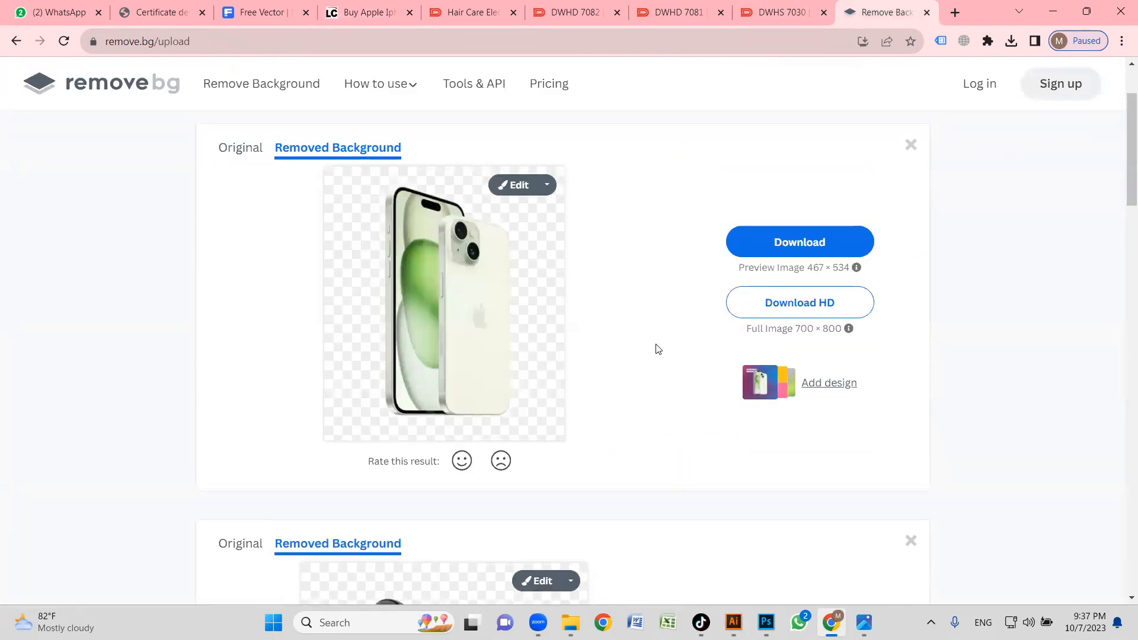
{"action": "left_click", "coordinate": [800, 243]}
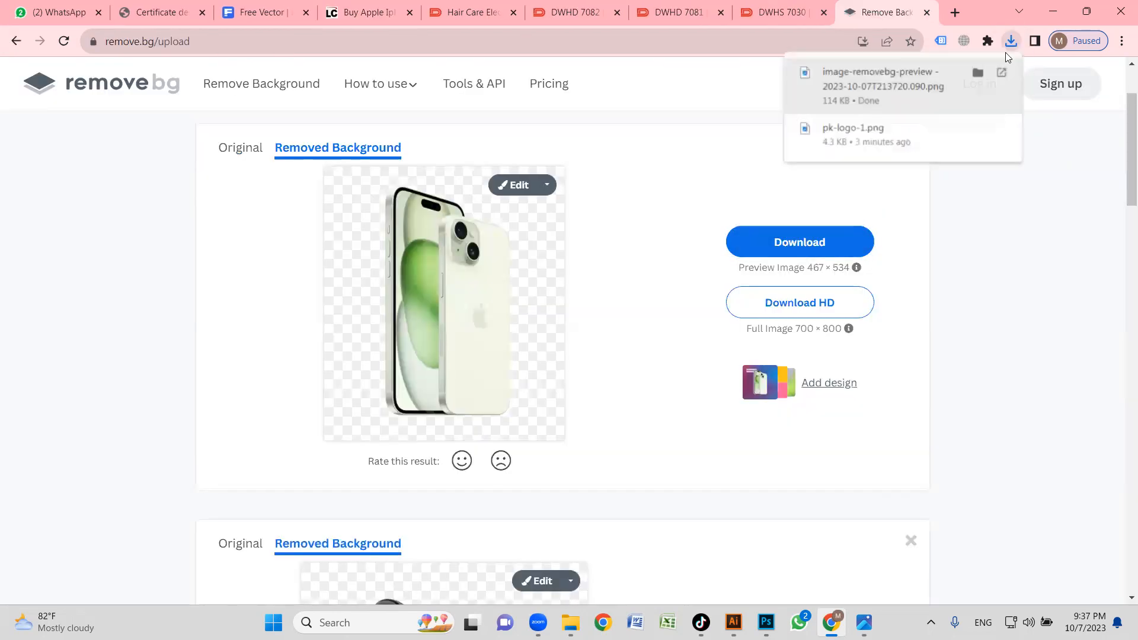
Place the downloaded iPhone cutout into the Illustrator banner, scale it down and stand it on the left podium.
{"action": "left_click", "coordinate": [978, 73]}
{"action": "left_click_drag", "start_coordinate": [1003, 419], "coordinate": [352, 376]}
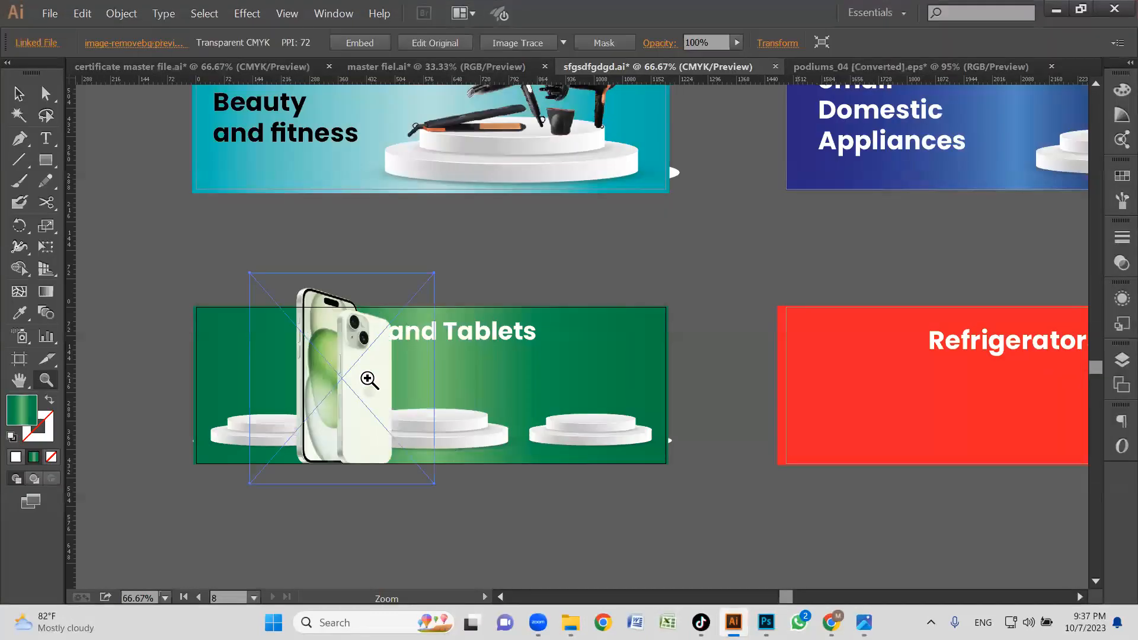
{"action": "left_click_drag", "start_coordinate": [428, 286], "coordinate": [358, 358]}
{"action": "left_click_drag", "start_coordinate": [312, 419], "coordinate": [392, 501]}
{"action": "left_click_drag", "start_coordinate": [409, 444], "coordinate": [292, 476]}
{"action": "key", "text": "v"}
{"action": "left_click", "coordinate": [573, 400], "text": "ctrl+alt"}
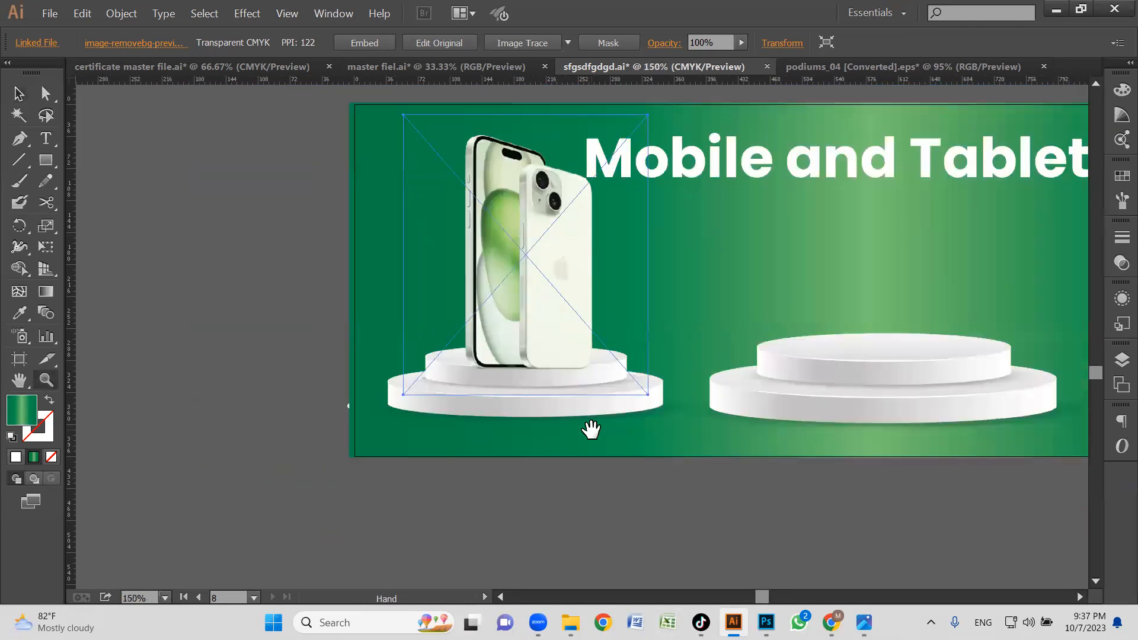
Move the left podium and iPhone down together, then adjust the iPhone's height so it rests on the podium top.
{"action": "left_click_drag", "start_coordinate": [589, 426], "coordinate": [562, 442]}
{"action": "left_click", "coordinate": [502, 425]}
{"action": "left_click", "coordinate": [484, 308], "text": "shift"}
{"action": "left_click_drag", "start_coordinate": [506, 299], "coordinate": [508, 324]}
{"action": "left_click", "coordinate": [252, 289]}
{"action": "left_click", "coordinate": [531, 287]}
{"action": "left_click_drag", "start_coordinate": [531, 287], "coordinate": [532, 273]}
{"action": "left_click", "coordinate": [298, 179]}
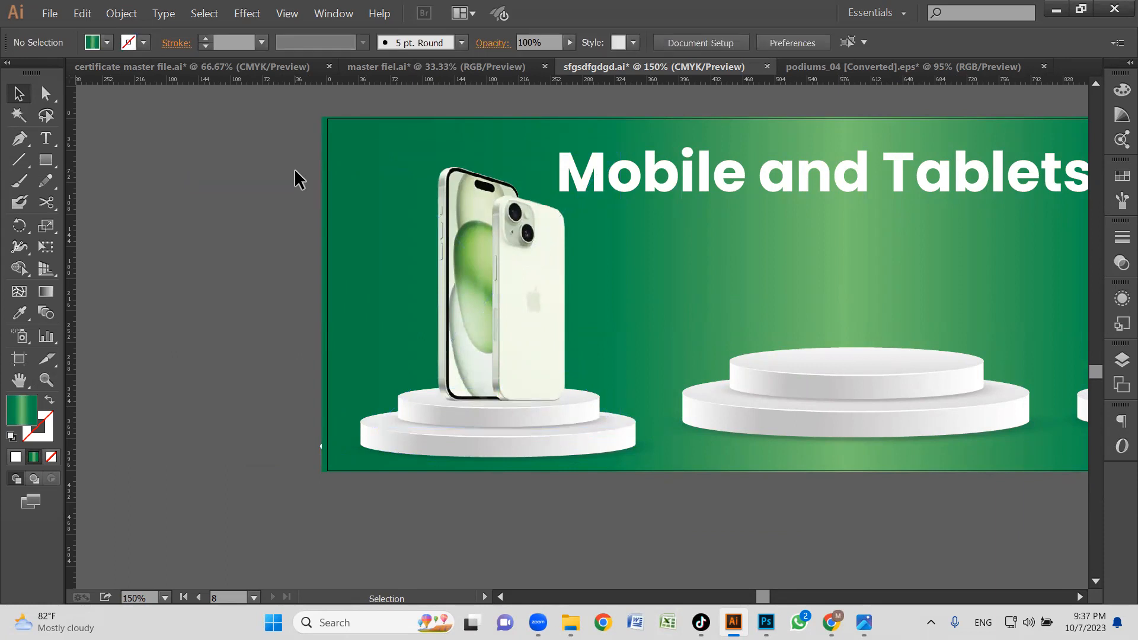
Move the "Mobile and Tablets" title out of the green banner to the empty area directly above it.
{"action": "key", "text": "z"}
{"action": "left_click", "coordinate": [535, 292], "text": "alt"}
{"action": "left_click_drag", "start_coordinate": [521, 389], "coordinate": [328, 390]}
{"action": "left_click", "coordinate": [585, 355]}
{"action": "left_click_drag", "start_coordinate": [609, 343], "coordinate": [628, 368]}
{"action": "left_click", "coordinate": [596, 314], "text": "alt"}
{"action": "left_click", "coordinate": [632, 275]}
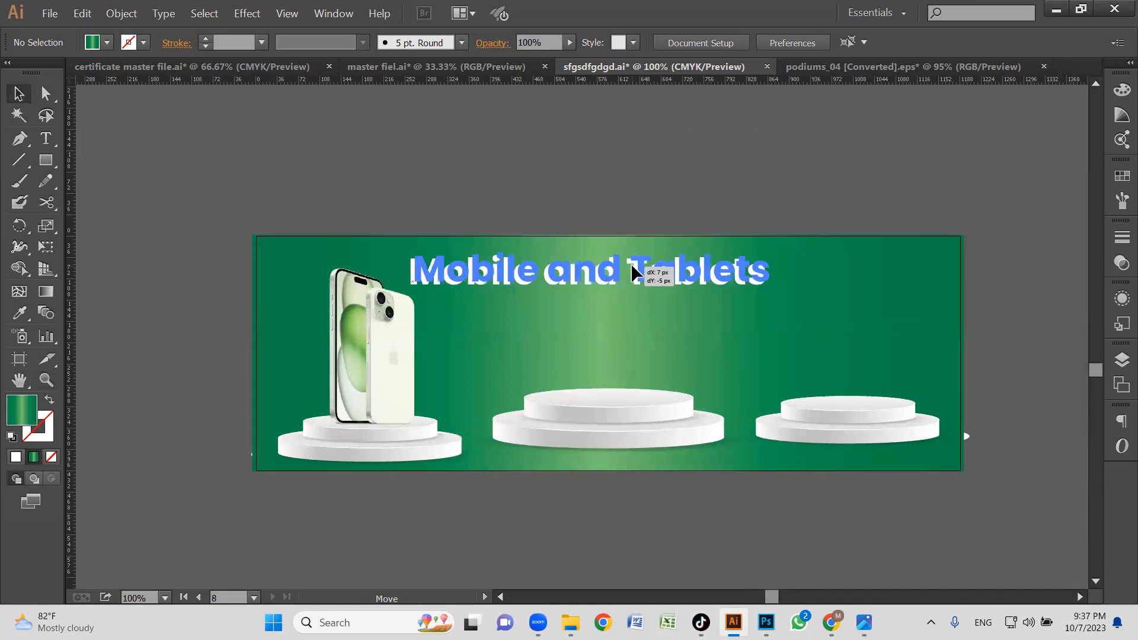
{"action": "left_click_drag", "start_coordinate": [633, 276], "coordinate": [629, 184]}
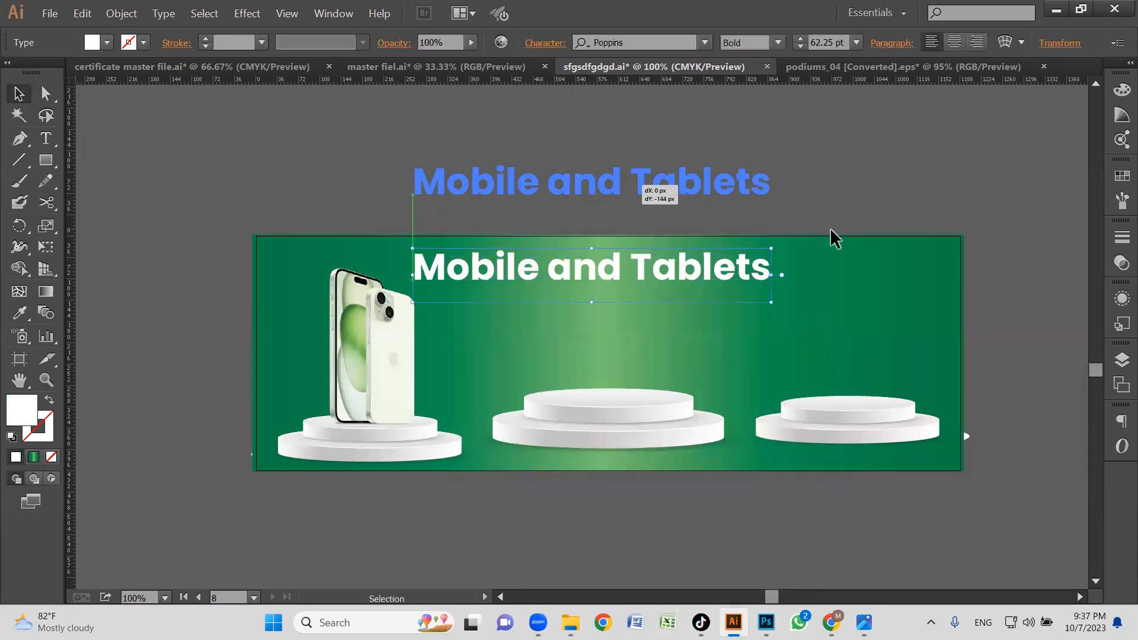
{"action": "left_click", "coordinate": [830, 229]}
{"action": "left_click_drag", "start_coordinate": [732, 255], "coordinate": [722, 252]}
{"action": "left_click", "coordinate": [384, 348]}
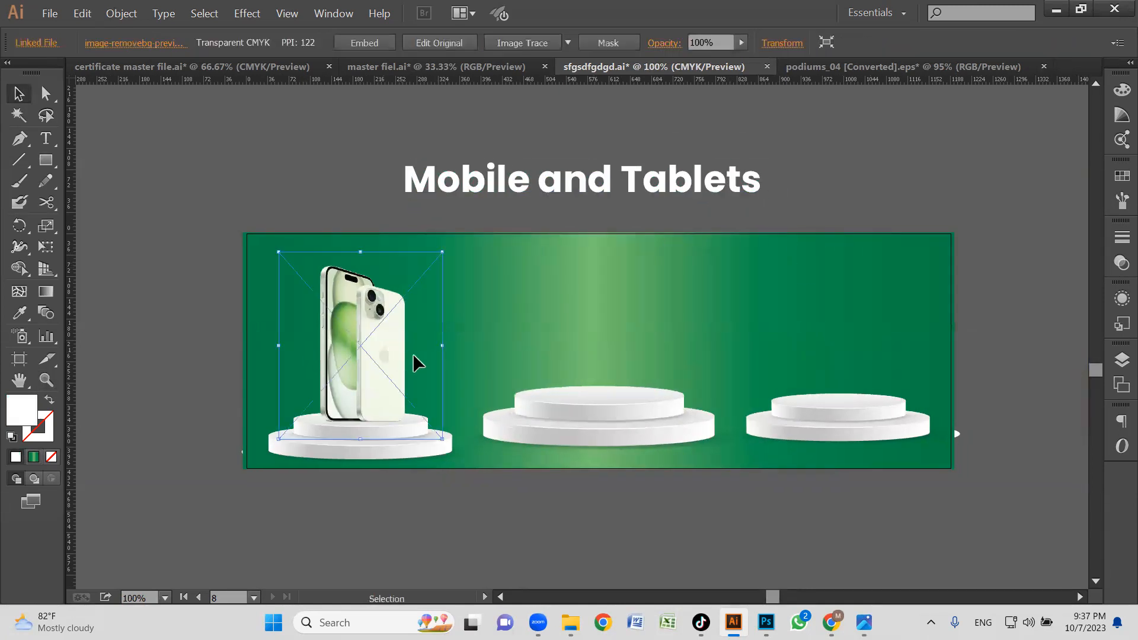
{"action": "left_click", "coordinate": [236, 323]}
{"action": "left_click_drag", "start_coordinate": [681, 409], "coordinate": [621, 400]}
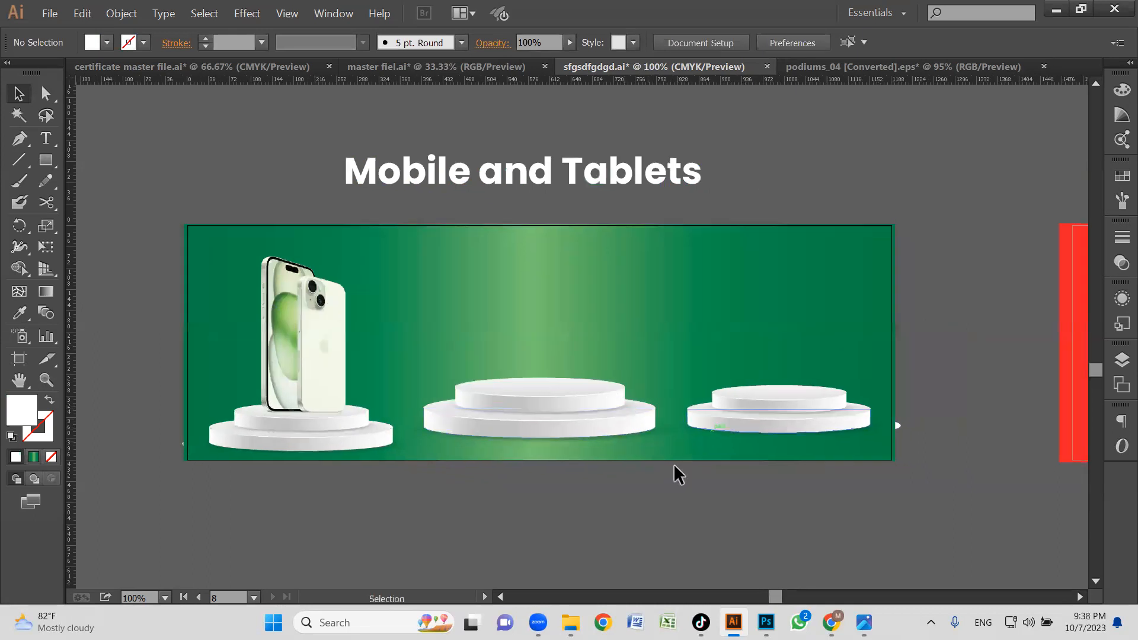
Switch to Chrome and return from the iPhone 15 product to the Apple mobile phones listing.
{"action": "left_click", "coordinate": [831, 622]}
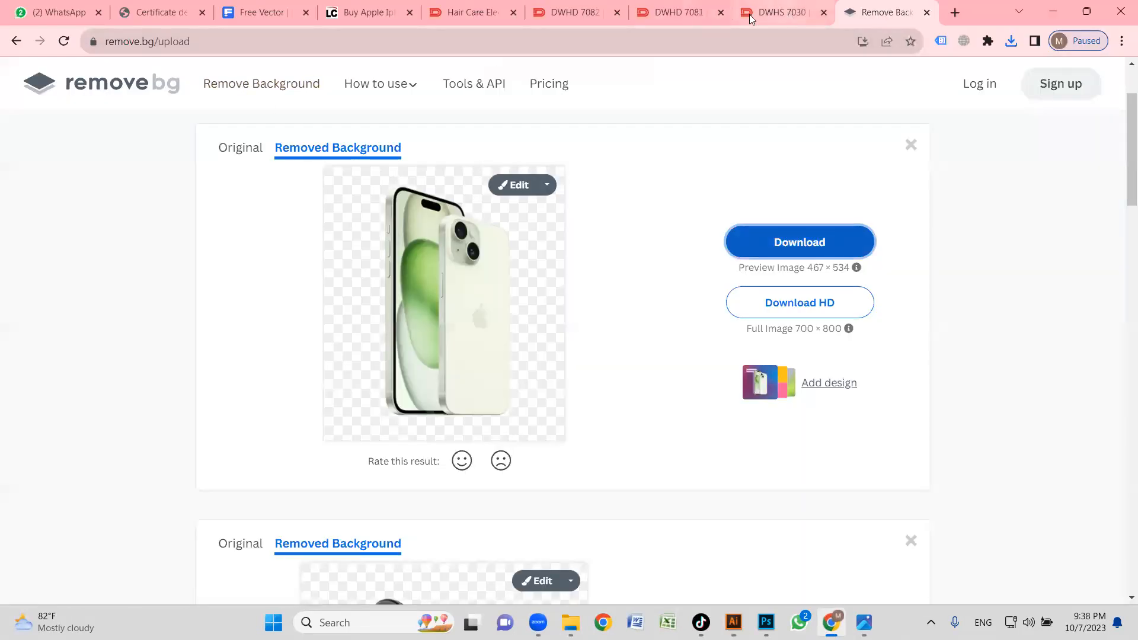
{"action": "left_click", "coordinate": [382, 17]}
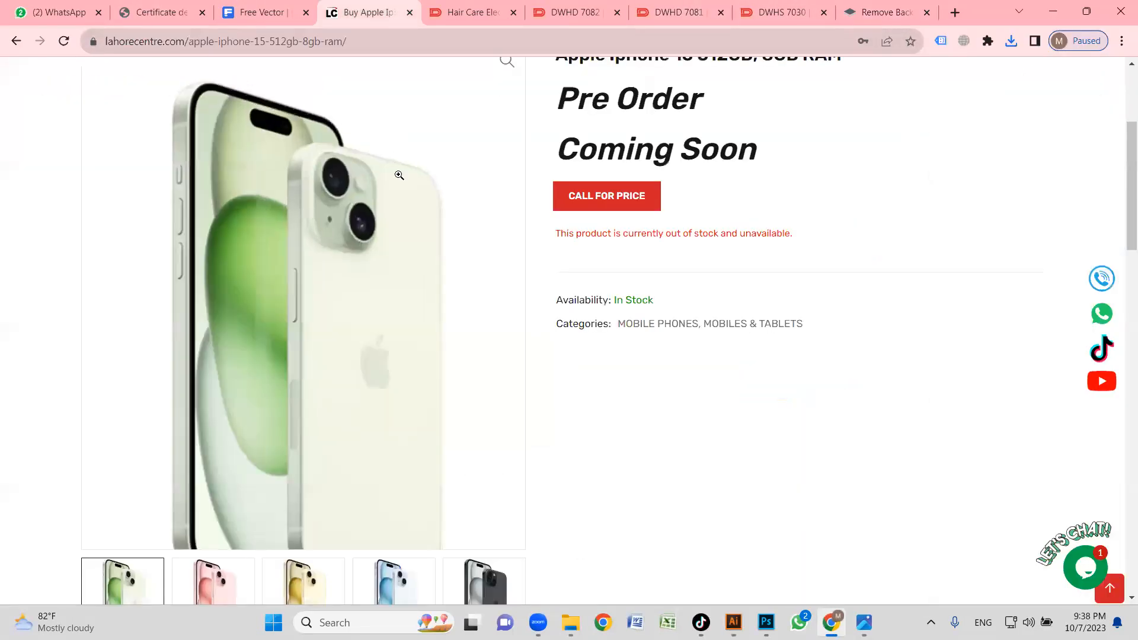
{"action": "left_click", "coordinate": [18, 42]}
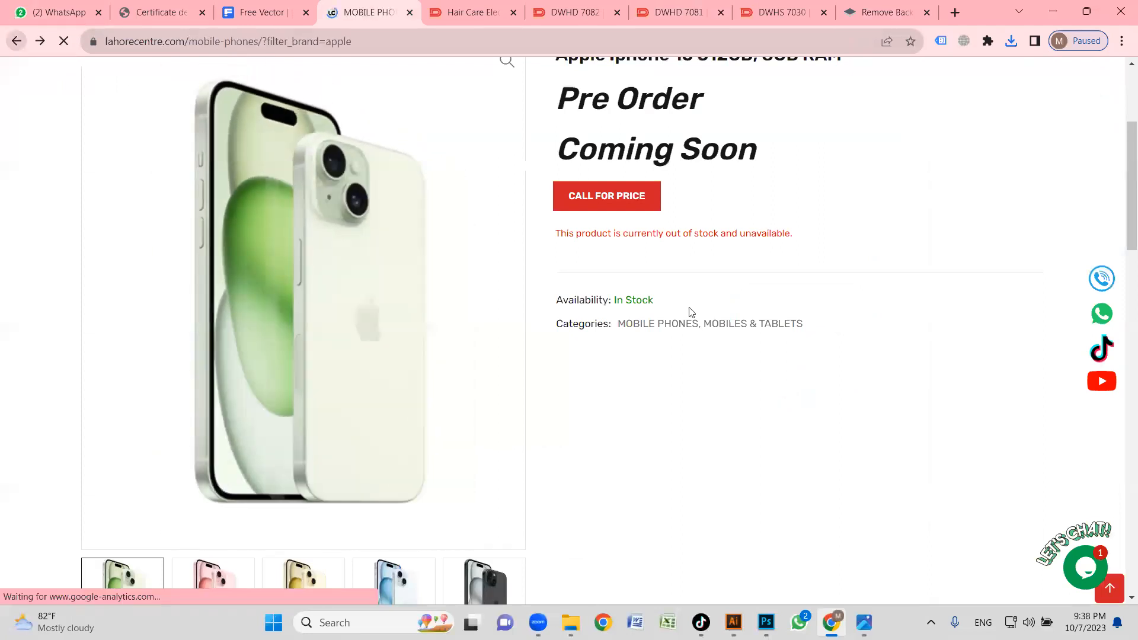
{"action": "scroll", "coordinate": [592, 362], "scroll_direction": "down", "scroll_amount": 5}
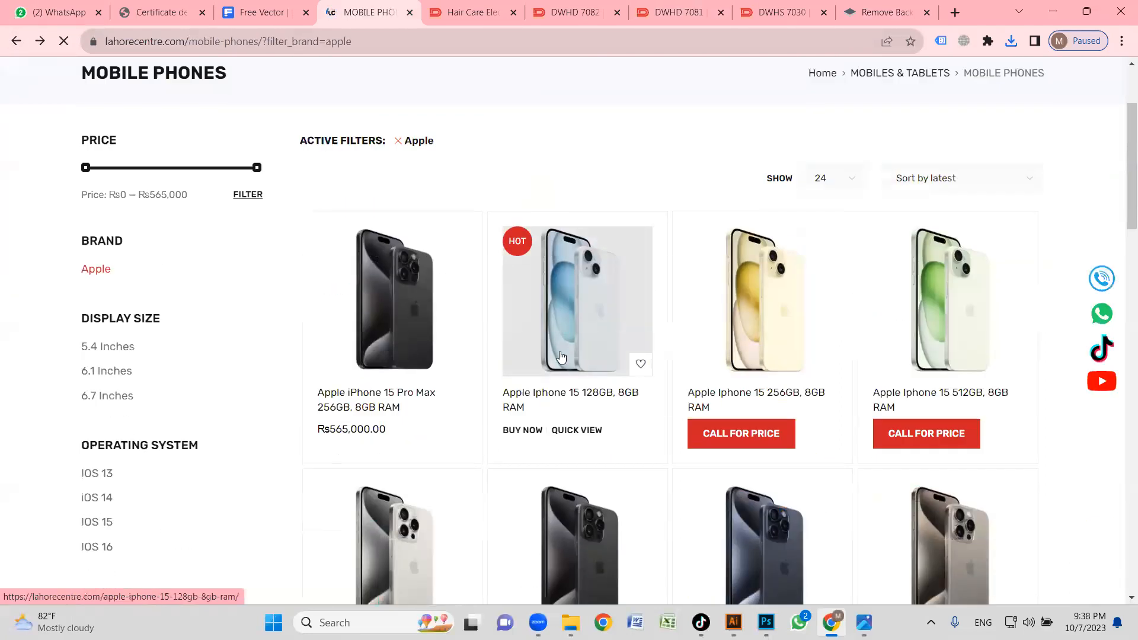
{"action": "scroll", "coordinate": [418, 308], "scroll_direction": "up", "scroll_amount": 5}
Open the Samsung tablets page from the Lahore Centre site's Mobiles & Tablets category.
{"action": "mouse_move", "coordinate": [207, 185]}
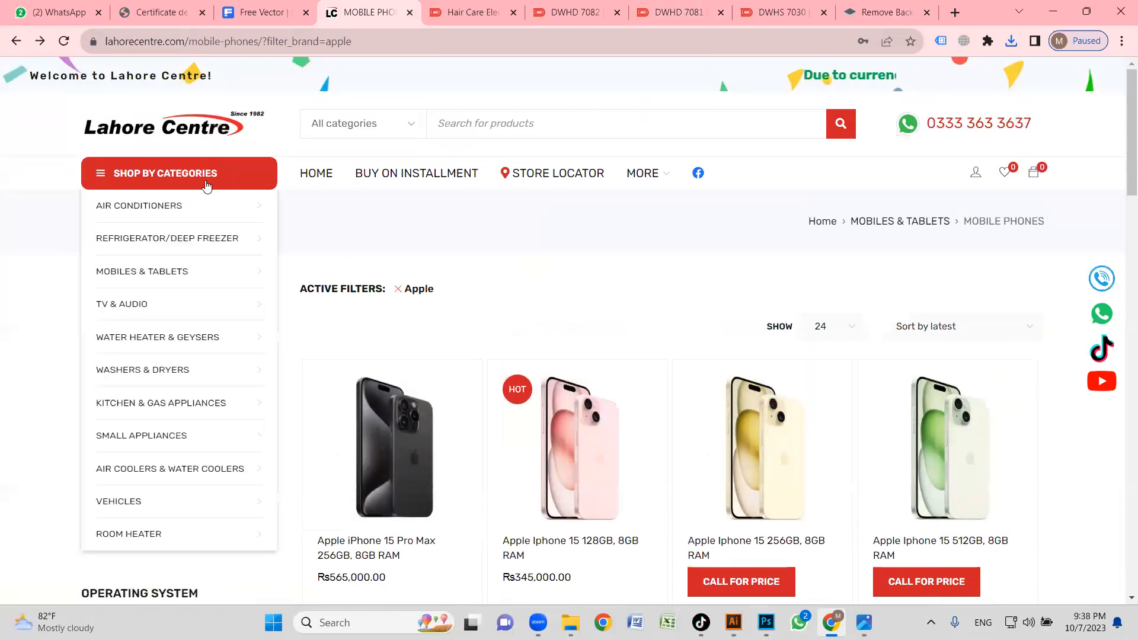
{"action": "scroll", "coordinate": [179, 261], "scroll_direction": "down", "scroll_amount": 1}
{"action": "mouse_move", "coordinate": [193, 298]}
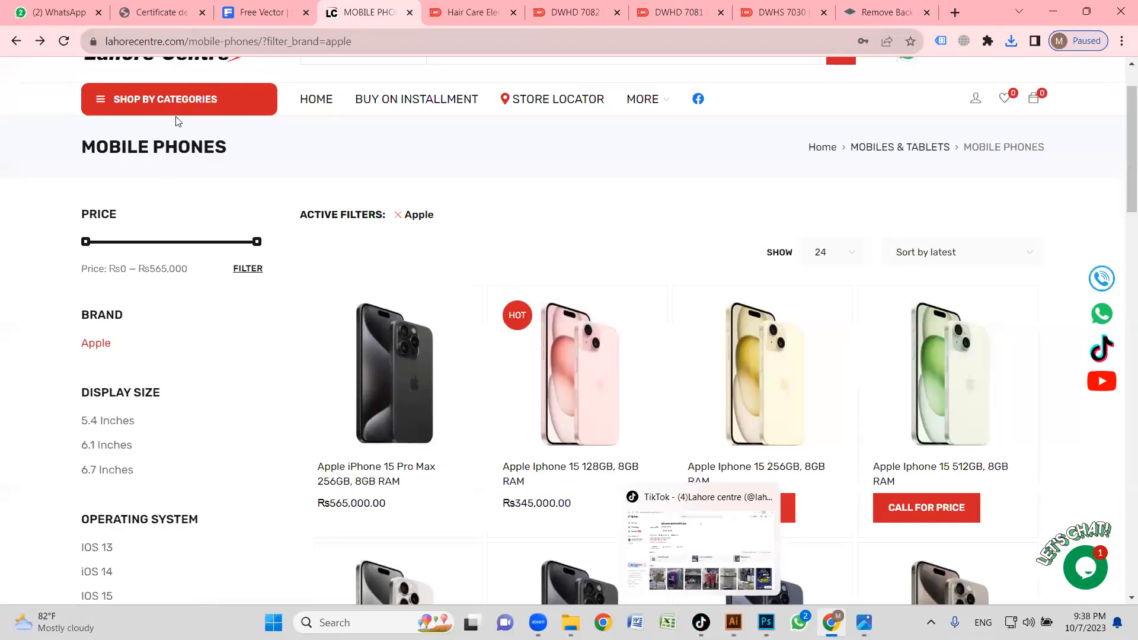
{"action": "mouse_move", "coordinate": [176, 118]}
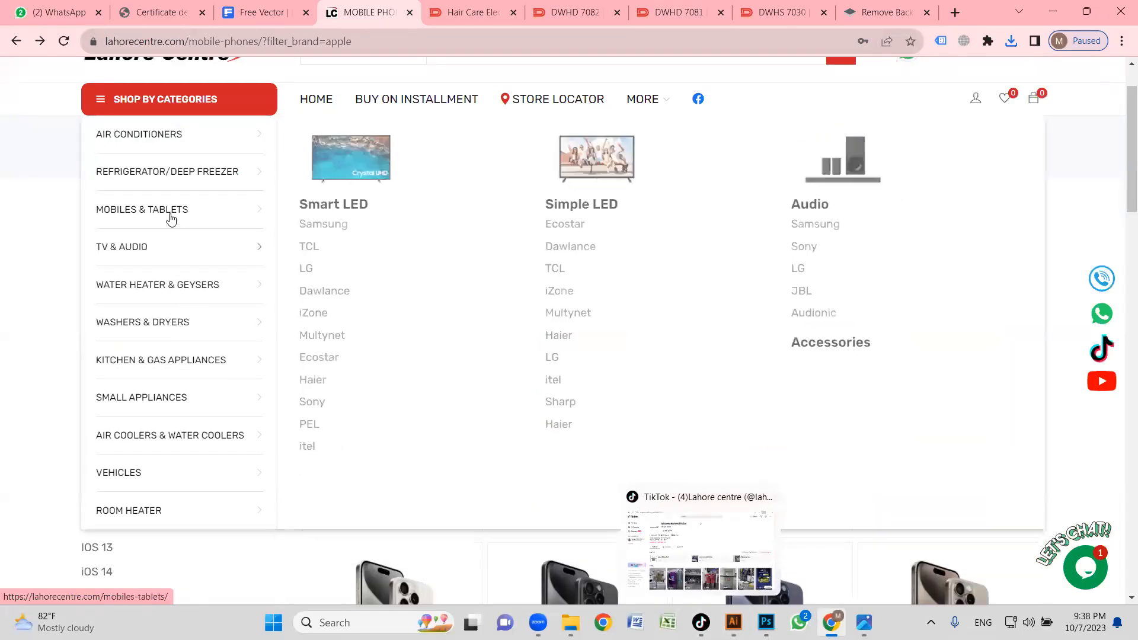
{"action": "mouse_move", "coordinate": [172, 210]}
{"action": "left_click", "coordinate": [580, 251]}
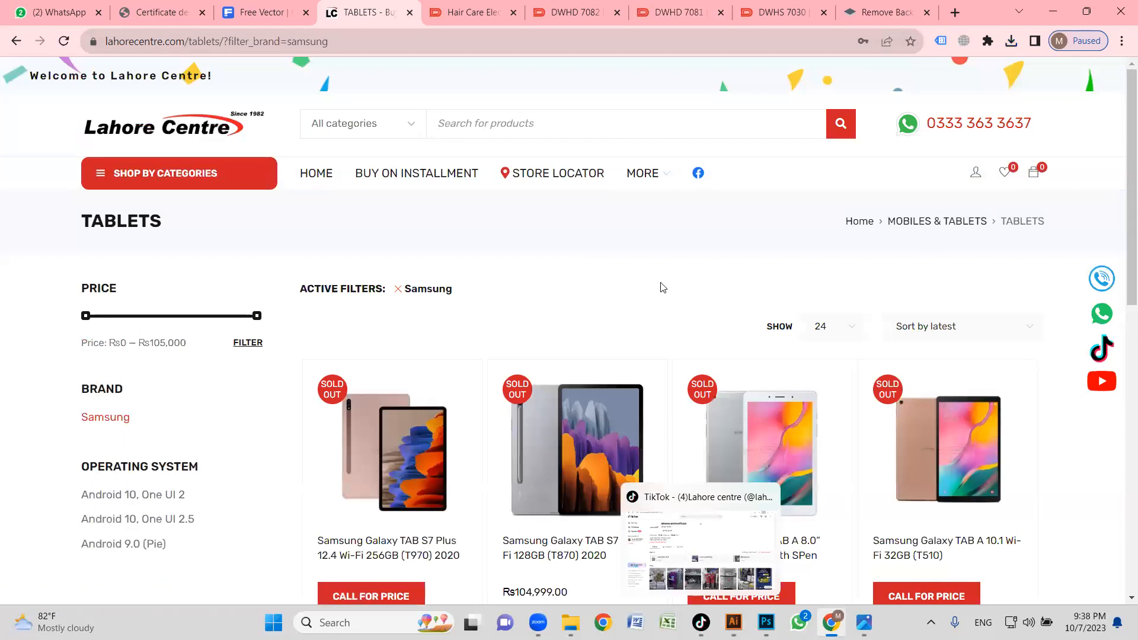
Look through the Samsung tablets, open the Samsung Galaxy TAB A 8.0" with SPen (P205) and copy its product image.
{"action": "scroll", "coordinate": [663, 285], "scroll_direction": "down", "scroll_amount": 2}
{"action": "scroll", "coordinate": [580, 299], "scroll_direction": "down", "scroll_amount": 2}
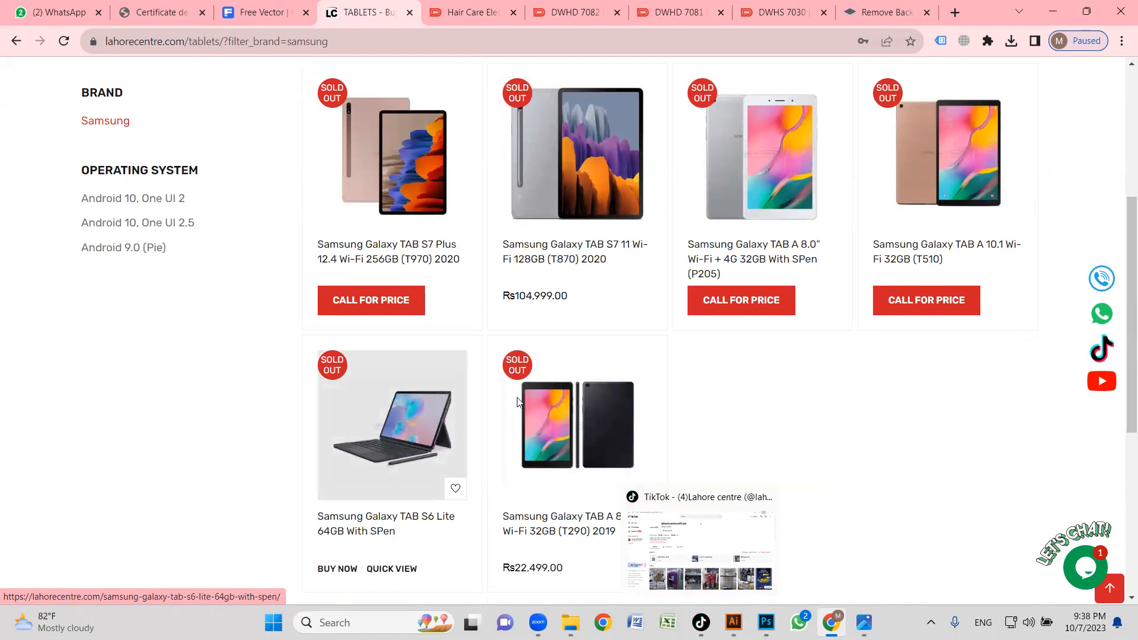
{"action": "scroll", "coordinate": [510, 242], "scroll_direction": "up", "scroll_amount": 1}
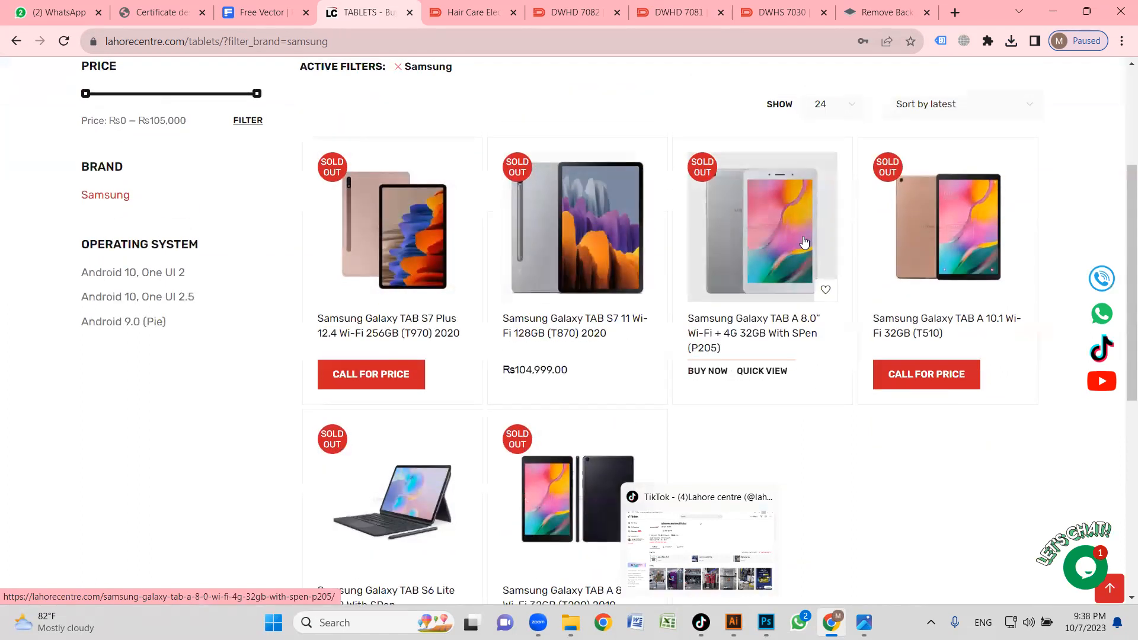
{"action": "left_click", "coordinate": [754, 242]}
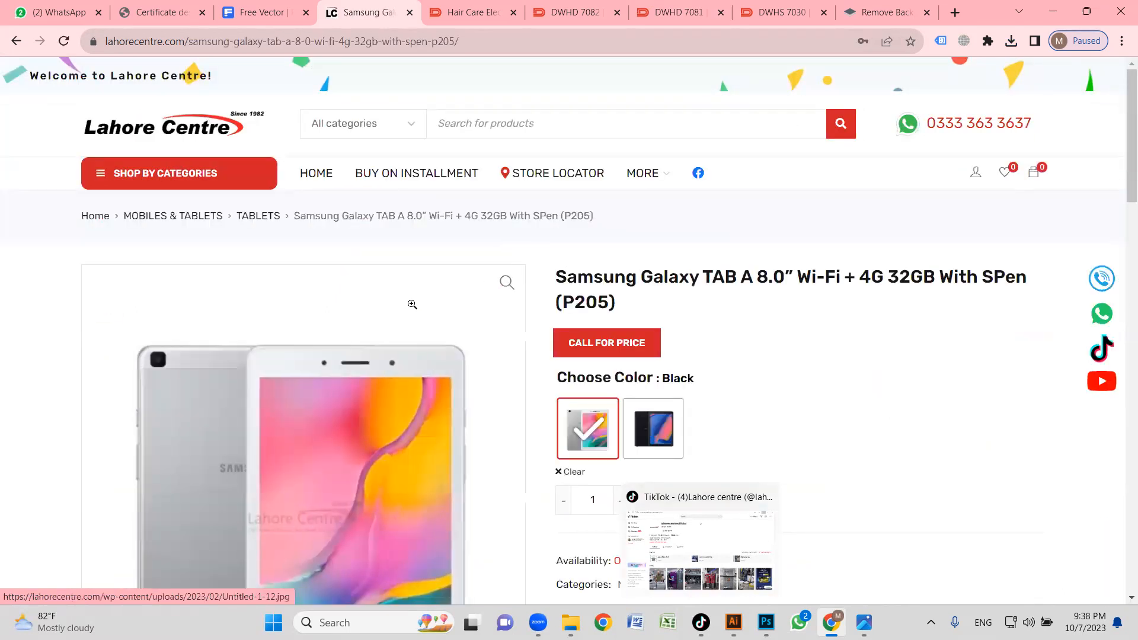
{"action": "scroll", "coordinate": [315, 282], "scroll_direction": "down", "scroll_amount": 3}
{"action": "right_click", "coordinate": [305, 229]}
{"action": "left_click", "coordinate": [320, 280]}
{"action": "left_click", "coordinate": [52, 8]}
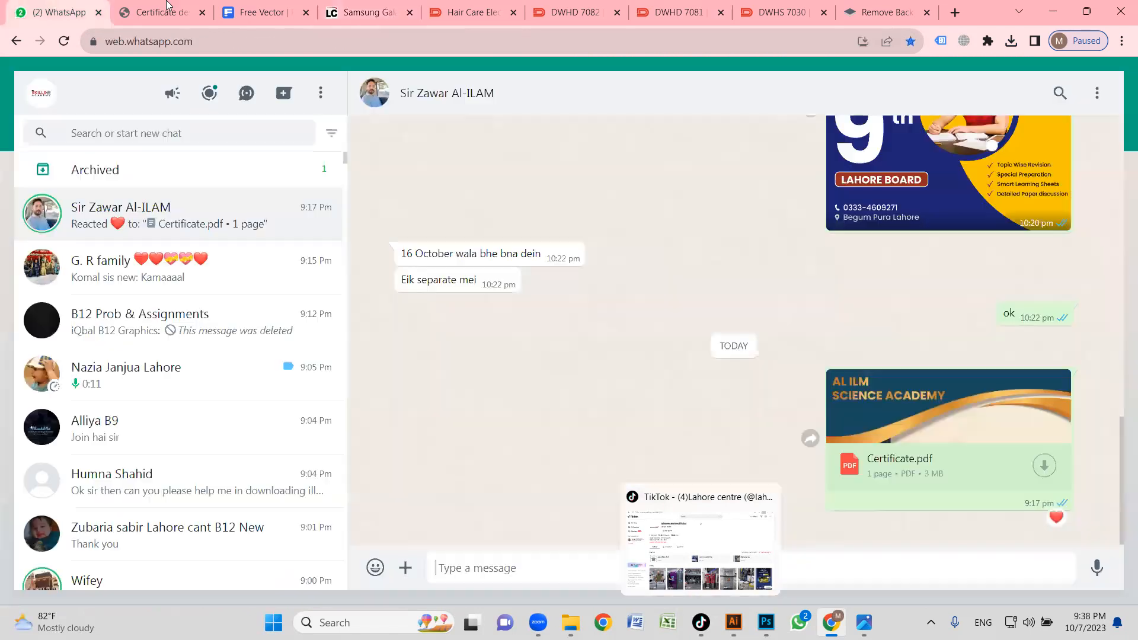
{"action": "left_click", "coordinate": [161, 10]}
{"action": "left_click", "coordinate": [1052, 11]}
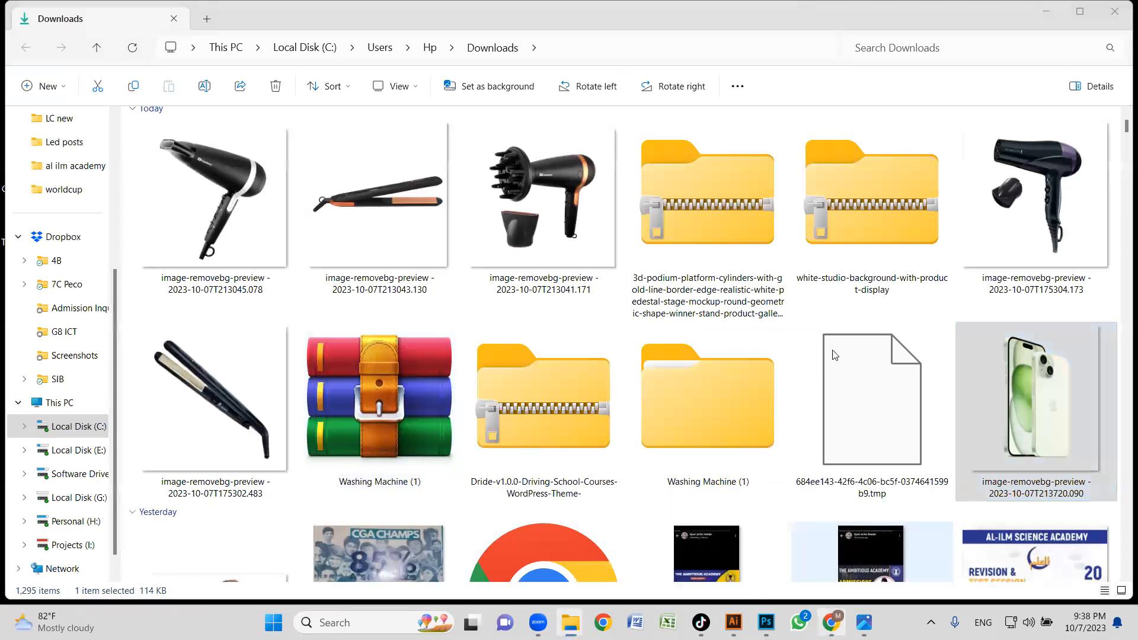
{"action": "left_click", "coordinate": [830, 622]}
Remove the background of the copied tablet image in remove.bg and download the preview-size cutout.
{"action": "left_click", "coordinate": [887, 11]}
{"action": "key", "text": "ctrl+v"}
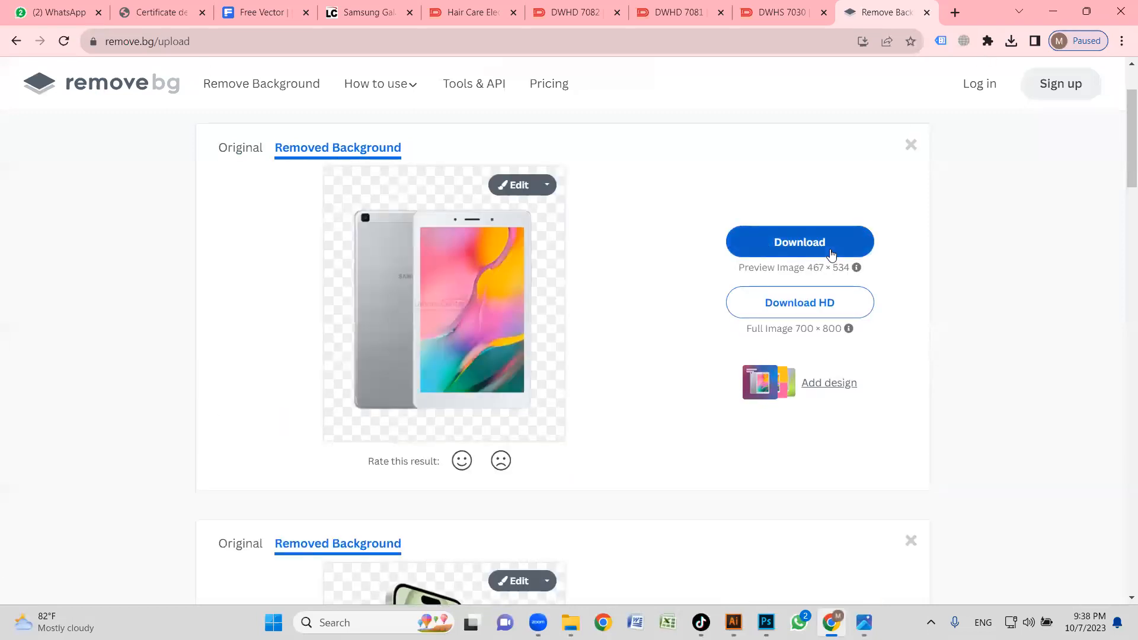
{"action": "left_click", "coordinate": [848, 249]}
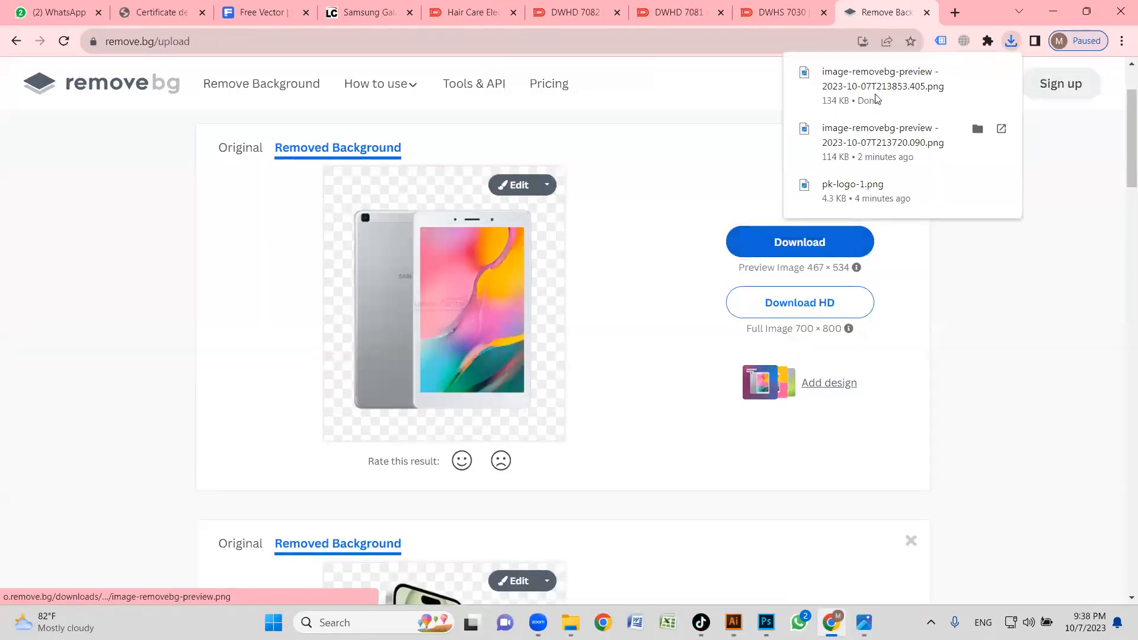
Place the downloaded tablet cutout into the Illustrator banner, scale it down and position it over the middle podium.
{"action": "left_click", "coordinate": [977, 72]}
{"action": "left_click_drag", "start_coordinate": [254, 456], "coordinate": [566, 338]}
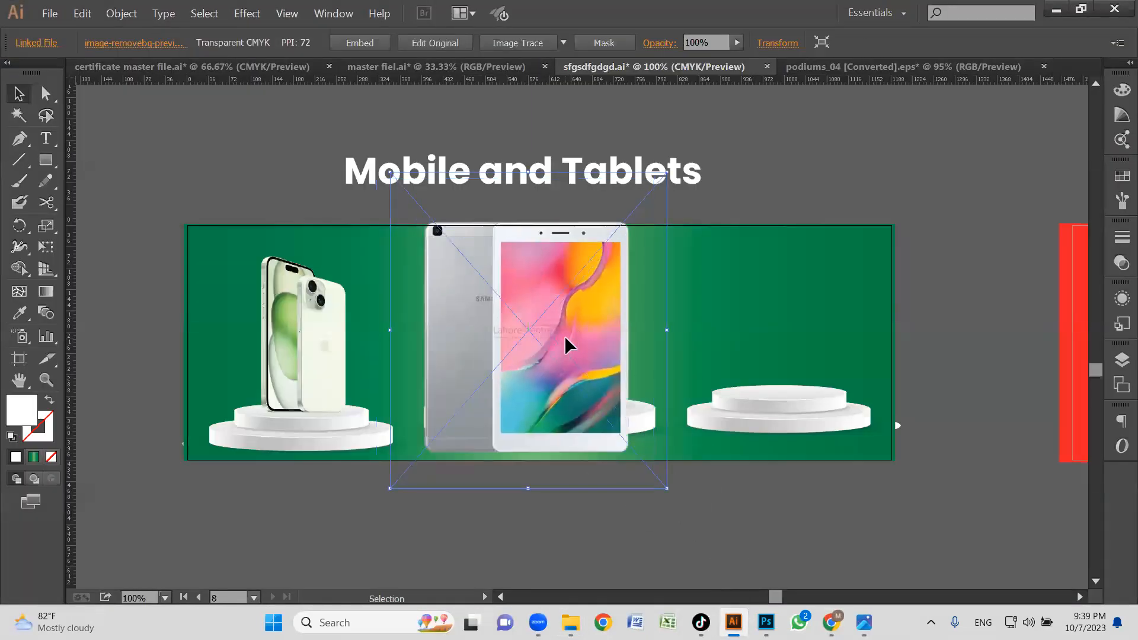
{"action": "left_click_drag", "start_coordinate": [674, 172], "coordinate": [646, 237]}
{"action": "left_click_drag", "start_coordinate": [555, 337], "coordinate": [578, 313]}
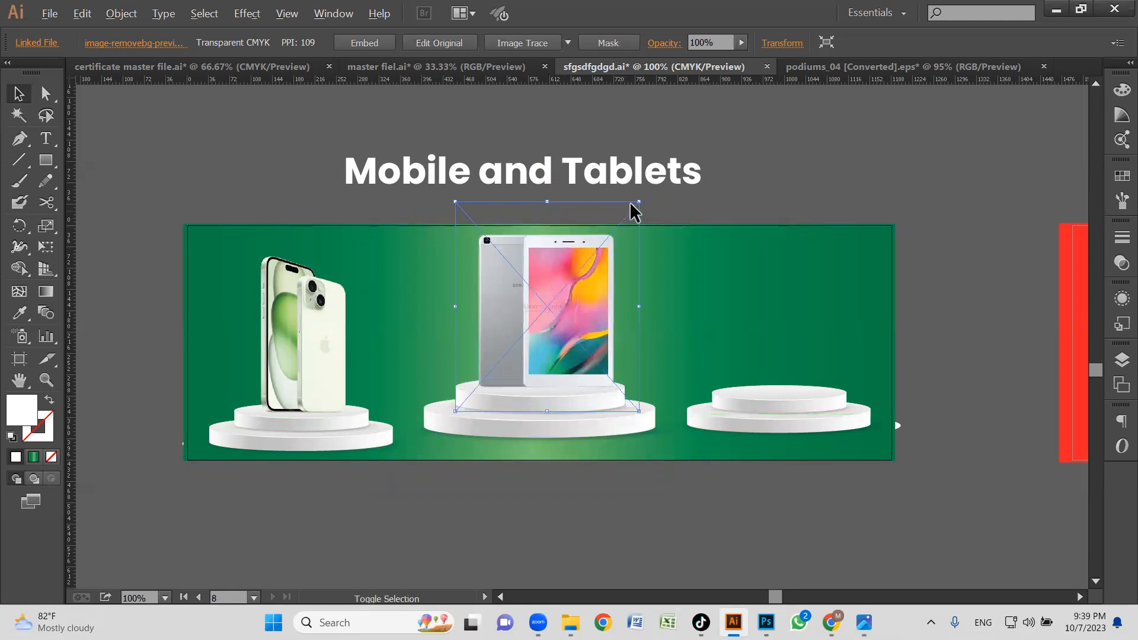
Shrink the tablet image further, fine-tune its size and centre it on top of the middle podium.
{"action": "left_click_drag", "start_coordinate": [642, 204], "coordinate": [626, 240]}
{"action": "left_click_drag", "start_coordinate": [562, 315], "coordinate": [562, 337]}
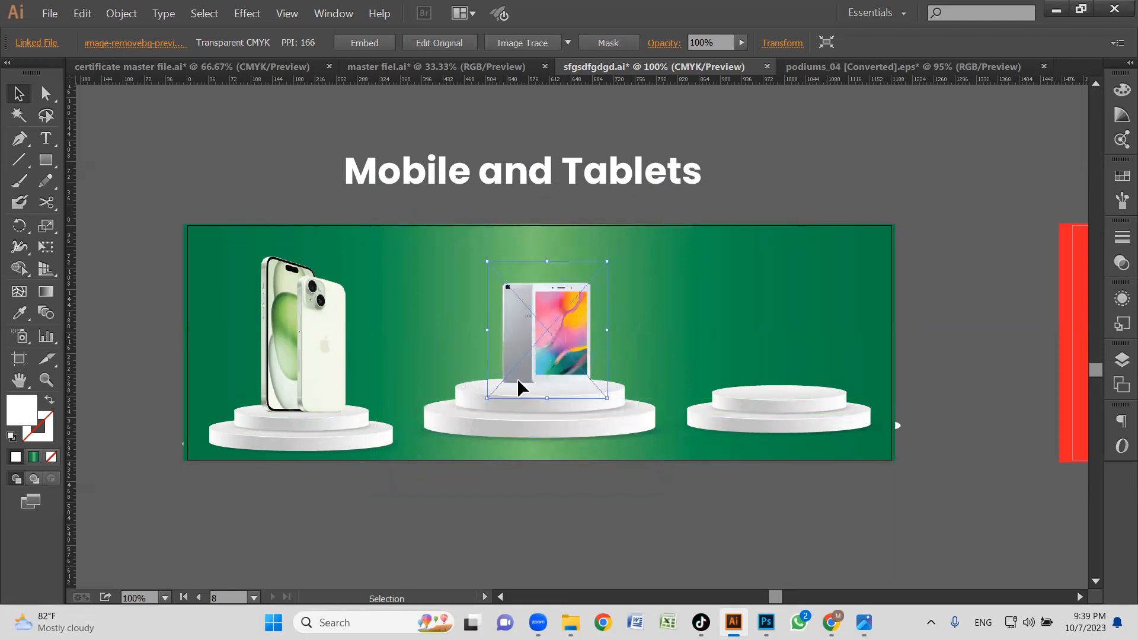
{"action": "left_click_drag", "start_coordinate": [564, 336], "coordinate": [564, 342]}
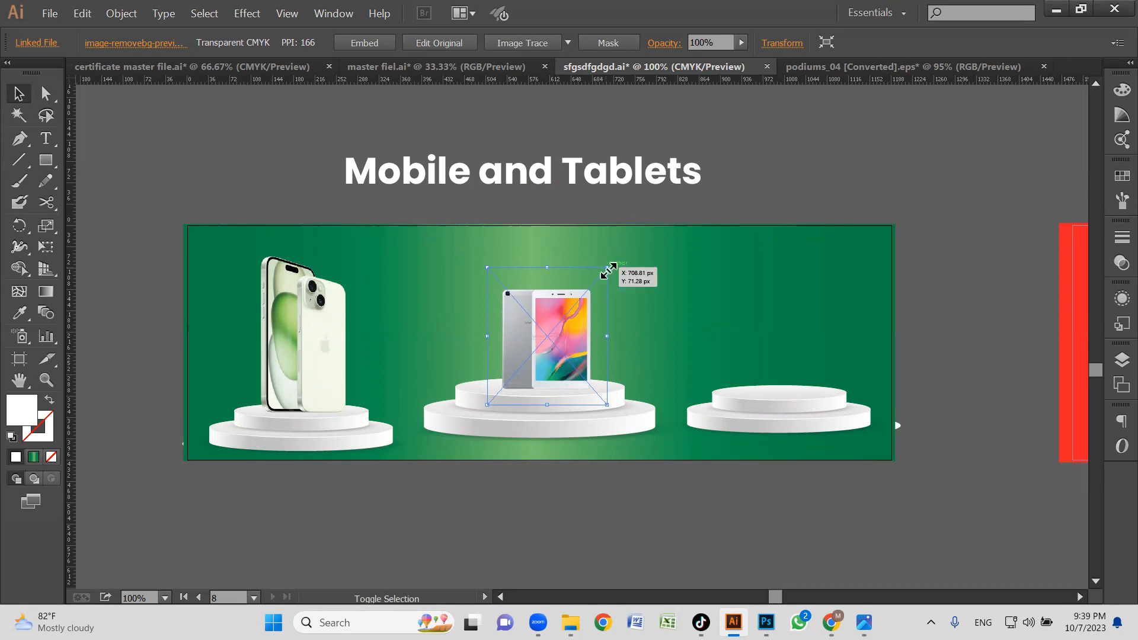
{"action": "left_click_drag", "start_coordinate": [614, 266], "coordinate": [612, 262]}
{"action": "left_click_drag", "start_coordinate": [553, 350], "coordinate": [546, 346]}
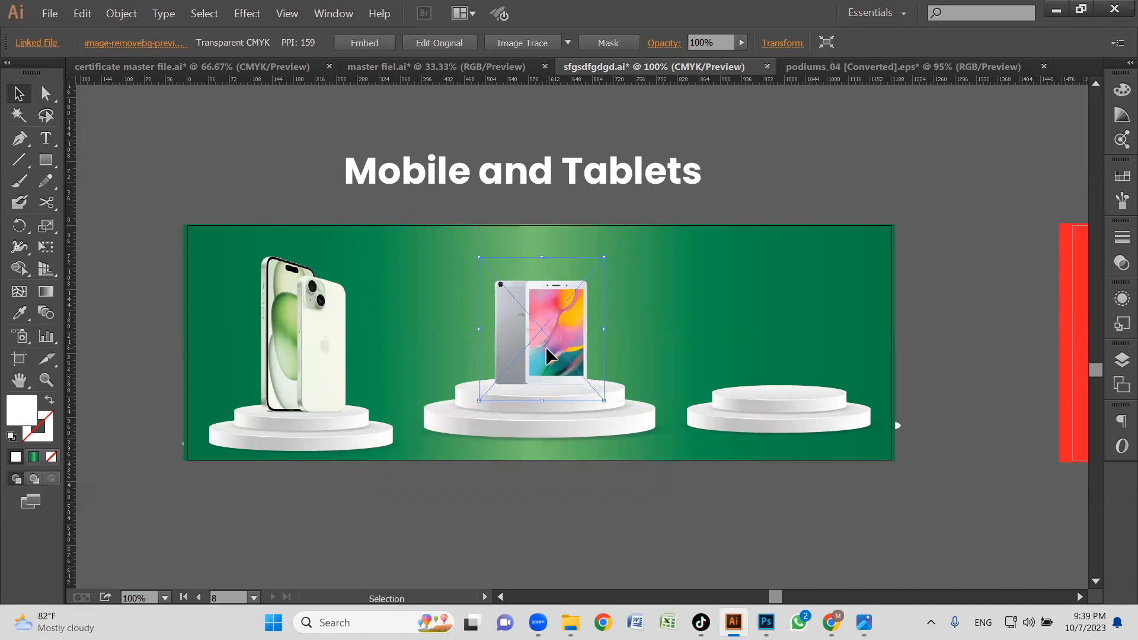
{"action": "left_click", "coordinate": [659, 513]}
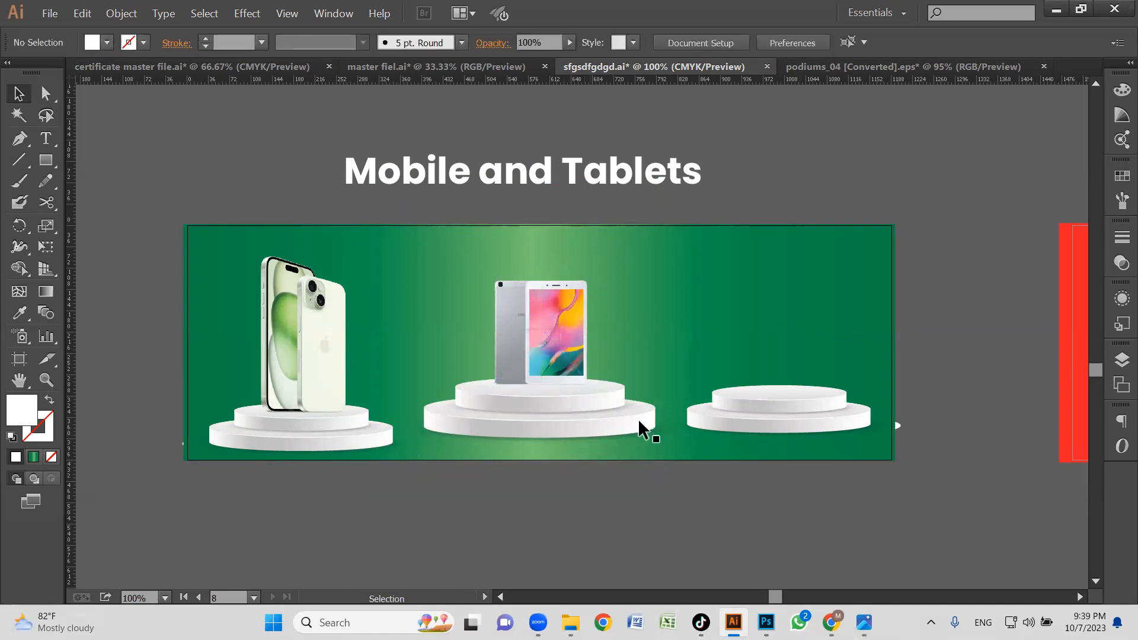
{"action": "left_click", "coordinate": [566, 335]}
{"action": "left_click", "coordinate": [801, 376]}
Switch to Chrome and look through the Apple smart watches in the Lahore Centre site's Mobiles & Tablets category.
{"action": "scroll", "coordinate": [823, 461], "scroll_direction": "right", "scroll_amount": 2}
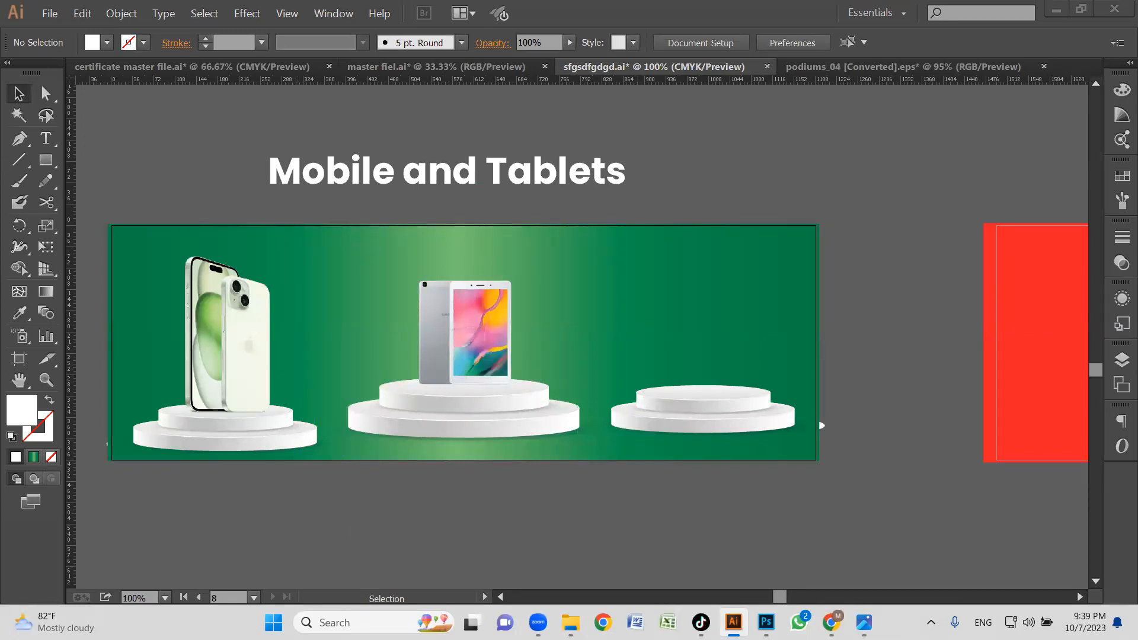
{"action": "left_click", "coordinate": [830, 622]}
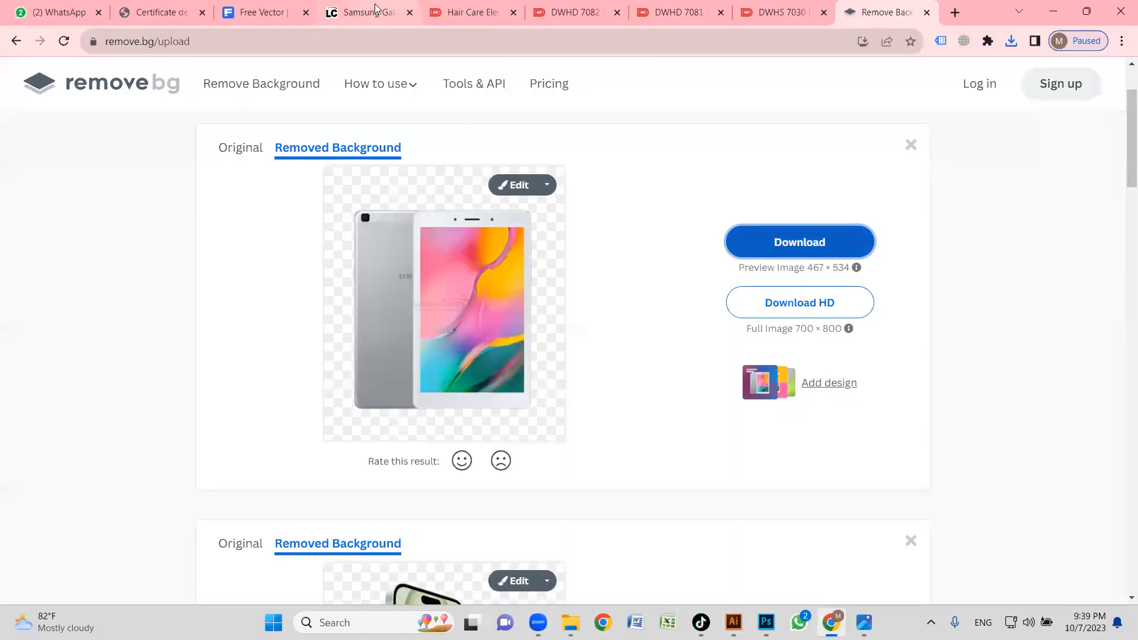
{"action": "left_click", "coordinate": [374, 7]}
{"action": "scroll", "coordinate": [207, 191], "scroll_direction": "up", "scroll_amount": 4}
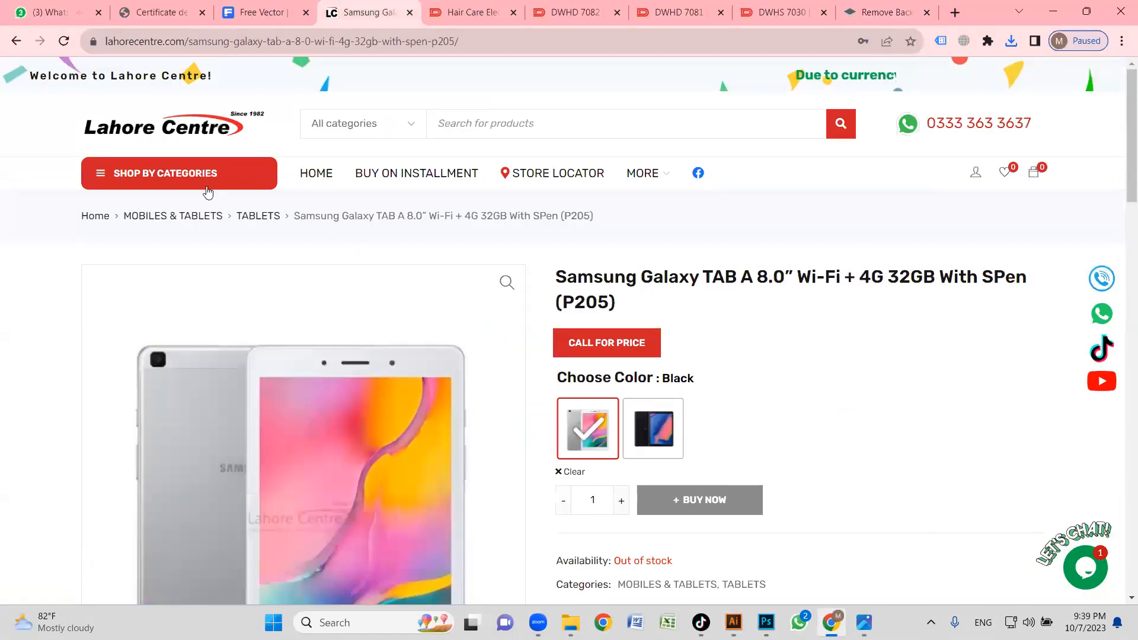
{"action": "left_click", "coordinate": [208, 189]}
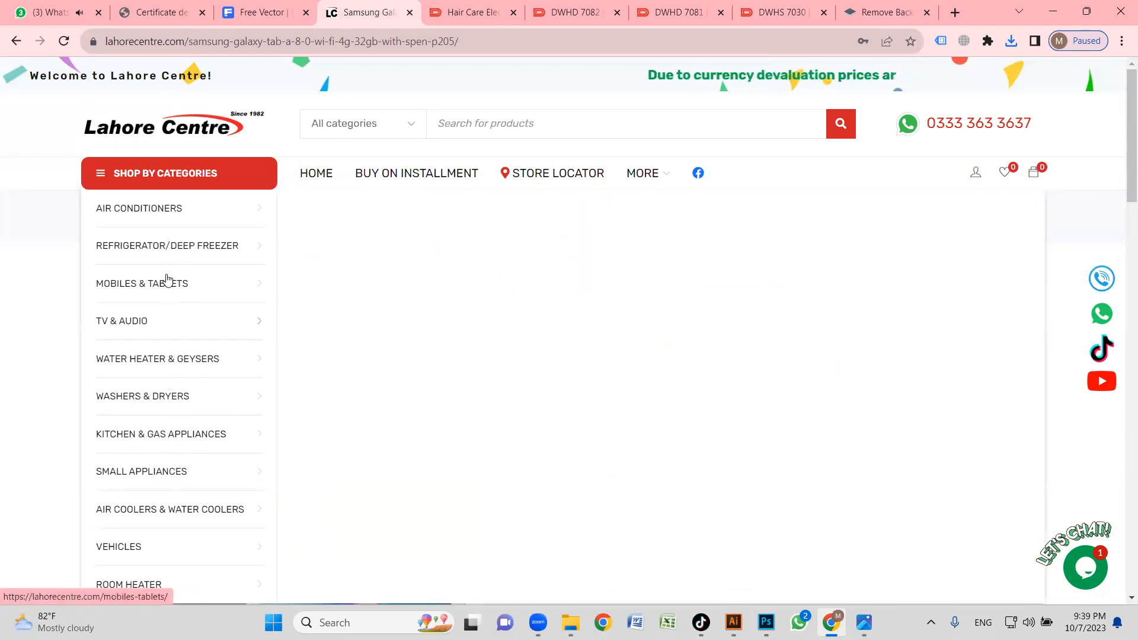
{"action": "mouse_move", "coordinate": [168, 282]}
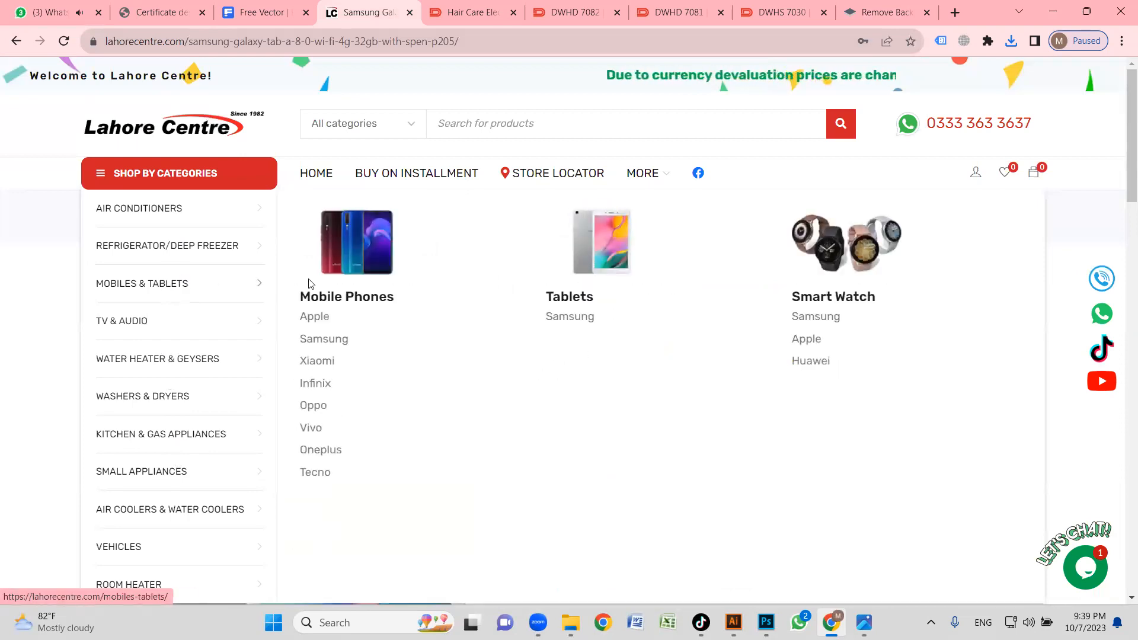
{"action": "left_click", "coordinate": [812, 340]}
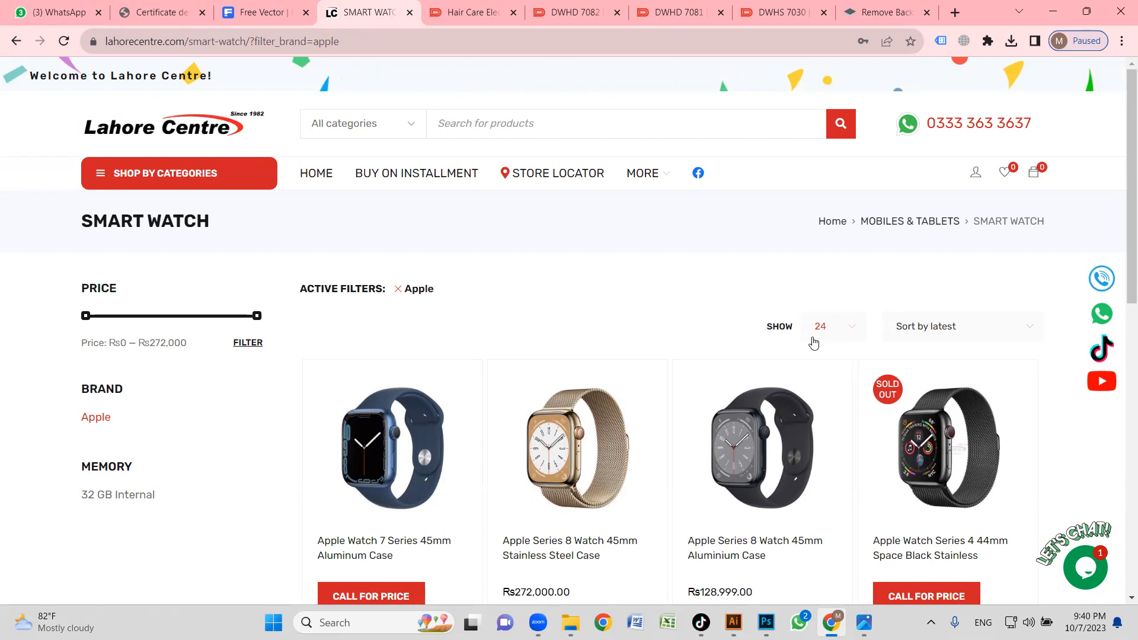
{"action": "scroll", "coordinate": [863, 299], "scroll_direction": "down", "scroll_amount": 5}
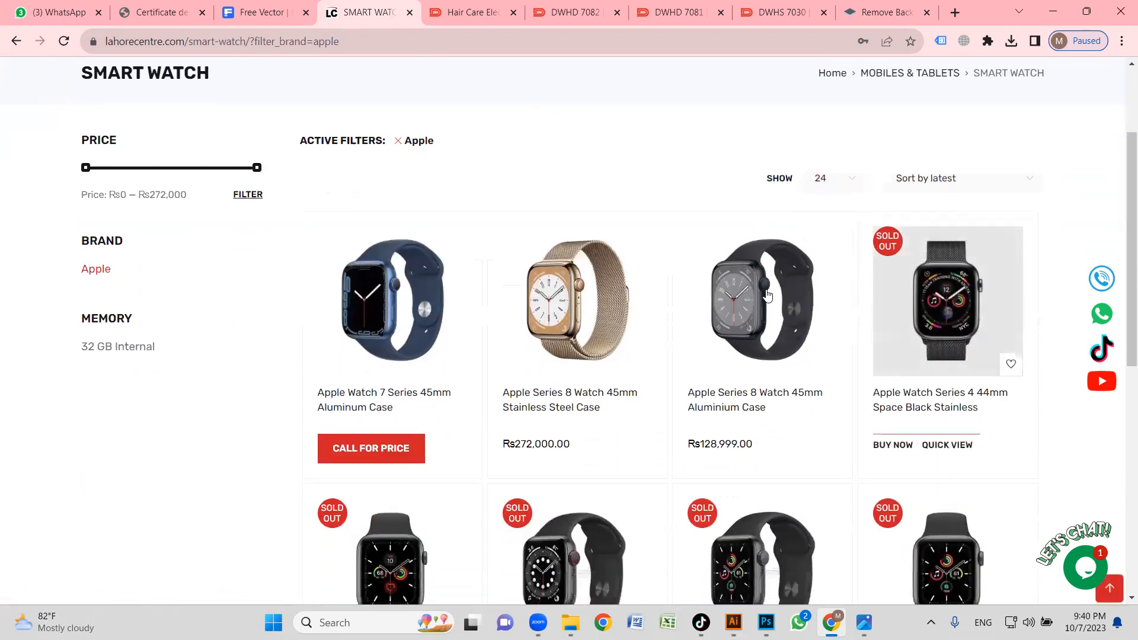
{"action": "scroll", "coordinate": [604, 295], "scroll_direction": "down", "scroll_amount": 5}
{"action": "scroll", "coordinate": [790, 325], "scroll_direction": "up", "scroll_amount": 7}
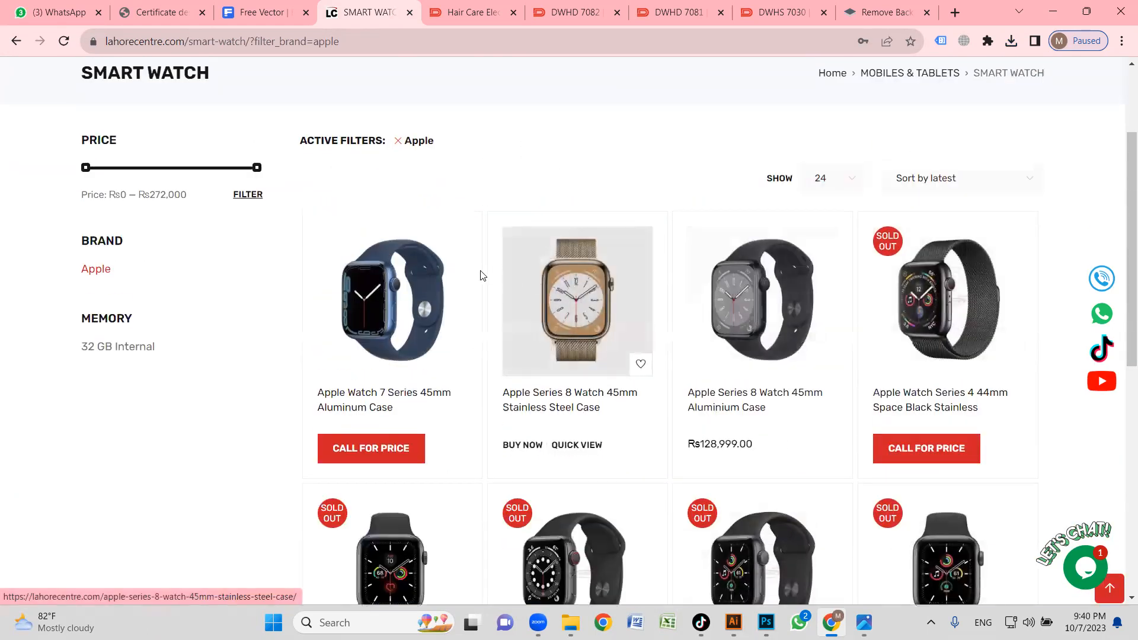
Open the Apple Watch 7 Series 45mm Aluminum Case and copy its product image.
{"action": "left_click", "coordinate": [407, 301]}
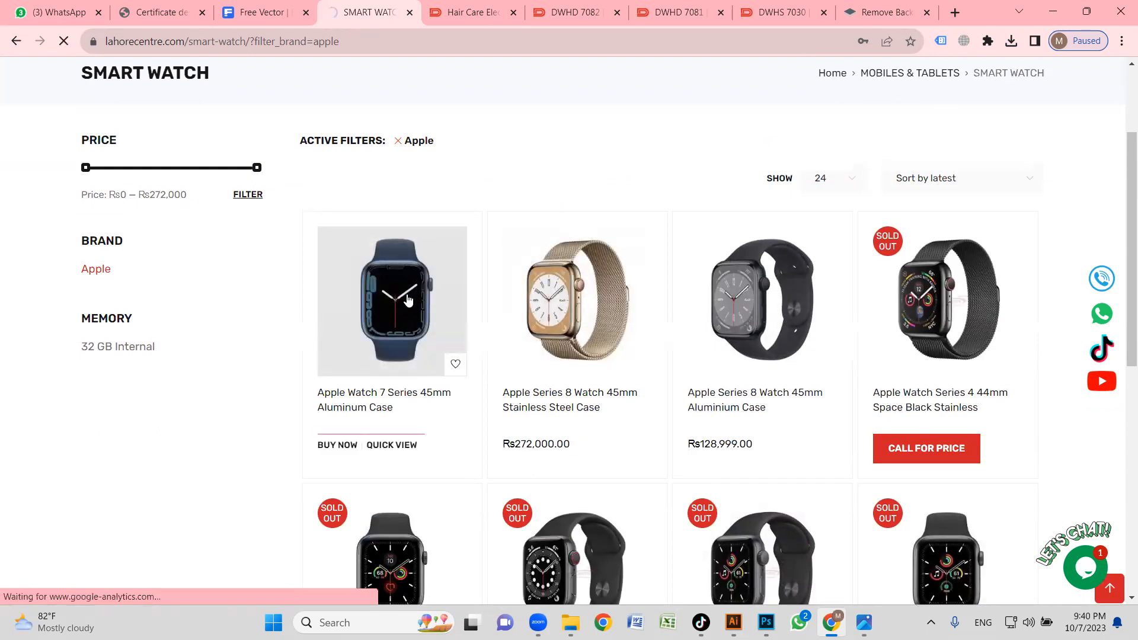
{"action": "left_click", "coordinate": [408, 300]}
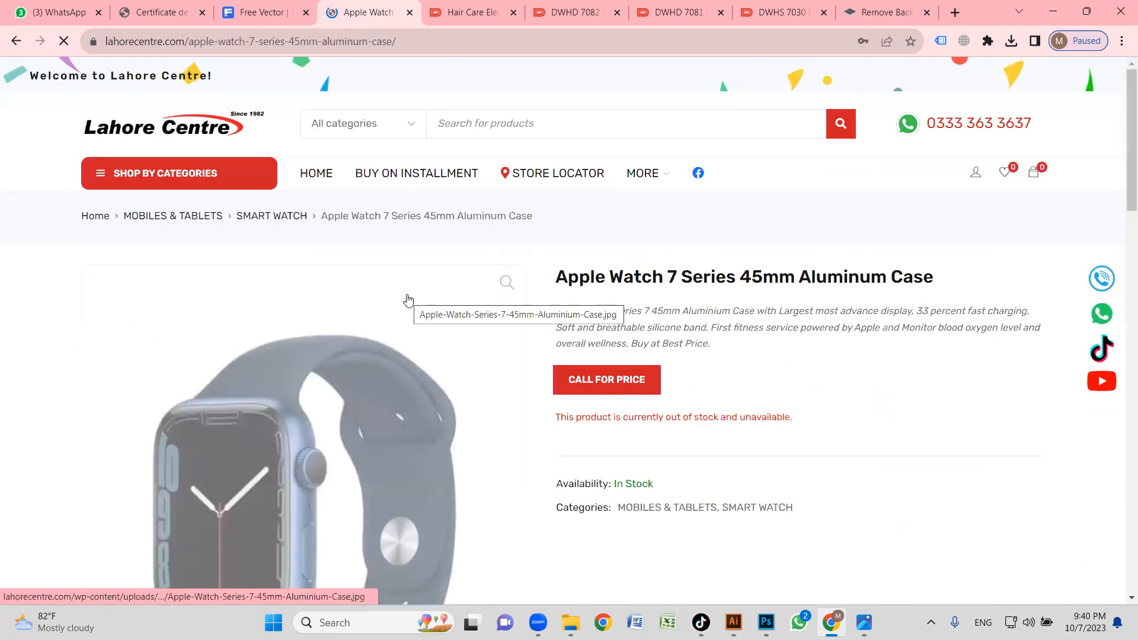
{"action": "scroll", "coordinate": [295, 303], "scroll_direction": "down", "scroll_amount": 3}
{"action": "right_click", "coordinate": [283, 290]}
{"action": "left_click", "coordinate": [351, 338]}
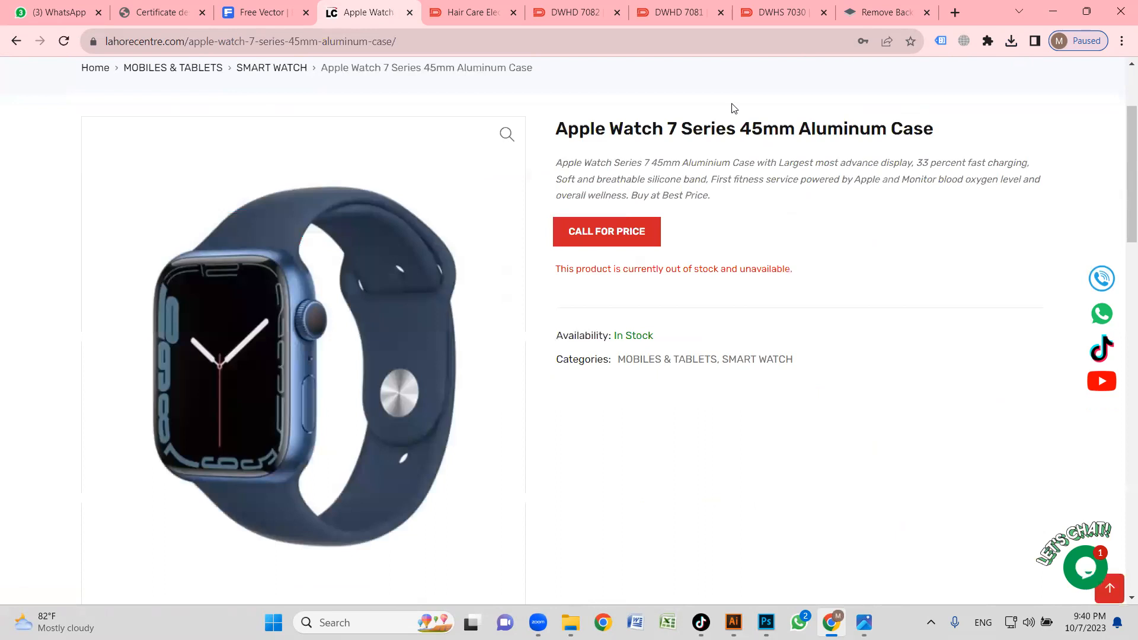
Remove the background of the copied blue watch image in remove.bg and download the preview-size cutout.
{"action": "left_click", "coordinate": [861, 6]}
{"action": "key", "text": "ctrl+v"}
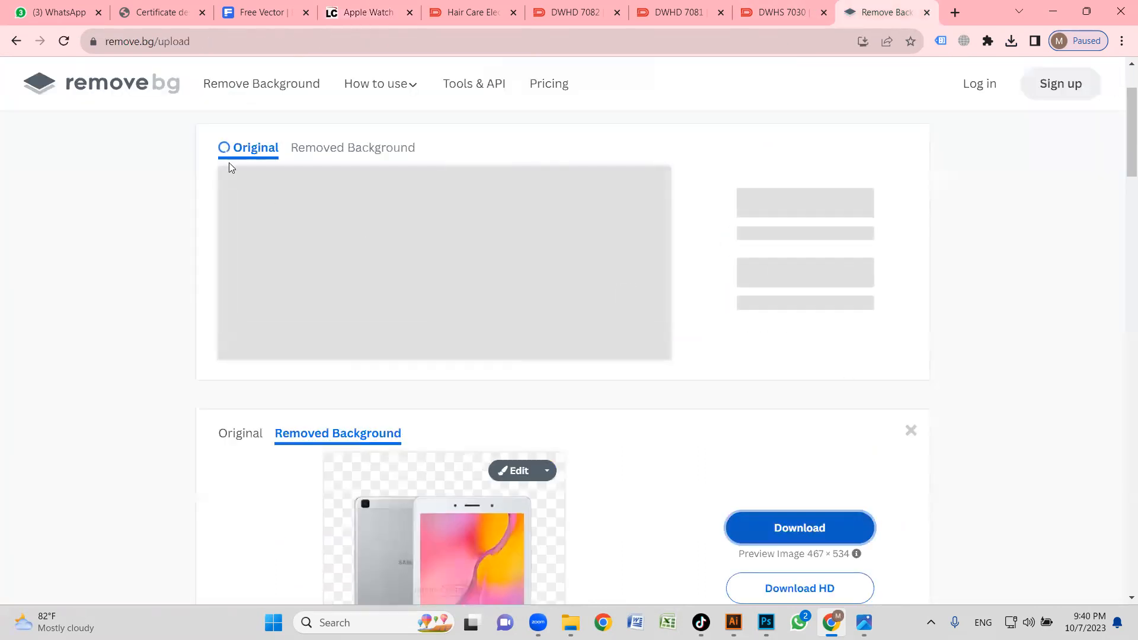
{"action": "left_click", "coordinate": [733, 232]}
Place the downloaded blue watch cutout into the Illustrator banner, scale it down and position it on the right podium.
{"action": "left_click", "coordinate": [1010, 43]}
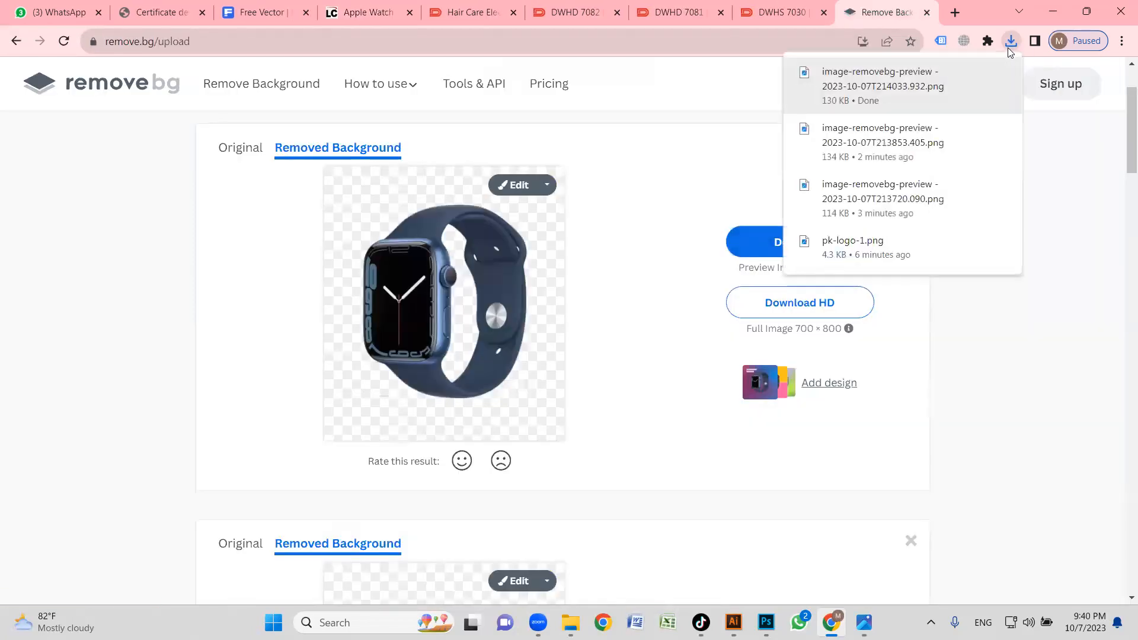
{"action": "left_click", "coordinate": [978, 75]}
{"action": "left_click_drag", "start_coordinate": [379, 465], "coordinate": [686, 357]}
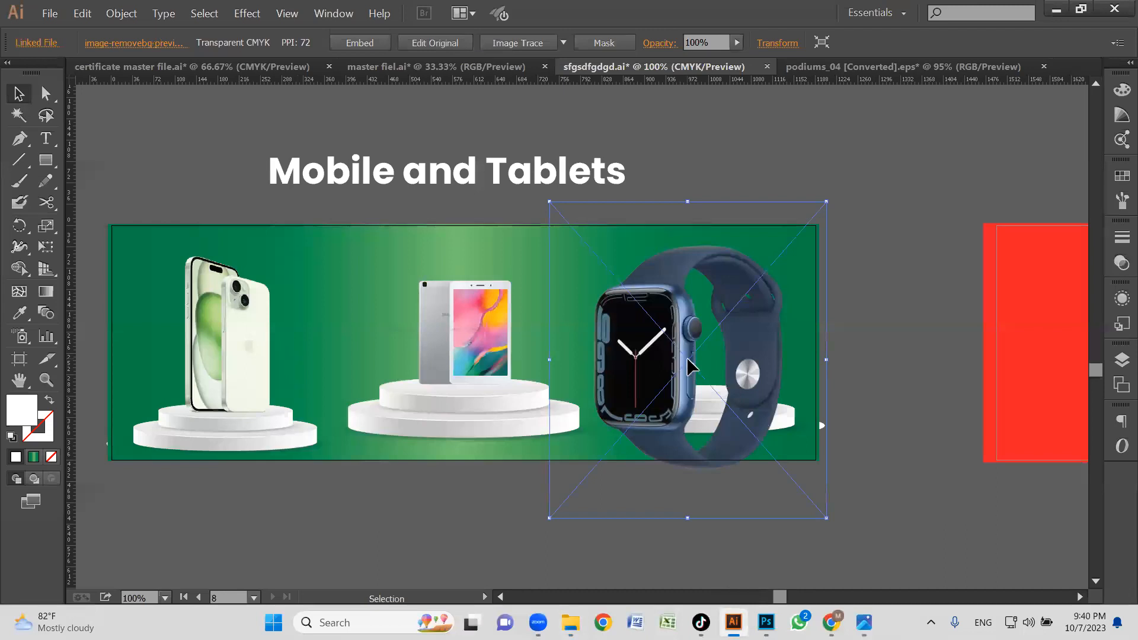
{"action": "left_click_drag", "start_coordinate": [827, 202], "coordinate": [717, 330]}
{"action": "left_click_drag", "start_coordinate": [623, 379], "coordinate": [702, 306]}
{"action": "left_click_drag", "start_coordinate": [786, 222], "coordinate": [733, 280]}
{"action": "left_click_drag", "start_coordinate": [676, 341], "coordinate": [693, 337]}
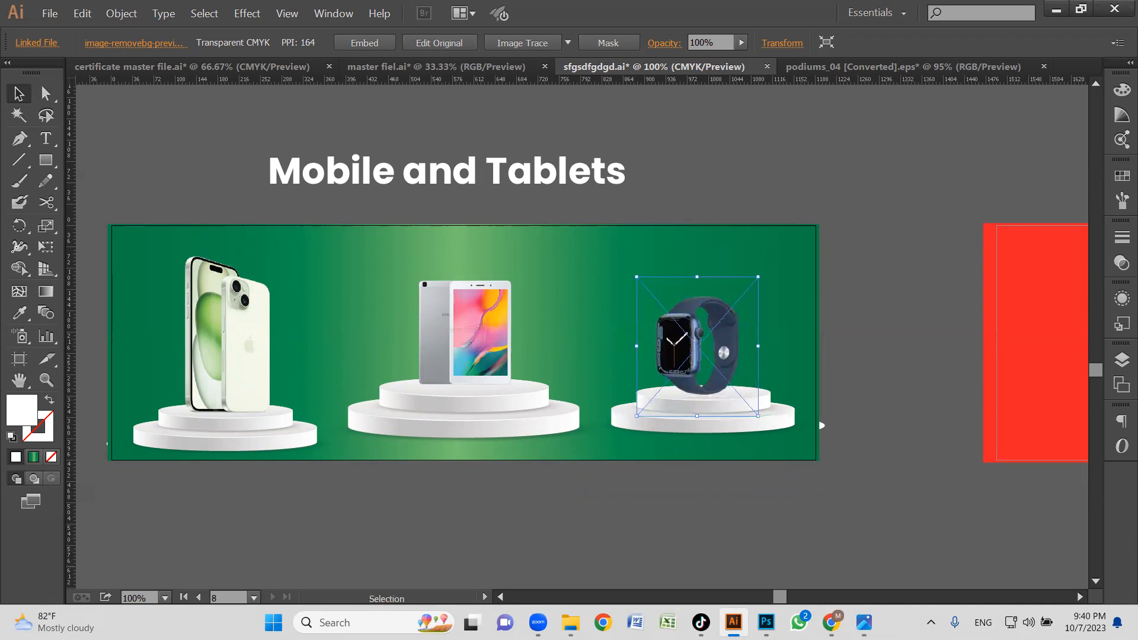
Return to the site's Apple smart watches, open the Apple Series 8 Watch 45mm Stainless Steel Case and copy its product image.
{"action": "left_click", "coordinate": [831, 623]}
{"action": "left_click", "coordinate": [762, 11]}
{"action": "left_click", "coordinate": [696, 8]}
{"action": "left_click", "coordinate": [366, 7]}
{"action": "key", "text": "alt+Left"}
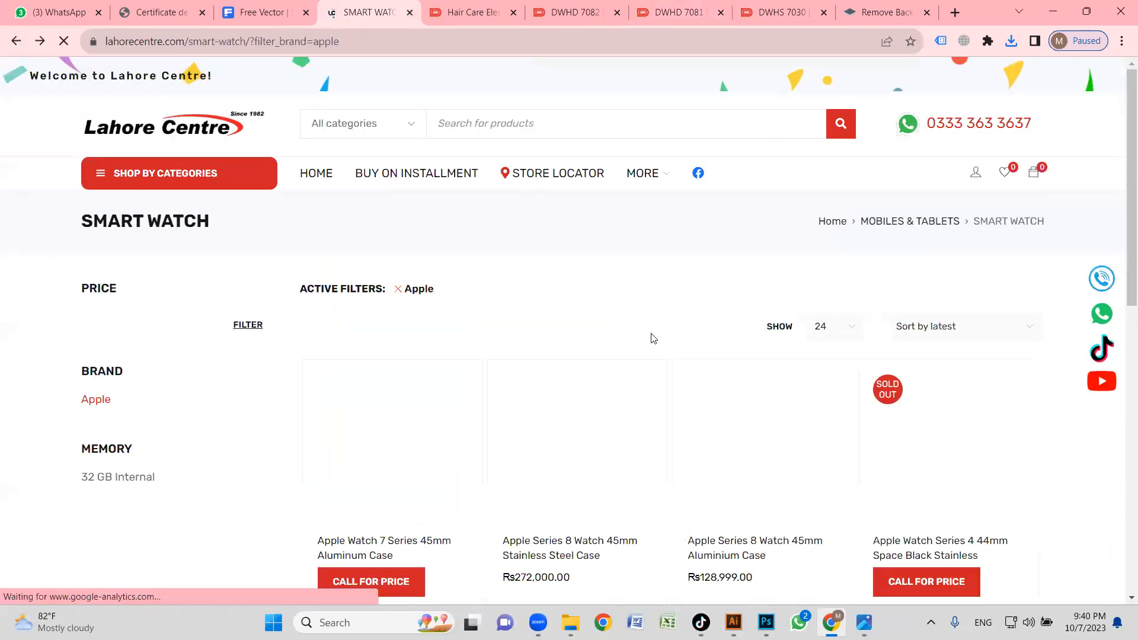
{"action": "scroll", "coordinate": [837, 253], "scroll_direction": "down", "scroll_amount": 4}
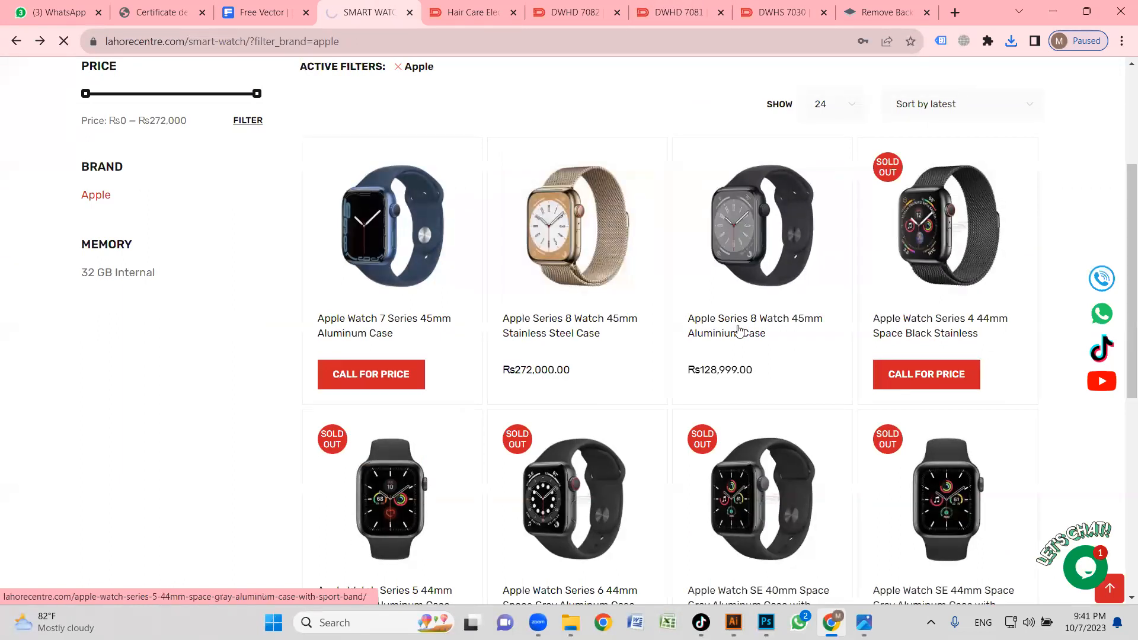
{"action": "scroll", "coordinate": [460, 368], "scroll_direction": "down", "scroll_amount": 2}
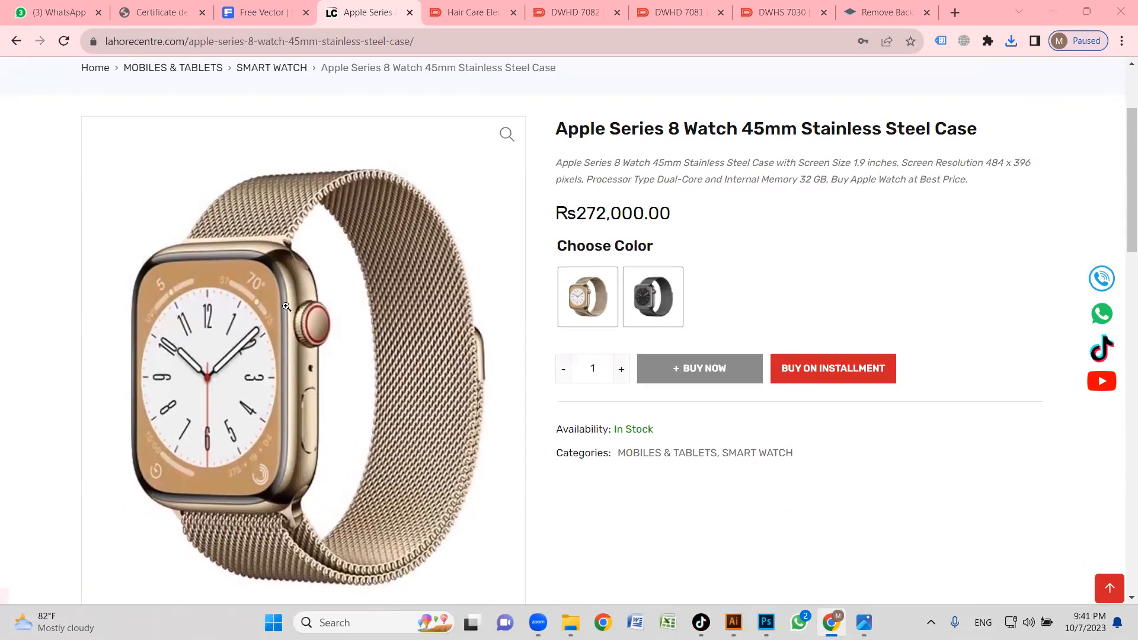
{"action": "right_click", "coordinate": [286, 307]}
{"action": "left_click", "coordinate": [327, 359]}
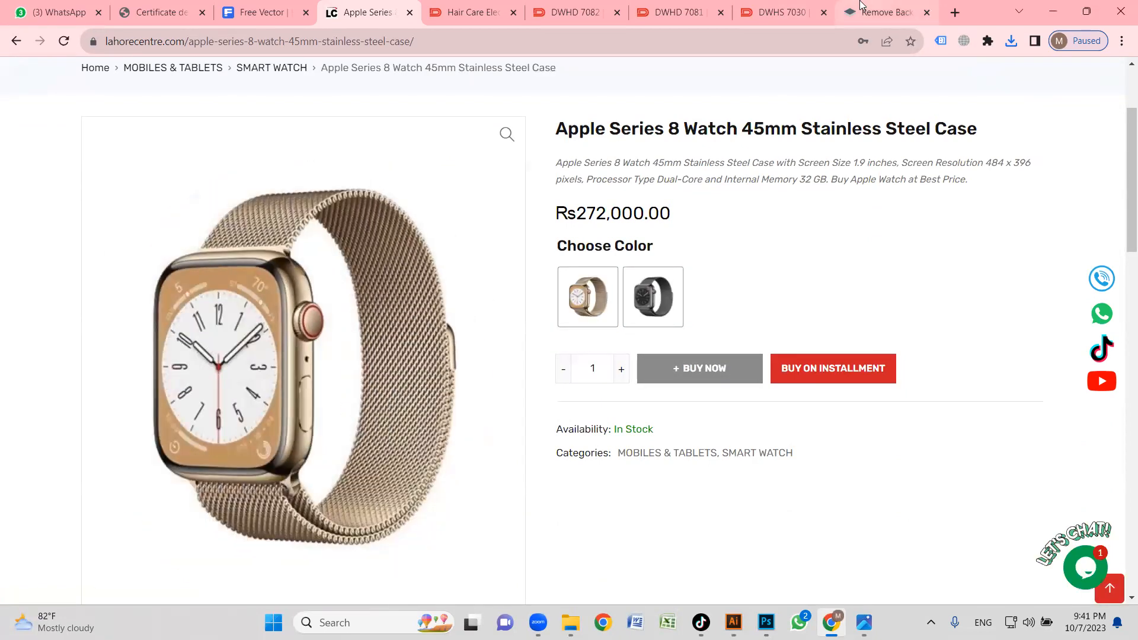
Remove the background of the copied gold watch image in remove.bg and download the preview-size cutout.
{"action": "left_click", "coordinate": [860, 5]}
{"action": "key", "text": "ctrl+v"}
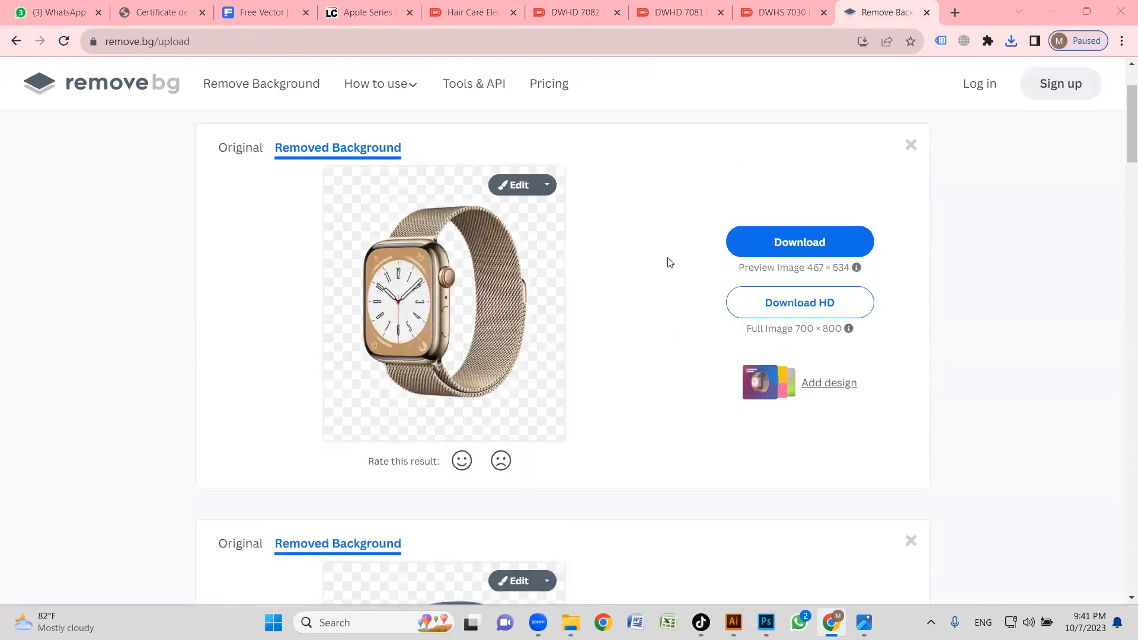
{"action": "left_click", "coordinate": [818, 242]}
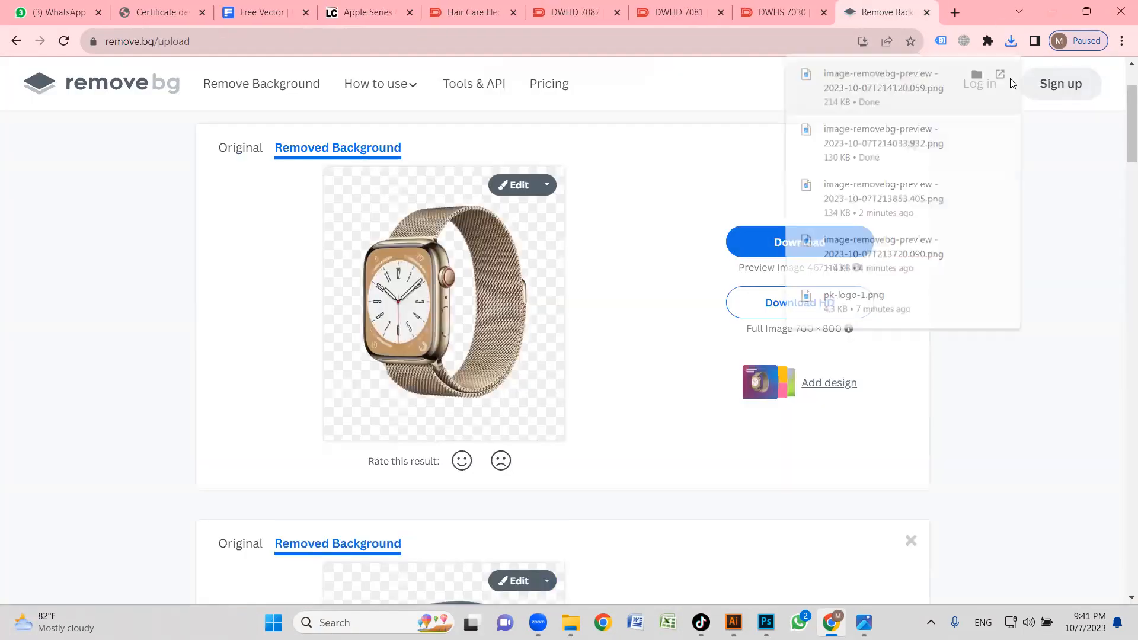
Place the downloaded gold watch cutout into the Illustrator banner and delete the blue watch.
{"action": "left_click", "coordinate": [978, 74]}
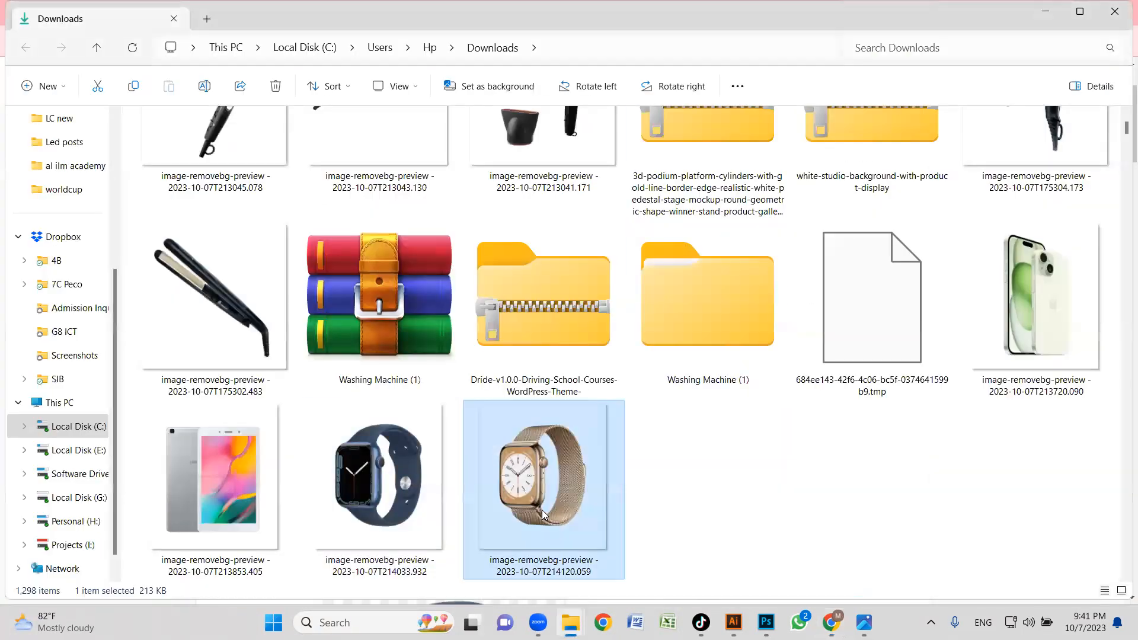
{"action": "left_click_drag", "start_coordinate": [549, 468], "coordinate": [894, 370]}
{"action": "left_click", "coordinate": [679, 350]}
{"action": "key", "text": "Delete"}
Scale the gold watch down to fit the right podium and stand it on the podium's upper tier.
{"action": "left_click_drag", "start_coordinate": [810, 359], "coordinate": [612, 304]}
{"action": "left_click_drag", "start_coordinate": [871, 168], "coordinate": [817, 228]}
{"action": "left_click_drag", "start_coordinate": [717, 323], "coordinate": [695, 328]}
{"action": "left_click_drag", "start_coordinate": [796, 234], "coordinate": [762, 270]}
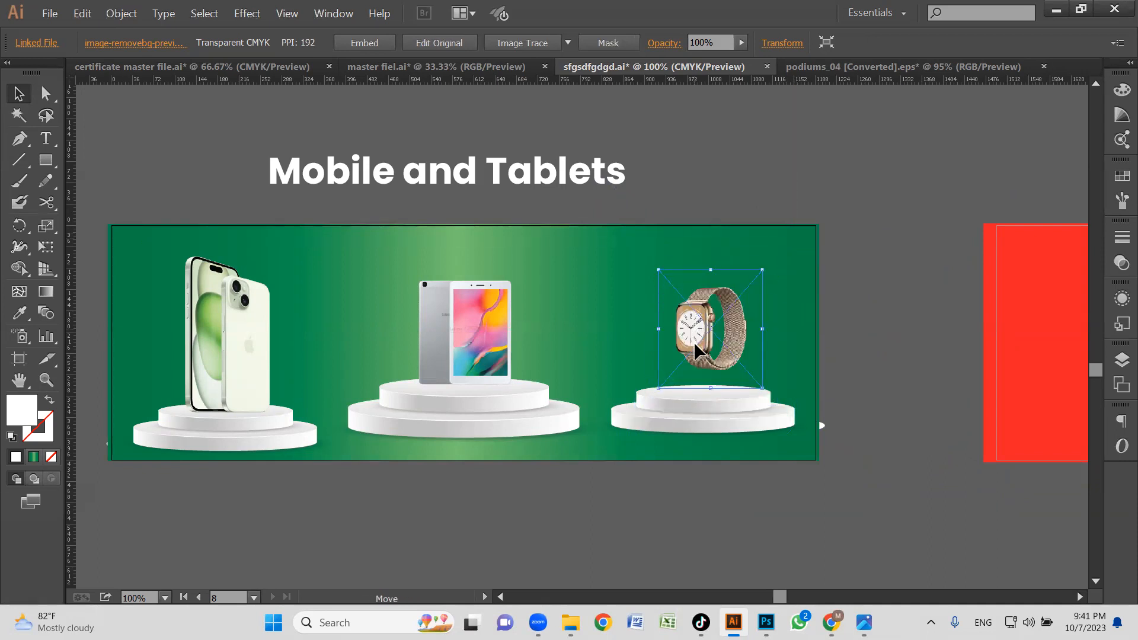
{"action": "left_click_drag", "start_coordinate": [694, 342], "coordinate": [694, 354]}
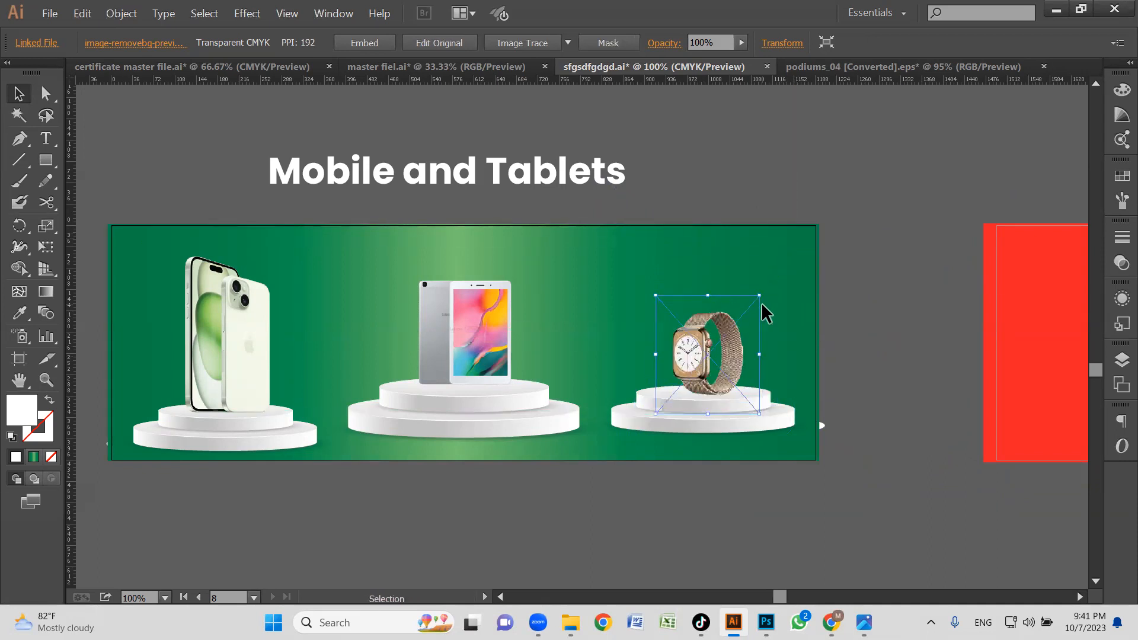
{"action": "left_click_drag", "start_coordinate": [761, 296], "coordinate": [750, 307]}
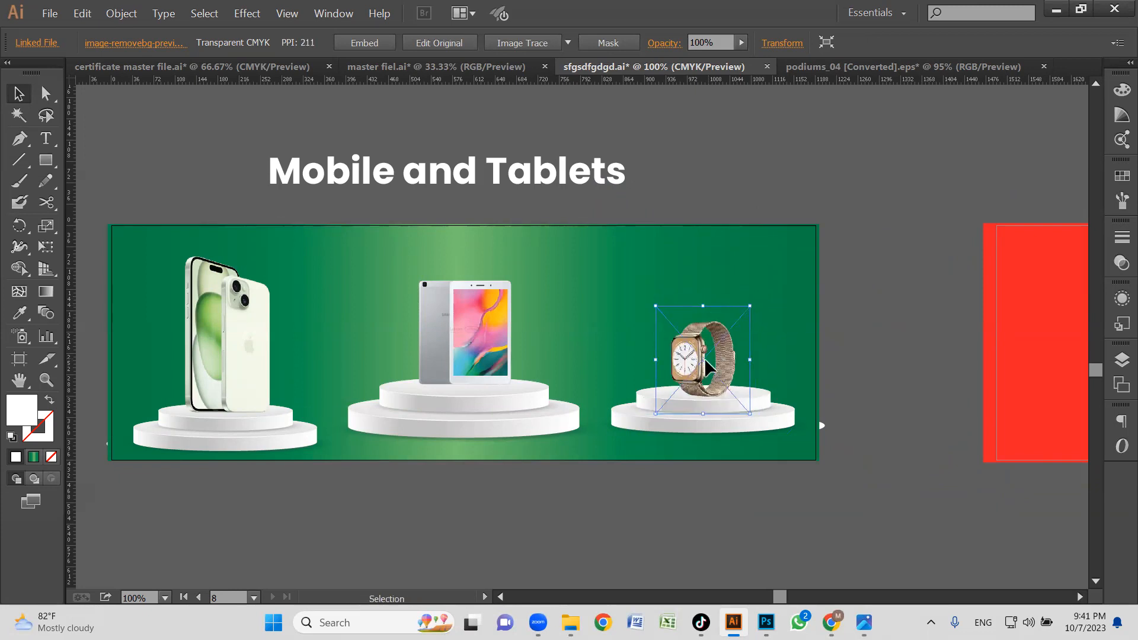
{"action": "left_click_drag", "start_coordinate": [690, 358], "coordinate": [689, 353]}
Move the "Mobile and Tablets" title inside the green banner, along its upper edge above the tablet.
{"action": "left_click_drag", "start_coordinate": [528, 197], "coordinate": [550, 250]}
{"action": "left_click_drag", "start_coordinate": [550, 250], "coordinate": [567, 251]}
{"action": "left_click", "coordinate": [449, 463]}
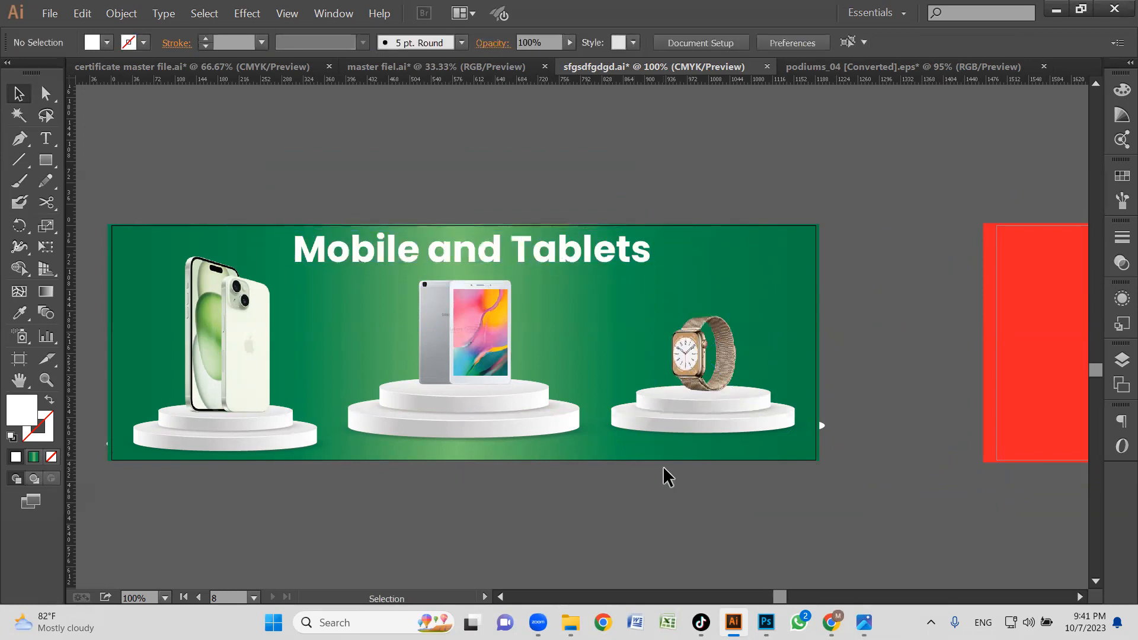
Move the tablet off the middle podium and set the gold watch on that podium in its place.
{"action": "left_click_drag", "start_coordinate": [676, 410], "coordinate": [692, 381]}
{"action": "left_click", "coordinate": [452, 469]}
{"action": "left_click_drag", "start_coordinate": [498, 339], "coordinate": [891, 341]}
{"action": "left_click", "coordinate": [511, 475]}
{"action": "left_click", "coordinate": [491, 364]}
{"action": "left_click", "coordinate": [825, 350]}
{"action": "left_click_drag", "start_coordinate": [663, 341], "coordinate": [464, 342]}
Place the tablet on the right podium, enlarge it to suit, and nudge the "Mobile and Tablets" title slightly downward.
{"action": "left_click_drag", "start_coordinate": [915, 345], "coordinate": [700, 373]}
{"action": "left_click_drag", "start_coordinate": [789, 276], "coordinate": [799, 242]}
{"action": "left_click_drag", "start_coordinate": [737, 318], "coordinate": [718, 338]}
{"action": "left_click", "coordinate": [847, 350]}
{"action": "left_click_drag", "start_coordinate": [462, 248], "coordinate": [460, 258]}
{"action": "left_click", "coordinate": [539, 176]}
Extend the red background rectangle of the Refrigerators banner slightly past the artboard's right edge.
{"action": "key", "text": "z"}
{"action": "left_click", "coordinate": [542, 276], "text": "alt"}
{"action": "left_click", "coordinate": [528, 312], "text": "alt"}
{"action": "left_click_drag", "start_coordinate": [561, 320], "coordinate": [438, 325]}
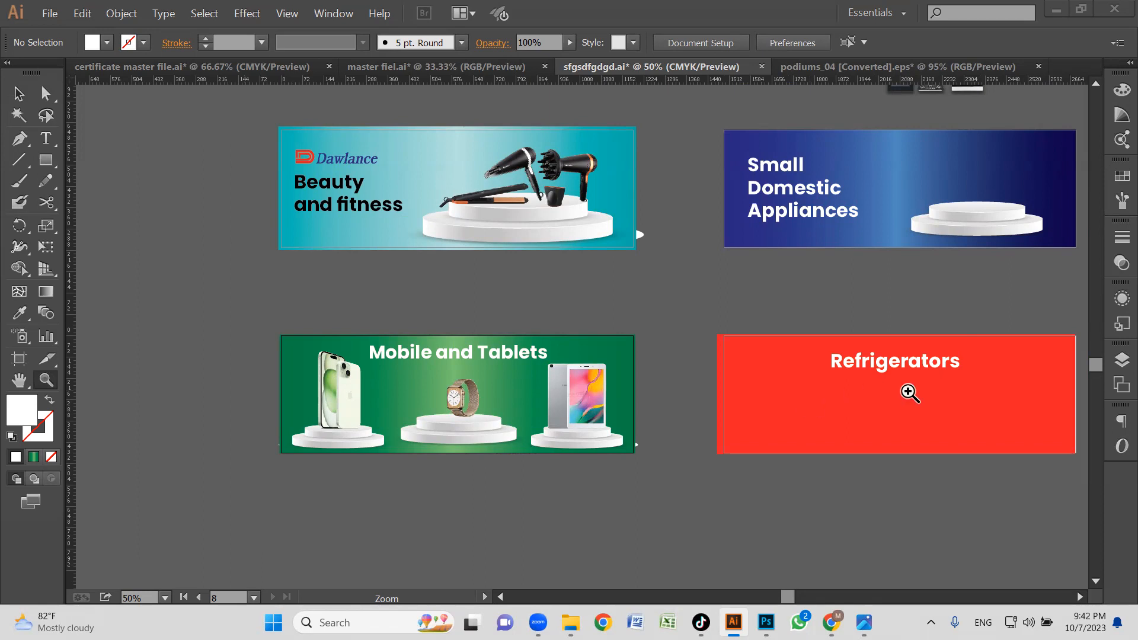
{"action": "left_click_drag", "start_coordinate": [891, 391], "coordinate": [657, 439]}
{"action": "left_click", "coordinate": [796, 440]}
{"action": "left_click_drag", "start_coordinate": [462, 390], "coordinate": [659, 446]}
{"action": "left_click", "coordinate": [597, 404]}
{"action": "key", "text": "v"}
{"action": "left_click", "coordinate": [776, 370]}
{"action": "left_click_drag", "start_coordinate": [920, 319], "coordinate": [924, 318]}
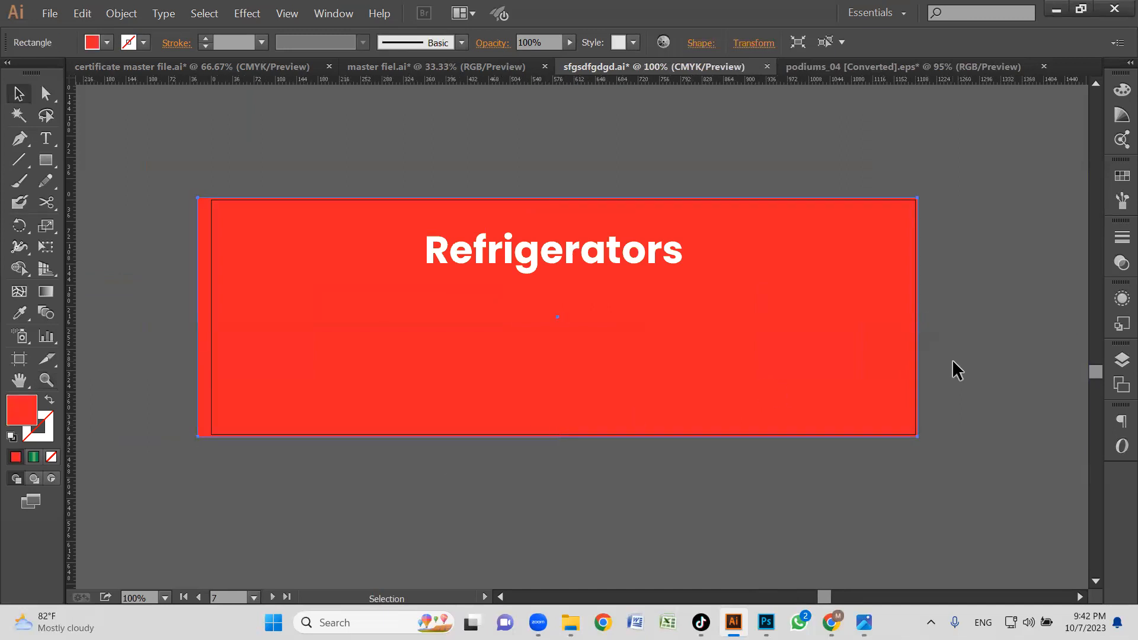
Nudge the "Refrigerators" title slightly upward on the red banner.
{"action": "left_click", "coordinate": [595, 261]}
{"action": "left_click_drag", "start_coordinate": [597, 255], "coordinate": [597, 252]}
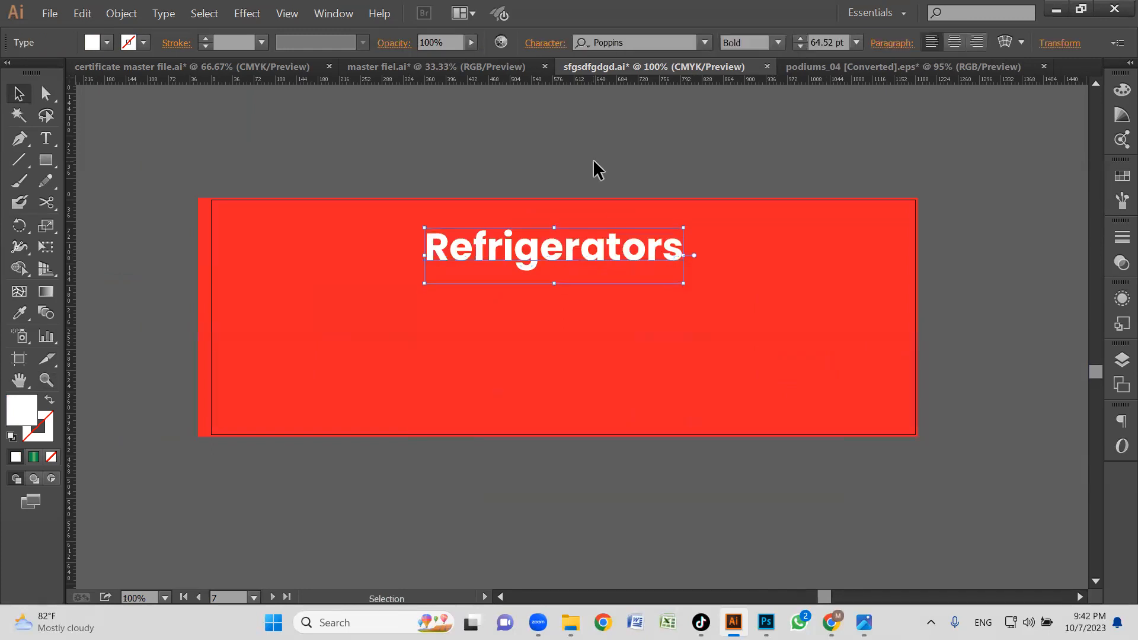
{"action": "left_click", "coordinate": [593, 159]}
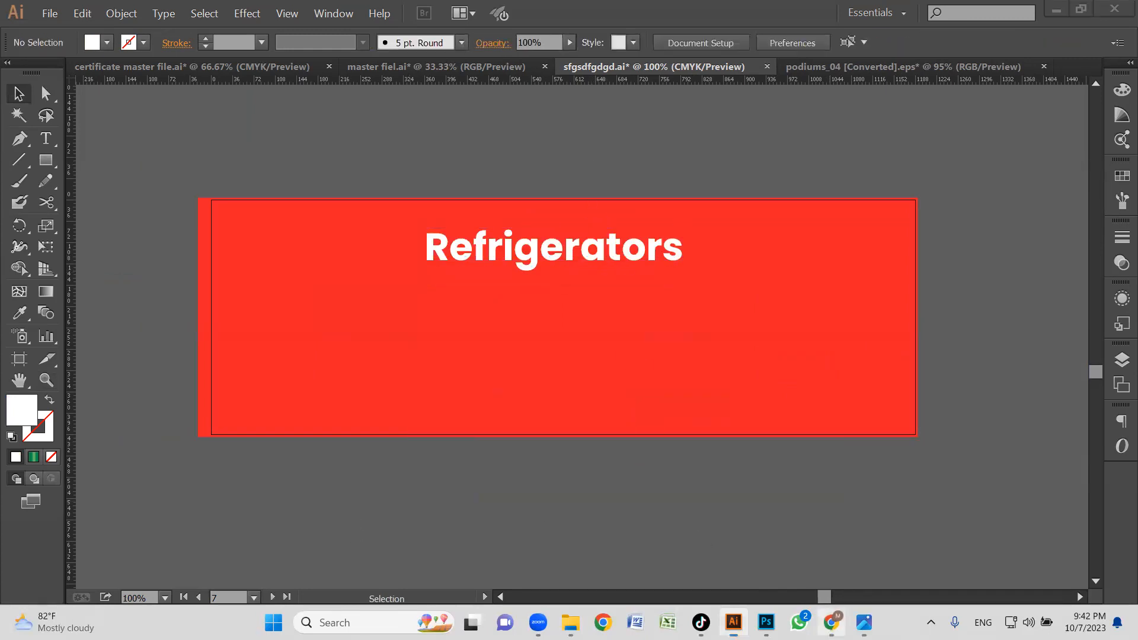
Switch to Chrome and search Google Images for "dawlance refrigerator" in a new tab.
{"action": "left_click", "coordinate": [831, 622]}
{"action": "left_click", "coordinate": [782, 12]}
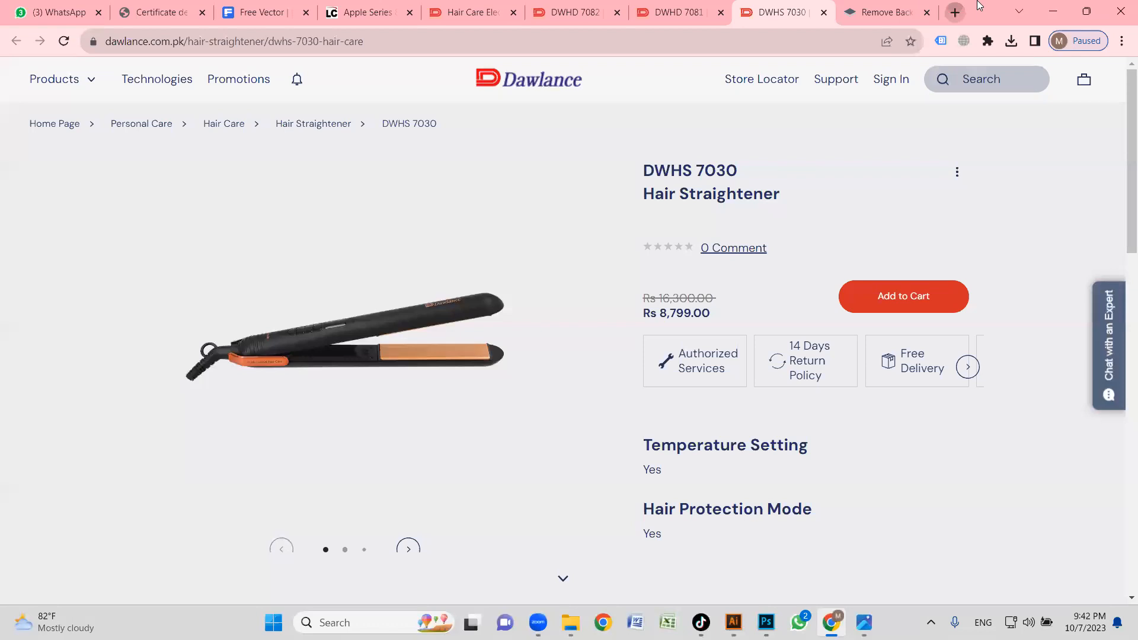
{"action": "key", "text": "ctrl+t"}
{"action": "type", "text": "dawlan"}
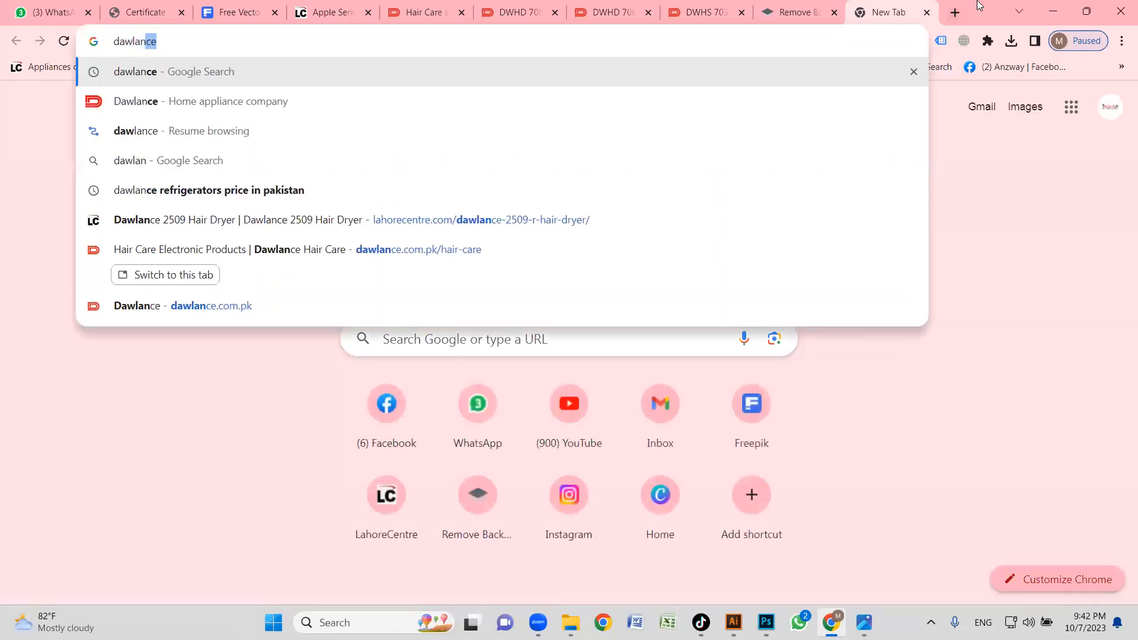
{"action": "type", "text": "ce refri"}
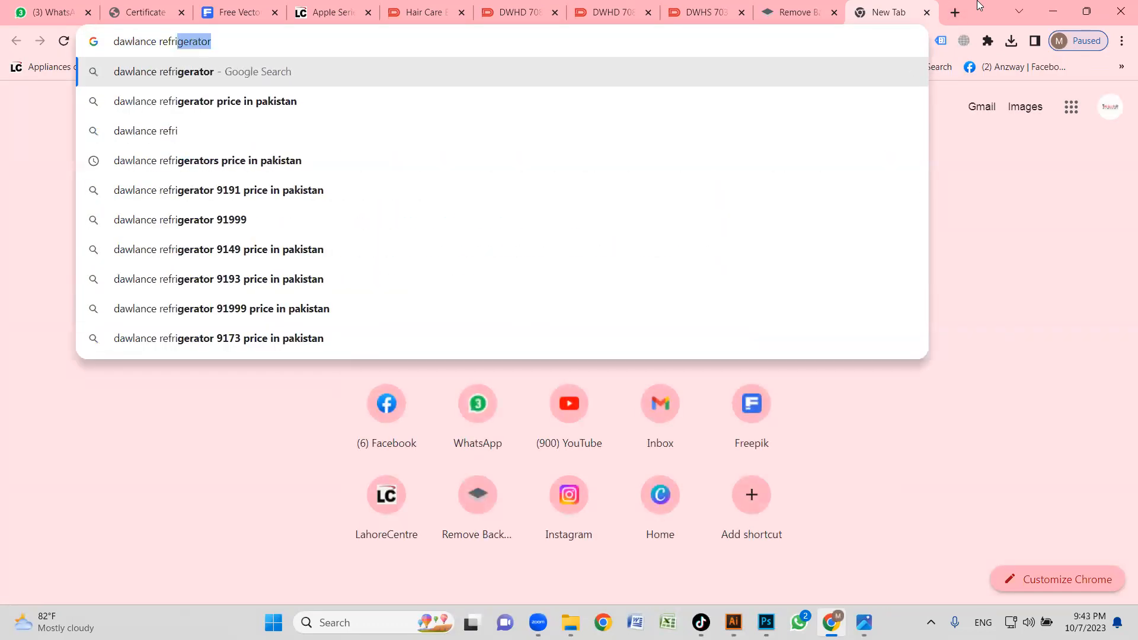
{"action": "key", "text": "Return"}
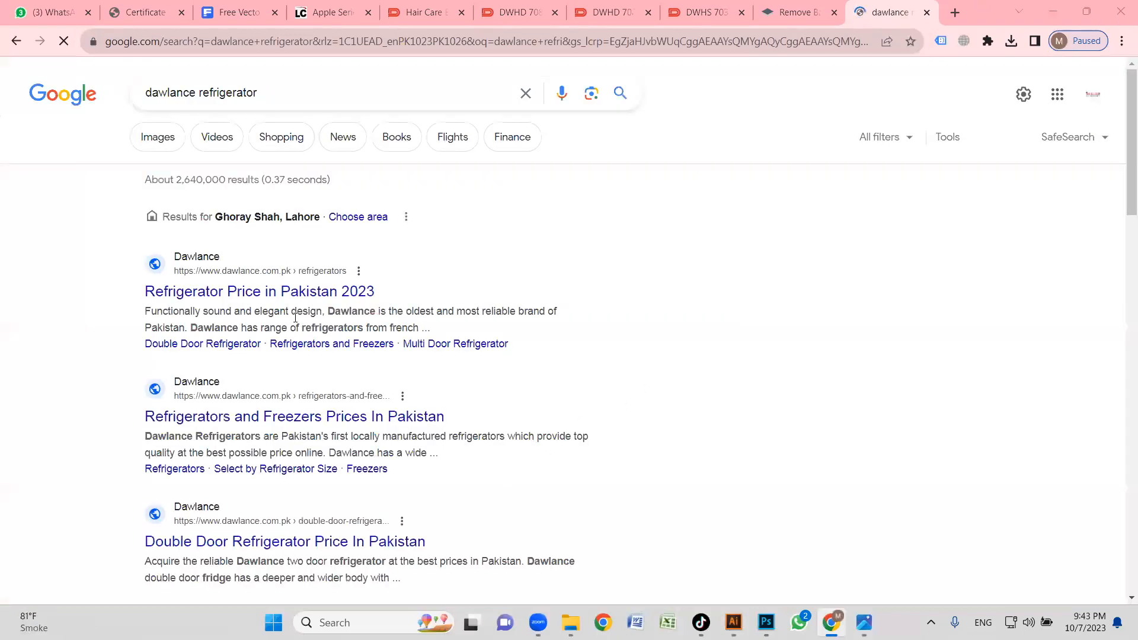
{"action": "left_click", "coordinate": [147, 139]}
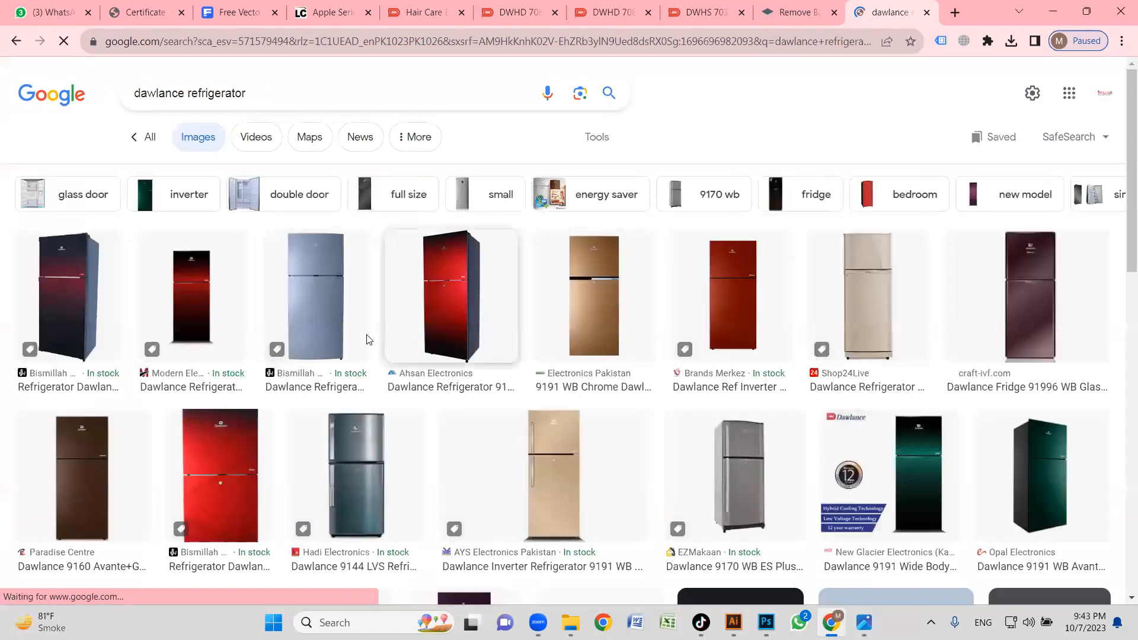
Find the Daraz.pk image of three Dawlance refrigerators in red, brown and green among the results and copy it.
{"action": "scroll", "coordinate": [526, 323], "scroll_direction": "down", "scroll_amount": 5}
{"action": "scroll", "coordinate": [296, 321], "scroll_direction": "down", "scroll_amount": 1}
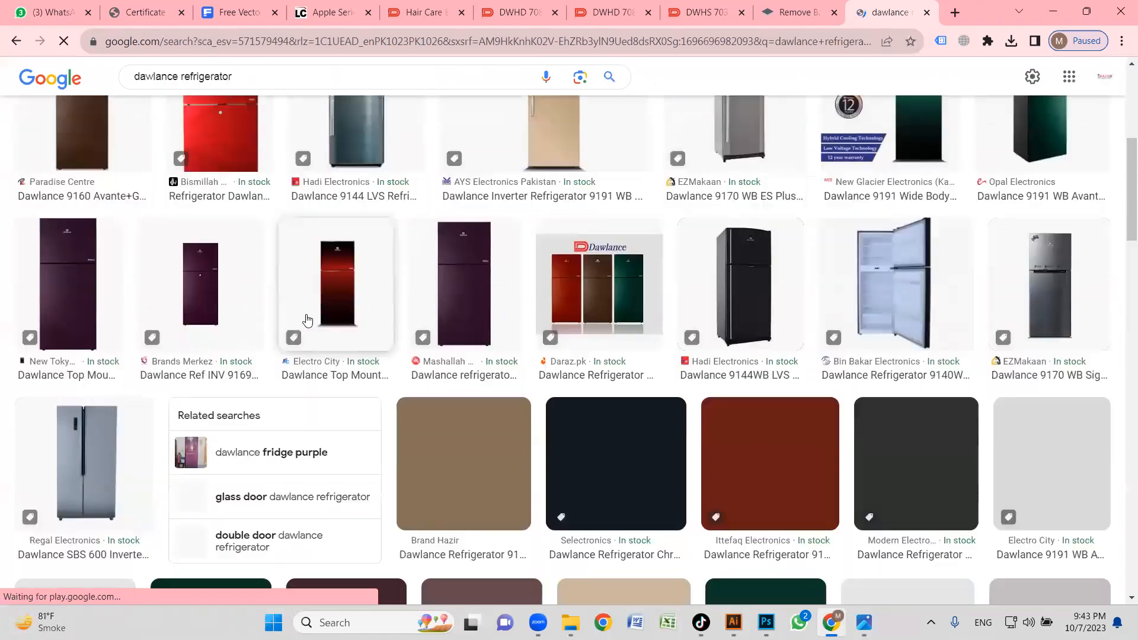
{"action": "scroll", "coordinate": [331, 313], "scroll_direction": "down", "scroll_amount": 1}
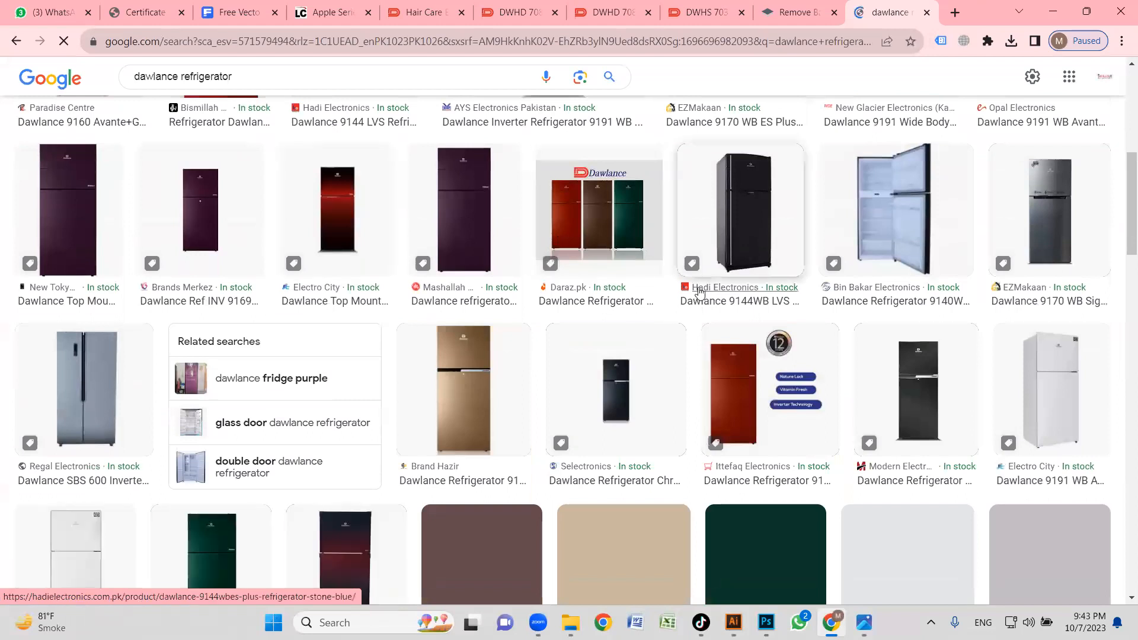
{"action": "left_click", "coordinate": [602, 215]}
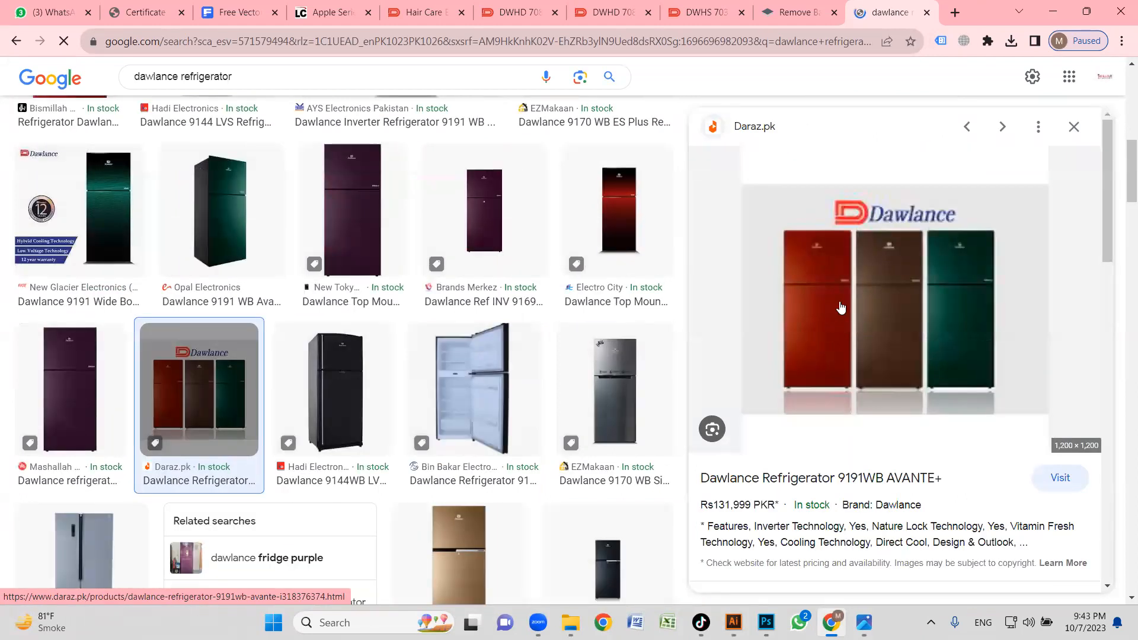
{"action": "right_click", "coordinate": [885, 285]}
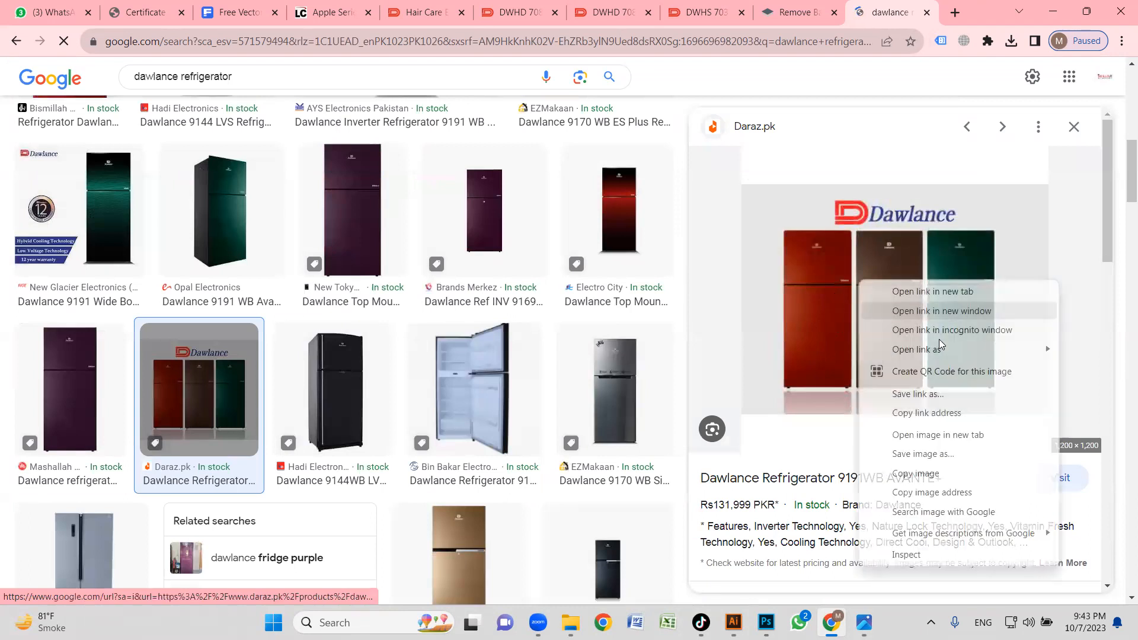
{"action": "left_click", "coordinate": [924, 470]}
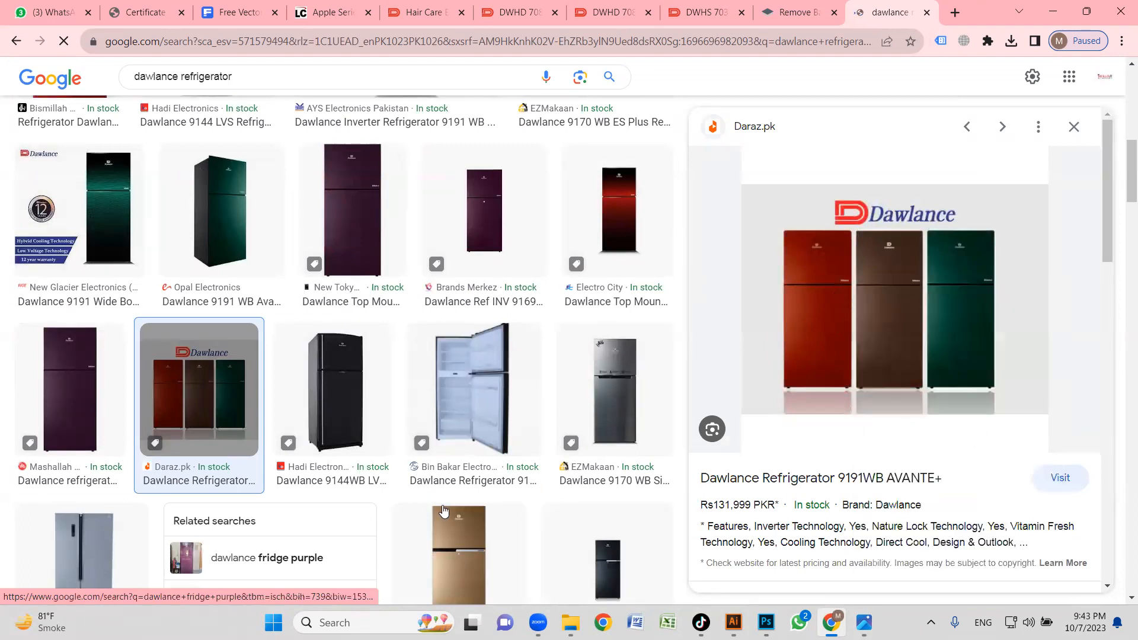
Paste the copied refrigerators image into remove.bg, download the background-free preview and show it in the Downloads folder.
{"action": "left_click", "coordinate": [794, 12]}
{"action": "key", "text": "ctrl+v"}
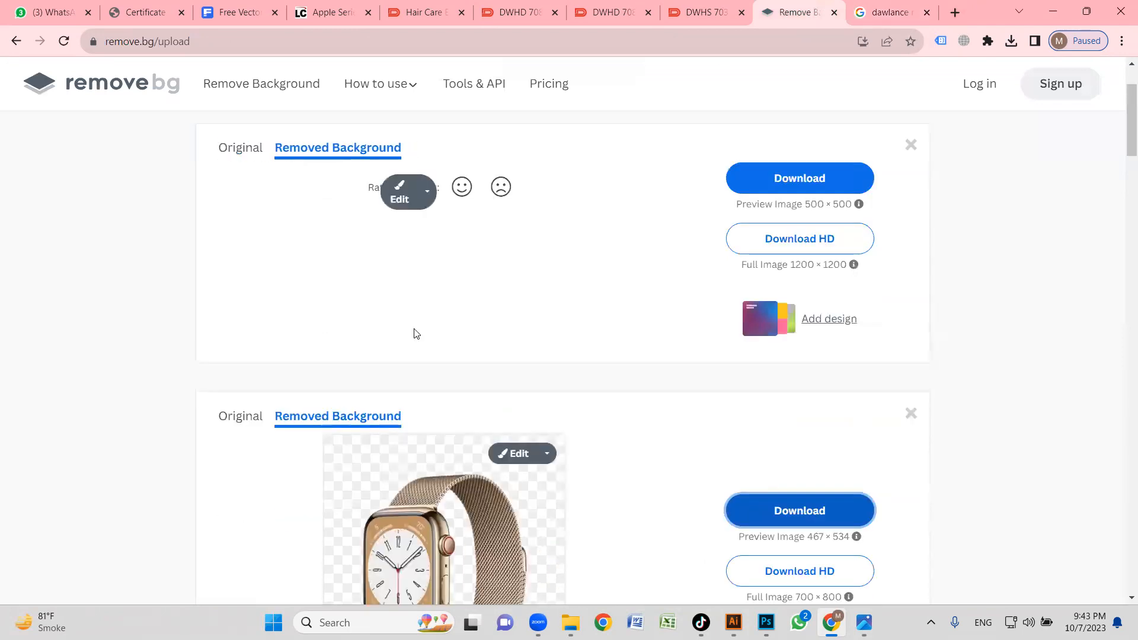
{"action": "left_click", "coordinate": [830, 243]}
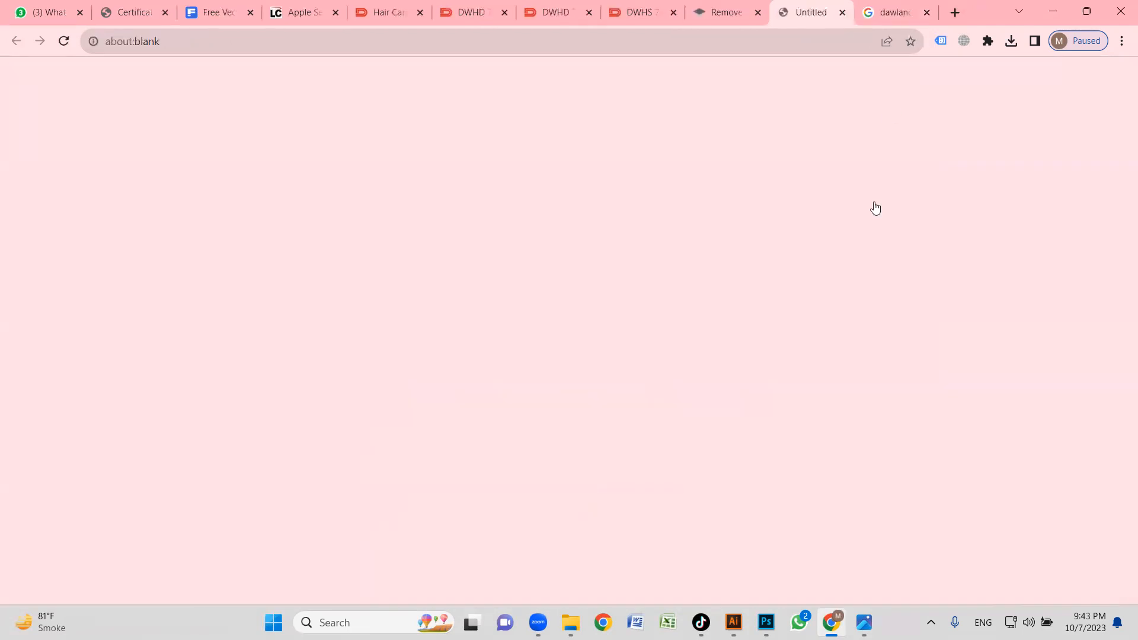
{"action": "left_click", "coordinate": [978, 73]}
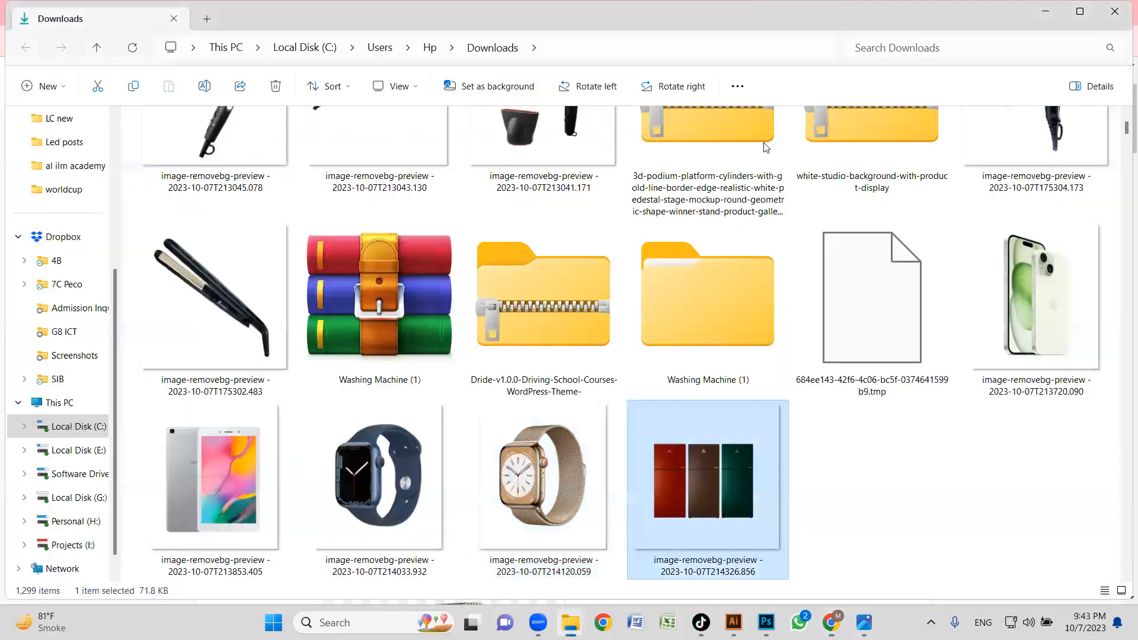
Place the refrigerators cut-out in the Illustrator document and move it onto the podium of the Small Domestic Appliances banner.
{"action": "left_click_drag", "start_coordinate": [704, 488], "coordinate": [607, 358]}
{"action": "key", "text": "z"}
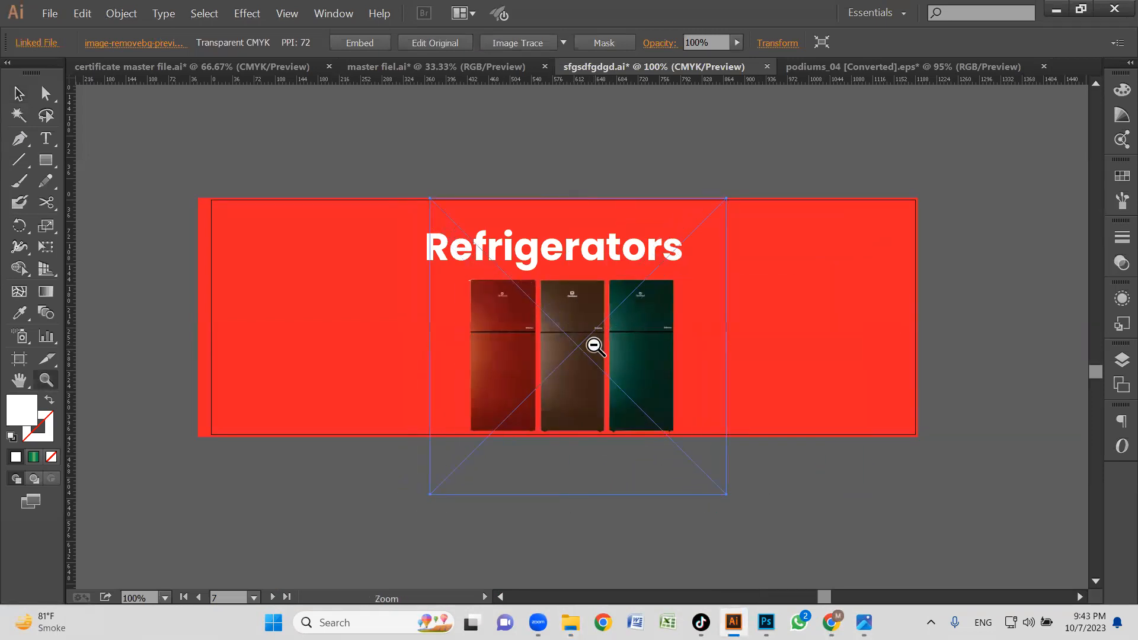
{"action": "left_click", "coordinate": [595, 343], "text": "alt"}
{"action": "left_click", "coordinate": [591, 349], "text": "alt"}
{"action": "left_click_drag", "start_coordinate": [613, 355], "coordinate": [643, 371]}
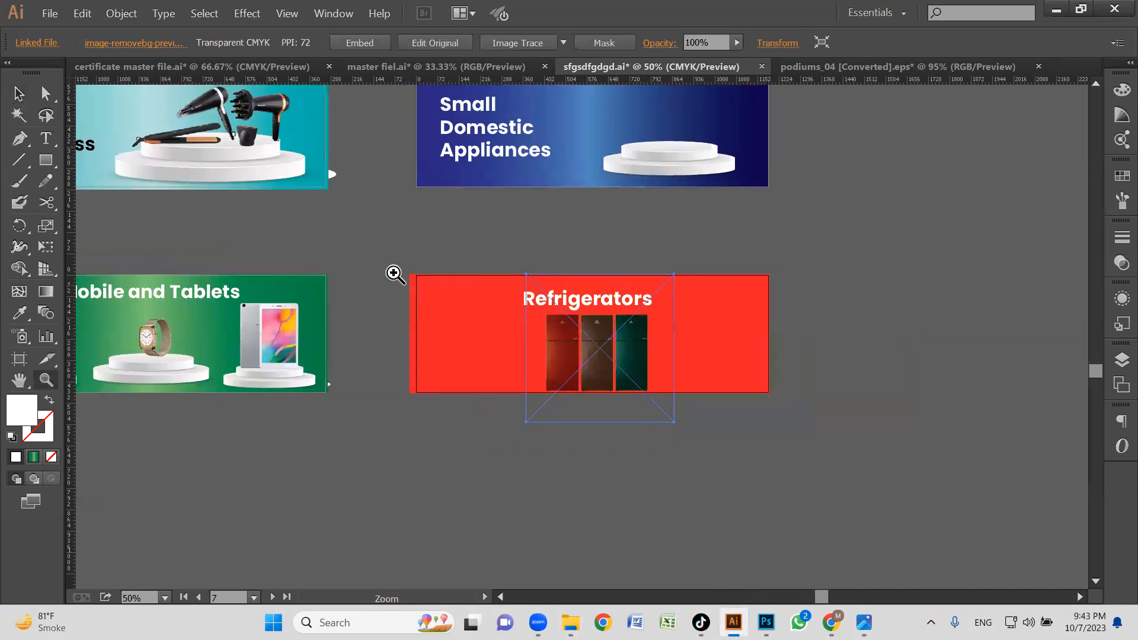
{"action": "left_click_drag", "start_coordinate": [862, 461], "coordinate": [853, 455]}
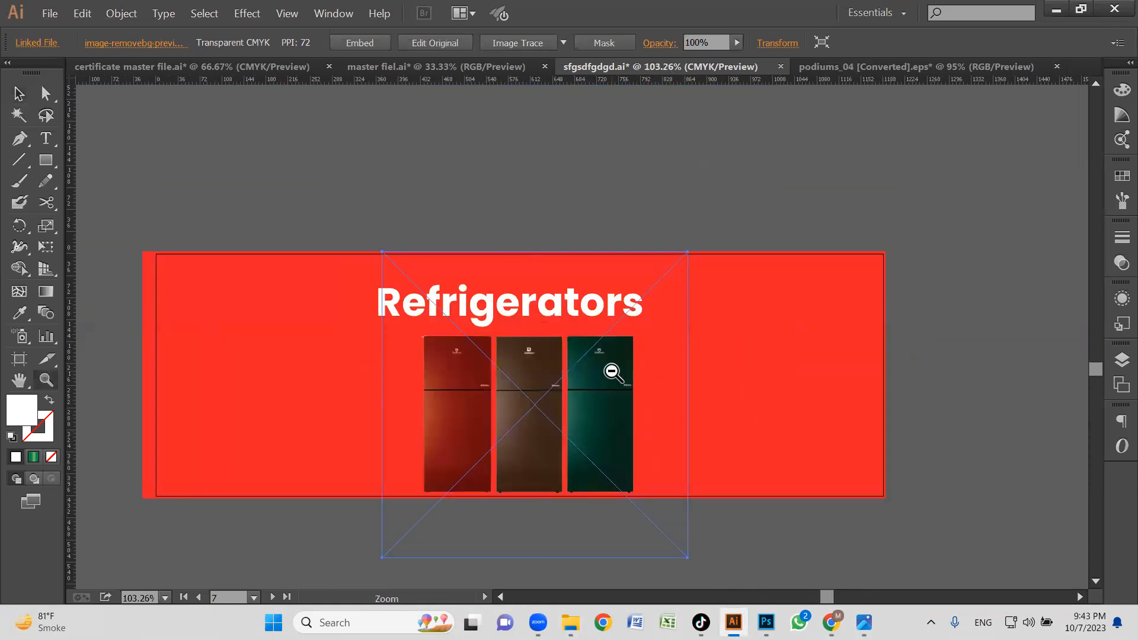
{"action": "left_click", "coordinate": [611, 372], "text": "ctrl+alt"}
{"action": "left_click", "coordinate": [615, 371], "text": "ctrl+alt"}
{"action": "left_click_drag", "start_coordinate": [602, 336], "coordinate": [665, 261]}
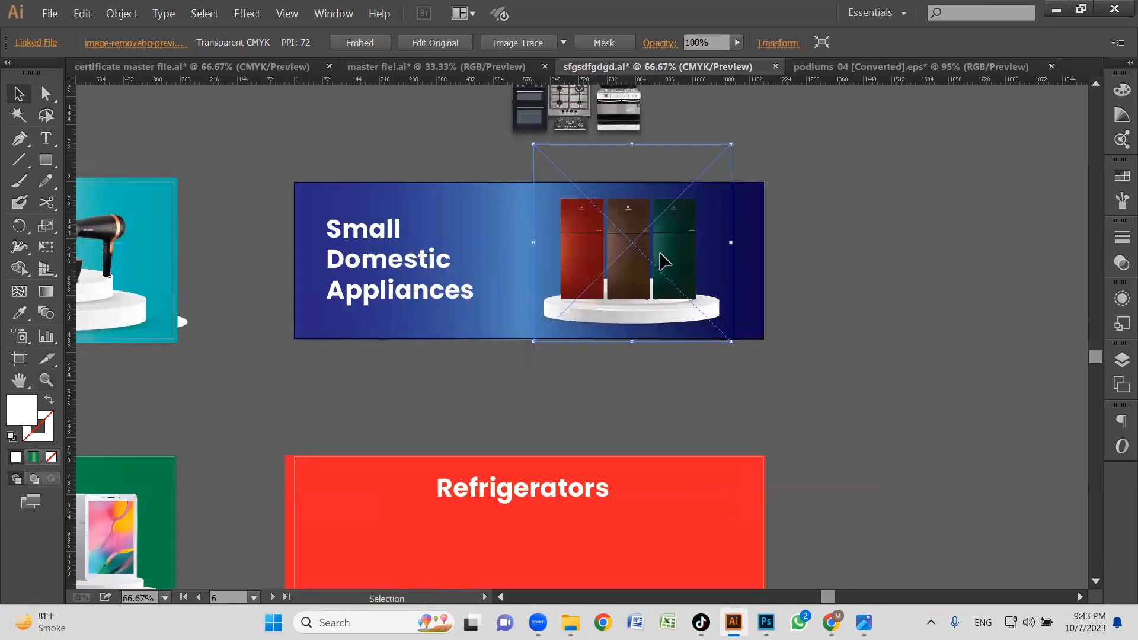
Scale the refrigerators image down slightly so the three units fit on the podium's upper tier.
{"action": "left_click", "coordinate": [818, 257]}
{"action": "left_click_drag", "start_coordinate": [426, 168], "coordinate": [892, 378]}
{"action": "left_click", "coordinate": [855, 369]}
{"action": "key", "text": "ctrl+space"}
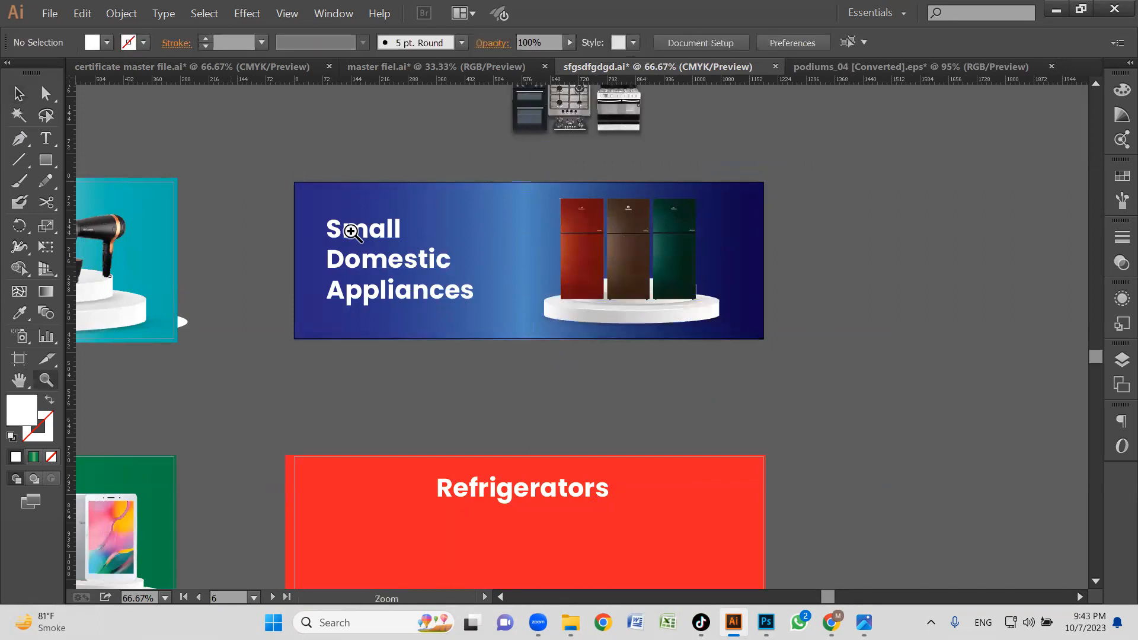
{"action": "left_click_drag", "start_coordinate": [351, 232], "coordinate": [815, 408]}
{"action": "key", "text": "space"}
{"action": "left_click_drag", "start_coordinate": [790, 333], "coordinate": [781, 386]}
{"action": "key", "text": "v"}
{"action": "left_click", "coordinate": [824, 308]}
{"action": "left_click_drag", "start_coordinate": [829, 315], "coordinate": [828, 306]}
{"action": "left_click_drag", "start_coordinate": [931, 124], "coordinate": [904, 150]}
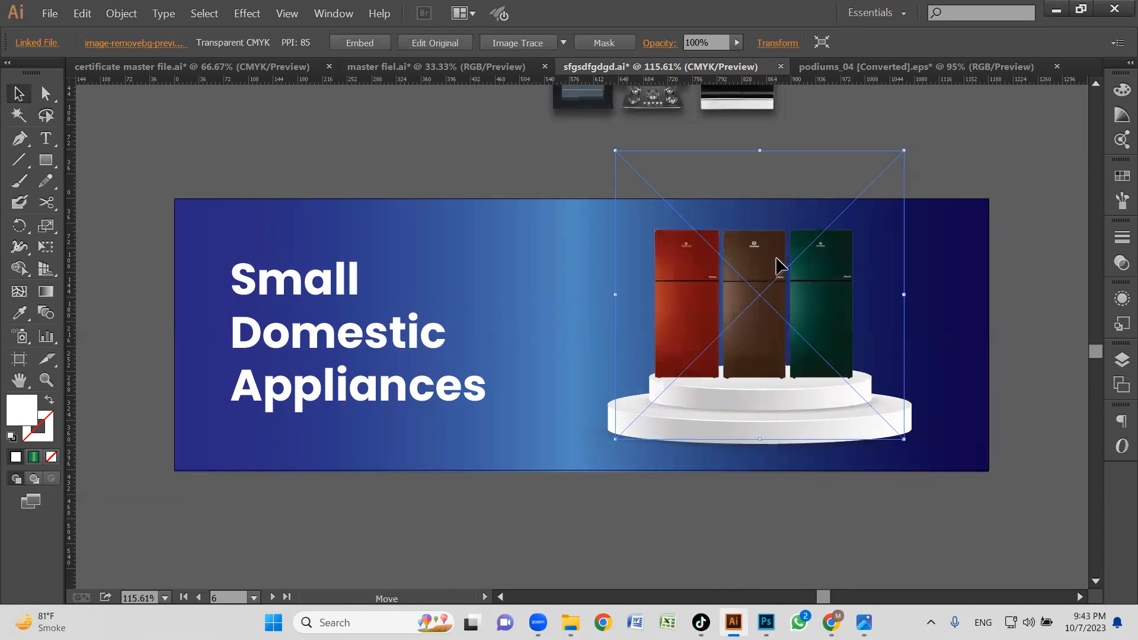
Move the refrigerators clear of the podium, lower the podium slightly, and bring the refrigerators back just above it.
{"action": "left_click_drag", "start_coordinate": [776, 258], "coordinate": [777, 199]}
{"action": "left_click", "coordinate": [773, 440]}
{"action": "mouse_move", "coordinate": [773, 439]}
{"action": "left_mouse_down"}
{"action": "mouse_move", "coordinate": [773, 459]}
{"action": "mouse_move", "coordinate": [773, 444]}
{"action": "left_mouse_up"}
{"action": "left_click", "coordinate": [775, 294]}
{"action": "left_click", "coordinate": [773, 428]}
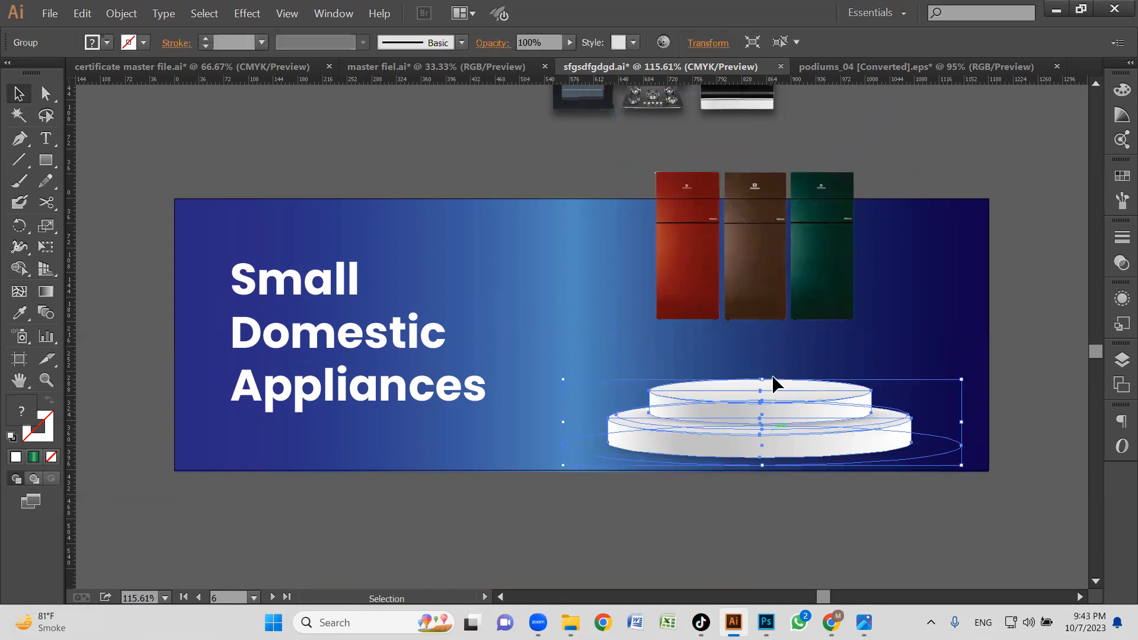
{"action": "left_click_drag", "start_coordinate": [783, 280], "coordinate": [783, 334]}
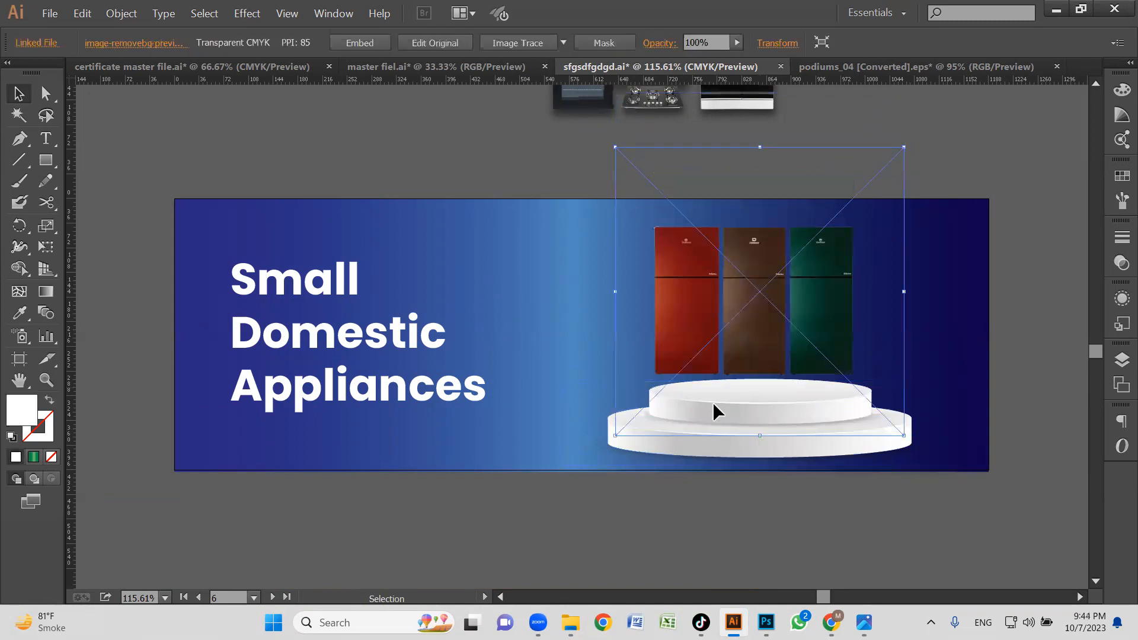
Widen the podium toward the "Small Domestic Appliances" title and nudge it slightly right and down.
{"action": "left_click", "coordinate": [664, 451]}
{"action": "left_click_drag", "start_coordinate": [564, 425], "coordinate": [490, 427]}
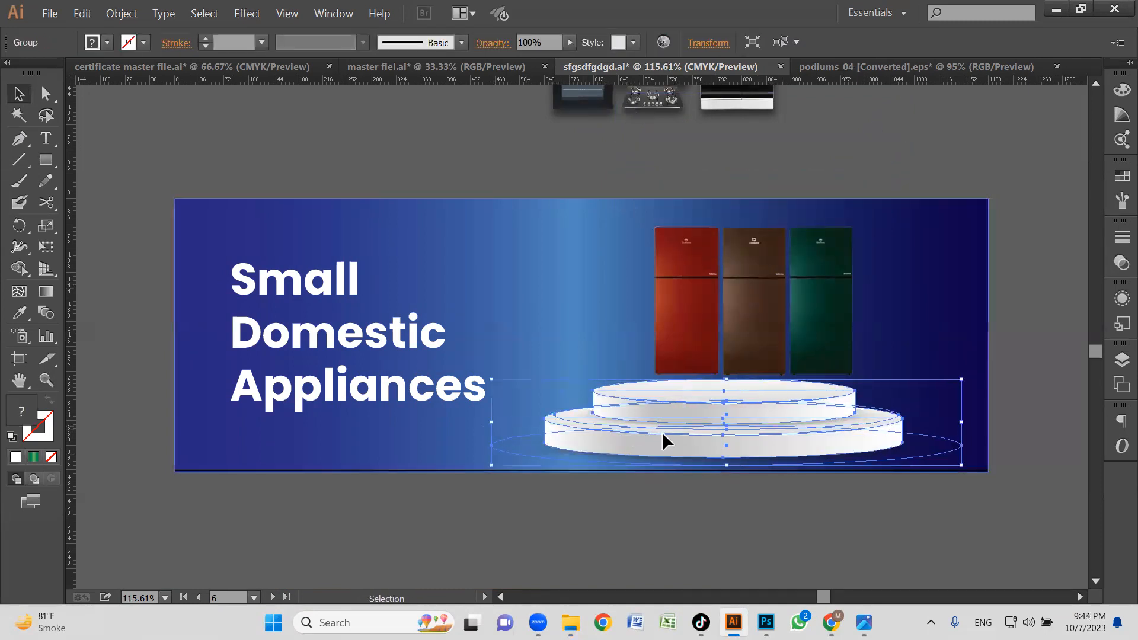
{"action": "left_click_drag", "start_coordinate": [727, 438], "coordinate": [738, 447]}
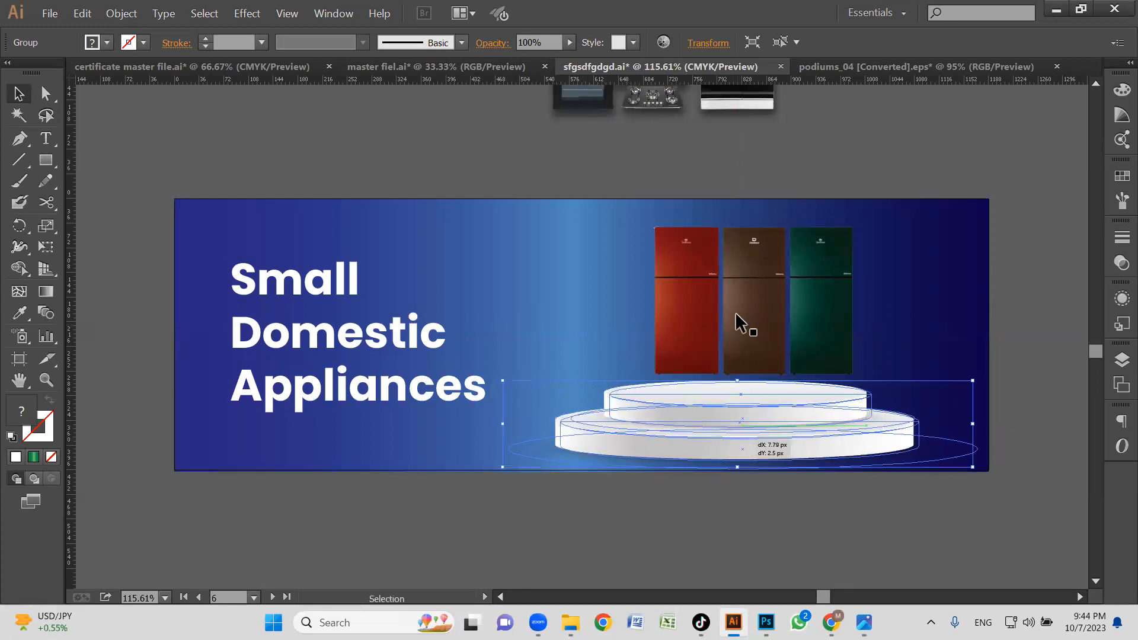
Set the refrigerators on the podium's upper tier and enlarge them very slightly.
{"action": "left_click_drag", "start_coordinate": [780, 300], "coordinate": [773, 318]}
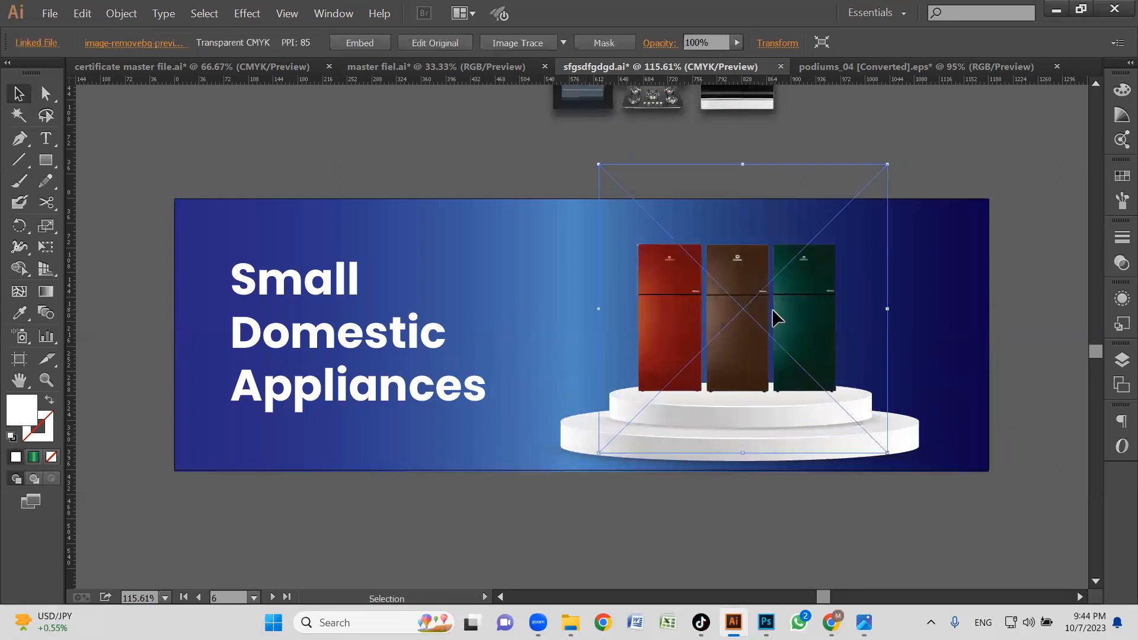
{"action": "left_click_drag", "start_coordinate": [597, 164], "coordinate": [594, 160]}
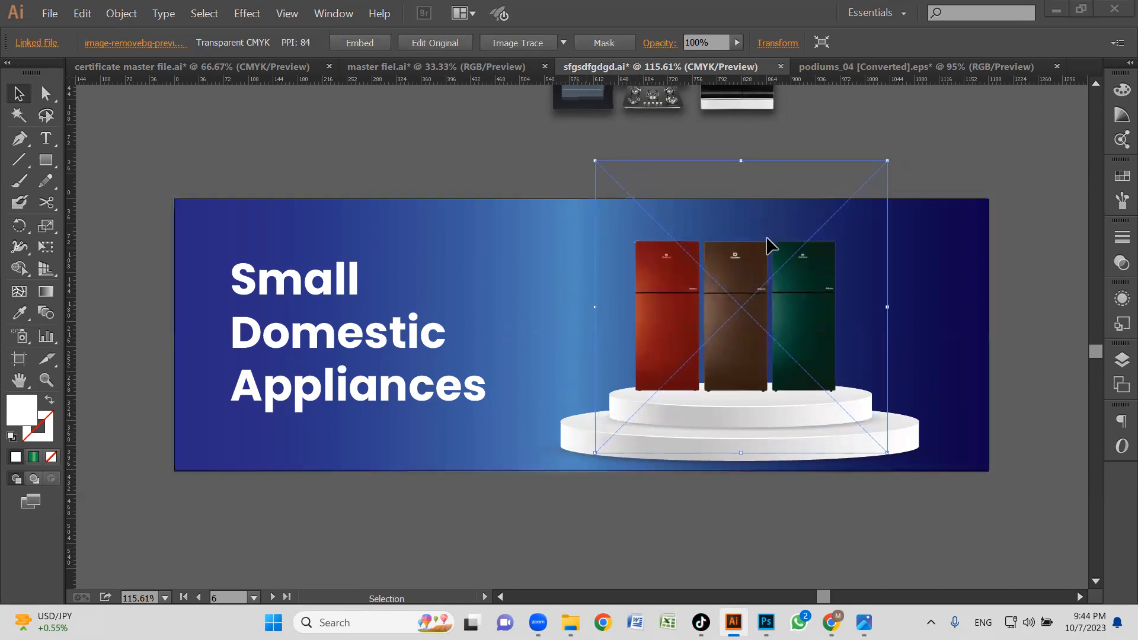
{"action": "left_click", "coordinate": [724, 322], "text": "ctrl+alt"}
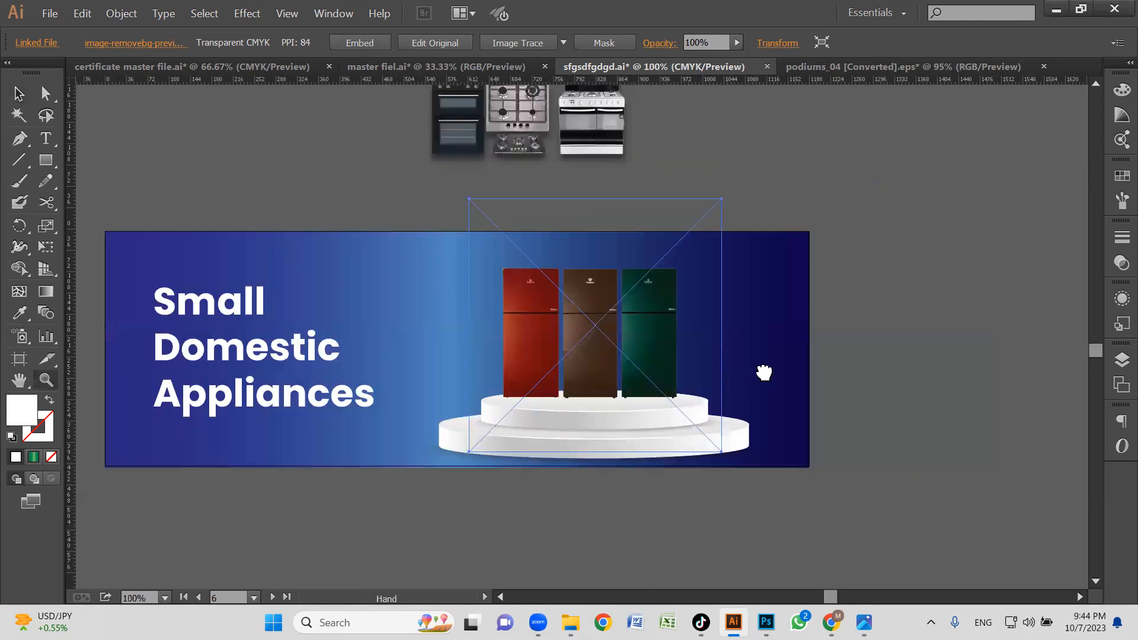
{"action": "left_click_drag", "start_coordinate": [762, 373], "coordinate": [808, 355]}
{"action": "left_click", "coordinate": [963, 379]}
Try several diagonal directions for the linear gradient on the banner's blue background rectangle.
{"action": "left_click", "coordinate": [836, 322]}
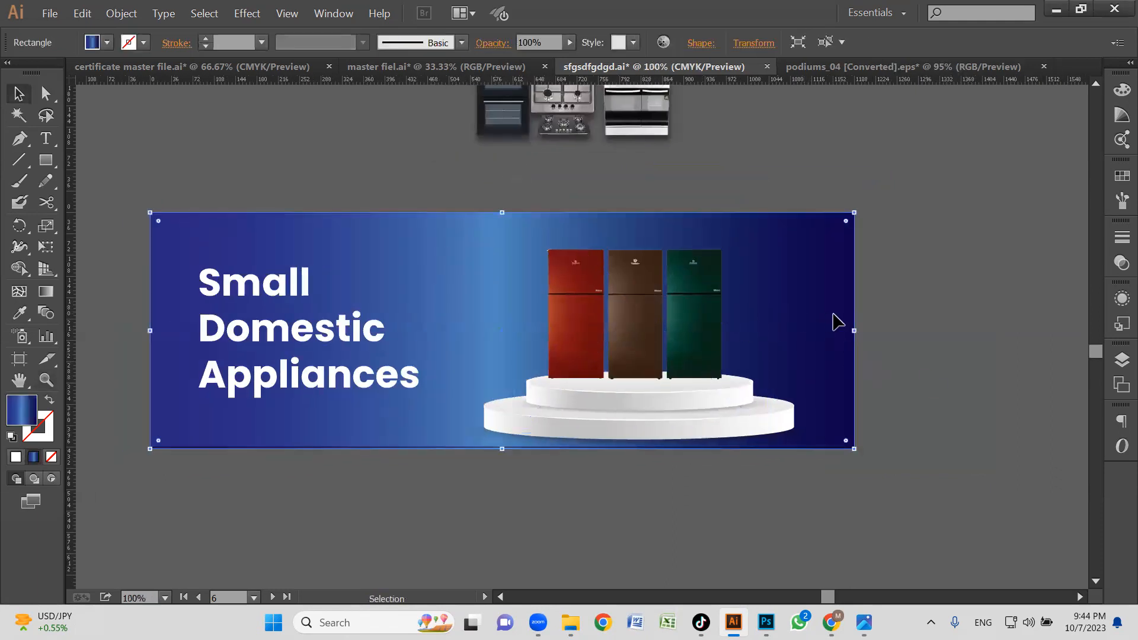
{"action": "key", "text": "g"}
{"action": "left_click_drag", "start_coordinate": [650, 309], "coordinate": [490, 379]}
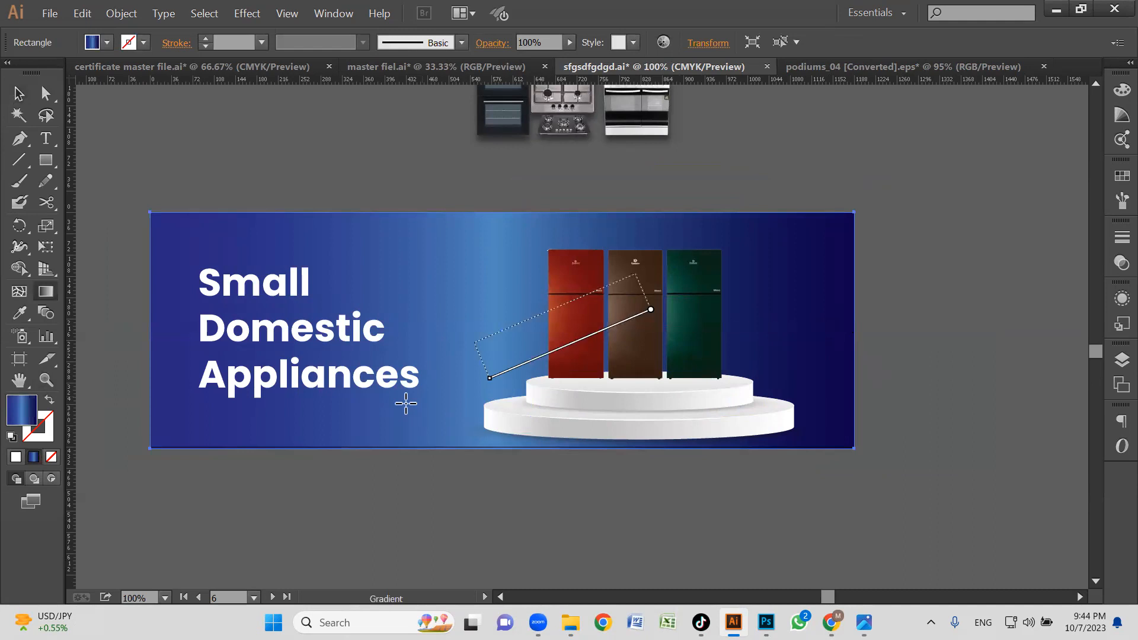
{"action": "left_click_drag", "start_coordinate": [639, 323], "coordinate": [473, 420]}
{"action": "left_click_drag", "start_coordinate": [627, 287], "coordinate": [222, 430]}
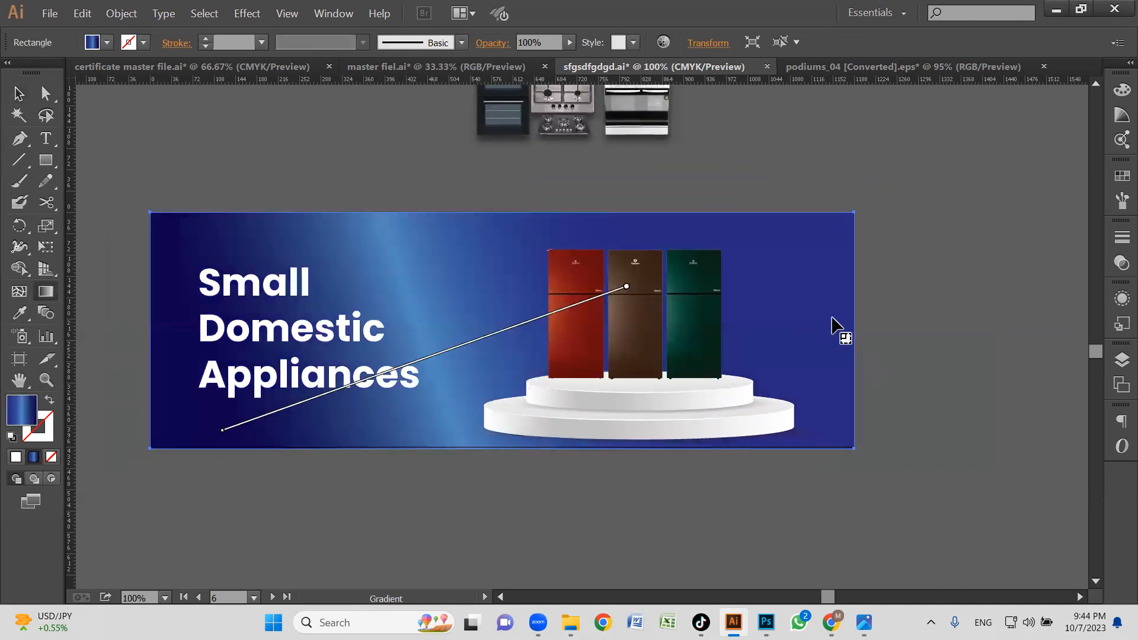
{"action": "left_click_drag", "start_coordinate": [614, 315], "coordinate": [898, 278]}
{"action": "left_click_drag", "start_coordinate": [532, 322], "coordinate": [886, 225]}
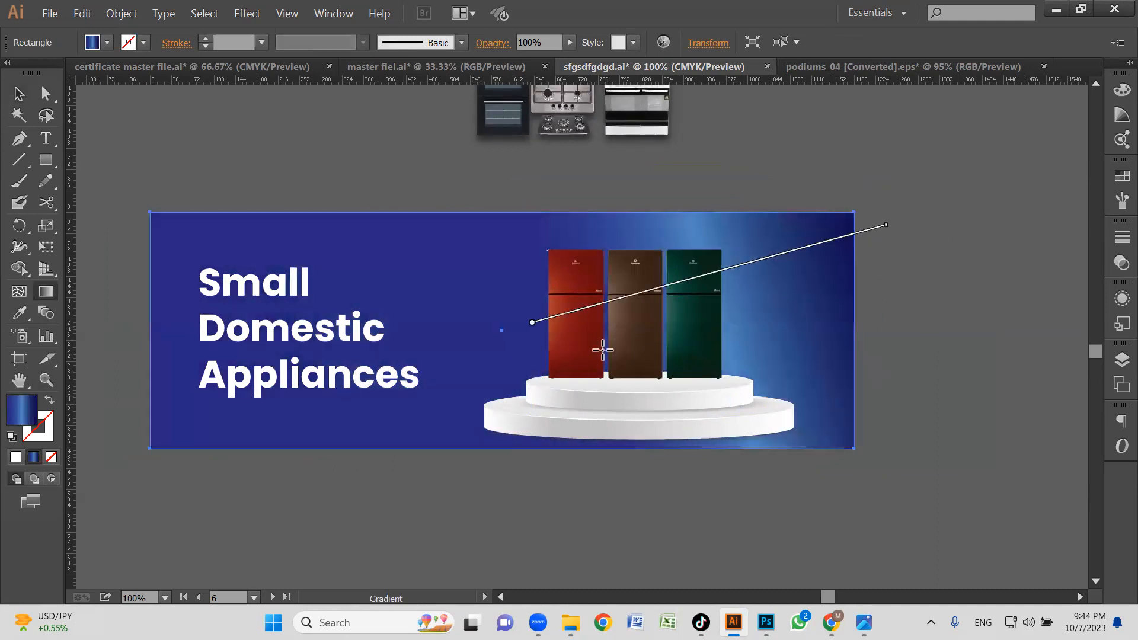
{"action": "left_click_drag", "start_coordinate": [561, 305], "coordinate": [869, 172]}
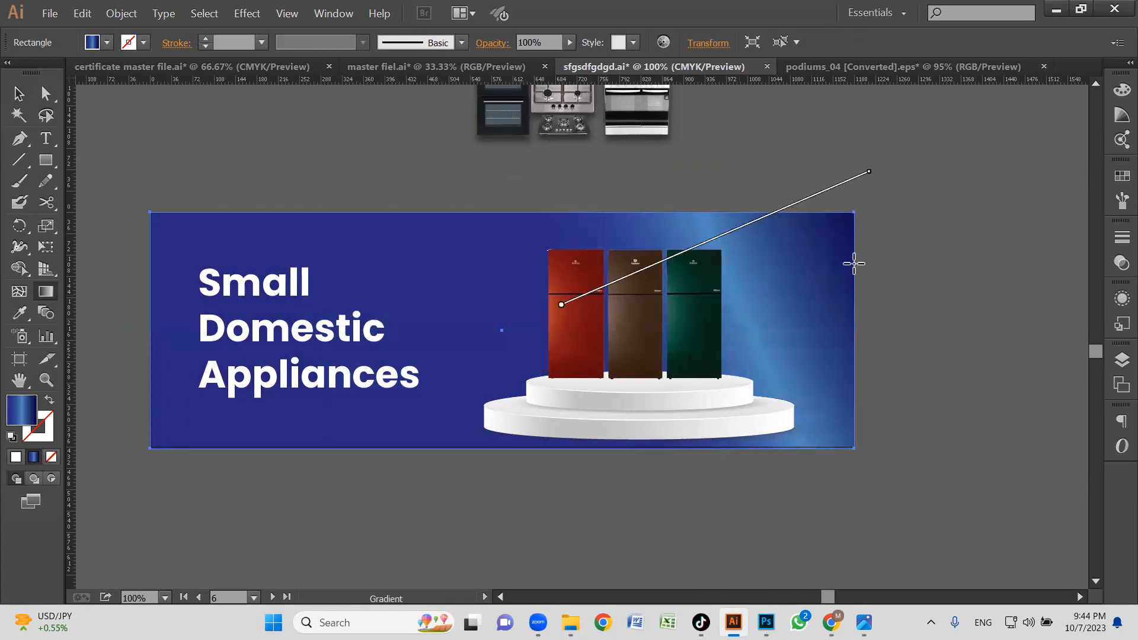
Change the blue background's gradient type to Radial and spread it outward from the podium at about 62.6°.
{"action": "left_click", "coordinate": [332, 14]}
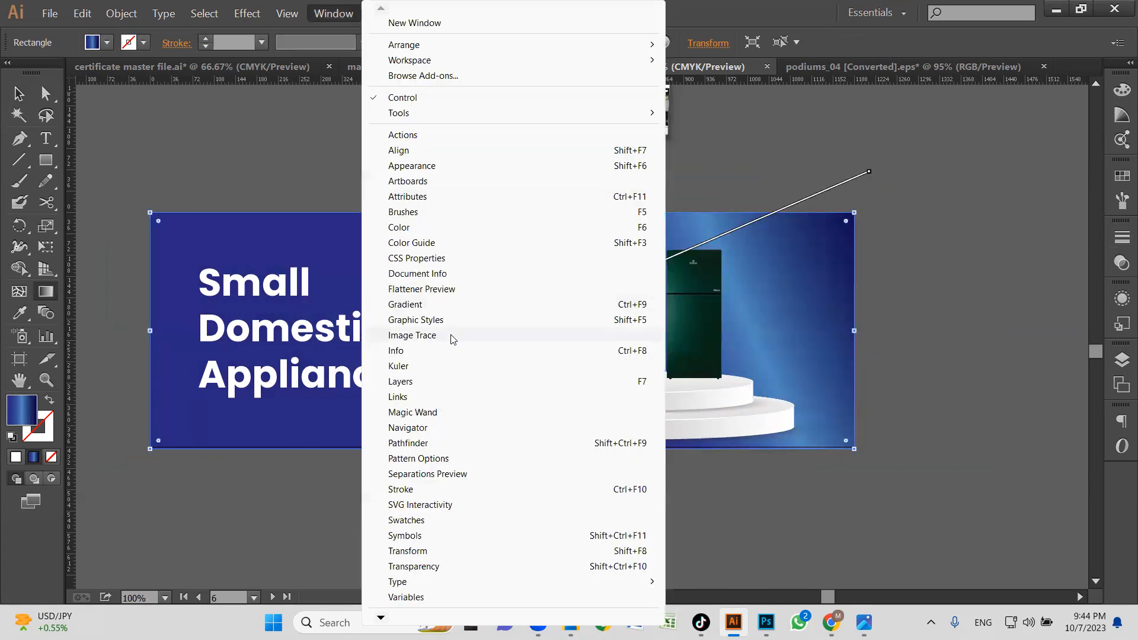
{"action": "left_click", "coordinate": [420, 306]}
{"action": "left_click", "coordinate": [996, 232]}
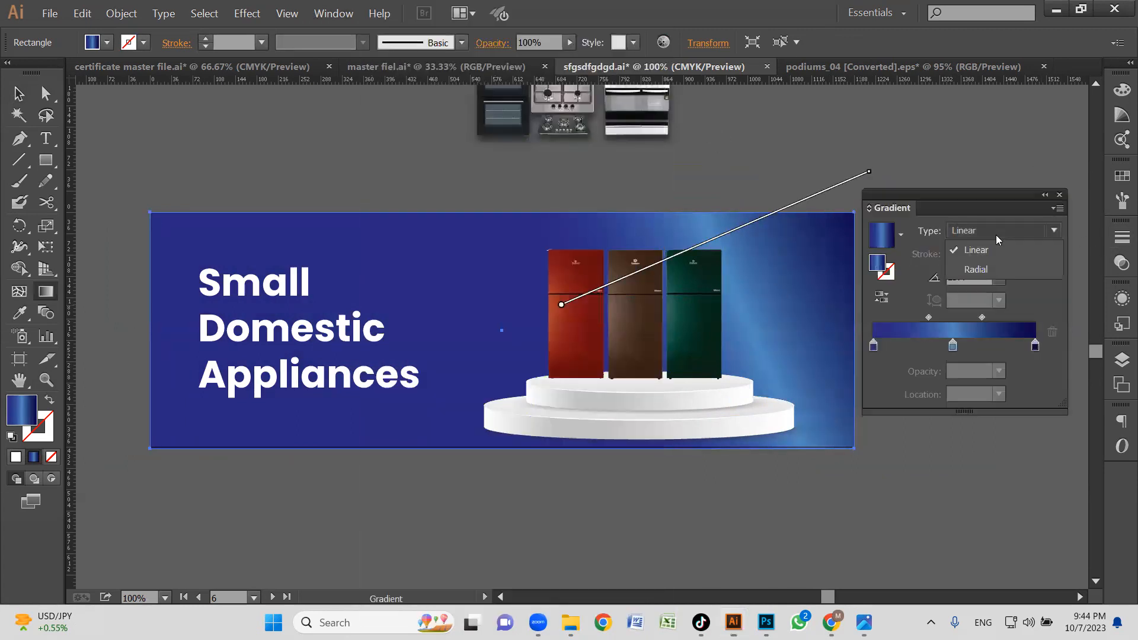
{"action": "left_click", "coordinate": [976, 269]}
{"action": "left_click_drag", "start_coordinate": [648, 331], "coordinate": [707, 260]}
{"action": "left_click_drag", "start_coordinate": [635, 358], "coordinate": [767, 183]}
{"action": "left_click_drag", "start_coordinate": [632, 330], "coordinate": [727, 151]}
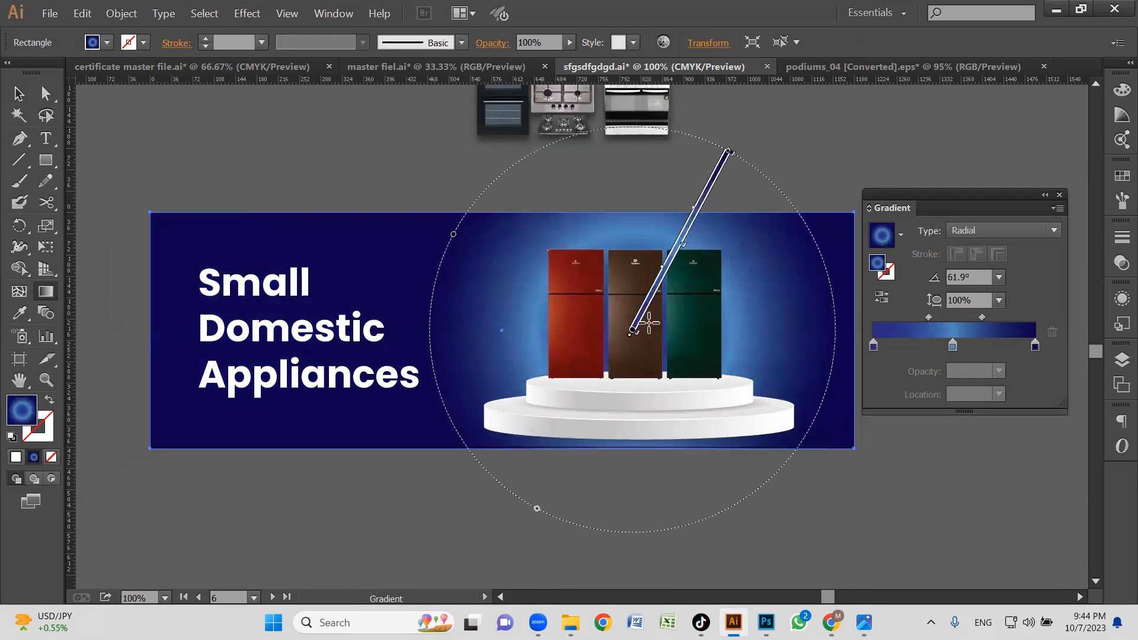
{"action": "left_click_drag", "start_coordinate": [630, 388], "coordinate": [777, 105]}
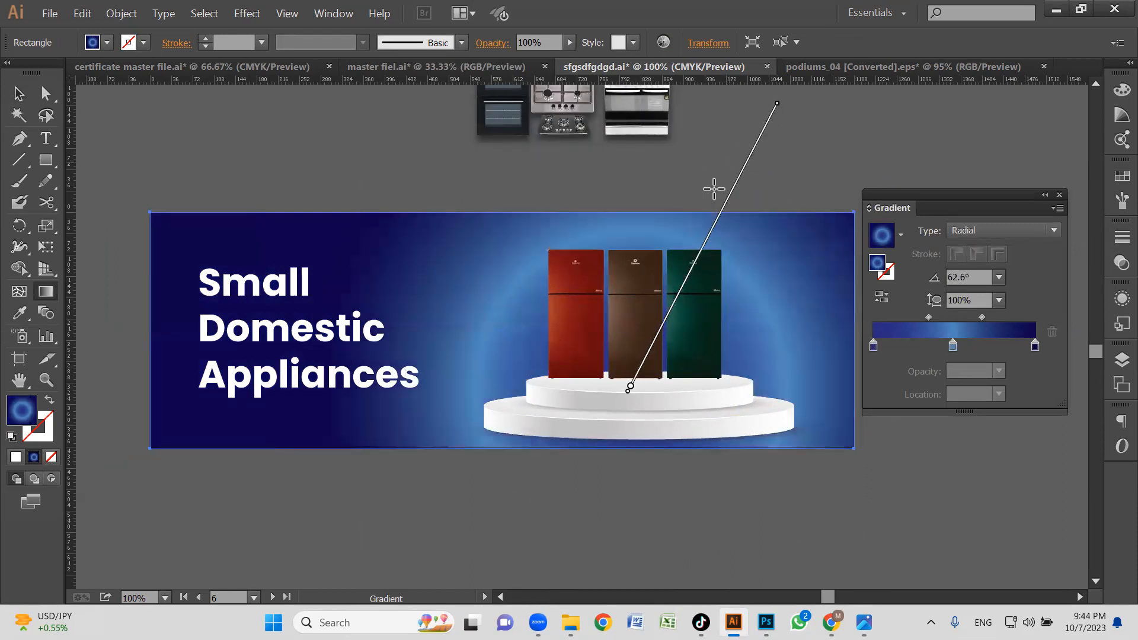
{"action": "key", "text": "v"}
{"action": "left_click", "coordinate": [749, 496]}
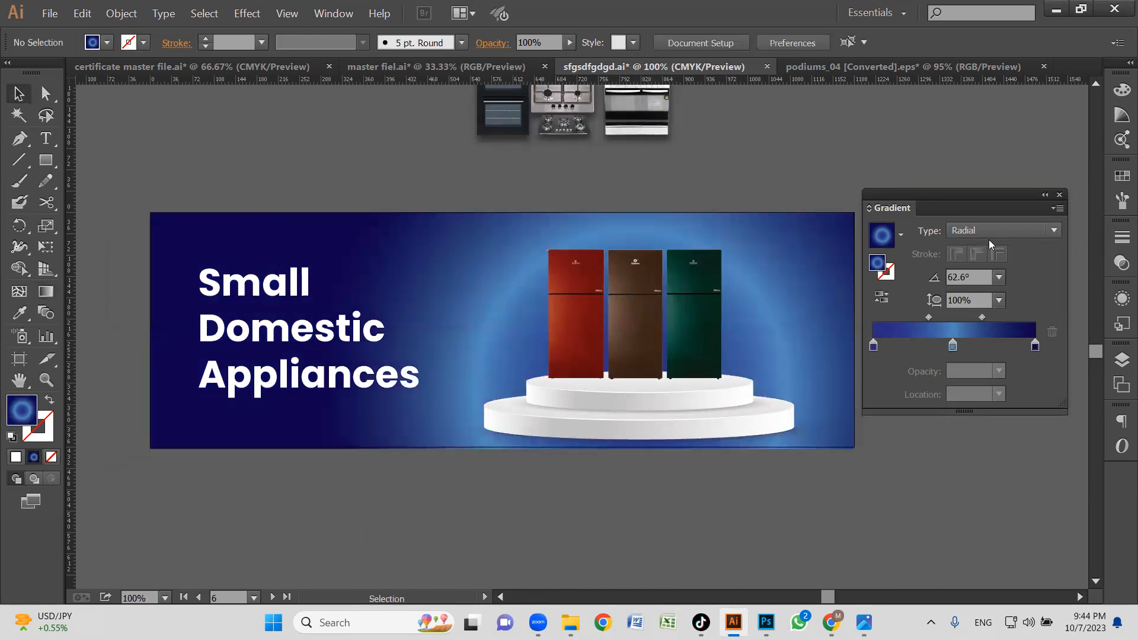
Switch to full-screen view and redraw the background's radial gradient from a centre below the banner, at about 71.5°.
{"action": "key", "text": "g"}
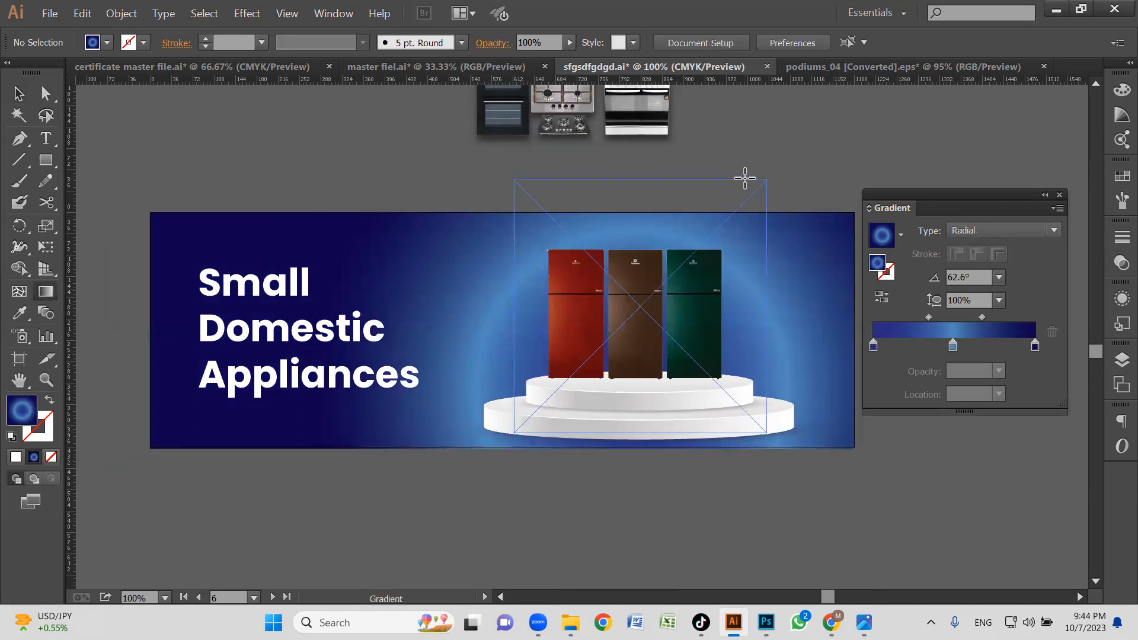
{"action": "left_click", "coordinate": [662, 322]}
{"action": "key", "text": "f"}
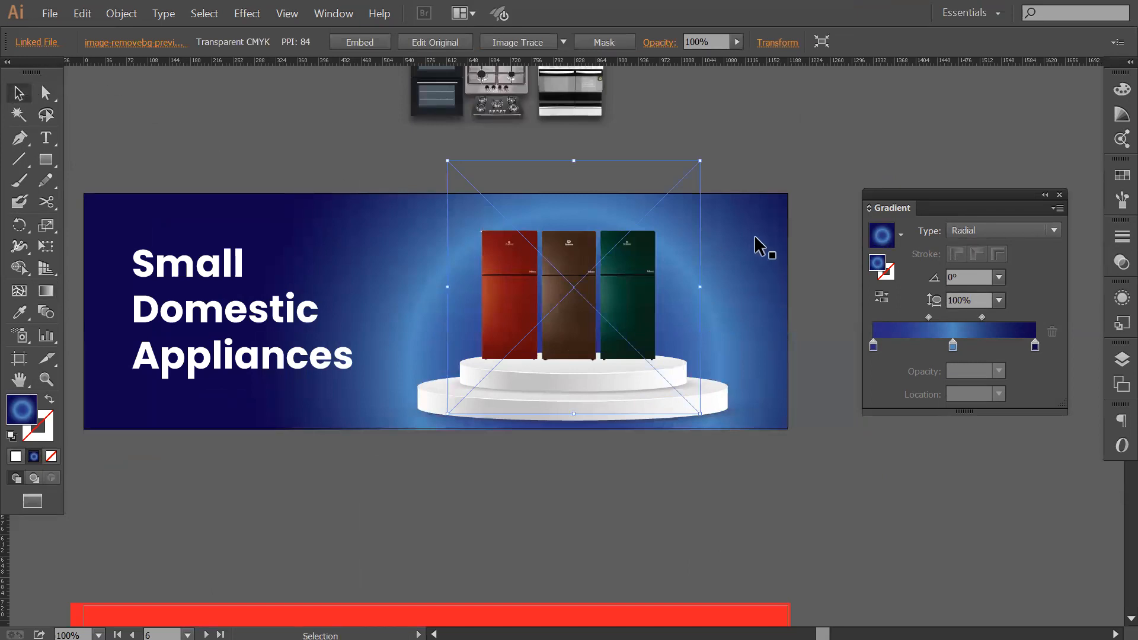
{"action": "left_click", "coordinate": [738, 270]}
{"action": "key", "text": "g"}
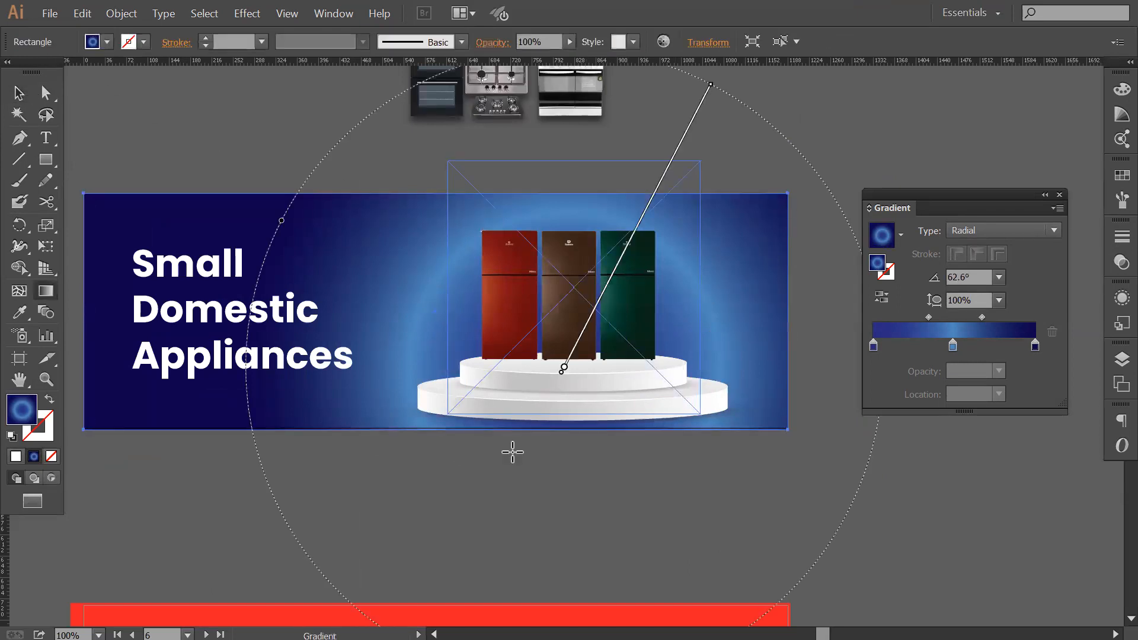
{"action": "left_click_drag", "start_coordinate": [549, 483], "coordinate": [640, 214]}
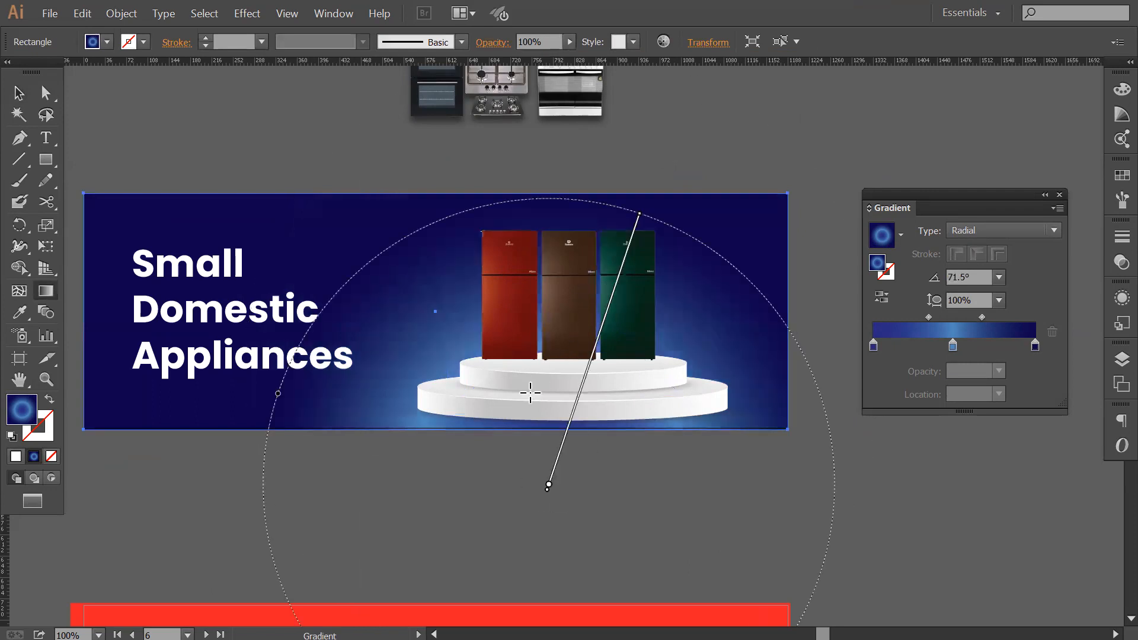
Try several centres and spreads for the blue background's radial gradient around the refrigerators and podium.
{"action": "left_click_drag", "start_coordinate": [593, 271], "coordinate": [659, 76]}
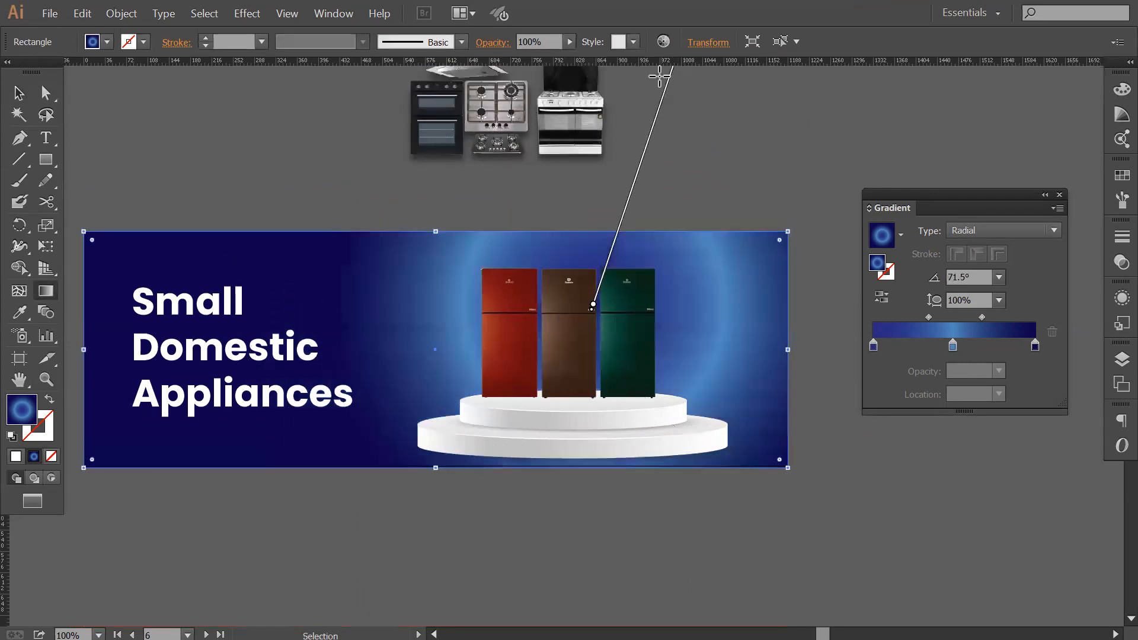
{"action": "left_click_drag", "start_coordinate": [563, 454], "coordinate": [695, 106]}
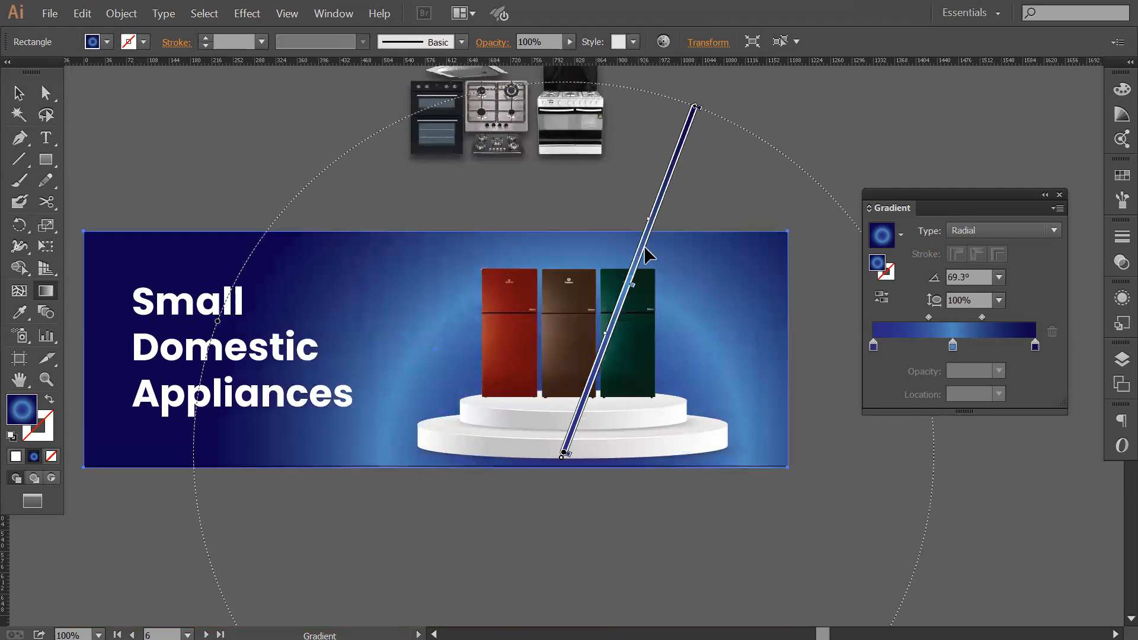
{"action": "left_click_drag", "start_coordinate": [563, 429], "coordinate": [623, 220]}
{"action": "left_click_drag", "start_coordinate": [589, 398], "coordinate": [662, 123]}
{"action": "left_click_drag", "start_coordinate": [539, 401], "coordinate": [574, 203]}
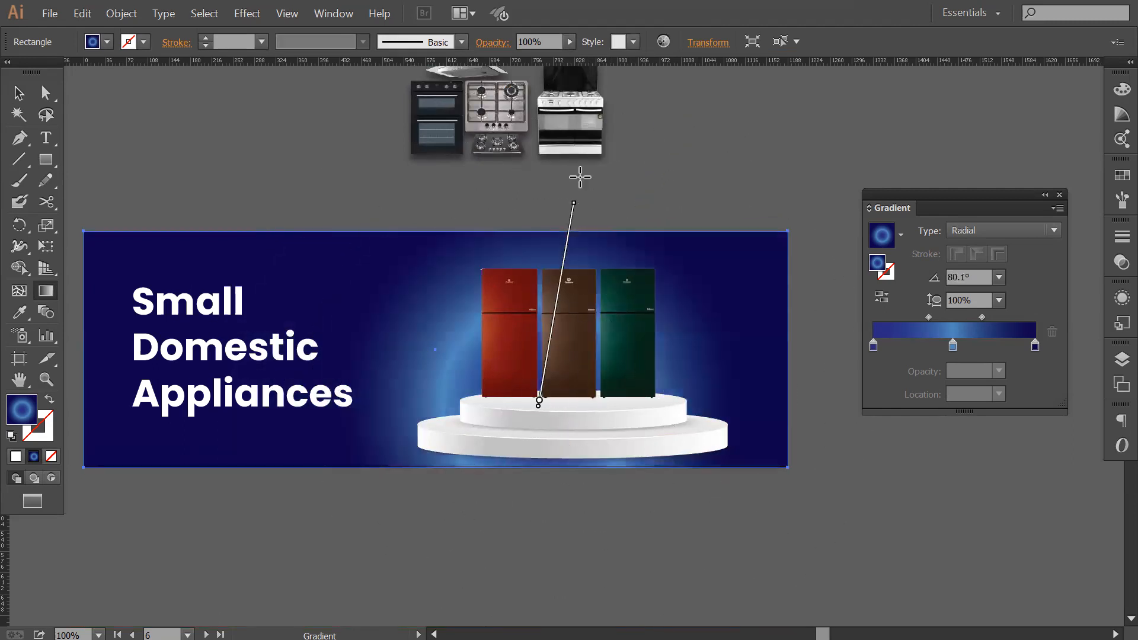
{"action": "left_click_drag", "start_coordinate": [582, 382], "coordinate": [620, 153]}
{"action": "left_click_drag", "start_coordinate": [554, 384], "coordinate": [603, 144]}
{"action": "left_click_drag", "start_coordinate": [592, 356], "coordinate": [603, 94]}
{"action": "left_click_drag", "start_coordinate": [568, 339], "coordinate": [595, 104]}
{"action": "left_click_drag", "start_coordinate": [578, 391], "coordinate": [612, 147]}
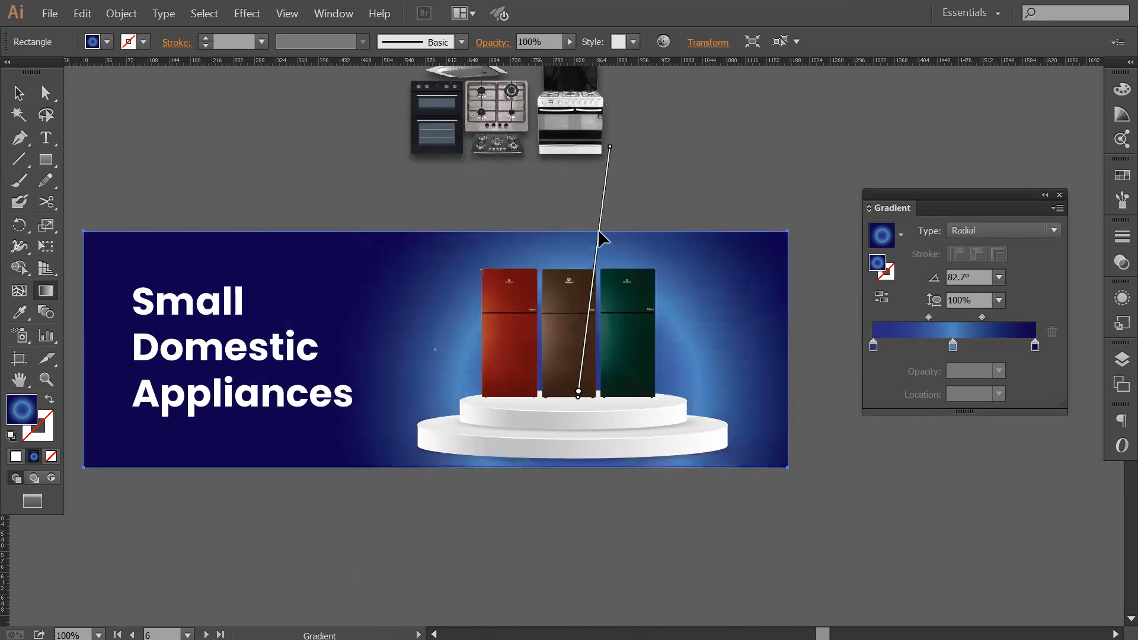
{"action": "left_click_drag", "start_coordinate": [567, 403], "coordinate": [594, 170]}
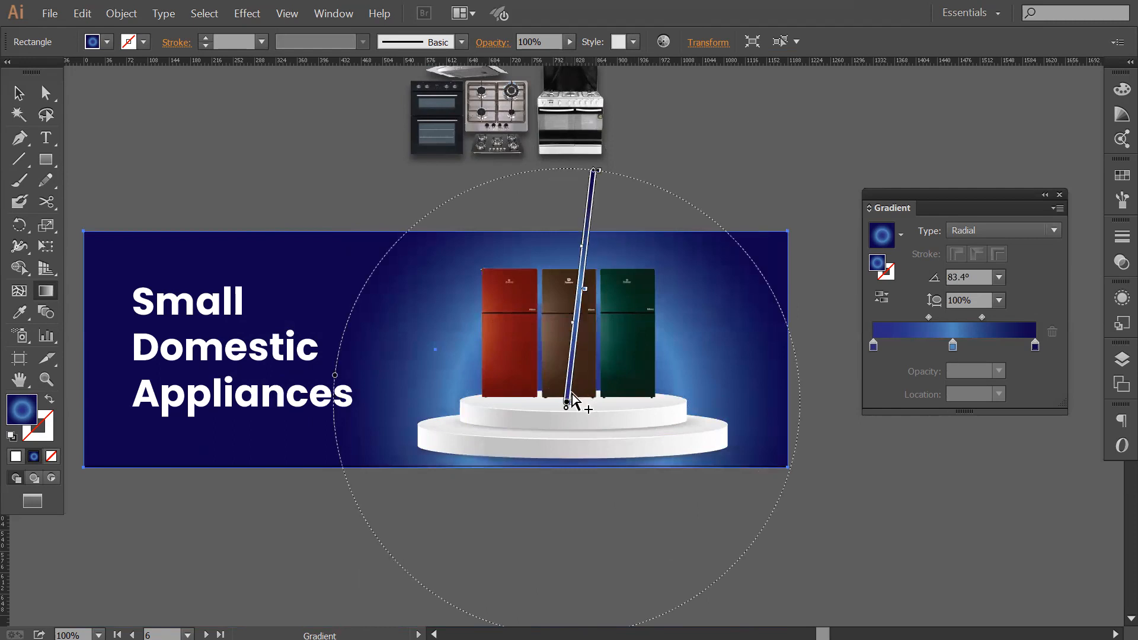
{"action": "left_click_drag", "start_coordinate": [566, 405], "coordinate": [598, 159]}
{"action": "left_click_drag", "start_coordinate": [602, 398], "coordinate": [635, 87]}
{"action": "left_click_drag", "start_coordinate": [519, 413], "coordinate": [551, 192]}
{"action": "left_click_drag", "start_coordinate": [582, 402], "coordinate": [600, 170]}
{"action": "left_click_drag", "start_coordinate": [537, 439], "coordinate": [564, 201]}
{"action": "left_click_drag", "start_coordinate": [591, 424], "coordinate": [596, 181]}
{"action": "left_click_drag", "start_coordinate": [555, 381], "coordinate": [565, 194]}
{"action": "mouse_move", "coordinate": [583, 321]}
{"action": "left_mouse_down"}
{"action": "mouse_move", "coordinate": [609, 158]}
{"action": "mouse_move", "coordinate": [599, 143]}
{"action": "left_mouse_up"}
Redraw the blue background's radial gradient upward from behind the middle refrigerator, at about 86.8°, and deselect it.
{"action": "left_click_drag", "start_coordinate": [562, 361], "coordinate": [575, 140]}
{"action": "key", "text": "v"}
{"action": "left_click", "coordinate": [779, 159]}
Swap the two headings, moving Small Domestic Appliances onto the red banner and Refrigerators onto the blue banner.
{"action": "key", "text": "z"}
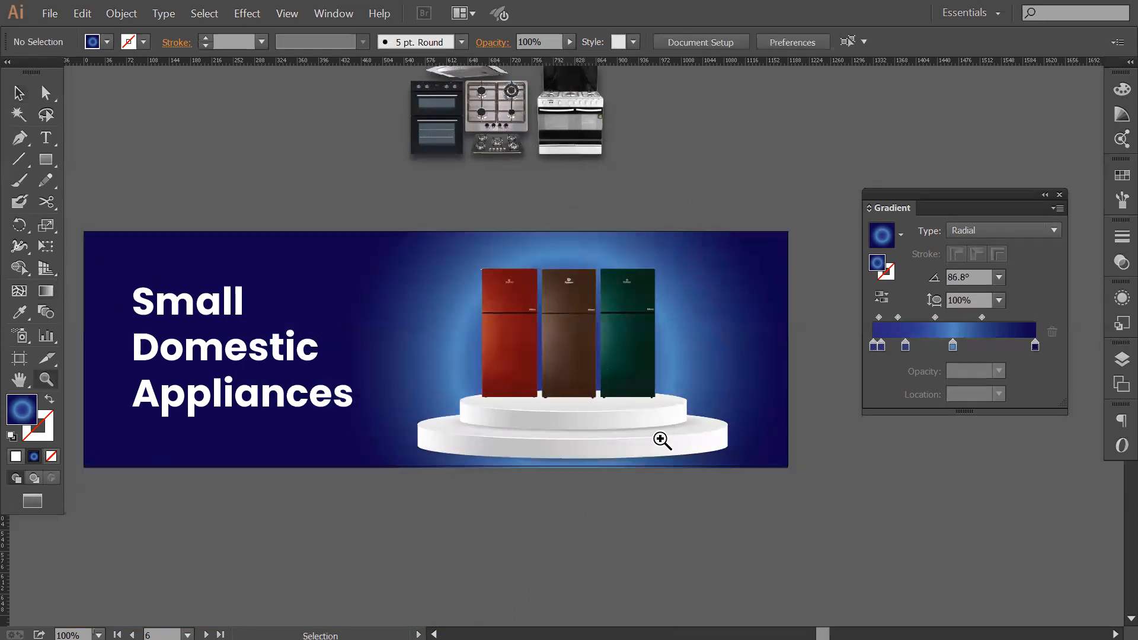
{"action": "left_click", "coordinate": [559, 391], "text": "alt"}
{"action": "left_click_drag", "start_coordinate": [656, 362], "coordinate": [658, 369]}
{"action": "left_click_drag", "start_coordinate": [598, 415], "coordinate": [634, 405]}
{"action": "key", "text": "z"}
{"action": "left_click", "coordinate": [634, 415], "text": "alt"}
{"action": "key", "text": "v"}
{"action": "left_click_drag", "start_coordinate": [442, 324], "coordinate": [439, 425]}
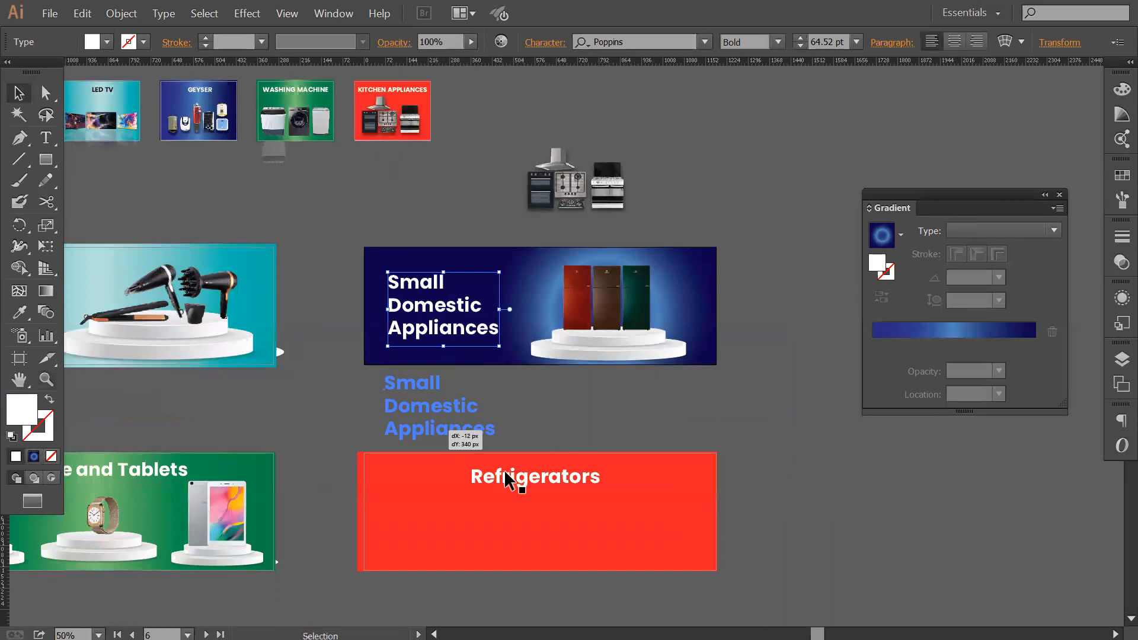
{"action": "left_click_drag", "start_coordinate": [539, 491], "coordinate": [441, 302]}
{"action": "left_click_drag", "start_coordinate": [441, 415], "coordinate": [529, 386]}
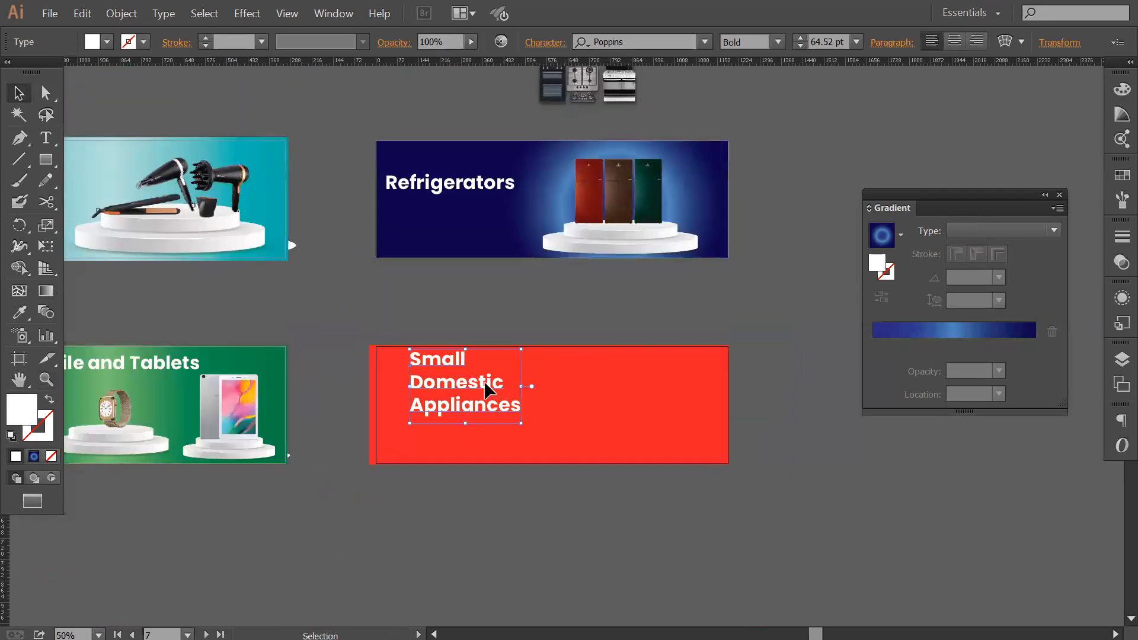
Remove the line breaks from the red banner's heading so that Small Domestic Appliances runs on one line.
{"action": "double_click", "coordinate": [505, 368]}
{"action": "key", "text": "Delete"}
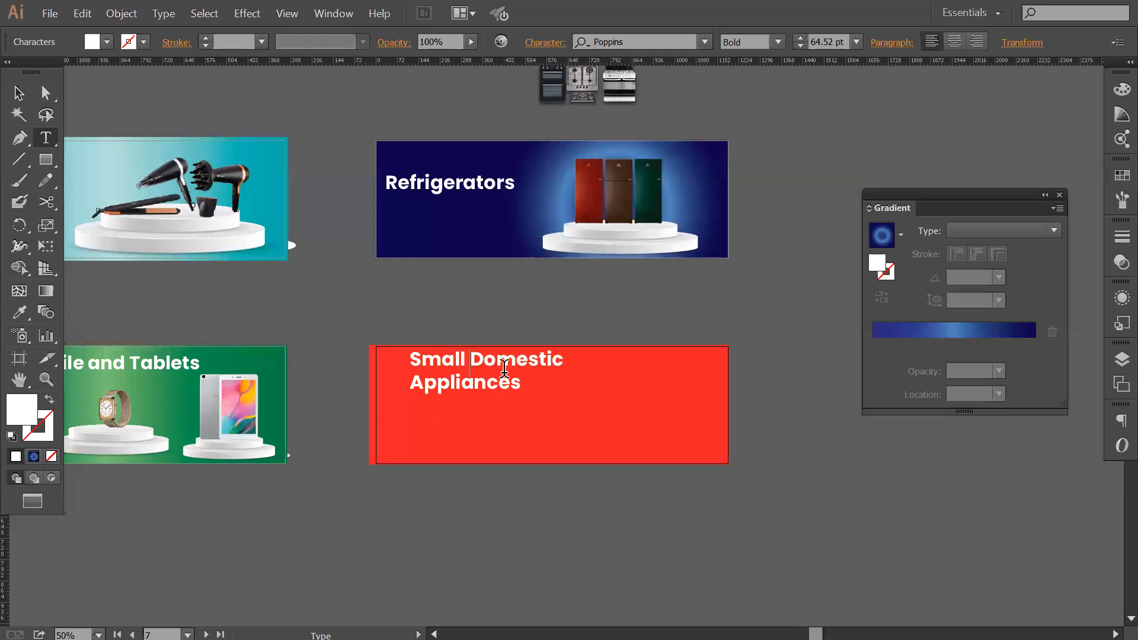
{"action": "key", "text": "Delete"}
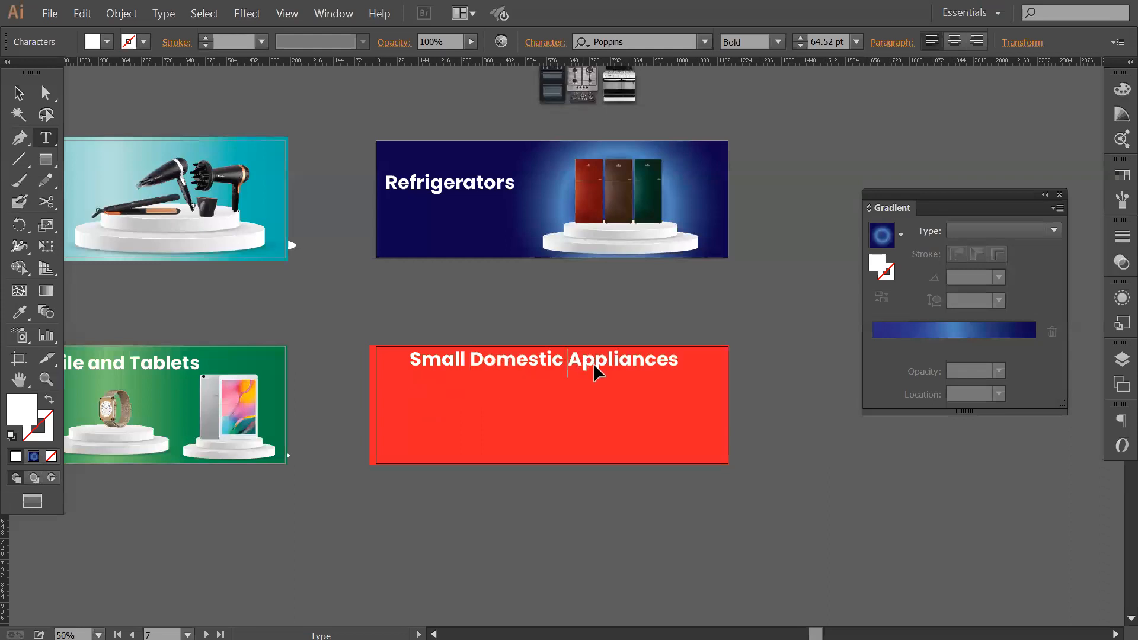
{"action": "key", "text": "ctrl+a"}
{"action": "key", "text": "Escape"}
Lower the Refrigerators heading to the blue banner's vertical middle, beside the podium.
{"action": "left_click_drag", "start_coordinate": [544, 262], "coordinate": [566, 294]}
{"action": "left_click_drag", "start_coordinate": [478, 215], "coordinate": [482, 231]}
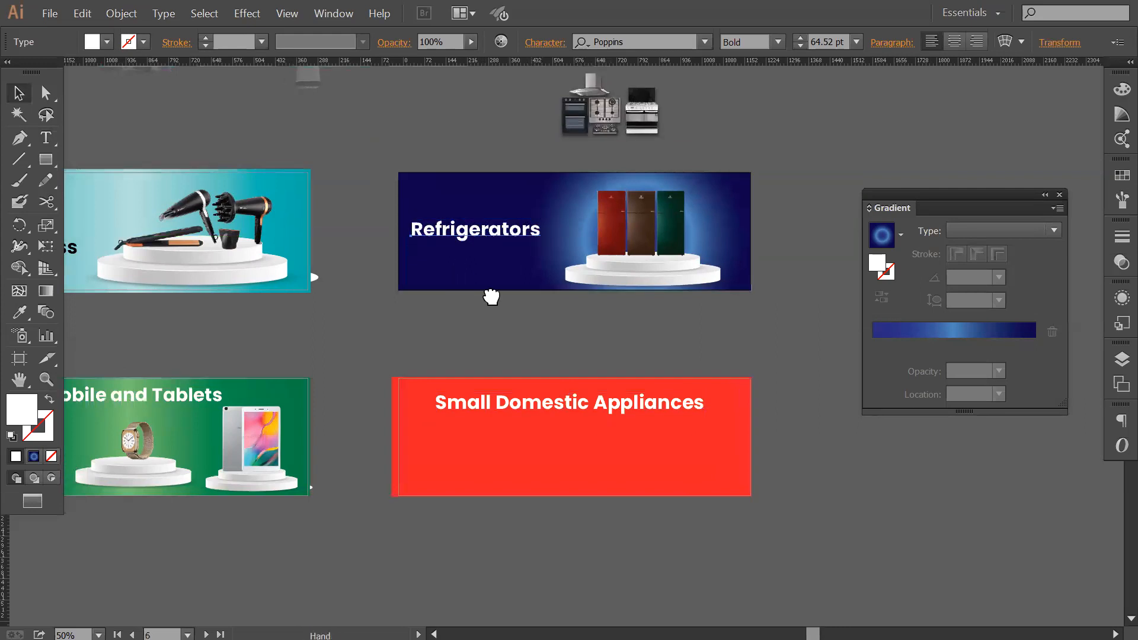
{"action": "left_click_drag", "start_coordinate": [491, 297], "coordinate": [597, 317]}
{"action": "left_click_drag", "start_coordinate": [564, 255], "coordinate": [567, 255]}
{"action": "left_click", "coordinate": [556, 343]}
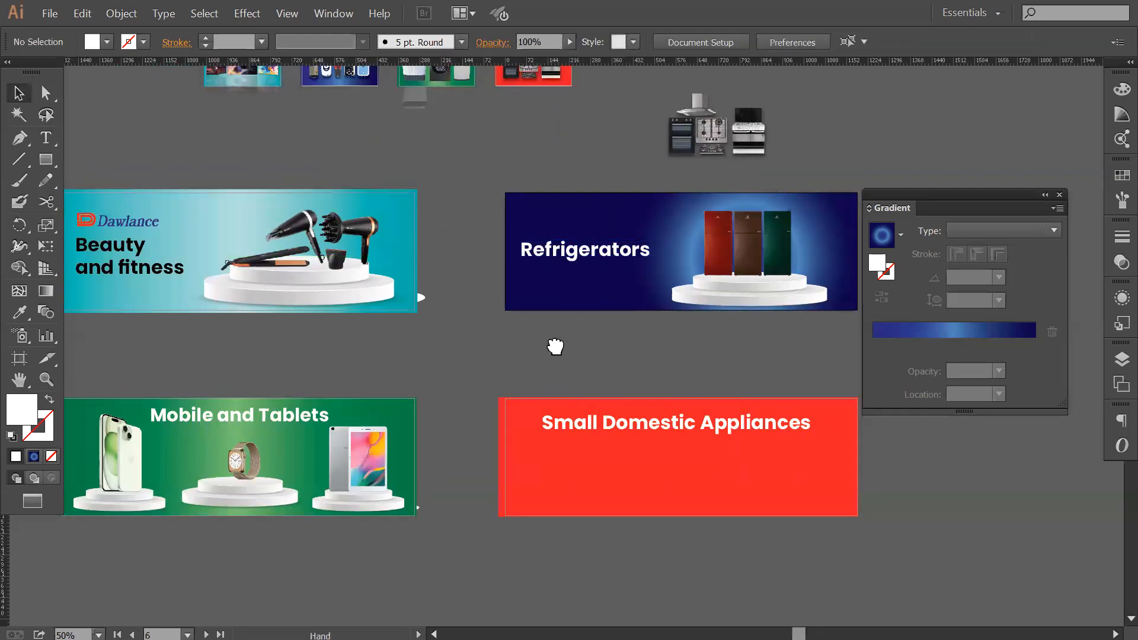
Copy the Dawlance logo from the Beauty and fitness banner to above the Refrigerators heading.
{"action": "left_click_drag", "start_coordinate": [556, 346], "coordinate": [570, 354]}
{"action": "left_click_drag", "start_coordinate": [151, 227], "coordinate": [584, 220]}
{"action": "left_click", "coordinate": [617, 349]}
{"action": "left_click", "coordinate": [589, 229]}
{"action": "left_click", "coordinate": [564, 206]}
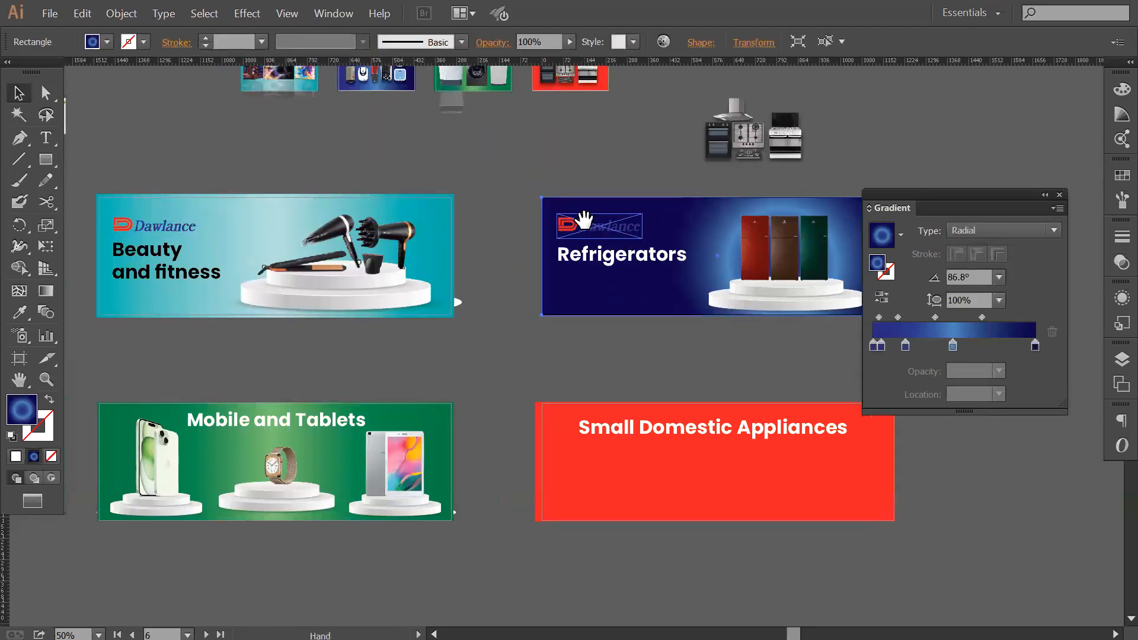
{"action": "left_click", "coordinate": [610, 338]}
{"action": "left_click_drag", "start_coordinate": [618, 270], "coordinate": [599, 275]}
{"action": "left_click", "coordinate": [599, 232]}
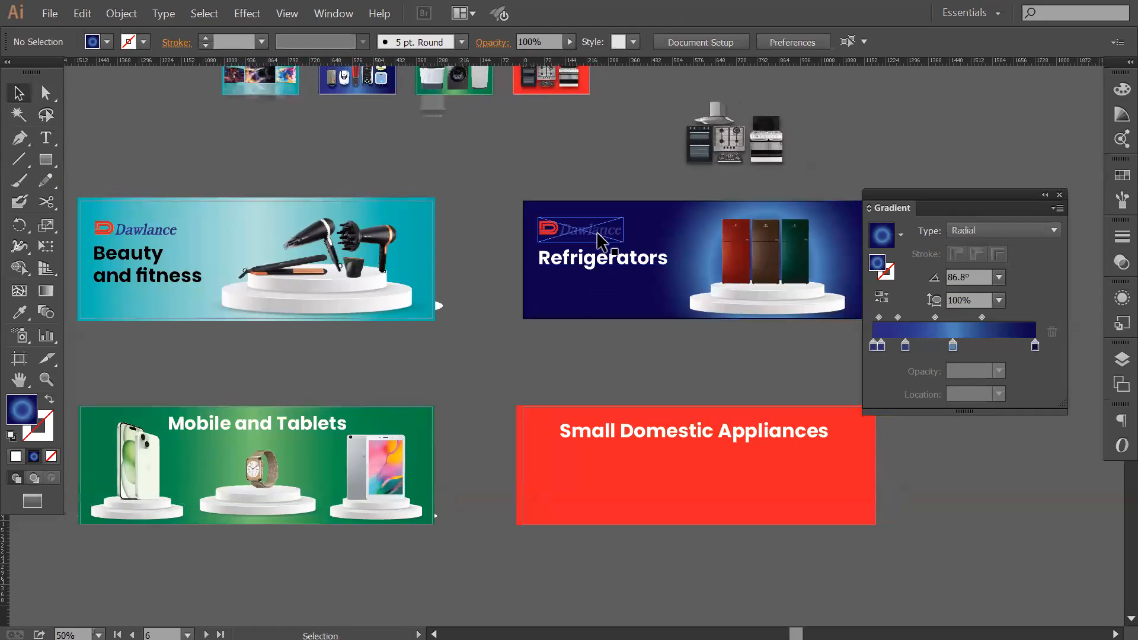
{"action": "left_click_drag", "start_coordinate": [626, 325], "coordinate": [642, 327]}
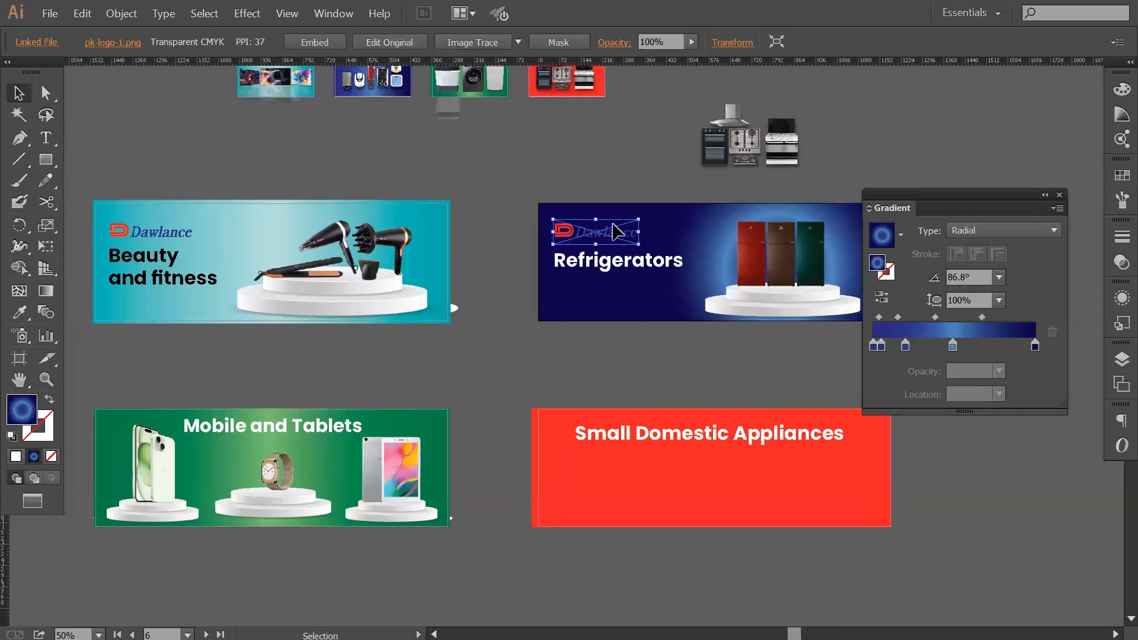
Delete the Dawlance logos from the blue and teal banners and raise the Beauty and fitness heading slightly.
{"action": "key", "text": "Delete"}
{"action": "left_click", "coordinate": [167, 233]}
{"action": "key", "text": "Delete"}
{"action": "left_click_drag", "start_coordinate": [147, 287], "coordinate": [144, 271]}
{"action": "left_click", "coordinate": [592, 326]}
{"action": "left_click", "coordinate": [591, 276]}
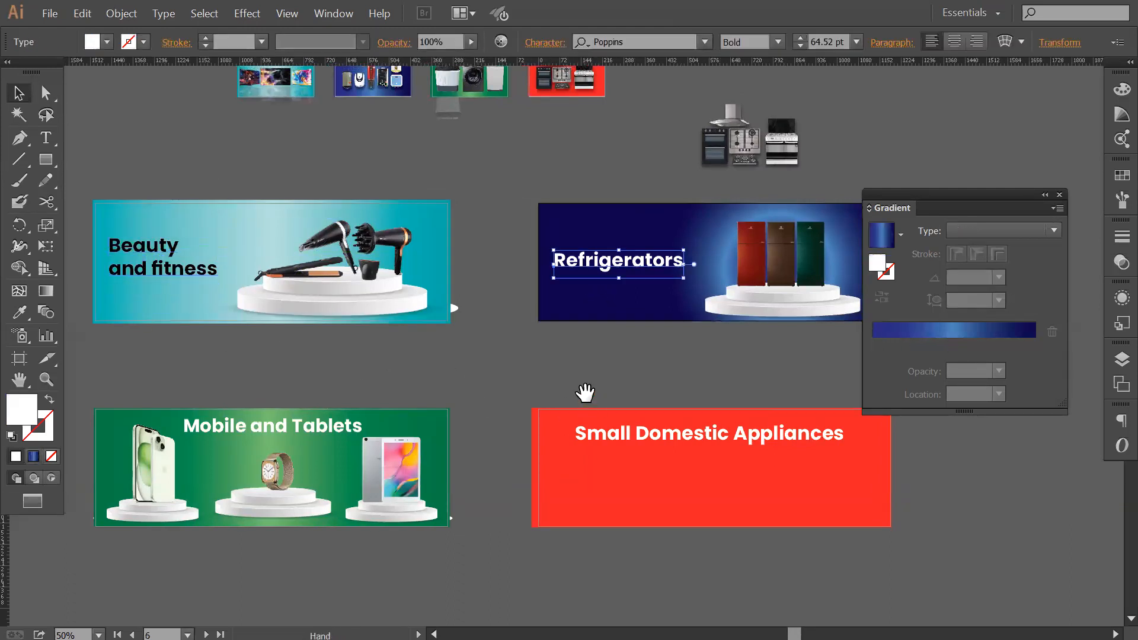
Try the Beauty and fitness heading's black text style on the Mobile and Tablets heading.
{"action": "left_click_drag", "start_coordinate": [585, 393], "coordinate": [541, 364]}
{"action": "left_click", "coordinate": [270, 396]}
{"action": "left_click_drag", "start_coordinate": [335, 377], "coordinate": [392, 375]}
{"action": "key", "text": "i"}
{"action": "left_click", "coordinate": [175, 244]}
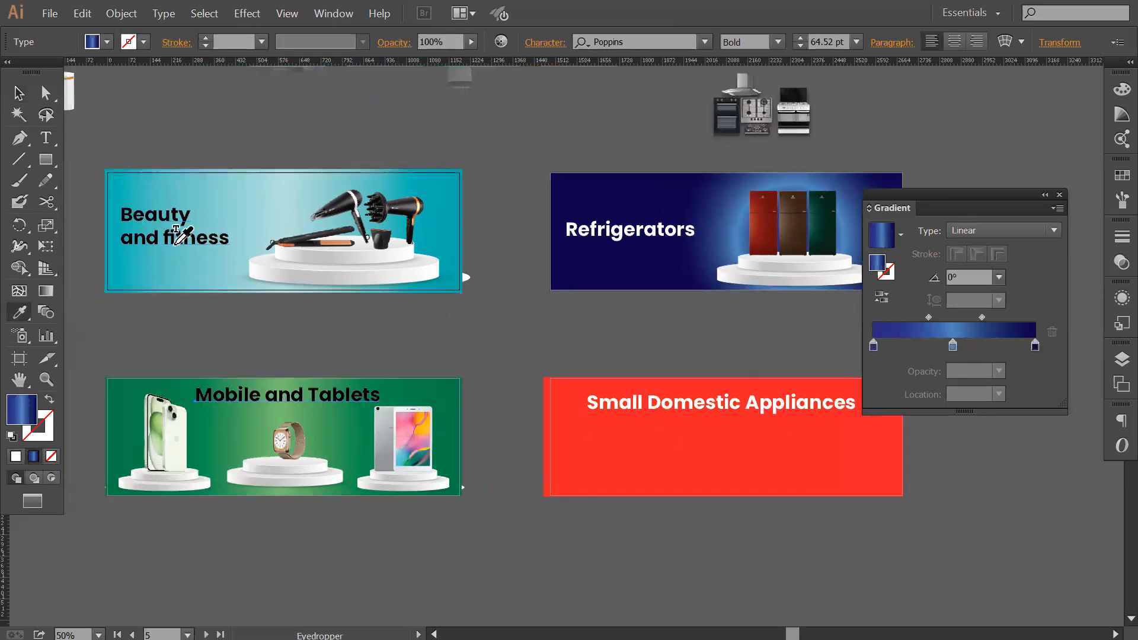
{"action": "key", "text": "ctrl+z"}
{"action": "key", "text": "v"}
{"action": "left_click", "coordinate": [576, 355]}
Move the kitchen appliance group onto the red banner, below the Small Domestic Appliances heading.
{"action": "left_click_drag", "start_coordinate": [644, 394], "coordinate": [523, 378]}
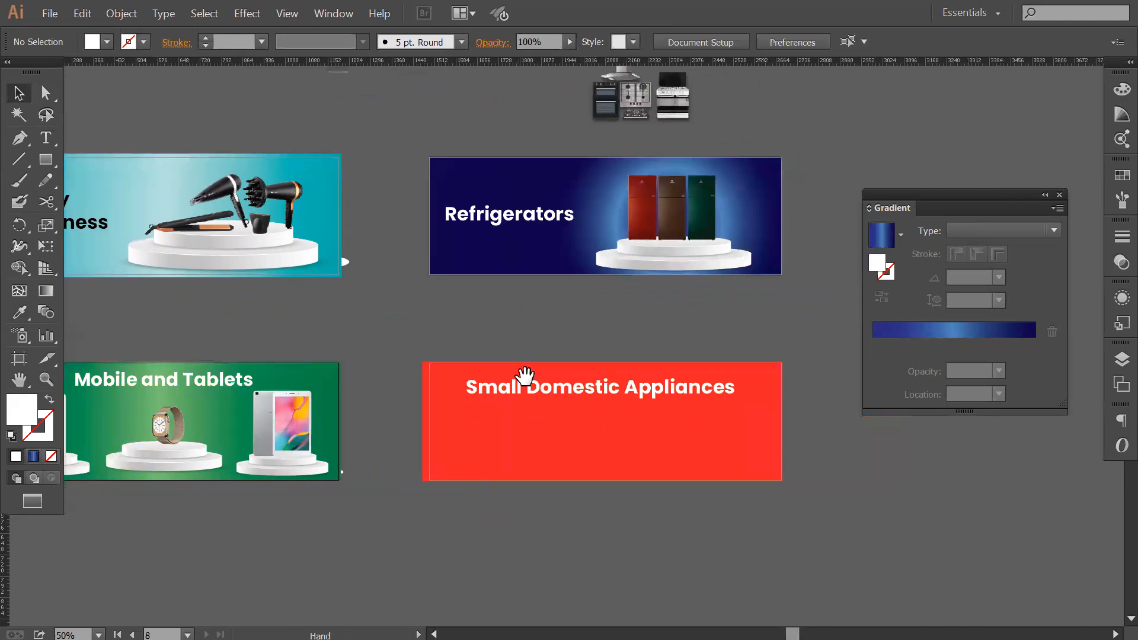
{"action": "left_click_drag", "start_coordinate": [647, 209], "coordinate": [644, 228]}
{"action": "left_click_drag", "start_coordinate": [555, 130], "coordinate": [555, 138]}
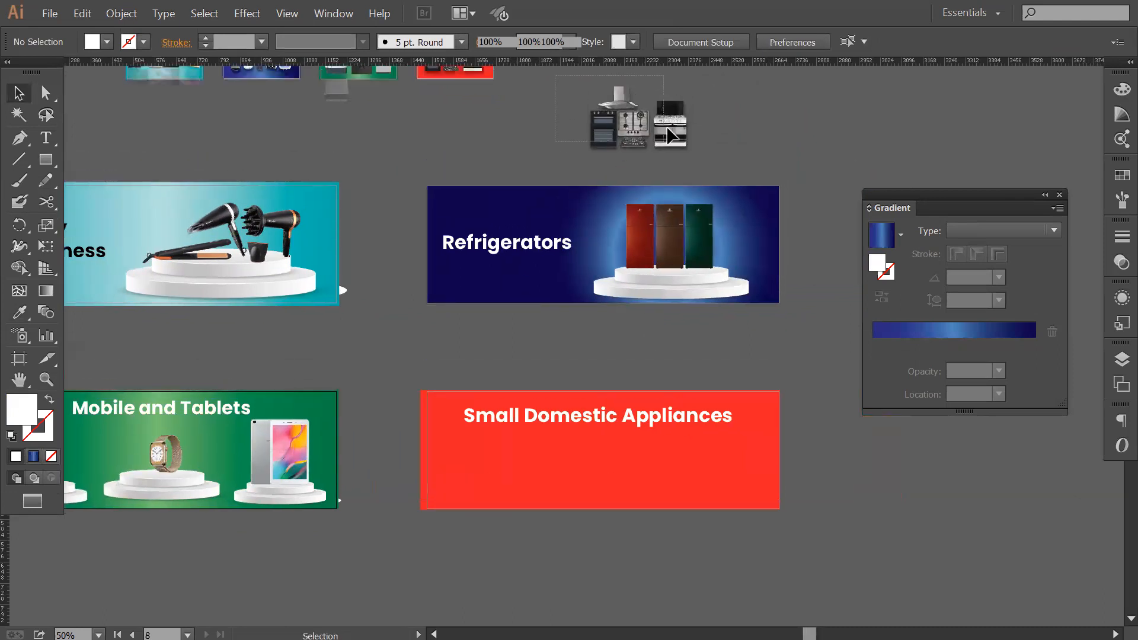
{"action": "left_click", "coordinate": [665, 135]}
{"action": "left_click_drag", "start_coordinate": [665, 136], "coordinate": [564, 481]}
{"action": "left_click_drag", "start_coordinate": [646, 481], "coordinate": [674, 452]}
{"action": "left_click_drag", "start_coordinate": [678, 509], "coordinate": [688, 495]}
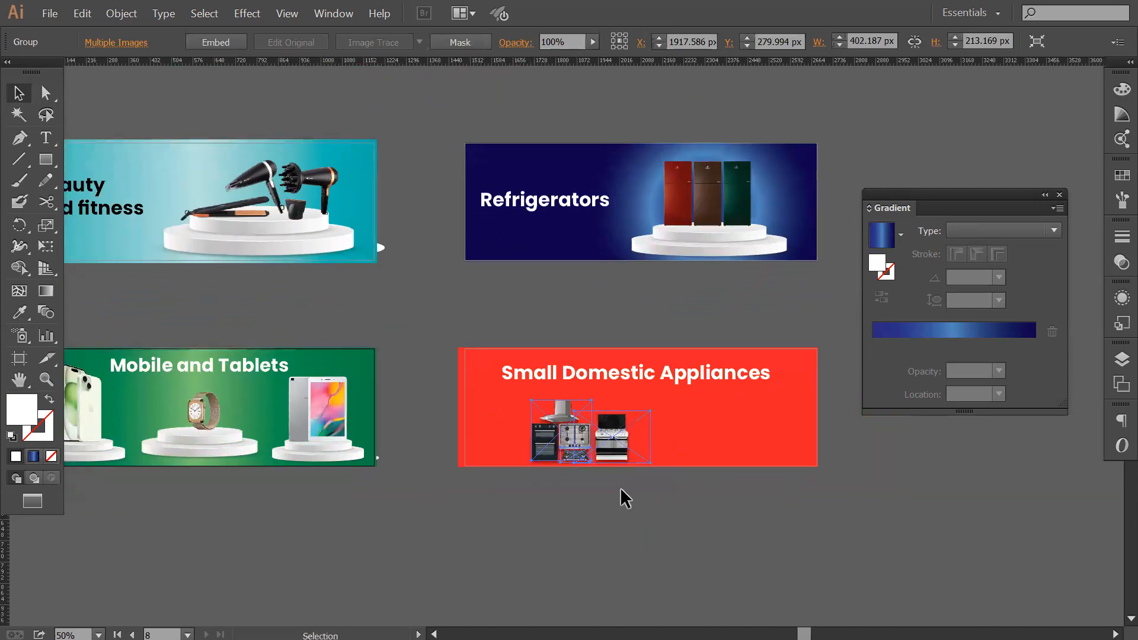
{"action": "left_click", "coordinate": [624, 478]}
Move the kitchen appliances above the red banner, ungroup them, and separate the black hob and the cooker.
{"action": "left_click_drag", "start_coordinate": [581, 440], "coordinate": [420, 343]}
{"action": "left_click", "coordinate": [514, 333]}
{"action": "key", "text": "ctrl+shift+g"}
{"action": "left_click", "coordinate": [577, 313]}
{"action": "left_click_drag", "start_coordinate": [491, 324], "coordinate": [578, 297]}
{"action": "left_click_drag", "start_coordinate": [455, 329], "coordinate": [581, 320]}
{"action": "left_click_drag", "start_coordinate": [429, 299], "coordinate": [423, 317]}
{"action": "left_click_drag", "start_coordinate": [519, 326], "coordinate": [508, 292]}
Copy the green banner's three podiums onto the red banner and nudge the copies slightly right.
{"action": "left_click_drag", "start_coordinate": [458, 433], "coordinate": [538, 445]}
{"action": "left_click", "coordinate": [407, 440]}
{"action": "left_click", "coordinate": [269, 431], "text": "shift"}
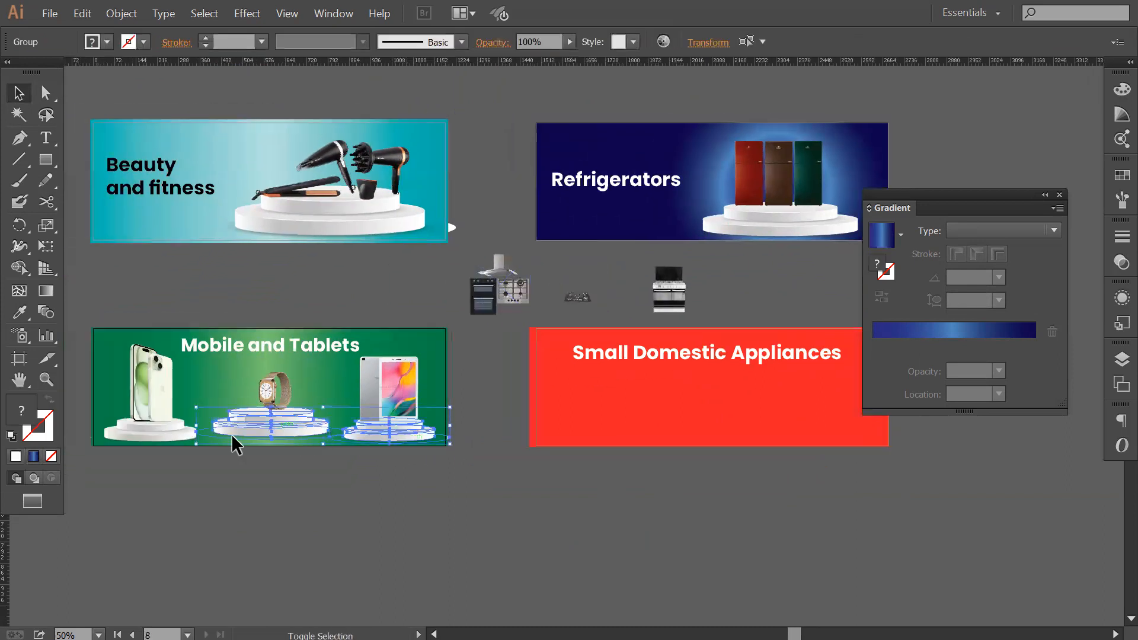
{"action": "left_click", "coordinate": [172, 436], "text": "shift"}
{"action": "left_click_drag", "start_coordinate": [180, 443], "coordinate": [615, 433]}
{"action": "scroll", "coordinate": [592, 474], "scroll_direction": "right", "scroll_amount": 3}
{"action": "key", "text": "Right"}
{"action": "key", "text": "Right"}
{"action": "key", "text": "Right"}
{"action": "key", "text": "Right"}
{"action": "key", "text": "Right"}
{"action": "key", "text": "Right"}
{"action": "key", "text": "Right"}
{"action": "key", "text": "Right"}
{"action": "key", "text": "Right"}
{"action": "key", "text": "Right"}
{"action": "key", "text": "Right"}
{"action": "key", "text": "Right"}
{"action": "key", "text": "Right"}
{"action": "key", "text": "Right"}
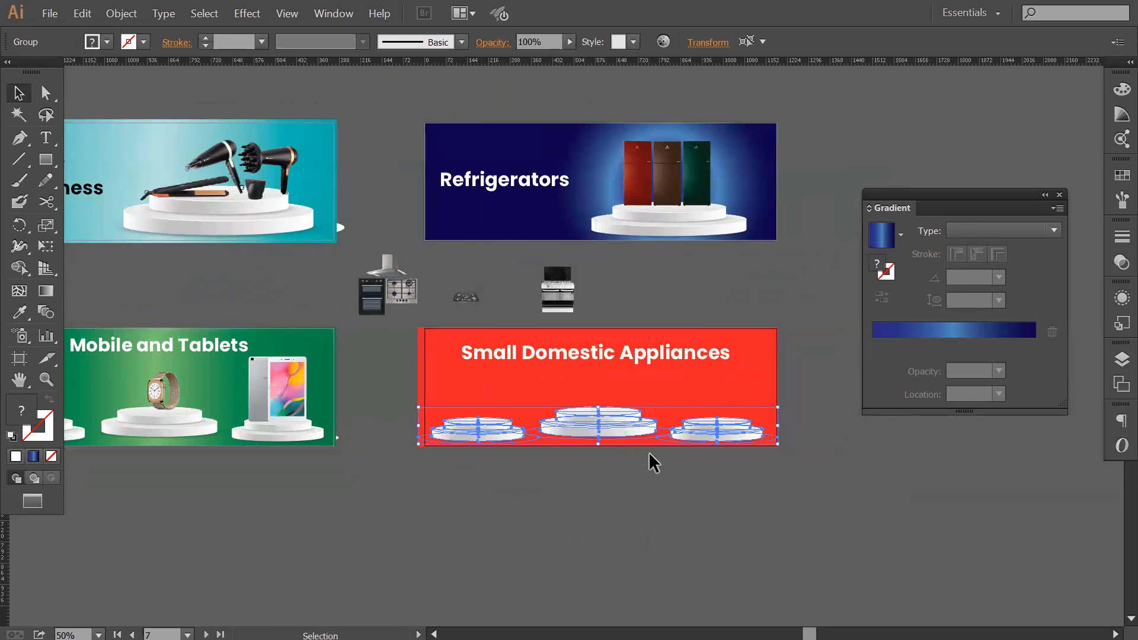
{"action": "left_click", "coordinate": [582, 459]}
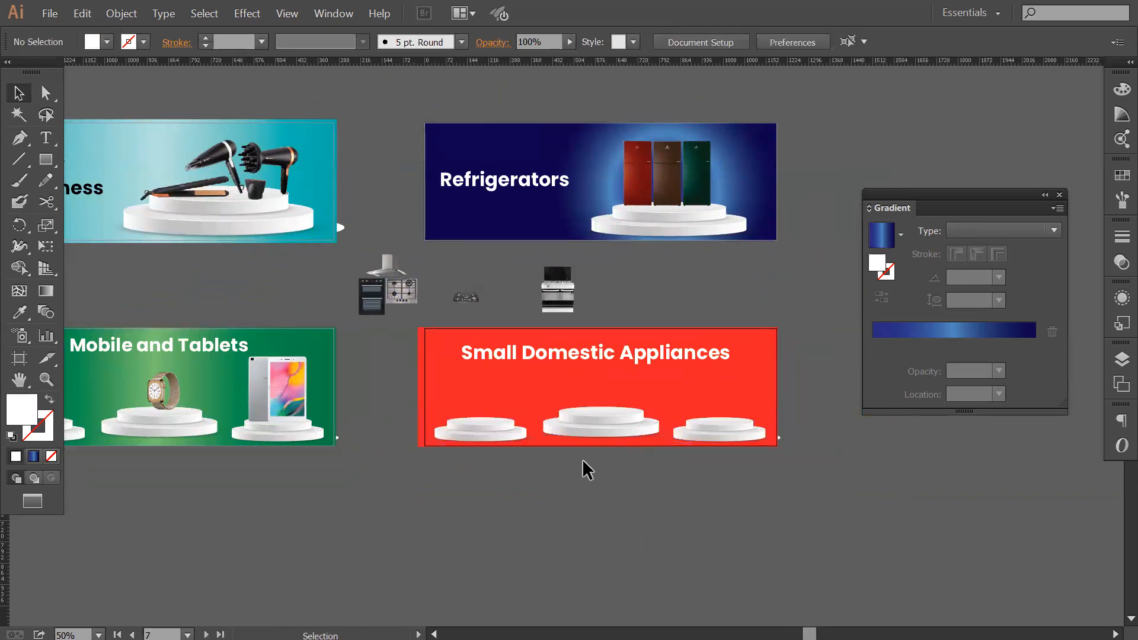
{"action": "left_click", "coordinate": [563, 438]}
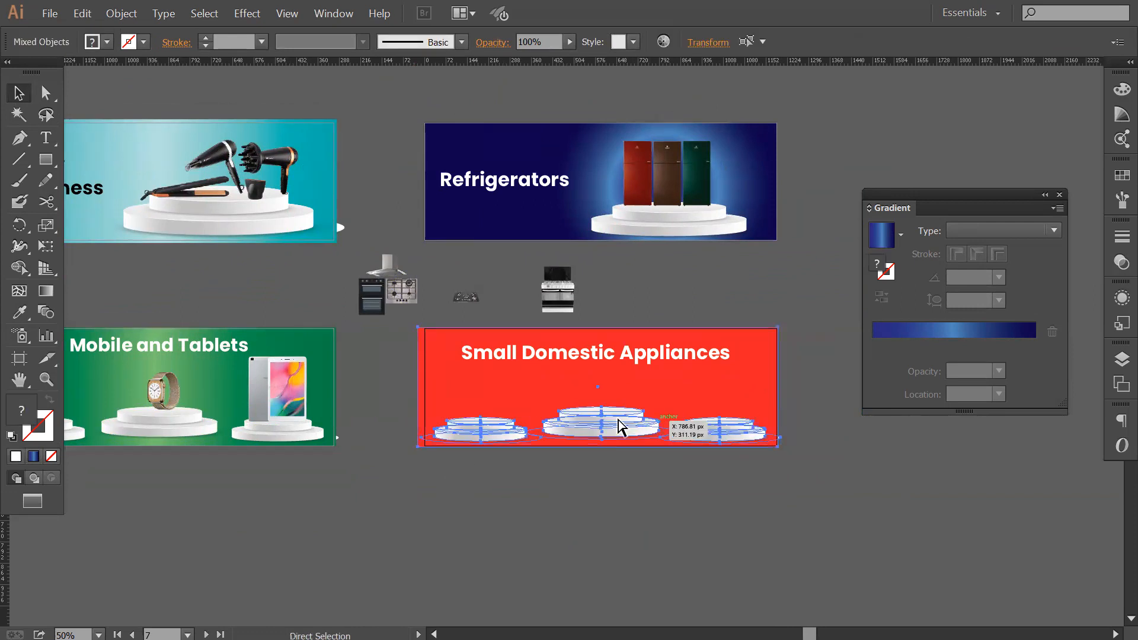
{"action": "left_click", "coordinate": [373, 336]}
Place the hood, oven and steel hob on the red banner's left podium and the enlarged black hob on the middle one.
{"action": "key", "text": "z"}
{"action": "left_click_drag", "start_coordinate": [298, 244], "coordinate": [841, 476]}
{"action": "key", "text": "space"}
{"action": "left_click_drag", "start_coordinate": [729, 459], "coordinate": [657, 476]}
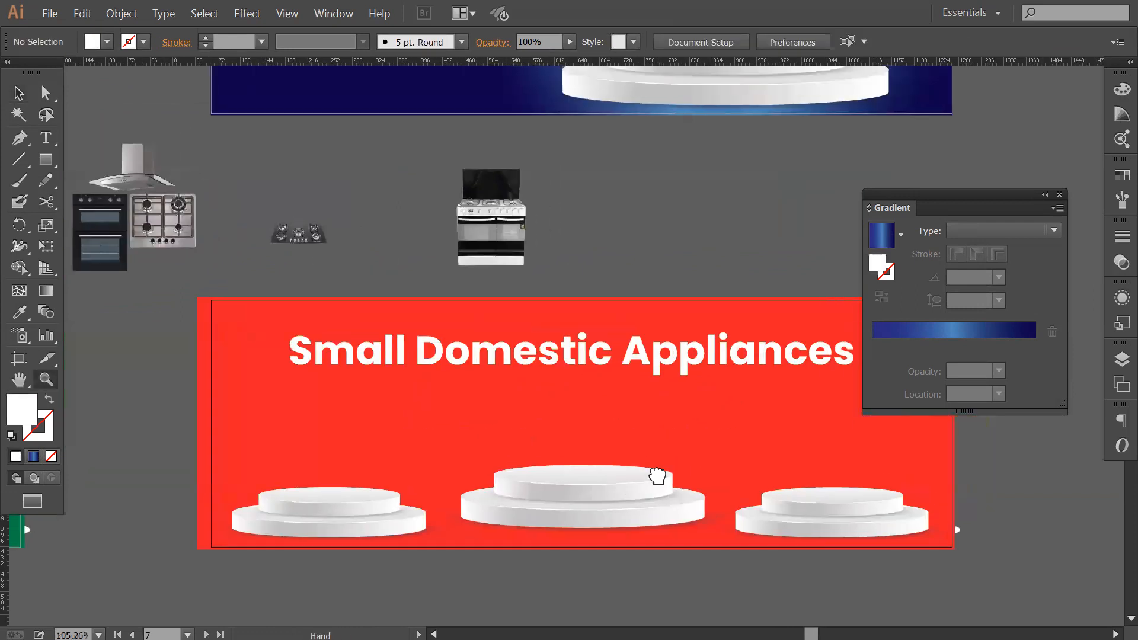
{"action": "left_click", "coordinate": [1059, 197]}
{"action": "left_click_drag", "start_coordinate": [575, 315], "coordinate": [742, 294]}
{"action": "key", "text": "v"}
{"action": "left_click_drag", "start_coordinate": [285, 214], "coordinate": [486, 438]}
{"action": "left_click_drag", "start_coordinate": [478, 443], "coordinate": [486, 446]}
{"action": "left_click", "coordinate": [422, 215]}
{"action": "left_click_drag", "start_coordinate": [422, 216], "coordinate": [727, 425]}
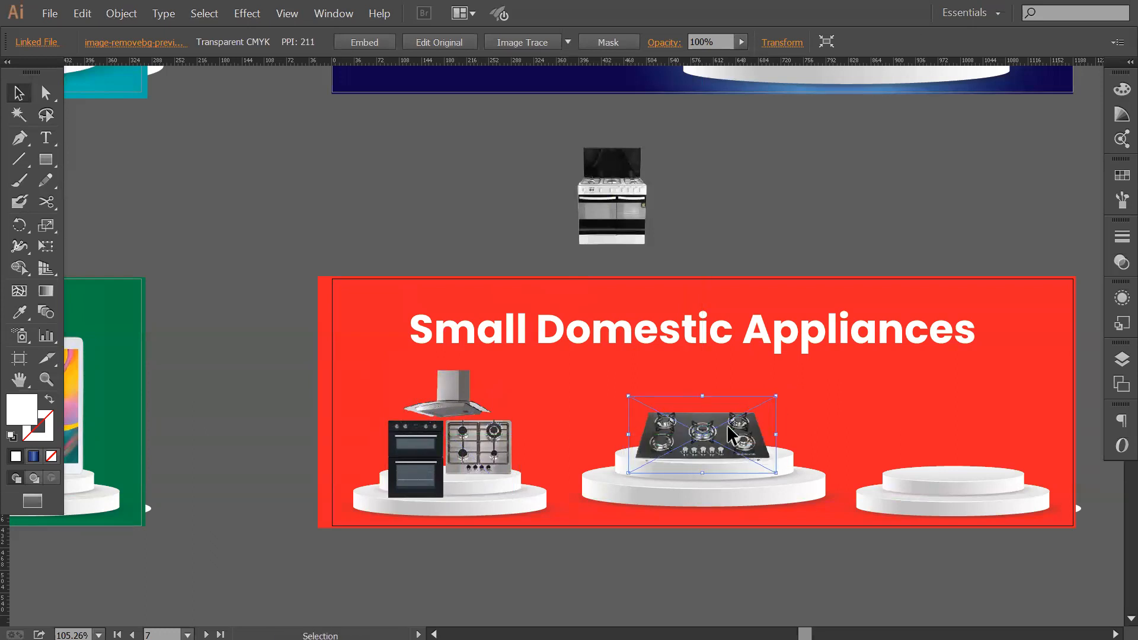
Place the cooker on the red banner's right podium, enlarge it, and centre it on the upper tier.
{"action": "left_click", "coordinate": [643, 203]}
{"action": "key", "text": "space"}
{"action": "left_click_drag", "start_coordinate": [612, 238], "coordinate": [825, 384]}
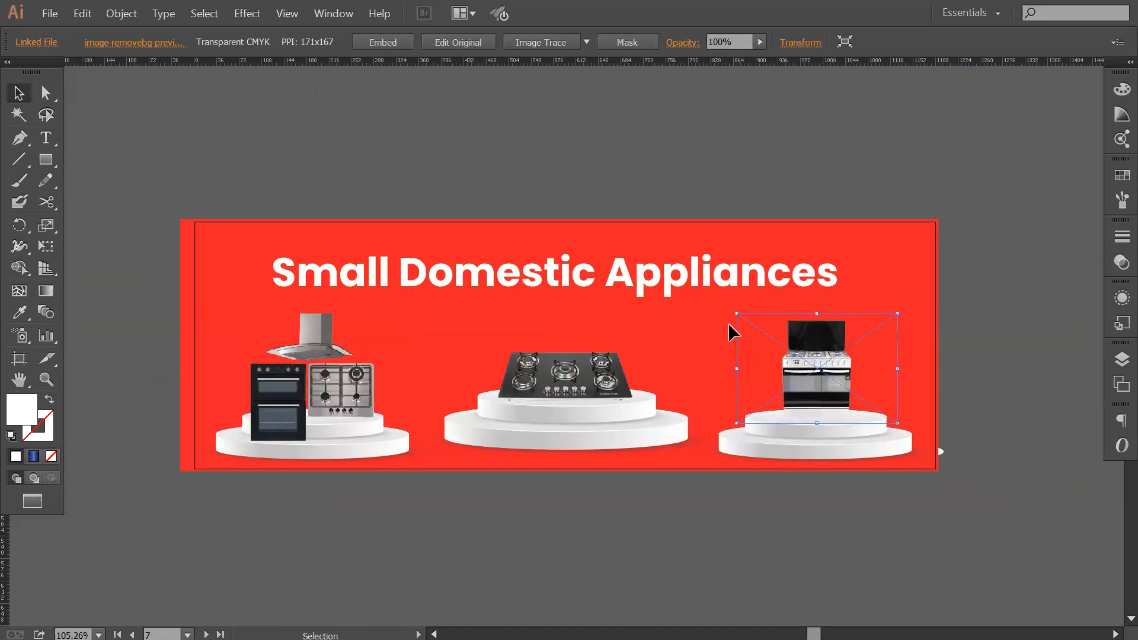
{"action": "left_click_drag", "start_coordinate": [736, 314], "coordinate": [729, 311]}
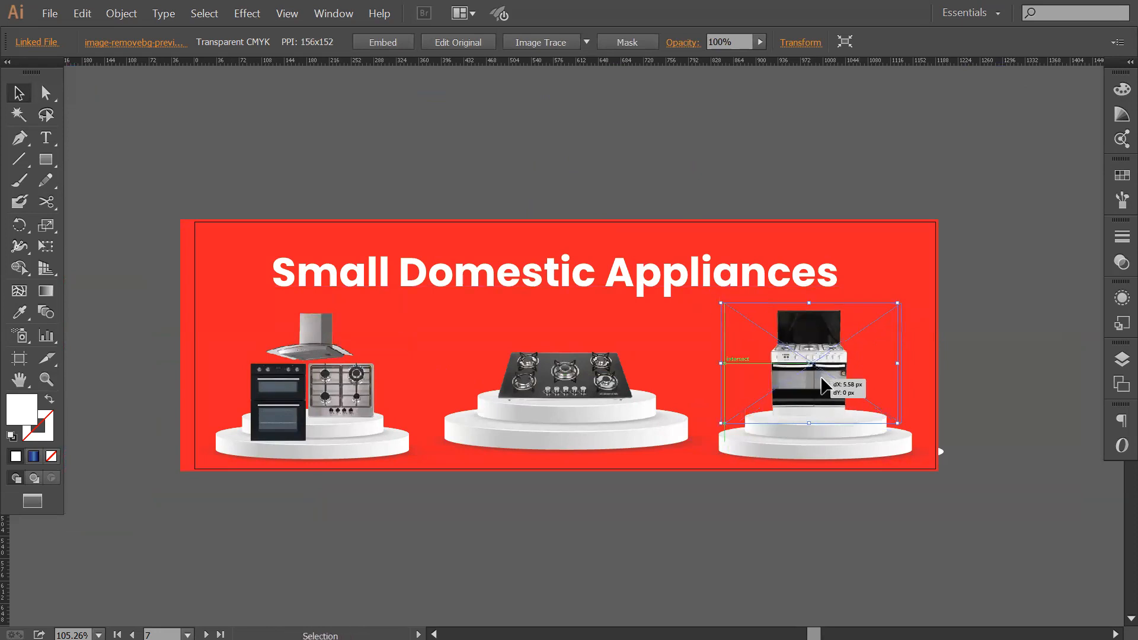
{"action": "left_click", "coordinate": [998, 368]}
{"action": "left_click", "coordinate": [748, 323]}
{"action": "left_click_drag", "start_coordinate": [730, 312], "coordinate": [708, 297]}
{"action": "left_click_drag", "start_coordinate": [831, 371], "coordinate": [839, 364]}
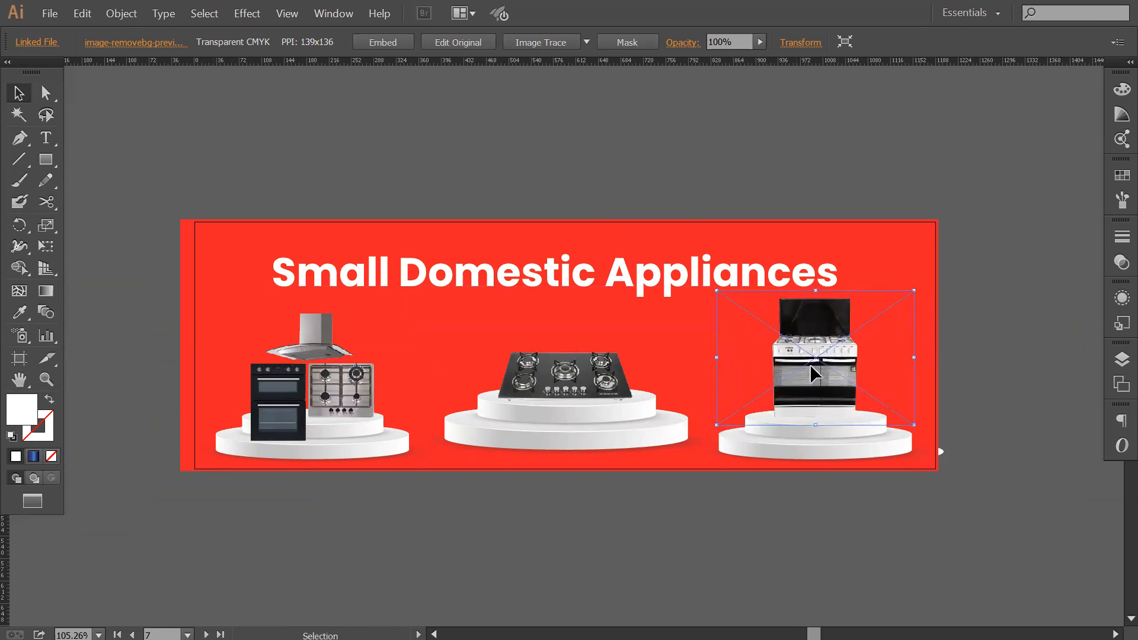
{"action": "left_click_drag", "start_coordinate": [718, 291], "coordinate": [710, 287]}
{"action": "left_click_drag", "start_coordinate": [828, 385], "coordinate": [833, 387]}
{"action": "left_click", "coordinate": [920, 272]}
Raise the Small Domestic Appliances heading on the red banner slightly, to sit level with the green banner's heading.
{"action": "left_click_drag", "start_coordinate": [564, 275], "coordinate": [564, 264]}
{"action": "key", "text": "z"}
{"action": "left_click", "coordinate": [533, 338], "text": "alt"}
{"action": "left_click", "coordinate": [533, 338], "text": "alt"}
{"action": "key", "text": "space"}
{"action": "left_click_drag", "start_coordinate": [595, 394], "coordinate": [809, 425]}
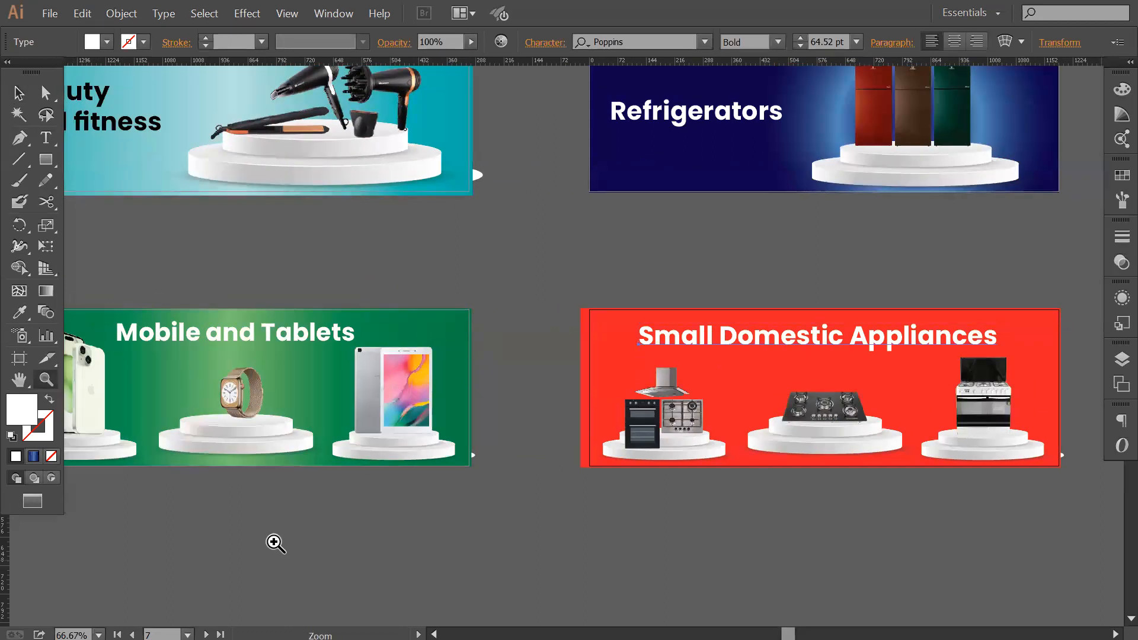
{"action": "key", "text": "space"}
{"action": "left_click_drag", "start_coordinate": [447, 494], "coordinate": [510, 475]}
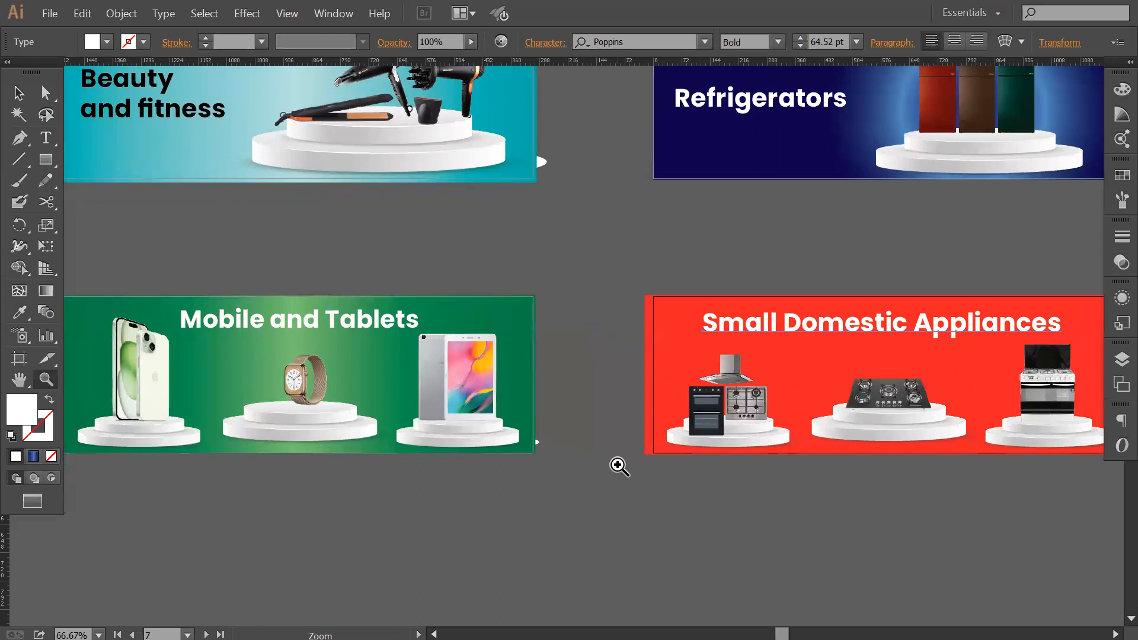
{"action": "key", "text": "v"}
{"action": "left_click_drag", "start_coordinate": [828, 313], "coordinate": [827, 308]}
{"action": "left_click", "coordinate": [690, 277]}
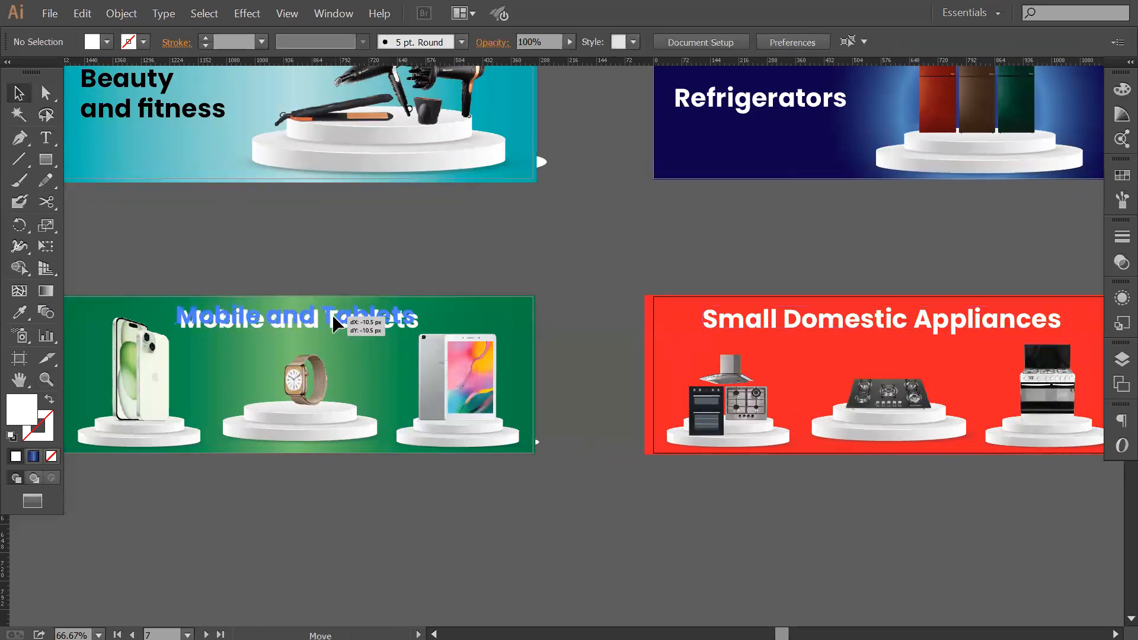
Shift the Mobile and Tablets heading slightly up and left on the green banner.
{"action": "left_click", "coordinate": [331, 314]}
{"action": "left_click_drag", "start_coordinate": [331, 314], "coordinate": [335, 315]}
{"action": "left_click", "coordinate": [318, 539]}
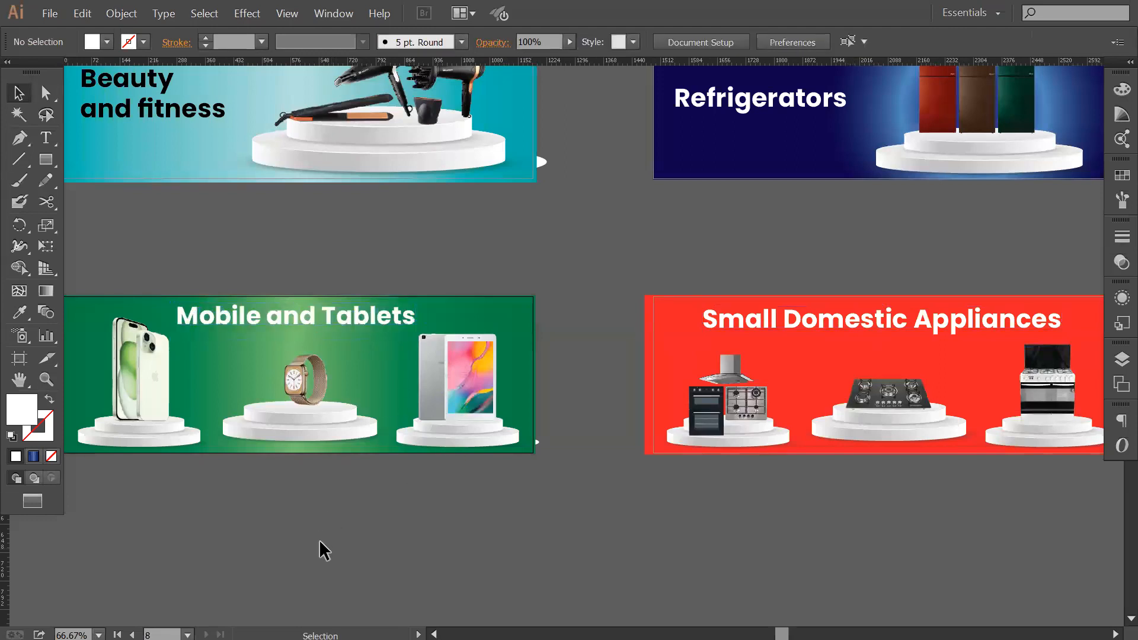
Show the guides with a new horizontal one across the lower banners, and move the Mobile and Tablets heading slightly left.
{"action": "left_click_drag", "start_coordinate": [570, 59], "coordinate": [589, 328]}
{"action": "right_click", "coordinate": [566, 253]}
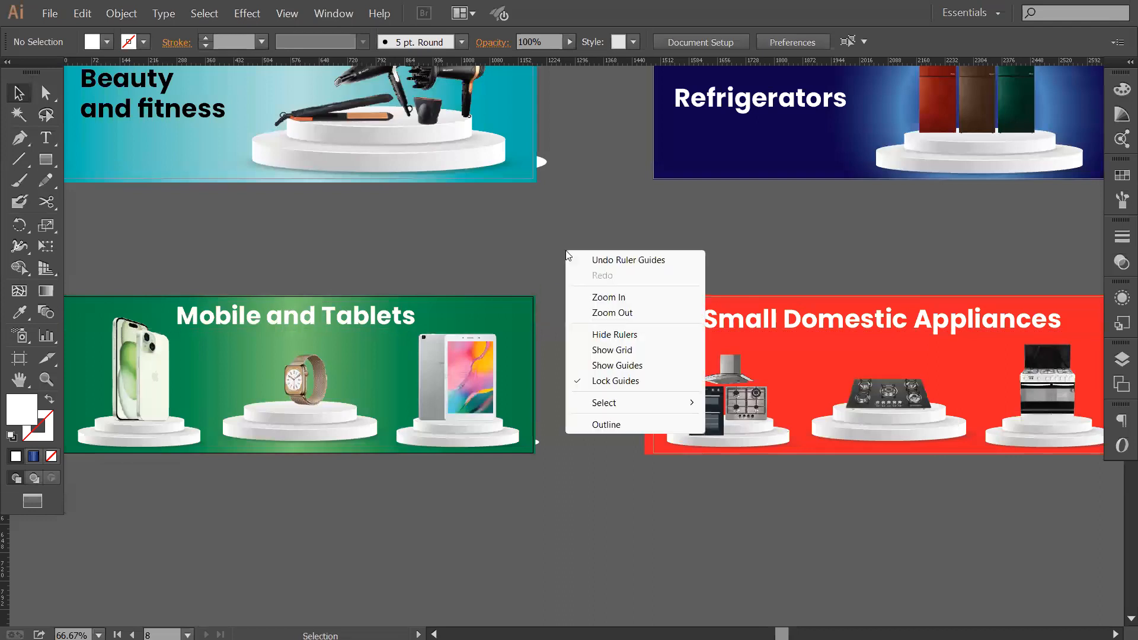
{"action": "left_click", "coordinate": [613, 366]}
{"action": "left_click", "coordinate": [331, 326]}
{"action": "left_click_drag", "start_coordinate": [331, 326], "coordinate": [310, 323]}
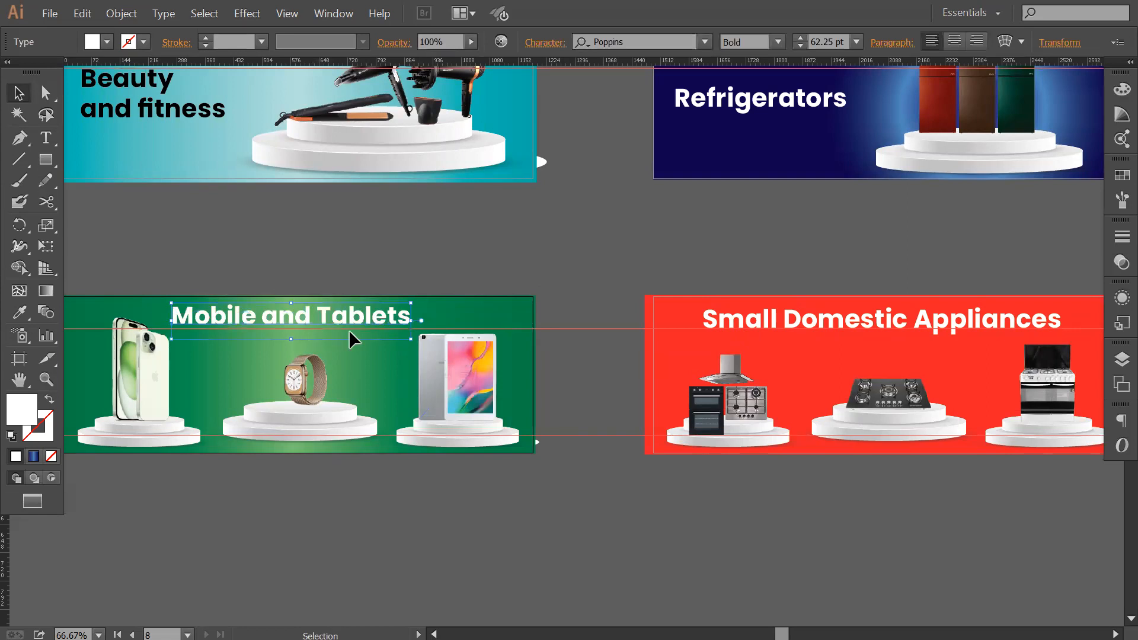
Compare the positions of the headings on the green, red, navy and teal banners against the horizontal guides.
{"action": "left_click", "coordinate": [422, 227]}
{"action": "left_click", "coordinate": [823, 321]}
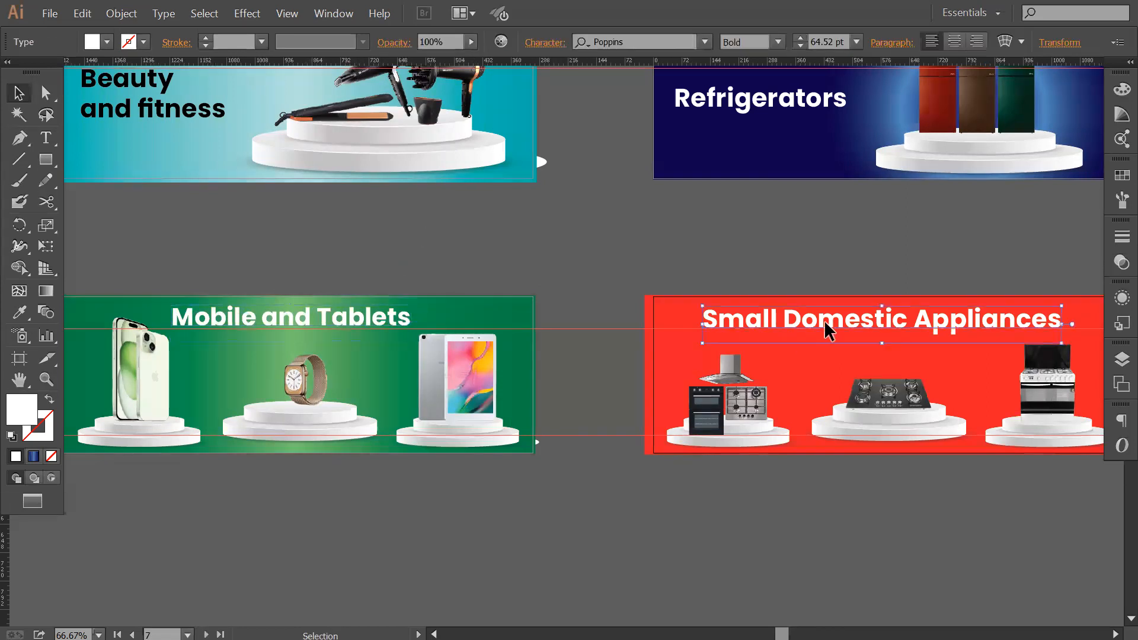
{"action": "left_click", "coordinate": [733, 240]}
{"action": "scroll", "coordinate": [770, 308], "scroll_direction": "right", "scroll_amount": 2}
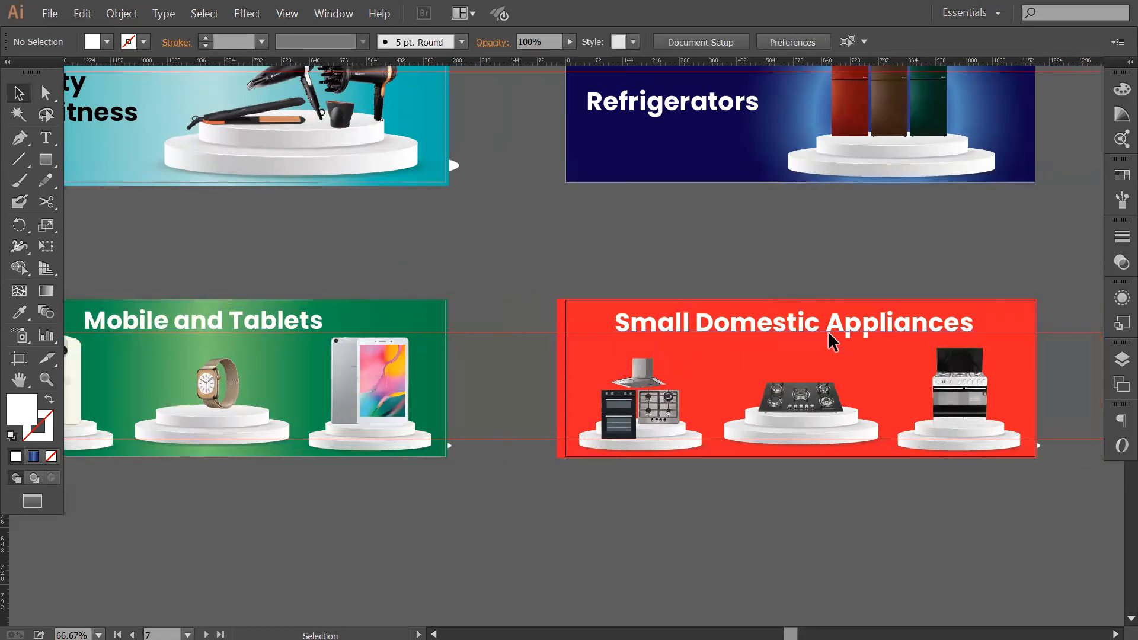
{"action": "left_click", "coordinate": [828, 334]}
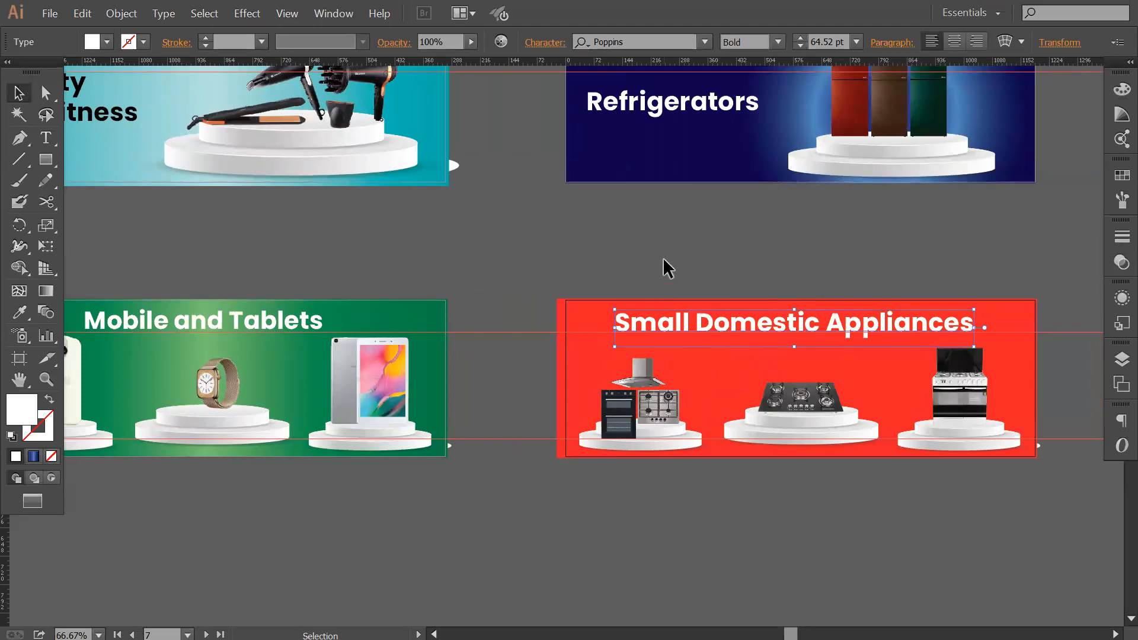
{"action": "left_click_drag", "start_coordinate": [735, 295], "coordinate": [674, 397]}
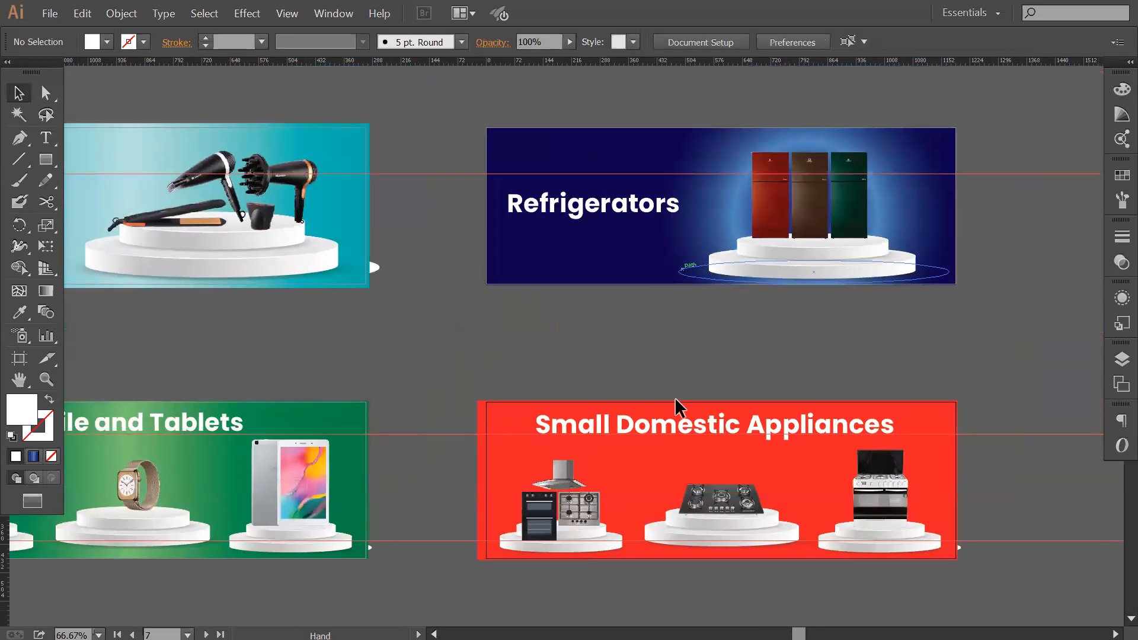
{"action": "left_click", "coordinate": [742, 337]}
{"action": "left_click", "coordinate": [610, 243]}
{"action": "left_click_drag", "start_coordinate": [685, 367], "coordinate": [695, 398]}
{"action": "left_click", "coordinate": [581, 373]}
{"action": "left_click_drag", "start_coordinate": [401, 362], "coordinate": [491, 369]}
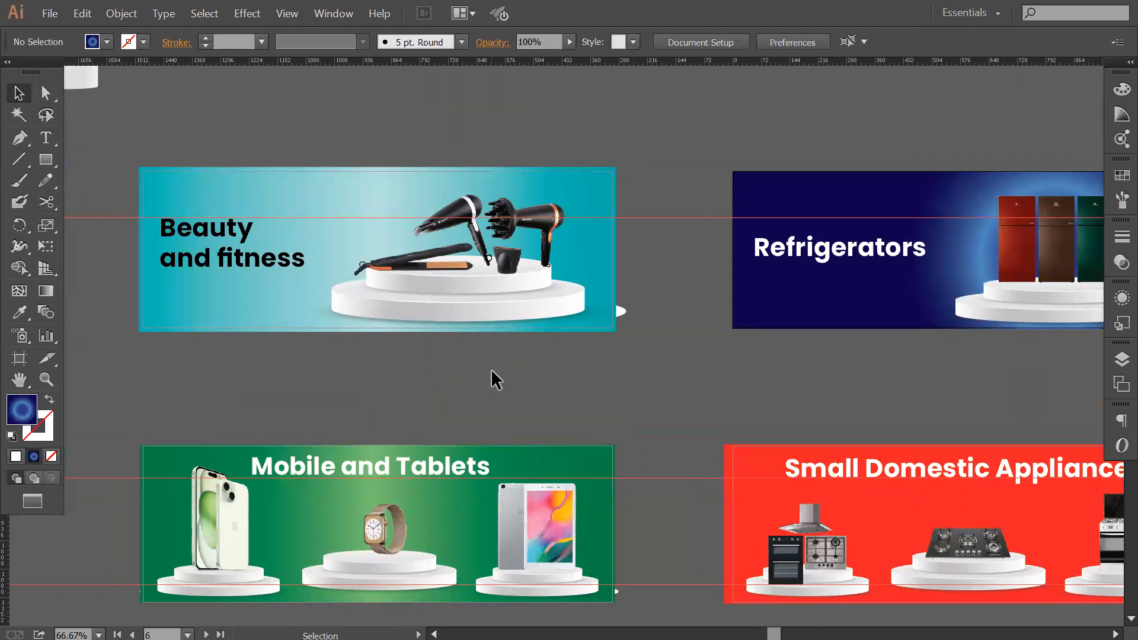
{"action": "left_click_drag", "start_coordinate": [505, 372], "coordinate": [523, 367]}
Move the Beauty and fitness heading on the teal banner slightly down.
{"action": "left_click", "coordinate": [243, 222]}
{"action": "left_click", "coordinate": [361, 358]}
{"action": "key", "text": "z"}
{"action": "left_click", "coordinate": [249, 255]}
{"action": "left_click_drag", "start_coordinate": [406, 398], "coordinate": [267, 386]}
{"action": "key", "text": "v"}
{"action": "left_click_drag", "start_coordinate": [344, 339], "coordinate": [344, 343]}
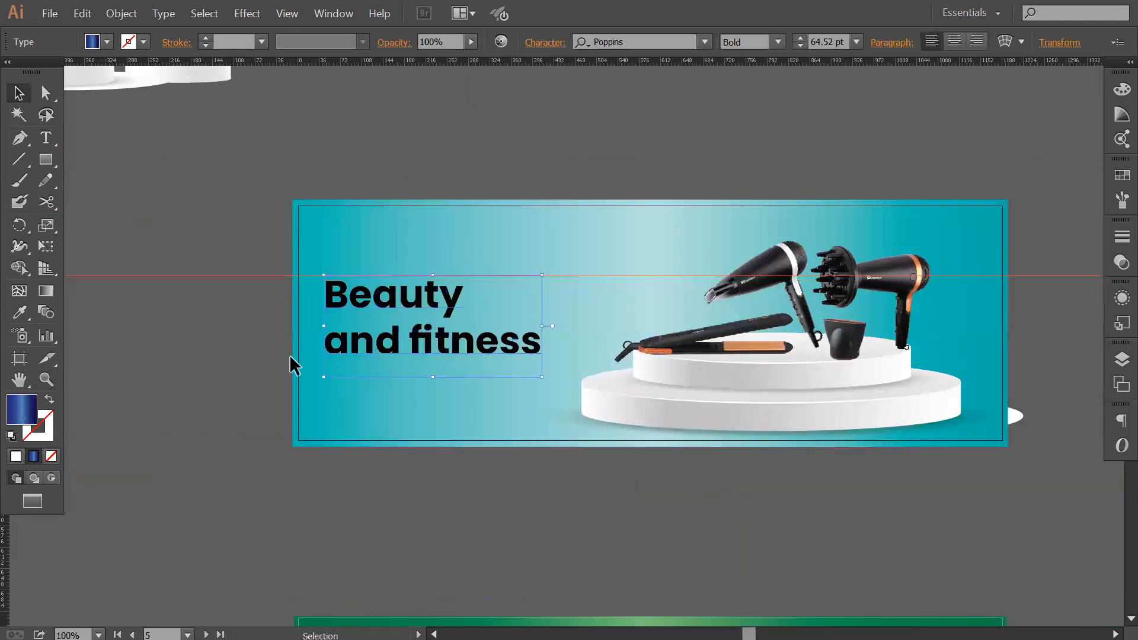
View all four lower banners together and check their artboard numbers with the Artboard tool.
{"action": "key", "text": "z"}
{"action": "left_click", "coordinate": [564, 386], "text": "alt"}
{"action": "left_click", "coordinate": [563, 385], "text": "alt"}
{"action": "left_click_drag", "start_coordinate": [600, 382], "coordinate": [436, 354]}
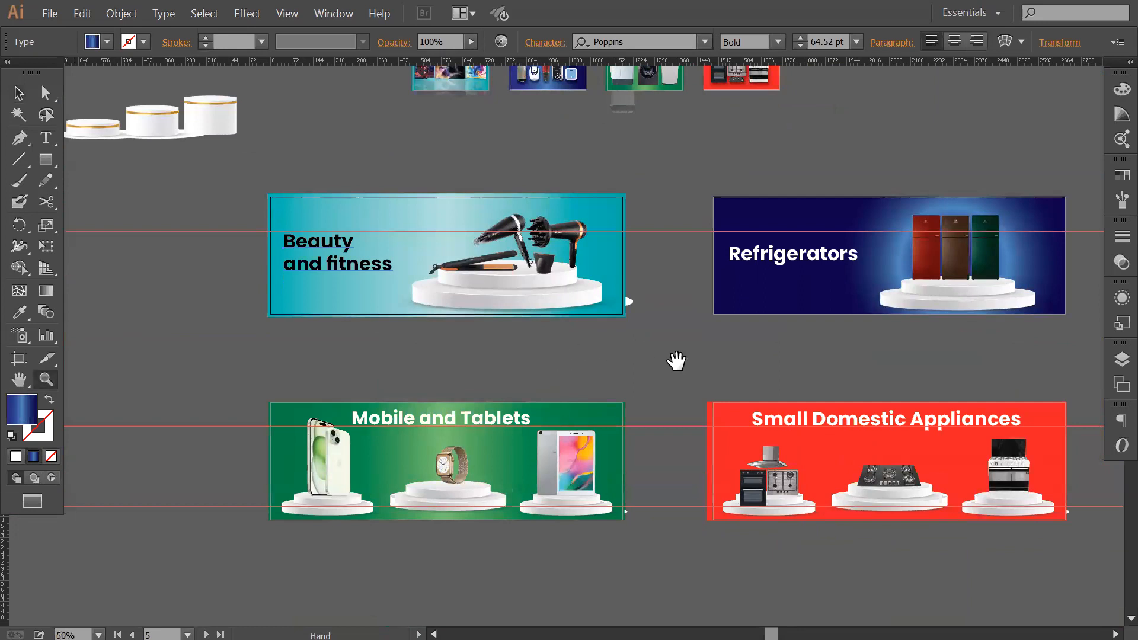
{"action": "left_click_drag", "start_coordinate": [720, 334], "coordinate": [648, 316]}
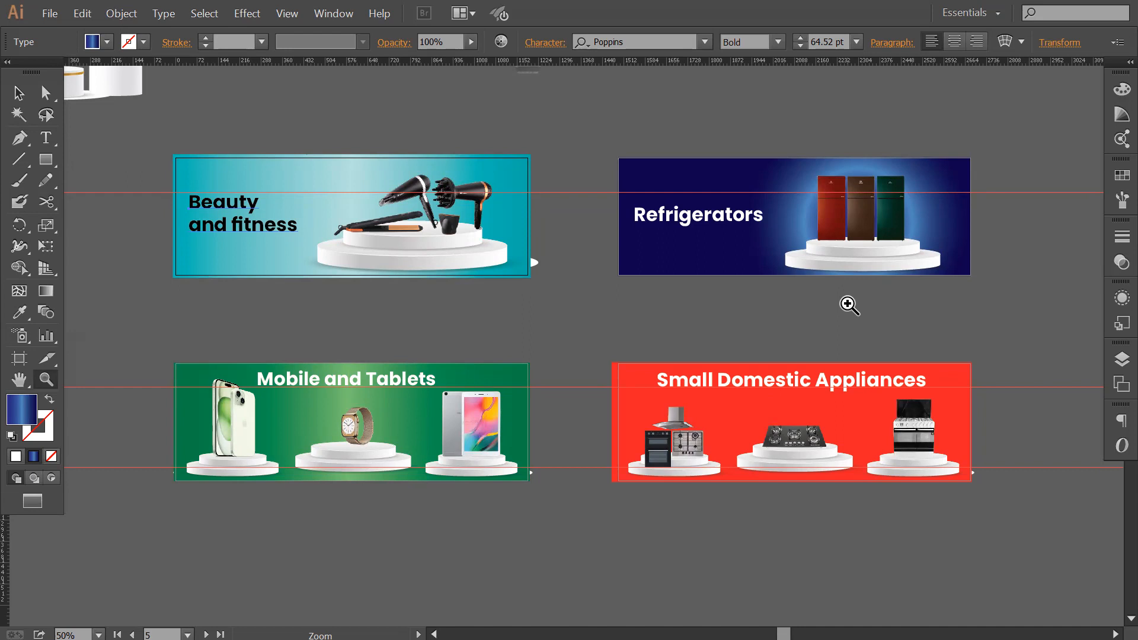
{"action": "key", "text": "shift+o"}
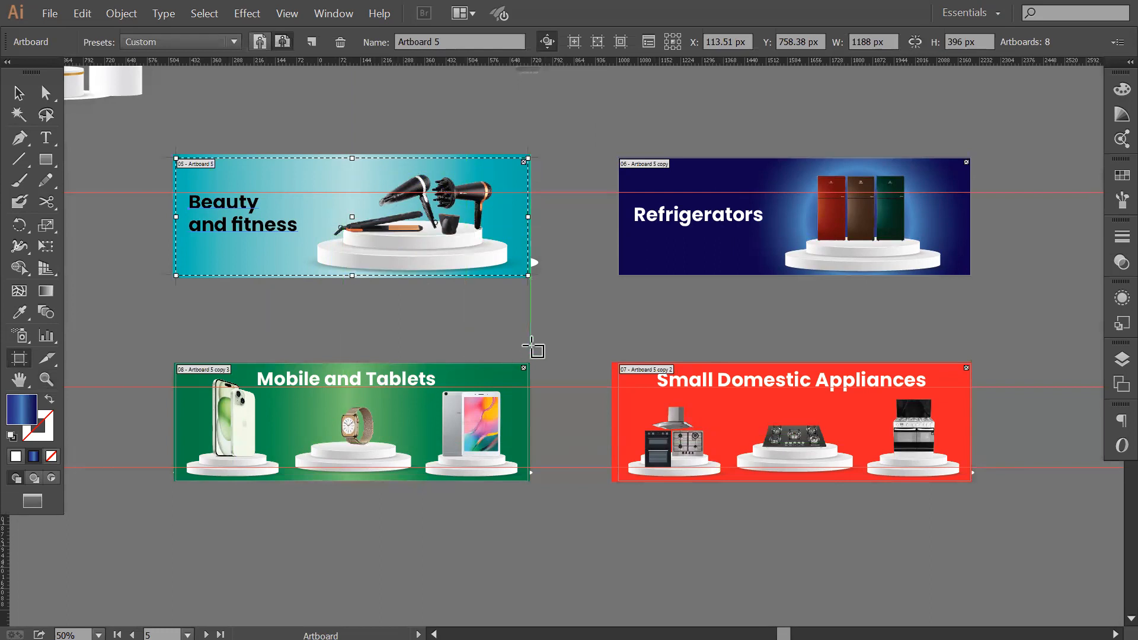
{"action": "key", "text": "z"}
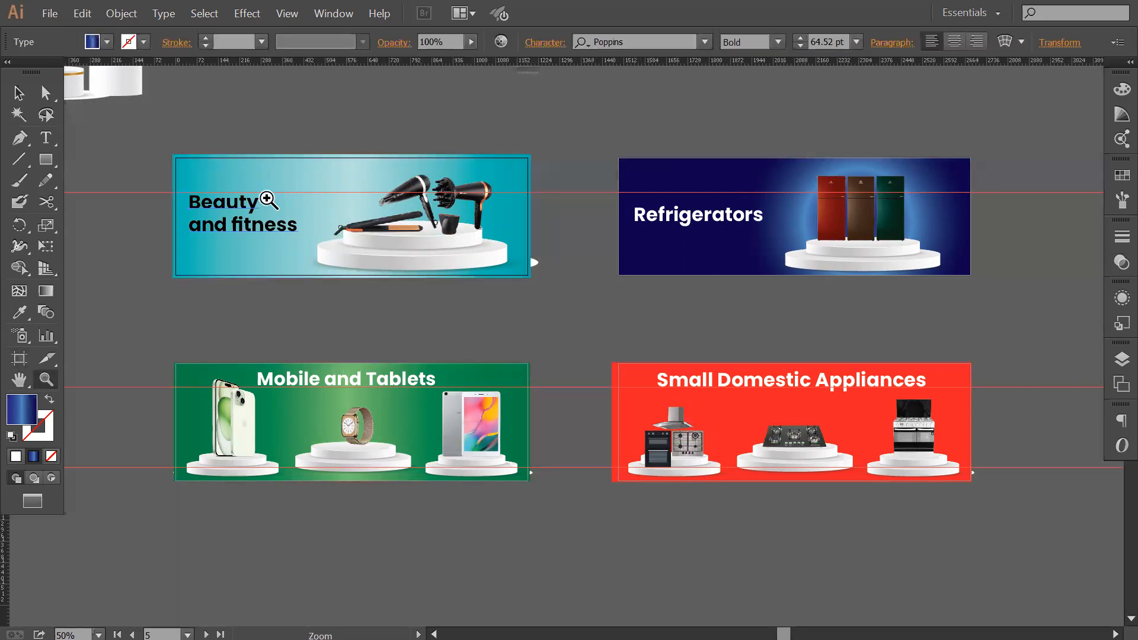
Start an export of the document and set the file type to JPEG (*.JPG).
{"action": "left_click", "coordinate": [50, 11]}
{"action": "left_click", "coordinate": [83, 284]}
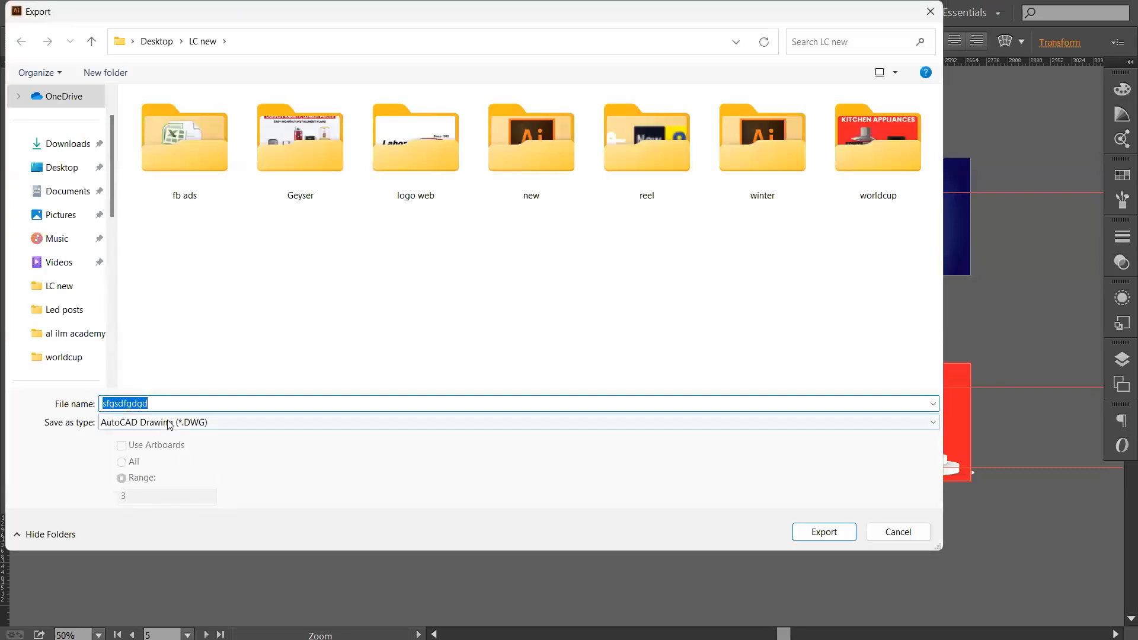
{"action": "left_click", "coordinate": [169, 423]}
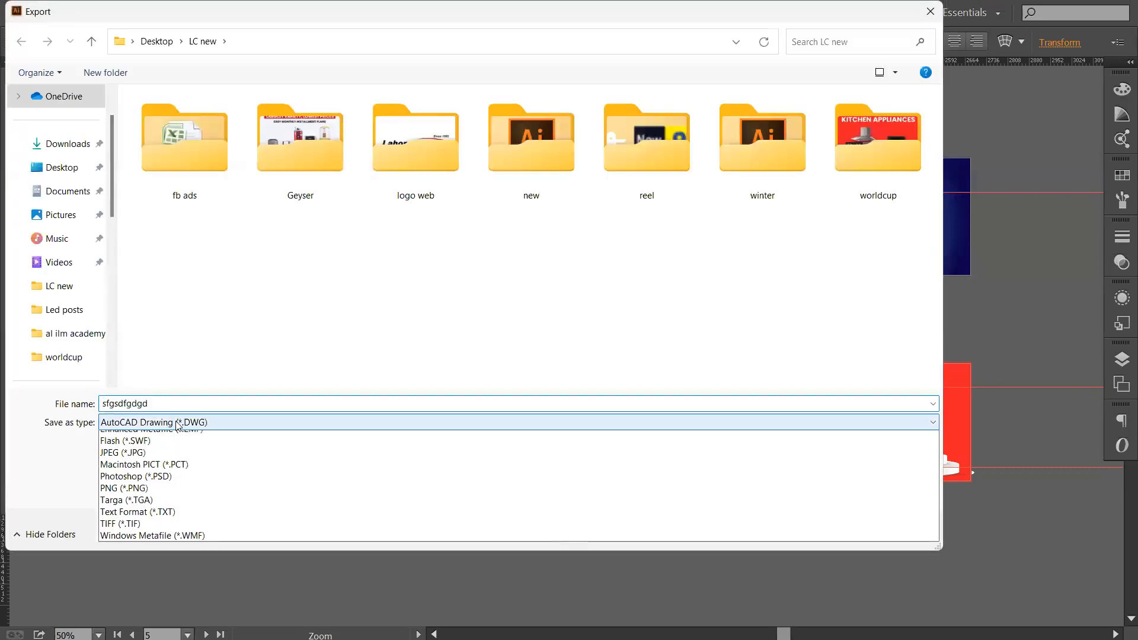
{"action": "key", "text": "Return"}
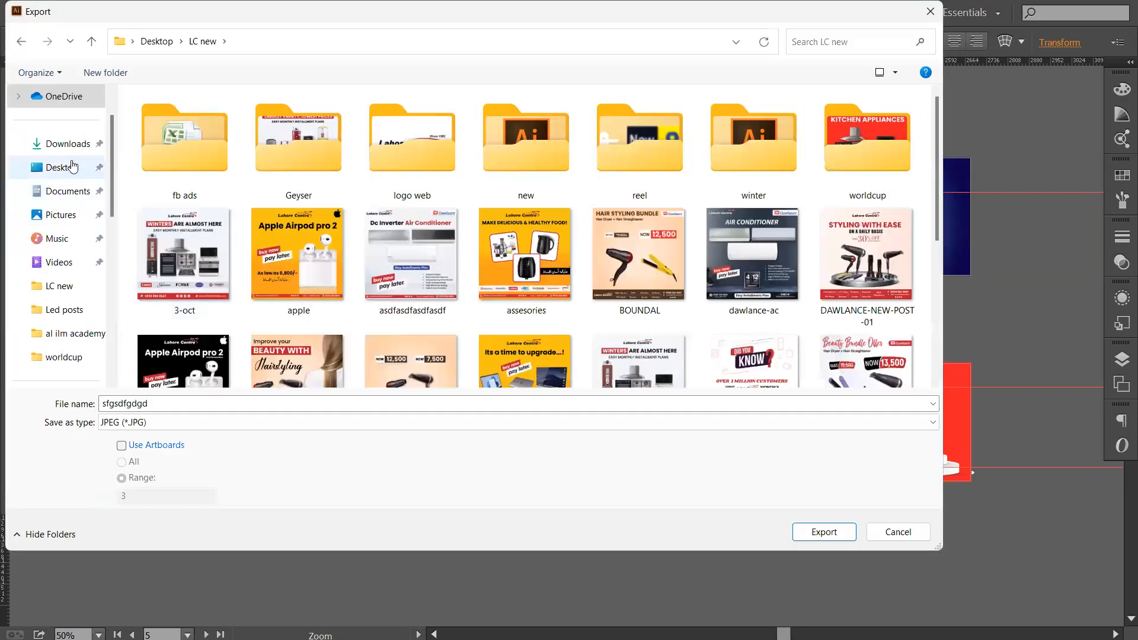
Set the export location to the logo web folder inside LC new on the Desktop.
{"action": "left_click", "coordinate": [76, 168]}
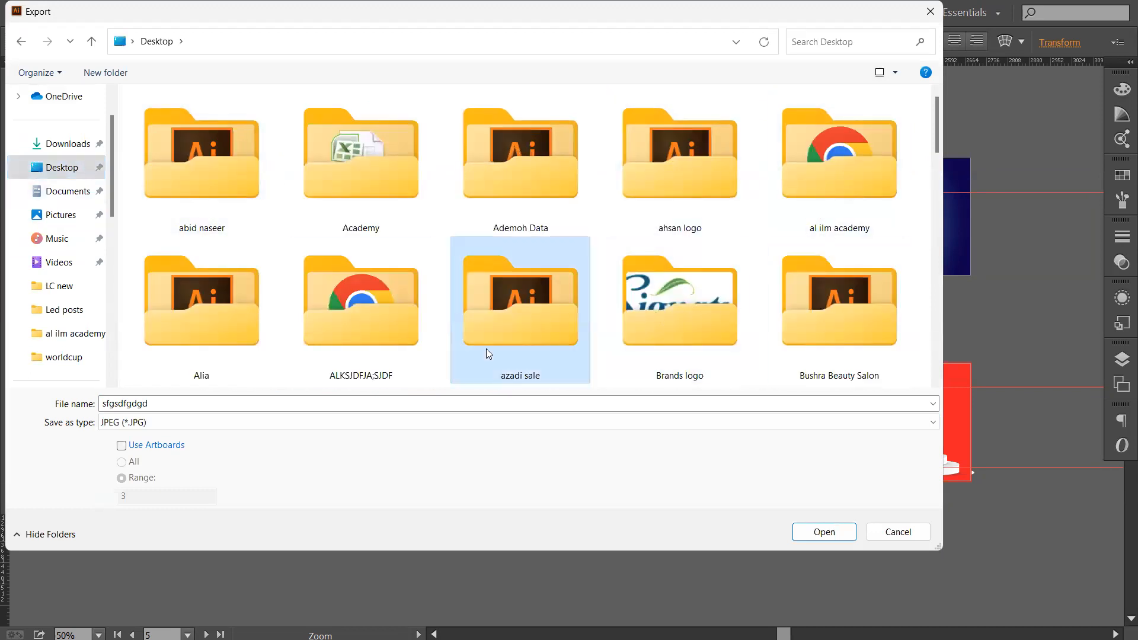
{"action": "scroll", "coordinate": [486, 348], "scroll_direction": "down", "scroll_amount": 5}
{"action": "left_click", "coordinate": [553, 169]}
{"action": "double_click", "coordinate": [553, 170]}
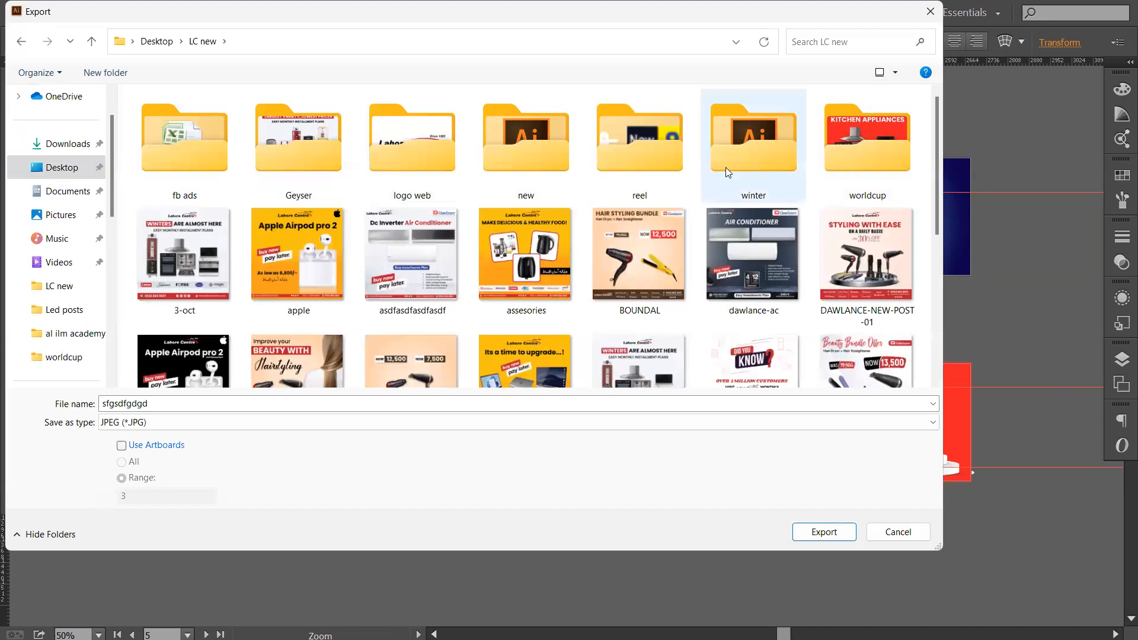
{"action": "left_click", "coordinate": [747, 155]}
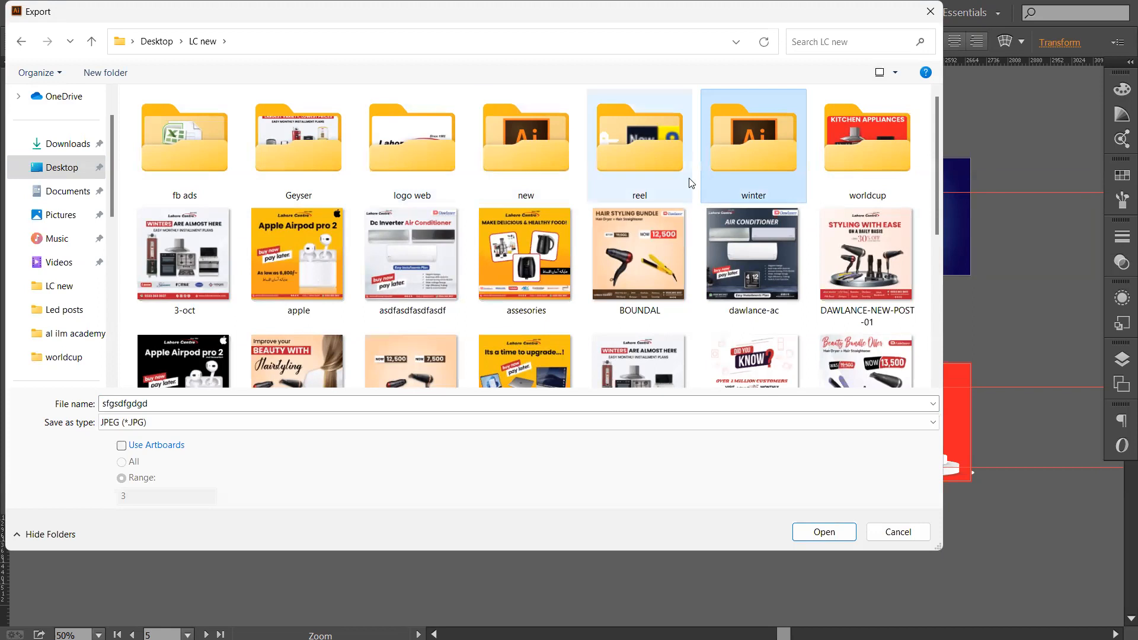
{"action": "double_click", "coordinate": [408, 150]}
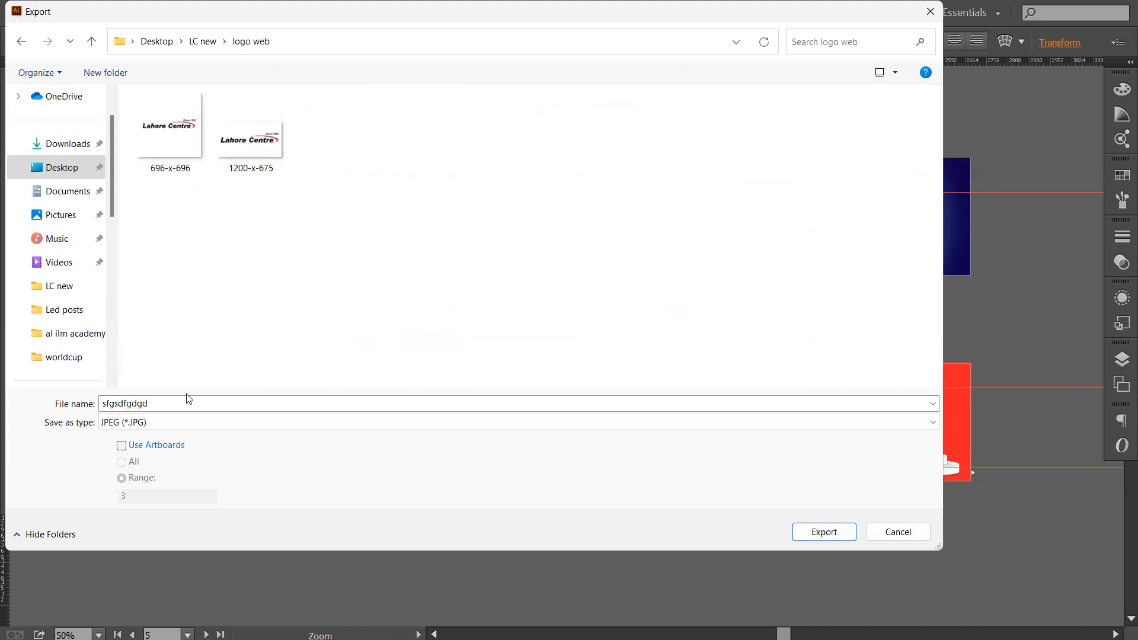
Create a folder named "main page small banners" in logo web and open it as the export destination.
{"action": "key", "text": "ctrl+shift+n"}
{"action": "type", "text": "main pag"}
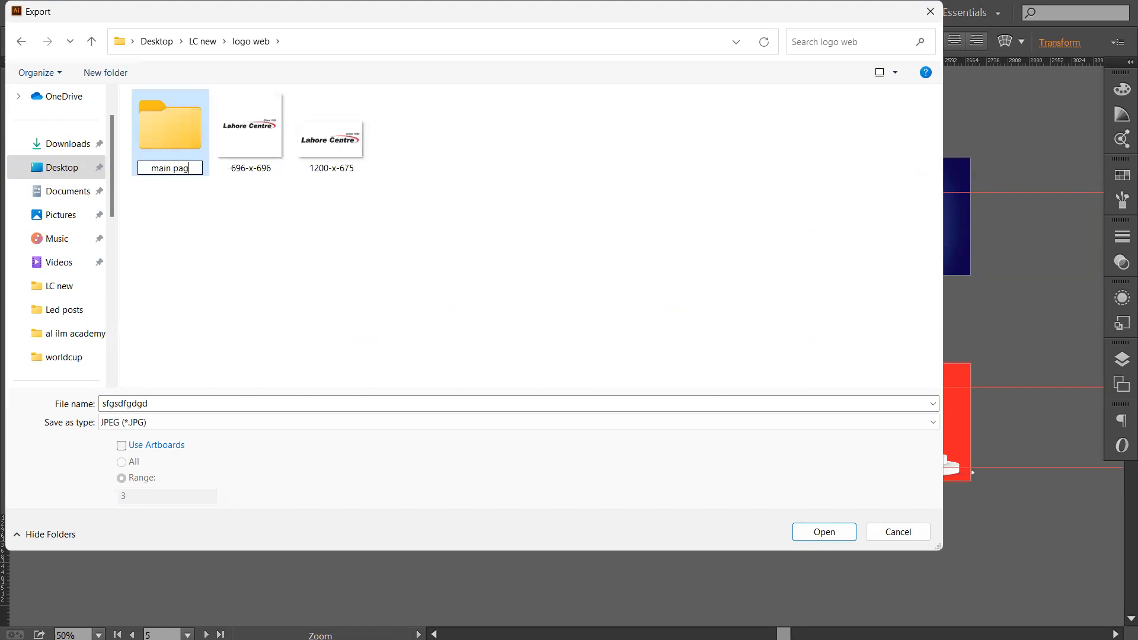
{"action": "type", "text": "e small banners"}
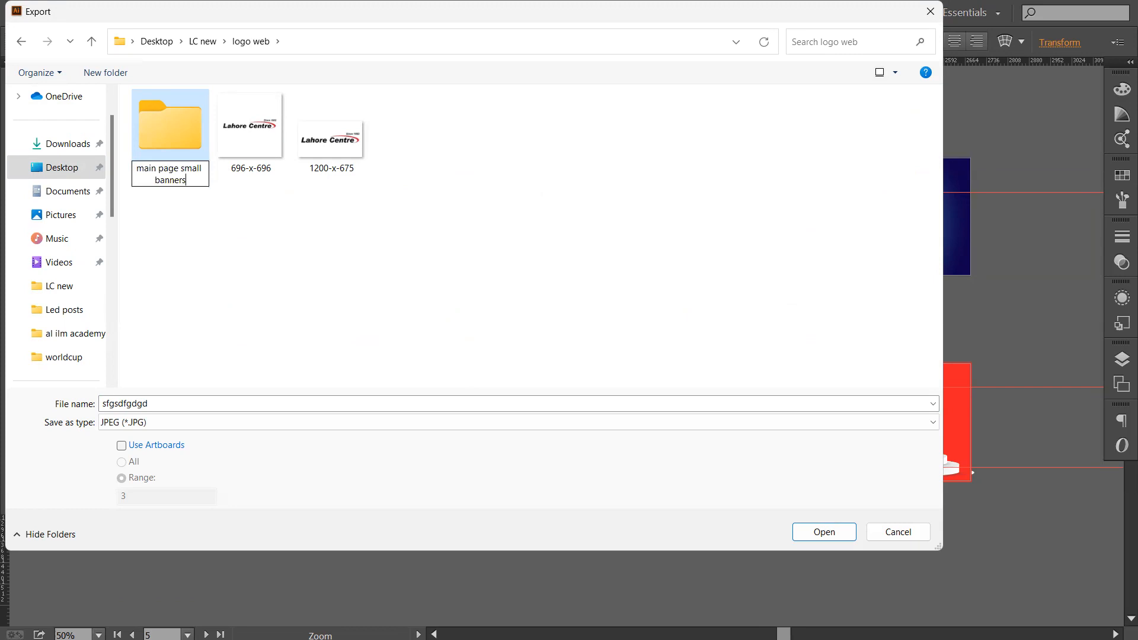
{"action": "key", "text": "Return"}
{"action": "double_click", "coordinate": [185, 136]}
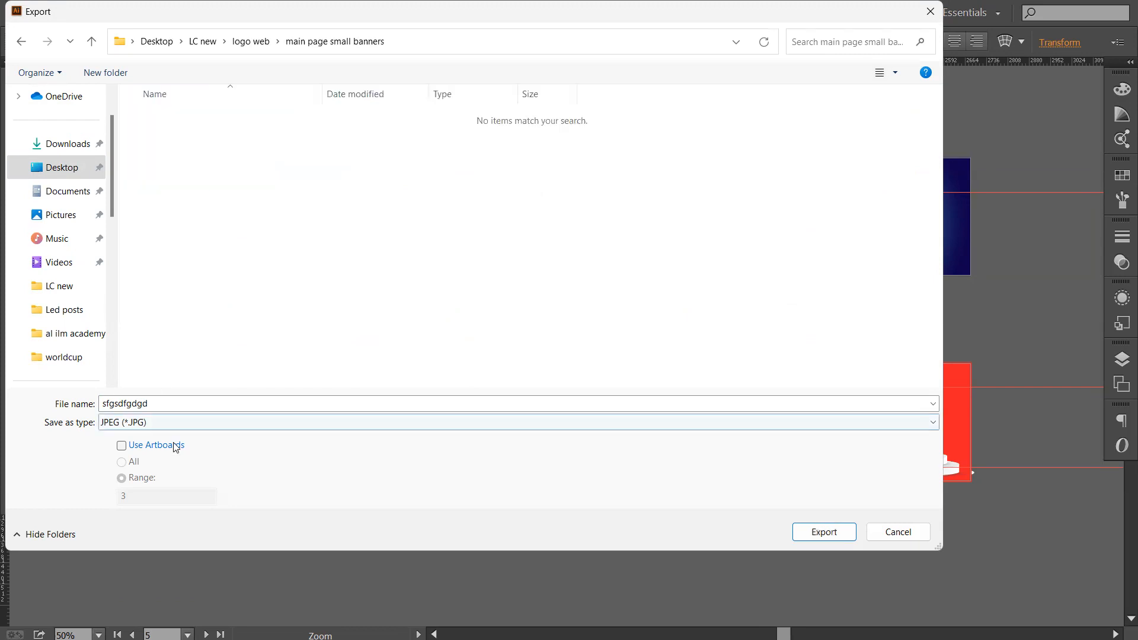
Restrict the export to artboards, with the range set to 5.
{"action": "left_click", "coordinate": [173, 445]}
{"action": "left_click_drag", "start_coordinate": [137, 497], "coordinate": [93, 495]}
{"action": "type", "text": "5"}
Name the export file Beauty and export it, confirming the JPEG options.
{"action": "double_click", "coordinate": [178, 403]}
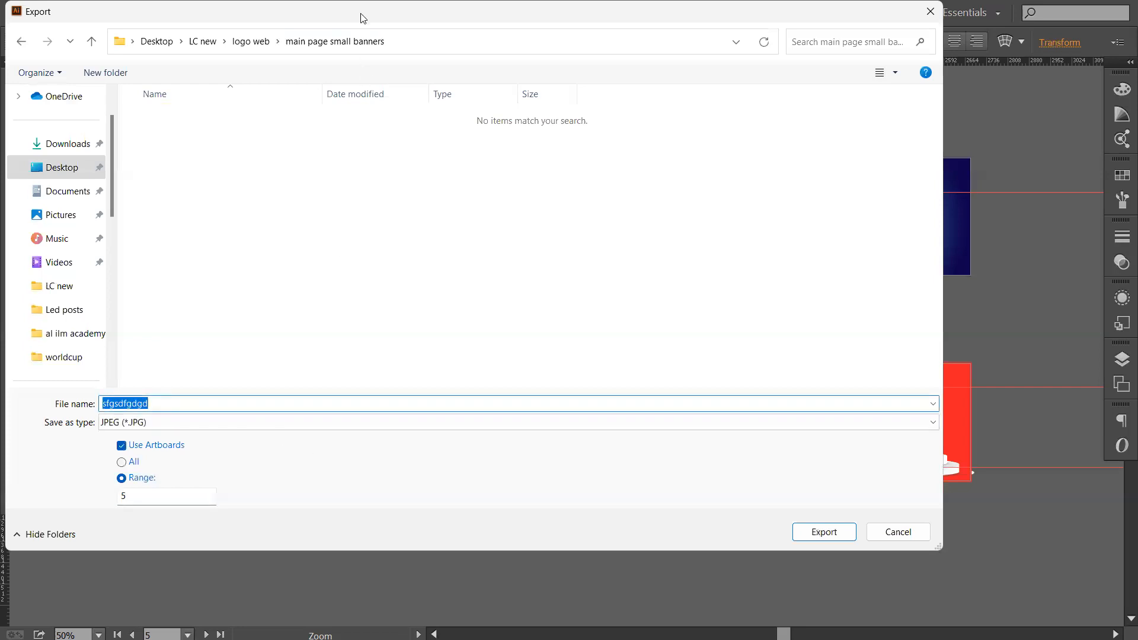
{"action": "left_click_drag", "start_coordinate": [362, 17], "coordinate": [368, 67]}
{"action": "type", "text": "Beauty"}
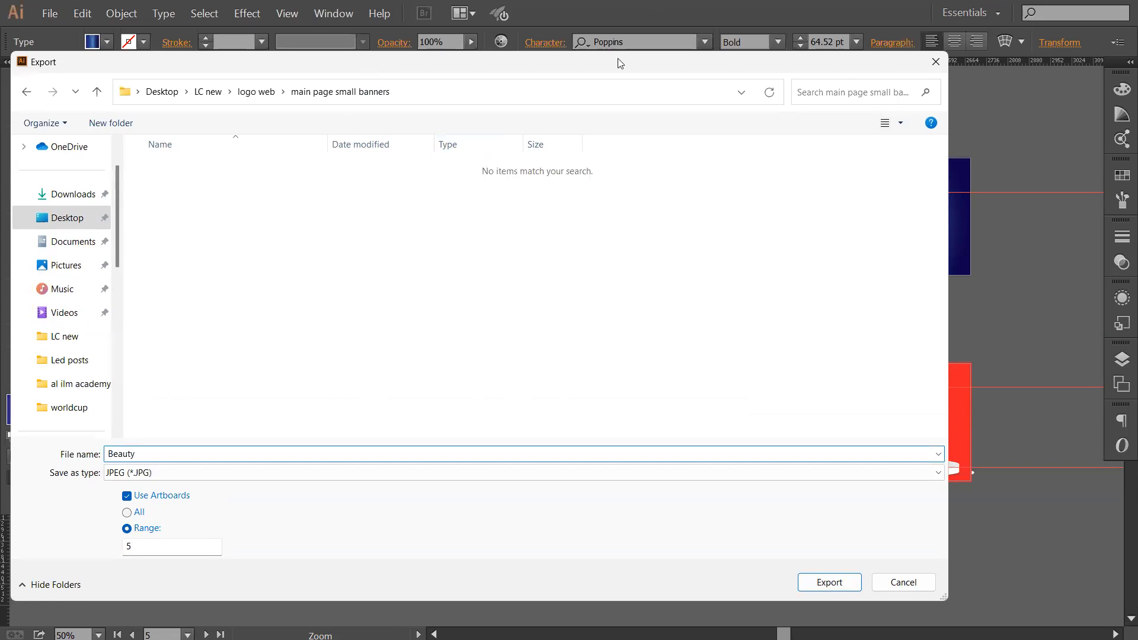
{"action": "left_click_drag", "start_coordinate": [619, 60], "coordinate": [638, 9]}
{"action": "left_click", "coordinate": [853, 544]}
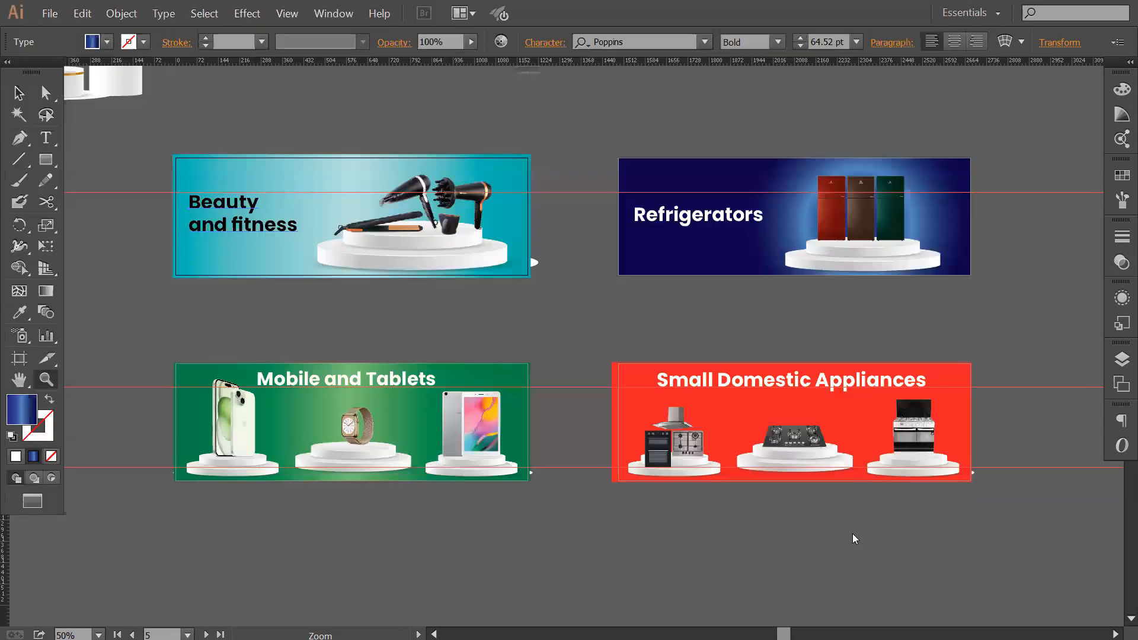
{"action": "left_click", "coordinate": [655, 224]}
{"action": "left_click", "coordinate": [634, 233]}
{"action": "left_click", "coordinate": [795, 485]}
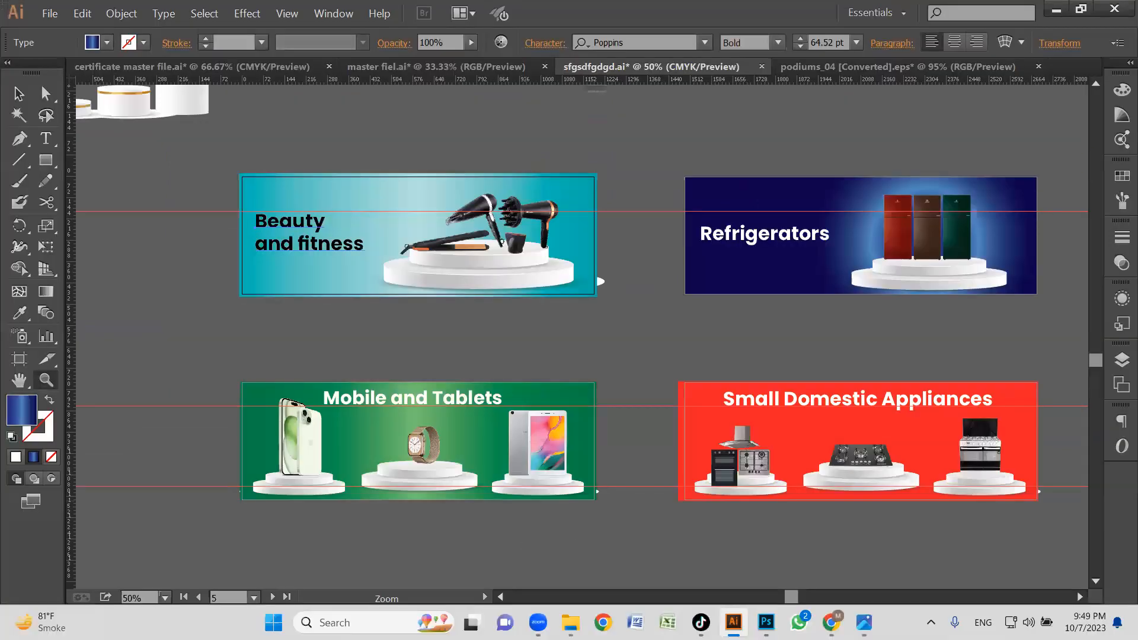
Switch to File Explorer and open the main page small banners folder under Desktop > LC new > logo web.
{"action": "left_click", "coordinate": [860, 543]}
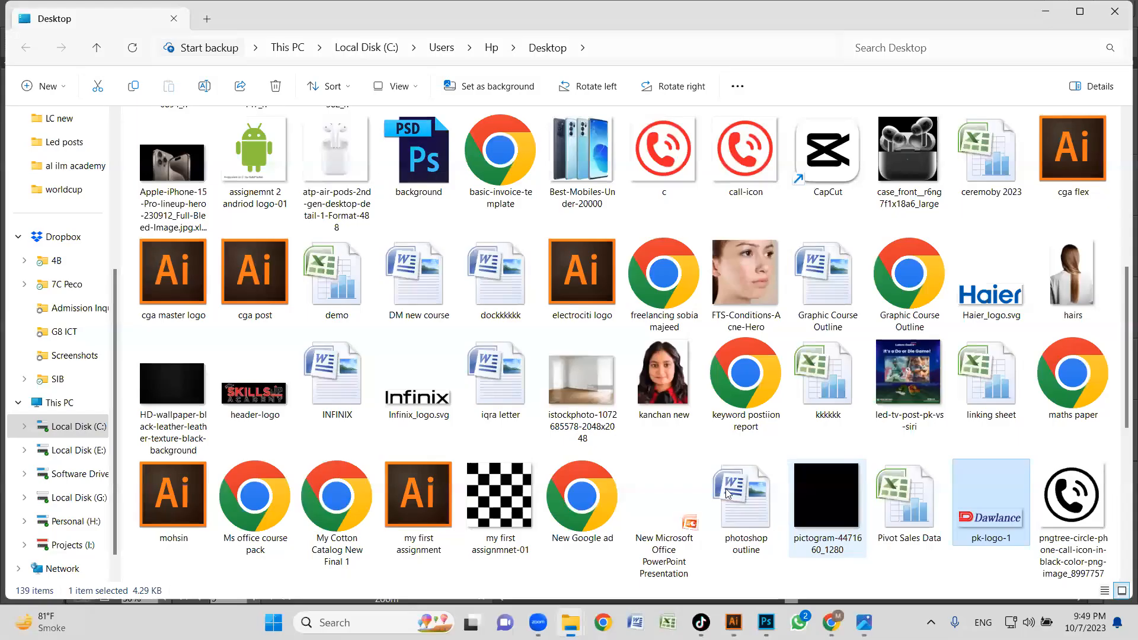
{"action": "key", "text": "Up"}
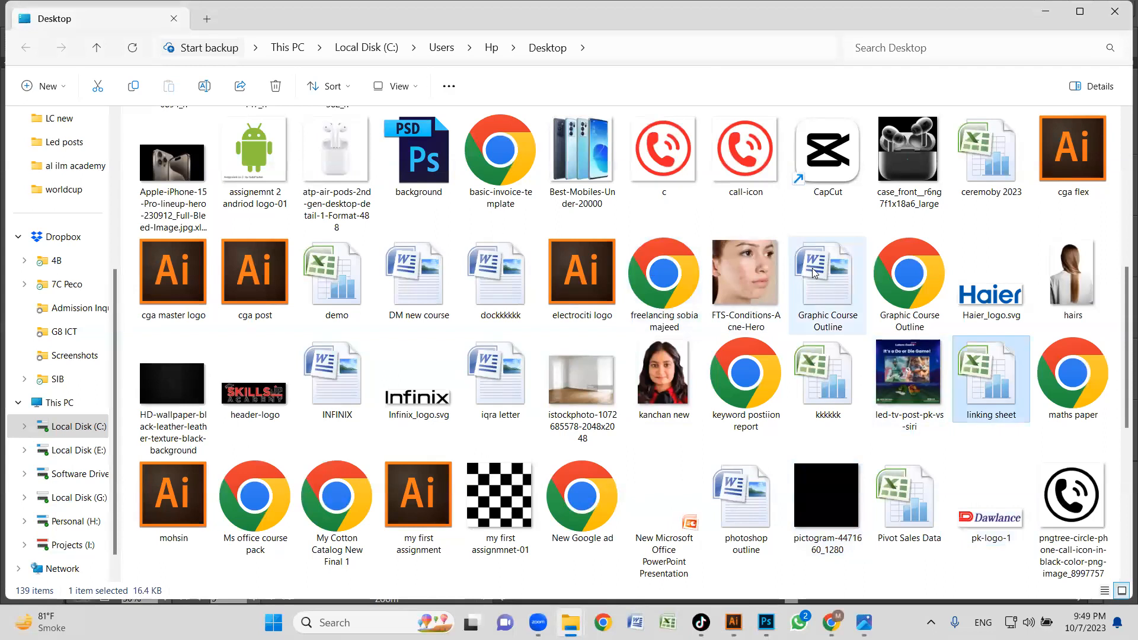
{"action": "key", "text": "l"}
{"action": "double_click", "coordinate": [583, 163]}
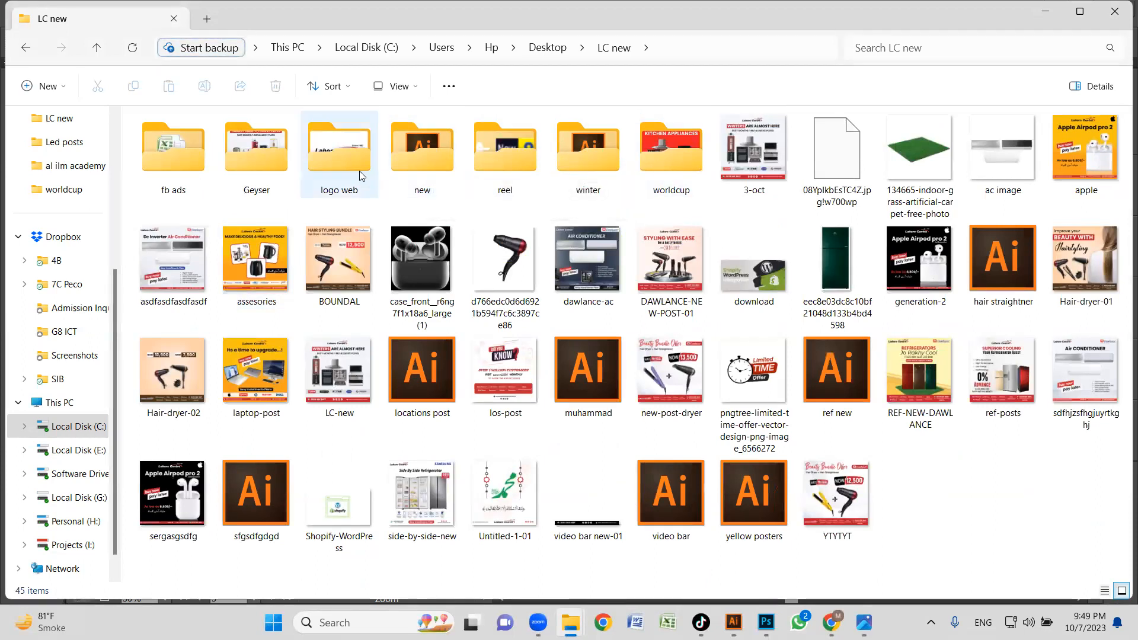
{"action": "double_click", "coordinate": [341, 163]}
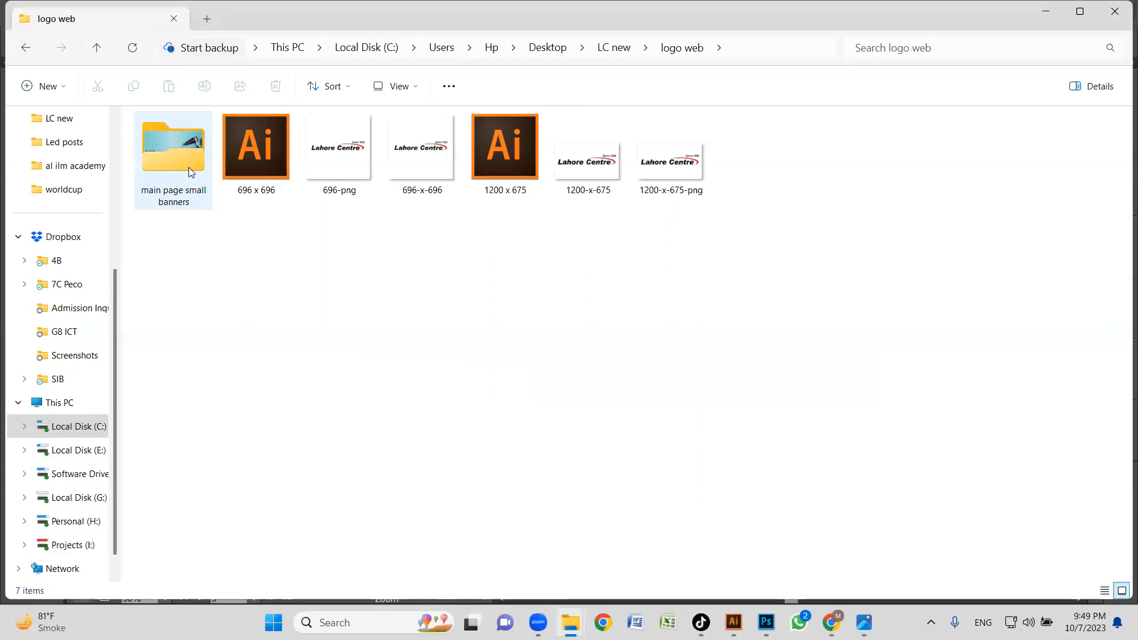
{"action": "double_click", "coordinate": [188, 167]}
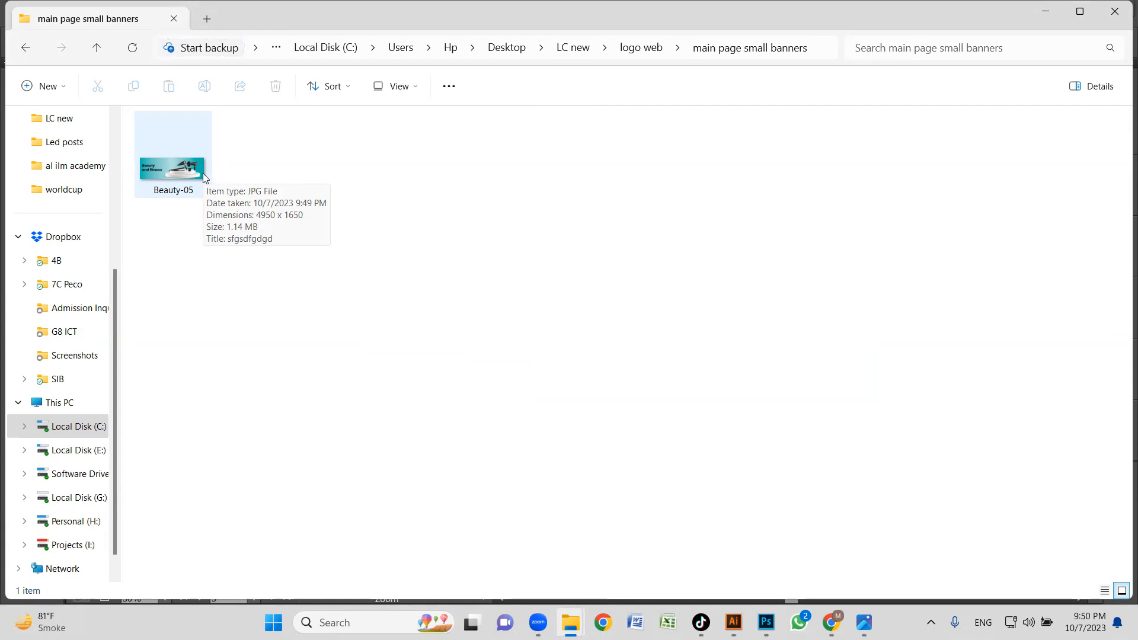
Open the exported Beauty-05 image, examine its products and heading up close, and close the image viewer windows.
{"action": "double_click", "coordinate": [203, 175]}
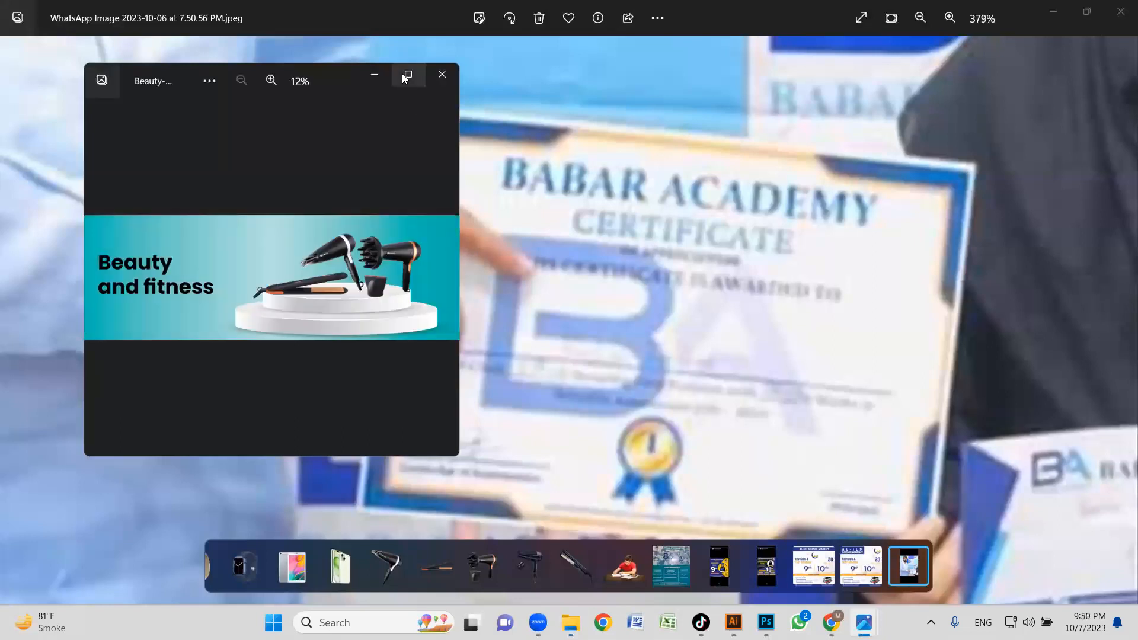
{"action": "left_click", "coordinate": [403, 74]}
{"action": "scroll", "coordinate": [781, 389], "scroll_direction": "up", "scroll_amount": 5}
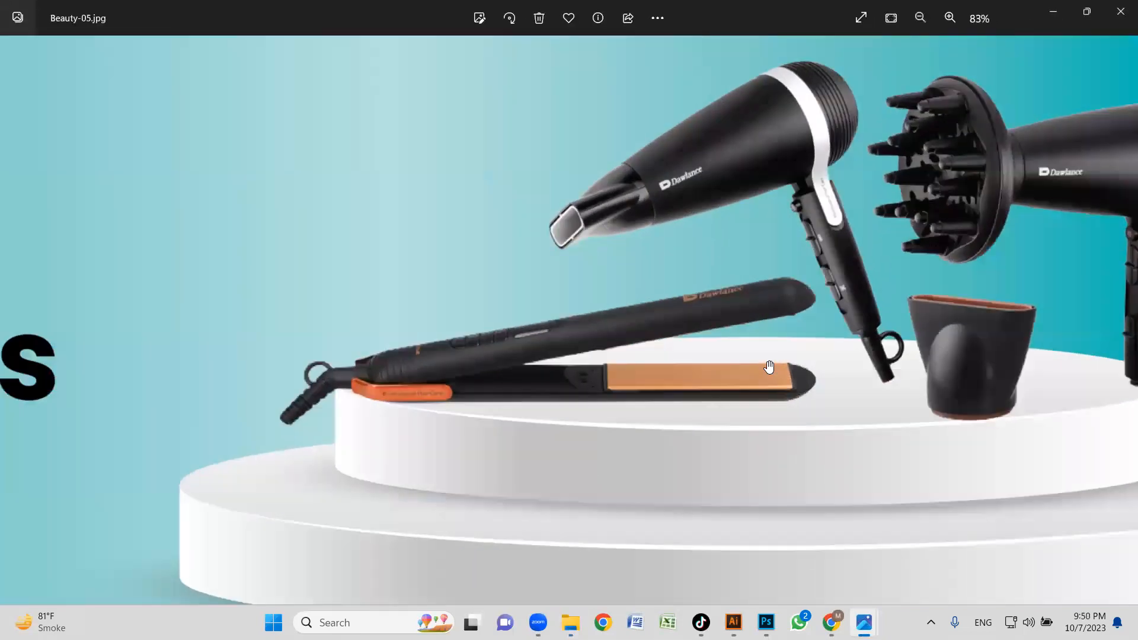
{"action": "scroll", "coordinate": [539, 347], "scroll_direction": "down", "scroll_amount": 3}
{"action": "scroll", "coordinate": [308, 463], "scroll_direction": "up", "scroll_amount": 4}
{"action": "left_click_drag", "start_coordinate": [332, 444], "coordinate": [534, 257]}
{"action": "scroll", "coordinate": [534, 257], "scroll_direction": "up", "scroll_amount": 1}
{"action": "scroll", "coordinate": [432, 350], "scroll_direction": "down", "scroll_amount": 6}
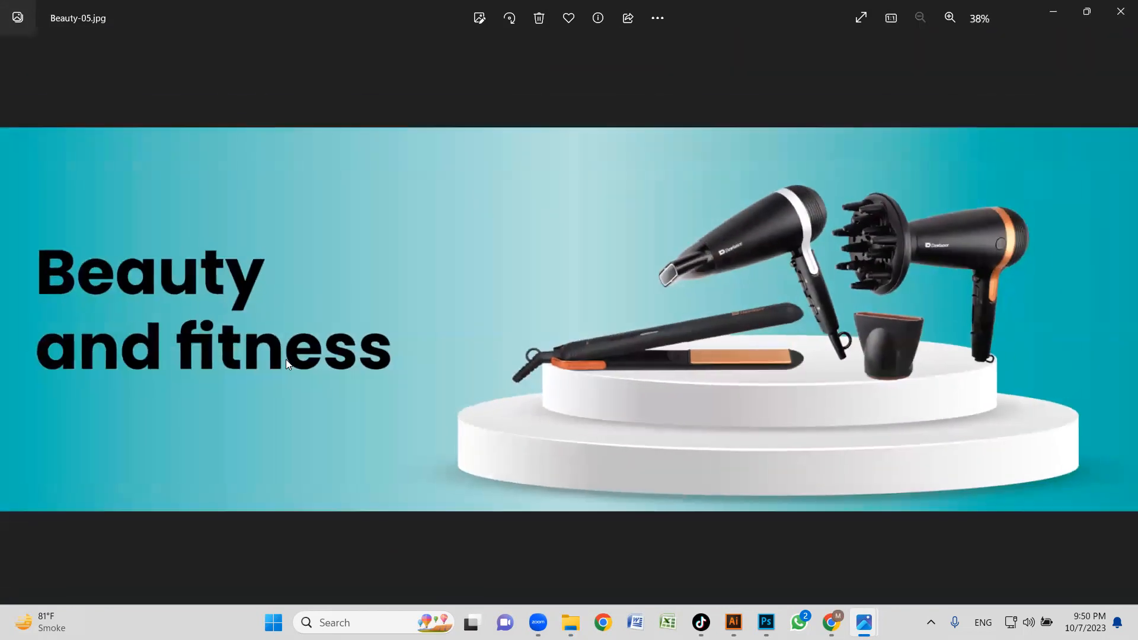
{"action": "left_click", "coordinate": [1121, 17]}
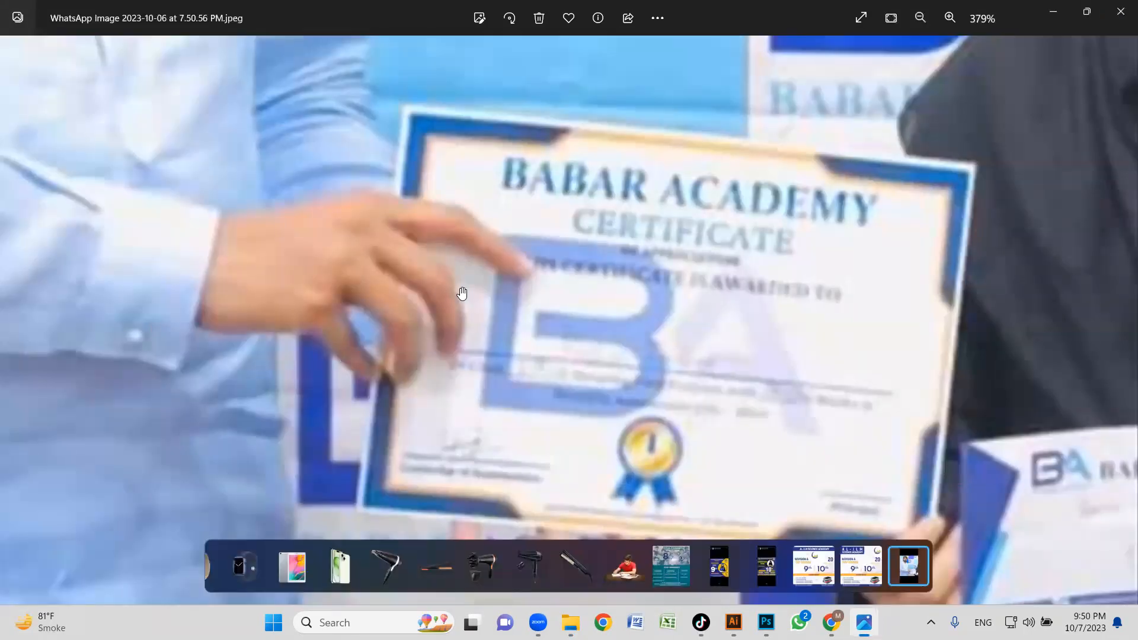
{"action": "left_click", "coordinate": [1120, 14]}
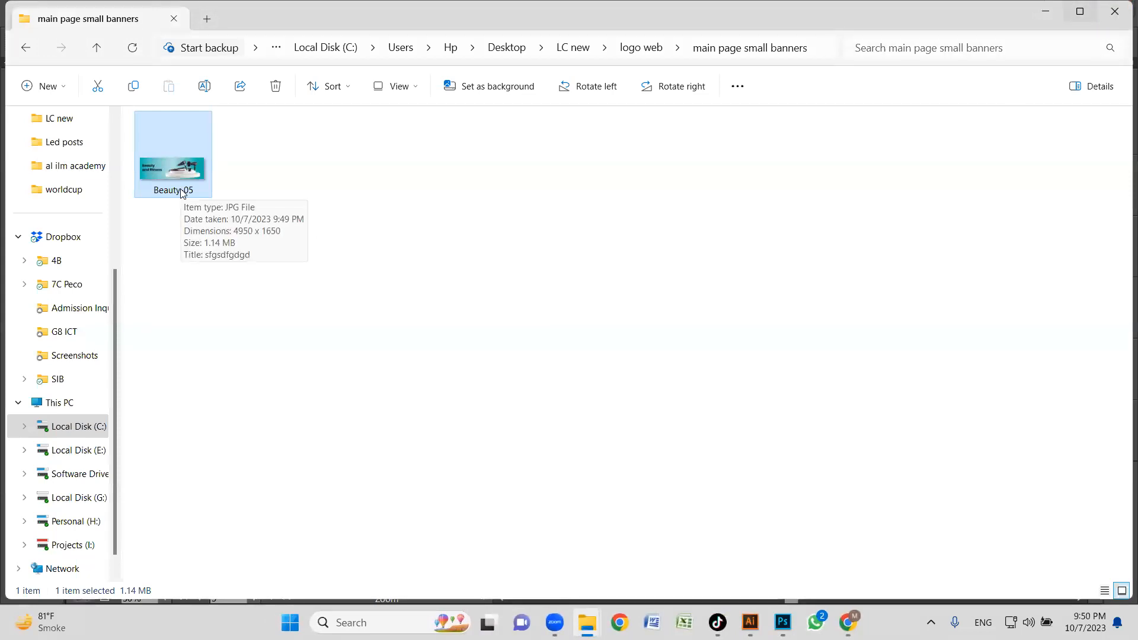
{"action": "left_click", "coordinate": [595, 304]}
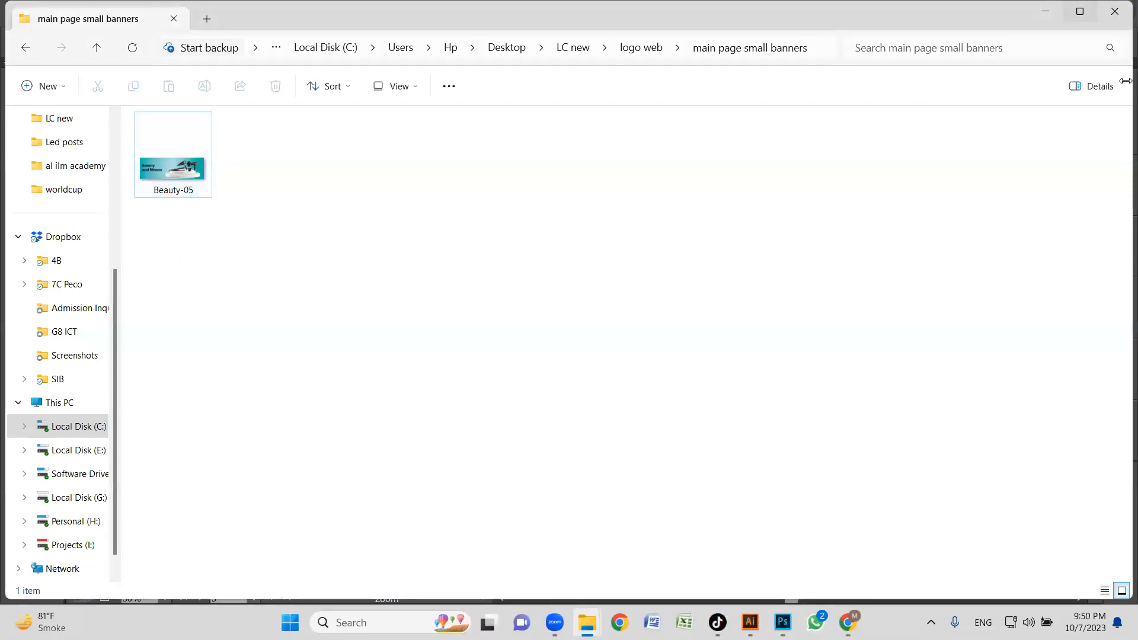
Switch to Illustrator and open Save for Web for the Beauty and fitness artboard, with JPEG as the format.
{"action": "key", "text": "alt+Tab"}
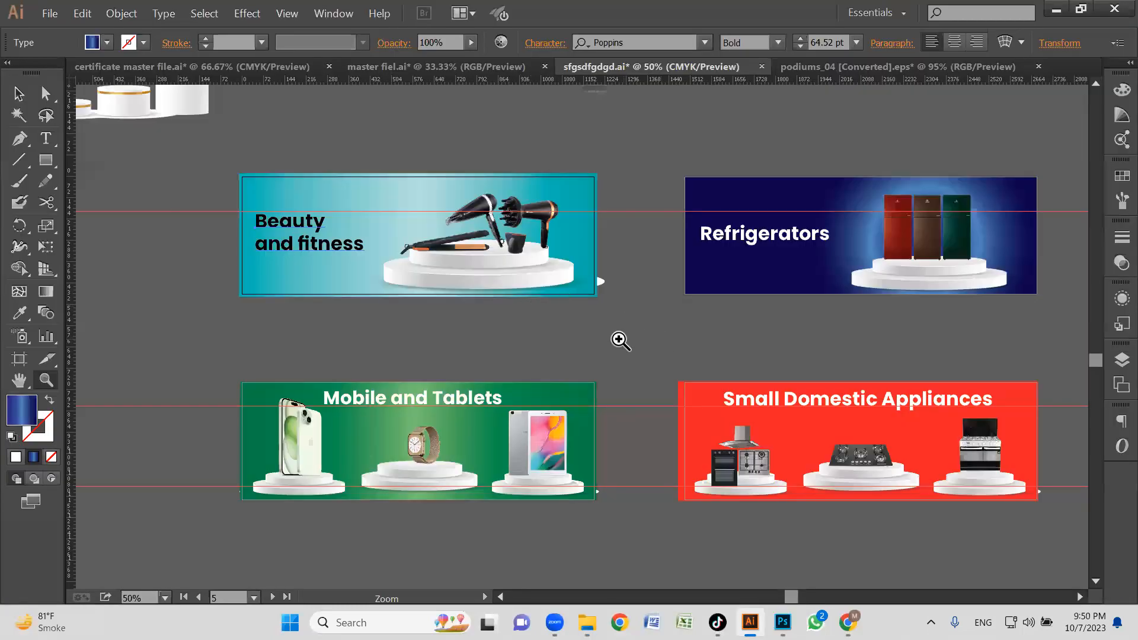
{"action": "key", "text": "c"}
{"action": "key", "text": "v"}
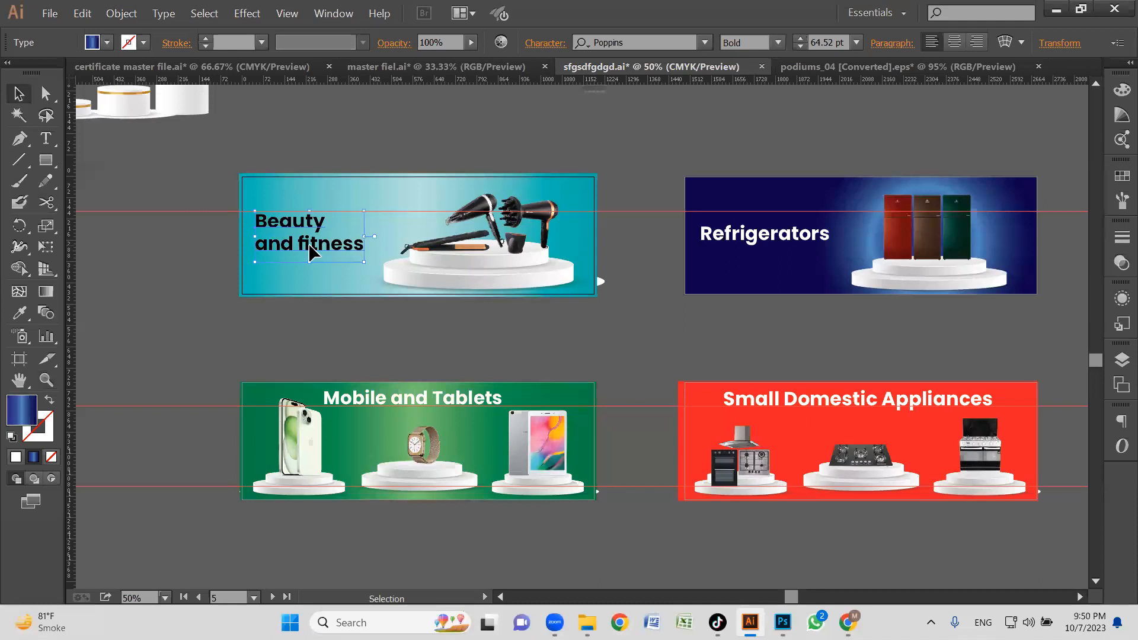
{"action": "left_click", "coordinate": [50, 14]}
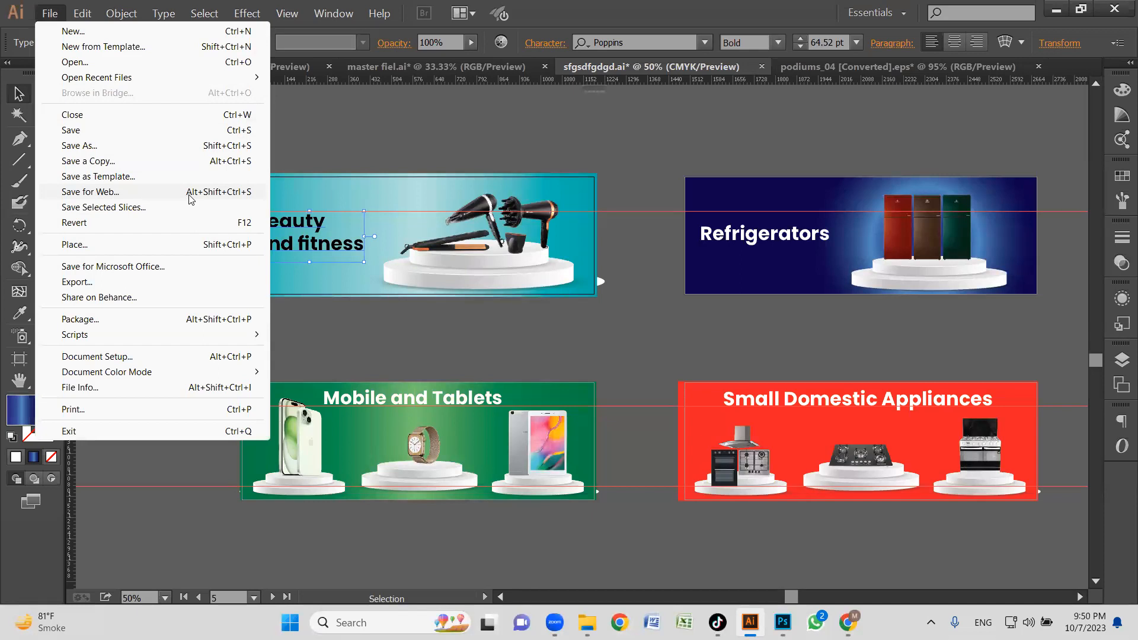
{"action": "left_click", "coordinate": [217, 196]}
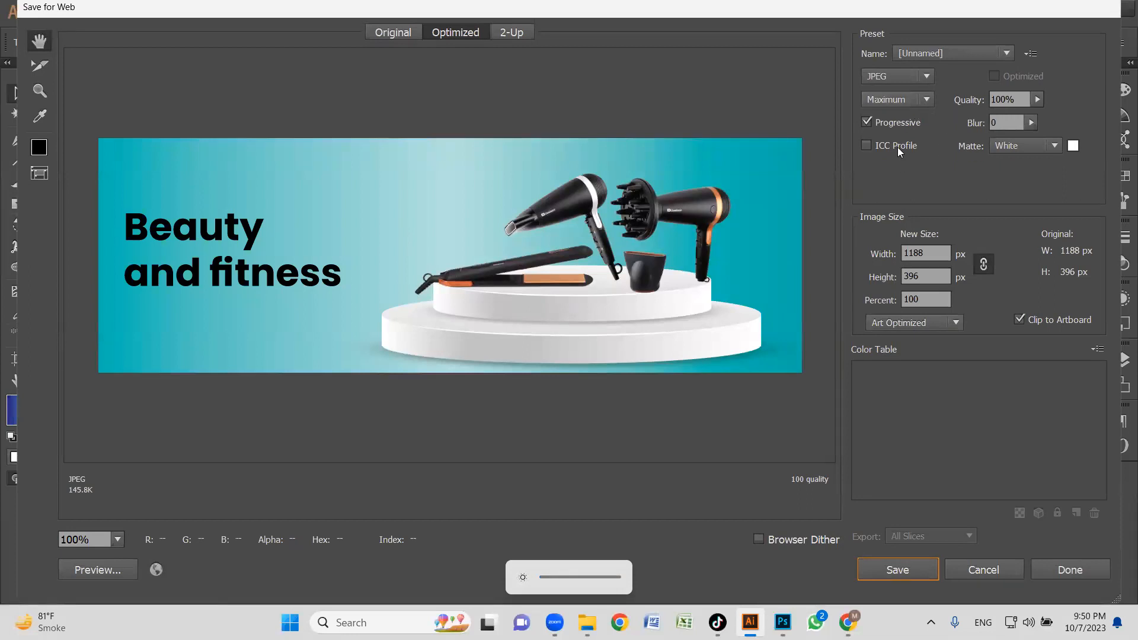
{"action": "left_click", "coordinate": [912, 83]}
{"action": "left_click", "coordinate": [897, 118]}
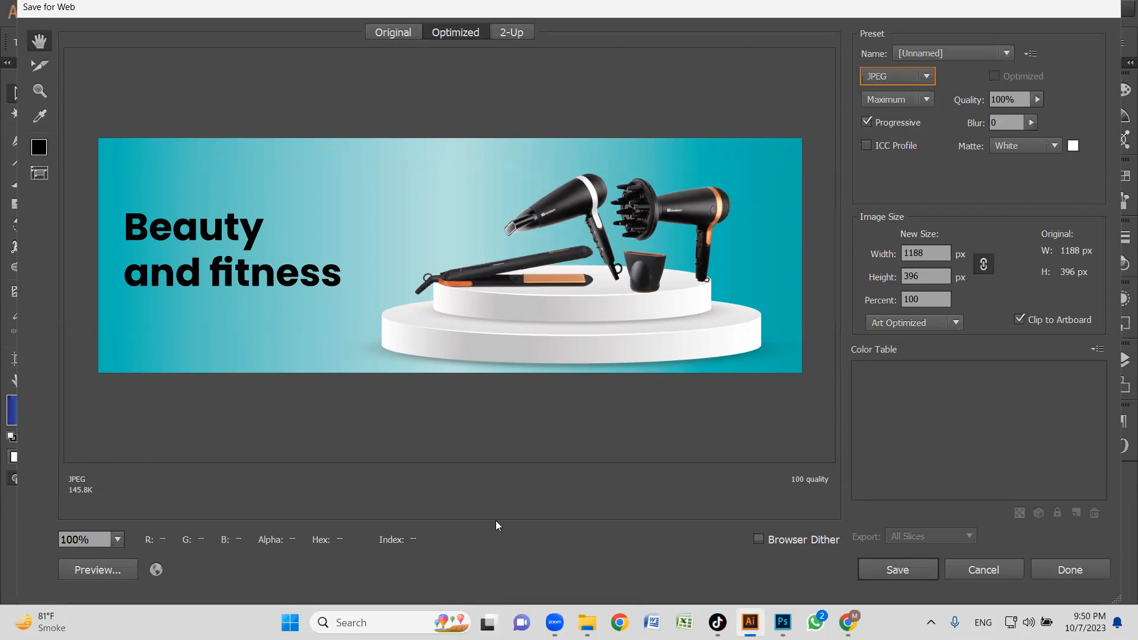
{"action": "mouse_move", "coordinate": [70, 458]}
{"action": "left_mouse_down"}
{"action": "mouse_move", "coordinate": [192, 476]}
{"action": "mouse_move", "coordinate": [256, 457]}
{"action": "left_mouse_up"}
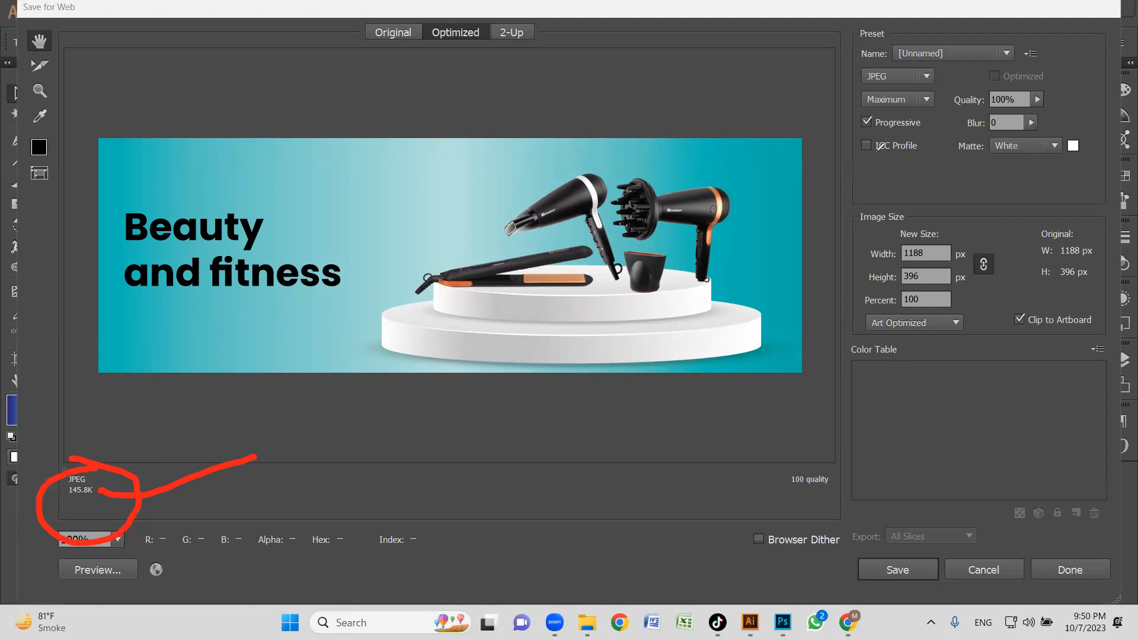
{"action": "mouse_move", "coordinate": [907, 219]}
{"action": "left_mouse_down"}
{"action": "mouse_move", "coordinate": [959, 247]}
{"action": "mouse_move", "coordinate": [933, 282]}
{"action": "mouse_move", "coordinate": [850, 279]}
{"action": "mouse_move", "coordinate": [877, 225]}
{"action": "left_mouse_up"}
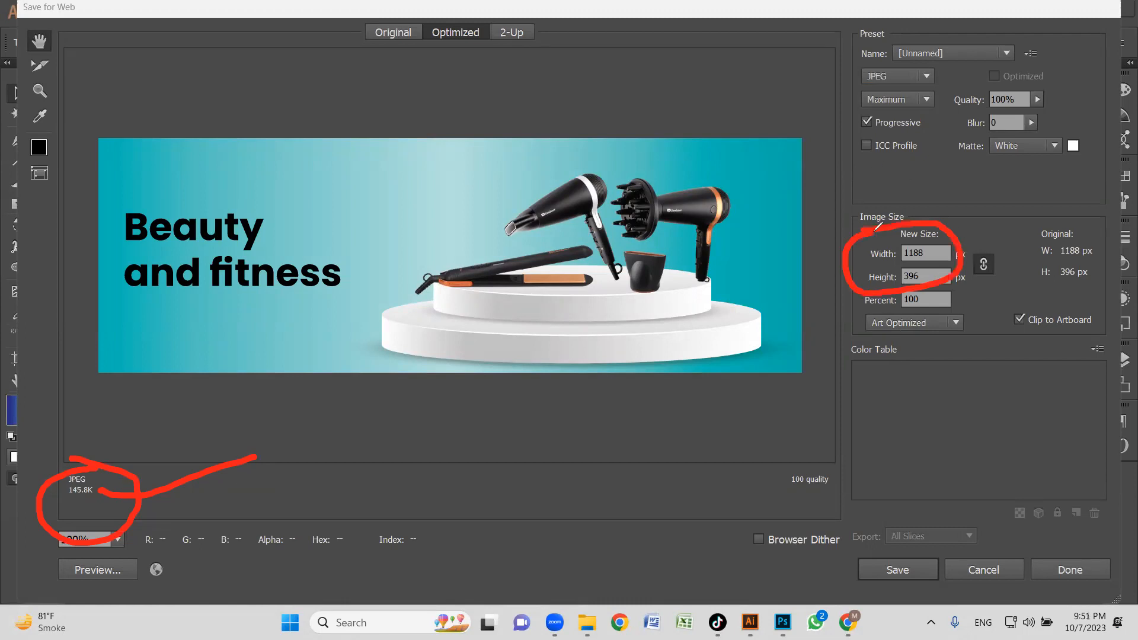
{"action": "left_click_drag", "start_coordinate": [939, 252], "coordinate": [986, 224]}
{"action": "left_click_drag", "start_coordinate": [943, 277], "coordinate": [1009, 257]}
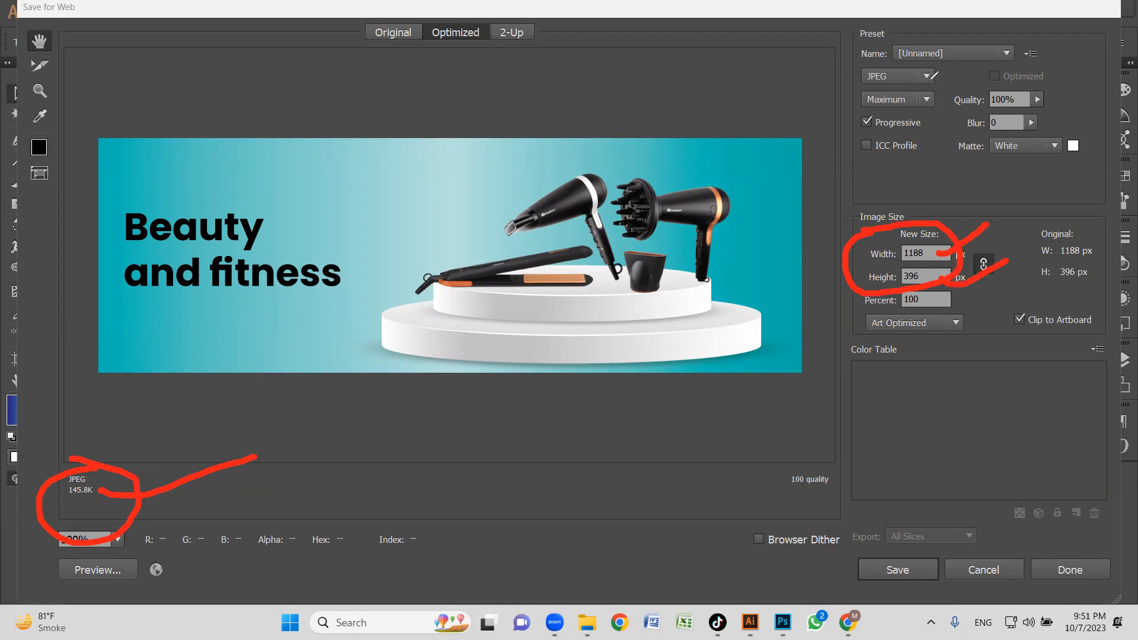
{"action": "mouse_move", "coordinate": [928, 74]}
{"action": "left_mouse_down"}
{"action": "mouse_move", "coordinate": [962, 67]}
{"action": "mouse_move", "coordinate": [943, 101]}
{"action": "mouse_move", "coordinate": [981, 93]}
{"action": "left_mouse_up"}
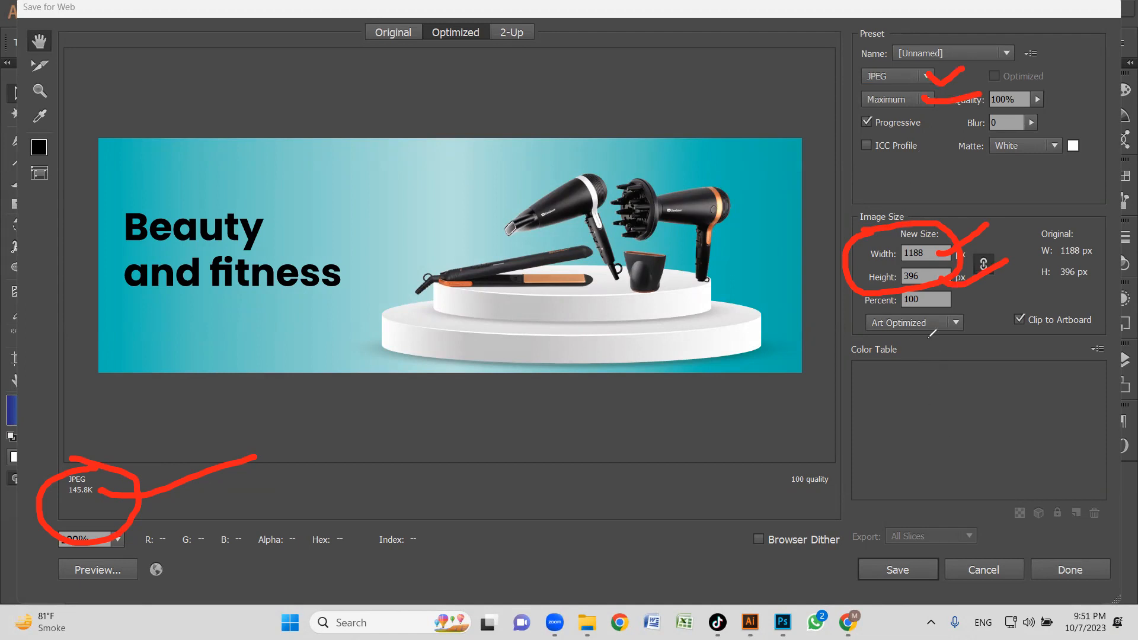
{"action": "left_click_drag", "start_coordinate": [948, 320], "coordinate": [1023, 306]}
{"action": "left_click_drag", "start_coordinate": [935, 301], "coordinate": [1006, 285]}
{"action": "mouse_move", "coordinate": [1043, 207]}
{"action": "left_mouse_down"}
{"action": "mouse_move", "coordinate": [1117, 270]}
{"action": "mouse_move", "coordinate": [1010, 249]}
{"action": "mouse_move", "coordinate": [1043, 207]}
{"action": "left_mouse_up"}
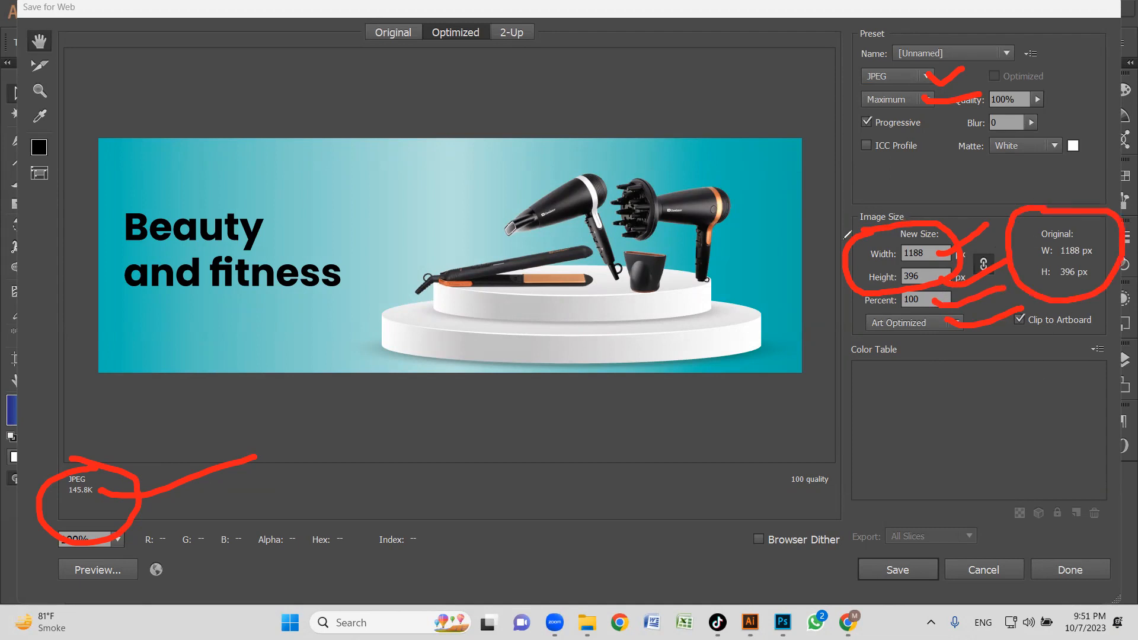
{"action": "mouse_move", "coordinate": [301, 259]}
{"action": "left_mouse_down"}
{"action": "mouse_move", "coordinate": [332, 298]}
{"action": "mouse_move", "coordinate": [675, 171]}
{"action": "left_mouse_up"}
{"action": "left_click_drag", "start_coordinate": [477, 306], "coordinate": [778, 208]}
{"action": "mouse_move", "coordinate": [221, 173]}
{"action": "left_mouse_down"}
{"action": "mouse_move", "coordinate": [167, 197]}
{"action": "mouse_move", "coordinate": [252, 237]}
{"action": "mouse_move", "coordinate": [278, 240]}
{"action": "mouse_move", "coordinate": [299, 222]}
{"action": "mouse_move", "coordinate": [312, 251]}
{"action": "left_mouse_up"}
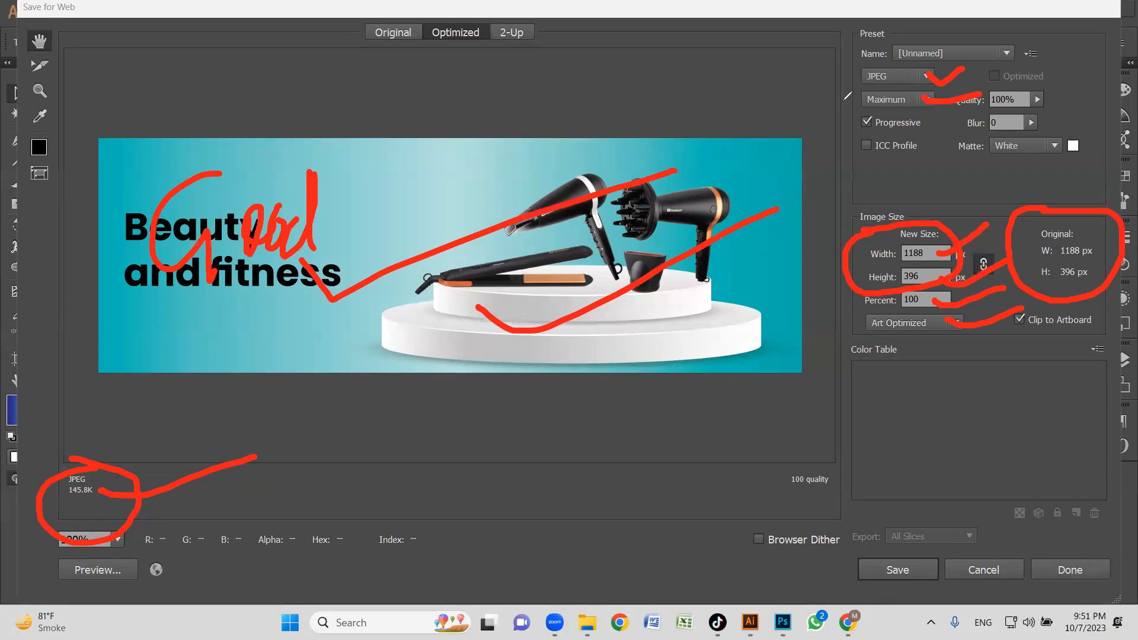
{"action": "key", "text": "Escape"}
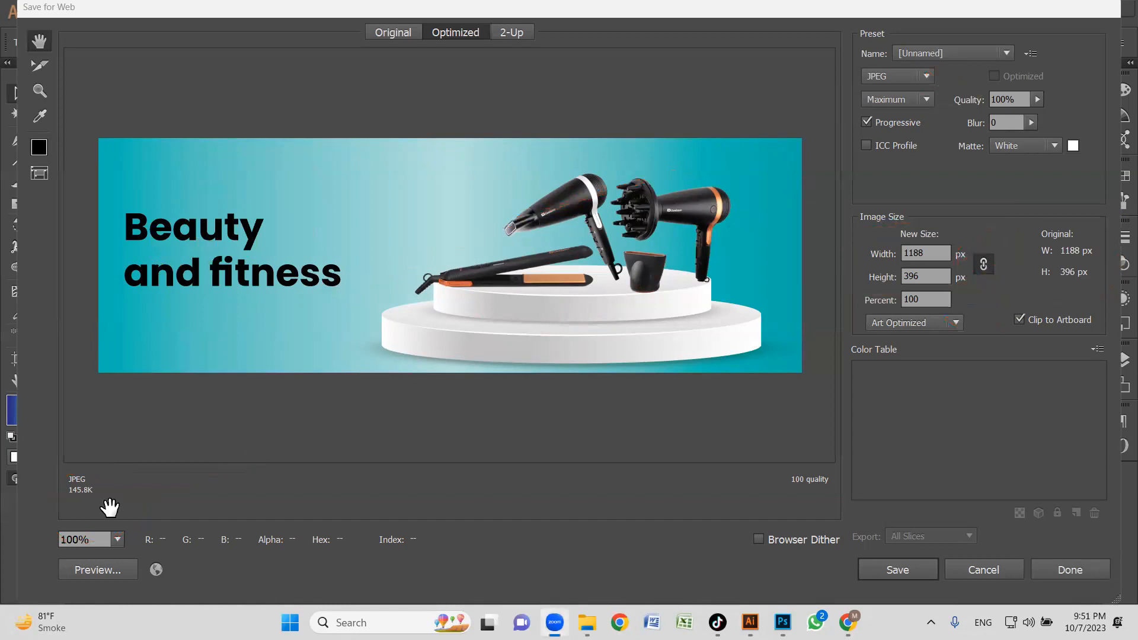
Close Save for Web, select a product image on the Beauty and fitness banner, and reopen Save for Web to save it.
{"action": "left_click", "coordinate": [1074, 568]}
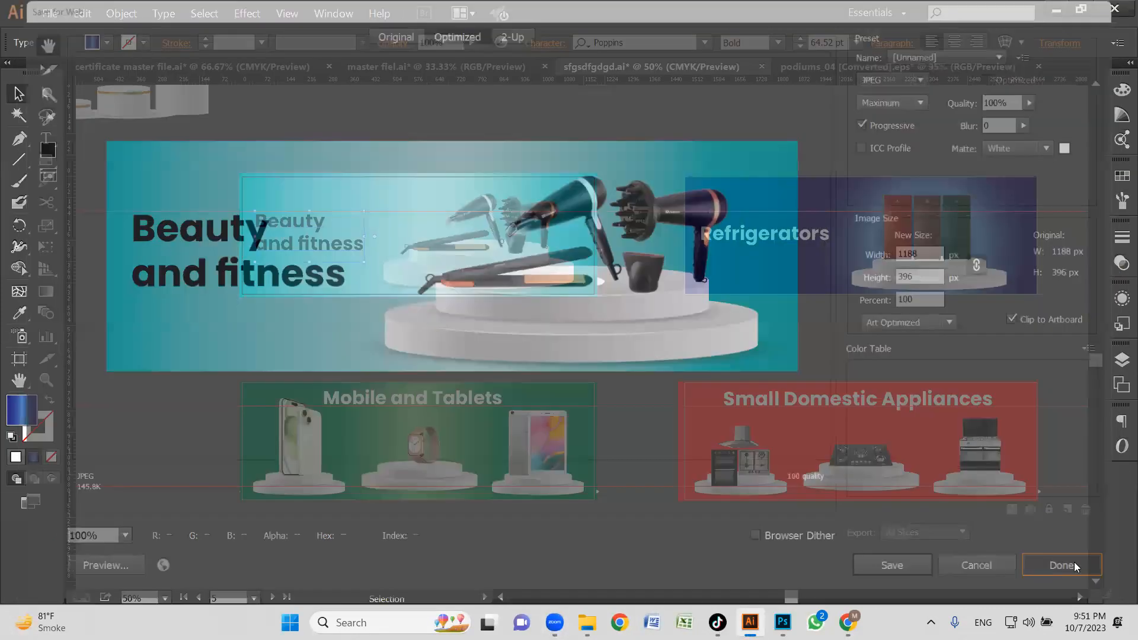
{"action": "left_click", "coordinate": [415, 288]}
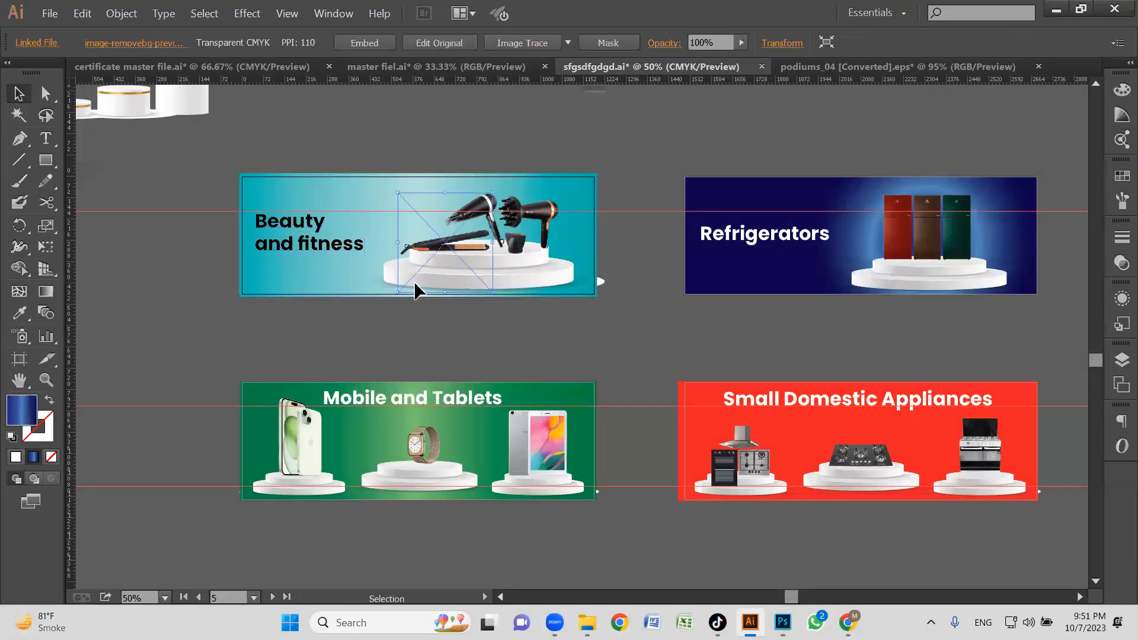
{"action": "key", "text": "ctrl+alt+shift+s"}
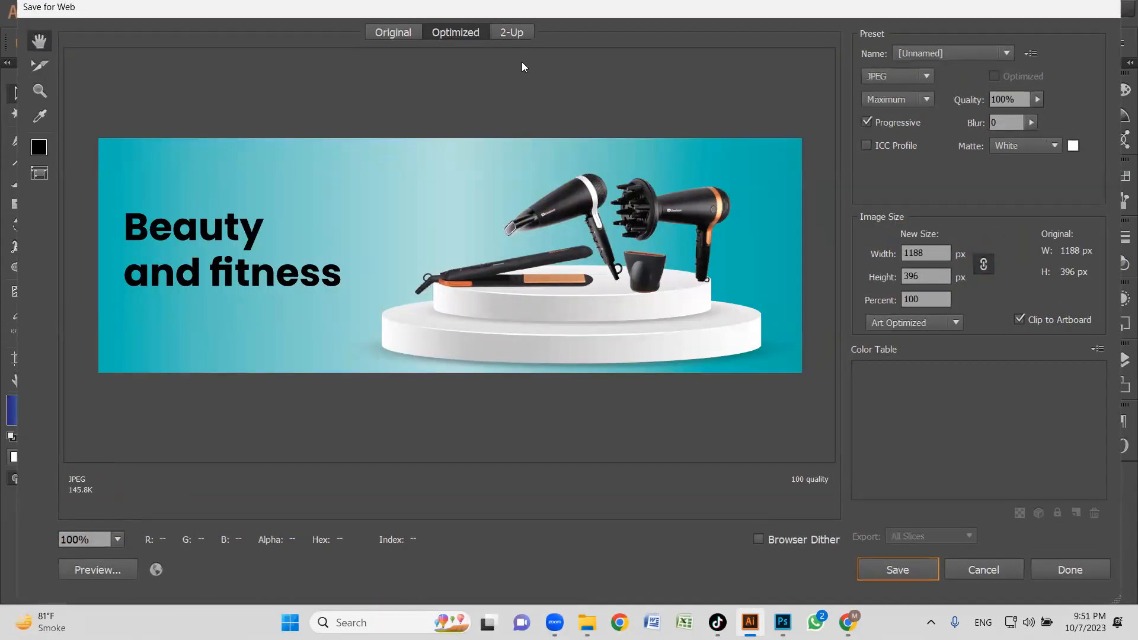
{"action": "left_click", "coordinate": [893, 567]}
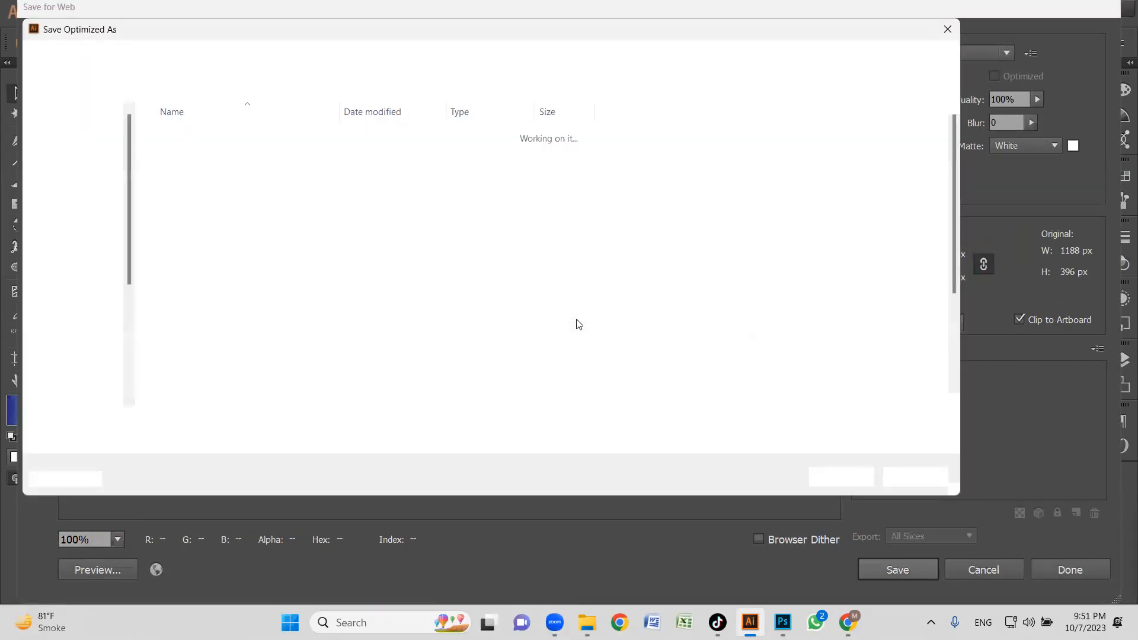
Save the optimized image as 1 in Desktop > LC new > logo web > main page small banners.
{"action": "left_click", "coordinate": [63, 183]}
{"action": "left_click", "coordinate": [551, 194]}
{"action": "scroll", "coordinate": [551, 193], "scroll_direction": "down", "scroll_amount": 5}
{"action": "left_click", "coordinate": [534, 189]}
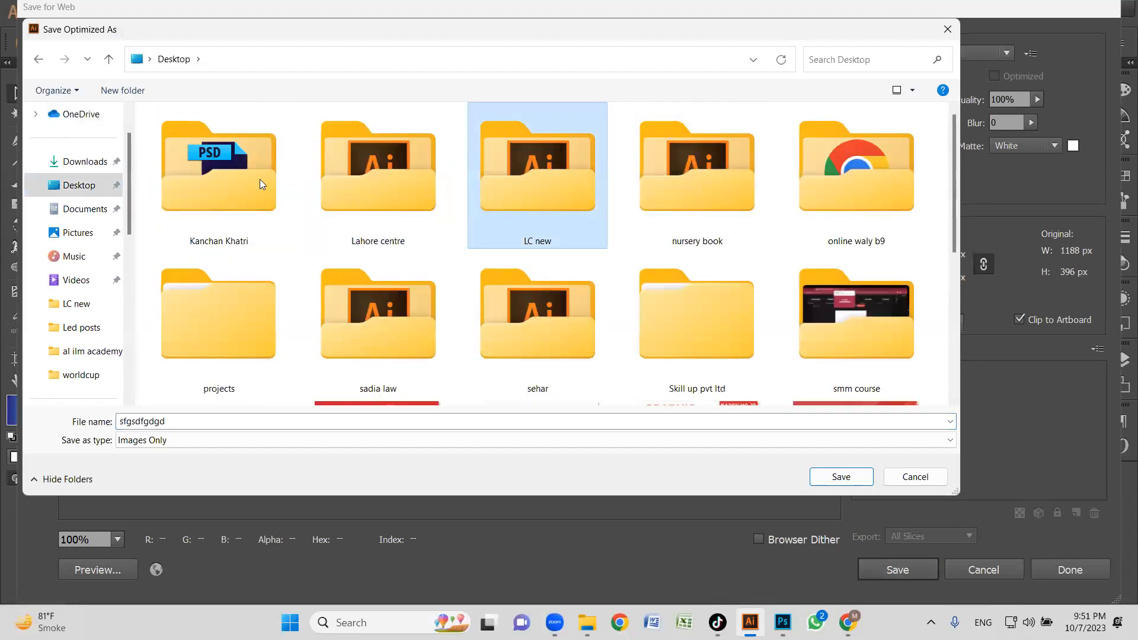
{"action": "double_click", "coordinate": [472, 156]}
{"action": "left_click", "coordinate": [182, 154]}
{"action": "double_click", "coordinate": [199, 142]}
{"action": "left_click", "coordinate": [215, 155]}
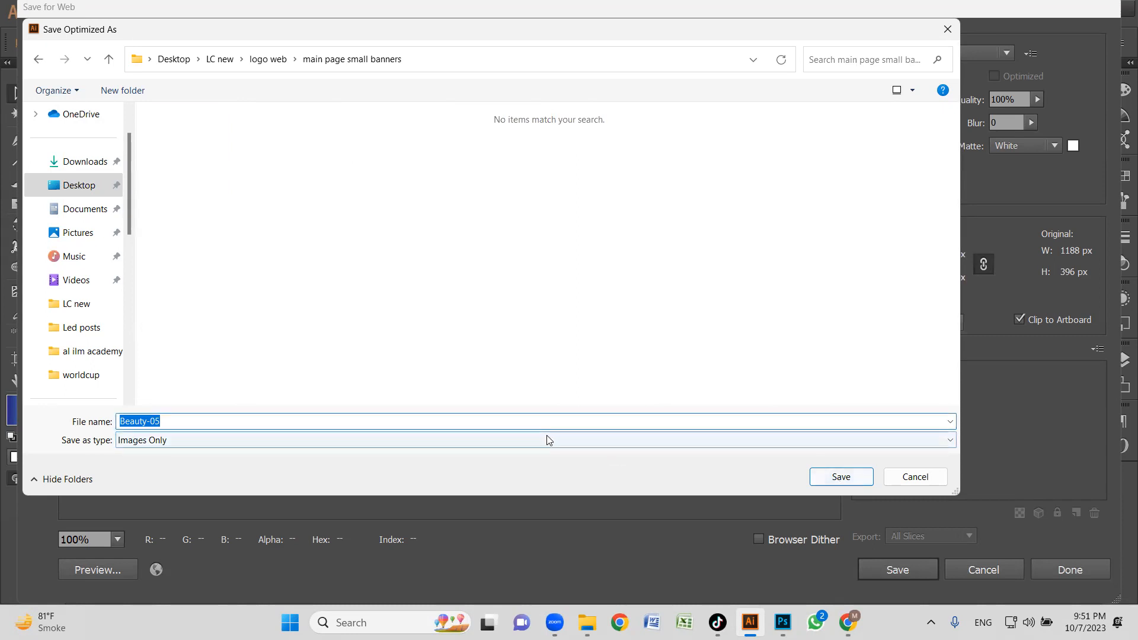
{"action": "type", "text": "1"}
{"action": "left_click", "coordinate": [841, 477]}
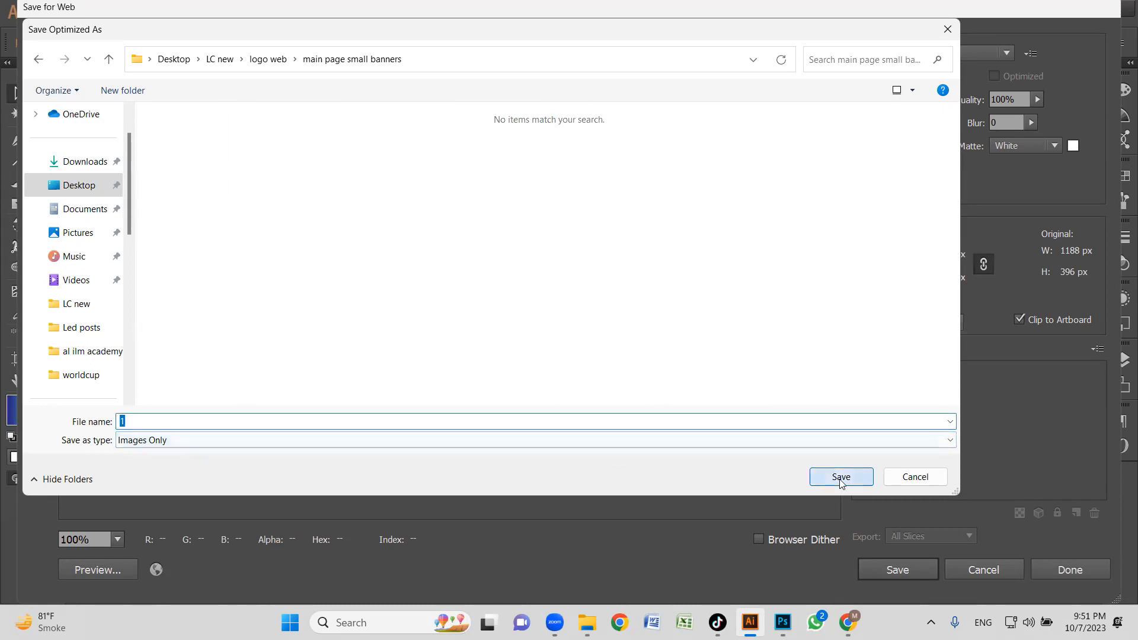
Select the Refrigerators banner's background and open Save for Web for its artboard, fitting the preview on screen.
{"action": "left_click", "coordinate": [857, 233]}
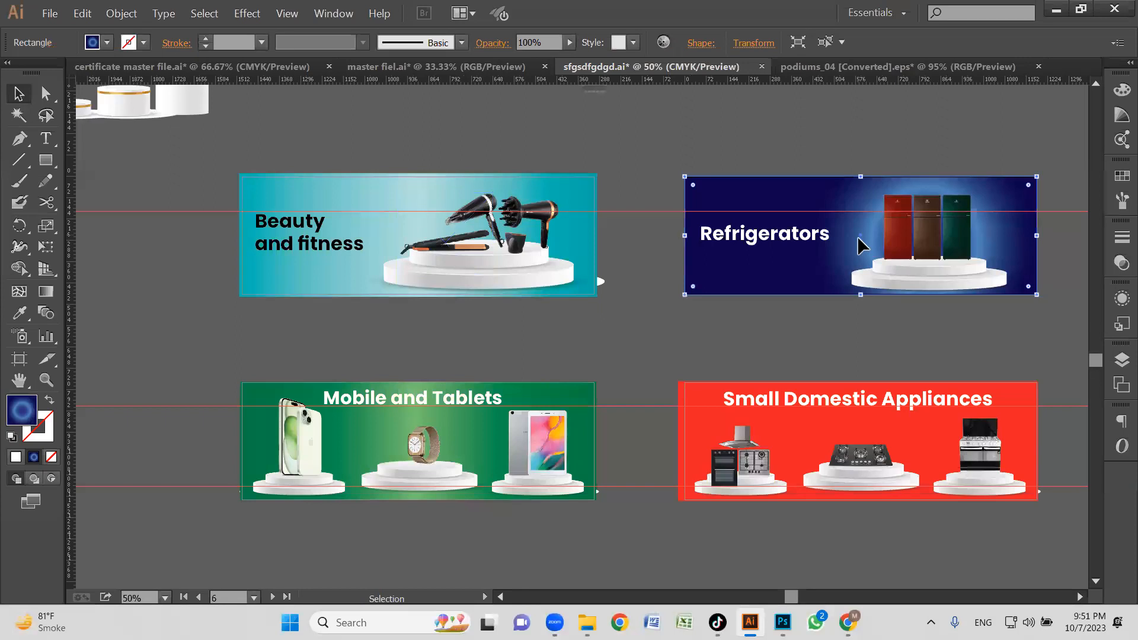
{"action": "key", "text": "a"}
{"action": "key", "text": "ctrl+alt+shift+s"}
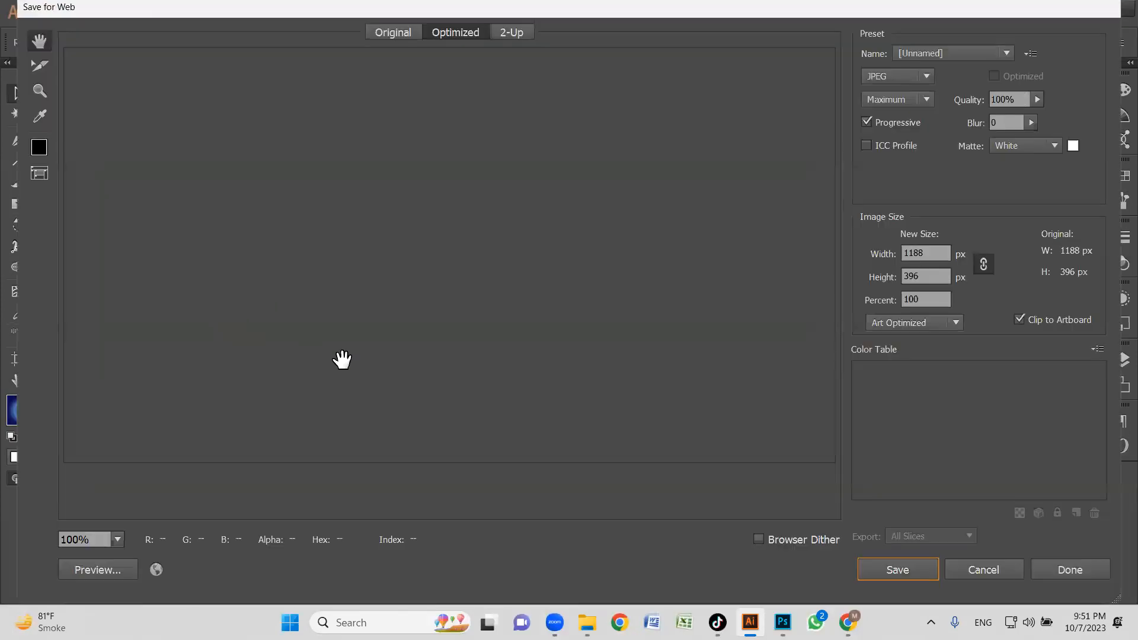
{"action": "left_click", "coordinate": [117, 540]}
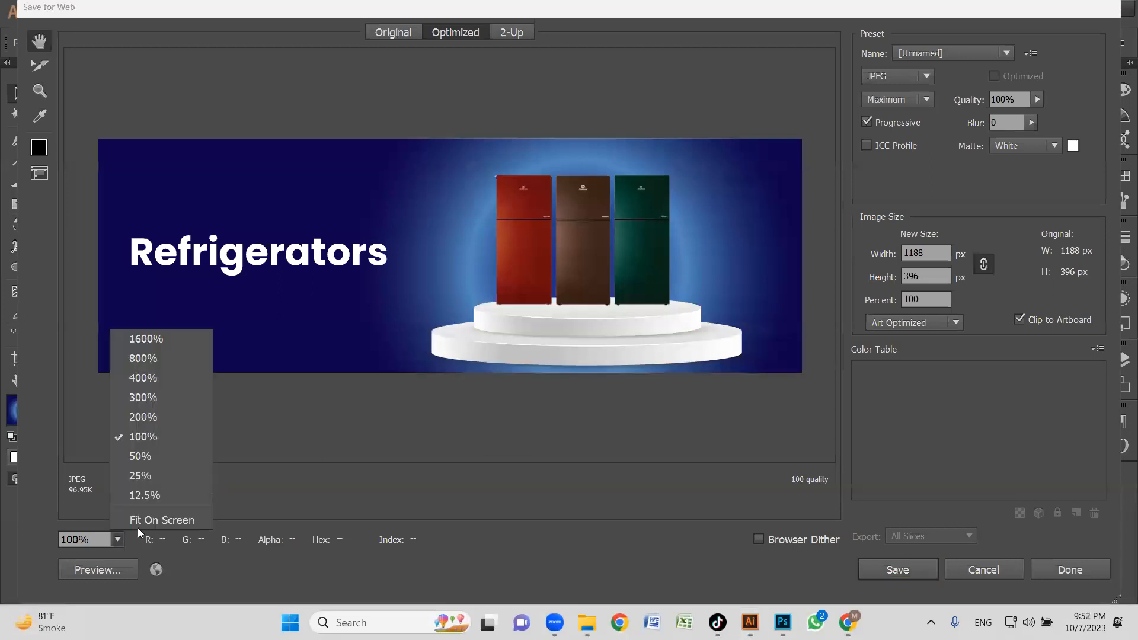
{"action": "left_click", "coordinate": [121, 517]}
{"action": "left_click", "coordinate": [117, 539]}
{"action": "left_click", "coordinate": [159, 517]}
Save the optimized Refrigerators banner as 2 in the main page small banners folder.
{"action": "left_click", "coordinate": [897, 567]}
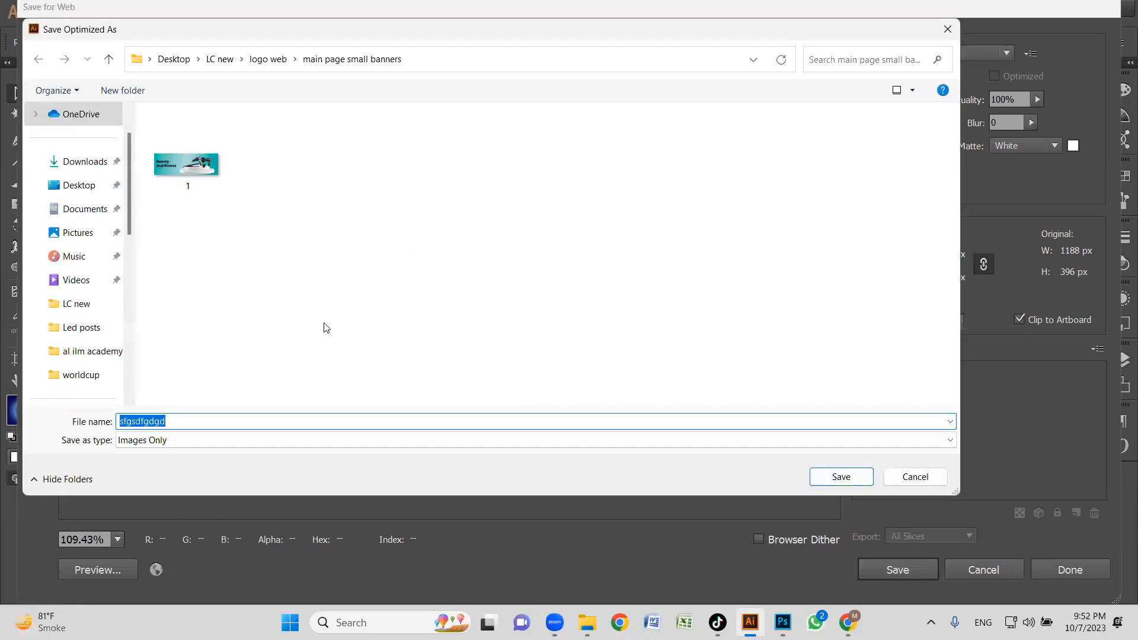
{"action": "type", "text": "2"}
{"action": "left_click", "coordinate": [838, 480]}
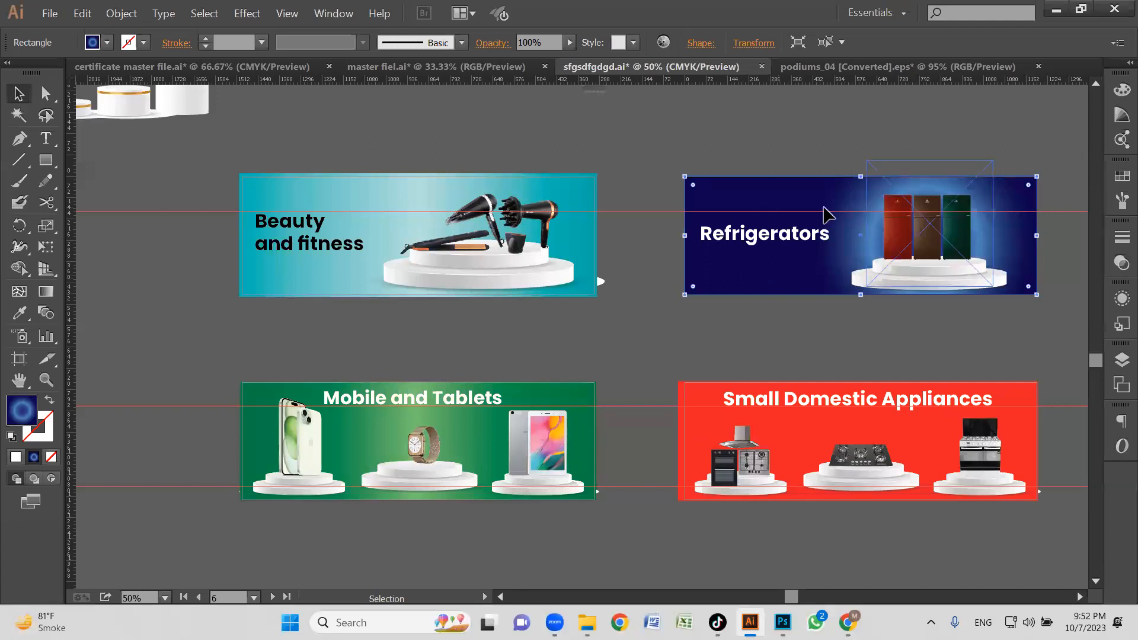
Clear the selection and select the product images and podiums on the Mobile and Tablets banner.
{"action": "left_click", "coordinate": [890, 345]}
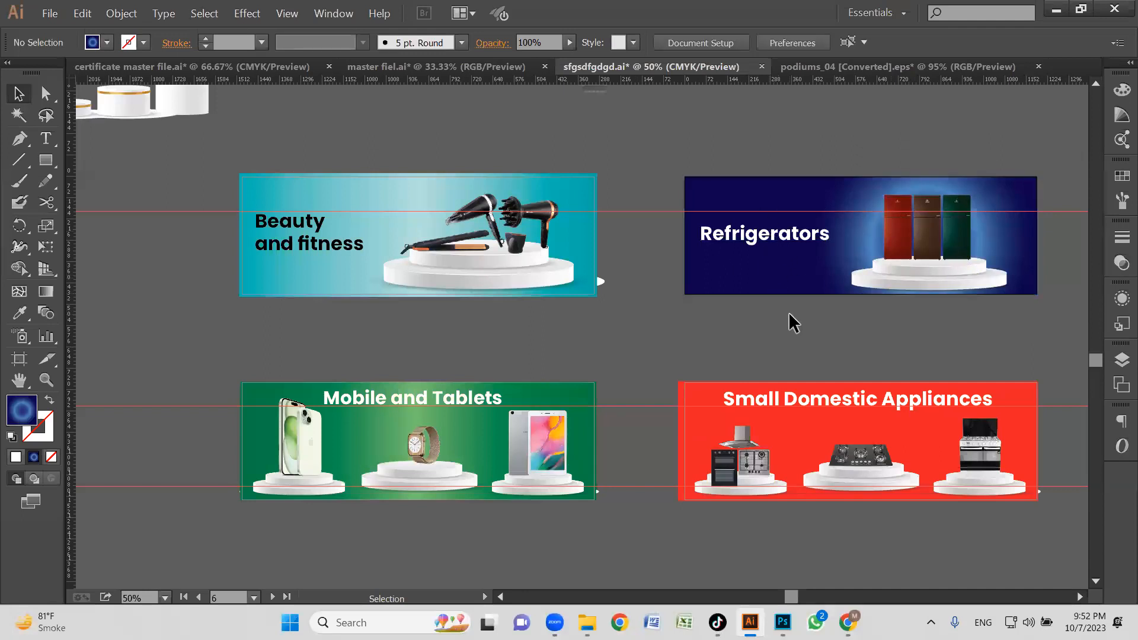
{"action": "left_click_drag", "start_coordinate": [170, 348], "coordinate": [656, 520]}
{"action": "left_click", "coordinate": [641, 537]}
{"action": "left_click_drag", "start_coordinate": [220, 363], "coordinate": [598, 542]}
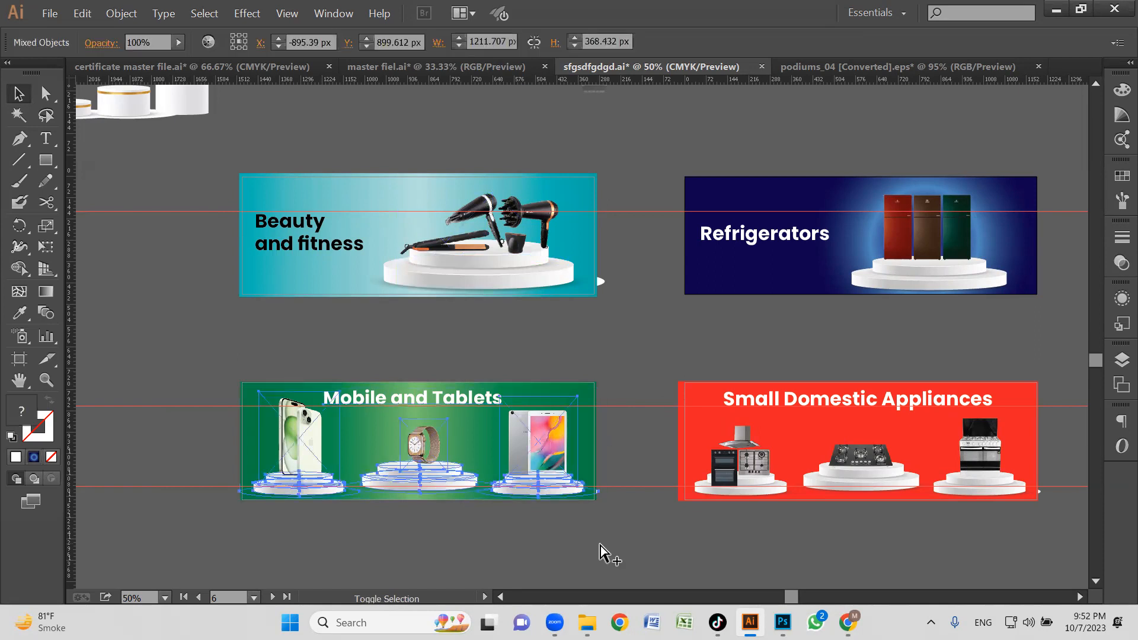
Open Save for Web, fit the preview on screen, and save the optimized JPEG as 3 in the main page small banners folder.
{"action": "key", "text": "ctrl+alt+shift+s"}
{"action": "left_click", "coordinate": [118, 539]}
{"action": "left_click", "coordinate": [172, 518]}
{"action": "key", "text": "Return"}
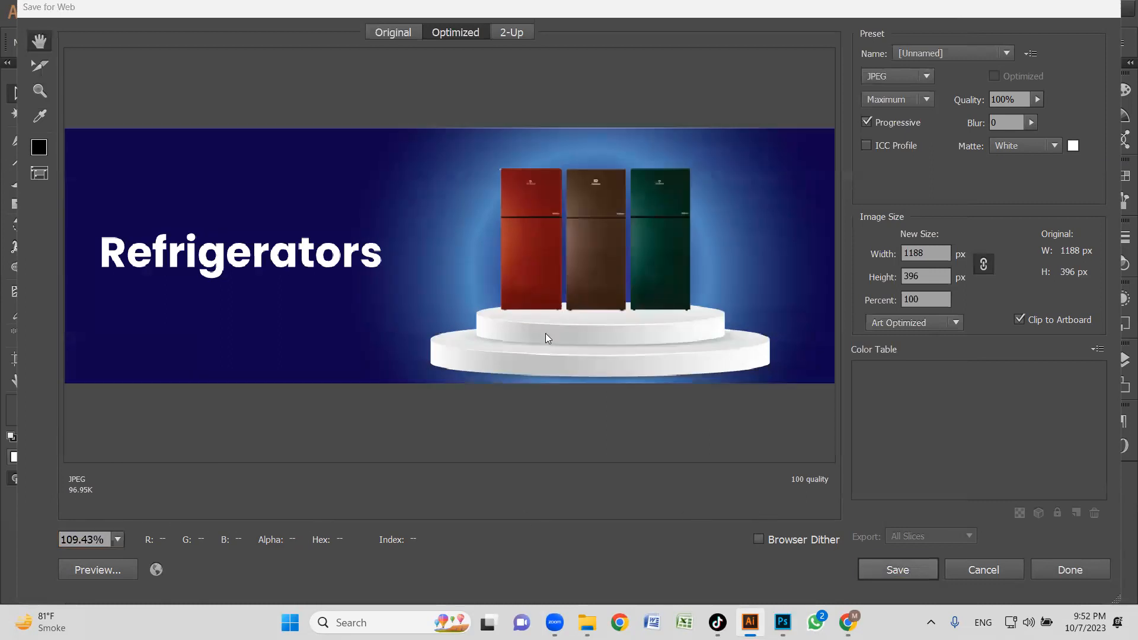
{"action": "type", "text": "3"}
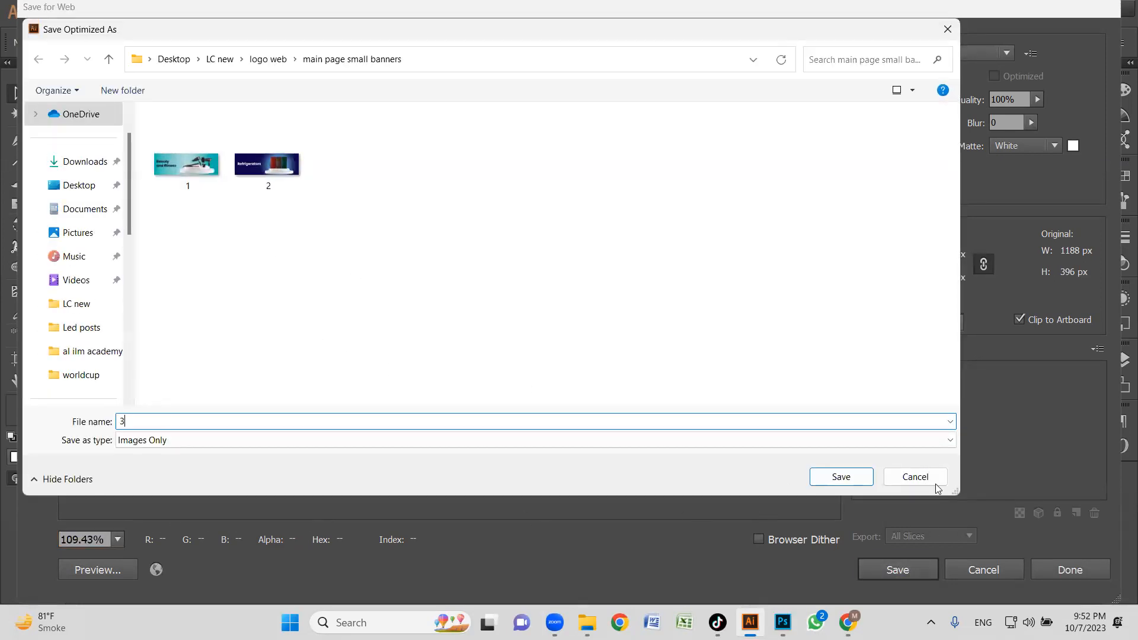
{"action": "left_click", "coordinate": [840, 474]}
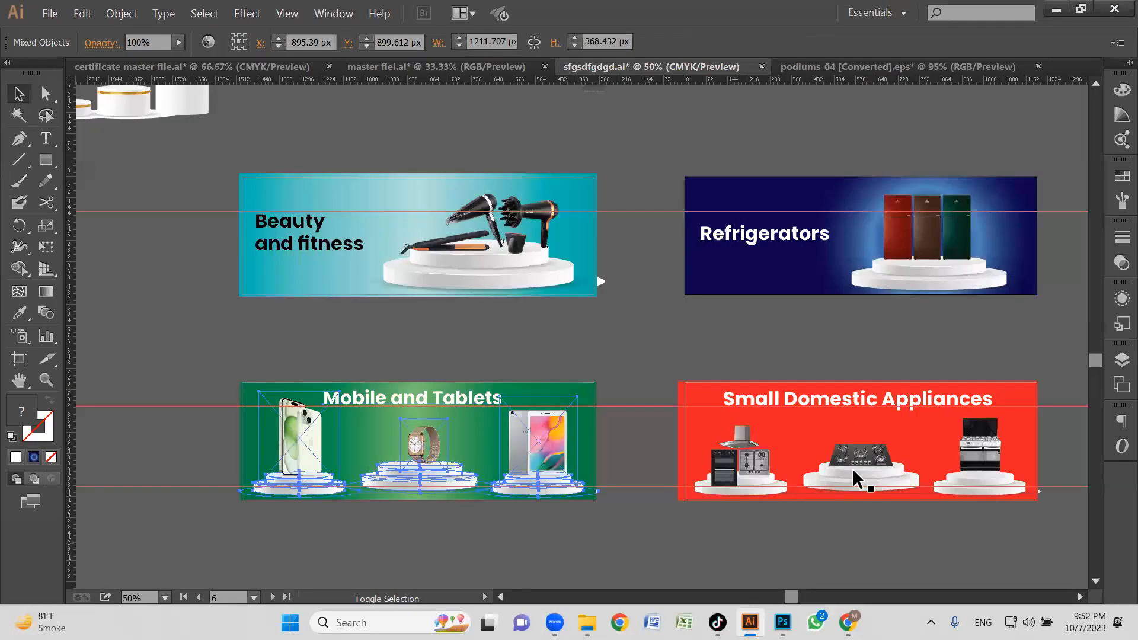
Select the oven and hood image on the Small Domestic Appliances banner and open Save for Web, fitting the preview on screen.
{"action": "left_click", "coordinate": [859, 457]}
{"action": "left_click", "coordinate": [750, 451]}
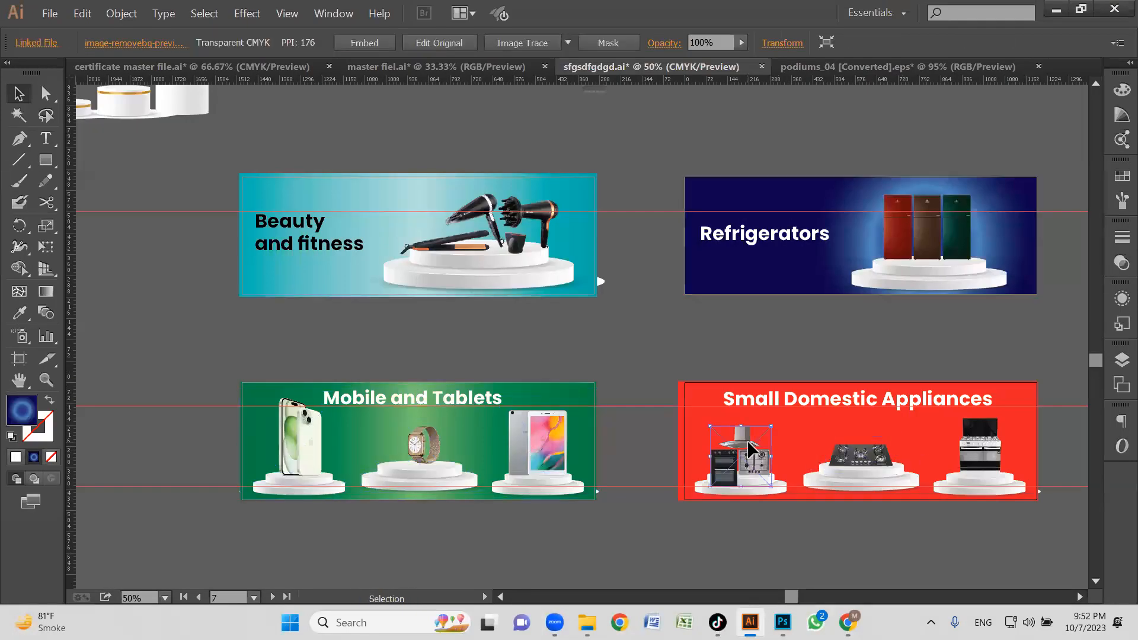
{"action": "key", "text": "alt+shift+ctrl+s"}
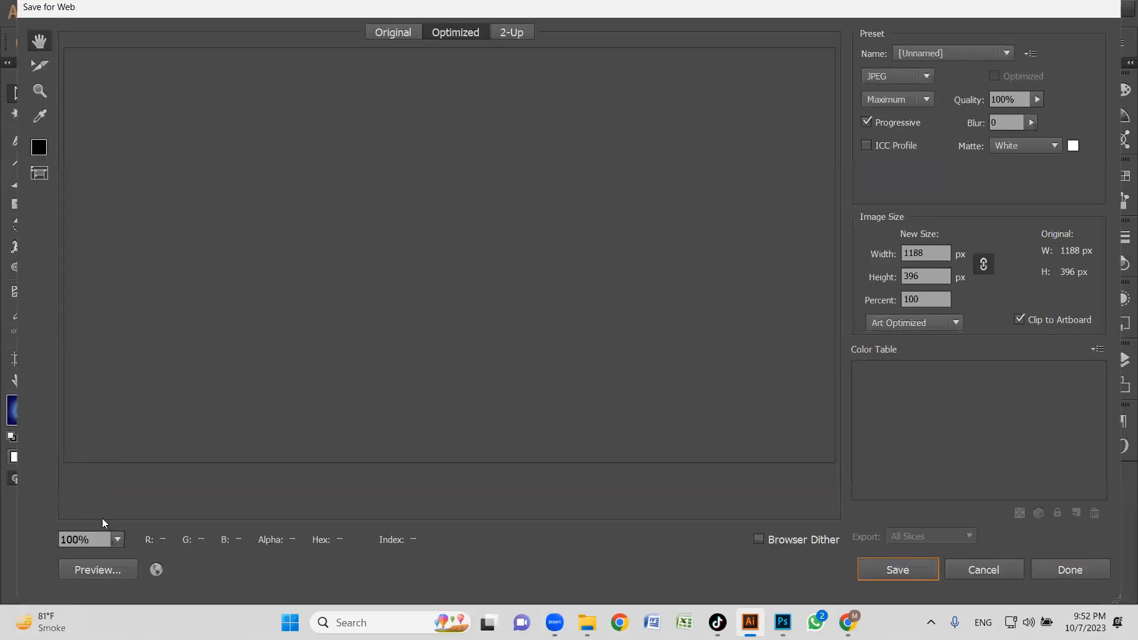
{"action": "left_click", "coordinate": [117, 539]}
{"action": "left_click", "coordinate": [148, 521]}
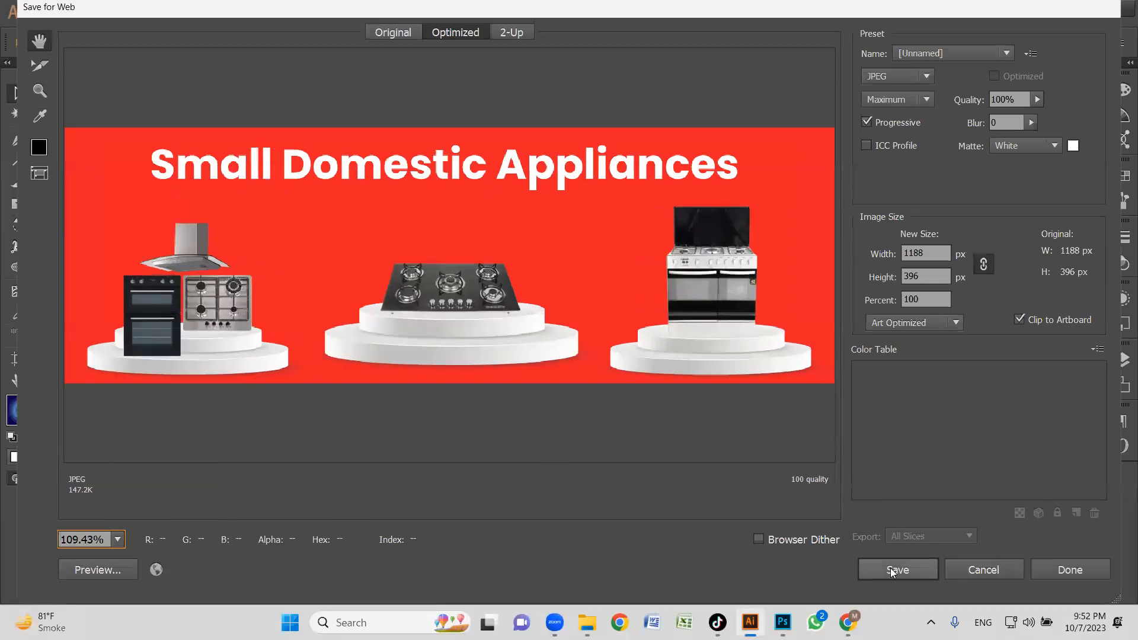
Save the optimized Small Domestic Appliances banner as 4 in the main page small banners folder.
{"action": "key", "text": "Return"}
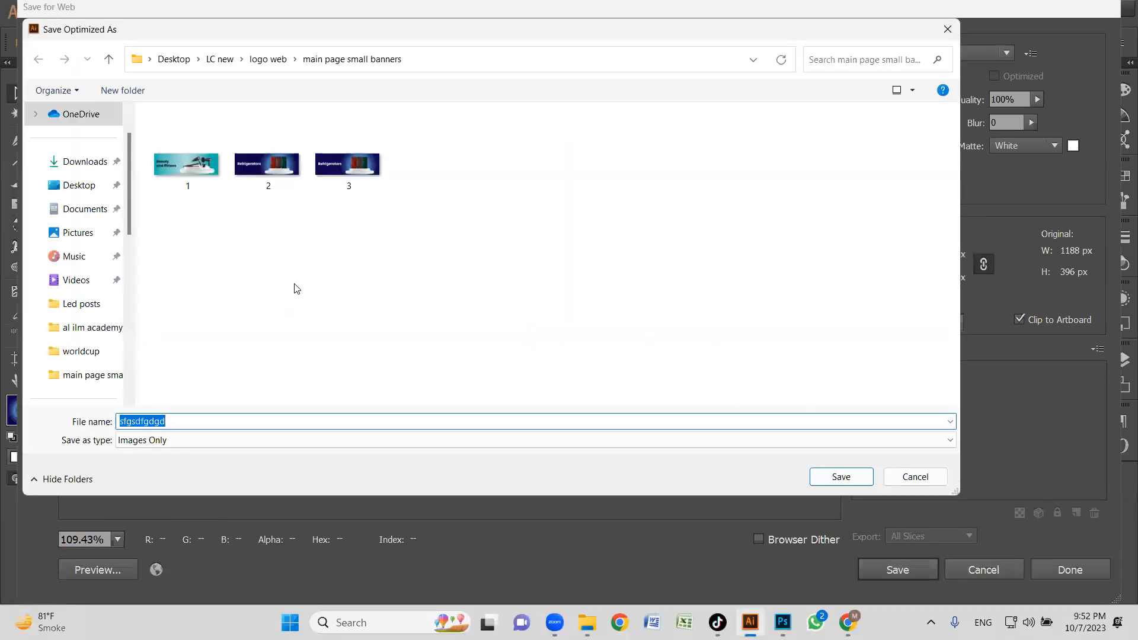
{"action": "type", "text": "4"}
{"action": "left_click", "coordinate": [841, 477]}
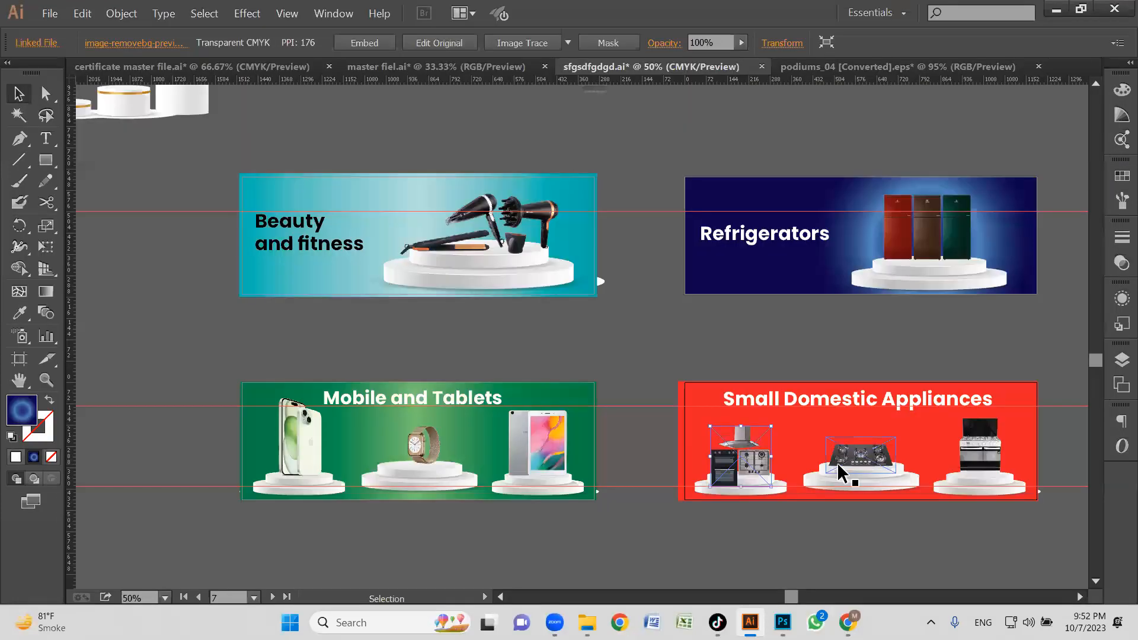
{"action": "left_click", "coordinate": [652, 328]}
{"action": "key", "text": "XF86MonBrightnessUp"}
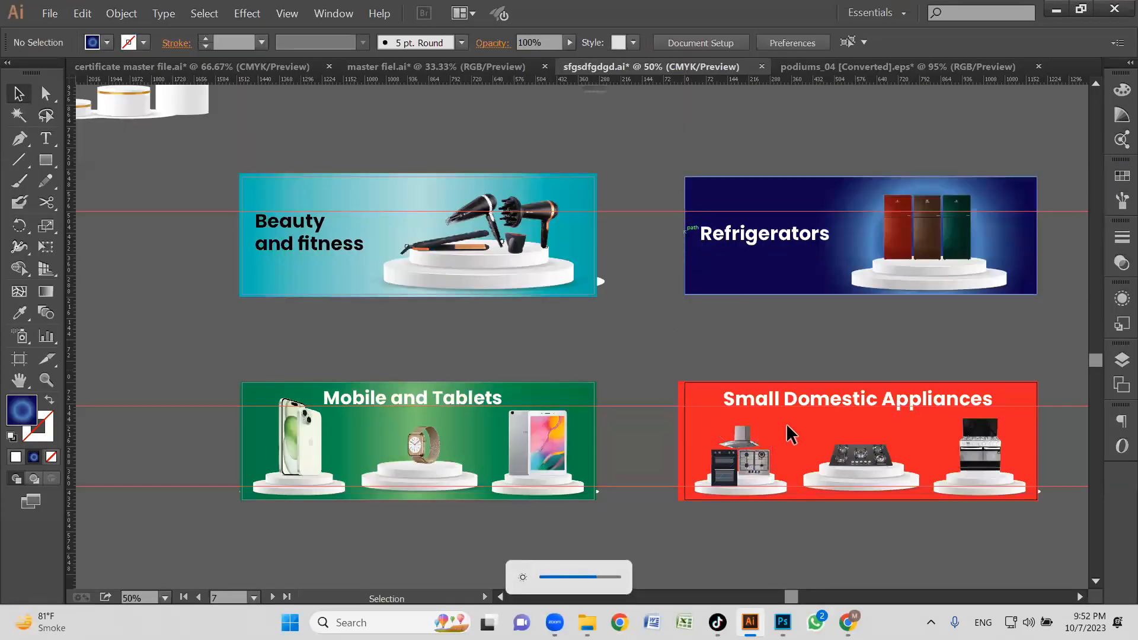
{"action": "left_click", "coordinate": [847, 622]}
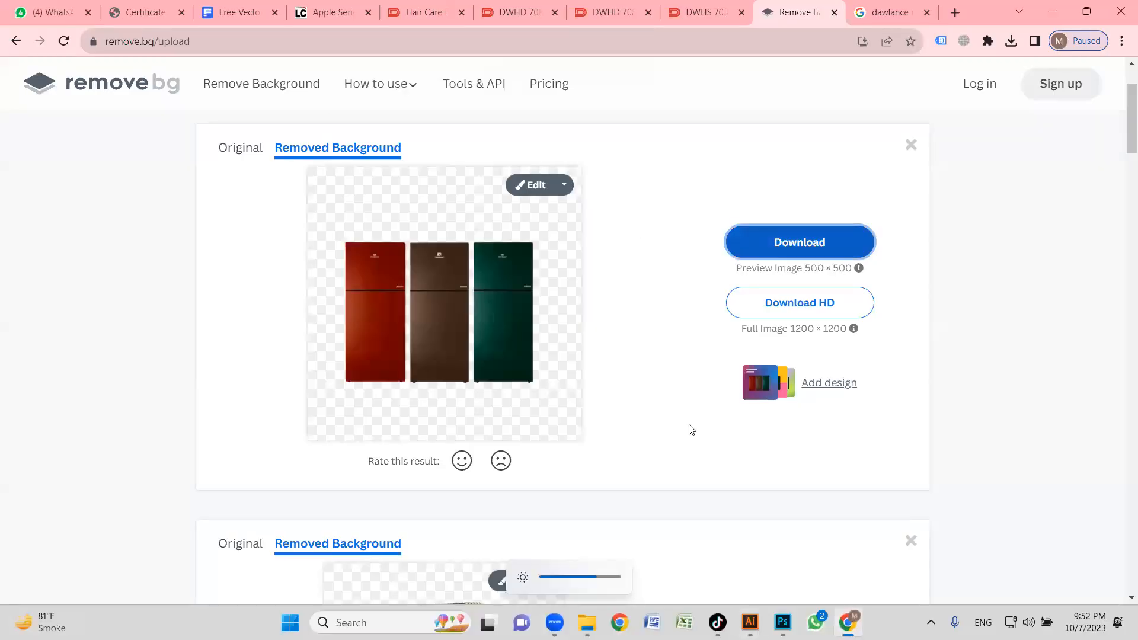
{"action": "left_click", "coordinate": [750, 622]}
Trim the red background rectangle of the Small Domestic Appliances banner to the artboard's left and bottom edges, and clear the selection.
{"action": "key", "text": "z"}
{"action": "left_click", "coordinate": [723, 360], "text": "alt"}
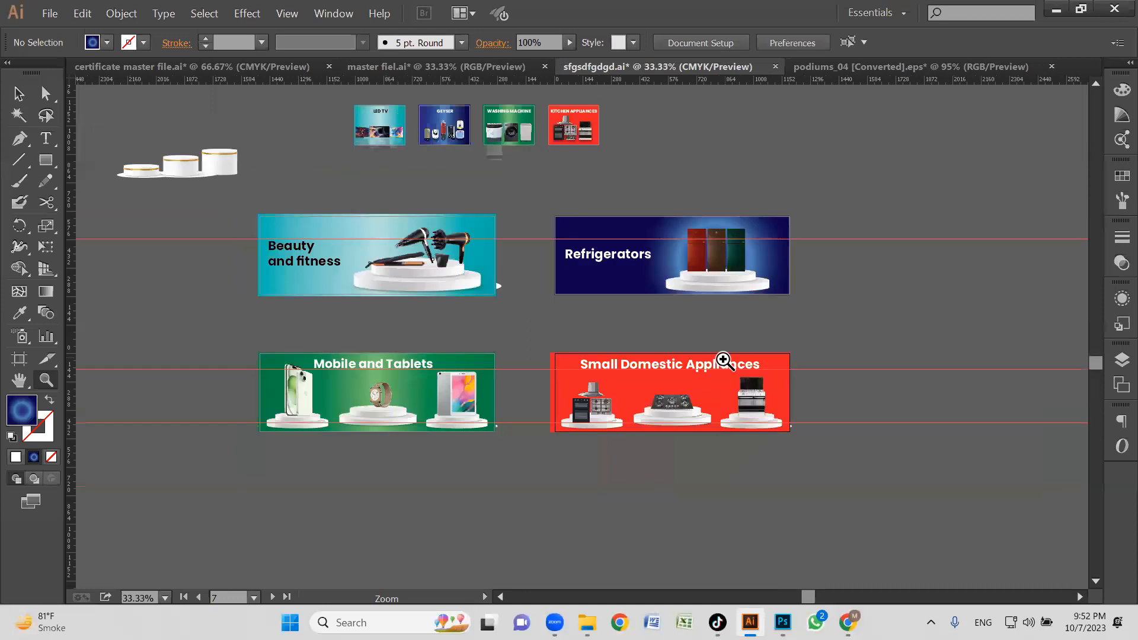
{"action": "left_click_drag", "start_coordinate": [510, 348], "coordinate": [700, 465]}
{"action": "key", "text": "v"}
{"action": "left_click", "coordinate": [271, 244]}
{"action": "left_click", "coordinate": [159, 218]}
{"action": "left_click", "coordinate": [263, 289]}
{"action": "left_click_drag", "start_coordinate": [247, 317], "coordinate": [263, 319]}
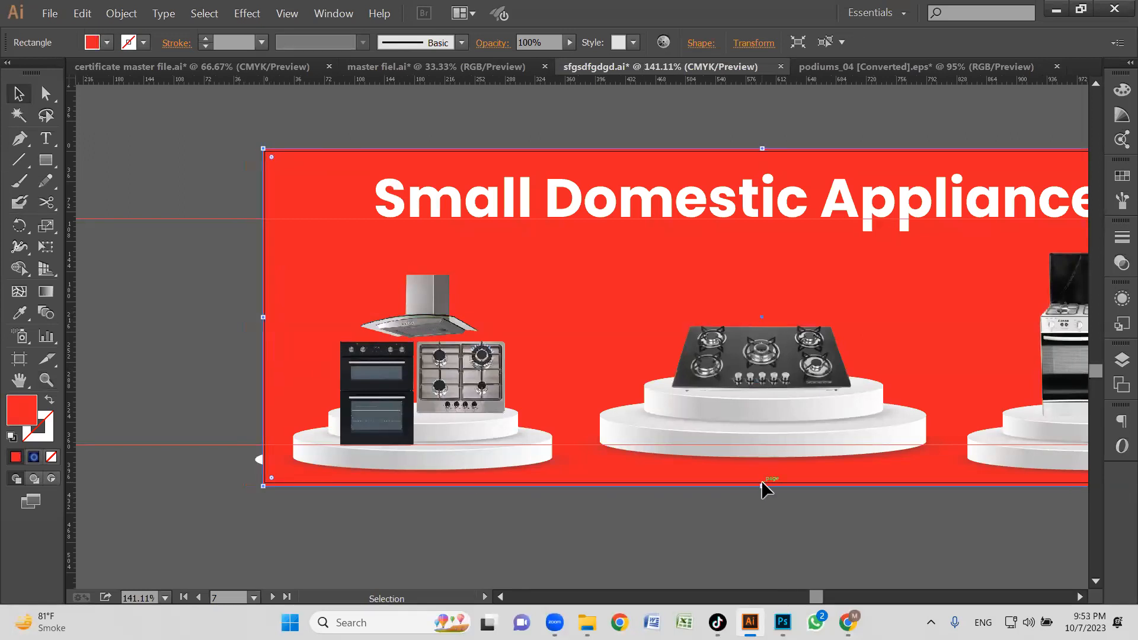
{"action": "left_click_drag", "start_coordinate": [762, 486], "coordinate": [763, 482]}
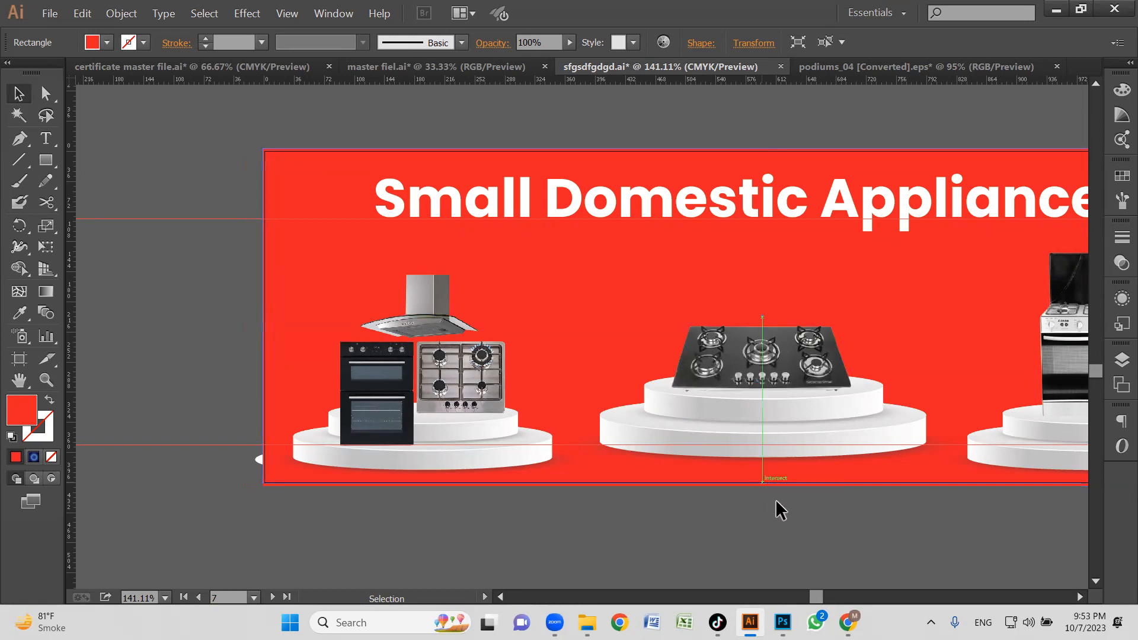
{"action": "left_click", "coordinate": [776, 502]}
Capture a rectangular screen snip showing all four banners on the canvas.
{"action": "key", "text": "z"}
{"action": "left_click", "coordinate": [615, 366], "text": "alt"}
{"action": "left_click", "coordinate": [614, 366], "text": "alt"}
{"action": "left_click", "coordinate": [615, 365], "text": "alt"}
{"action": "left_click", "coordinate": [615, 366], "text": "alt"}
{"action": "left_click_drag", "start_coordinate": [531, 395], "coordinate": [611, 453]}
{"action": "left_click_drag", "start_coordinate": [172, 148], "coordinate": [869, 475]}
{"action": "left_click_drag", "start_coordinate": [637, 373], "coordinate": [632, 407]}
{"action": "key", "text": "v"}
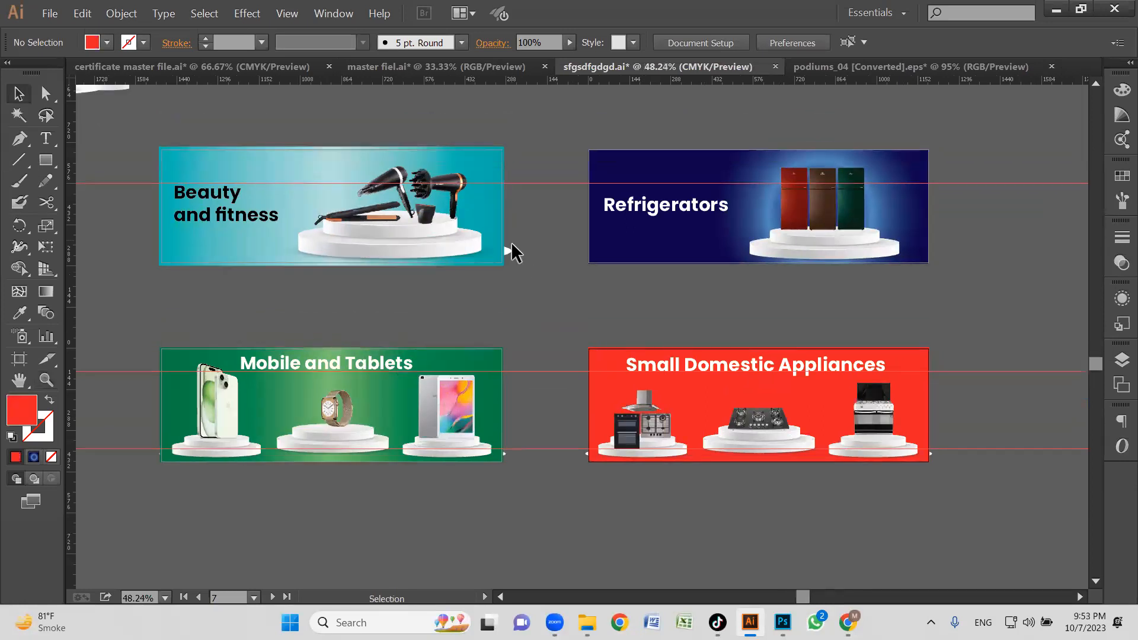
{"action": "double_click", "coordinate": [510, 247]}
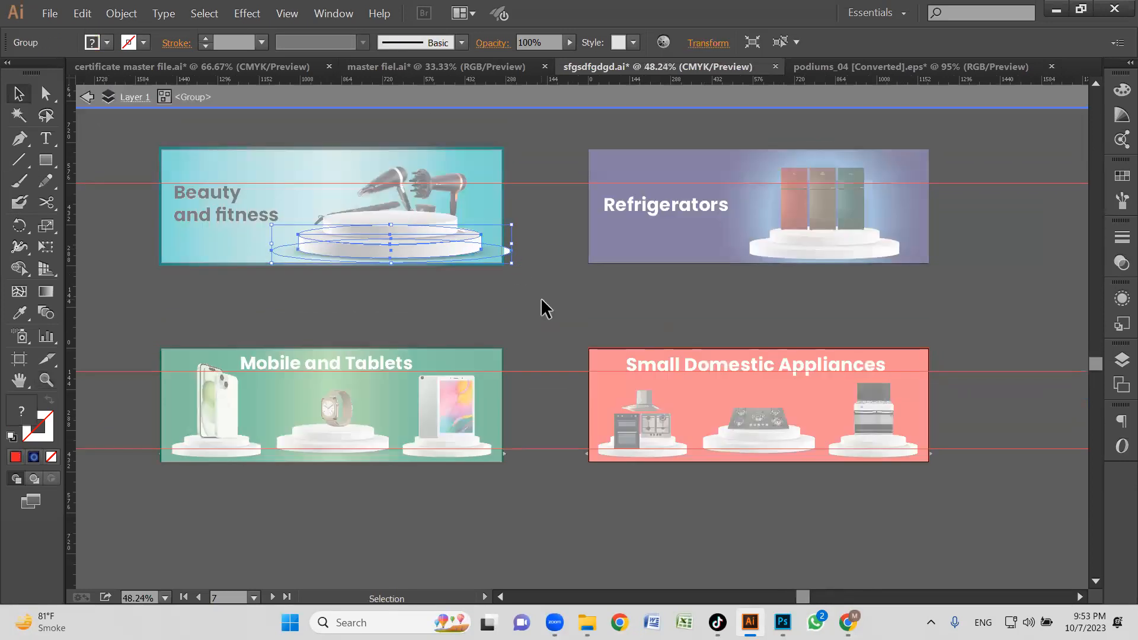
{"action": "double_click", "coordinate": [541, 298]}
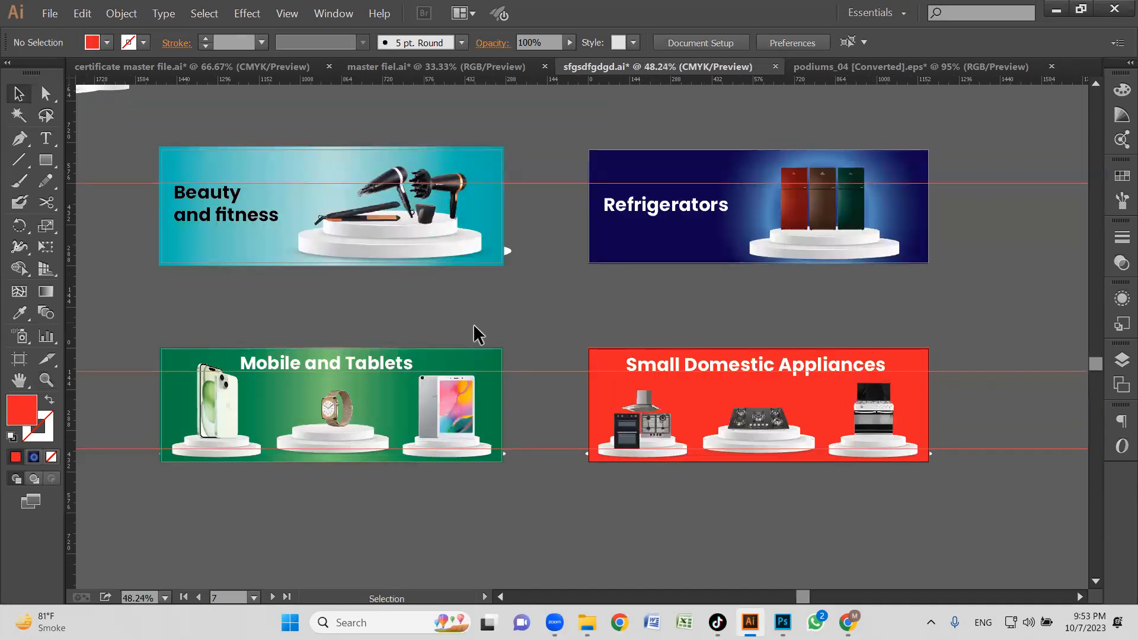
{"action": "left_click_drag", "start_coordinate": [473, 324], "coordinate": [515, 330]}
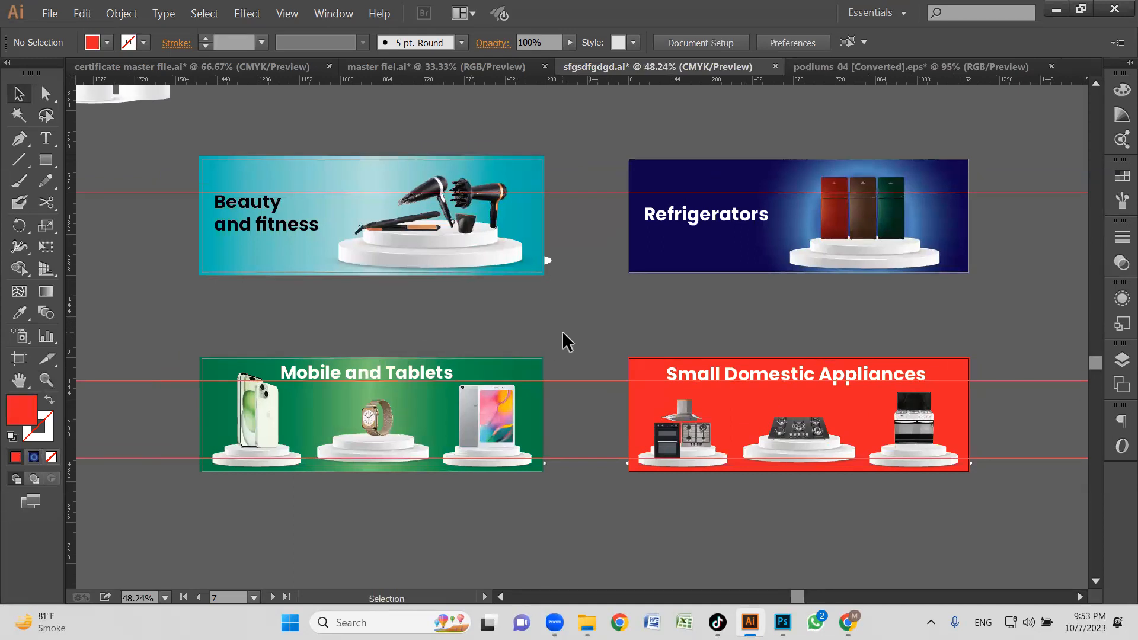
{"action": "key", "text": "super+shift+s"}
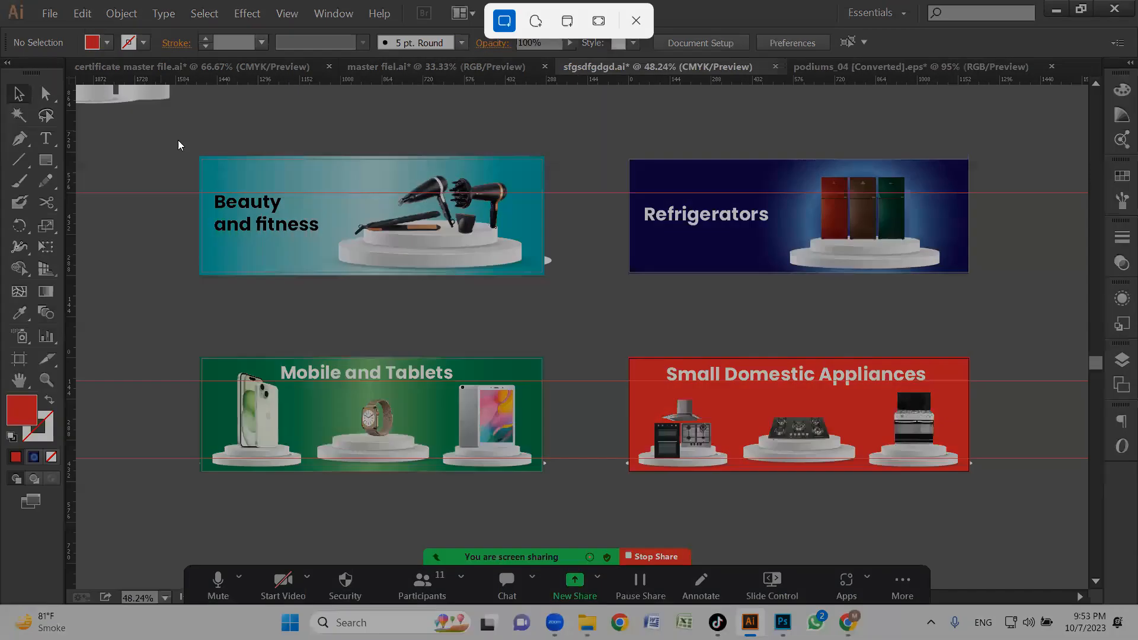
{"action": "left_click_drag", "start_coordinate": [168, 137], "coordinate": [1014, 535]}
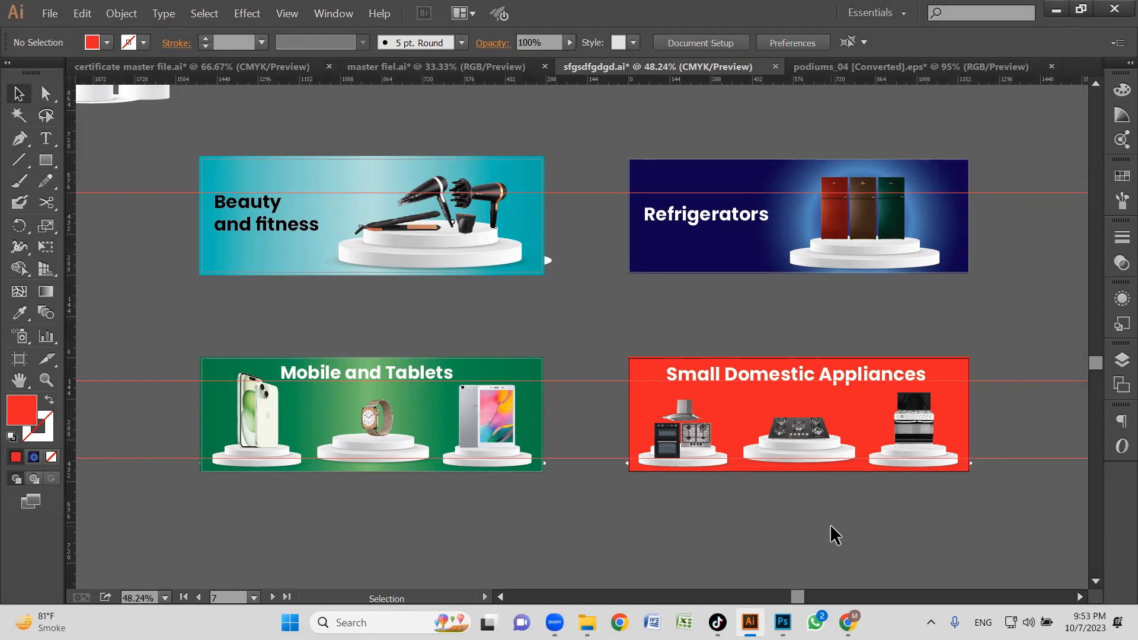
Switch to WhatsApp Web in Chrome, search the chats for "web" and open the LC Web New group.
{"action": "left_click", "coordinate": [847, 622]}
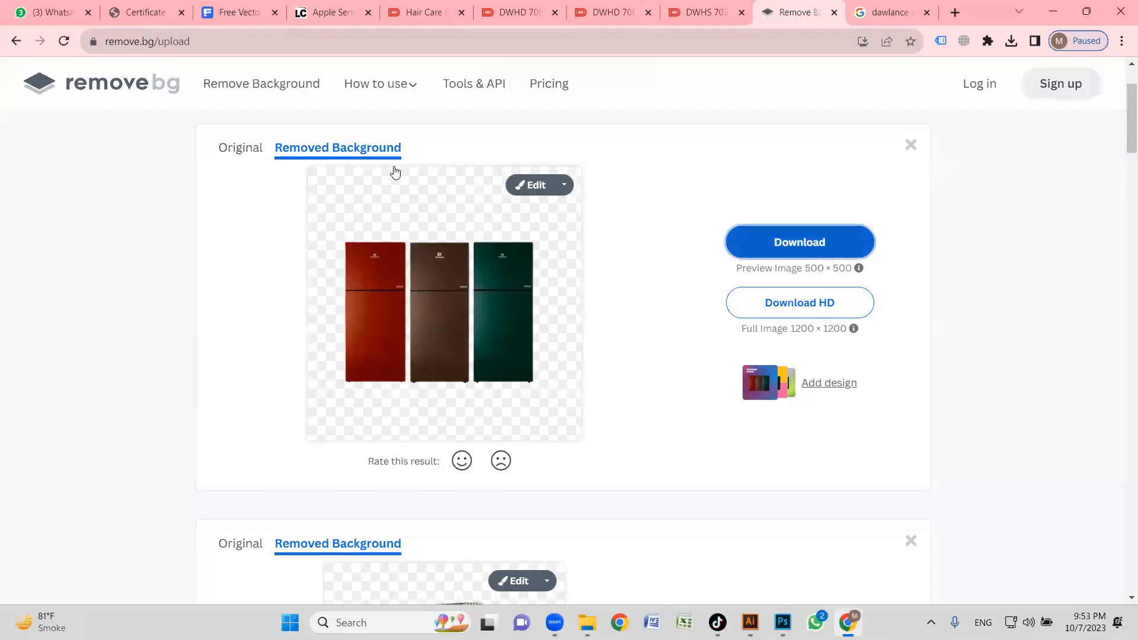
{"action": "left_click", "coordinate": [153, 7]}
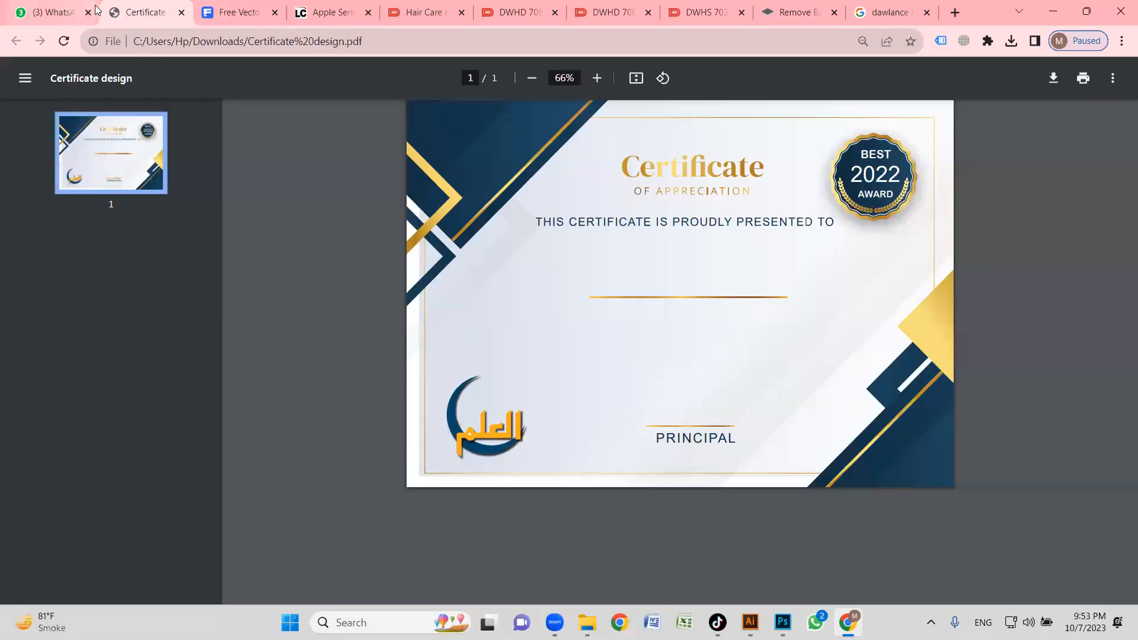
{"action": "left_click", "coordinate": [56, 8]}
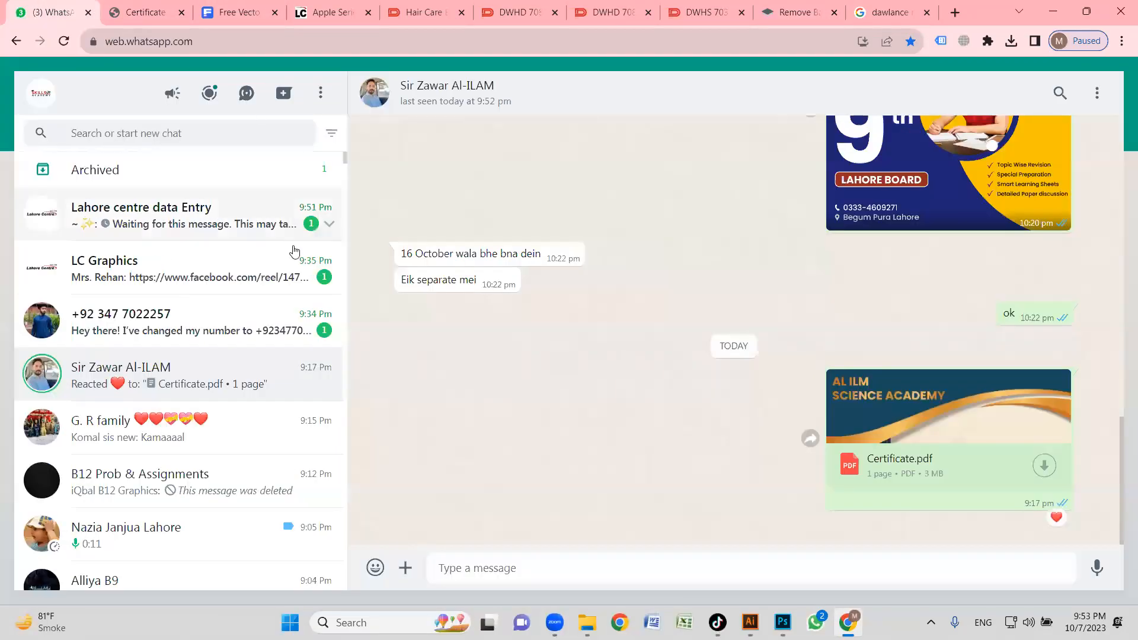
{"action": "left_click", "coordinate": [161, 130]}
{"action": "type", "text": "web"}
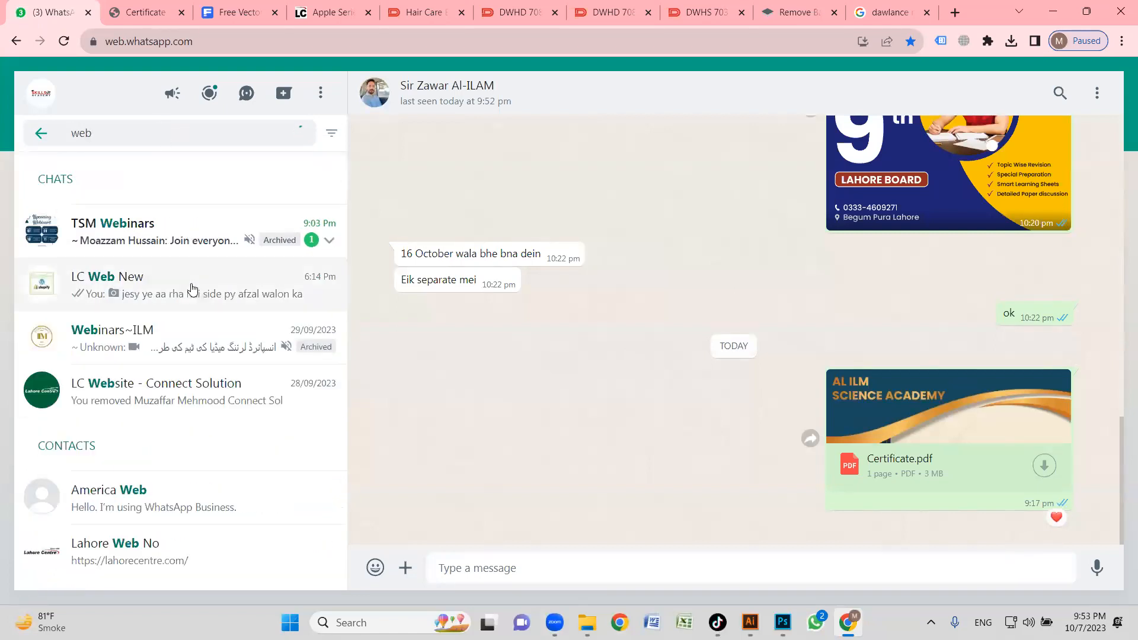
{"action": "left_click", "coordinate": [192, 289]}
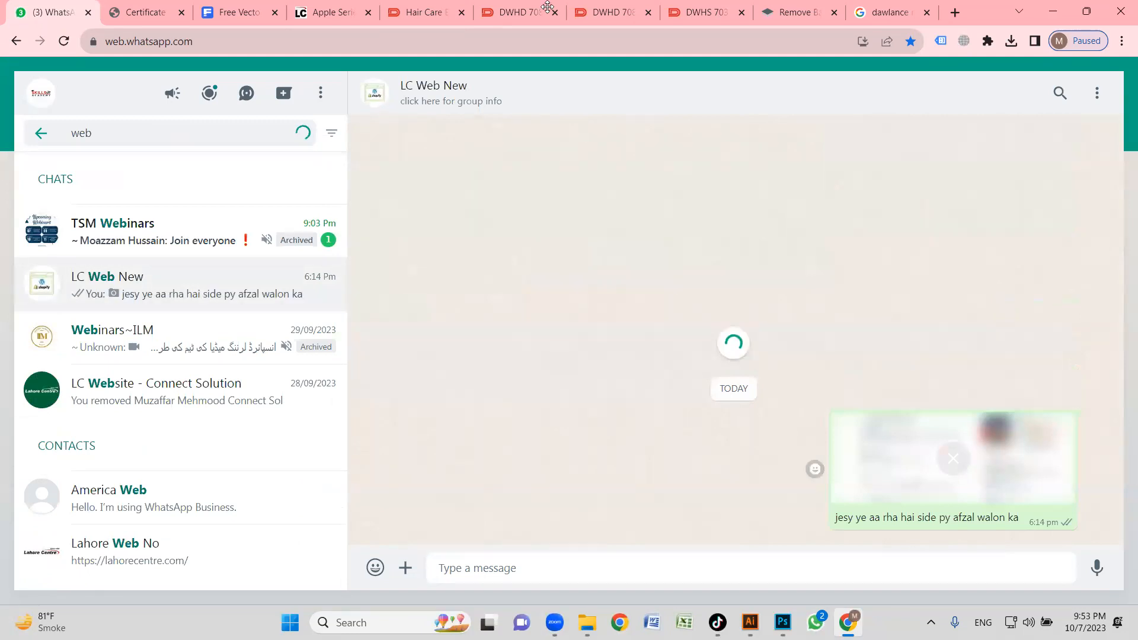
Start a document attachment and browse to the main page small banners folder inside Desktop, LC new, logo web.
{"action": "left_click", "coordinate": [405, 568]}
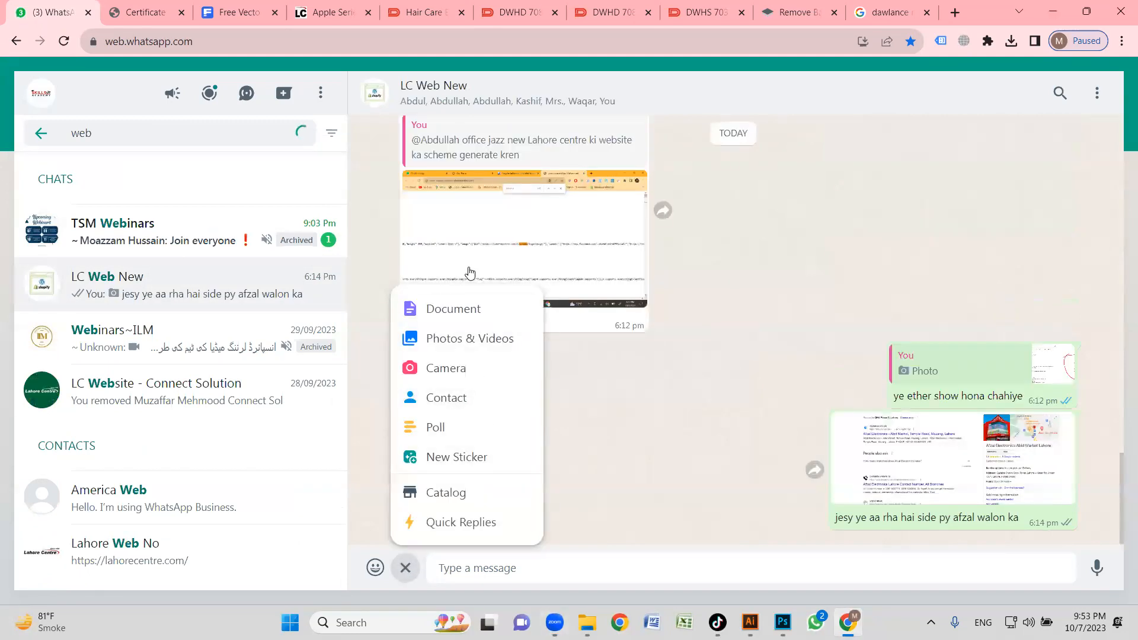
{"action": "left_click", "coordinate": [465, 320]}
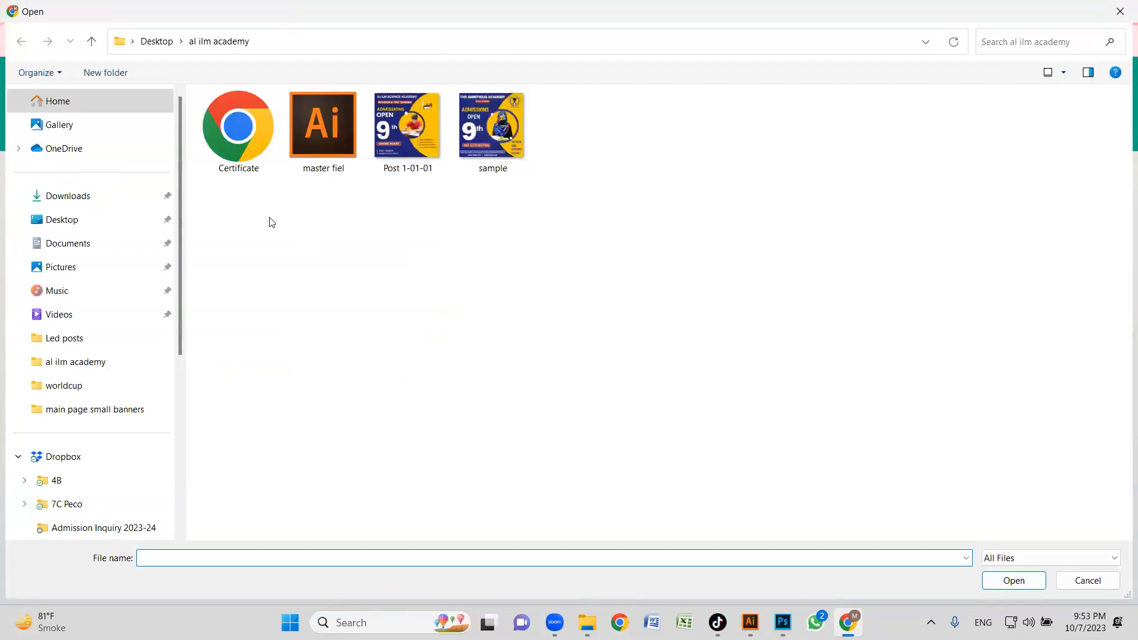
{"action": "left_click", "coordinate": [70, 220]}
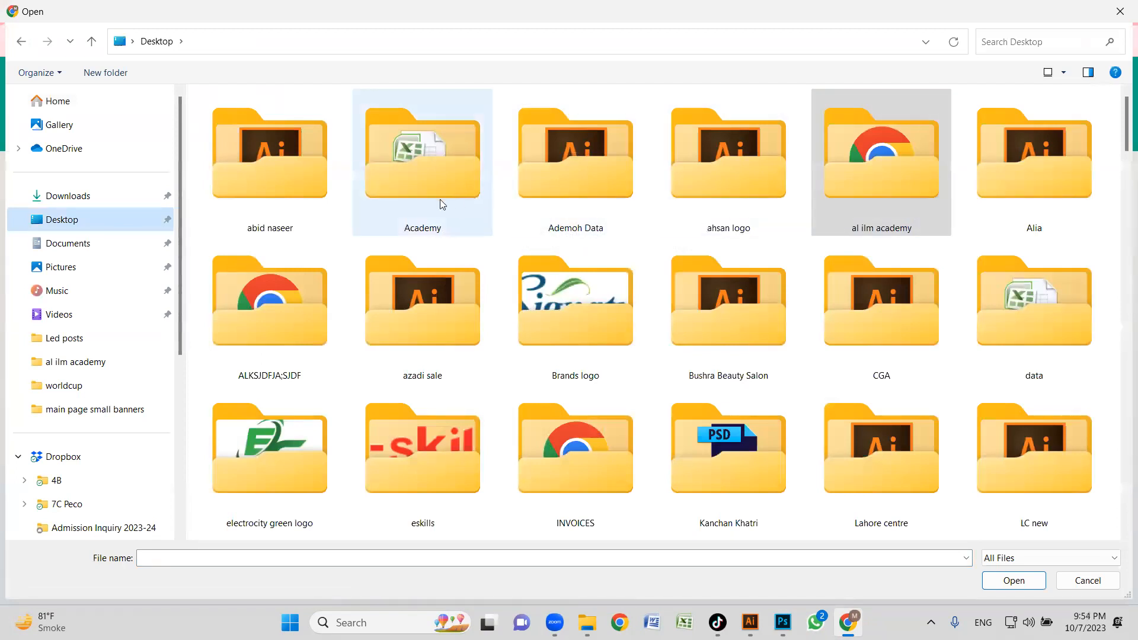
{"action": "left_click", "coordinate": [635, 314]}
{"action": "key", "text": "l"}
{"action": "key", "text": "l"}
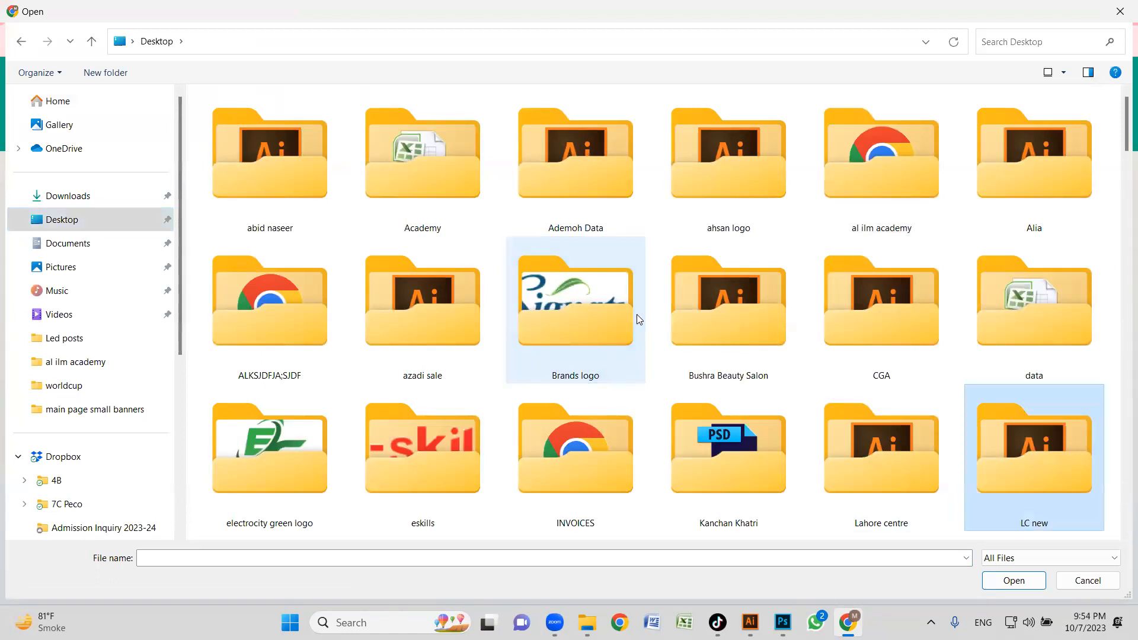
{"action": "key", "text": "Return"}
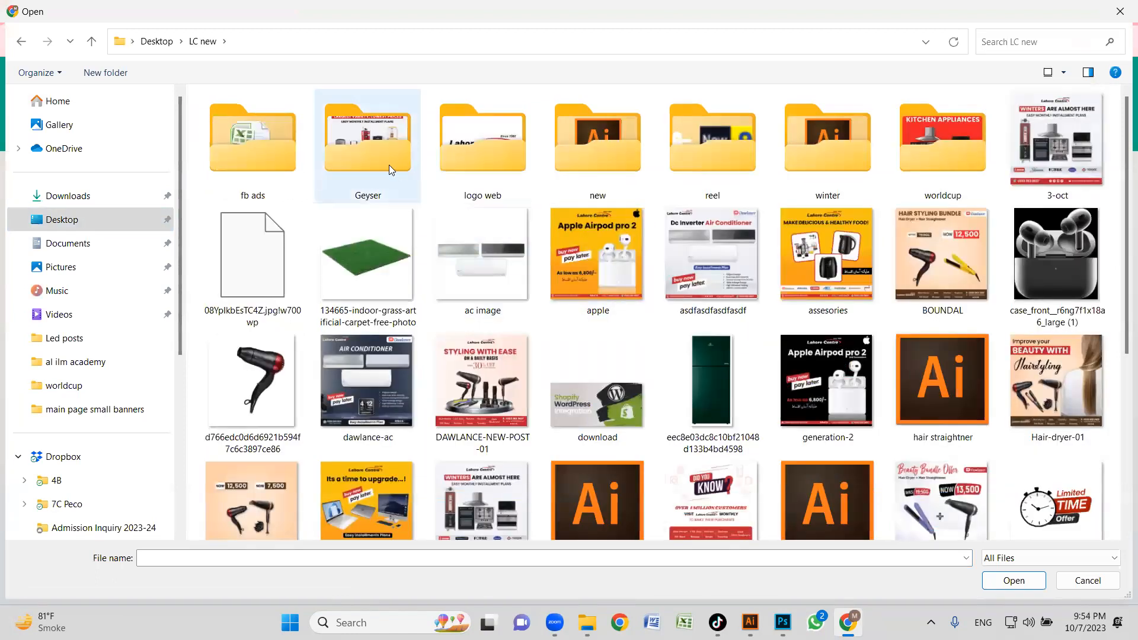
{"action": "double_click", "coordinate": [503, 166]}
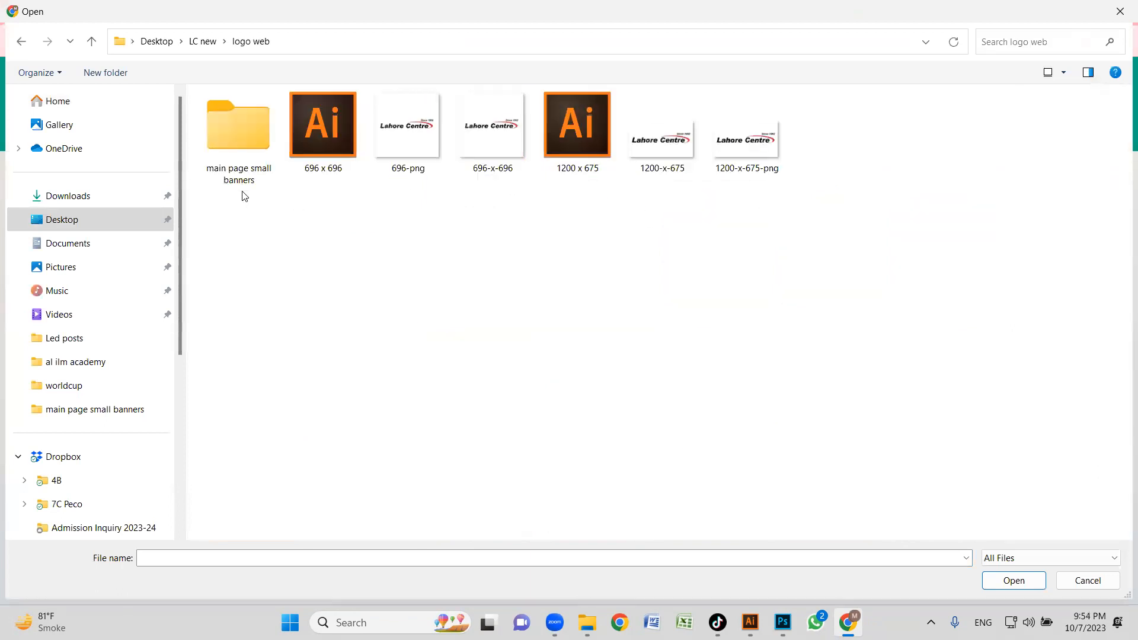
{"action": "left_click", "coordinate": [235, 152]}
{"action": "key", "text": "Return"}
Send the four banner JPEGs and the banner screen snip to the LC Web New group, and return to Illustrator.
{"action": "left_click_drag", "start_coordinate": [221, 211], "coordinate": [610, 134]}
{"action": "left_click", "coordinate": [1020, 587]}
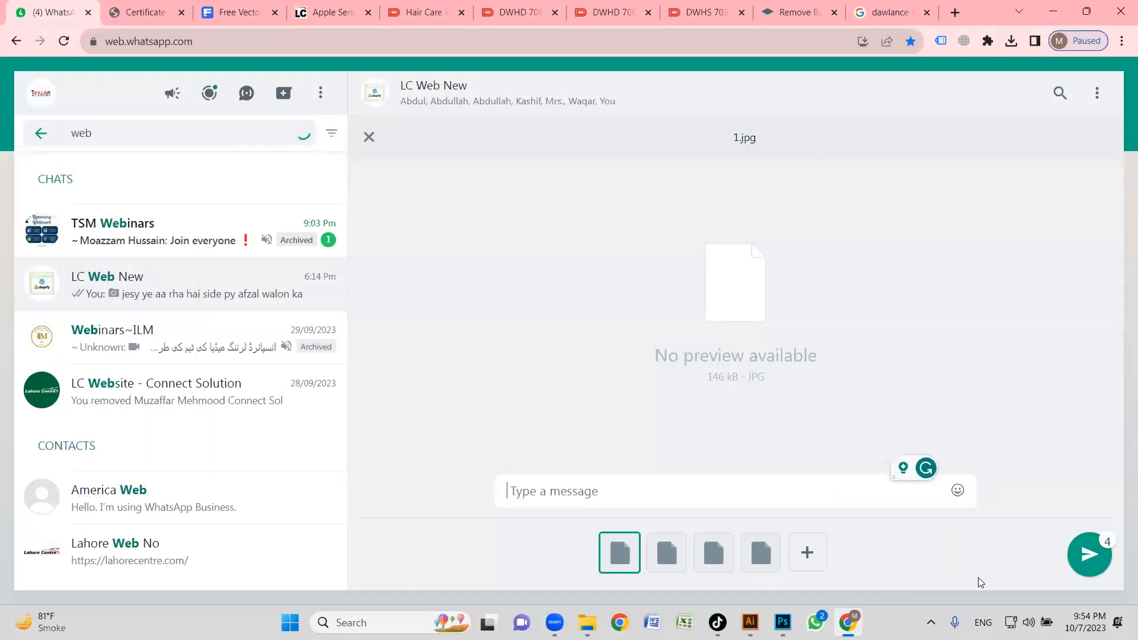
{"action": "left_click", "coordinate": [1084, 562]}
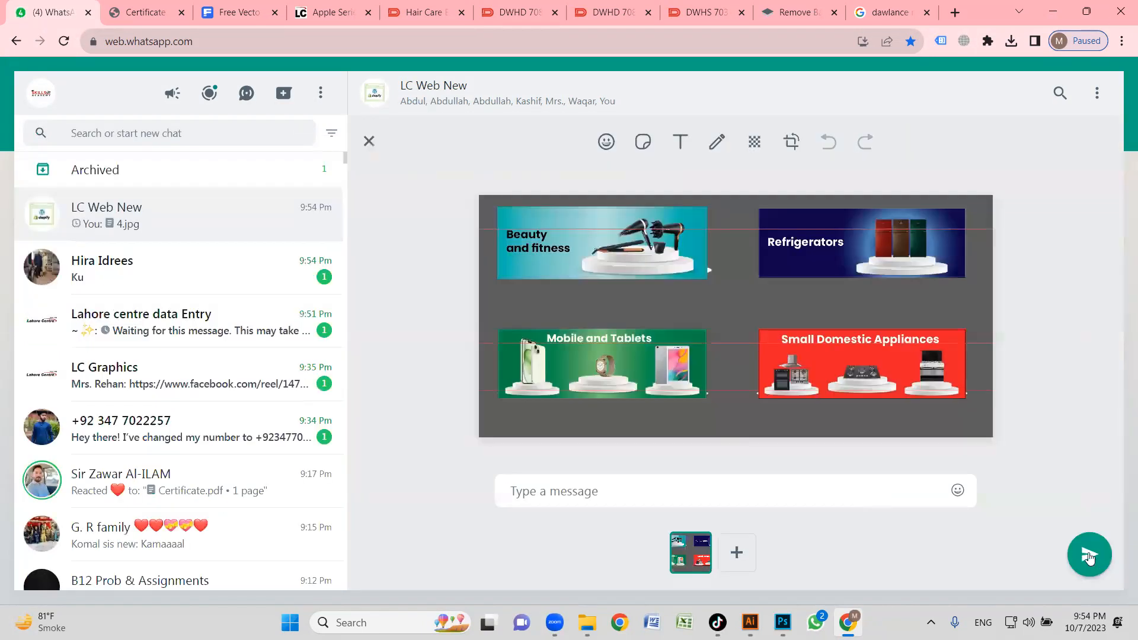
{"action": "left_click", "coordinate": [1052, 15]}
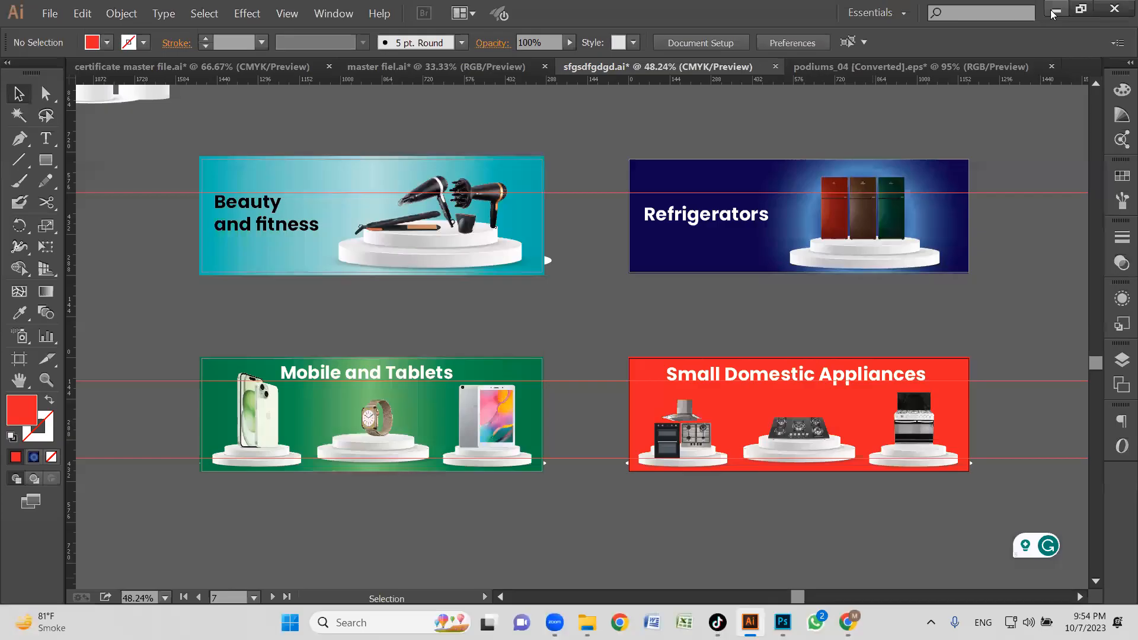